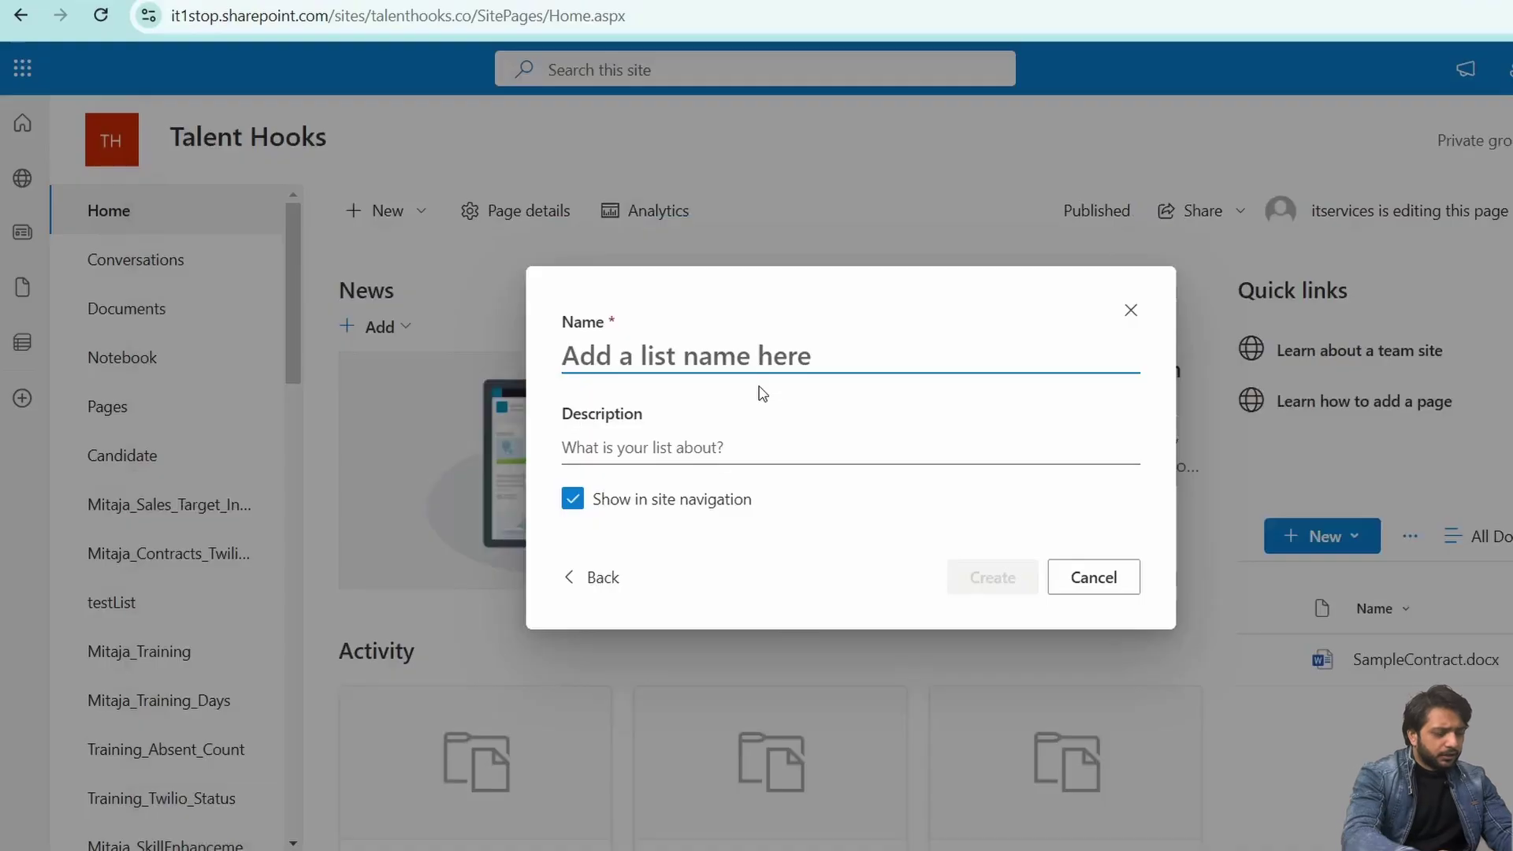
Step: Name the new SharePoint list Expenses and create it
{"action": "type", "text": "ExpenseManage"}
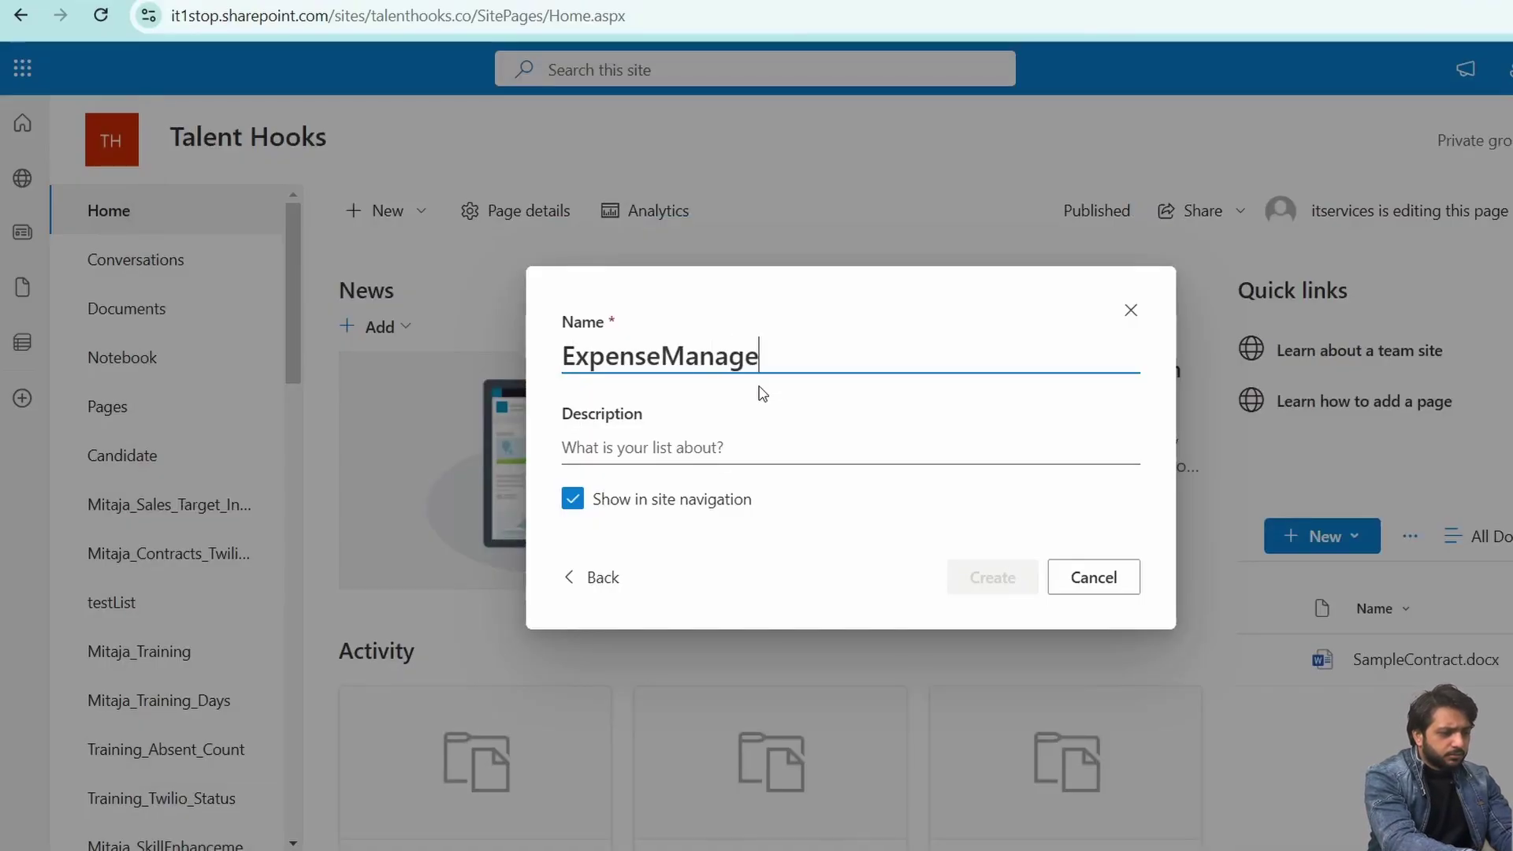
{"action": "type", "text": "ment"}
{"action": "left_click_drag", "start_coordinate": [660, 356], "coordinate": [758, 356]}
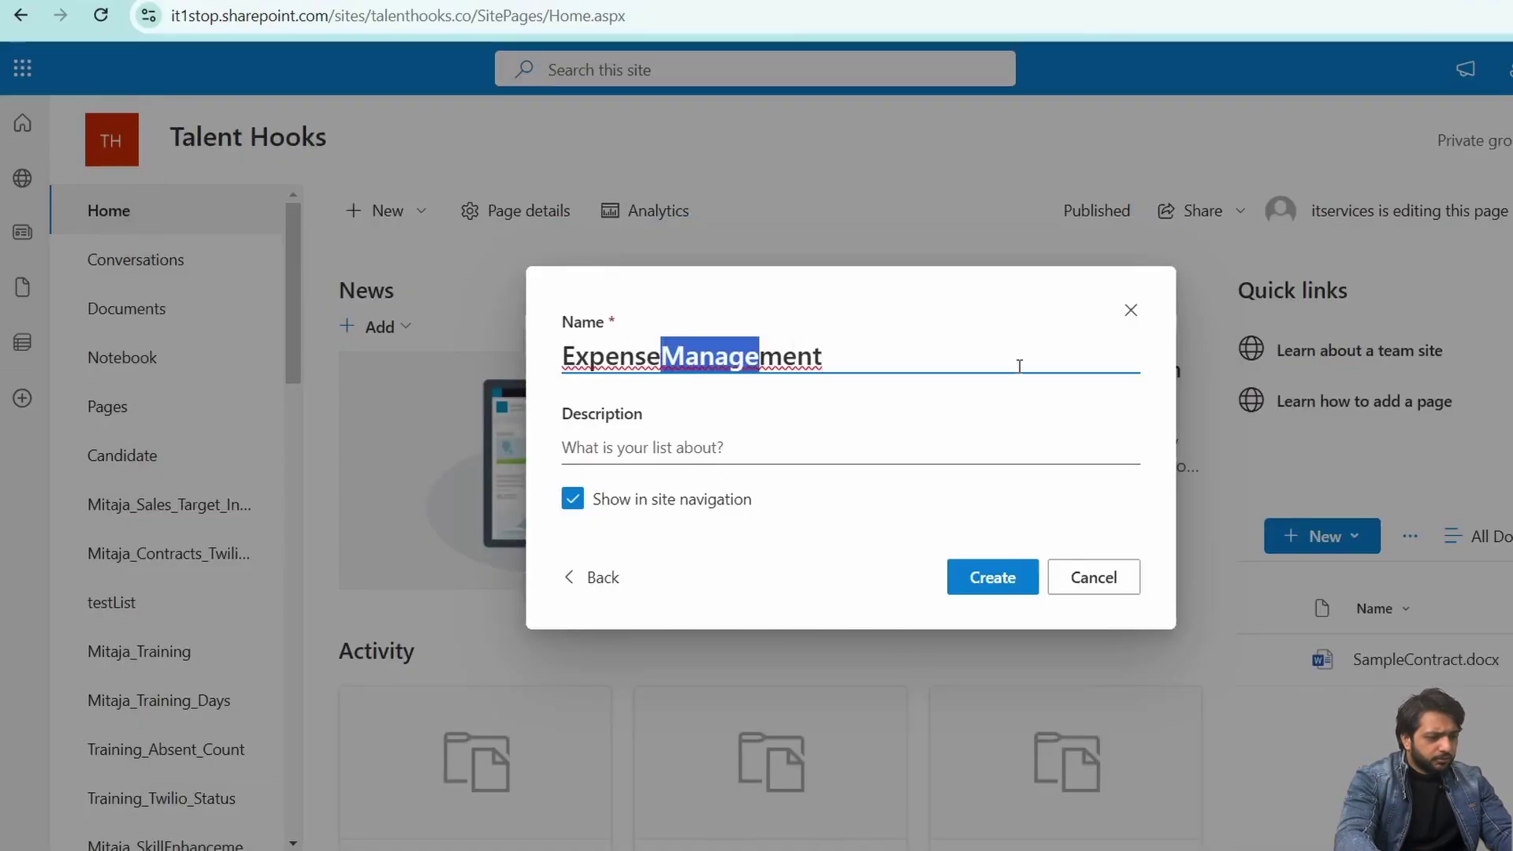
{"action": "type", "text": "s"}
{"action": "key", "text": "Delete"}
{"action": "key", "text": "Delete"}
{"action": "key", "text": "Delete"}
{"action": "key", "text": "Delete"}
{"action": "left_click", "coordinate": [991, 576]}
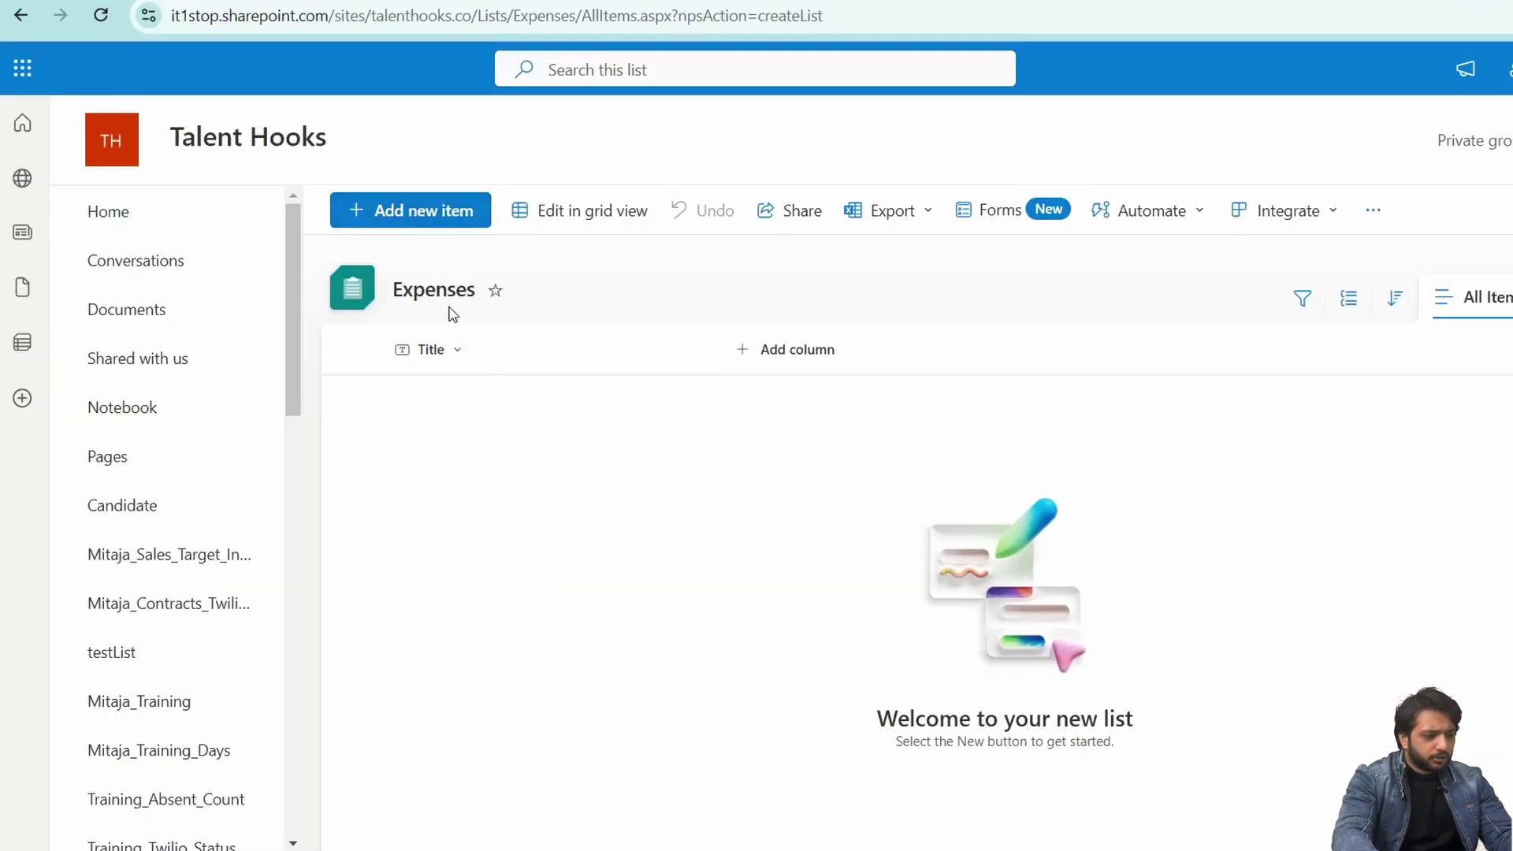
Step: Start a new Choice column named Category in the Expenses list
{"action": "left_click", "coordinate": [776, 351]}
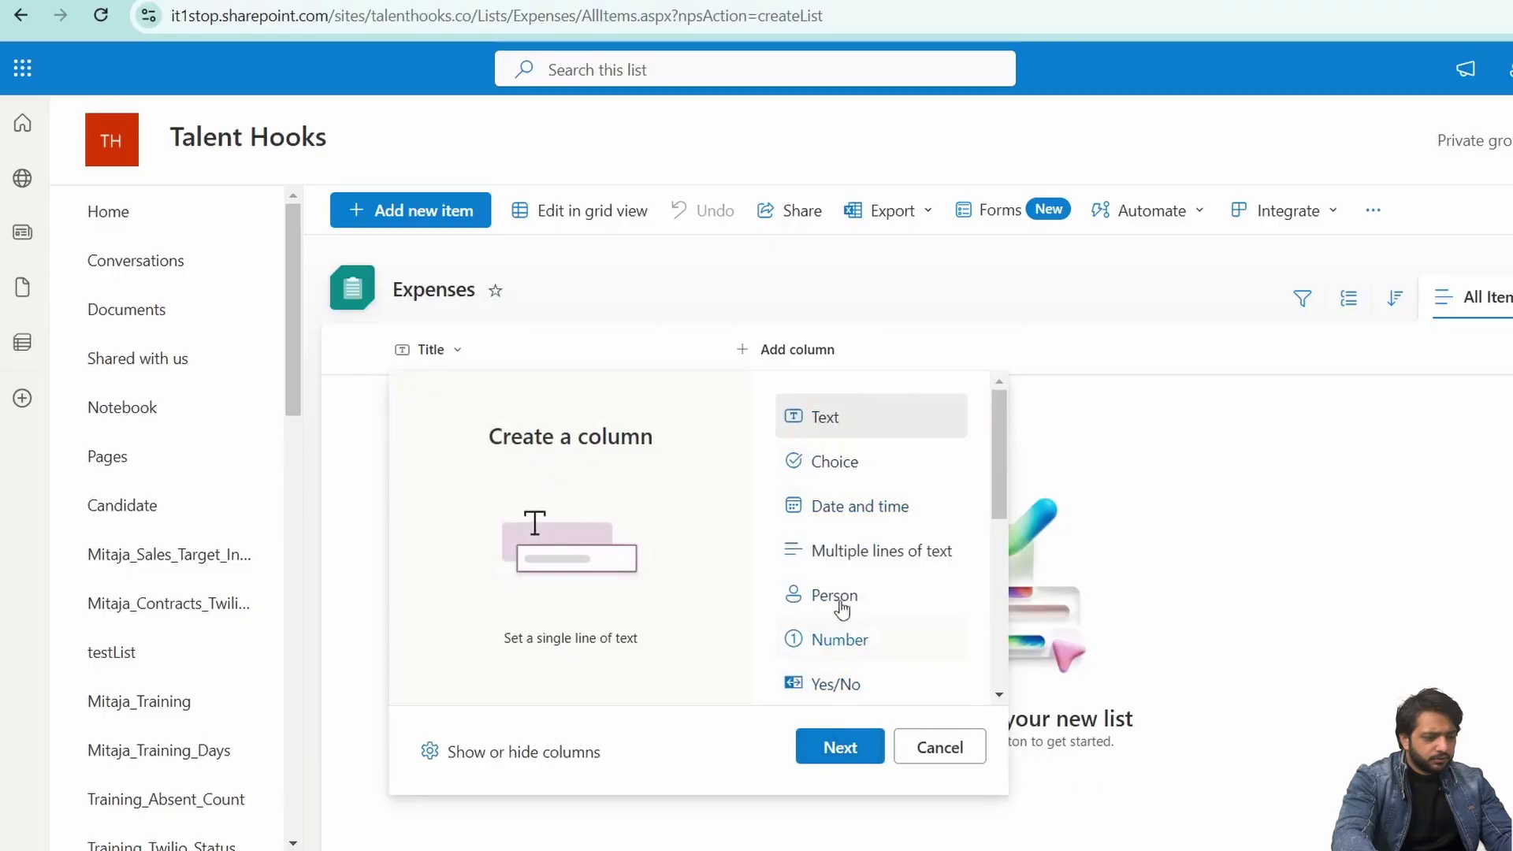
{"action": "left_click", "coordinate": [874, 461]}
{"action": "left_click", "coordinate": [865, 742]}
{"action": "type", "text": "C"}
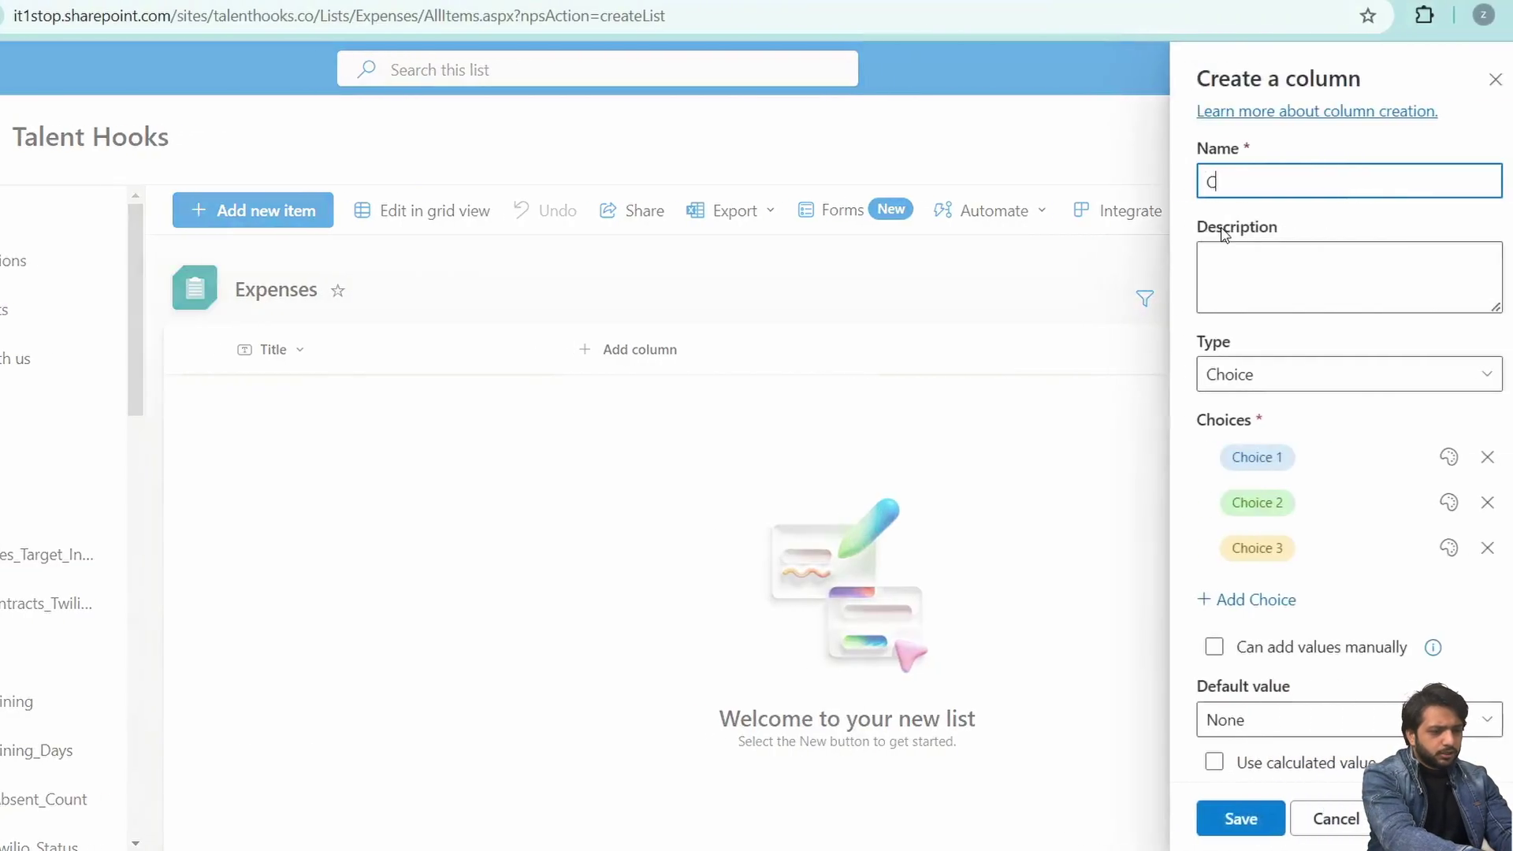
{"action": "type", "text": "ategory"}
Step: Rename the three default choices of the Category column to Food, Utilities and Travel
{"action": "left_click", "coordinate": [1305, 457]}
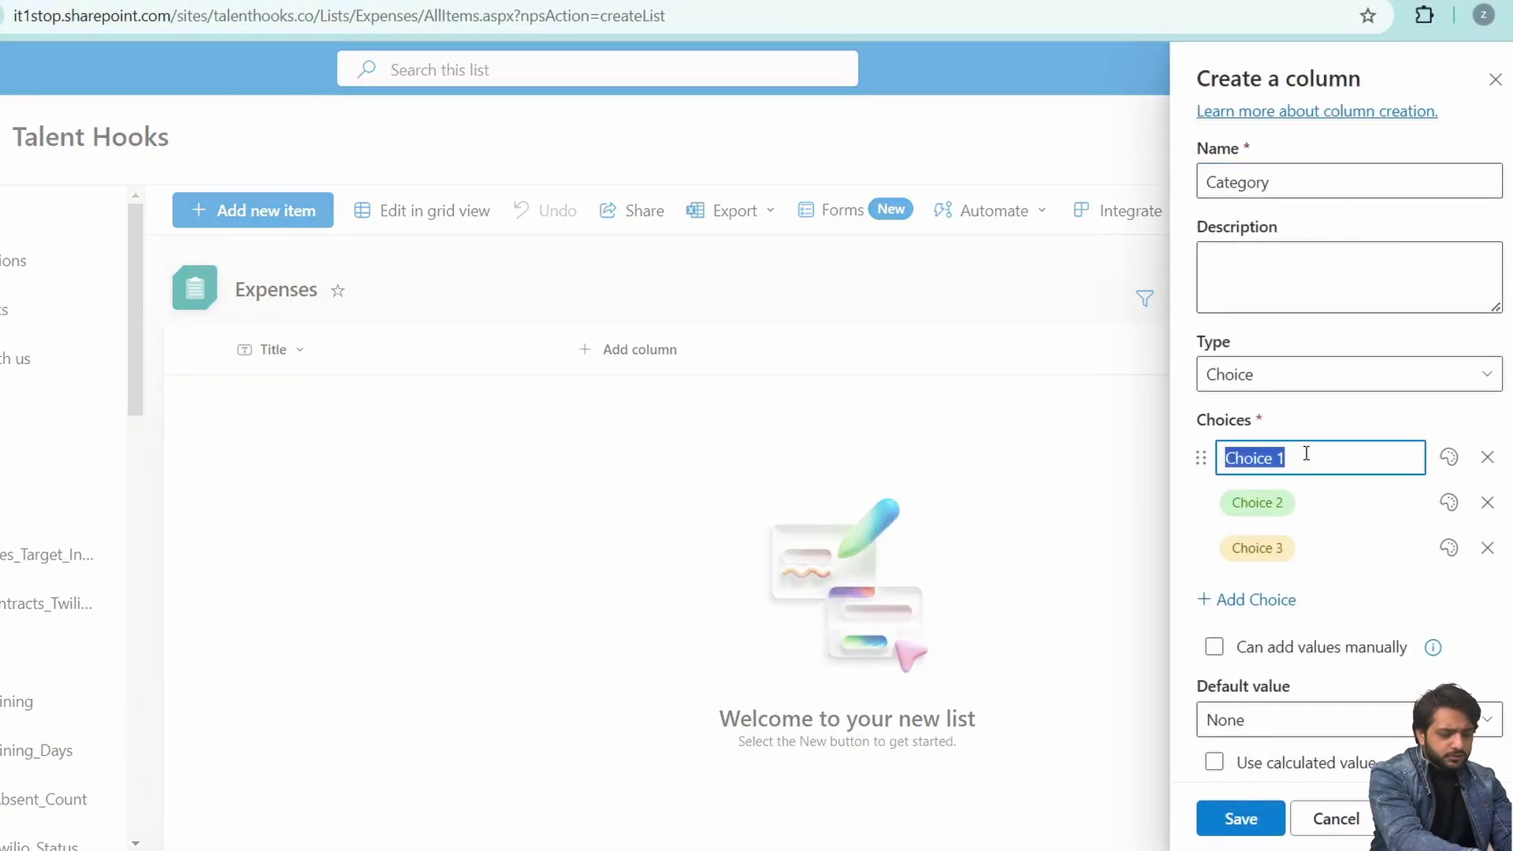
{"action": "type", "text": "Food"}
{"action": "left_click", "coordinate": [1267, 505]}
{"action": "type", "text": "Uti"}
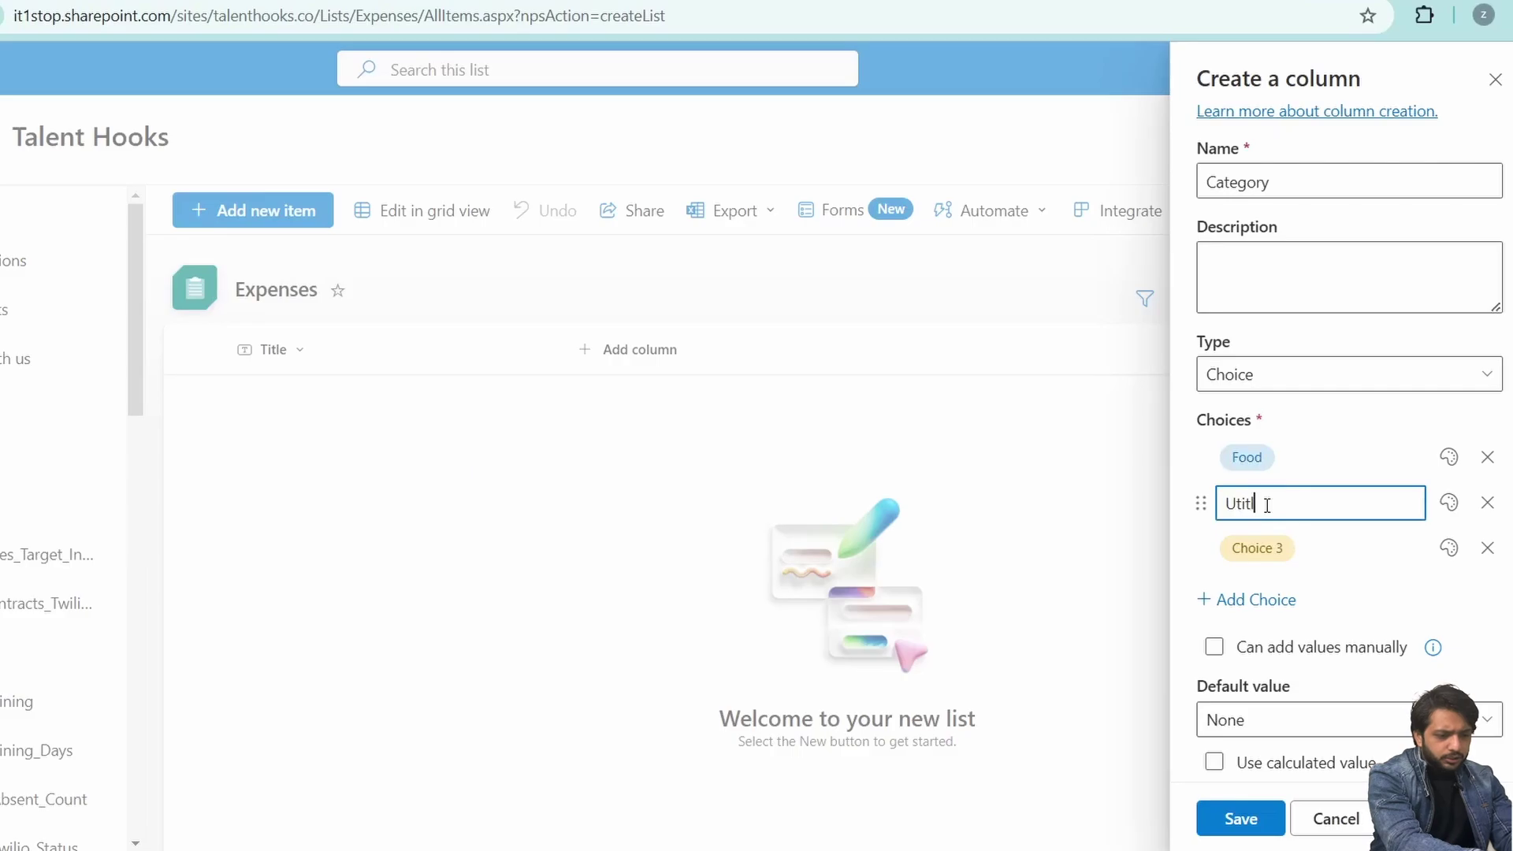
{"action": "type", "text": "lities"}
{"action": "left_click", "coordinate": [1257, 547]}
{"action": "type", "text": "Travel"}
Step: Add a fourth choice named Entertainment to the Category column and save the column
{"action": "left_click", "coordinate": [1255, 600]}
{"action": "left_click", "coordinate": [1250, 592]}
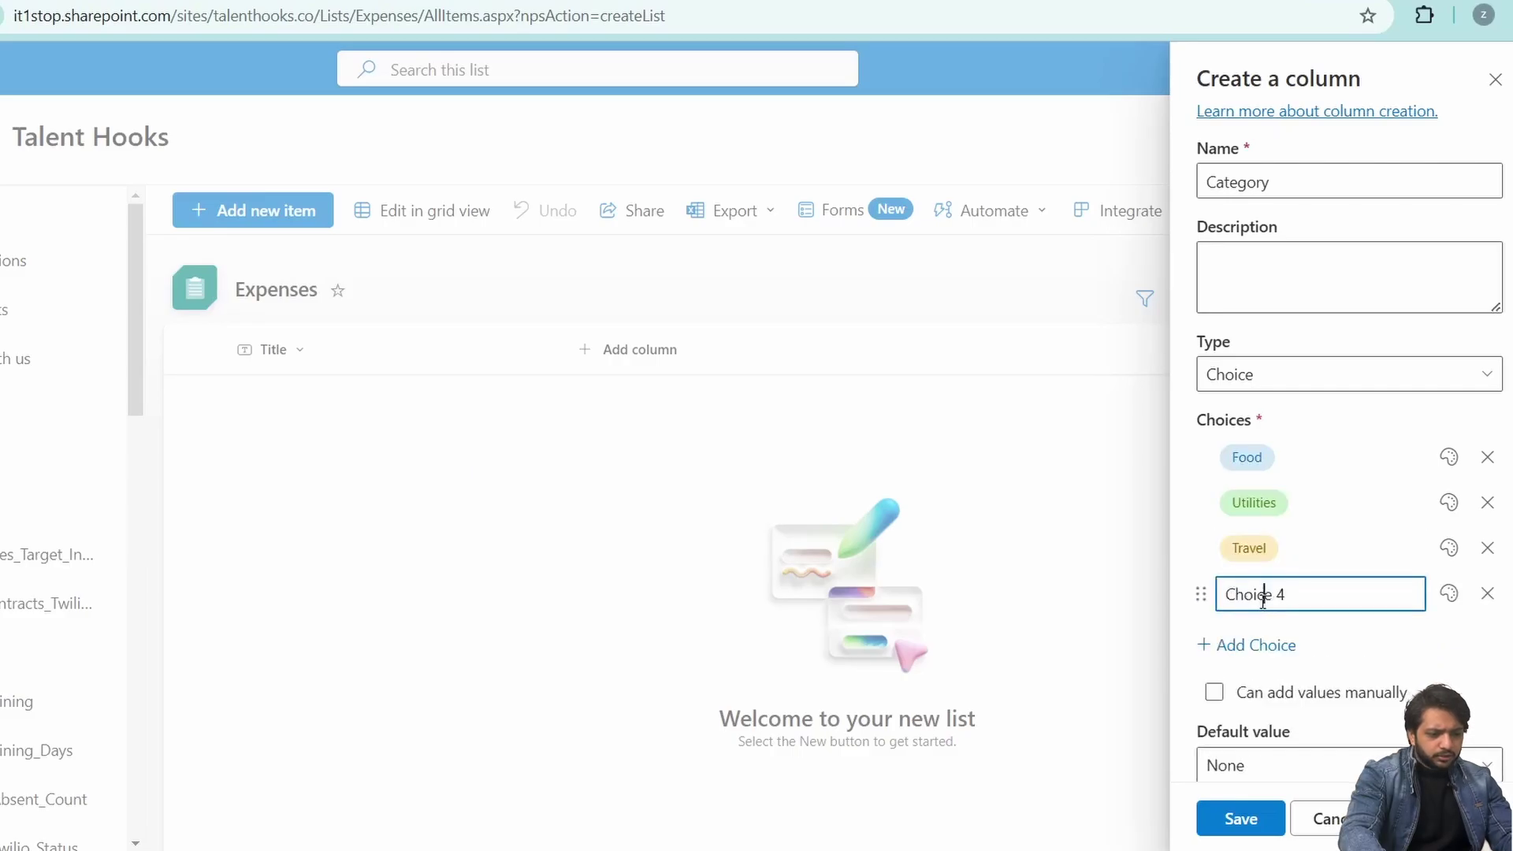
{"action": "double_click", "coordinate": [1251, 592]}
{"action": "type", "text": "Entertain"}
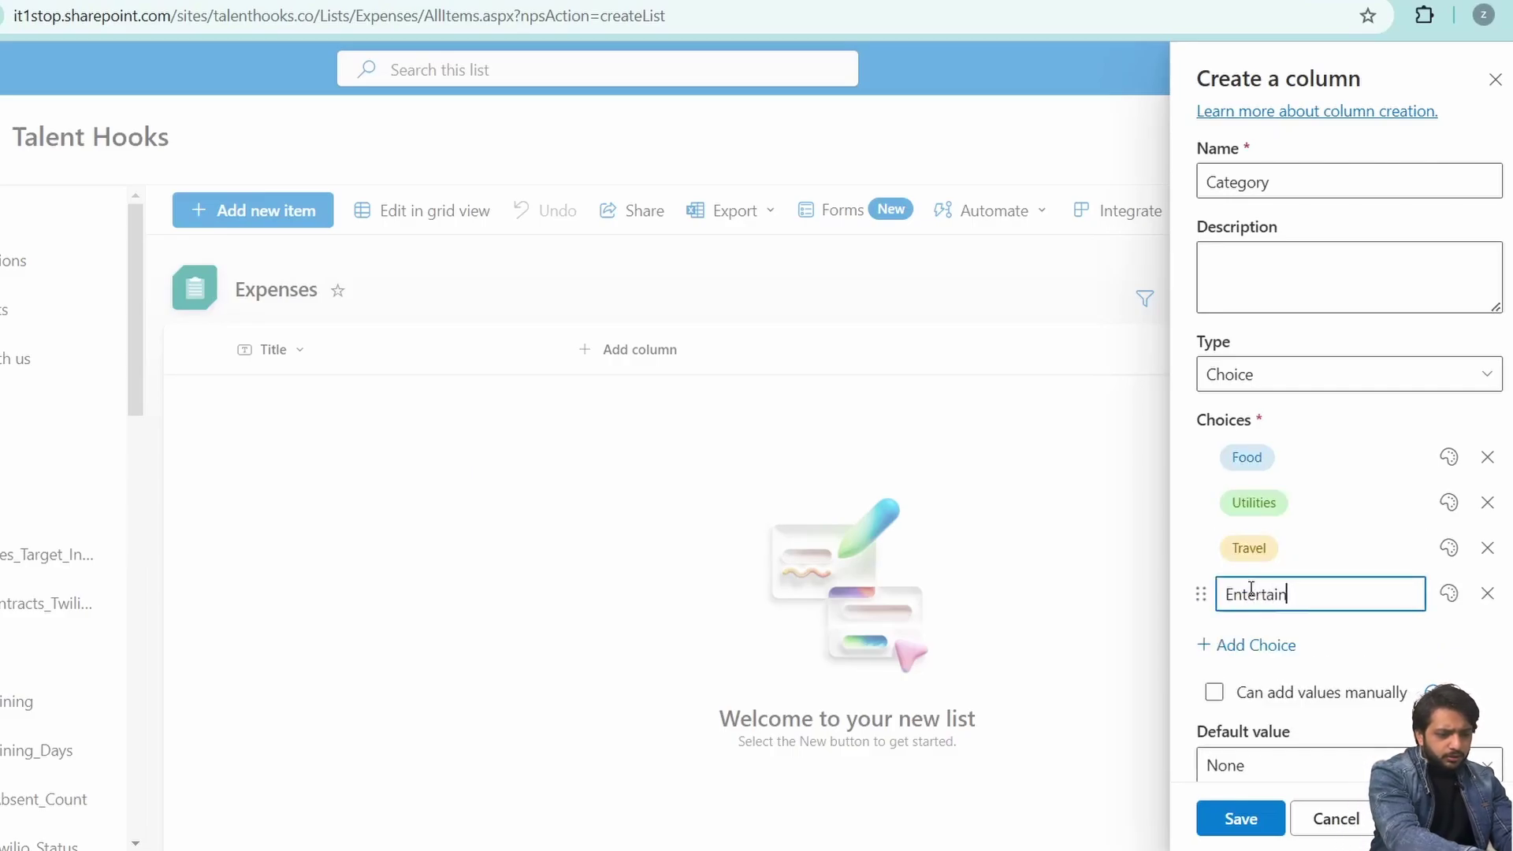
{"action": "type", "text": "ment"}
{"action": "key", "text": "Return"}
{"action": "scroll", "coordinate": [1245, 709], "scroll_direction": "down", "scroll_amount": 2}
{"action": "left_click", "coordinate": [1235, 822]}
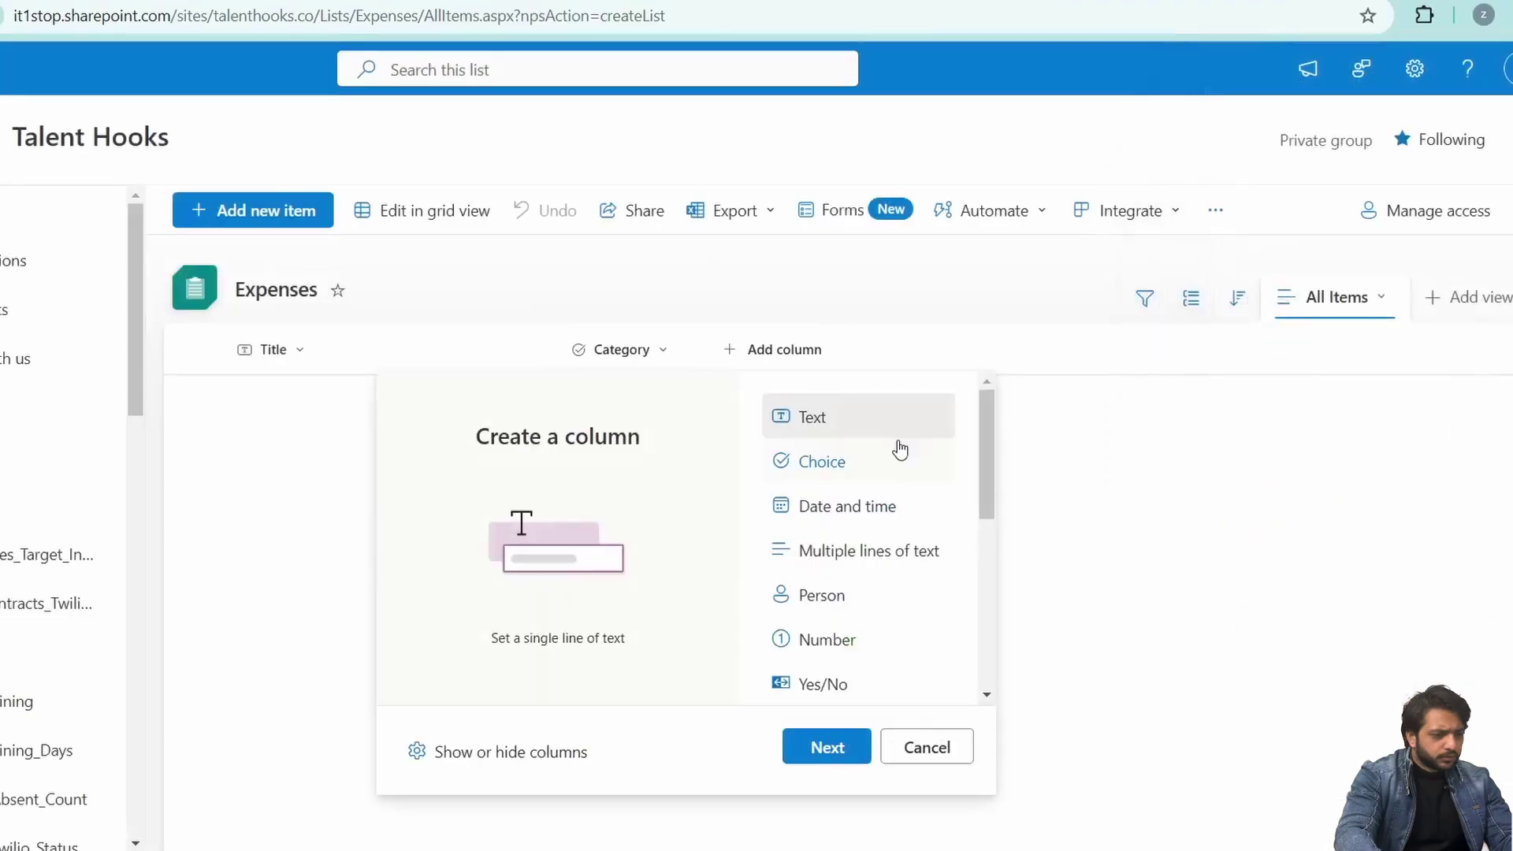
Step: Add a Date and time column named Date to the Expenses list
{"action": "left_click", "coordinate": [850, 508]}
{"action": "left_click", "coordinate": [823, 748]}
{"action": "type", "text": "Date"}
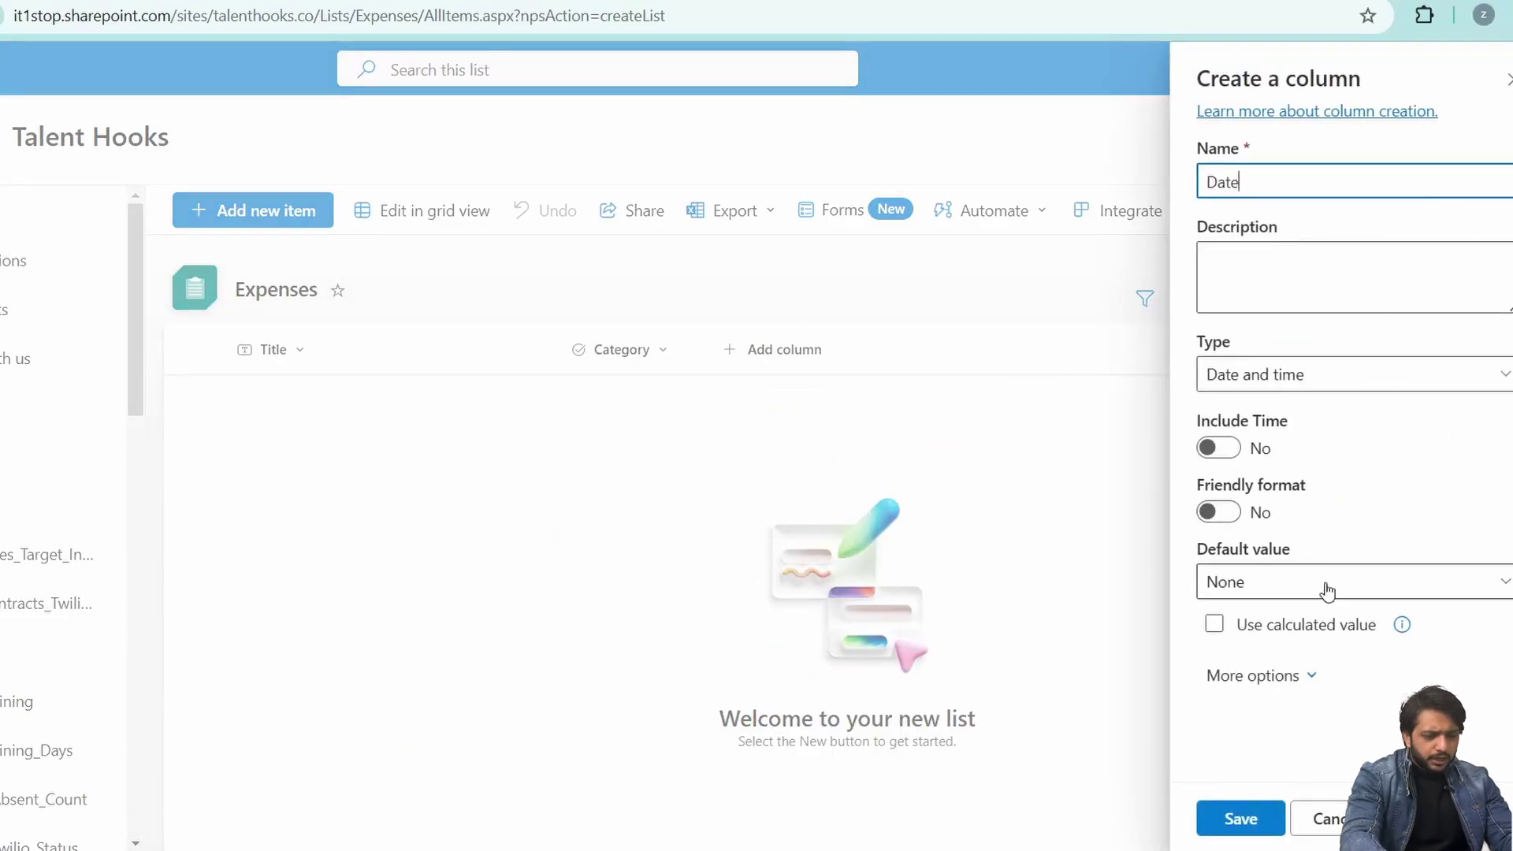
{"action": "left_click", "coordinate": [1240, 820]}
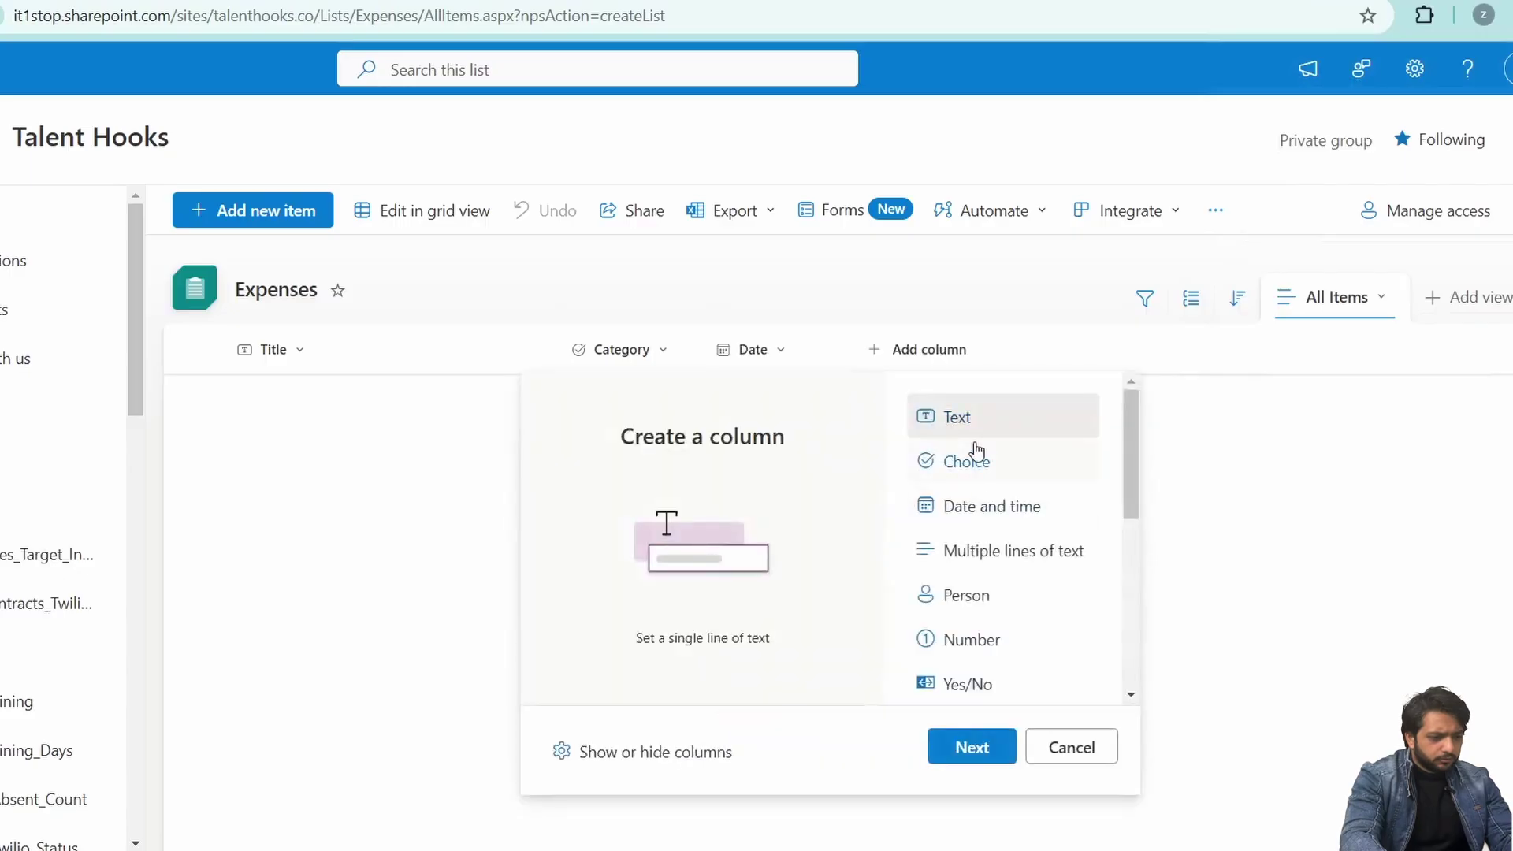
Step: Add a Multiple lines of text column named Description to the Expenses list
{"action": "left_click", "coordinate": [995, 551]}
{"action": "left_click", "coordinate": [954, 753]}
{"action": "type", "text": "Desc"}
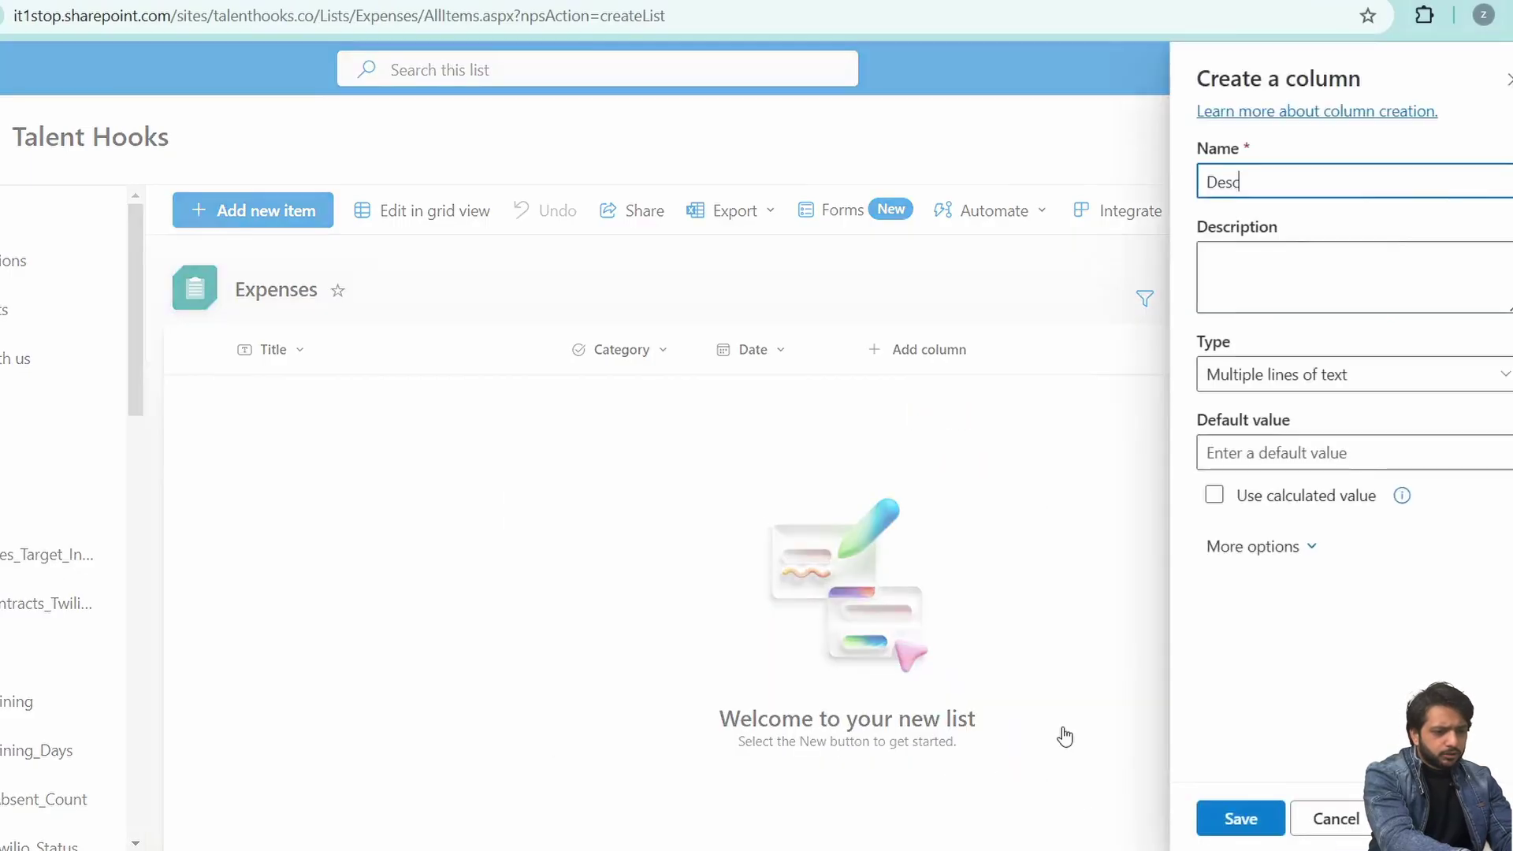
{"action": "type", "text": "ription"}
{"action": "key", "text": "Return"}
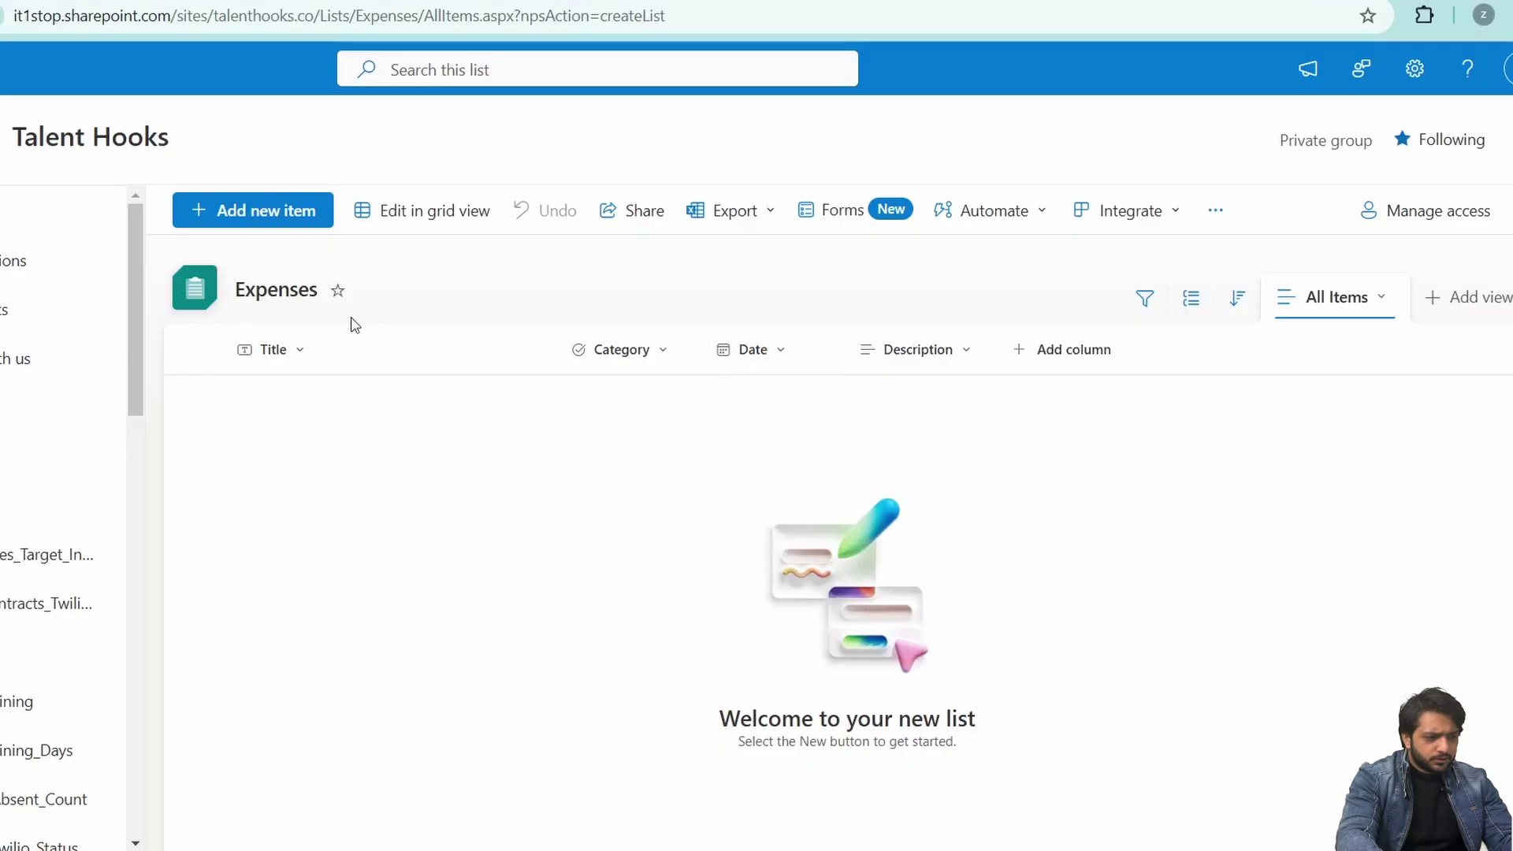
Step: Add a list item titled Pizza with category Food, date 12/30/2024 and description "Pizza Party on New Eve"
{"action": "left_click", "coordinate": [286, 228]}
{"action": "type", "text": "Pizza"}
{"action": "left_click", "coordinate": [259, 406]}
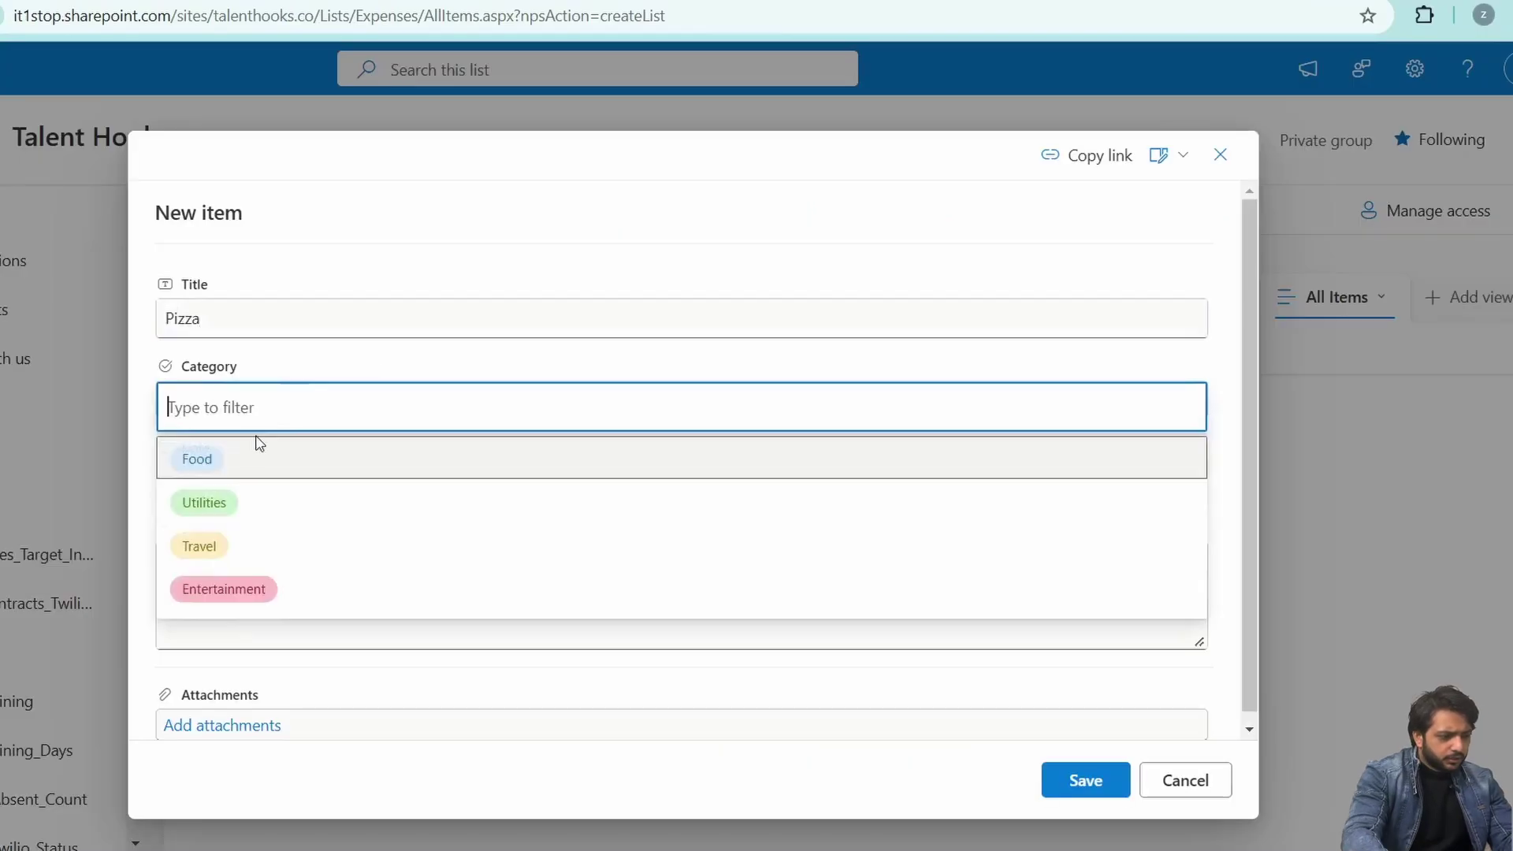
{"action": "left_click", "coordinate": [252, 453]}
{"action": "left_click", "coordinate": [198, 477]}
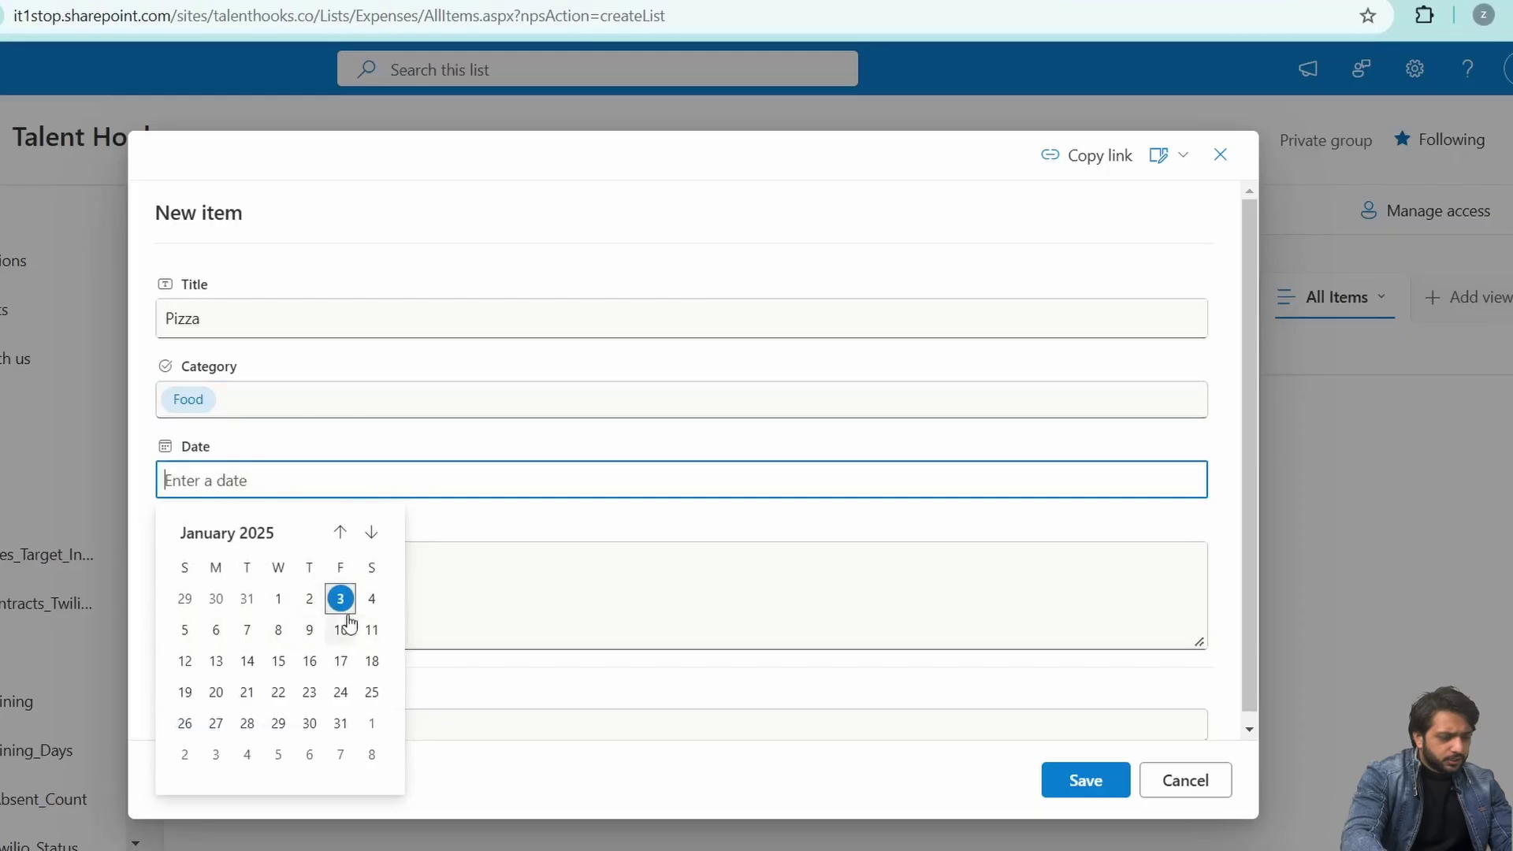
{"action": "left_click", "coordinate": [214, 601]}
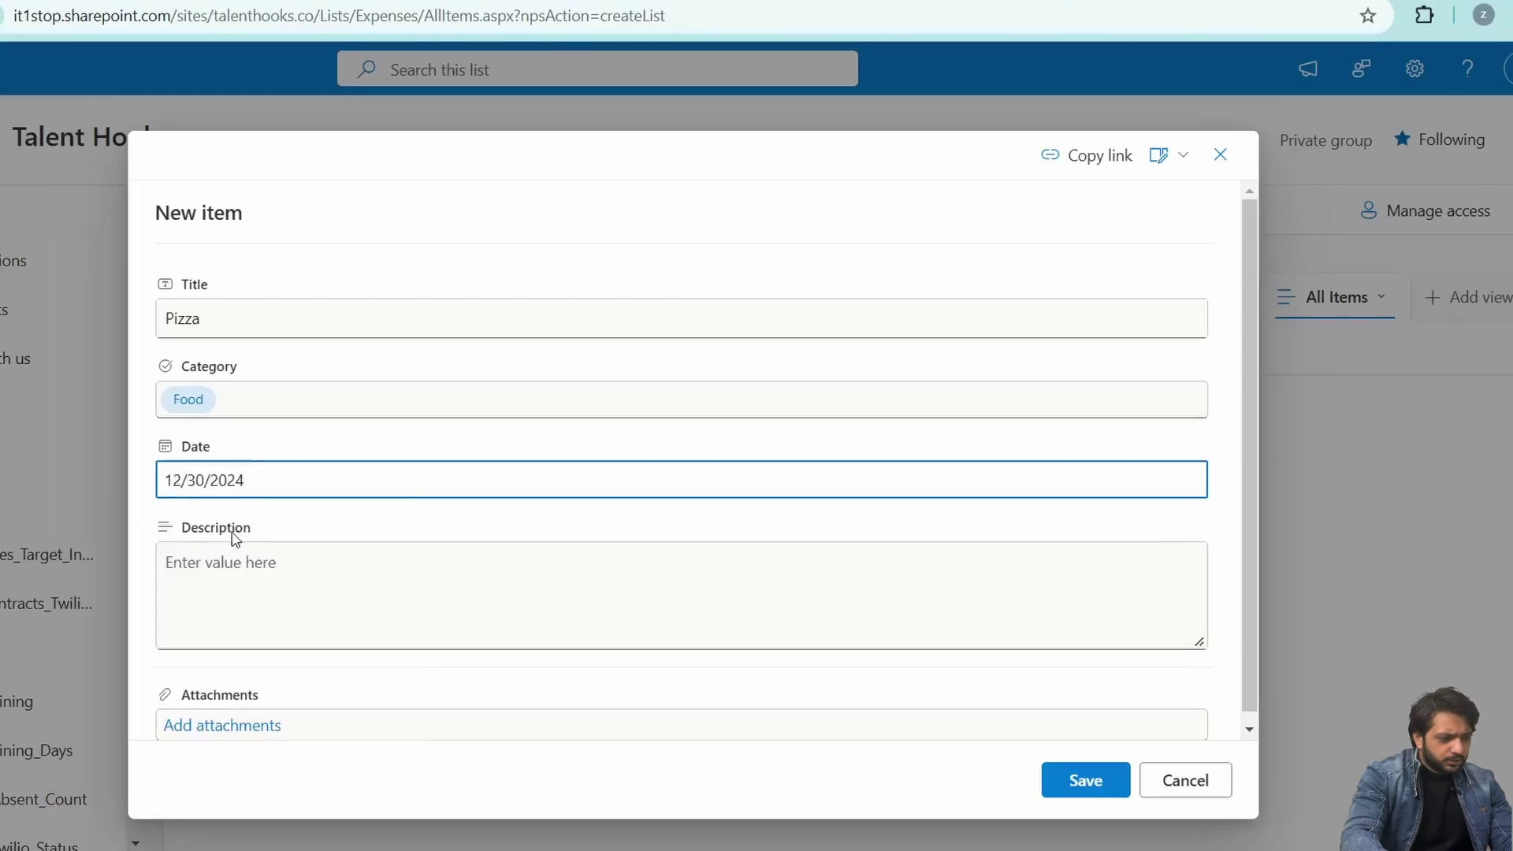
{"action": "left_click", "coordinate": [392, 603]}
{"action": "type", "text": "Pizaaa Party on New Eve"}
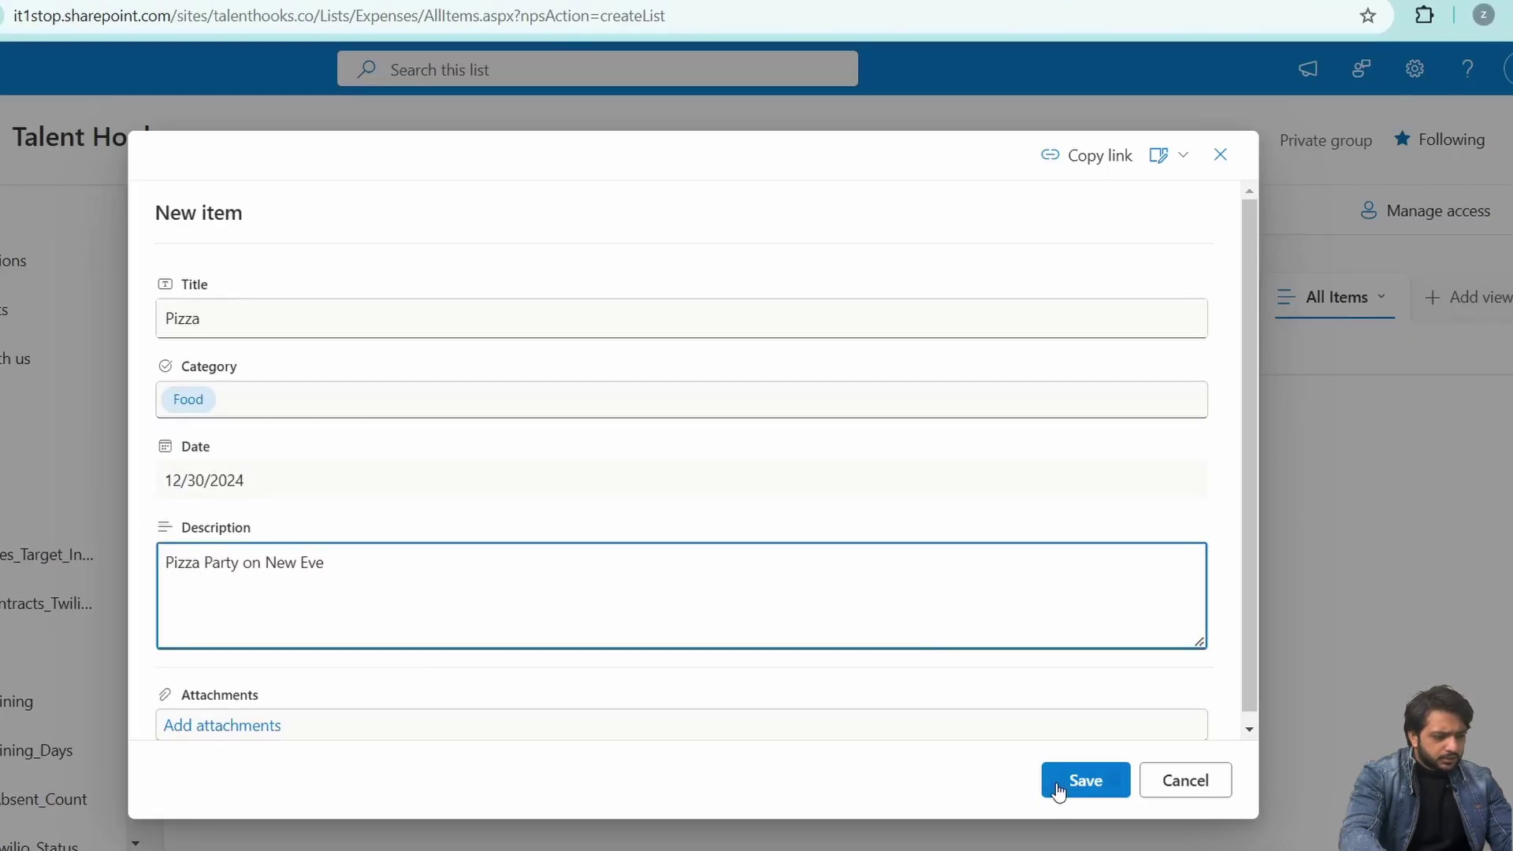
{"action": "left_click", "coordinate": [1083, 780]}
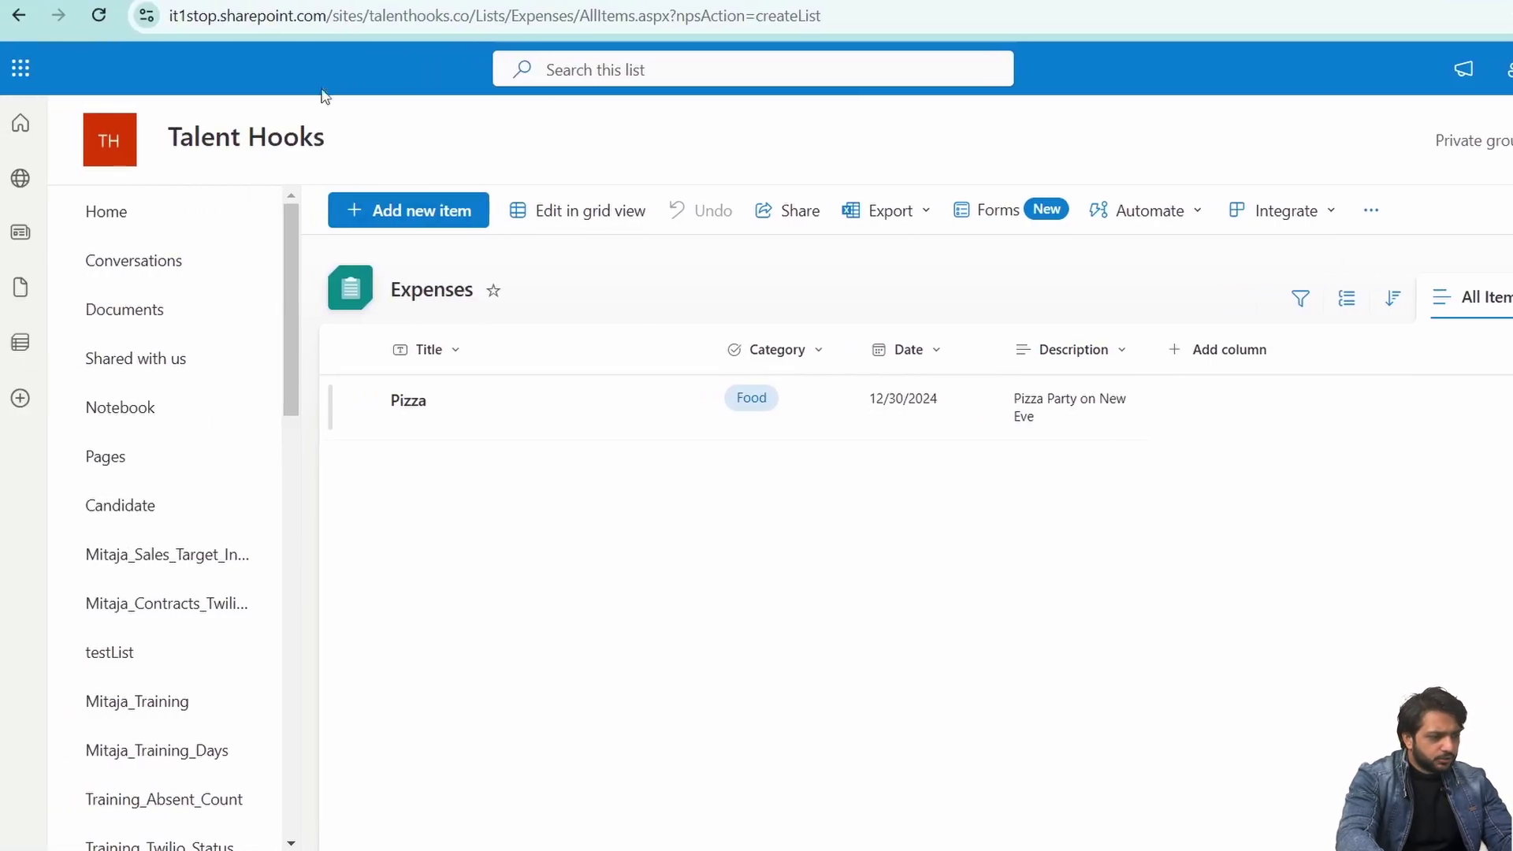
Step: Switch to Power Apps and start a new blank canvas app
{"action": "left_click", "coordinate": [21, 68]}
{"action": "left_click", "coordinate": [268, 197]}
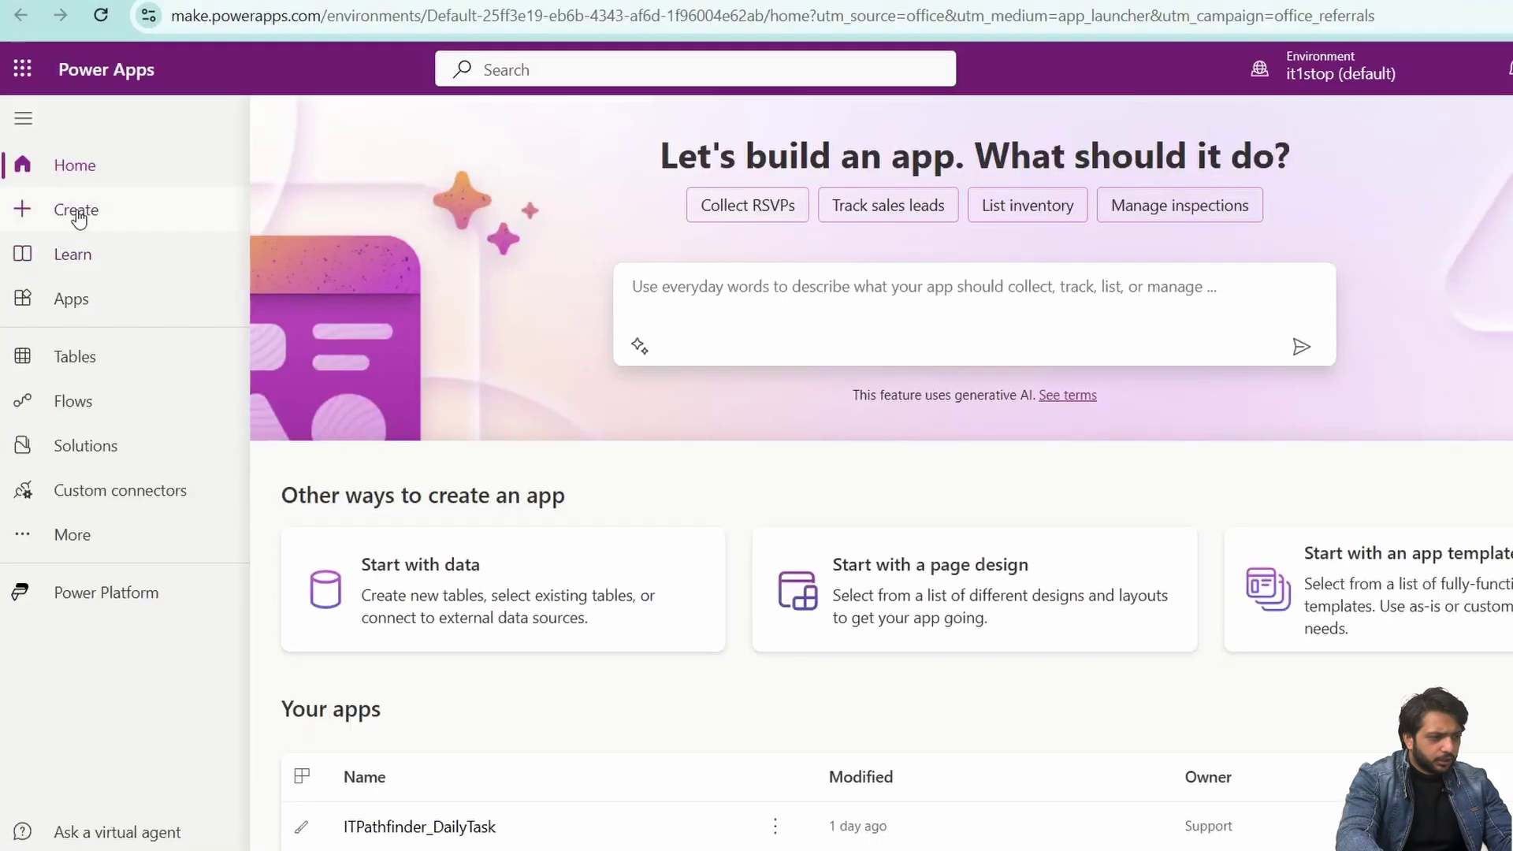
{"action": "left_click", "coordinate": [75, 210]}
{"action": "left_click", "coordinate": [323, 307]}
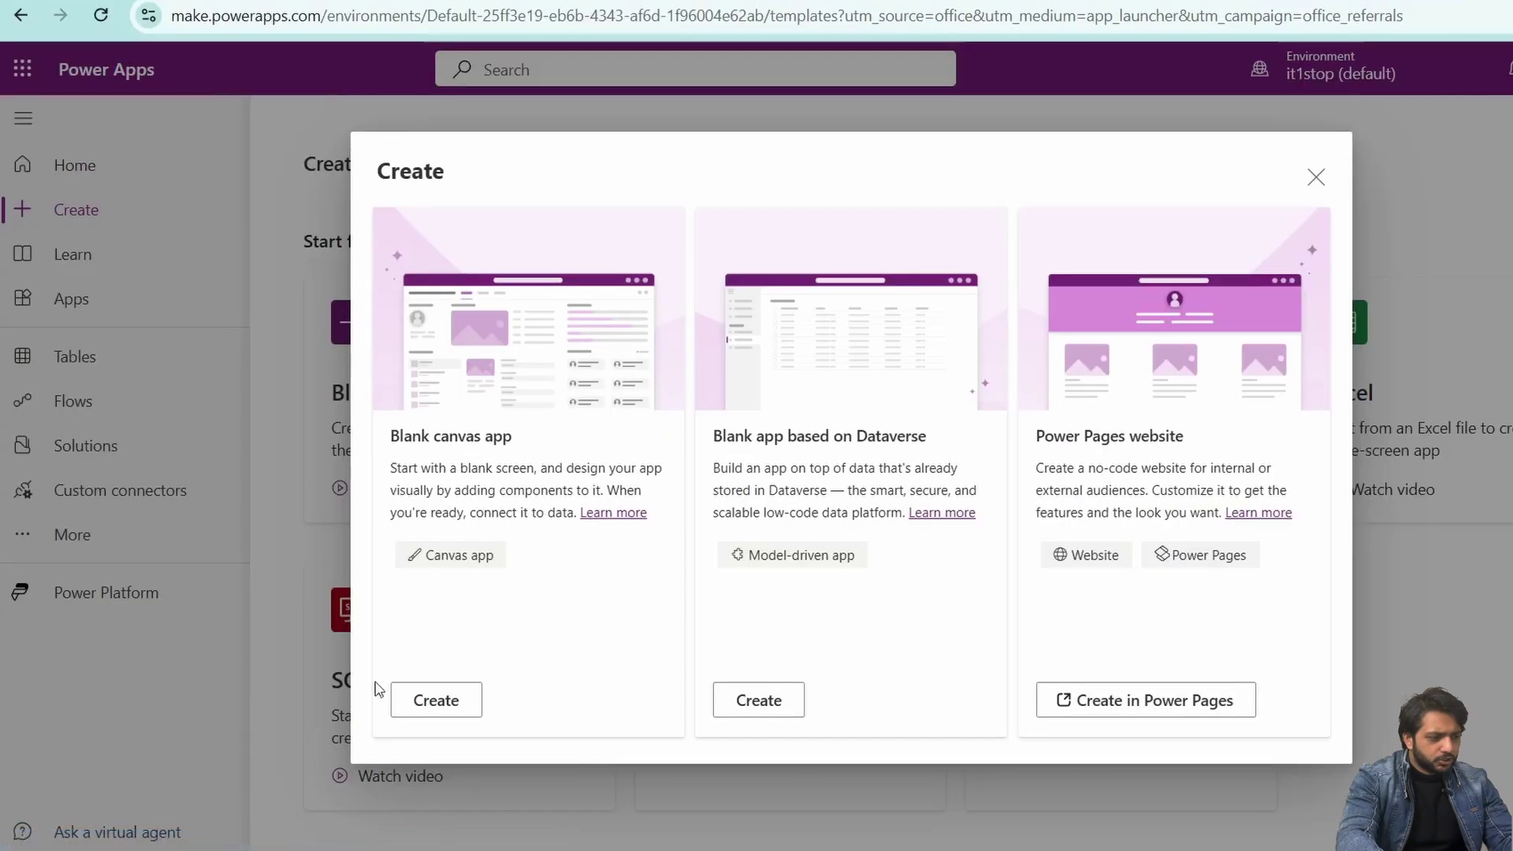
{"action": "left_click", "coordinate": [436, 700]}
Step: Name the app Expense Management System and create it in Tablet format
{"action": "type", "text": "Edxp"}
{"action": "key", "text": "BackSpace"}
{"action": "key", "text": "BackSpace"}
{"action": "key", "text": "BackSpace"}
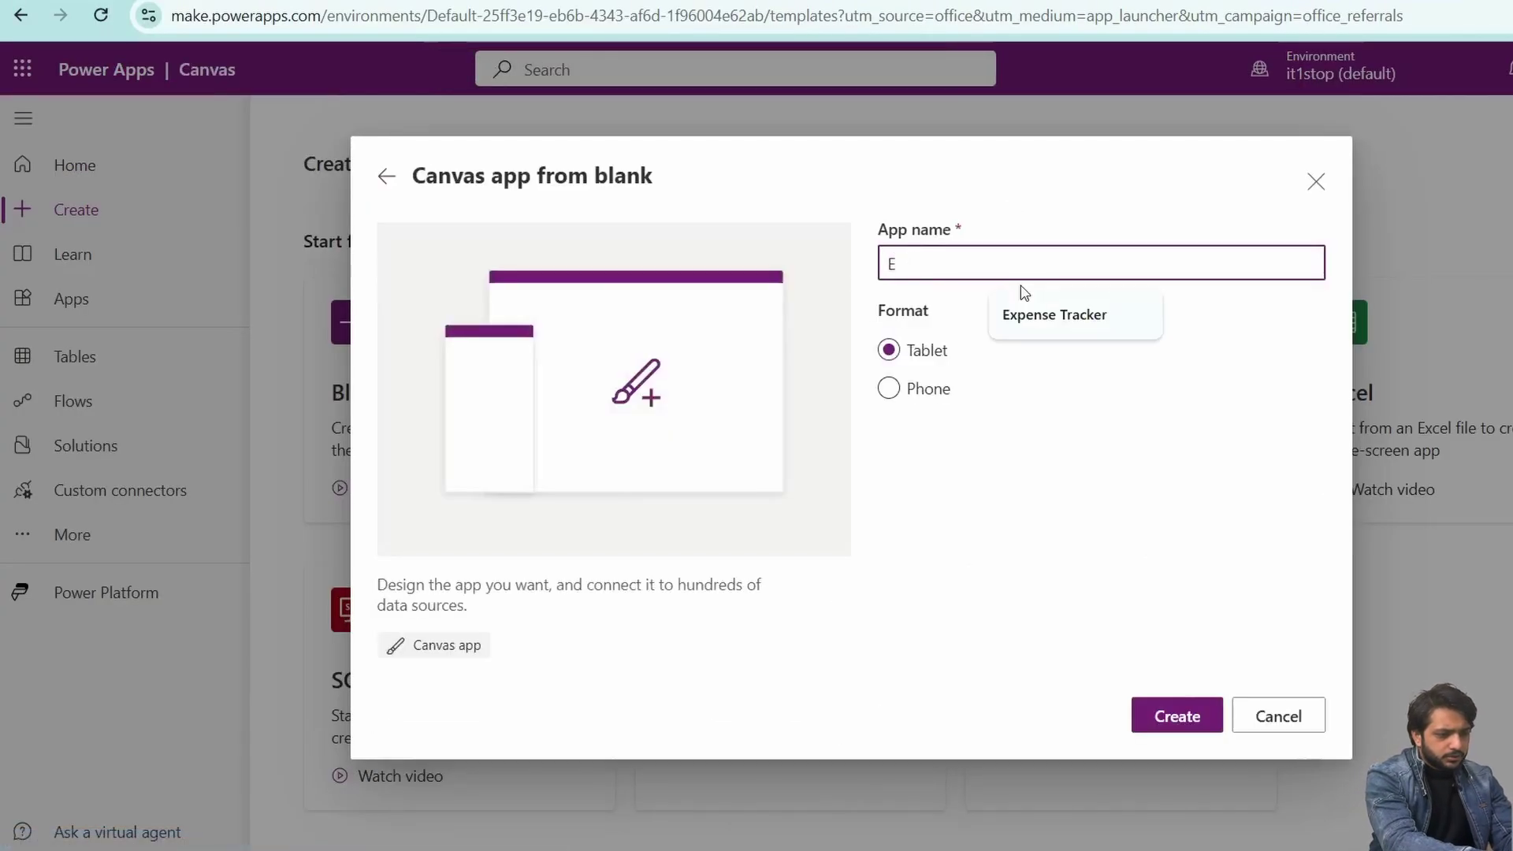
{"action": "type", "text": "xpense Mang"}
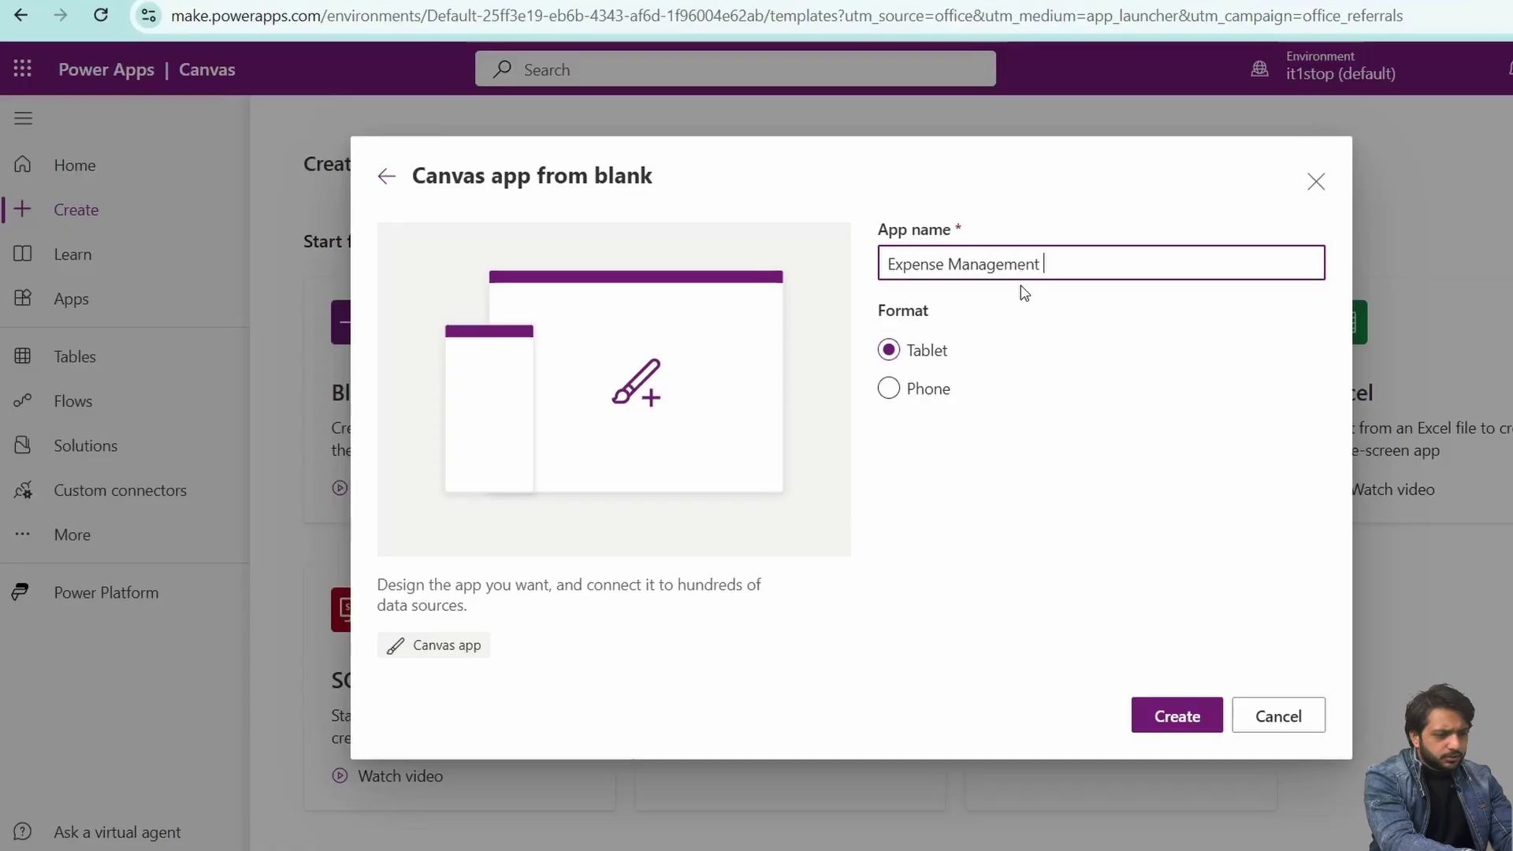
{"action": "left_click", "coordinate": [1195, 729]}
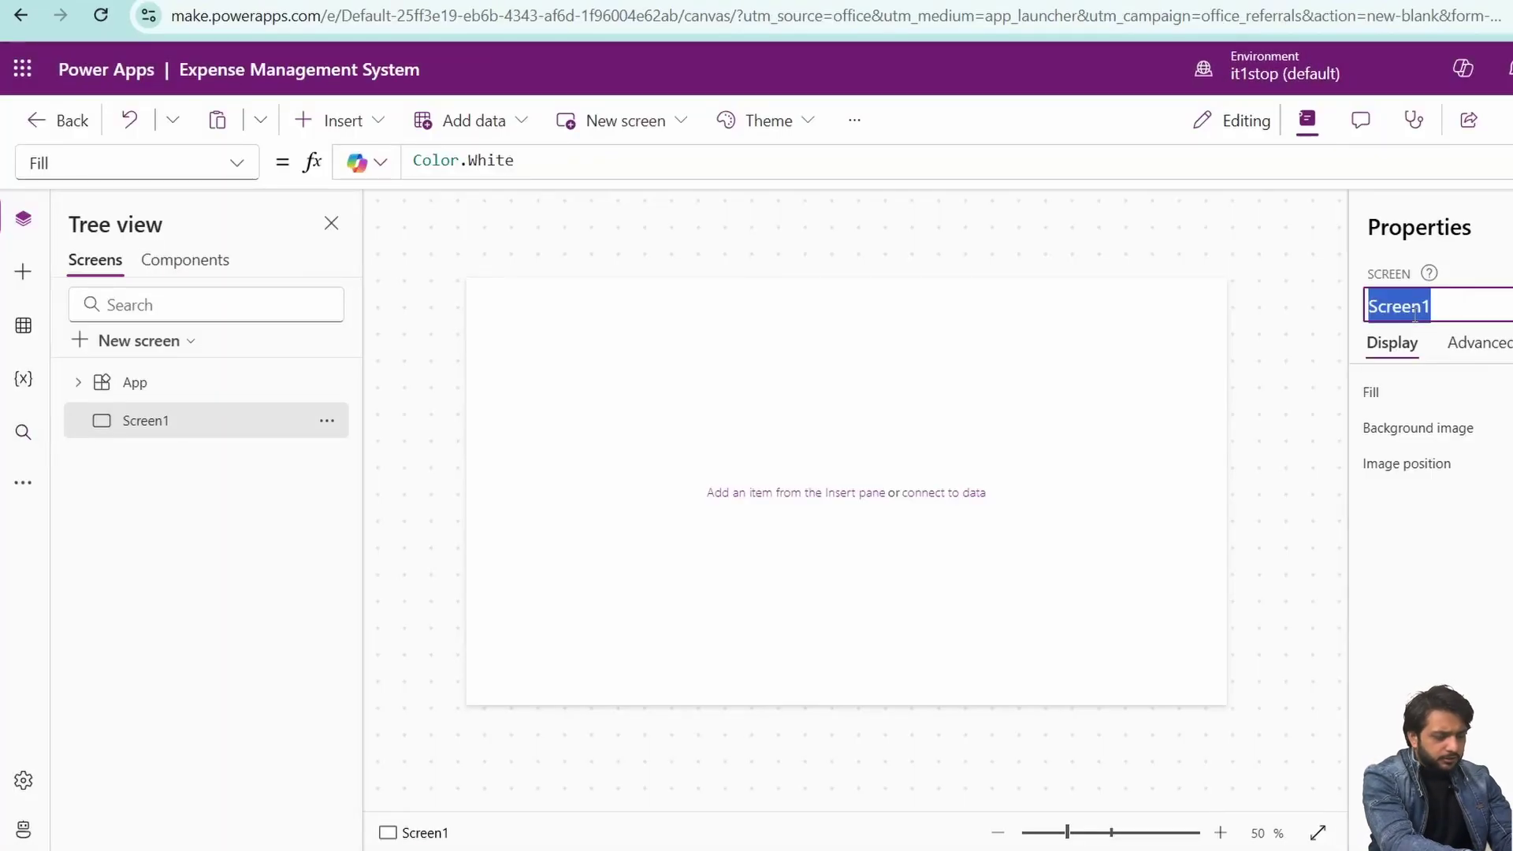
Step: Rename the first screen ExpenseDashboard and insert a full-width header rectangle, about 1366 by 76, along its upper edge
{"action": "type", "text": "ExpenseDashboa"}
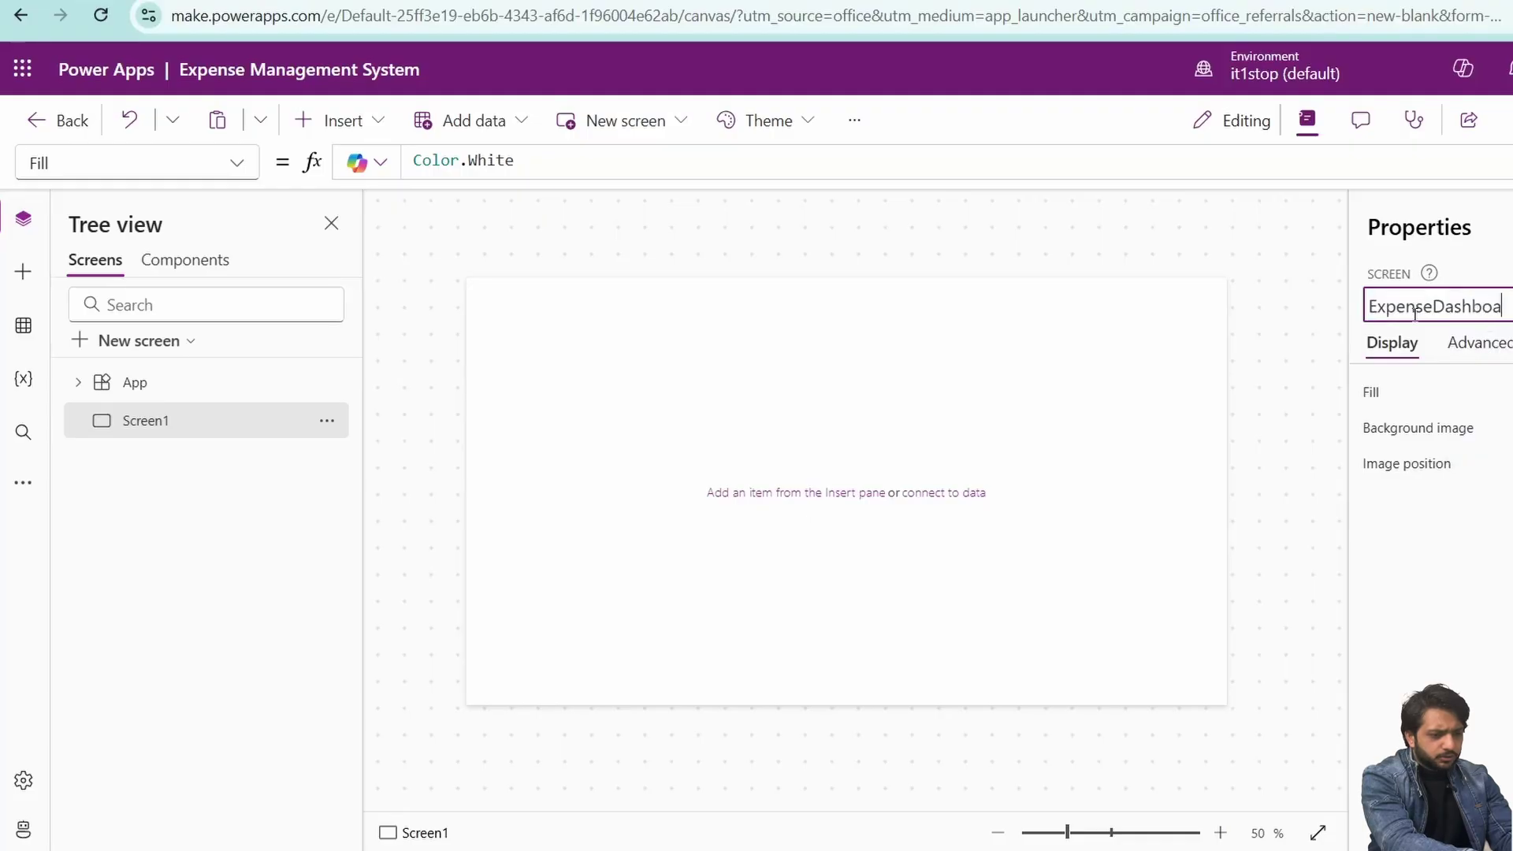
{"action": "type", "text": "rd"}
{"action": "left_click", "coordinate": [23, 271]}
{"action": "left_click", "coordinate": [128, 520]}
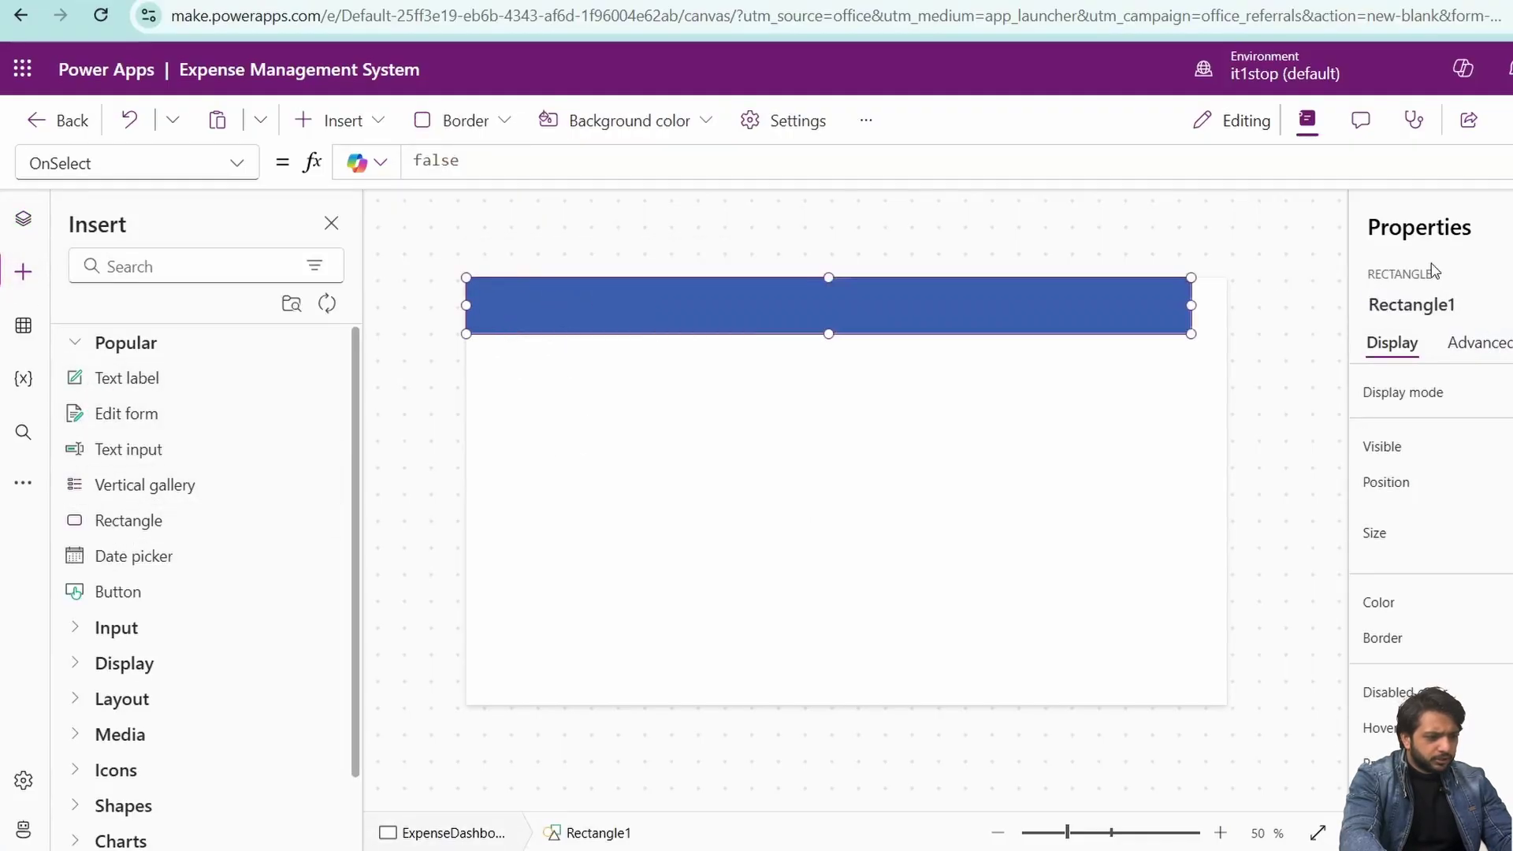
Step: Place a text label near the middle of the header rectangle and set its text to Dashboard
{"action": "left_click", "coordinate": [126, 377]}
{"action": "left_click_drag", "start_coordinate": [516, 313], "coordinate": [813, 300]}
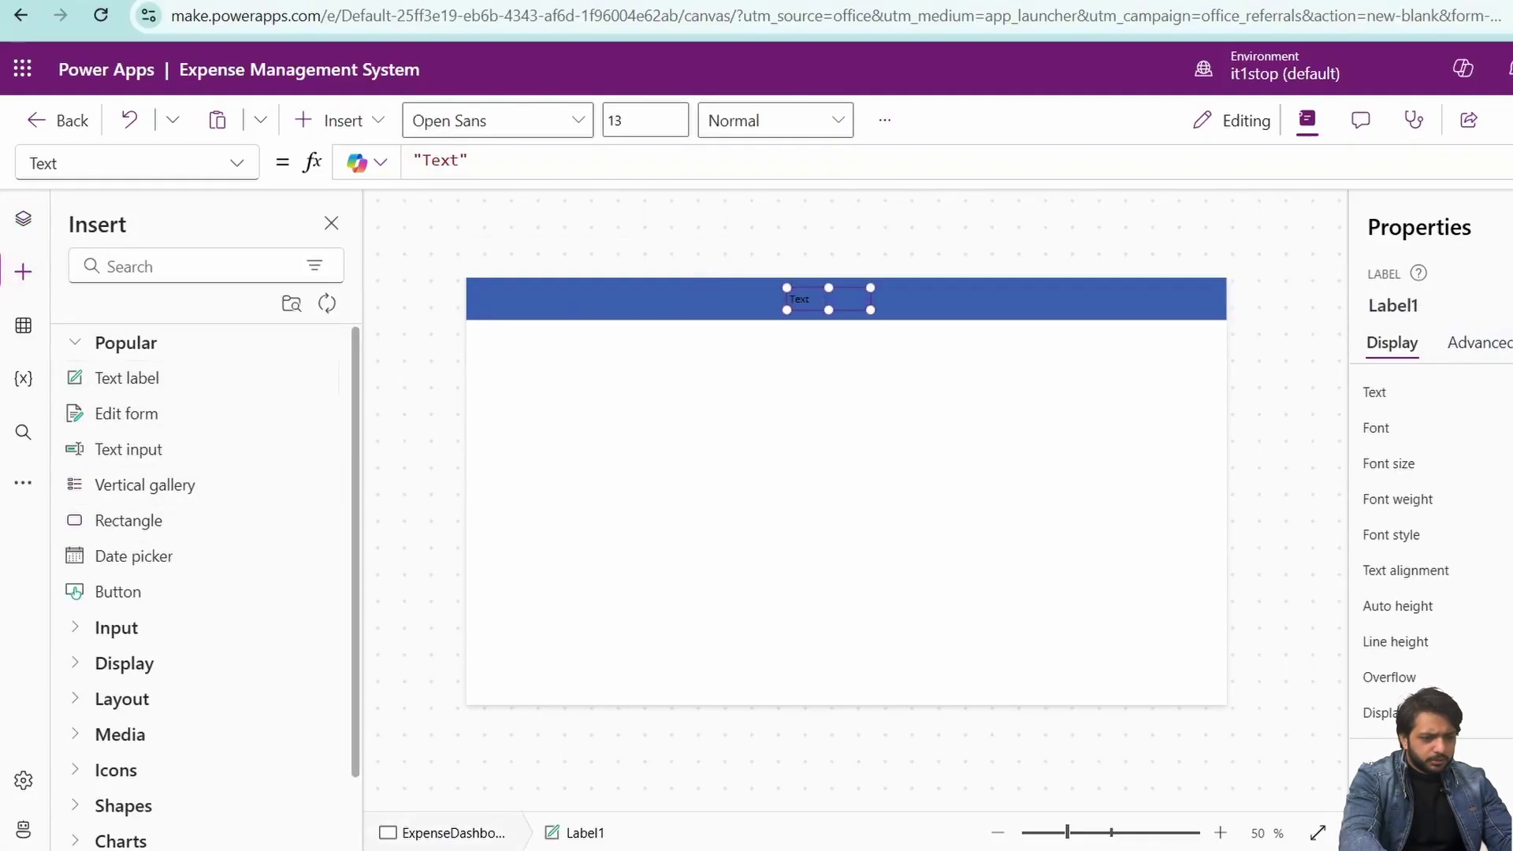
{"action": "left_click", "coordinate": [1512, 391]}
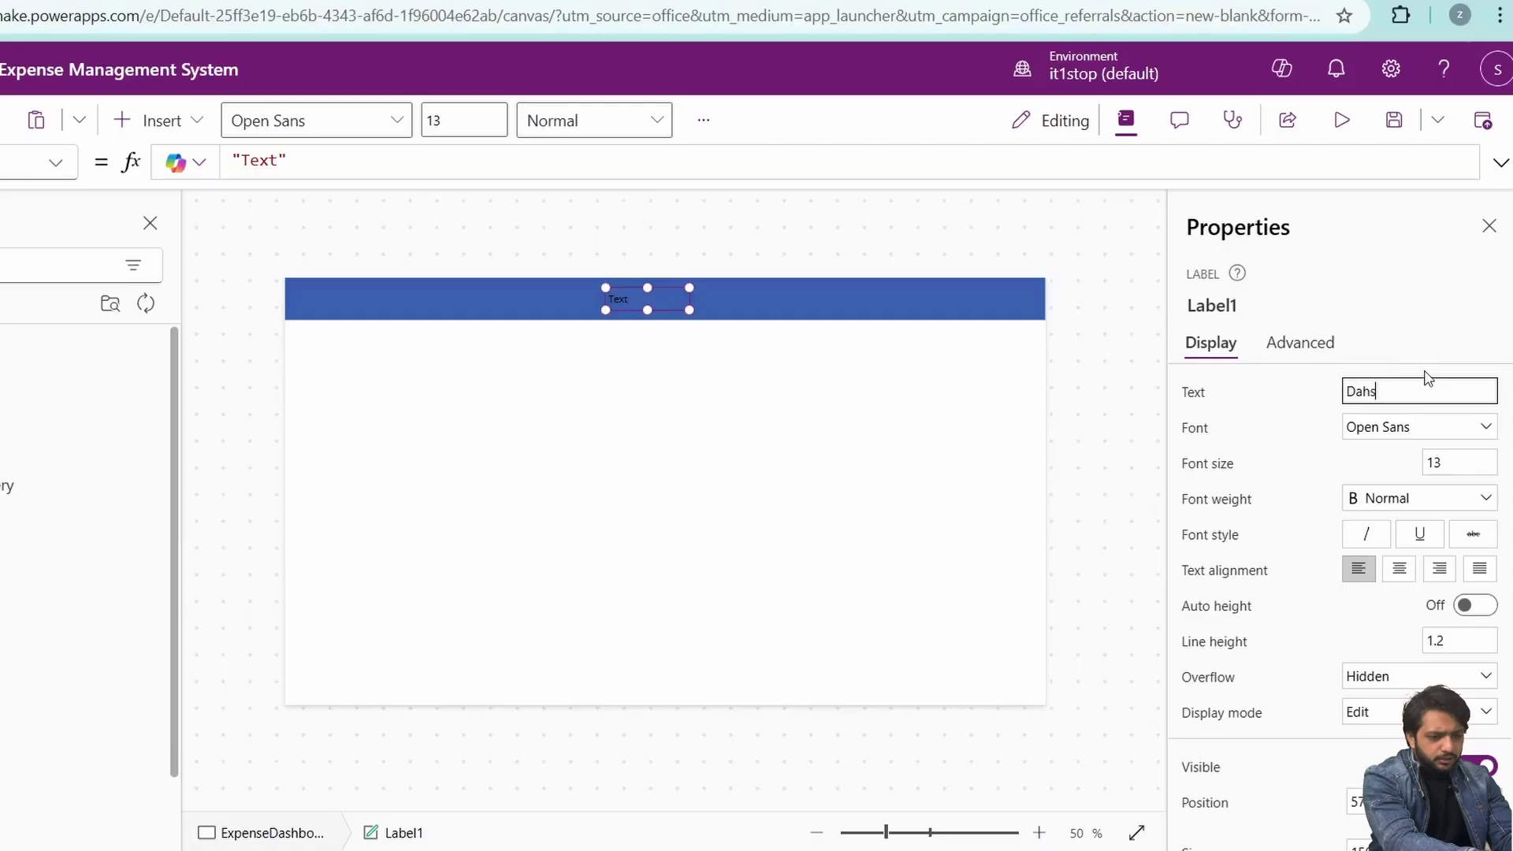
{"action": "type", "text": "Dashboard"}
Step: Format the Dashboard label with font size 21, bold weight and white text
{"action": "left_click", "coordinate": [1442, 463]}
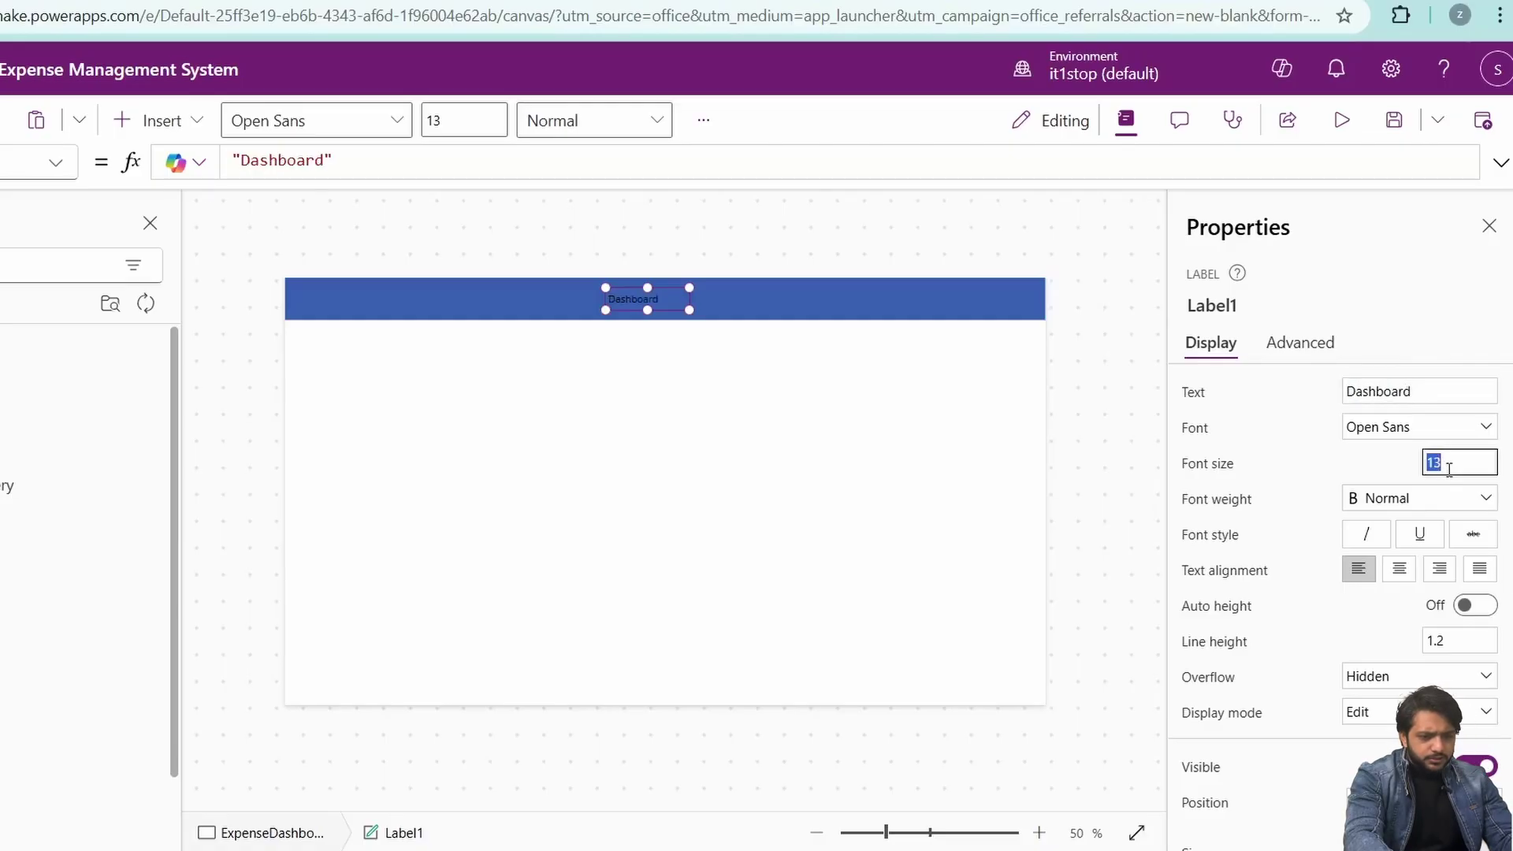
{"action": "type", "text": "21"}
{"action": "left_click", "coordinate": [1381, 513]}
{"action": "left_click", "coordinate": [1337, 542]}
{"action": "scroll", "coordinate": [1355, 551], "scroll_direction": "down", "scroll_amount": 5}
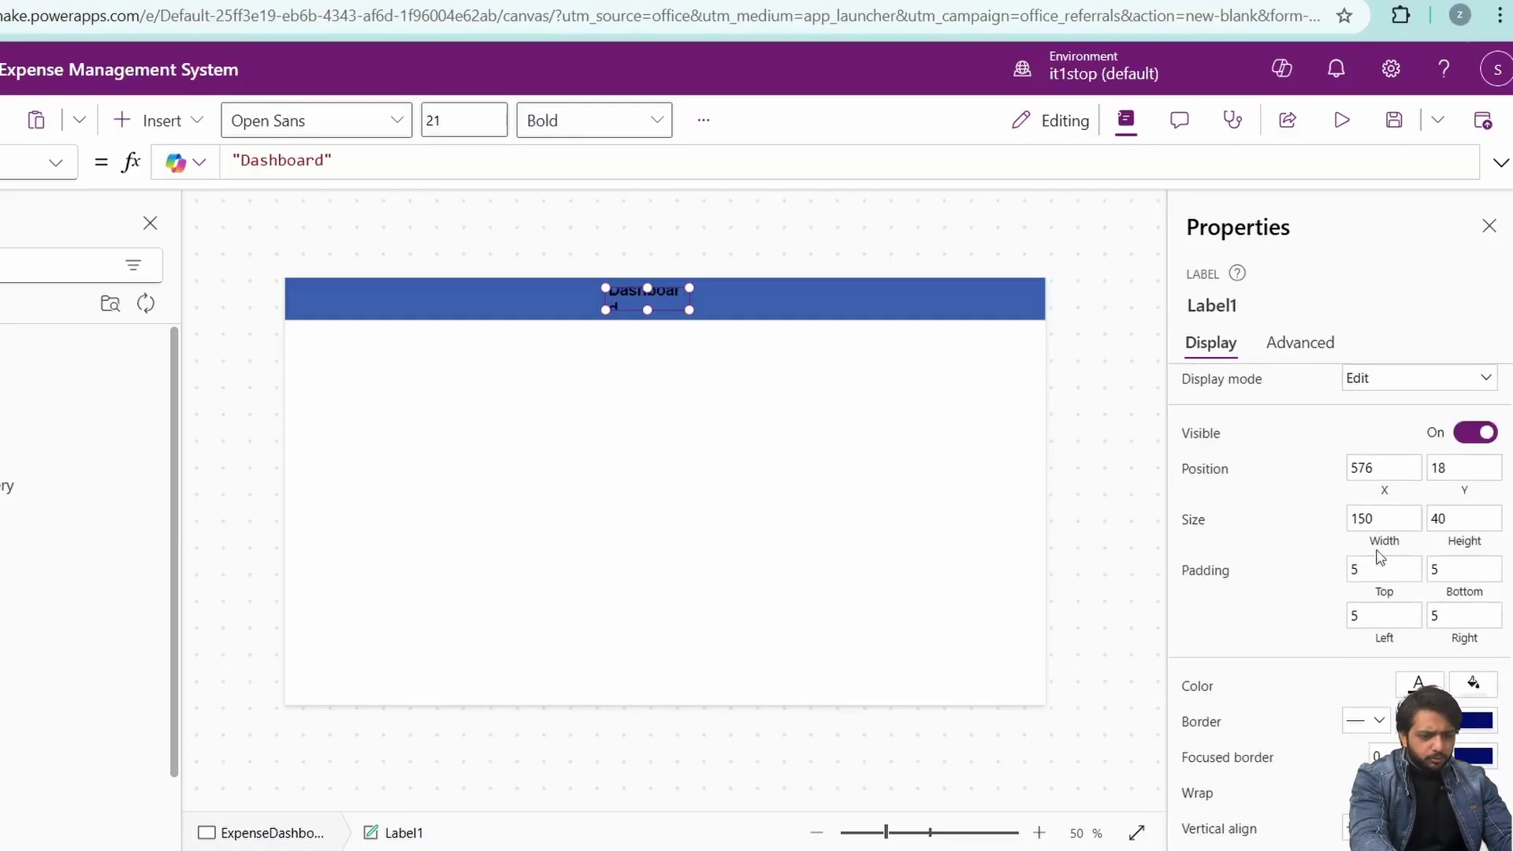
{"action": "left_click", "coordinate": [1419, 526]}
Step: Duplicate the header rectangle and place the copy lower on the screen at about X 0, Y 222
{"action": "right_click", "coordinate": [740, 308]}
{"action": "left_click", "coordinate": [788, 365]}
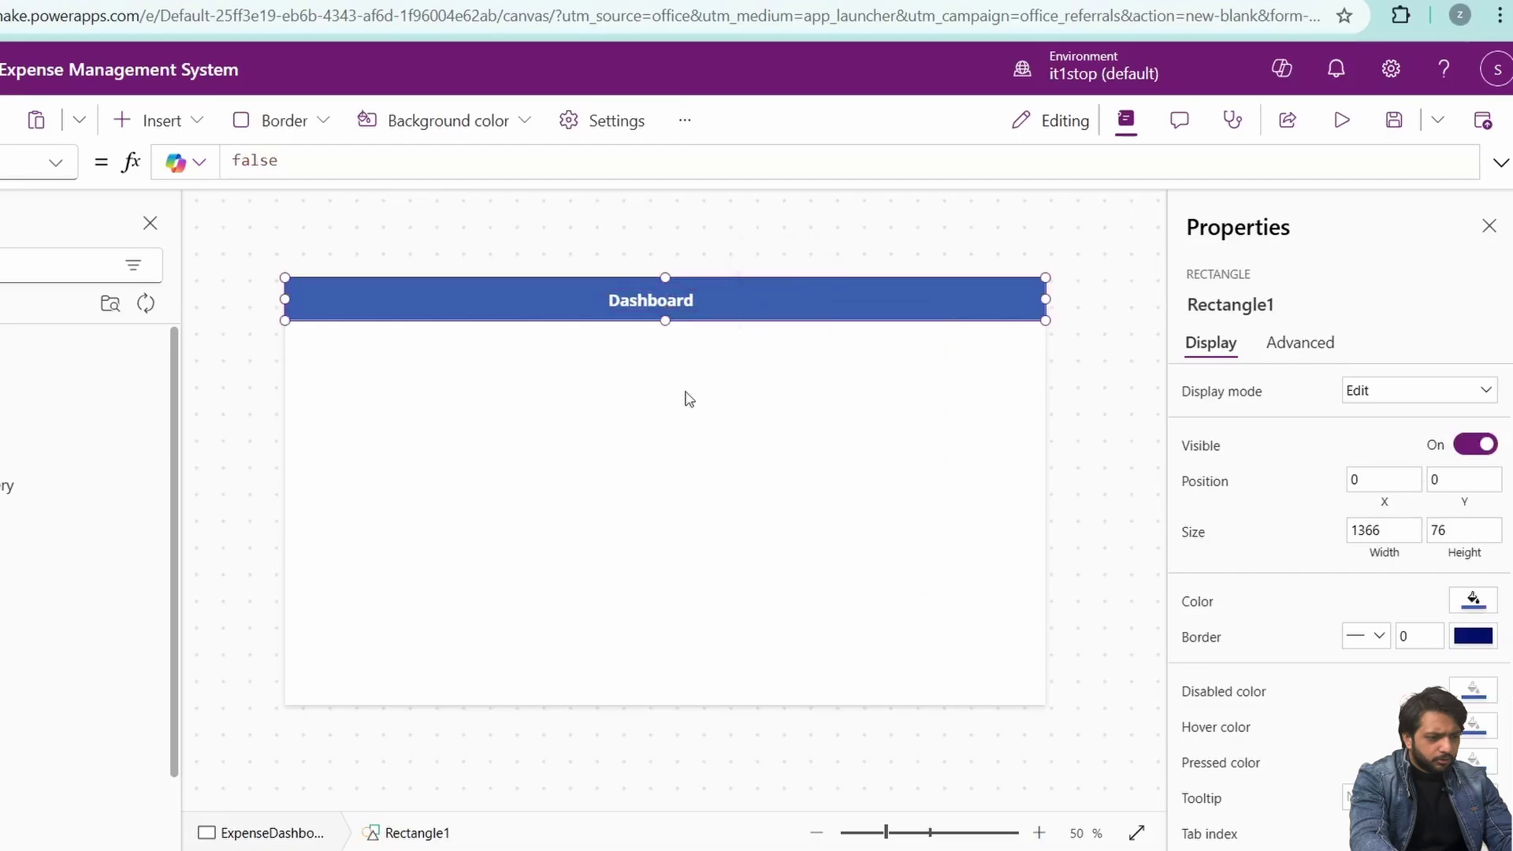
{"action": "left_click", "coordinate": [624, 449]}
{"action": "key", "text": "ctrl+v"}
{"action": "left_click_drag", "start_coordinate": [578, 308], "coordinate": [571, 420]}
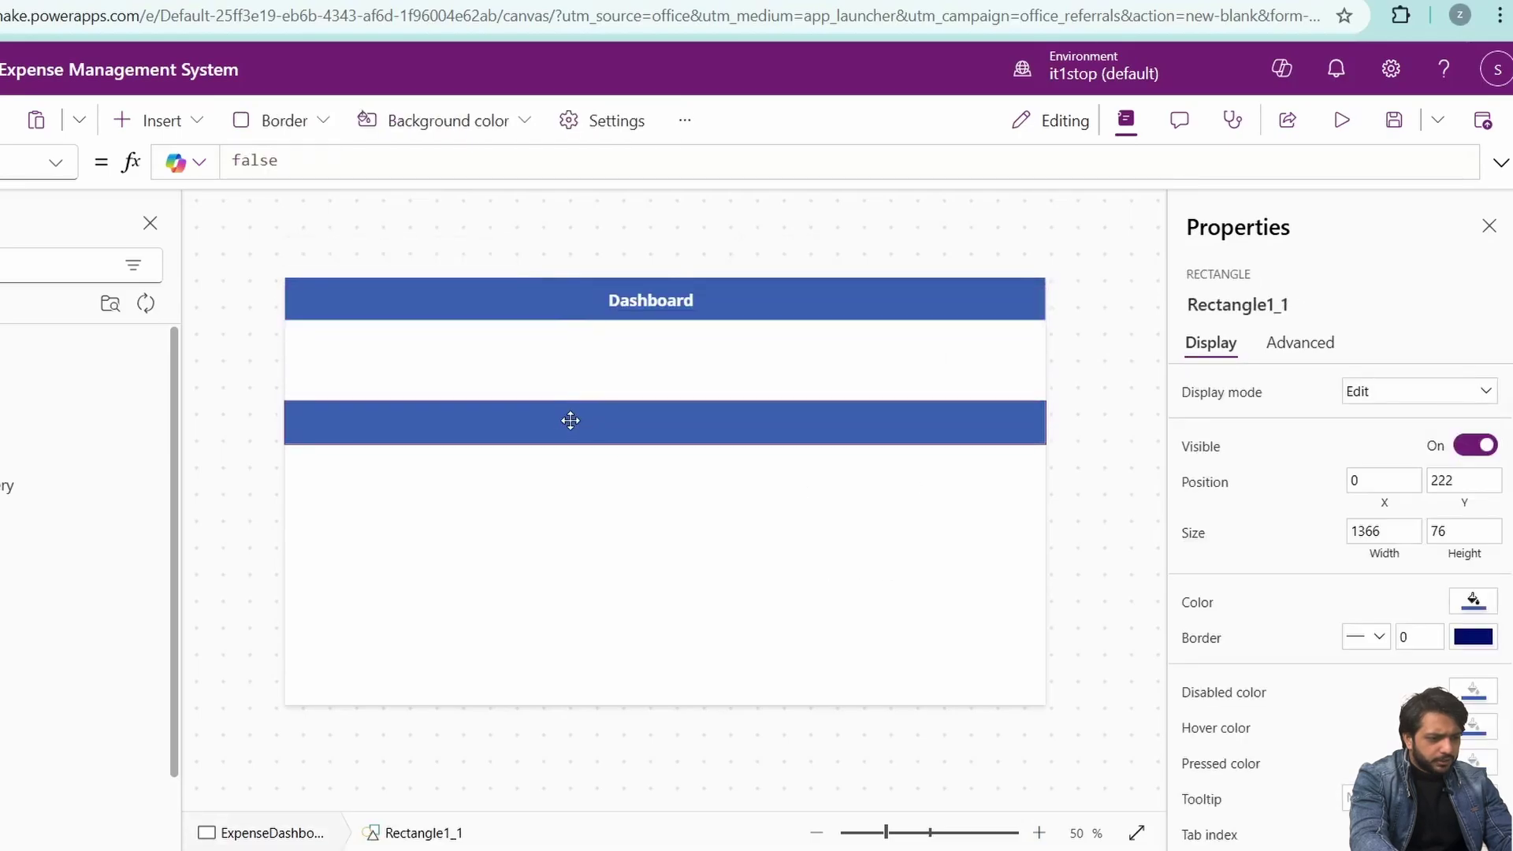
{"action": "left_click", "coordinate": [587, 501]}
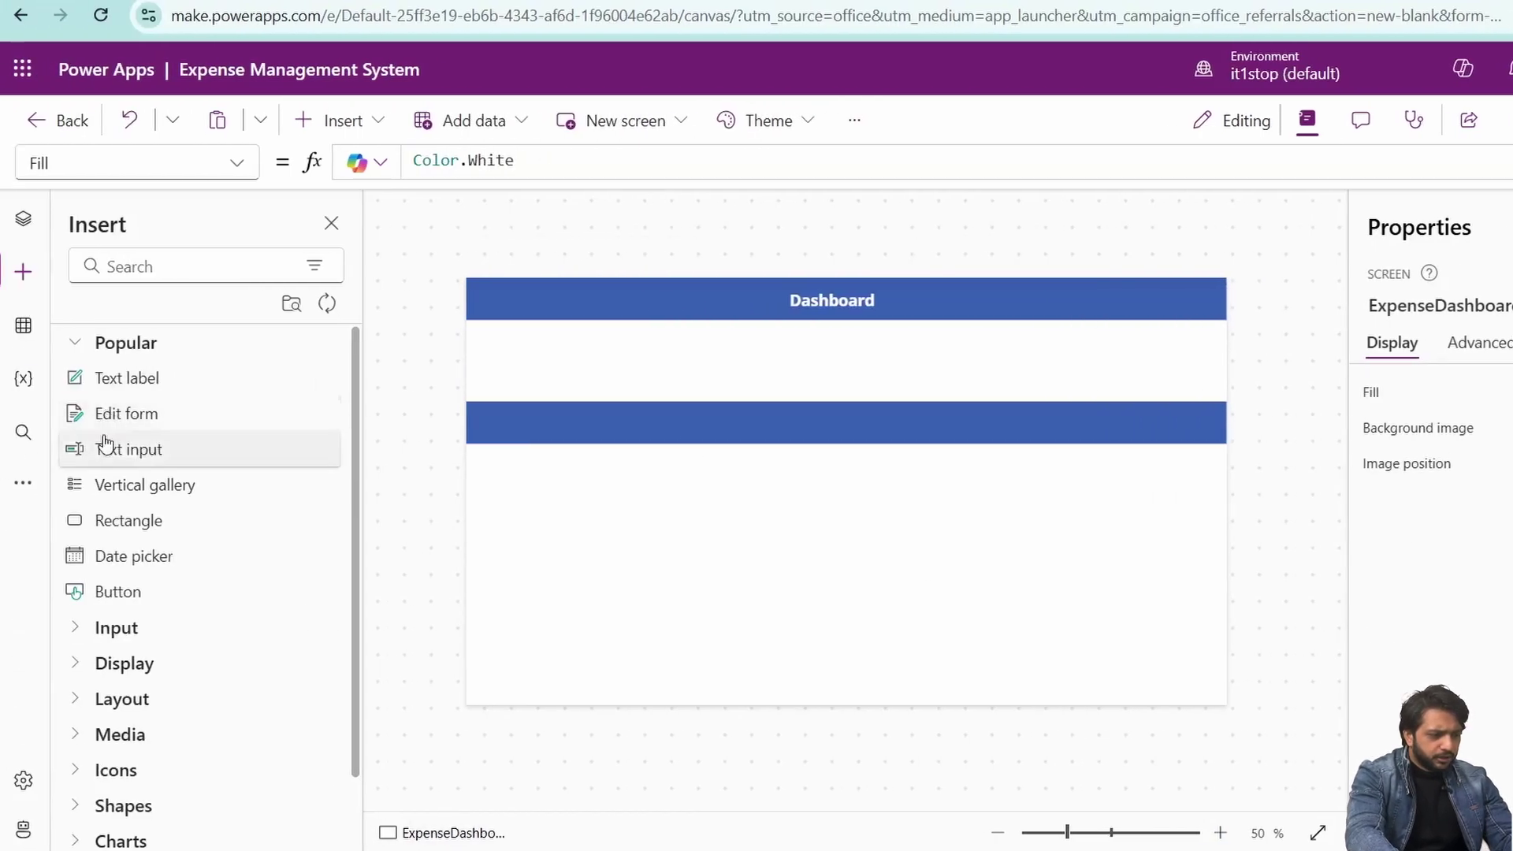
Step: Insert a vertical gallery on the dashboard and connect it to the Expenses list from the Talent Hooks SharePoint site
{"action": "left_click", "coordinate": [136, 485]}
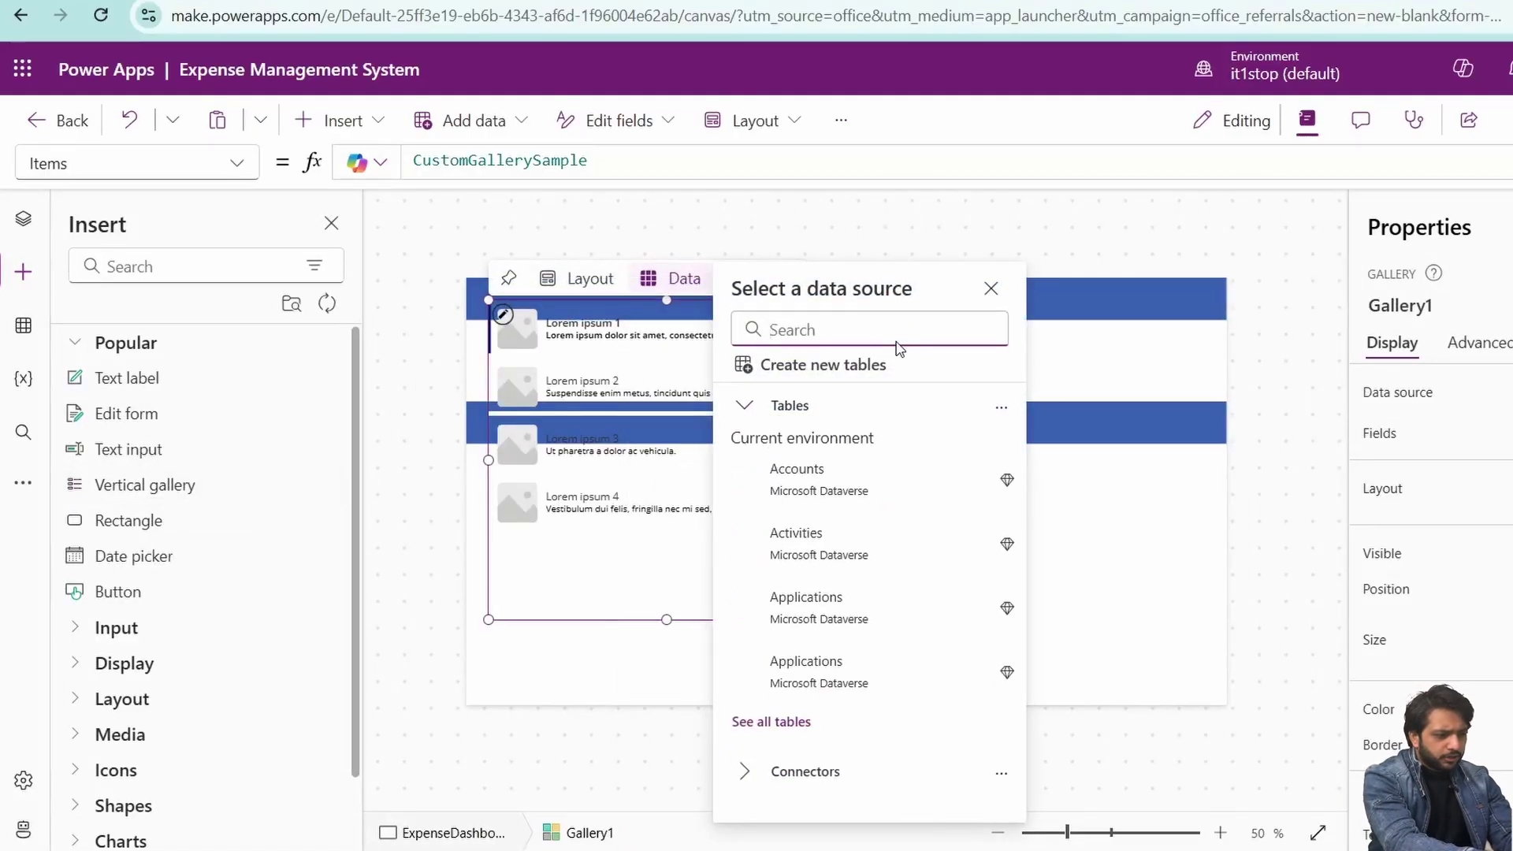
{"action": "type", "text": "share"}
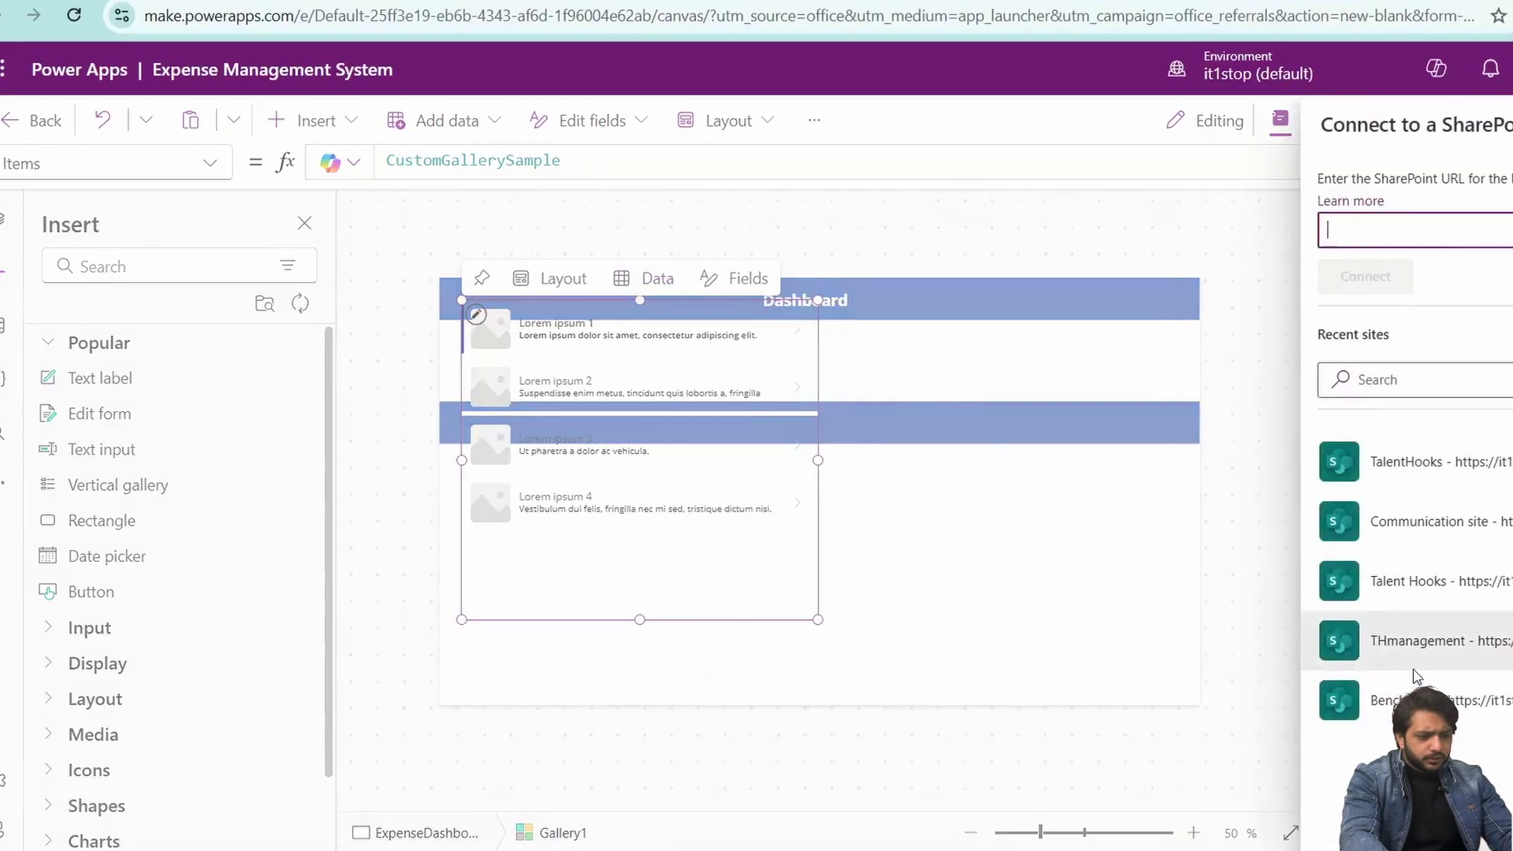
{"action": "left_click", "coordinate": [1482, 587]}
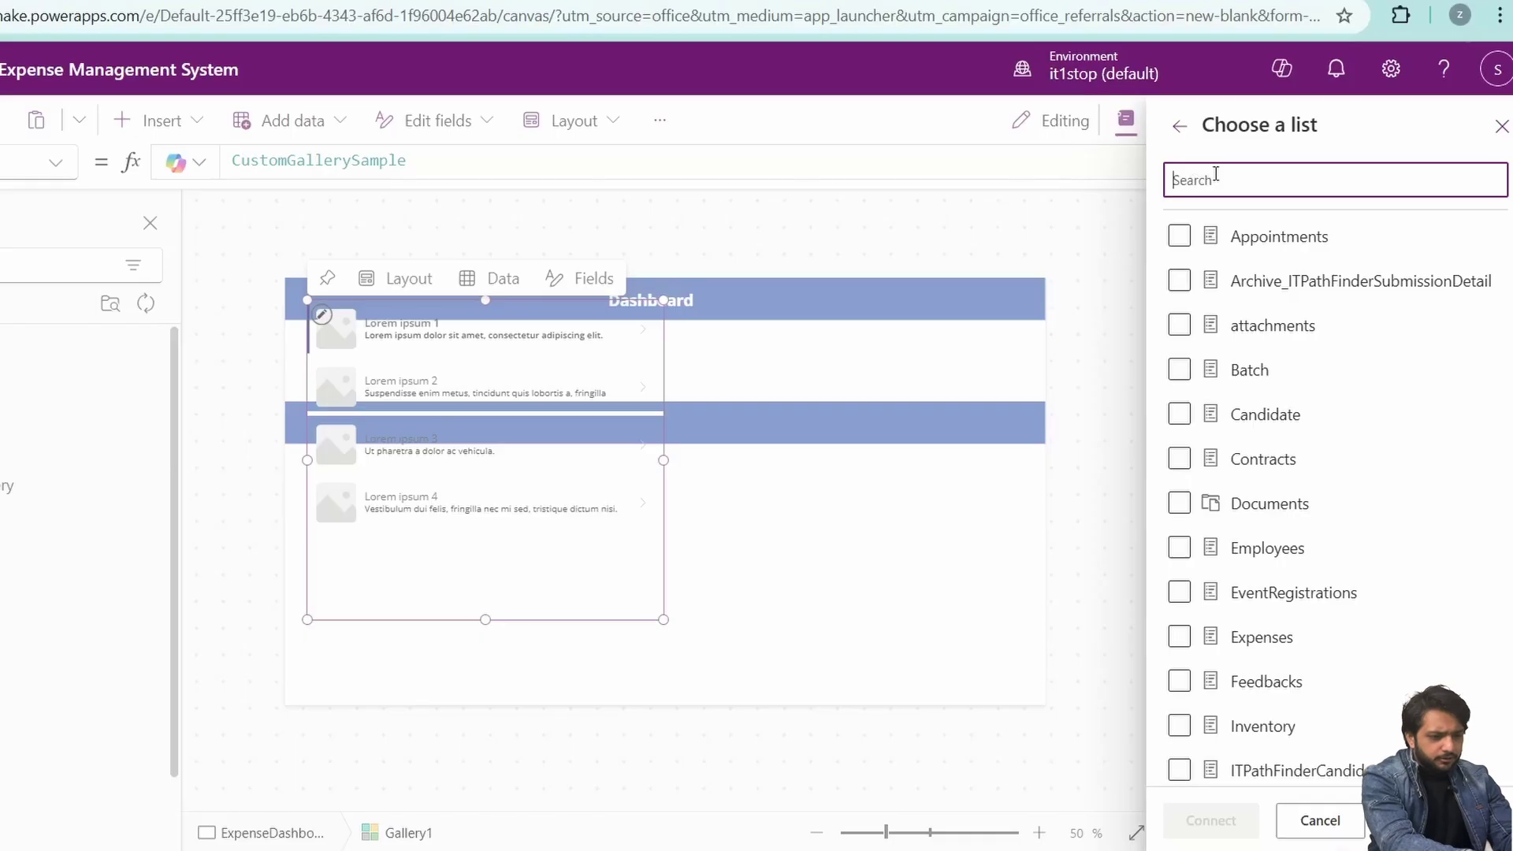
{"action": "type", "text": "Expe"}
{"action": "left_click", "coordinate": [1179, 235]}
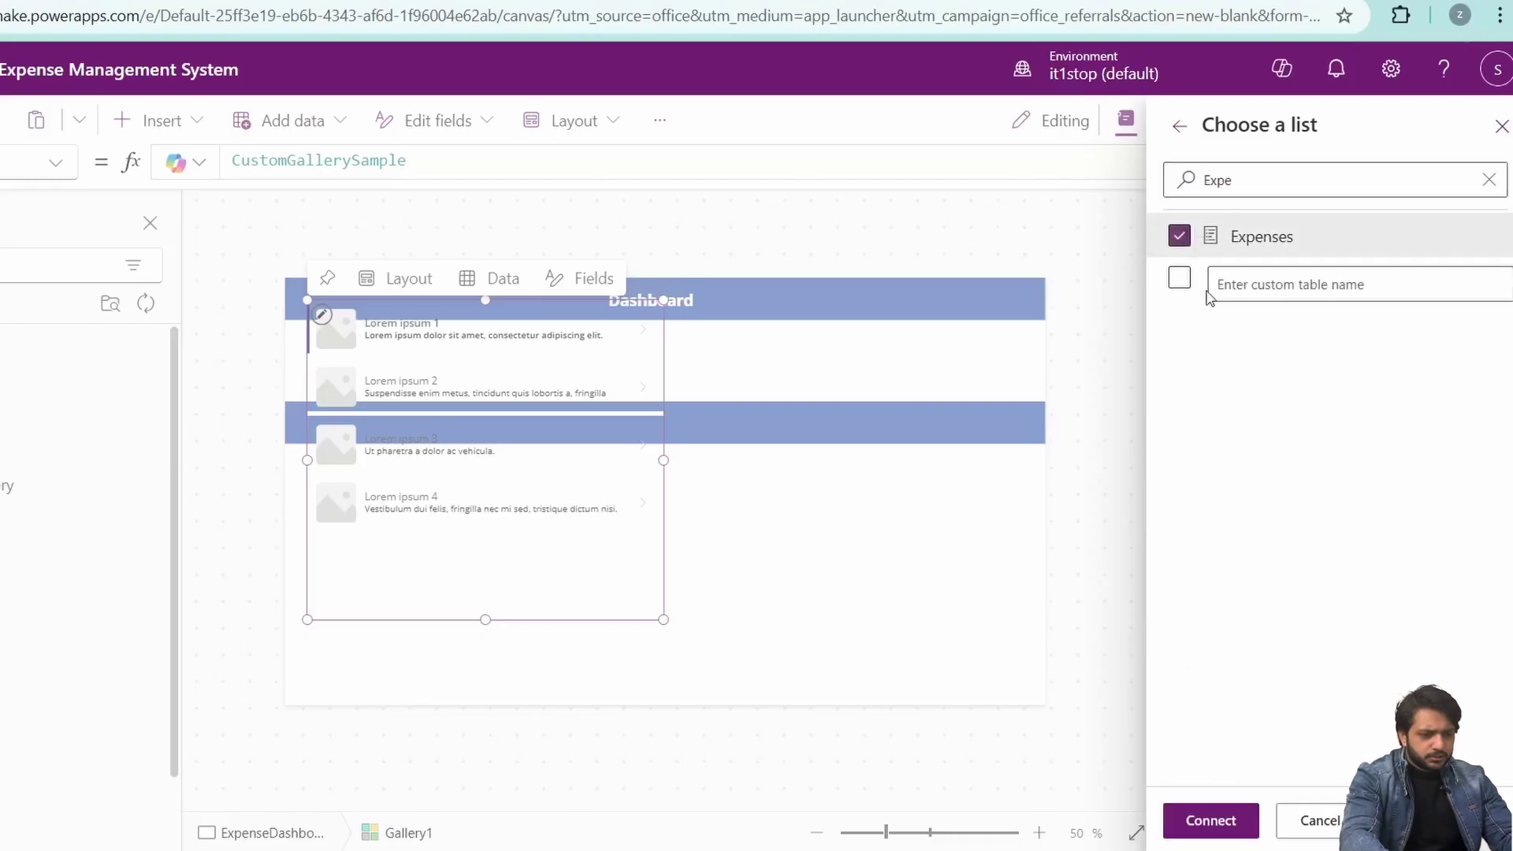
{"action": "left_click", "coordinate": [1210, 820]}
Step: Move and resize the gallery to fill the area below the second bar: X 0, Y 298, width 1366, height 470
{"action": "left_click_drag", "start_coordinate": [312, 427], "coordinate": [277, 614]}
{"action": "left_click_drag", "start_coordinate": [463, 405], "coordinate": [462, 461]}
{"action": "left_click_drag", "start_coordinate": [641, 606], "coordinate": [1046, 591]}
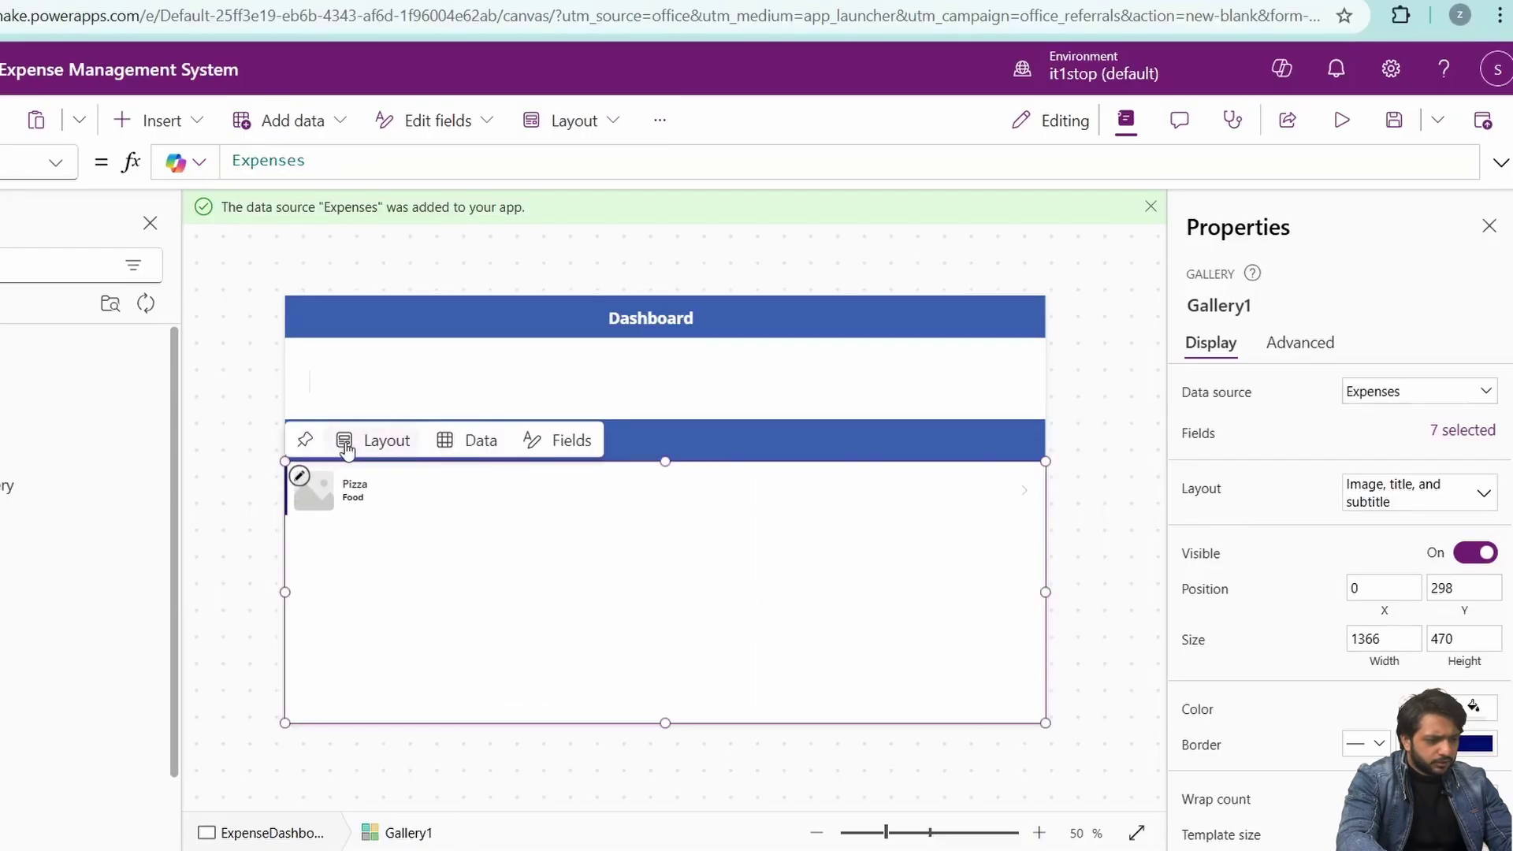
Step: Switch the gallery to the Title layout, set its title label's font size to 17 and narrow the label
{"action": "left_click", "coordinate": [375, 439]}
{"action": "left_click", "coordinate": [549, 636]}
{"action": "double_click", "coordinate": [1440, 463]}
{"action": "type", "text": "15"}
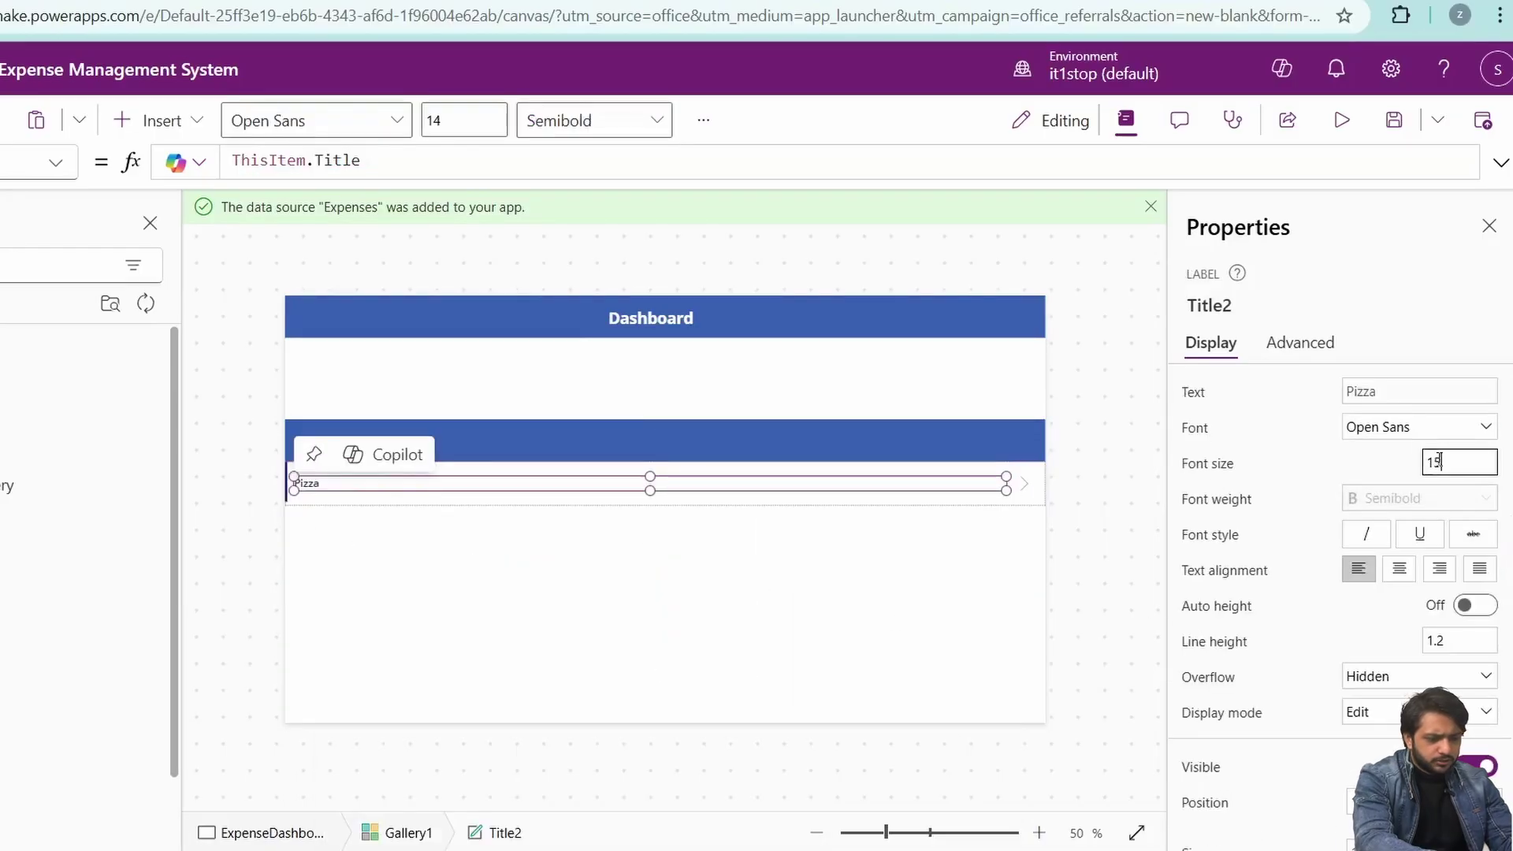
{"action": "left_click_drag", "start_coordinate": [1006, 483], "coordinate": [476, 482]}
Step: Duplicate the gallery's title label, place the copy beside it and set its text to ThisItem.Description
{"action": "right_click", "coordinate": [345, 478]}
{"action": "left_click", "coordinate": [514, 490]}
{"action": "key", "text": "ctrl+v"}
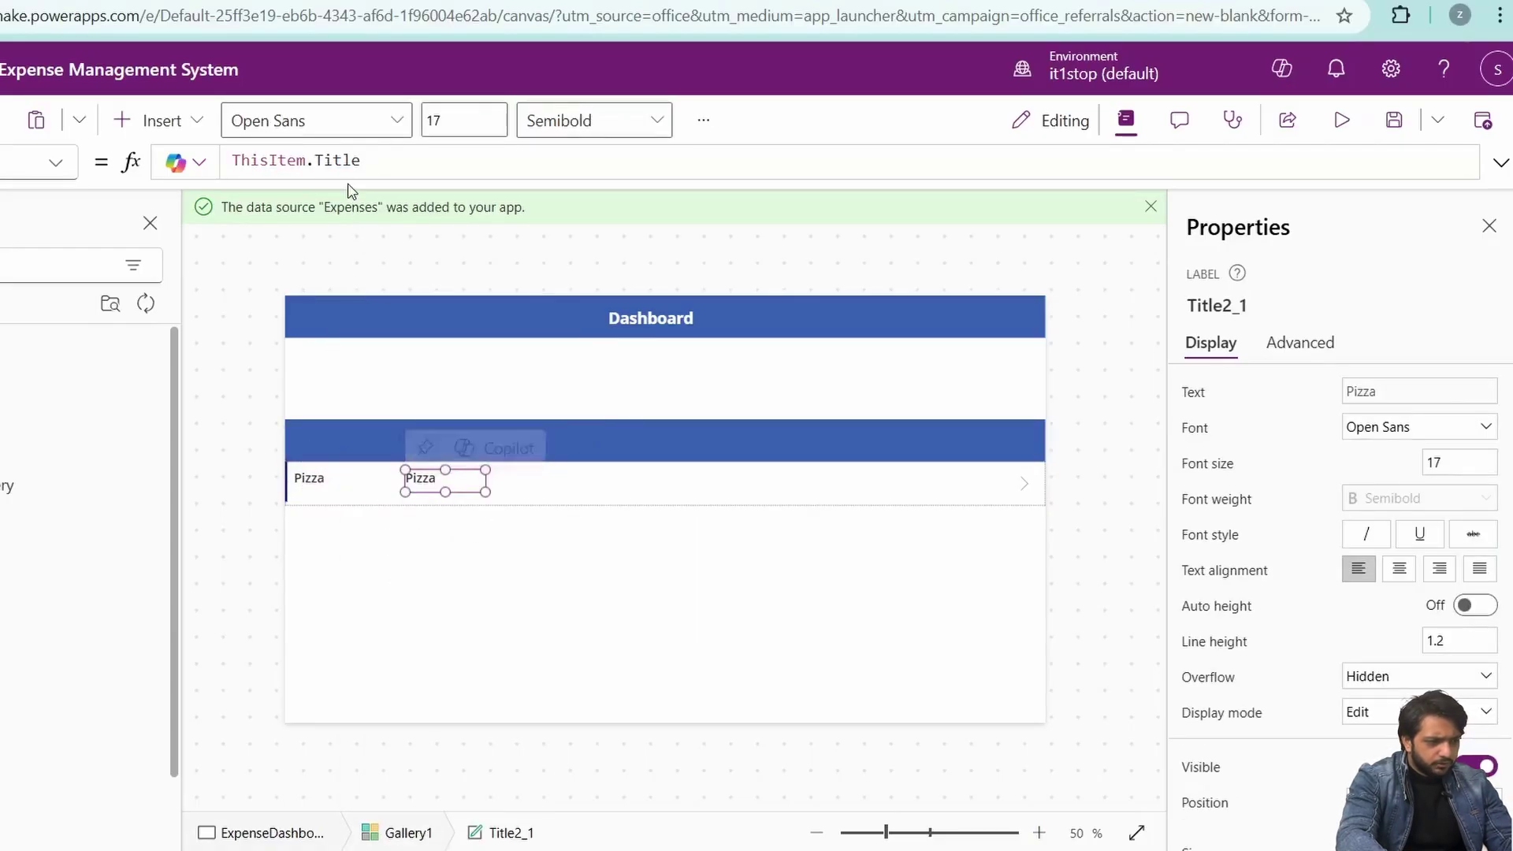
{"action": "double_click", "coordinate": [344, 160]}
{"action": "type", "text": "De"}
{"action": "left_click", "coordinate": [352, 177]}
Step: Add another copy of the title label beyond the description and set its text to ThisItem.Category.Value
{"action": "left_click", "coordinate": [638, 483]}
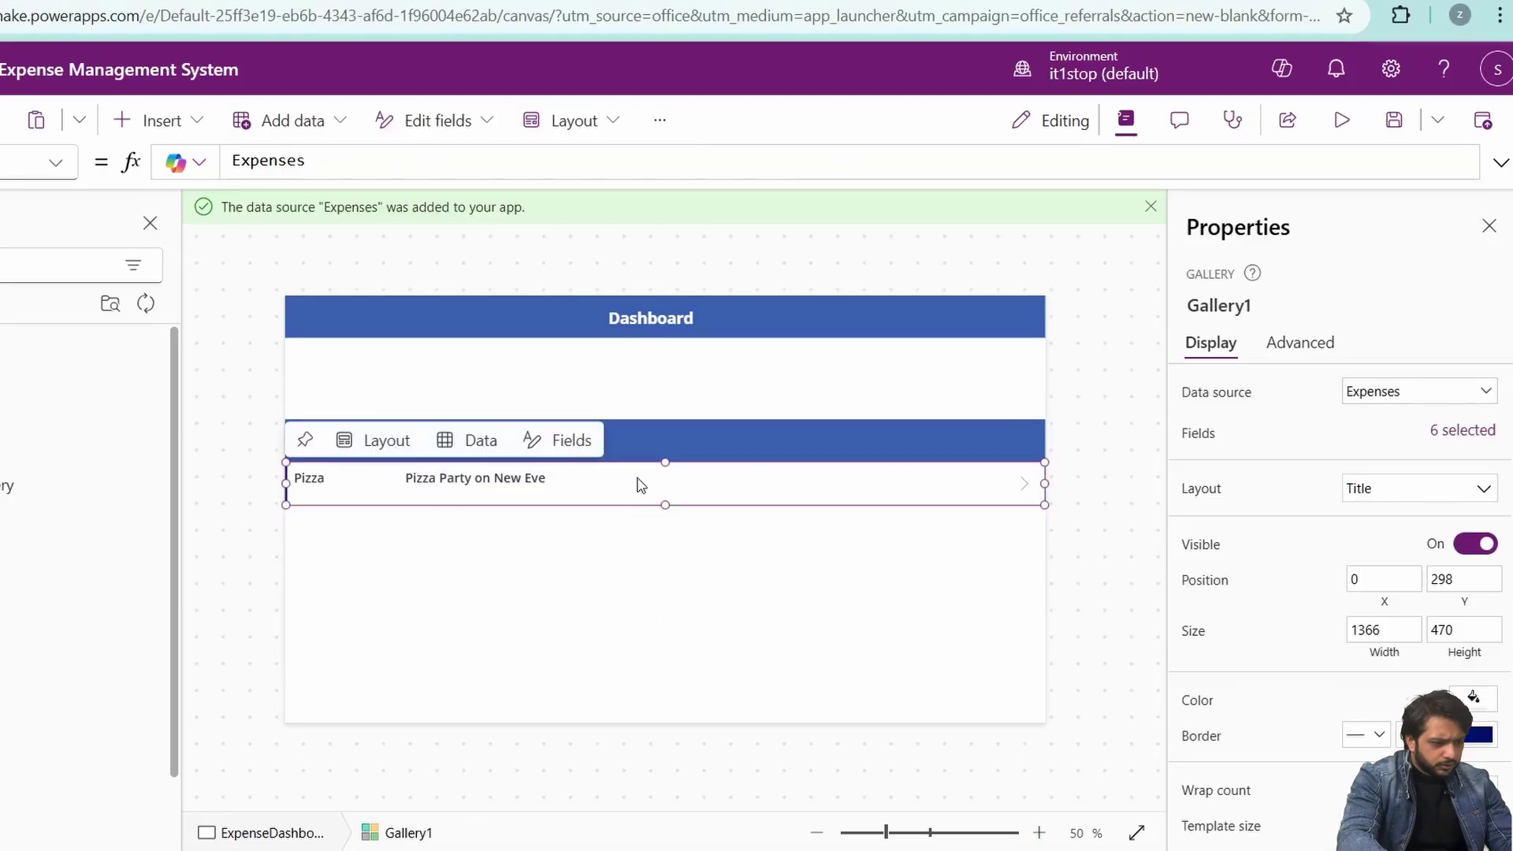
{"action": "key", "text": "ctrl+v"}
{"action": "left_click_drag", "start_coordinate": [336, 494], "coordinate": [675, 480]}
{"action": "double_click", "coordinate": [344, 160]}
{"action": "type", "text": "C"}
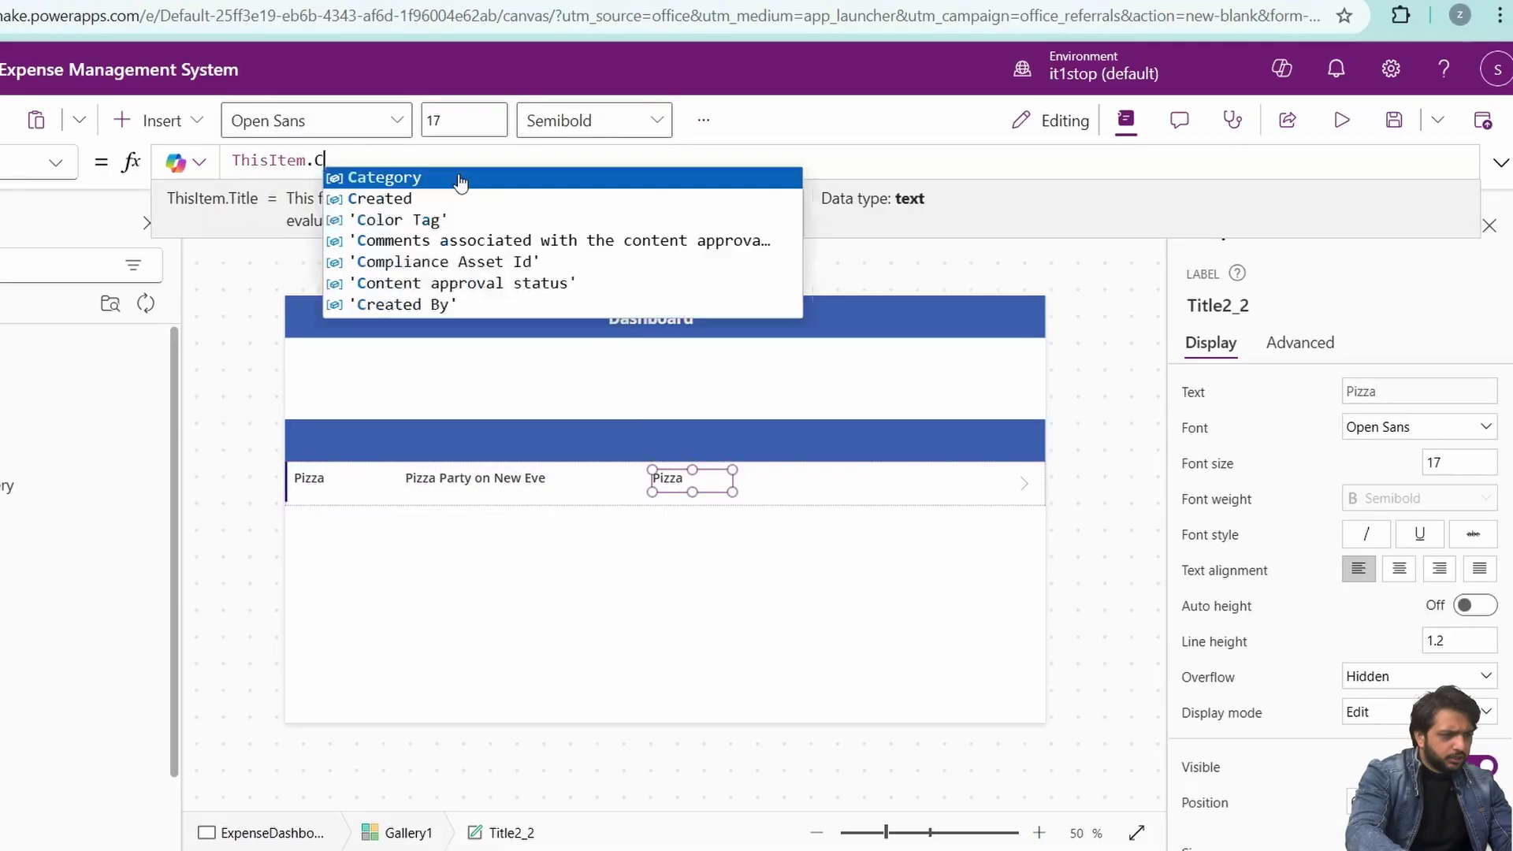
{"action": "left_click", "coordinate": [460, 175]}
{"action": "type", "text": "Value"}
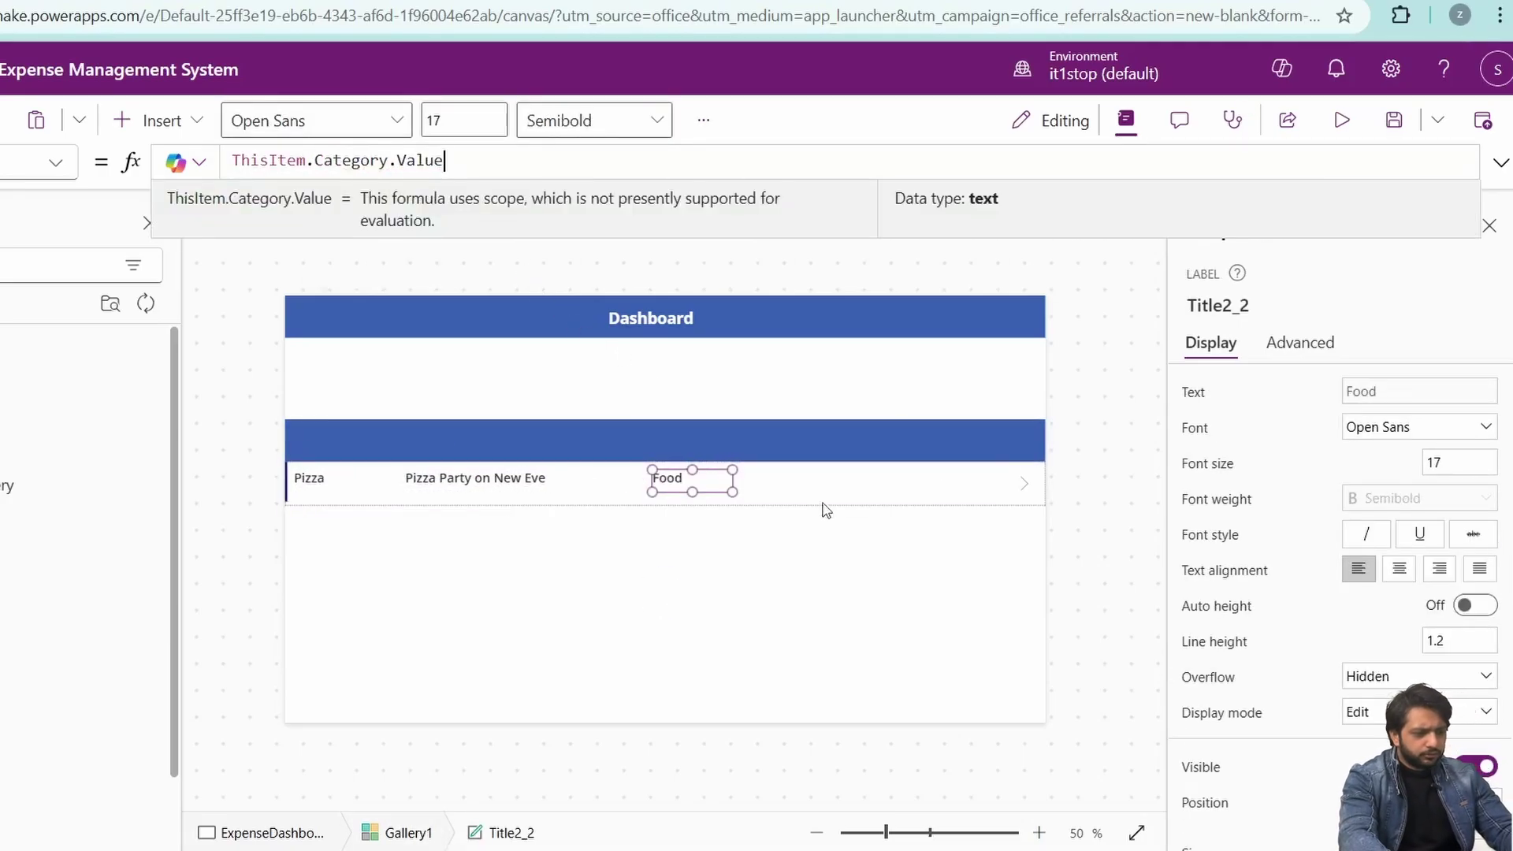
Step: Add another title label copy beyond the category and set its text to ThisItem.Date
{"action": "key", "text": "ctrl+v"}
{"action": "left_click_drag", "start_coordinate": [341, 493], "coordinate": [833, 480]}
{"action": "double_click", "coordinate": [345, 160]}
{"action": "type", "text": "D"}
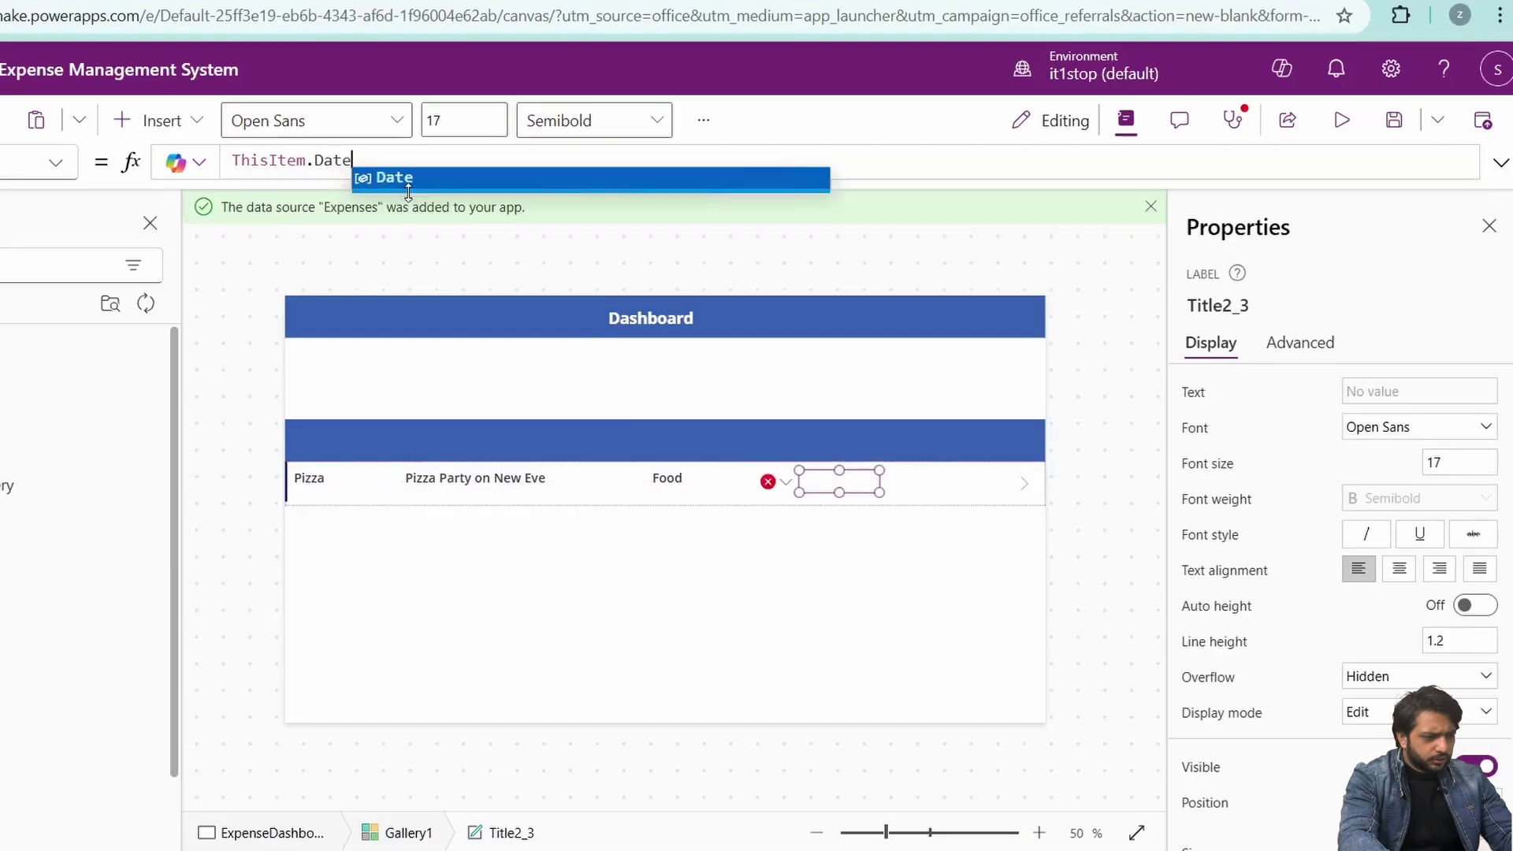
{"action": "left_click", "coordinate": [432, 188]}
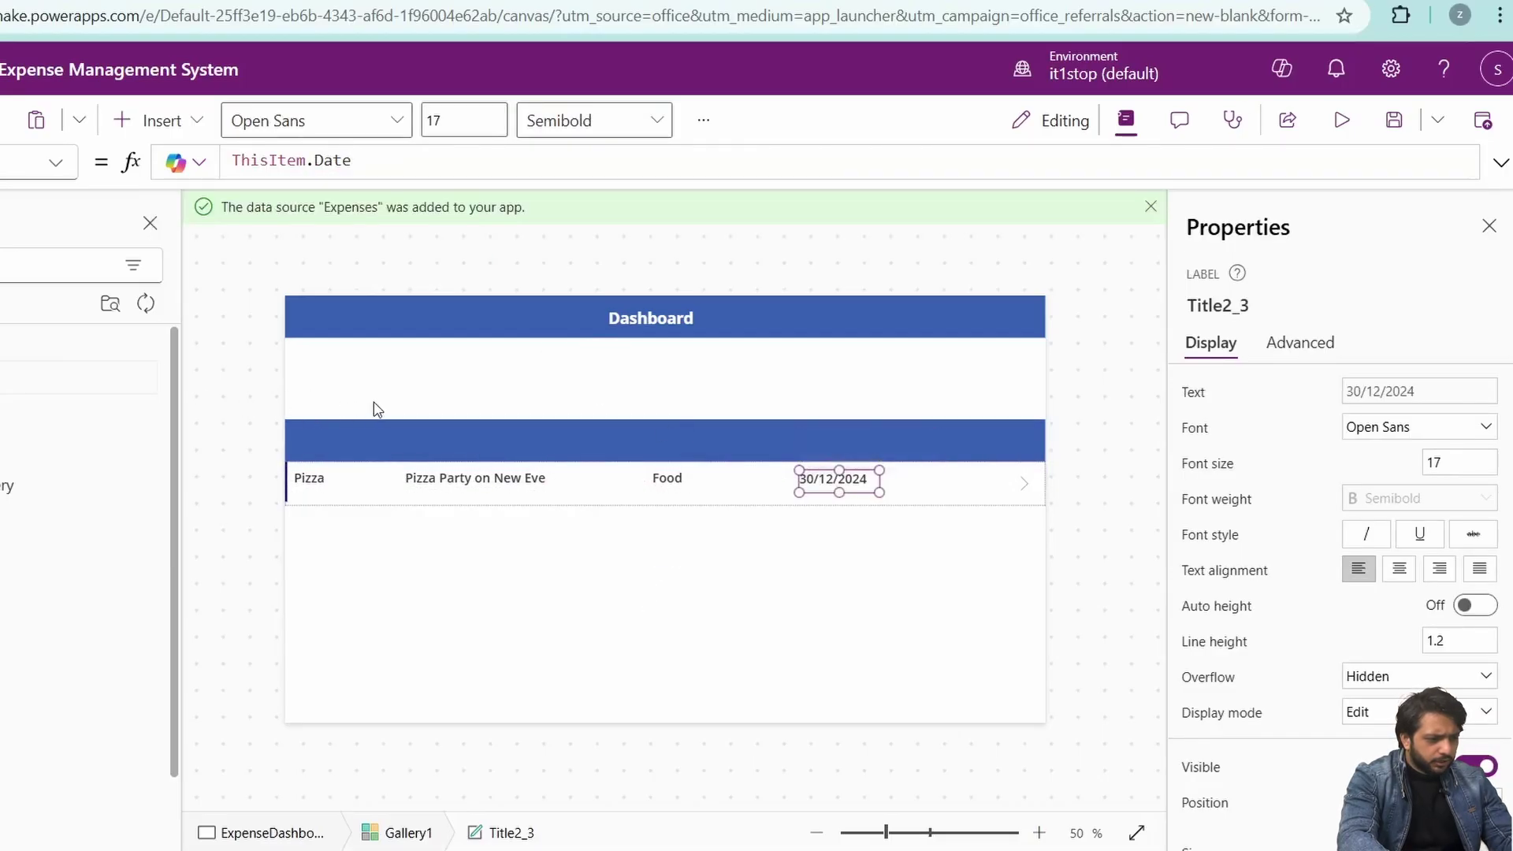
Step: Place a text label on the lower blue bar above the title column and set its text to Expense
{"action": "left_click", "coordinate": [352, 490]}
{"action": "left_click_drag", "start_coordinate": [353, 491], "coordinate": [339, 436]}
{"action": "triple_click", "coordinate": [393, 160]}
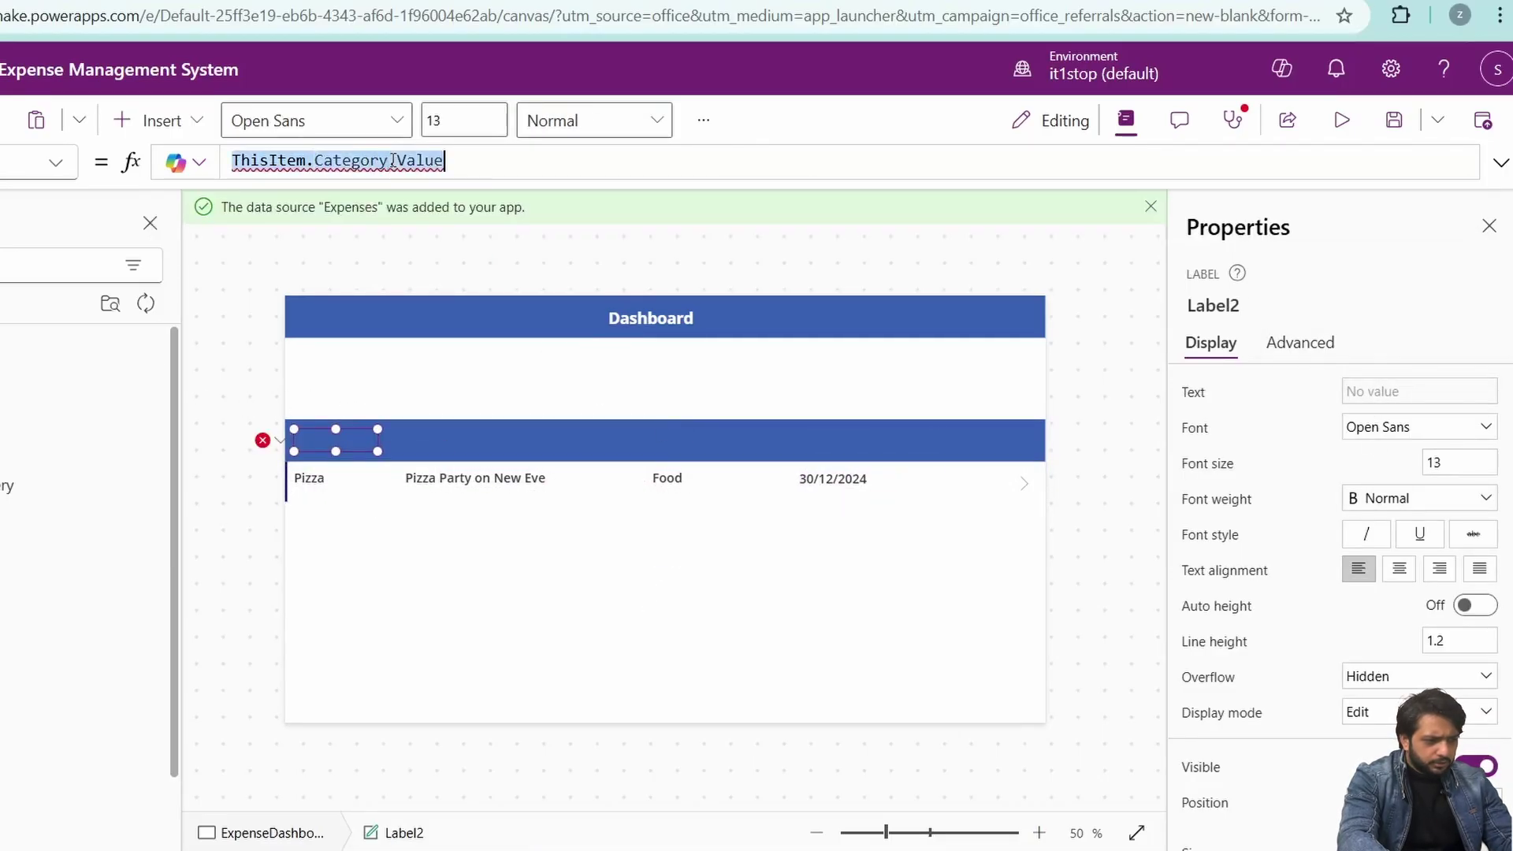
{"action": "type", "text": "\"Ecpe"}
{"action": "key", "text": "BackSpace"}
{"action": "key", "text": "BackSpace"}
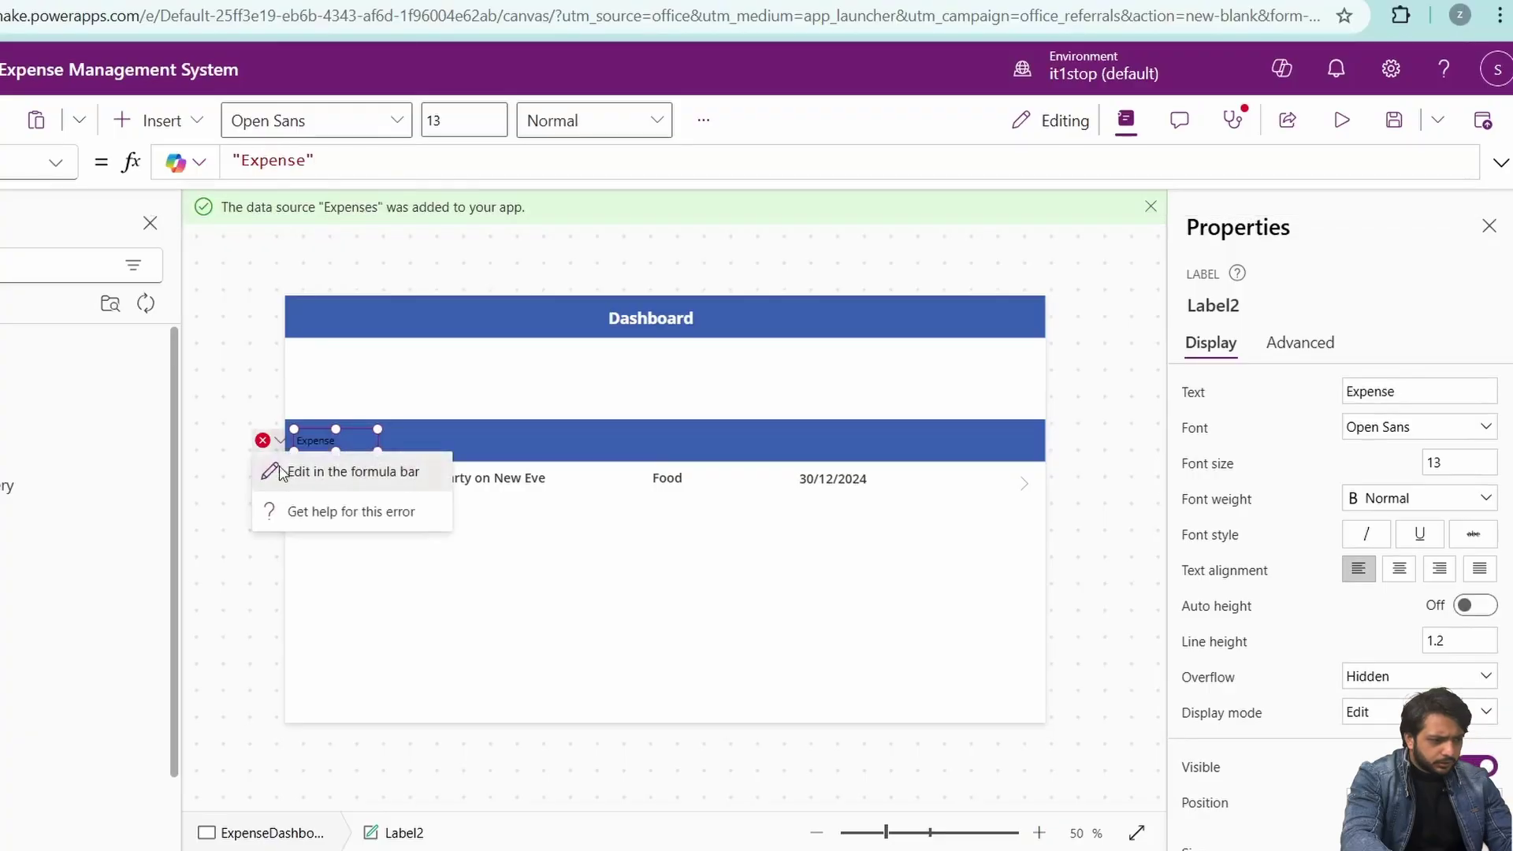
Step: Clear the formula that causes the error on the Expense header label
{"action": "left_click", "coordinate": [282, 472]}
{"action": "triple_click", "coordinate": [277, 162]}
{"action": "key", "text": "BackSpace"}
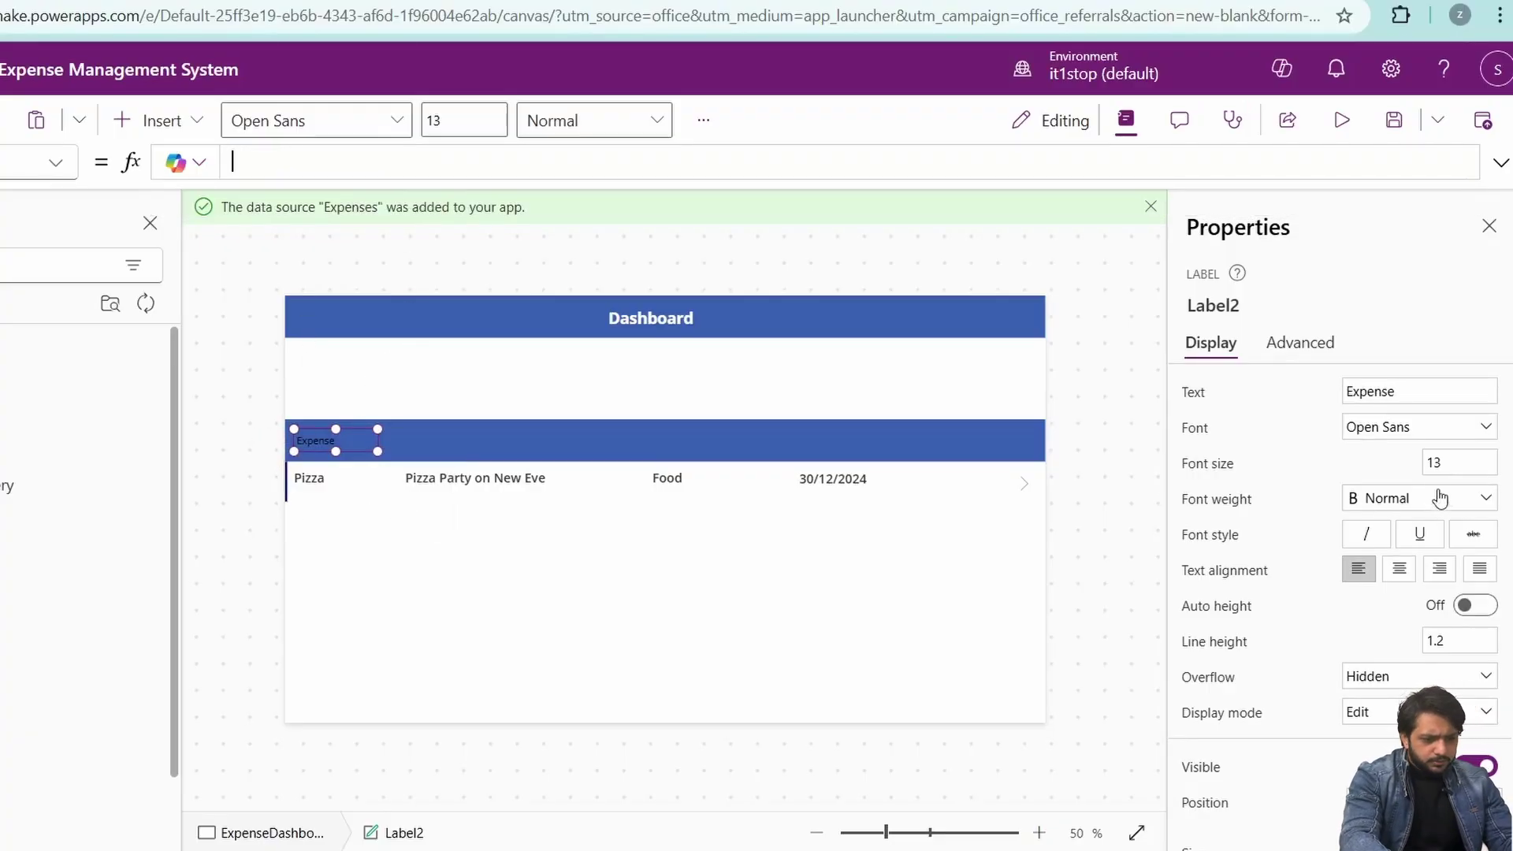
Step: Format the Expense header label with font size 17, semibold weight and white text
{"action": "type", "text": "17"}
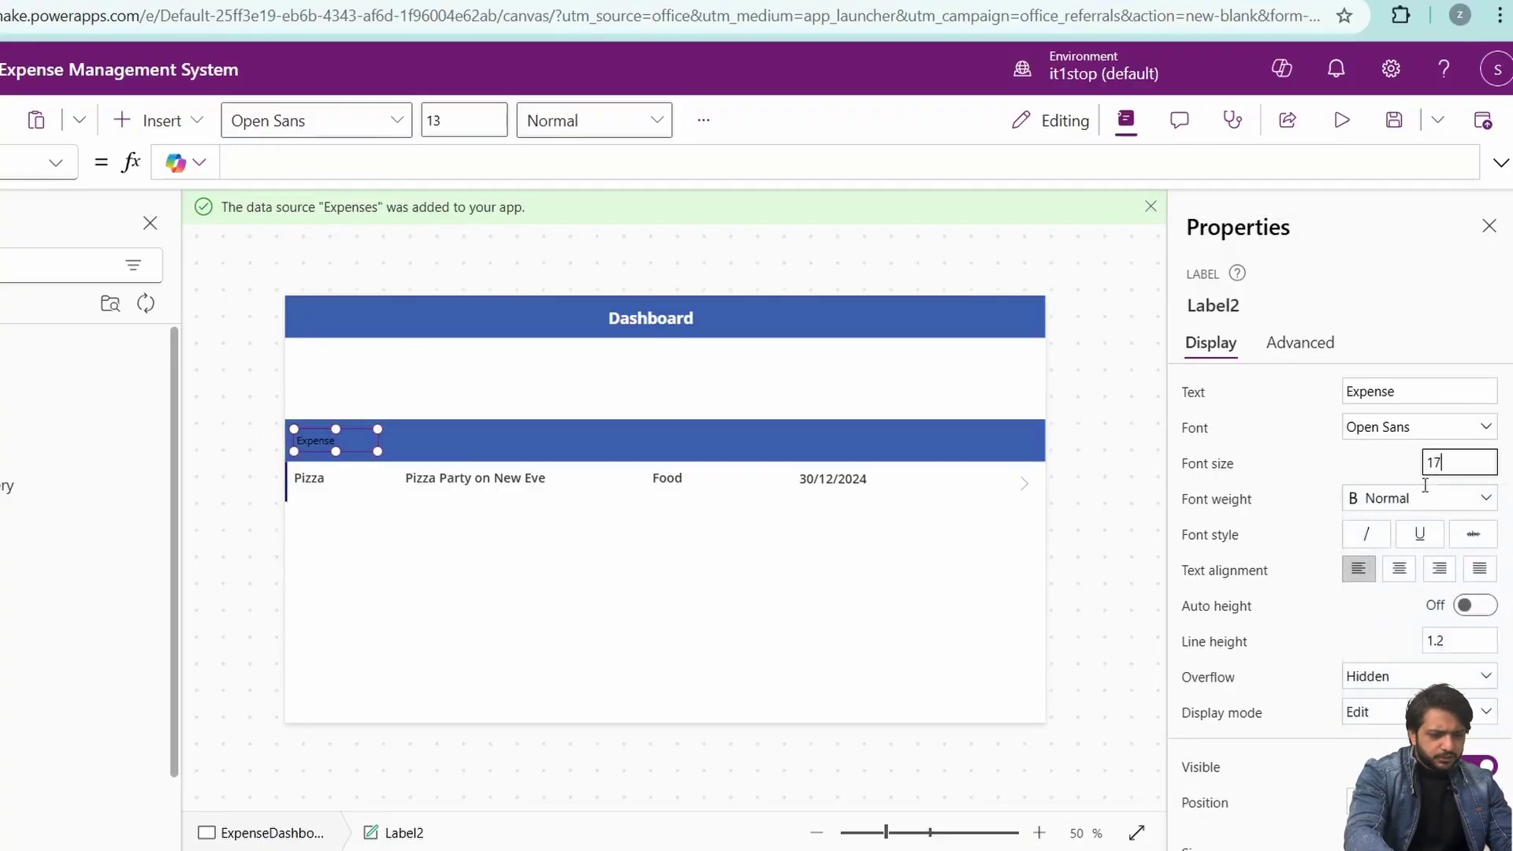
{"action": "left_click", "coordinate": [1380, 499]}
{"action": "left_click", "coordinate": [1388, 551]}
{"action": "scroll", "coordinate": [1398, 618], "scroll_direction": "down", "scroll_amount": 5}
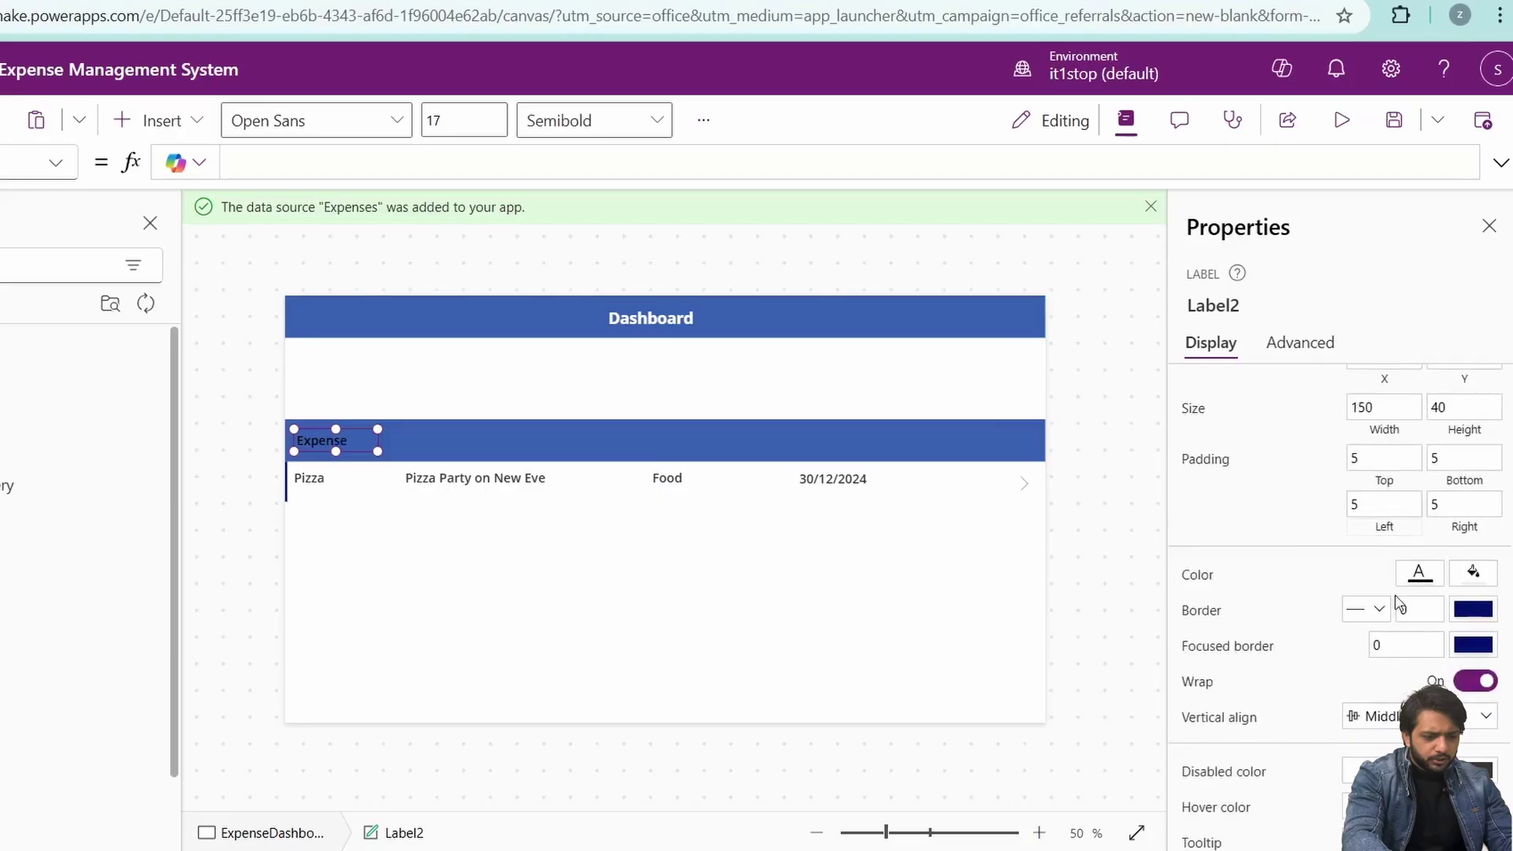
{"action": "left_click", "coordinate": [1418, 573]}
Step: Make three copies of the Expense header label and place them above the description, category and date columns
{"action": "right_click", "coordinate": [367, 446]}
{"action": "left_click", "coordinate": [416, 507]}
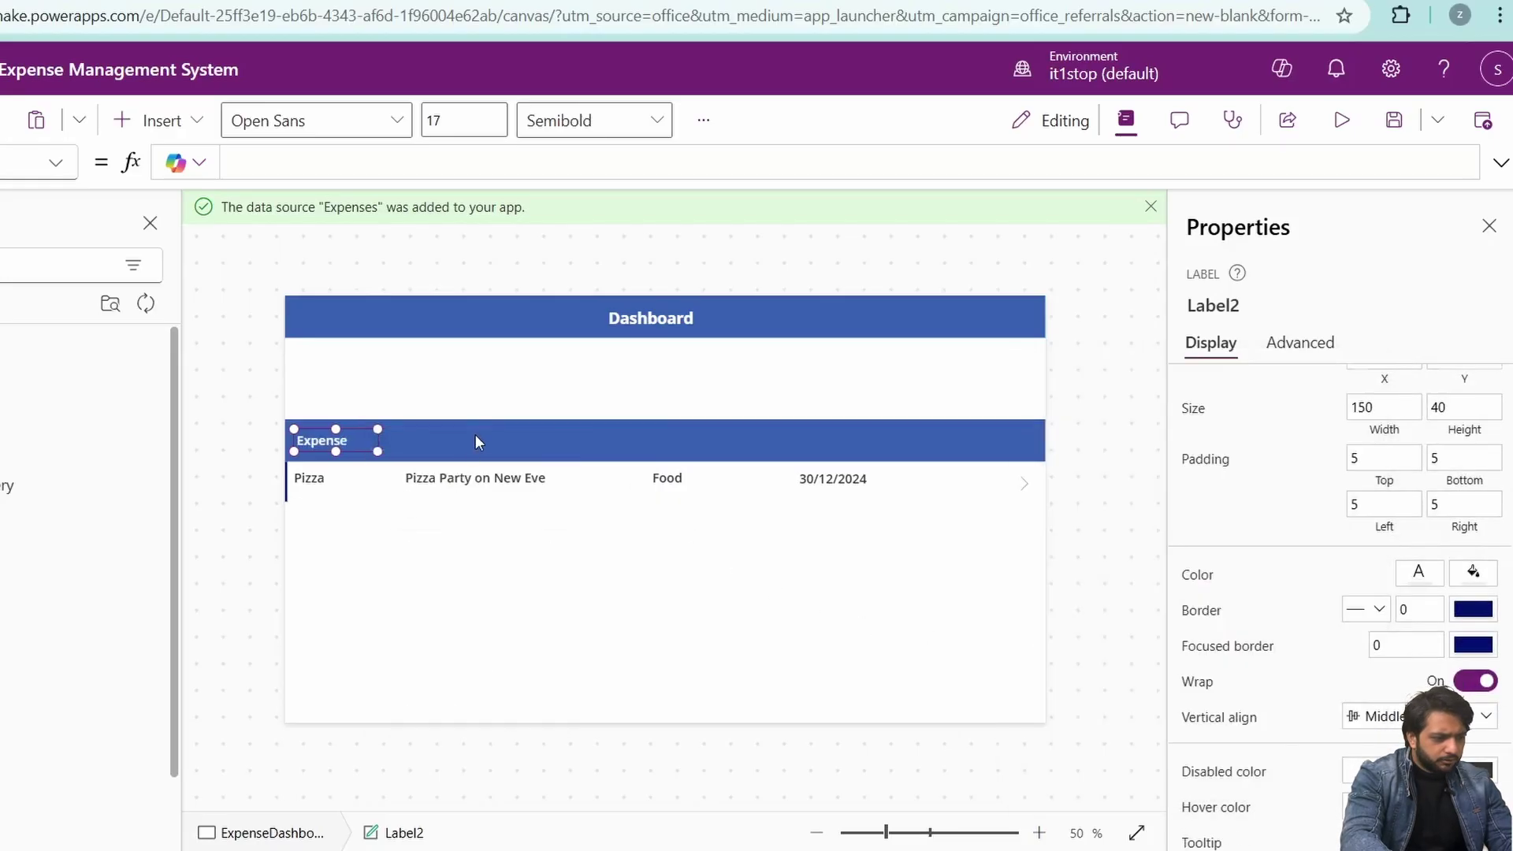
{"action": "key", "text": "ctrl+v"}
{"action": "left_click_drag", "start_coordinate": [331, 457], "coordinate": [455, 446]}
{"action": "key", "text": "ctrl+v"}
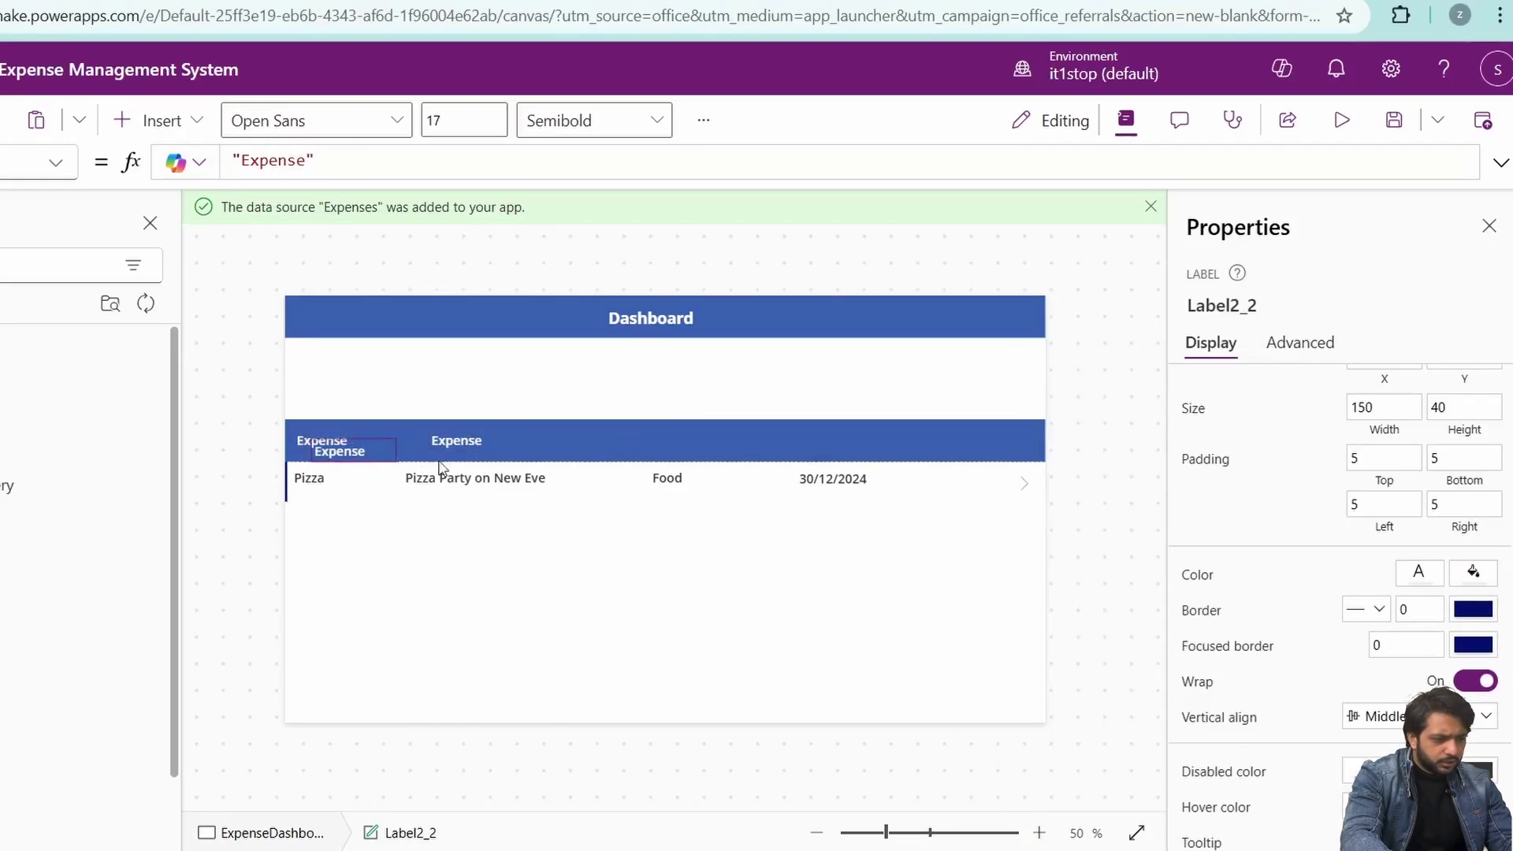
{"action": "left_click_drag", "start_coordinate": [331, 455], "coordinate": [654, 446]}
{"action": "key", "text": "ctrl+v"}
{"action": "left_click_drag", "start_coordinate": [367, 449], "coordinate": [853, 438]}
Step: Set the texts of the three copied header labels to Description, Category and Date, matching the columns below them
{"action": "double_click", "coordinate": [1418, 391]}
{"action": "type", "text": "Date"}
{"action": "left_click", "coordinate": [666, 440]}
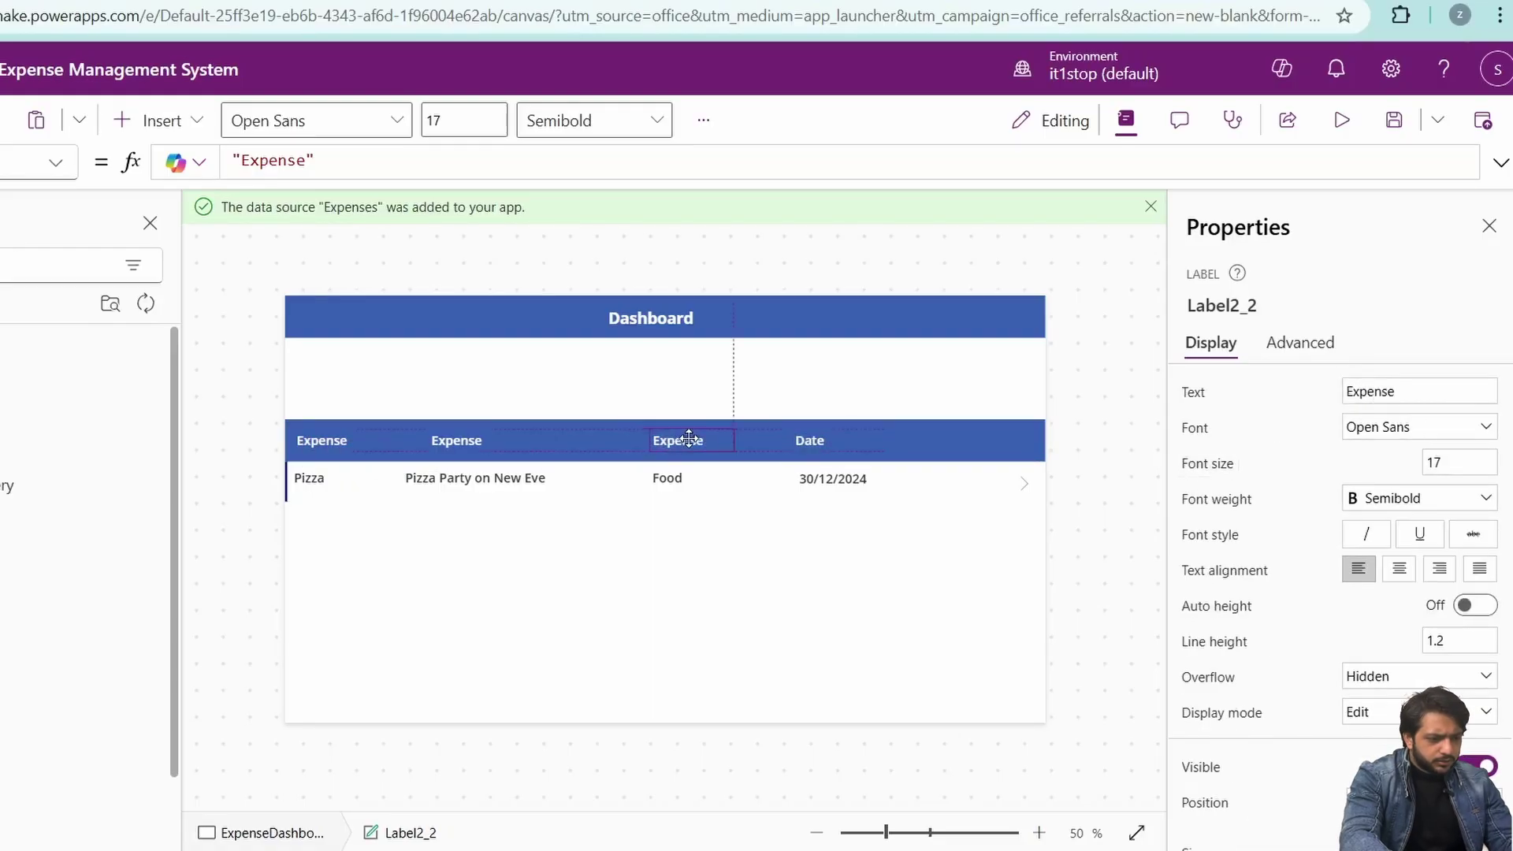
{"action": "double_click", "coordinate": [1375, 392]}
{"action": "type", "text": "Caetegory"}
{"action": "left_click", "coordinate": [456, 440]}
{"action": "double_click", "coordinate": [1355, 392]}
{"action": "type", "text": "De"}
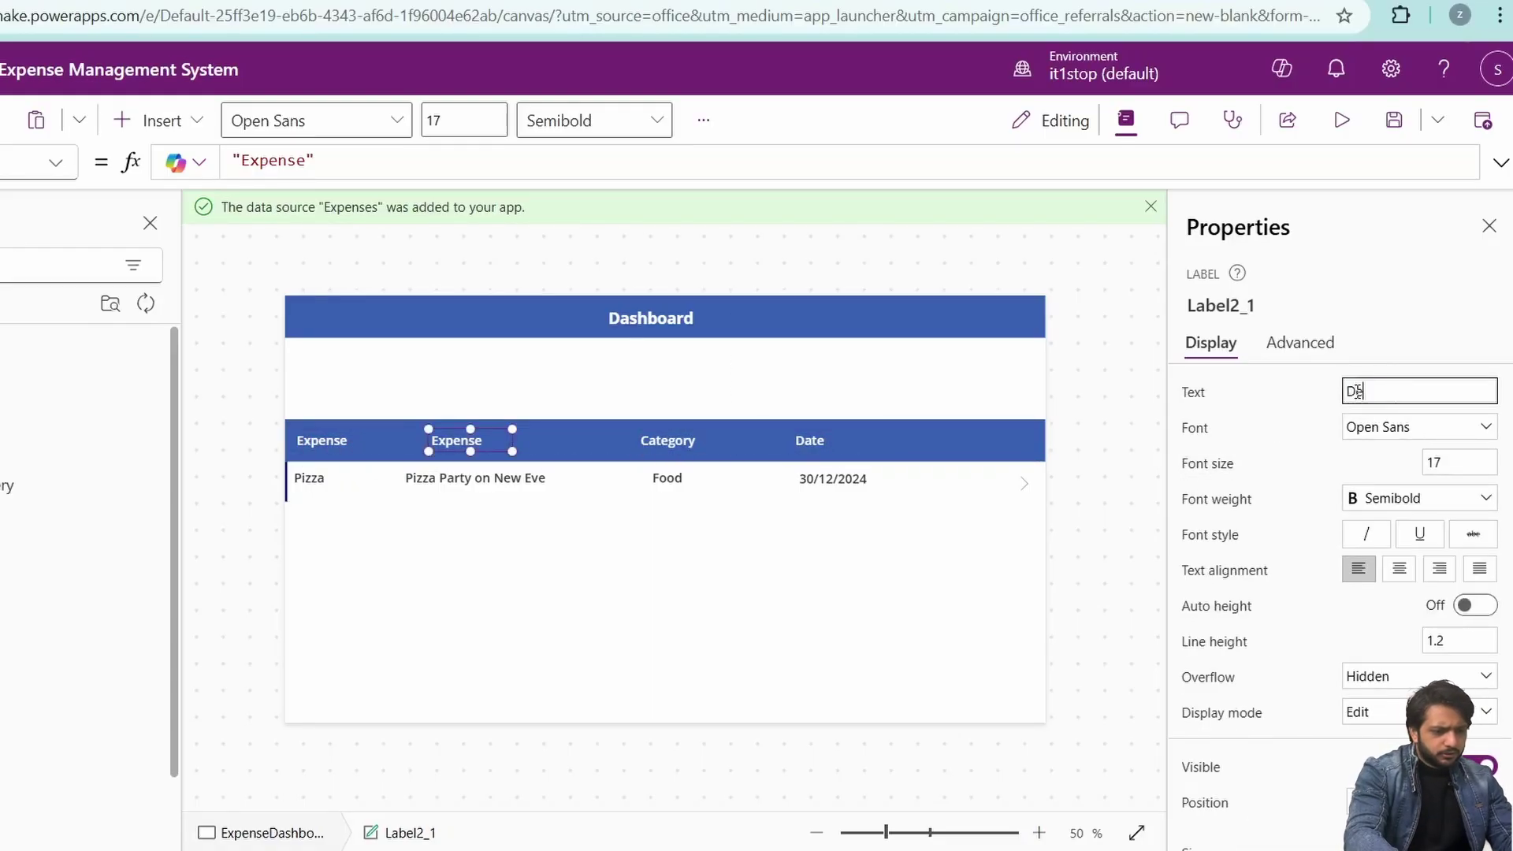
{"action": "type", "text": "scription"}
{"action": "left_click", "coordinate": [567, 635]}
{"action": "left_click", "coordinate": [665, 574]}
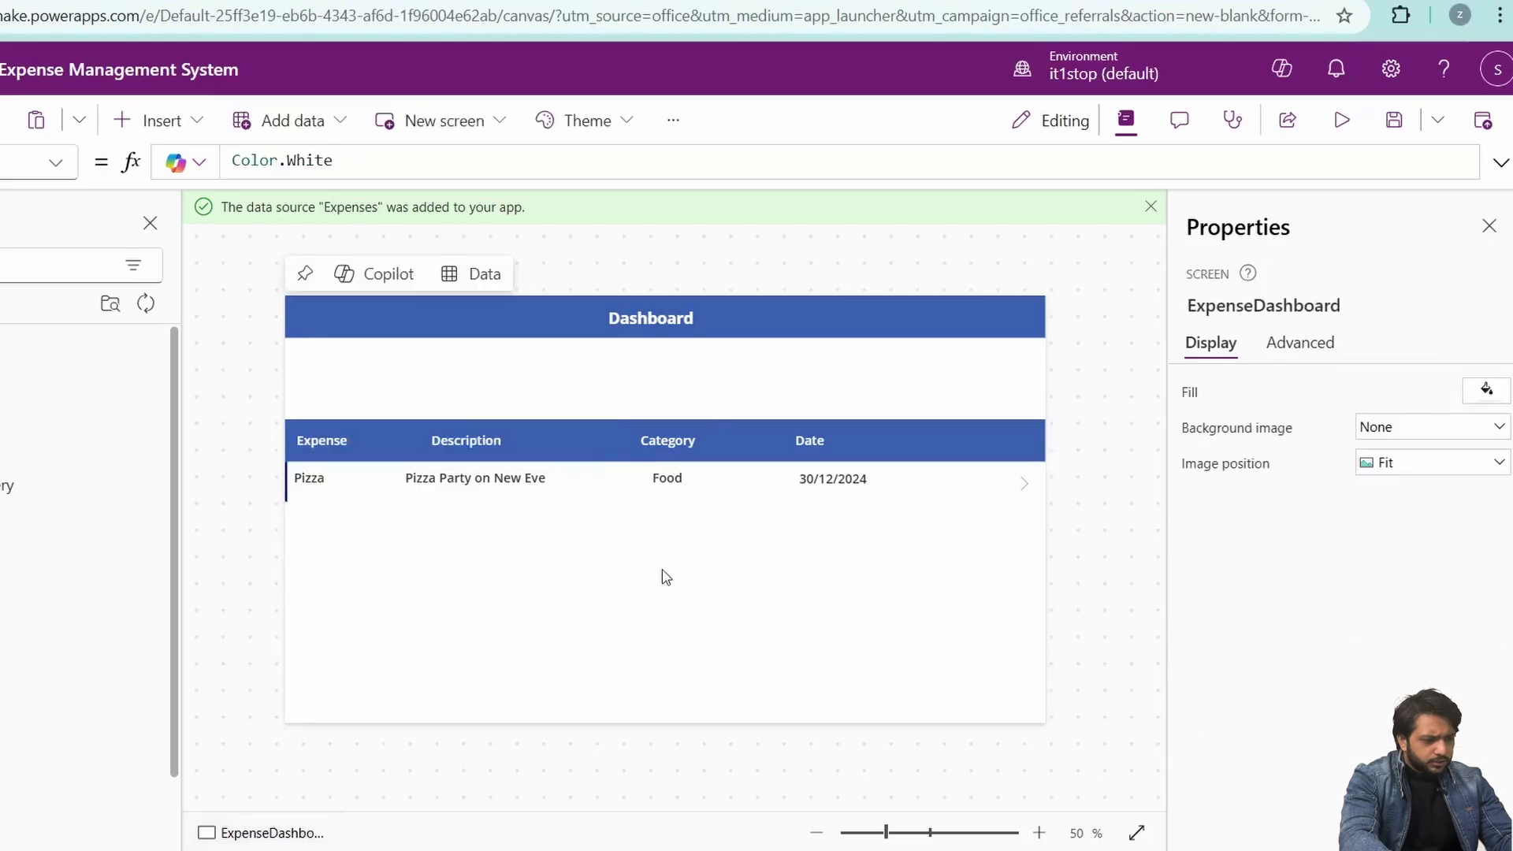
{"action": "left_click", "coordinate": [743, 527]}
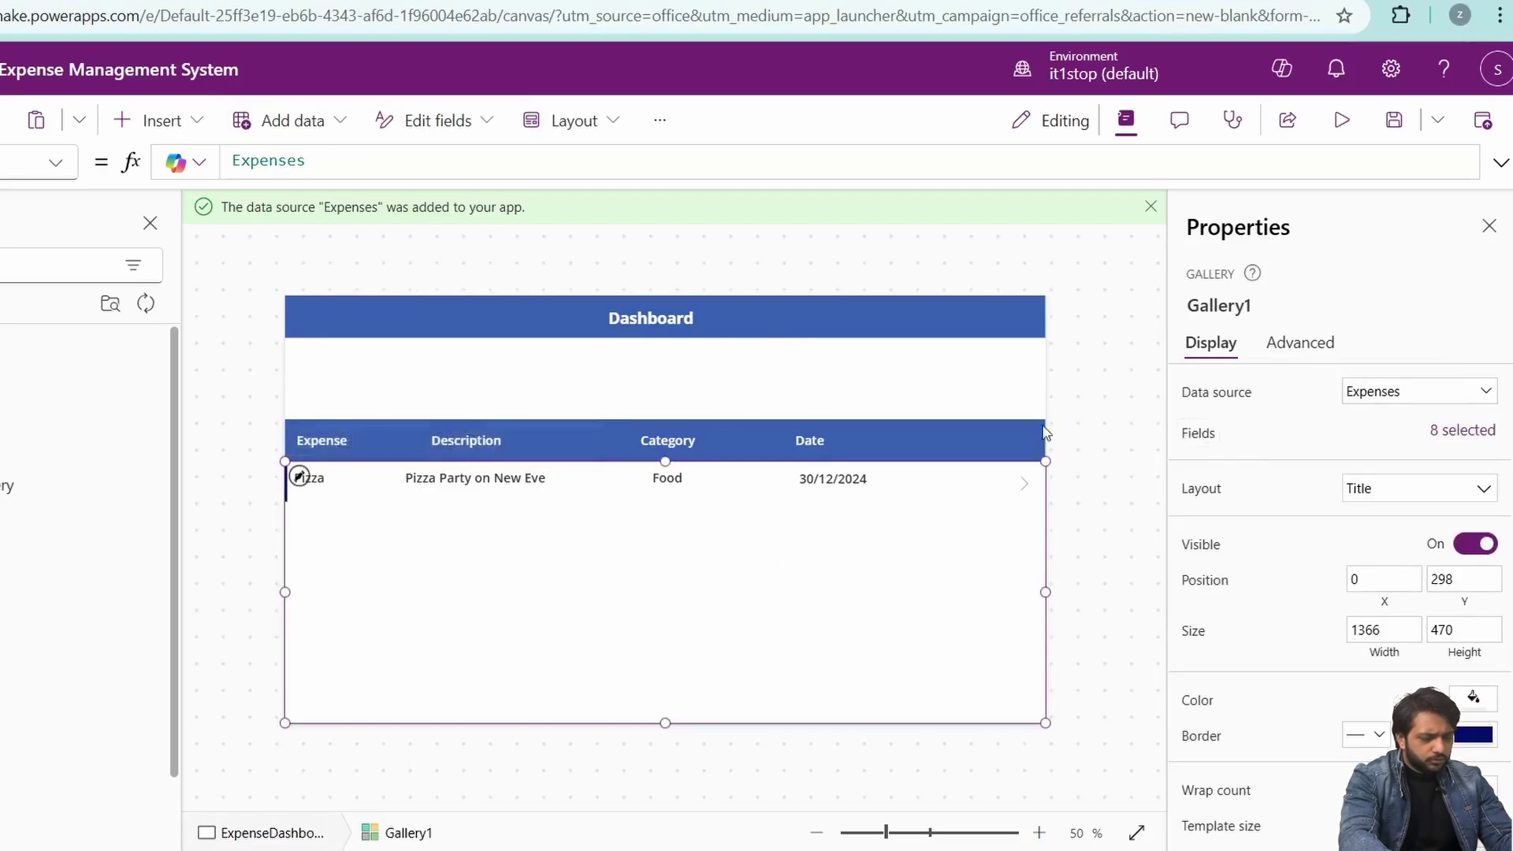
{"action": "left_click", "coordinate": [806, 436]}
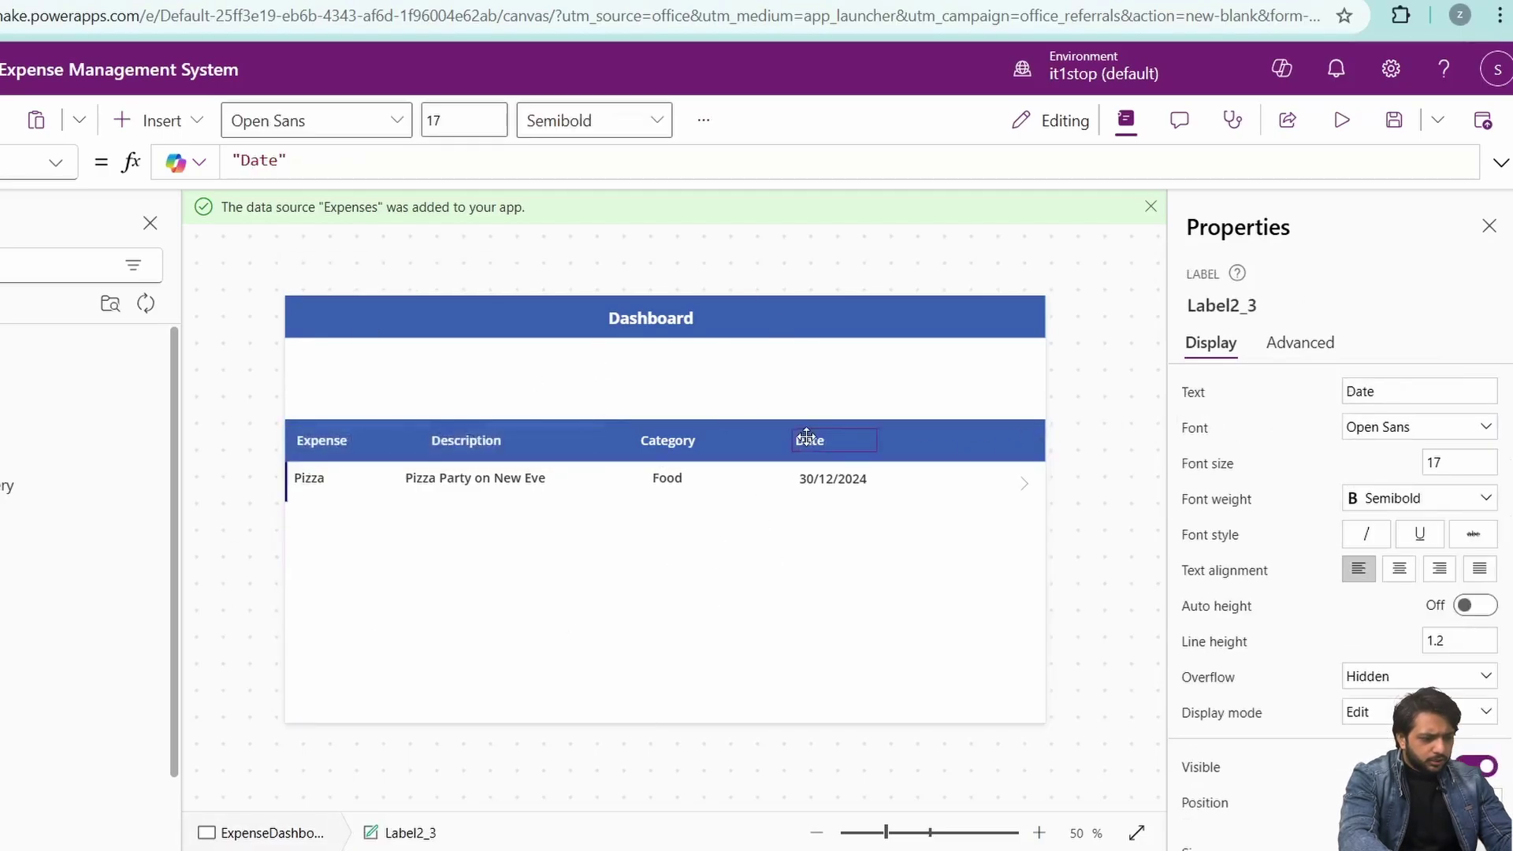
Step: Insert an Add icon and place it between the two blue bars, near the screen's right edge
{"action": "left_click", "coordinate": [833, 390]}
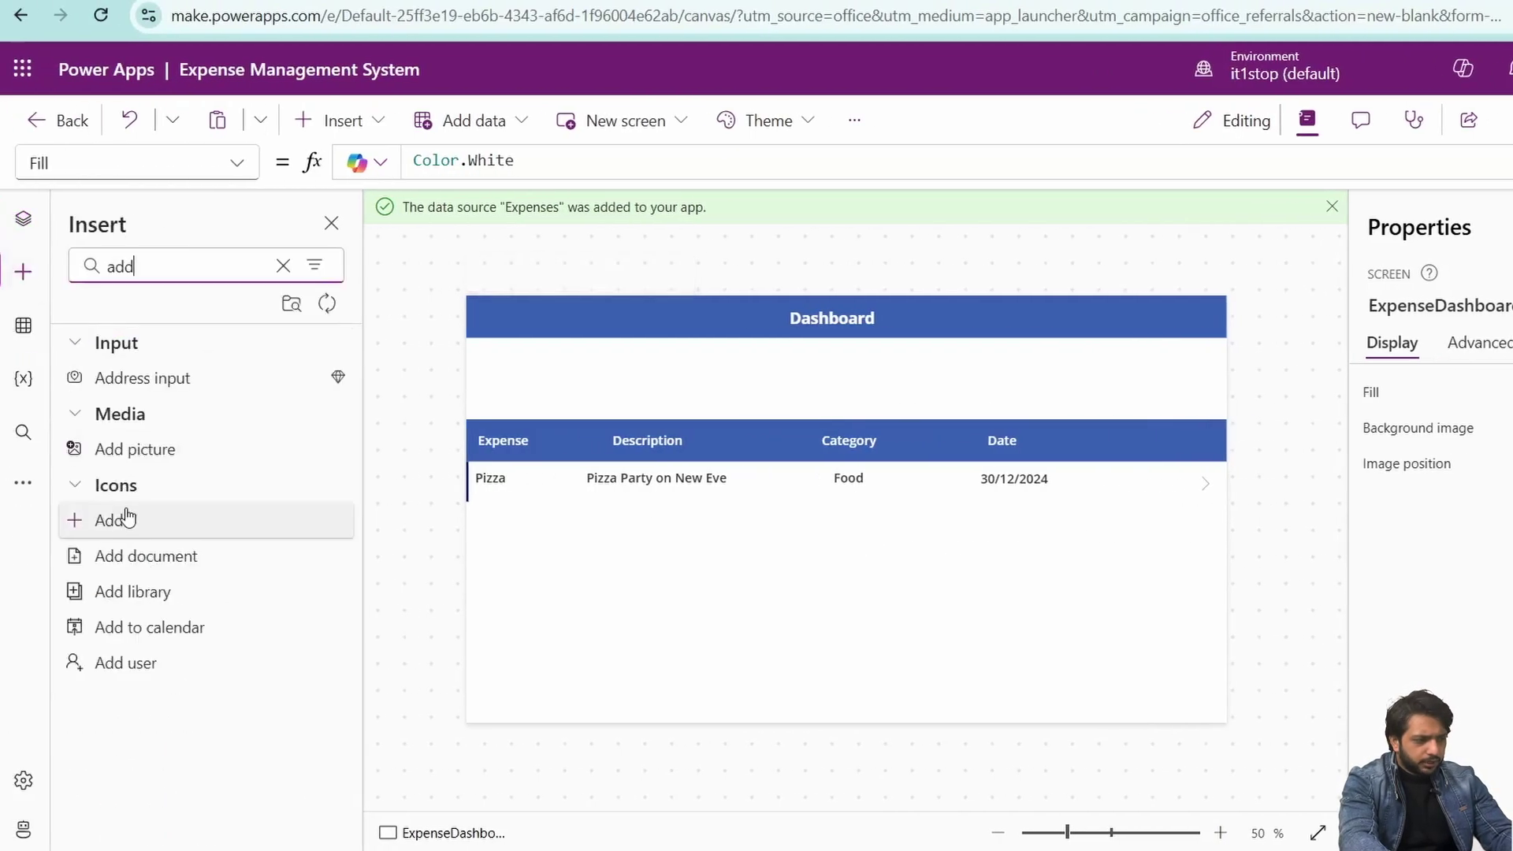
{"action": "left_click", "coordinate": [101, 517]}
{"action": "left_click_drag", "start_coordinate": [506, 345], "coordinate": [1190, 376]}
Step: Set the Add icon's OnSelect formula to Set(varform,"New");
{"action": "left_click", "coordinate": [1470, 344]}
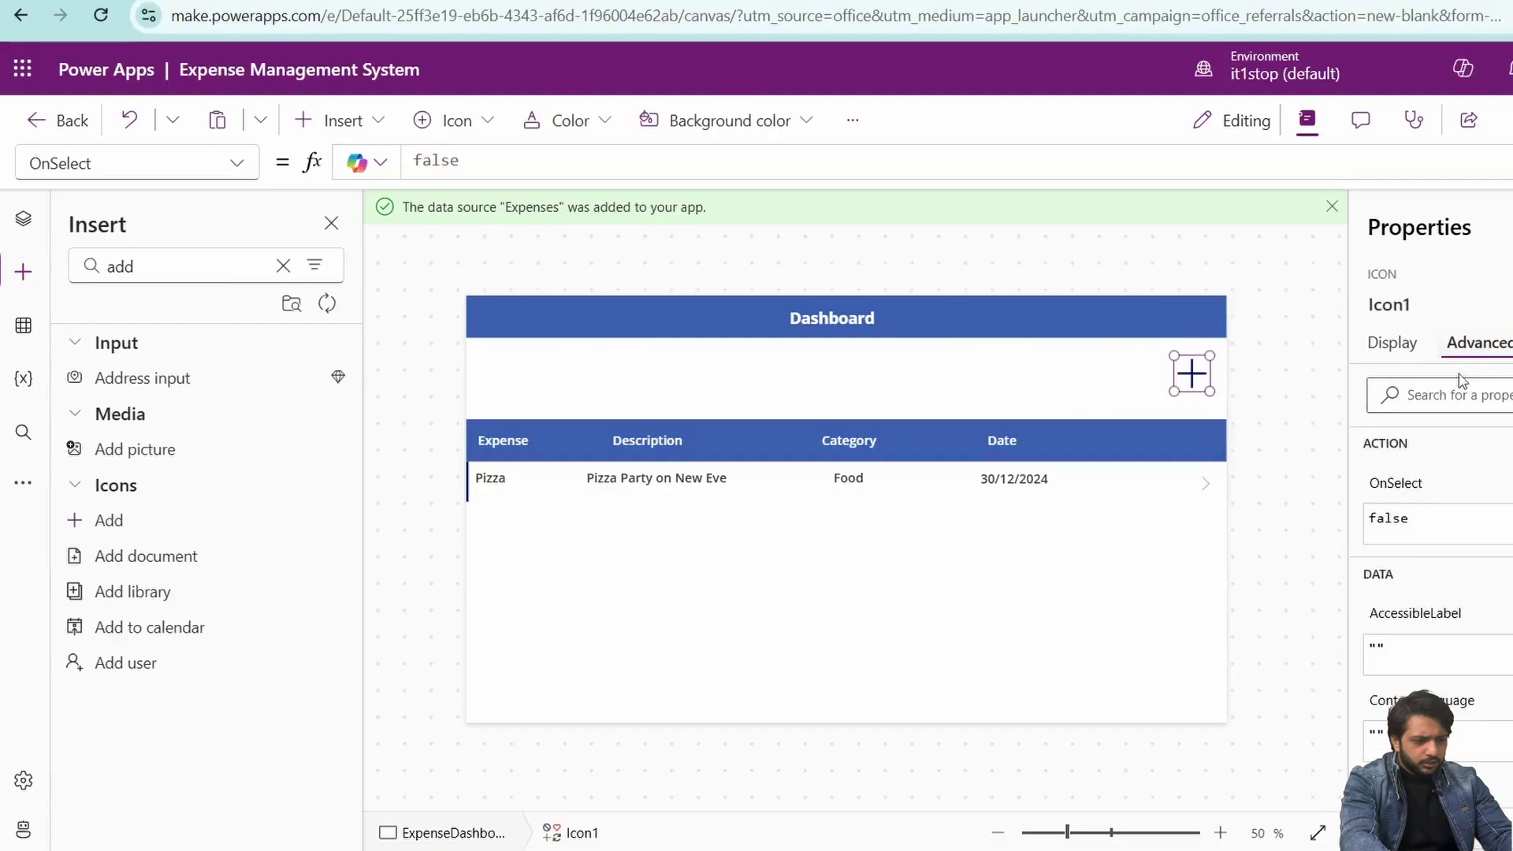
{"action": "left_click", "coordinate": [531, 156]}
{"action": "type", "text": "Set"}
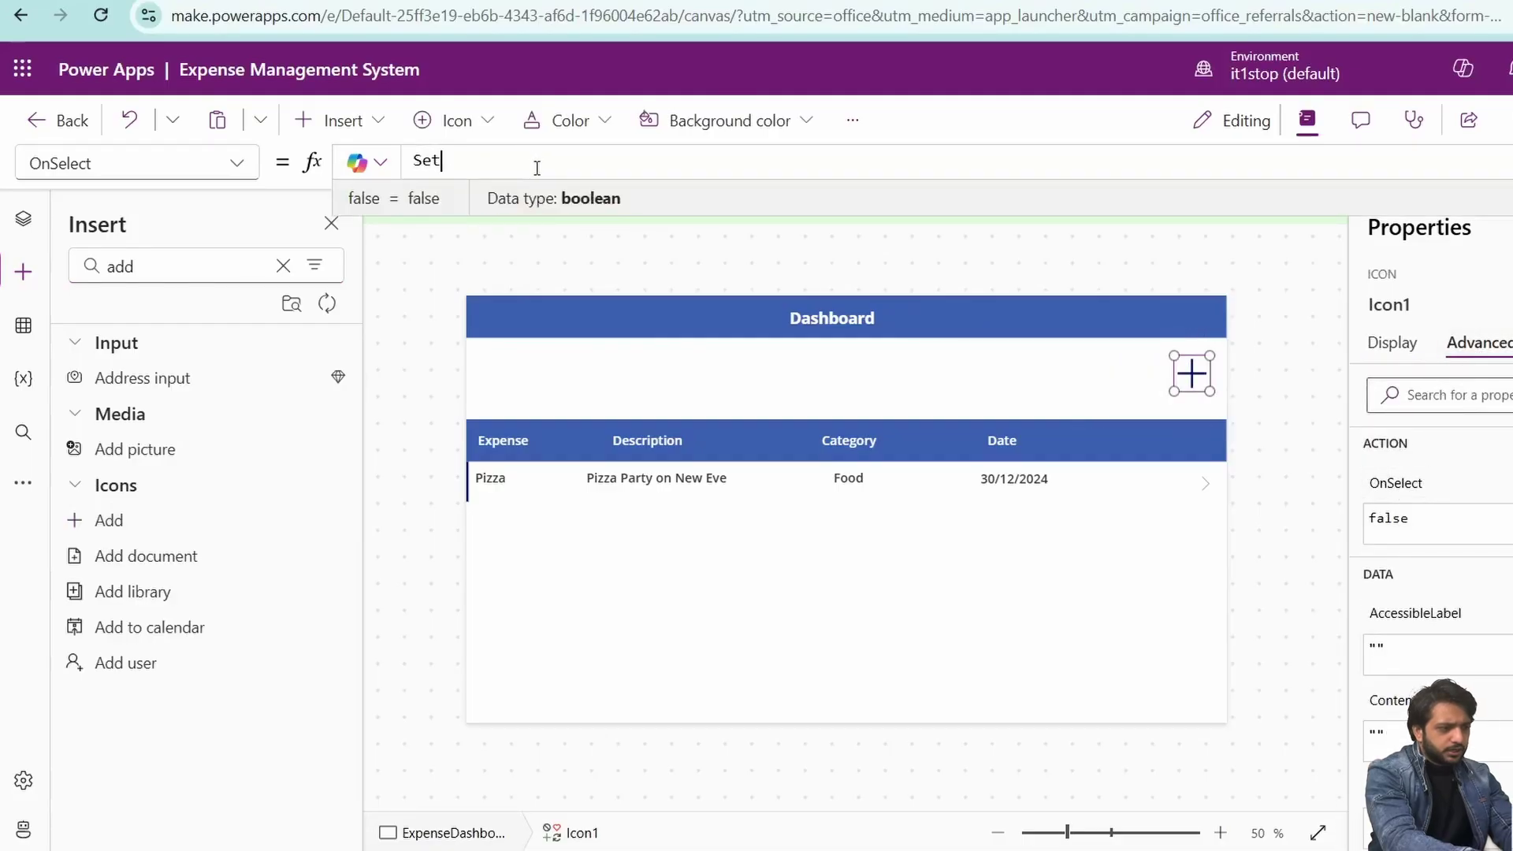
{"action": "type", "text": "(varform,"}
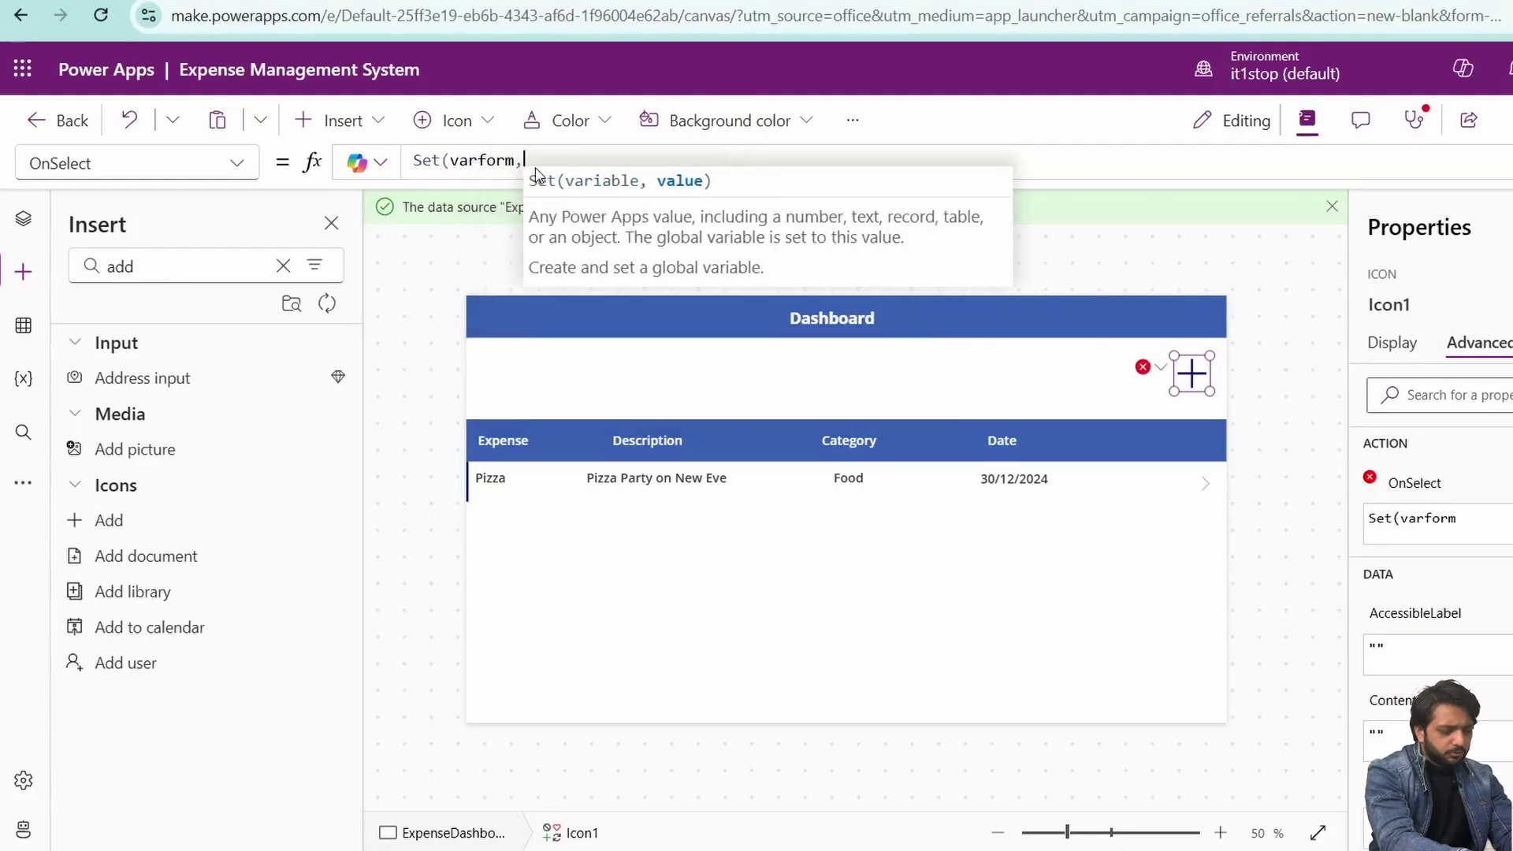
{"action": "type", "text": "\"New\");"}
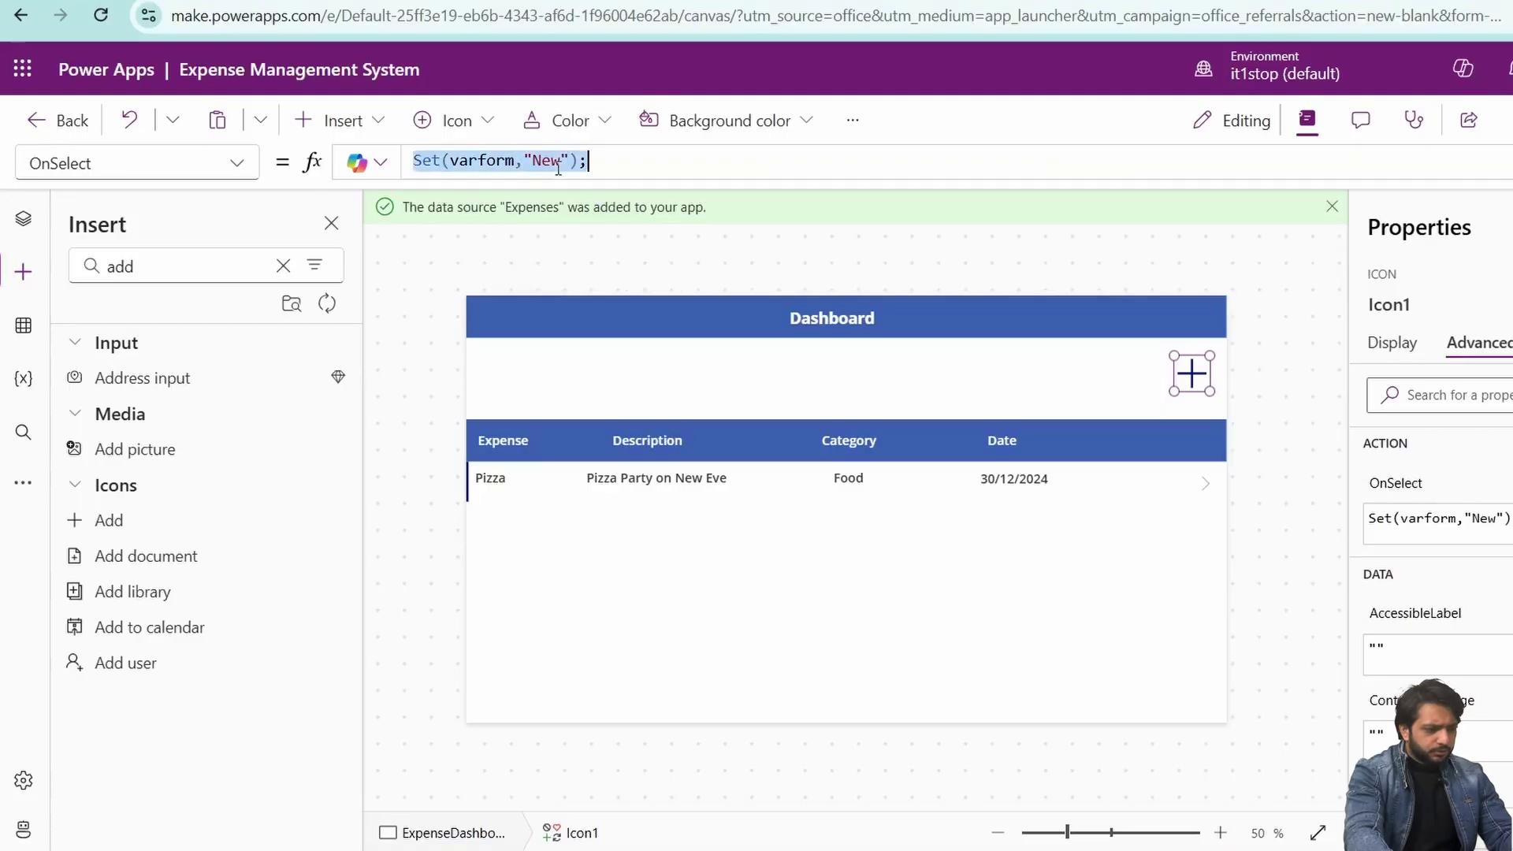
Step: Extend the gallery arrow's OnSelect formula with Set(varform,"Edit"); on a new line after Select(Parent);
{"action": "left_click", "coordinate": [1210, 489]}
{"action": "left_click", "coordinate": [551, 160]}
{"action": "type", "text": ";"}
{"action": "key", "text": "shift+Return"}
{"action": "type", "text": "Set(varform,\"New\");"}
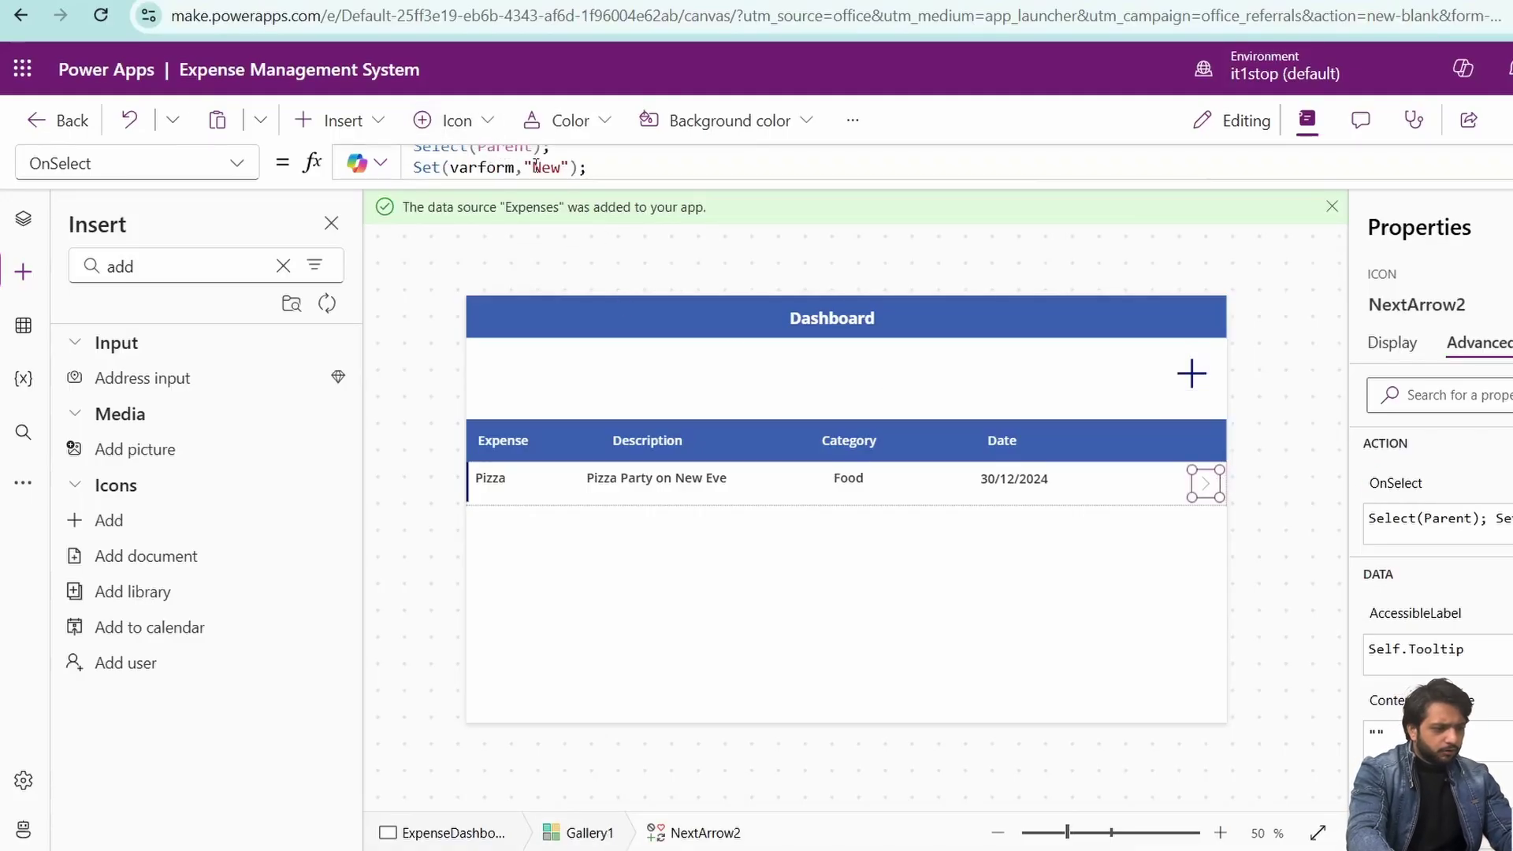
{"action": "double_click", "coordinate": [538, 167]}
{"action": "type", "text": "Edit"}
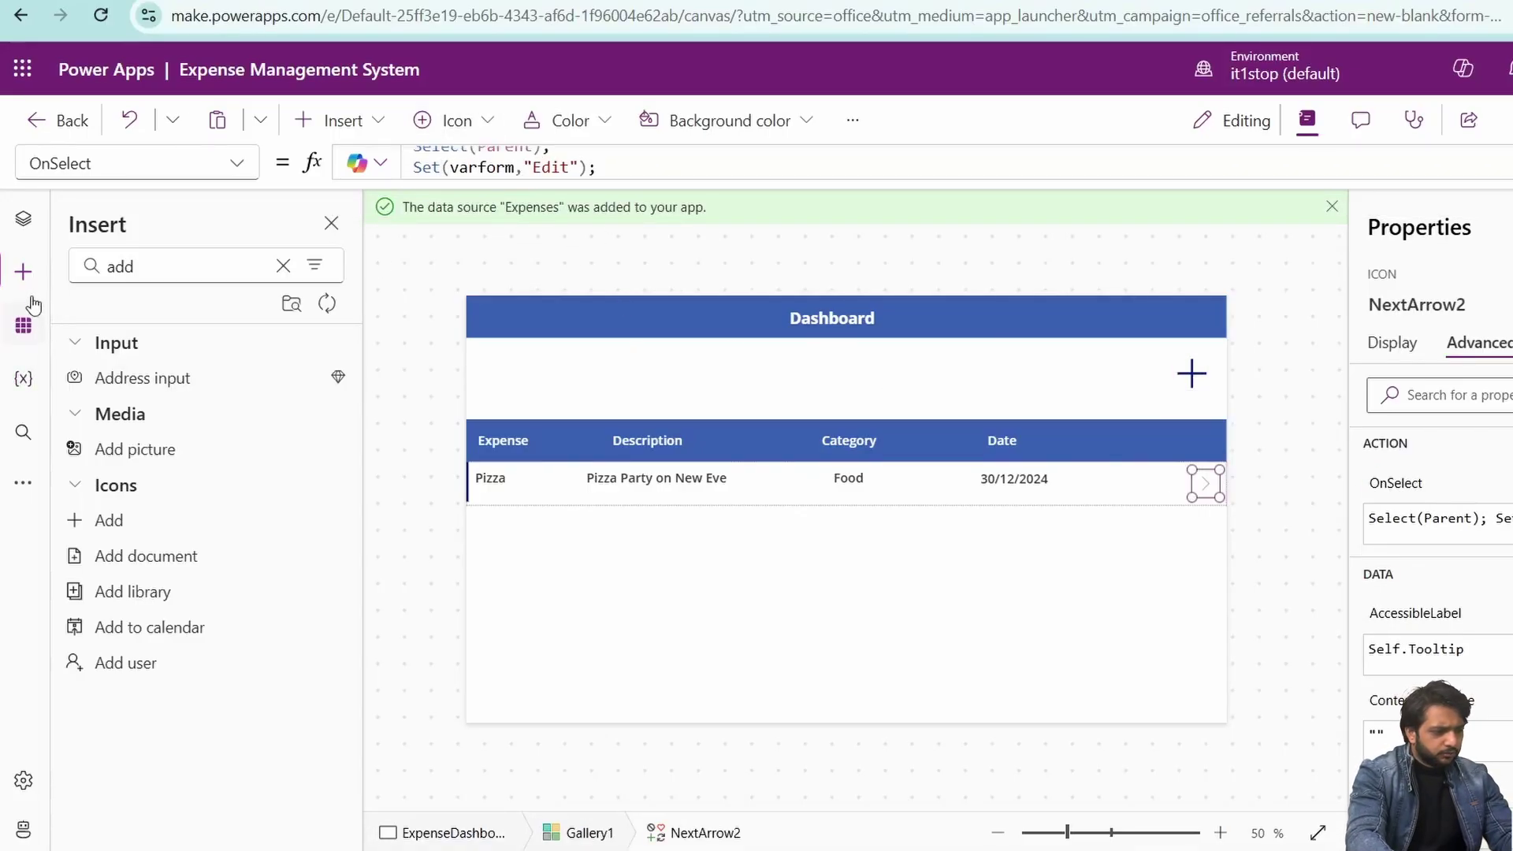
Step: Add a new blank screen and name it ExpenseDetails
{"action": "left_click", "coordinate": [23, 219]}
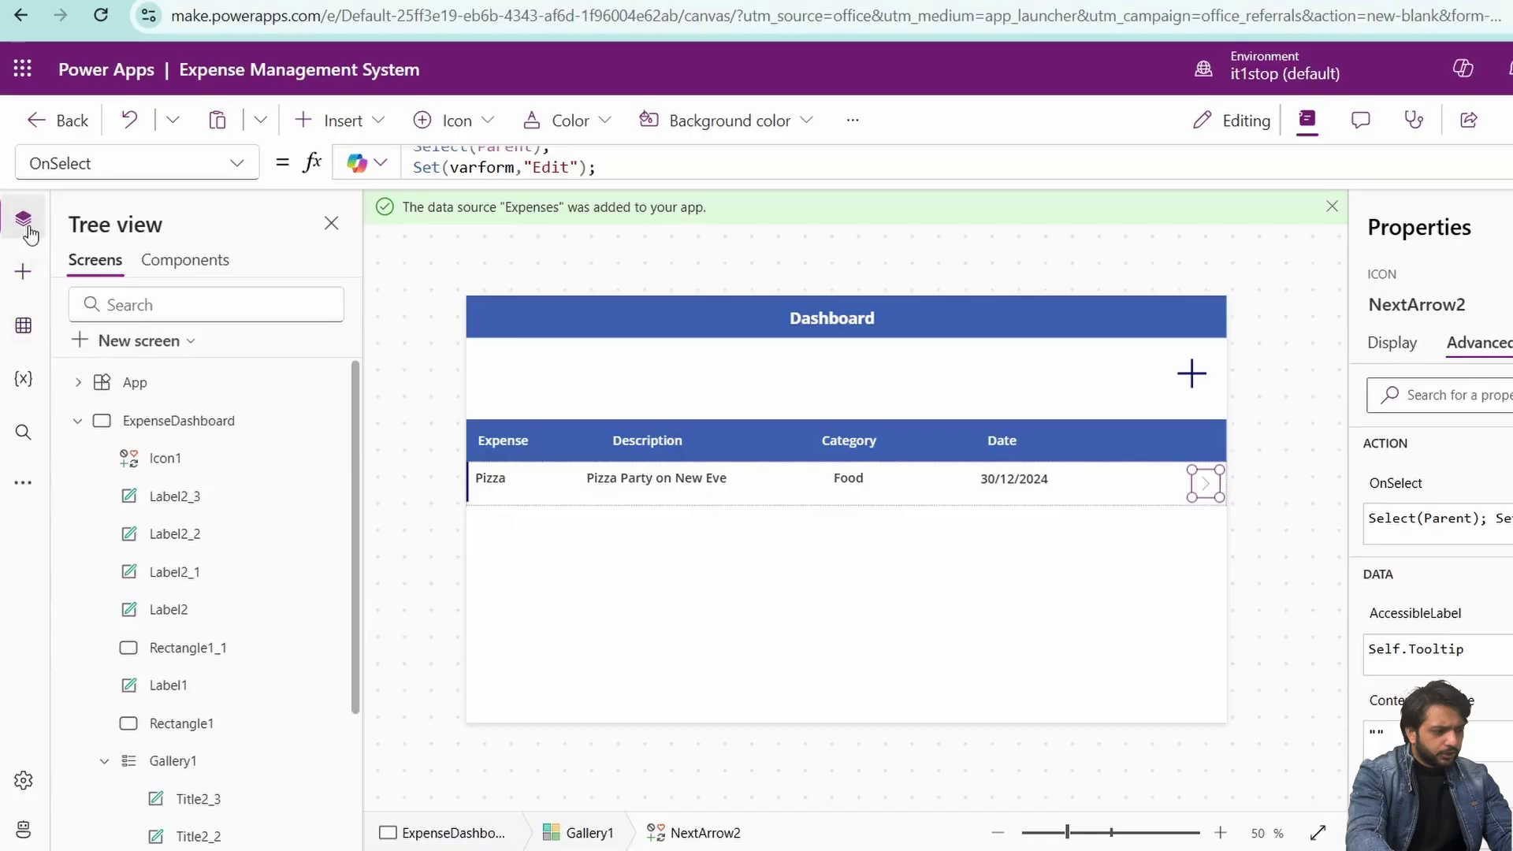
{"action": "left_click", "coordinate": [118, 340]}
{"action": "left_click", "coordinate": [1408, 307]}
{"action": "type", "text": "Exp"}
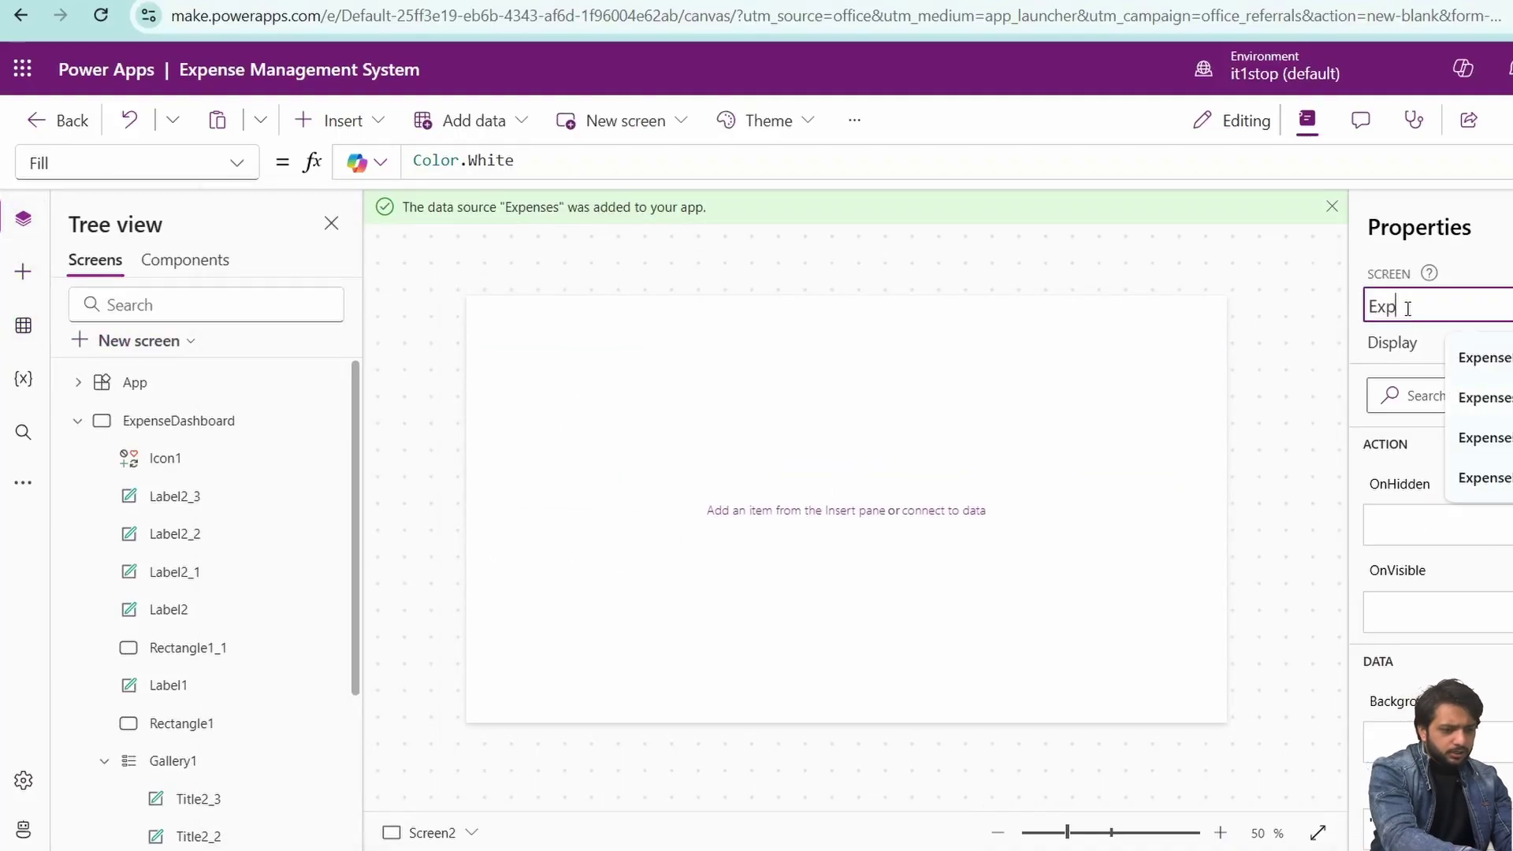
{"action": "type", "text": "enseDetai"}
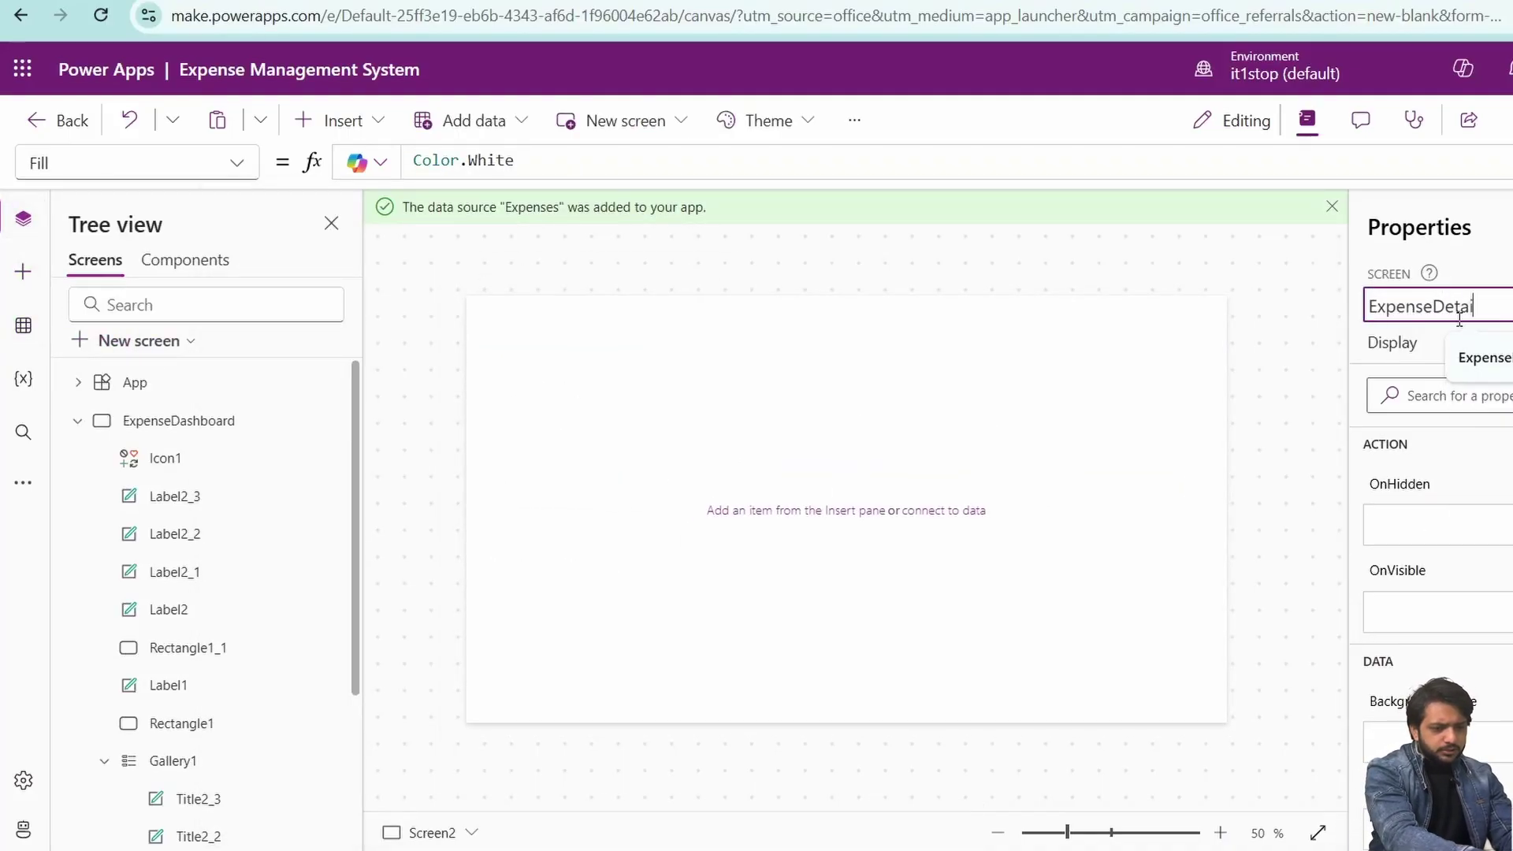
{"action": "type", "text": "ls"}
{"action": "key", "text": "Return"}
Step: Copy the blue header bar and the Dashboard label from ExpenseDashboard onto the ExpenseDetails screen
{"action": "left_click", "coordinate": [178, 420]}
{"action": "left_click", "coordinate": [563, 323]}
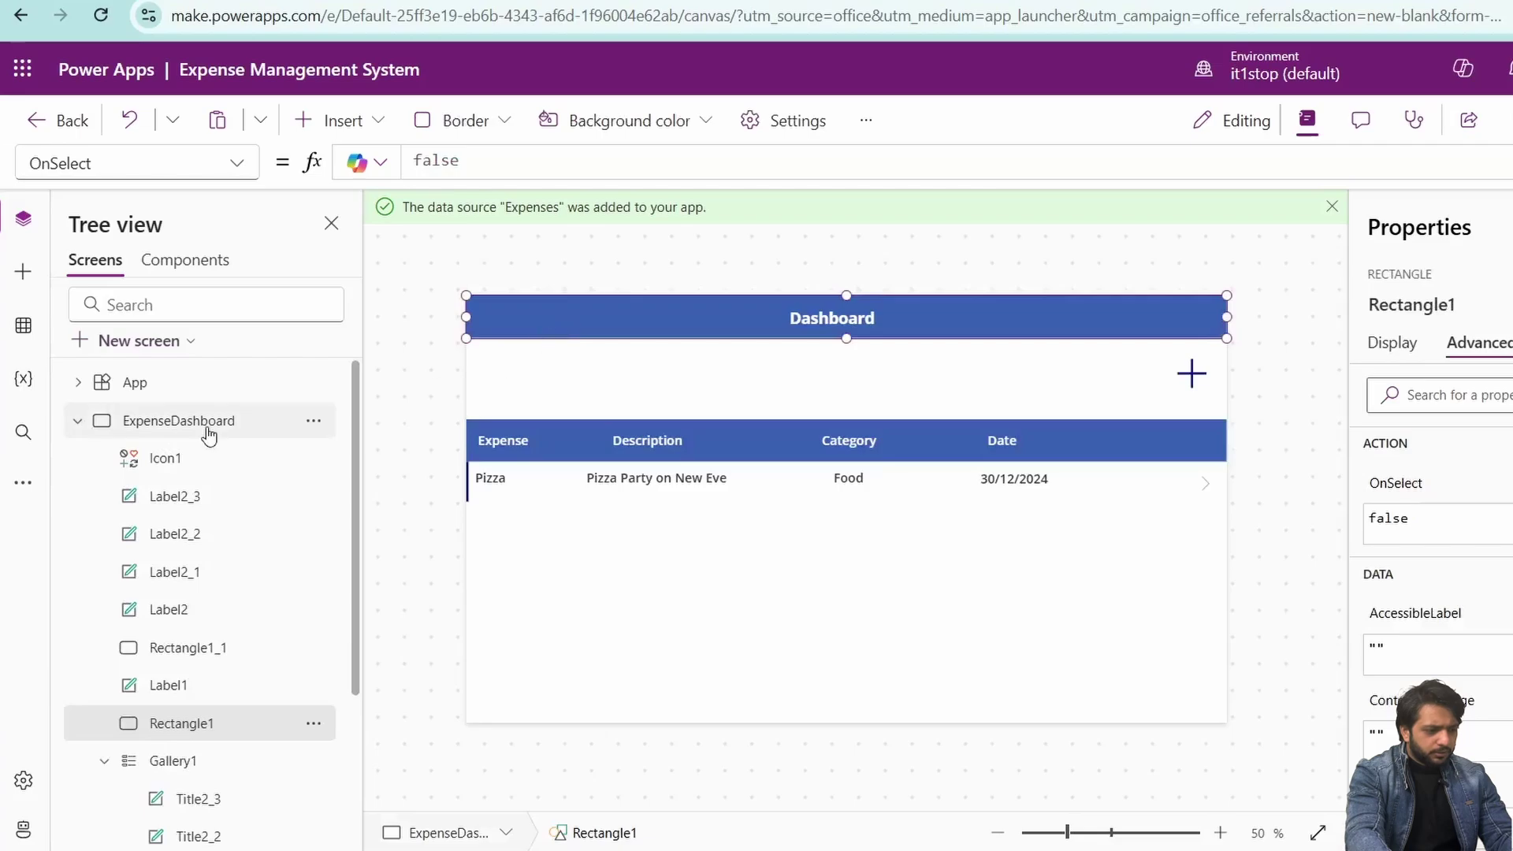
{"action": "left_click", "coordinate": [823, 319]}
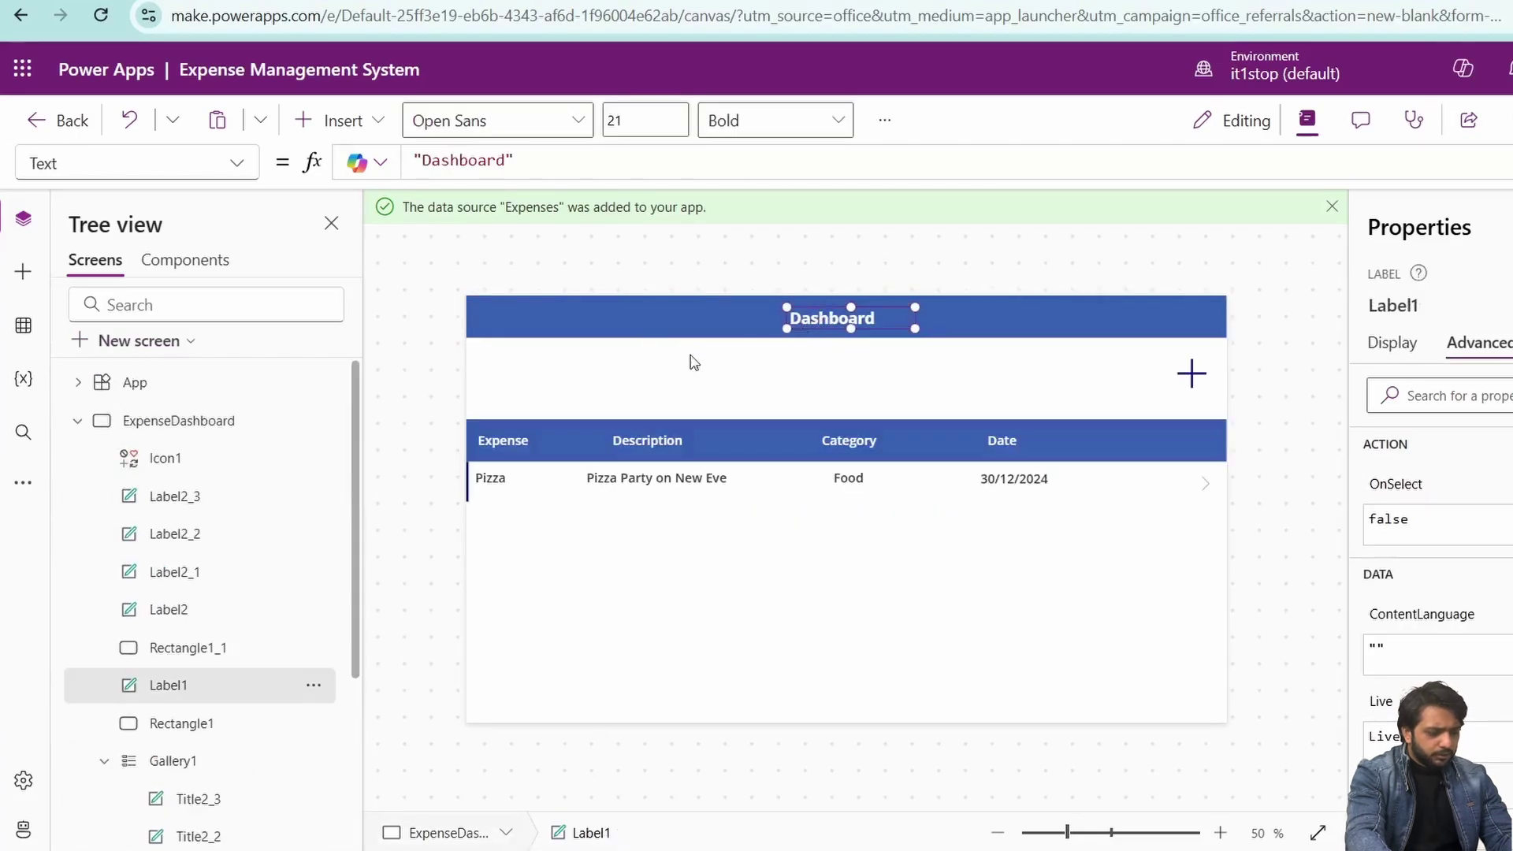
{"action": "scroll", "coordinate": [210, 571], "scroll_direction": "down", "scroll_amount": 3}
{"action": "left_click", "coordinate": [177, 799]}
{"action": "key", "text": "ctrl+v"}
Step: Change the copied header label's text on the ExpenseDetails screen to "Expense Details"
{"action": "left_click", "coordinate": [1202, 380]}
{"action": "left_click", "coordinate": [1472, 293]}
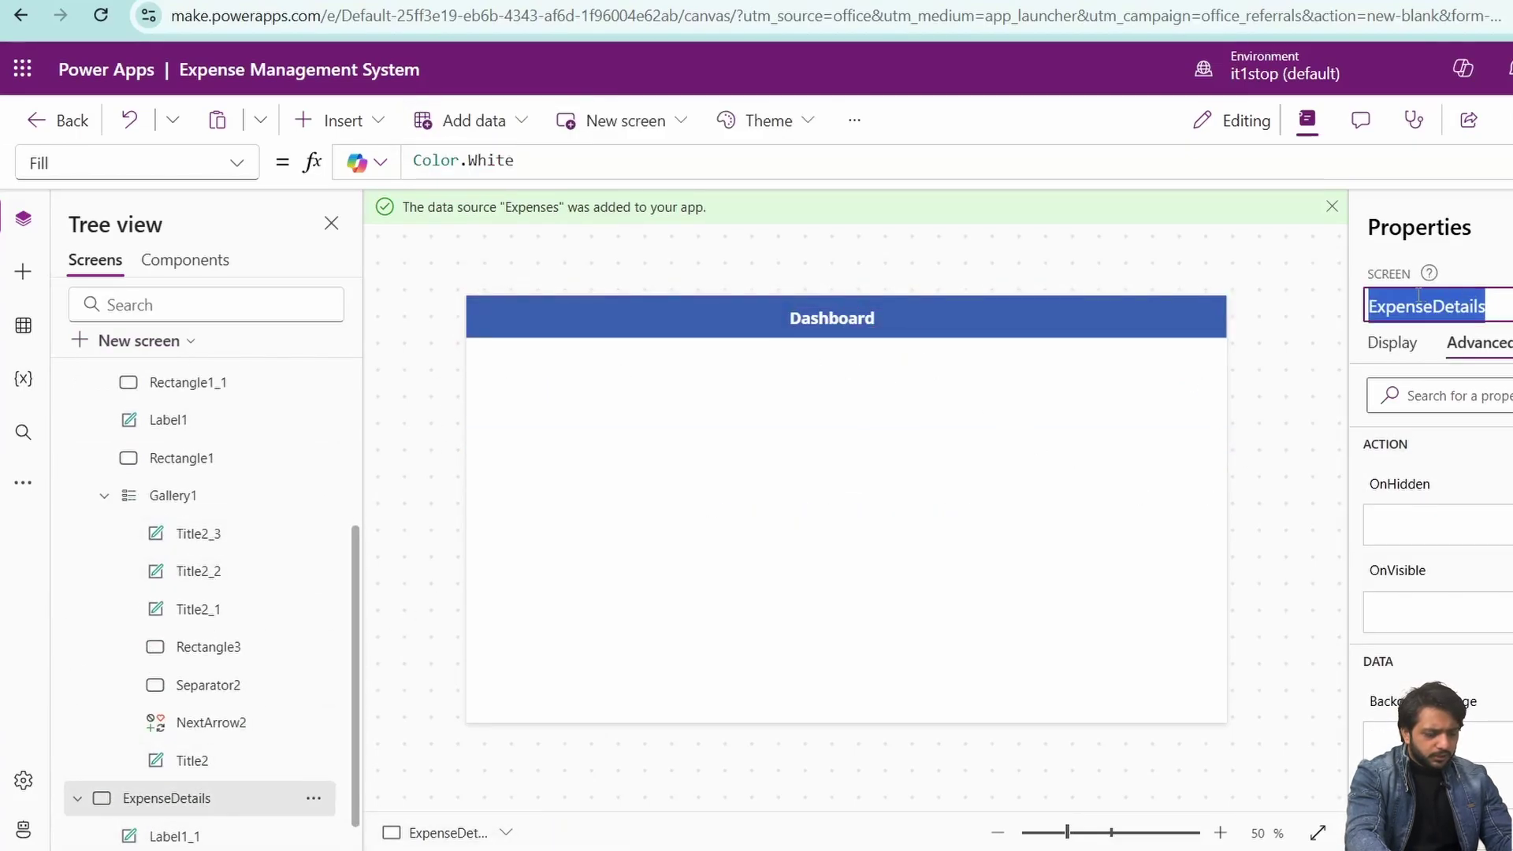
{"action": "left_click", "coordinate": [835, 318]}
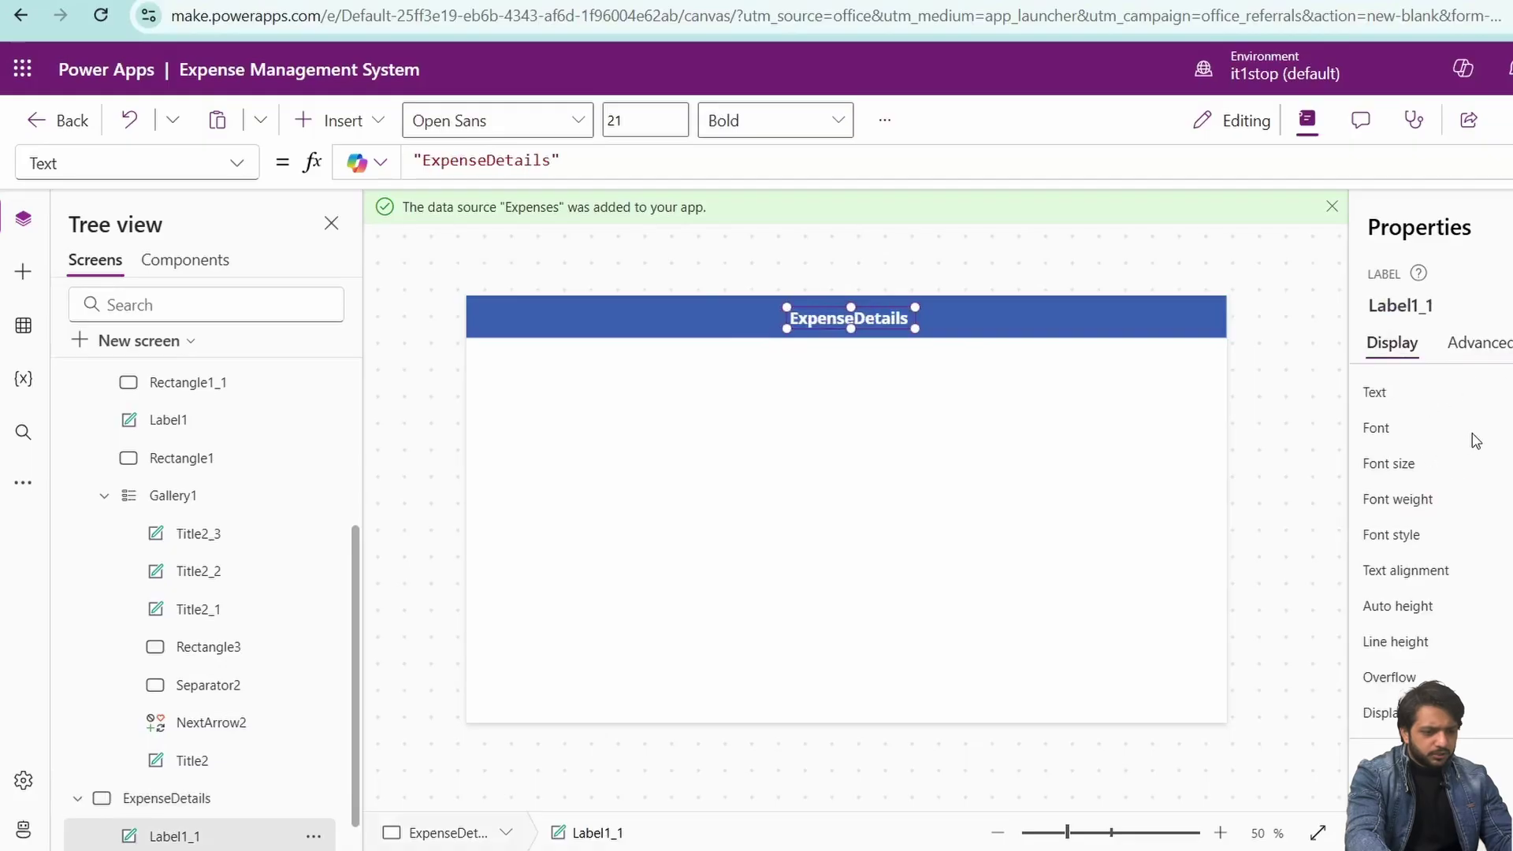
{"action": "left_click", "coordinate": [994, 468]}
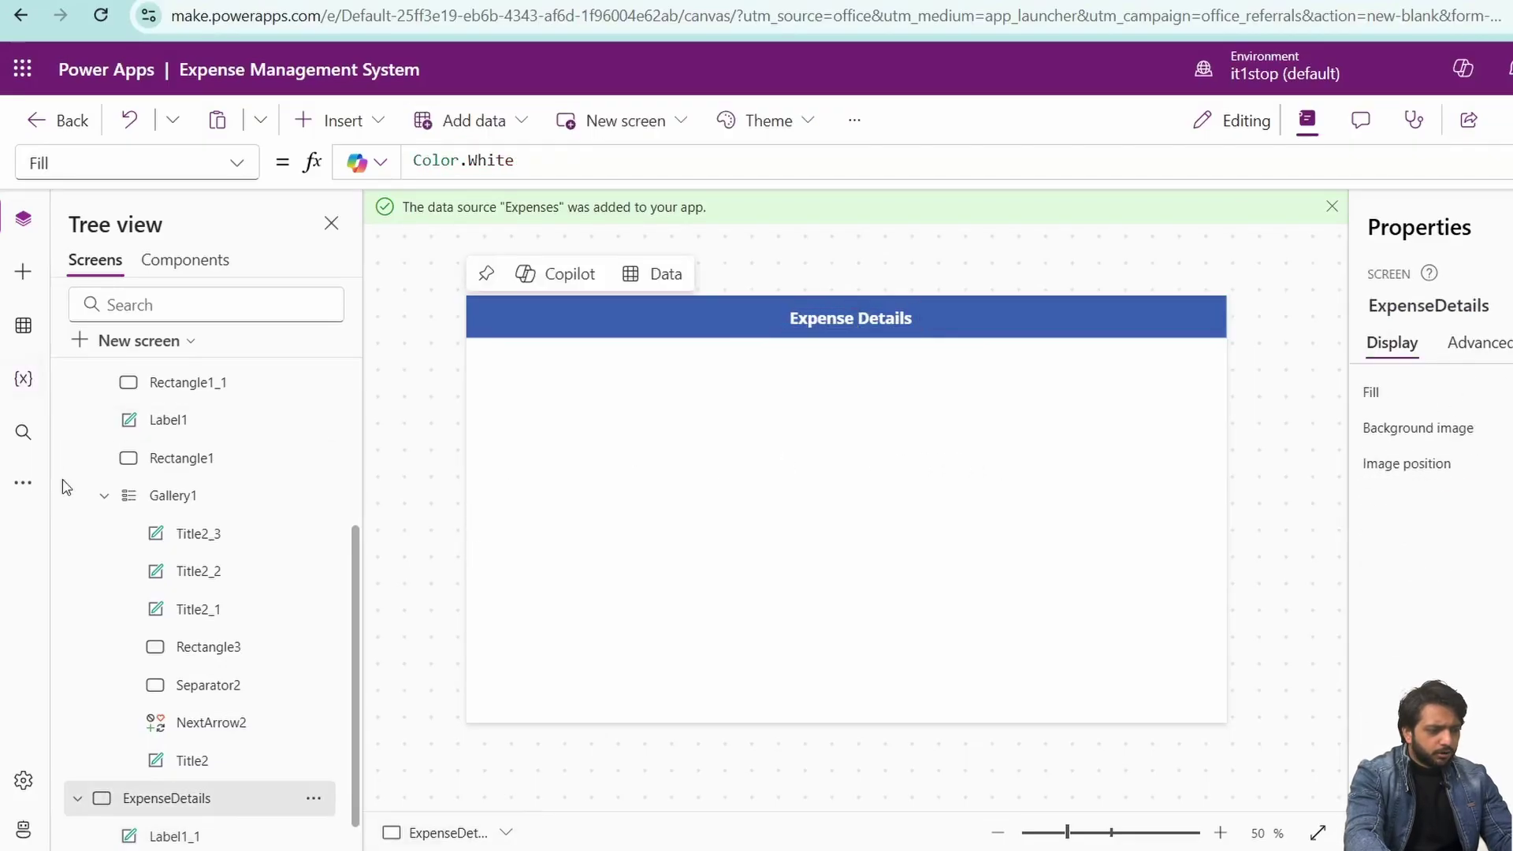
Step: Insert an edit form below the header and connect it to the Expenses data source
{"action": "left_click", "coordinate": [23, 272]}
{"action": "left_click", "coordinate": [126, 415]}
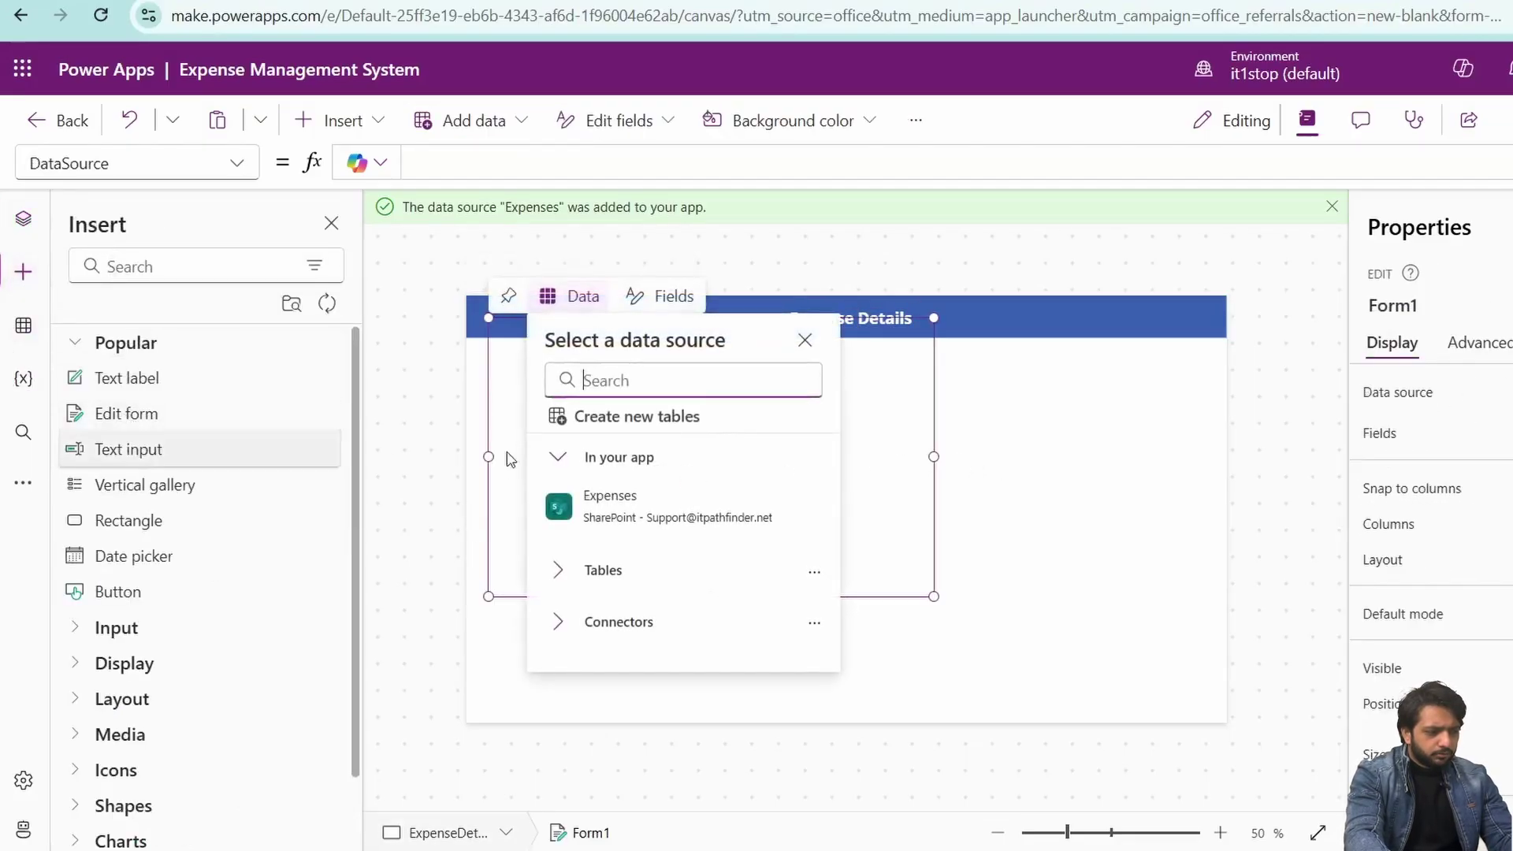
{"action": "left_click", "coordinate": [613, 508]}
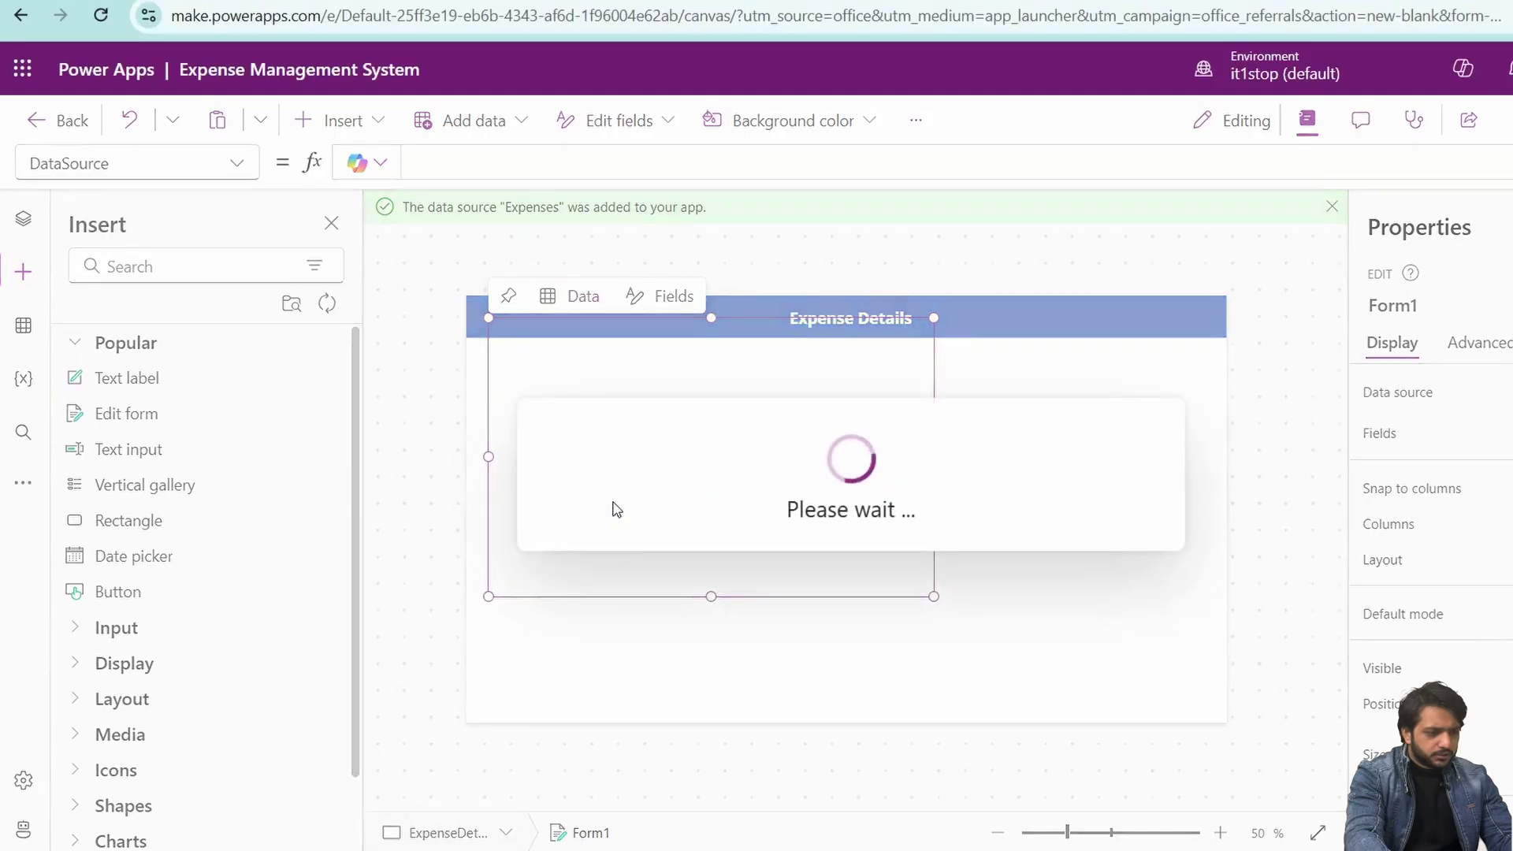
Step: Set the Description text input's mode to Multiline and enlarge its card and input box
{"action": "left_click", "coordinate": [1479, 343]}
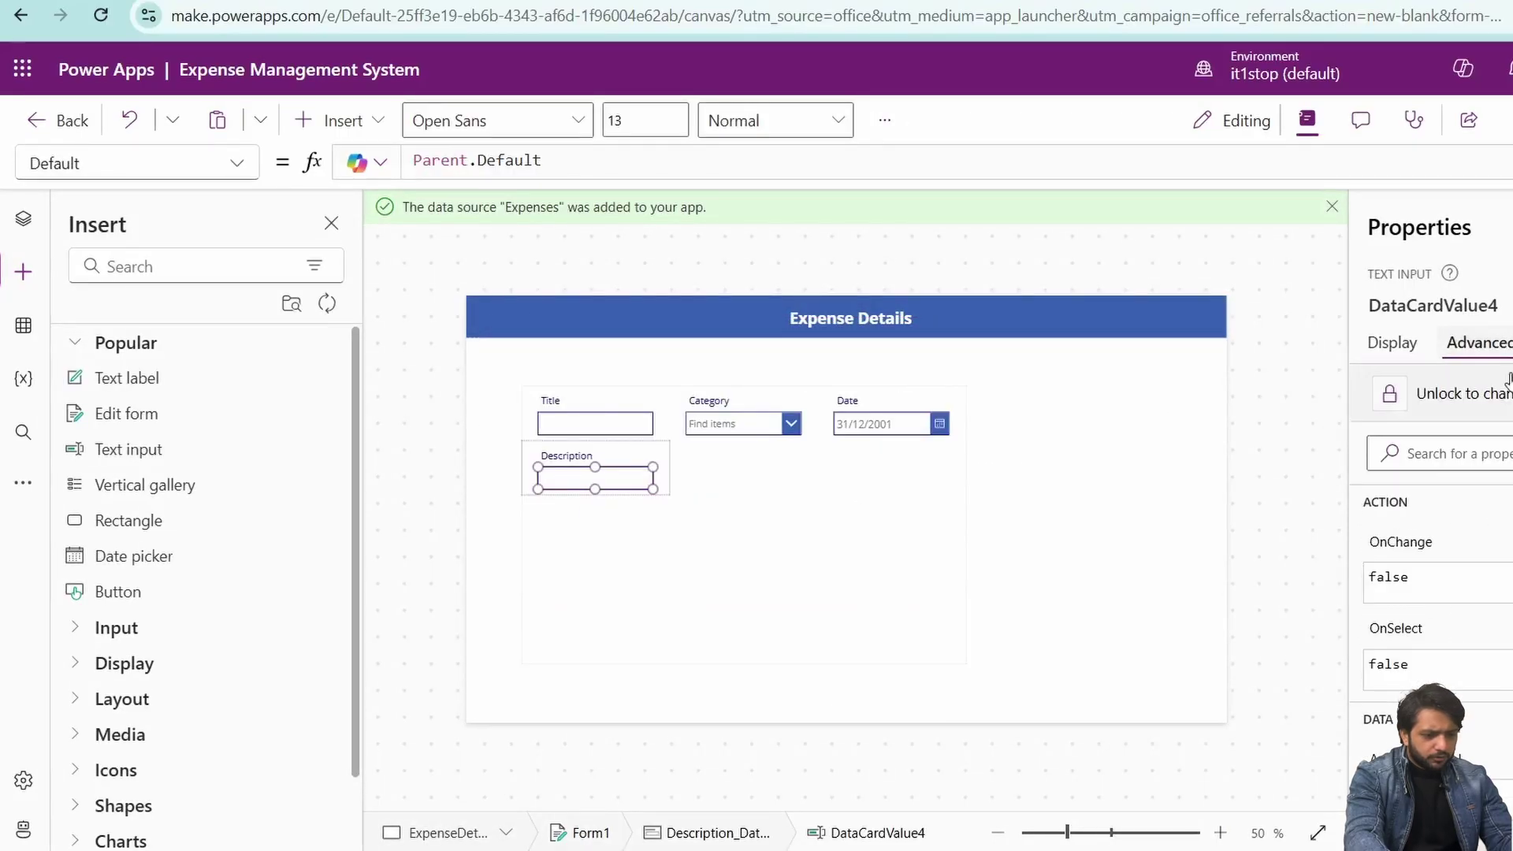
{"action": "left_click", "coordinate": [1391, 342]}
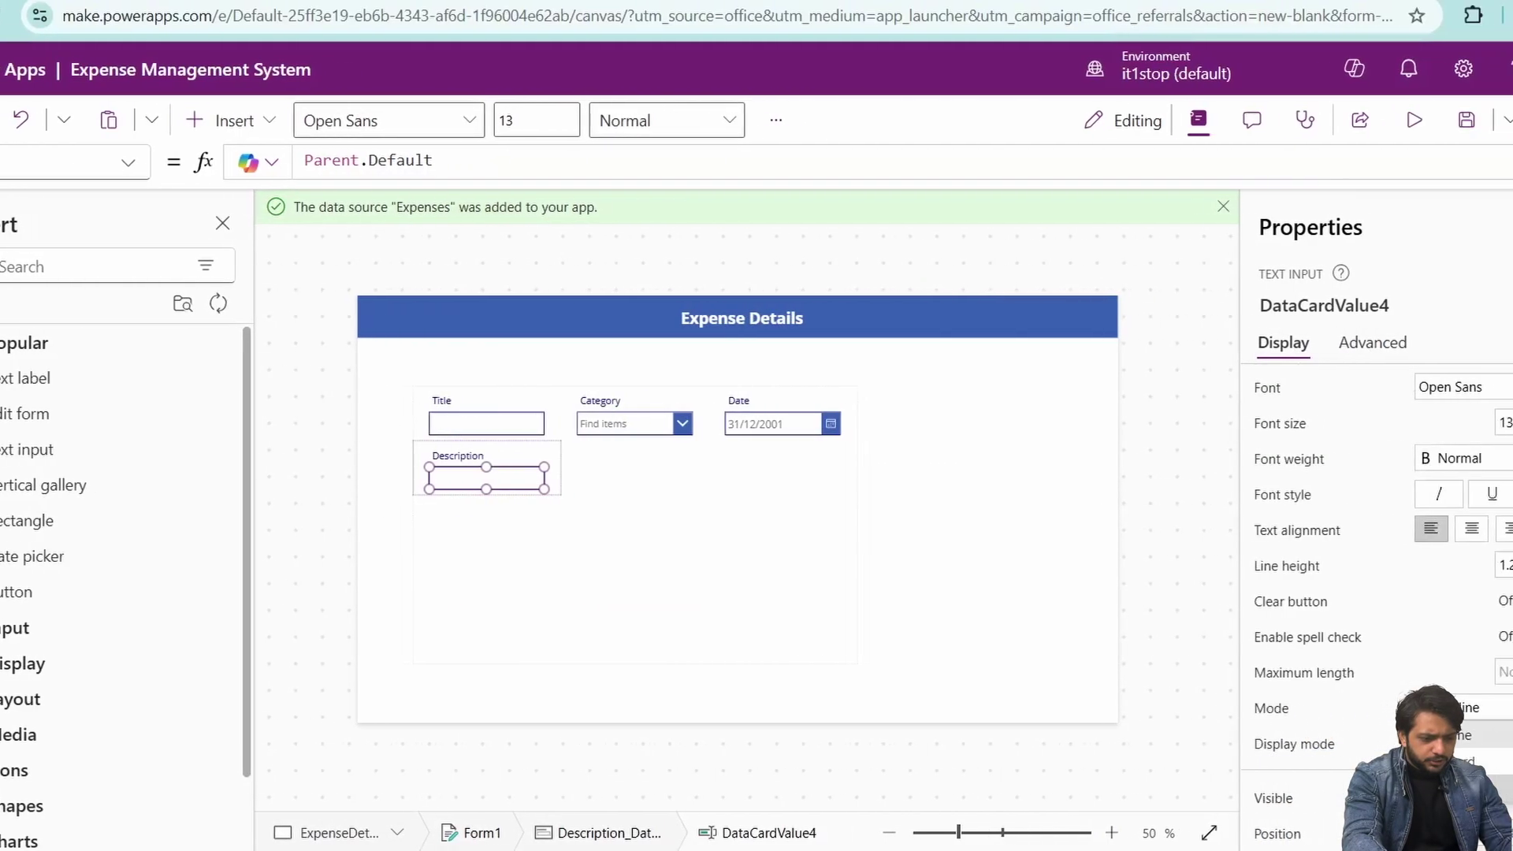
{"action": "scroll", "coordinate": [1351, 733], "scroll_direction": "down", "scroll_amount": 3}
{"action": "left_click", "coordinate": [473, 473]}
{"action": "left_click_drag", "start_coordinate": [413, 495], "coordinate": [414, 531]}
{"action": "left_click_drag", "start_coordinate": [490, 486], "coordinate": [495, 487]}
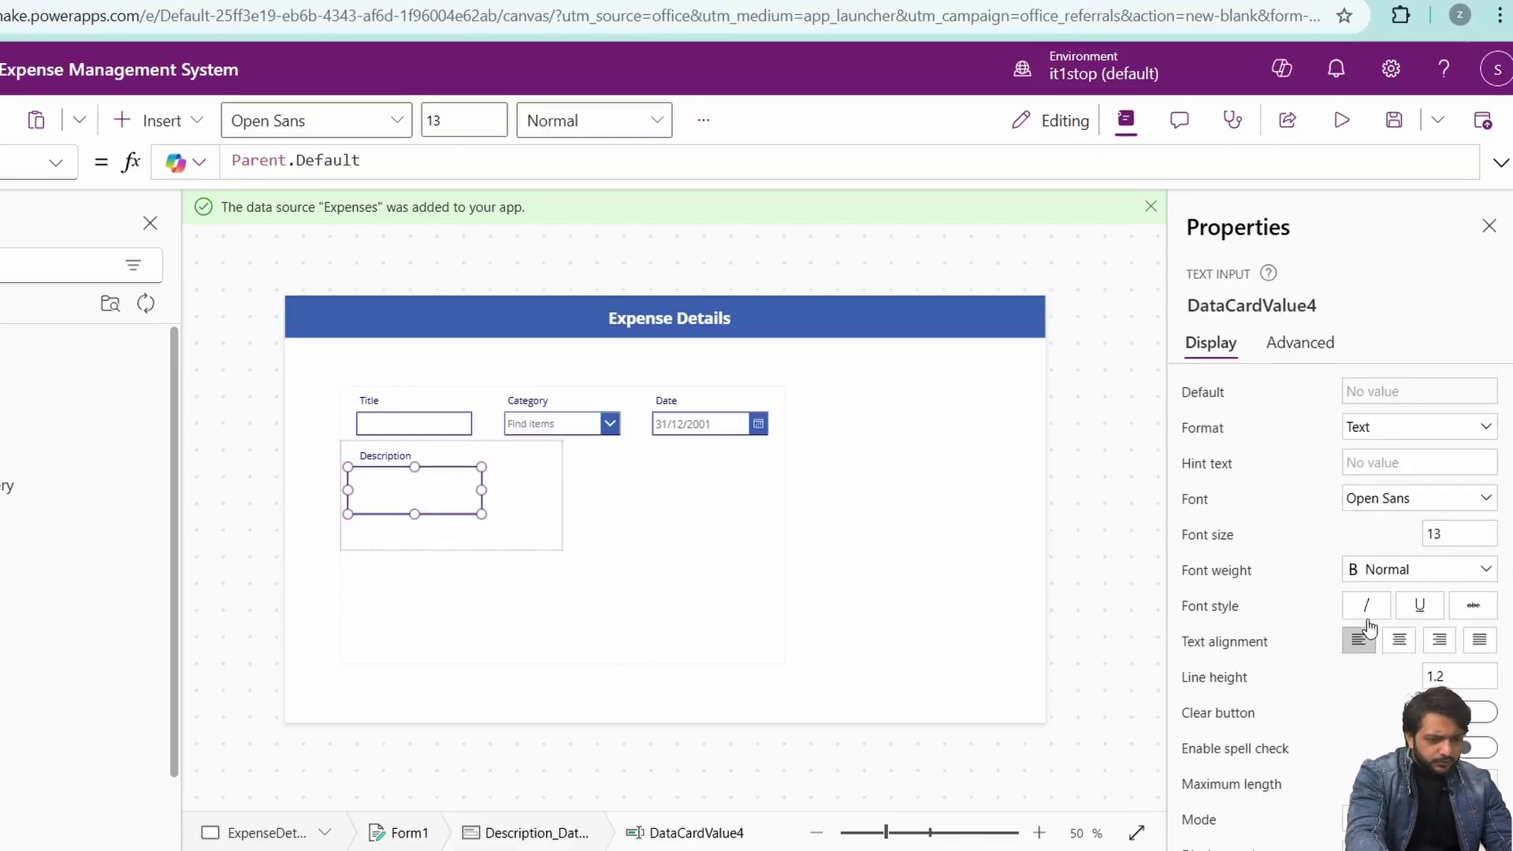
Step: Set the width of the Description text input to 360
{"action": "scroll", "coordinate": [1379, 619], "scroll_direction": "down", "scroll_amount": 4}
{"action": "double_click", "coordinate": [1390, 550]}
{"action": "type", "text": "360"}
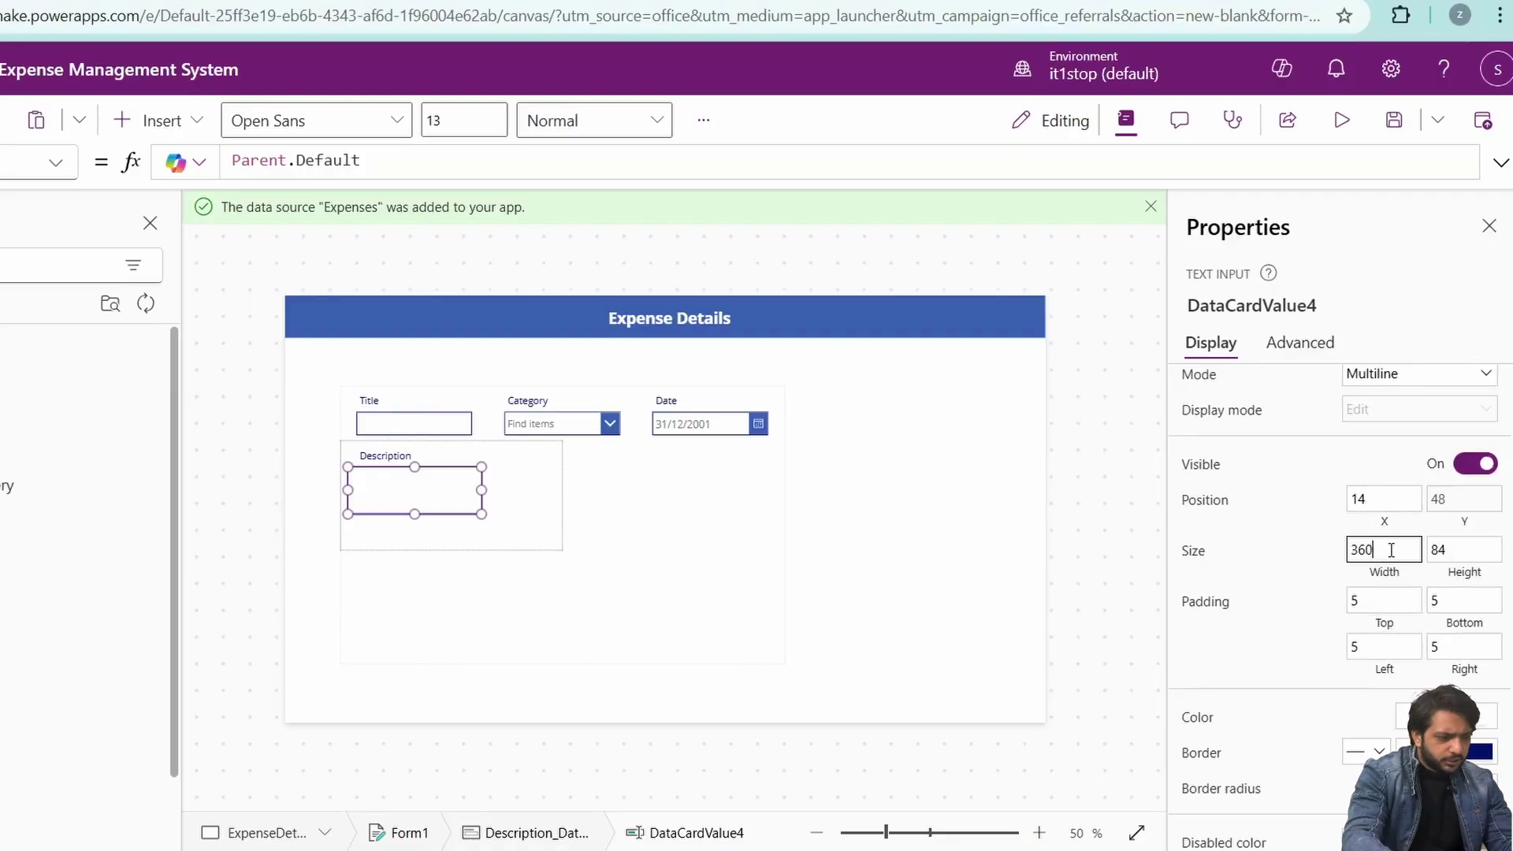
{"action": "left_click", "coordinate": [639, 495]}
{"action": "left_click", "coordinate": [468, 501]}
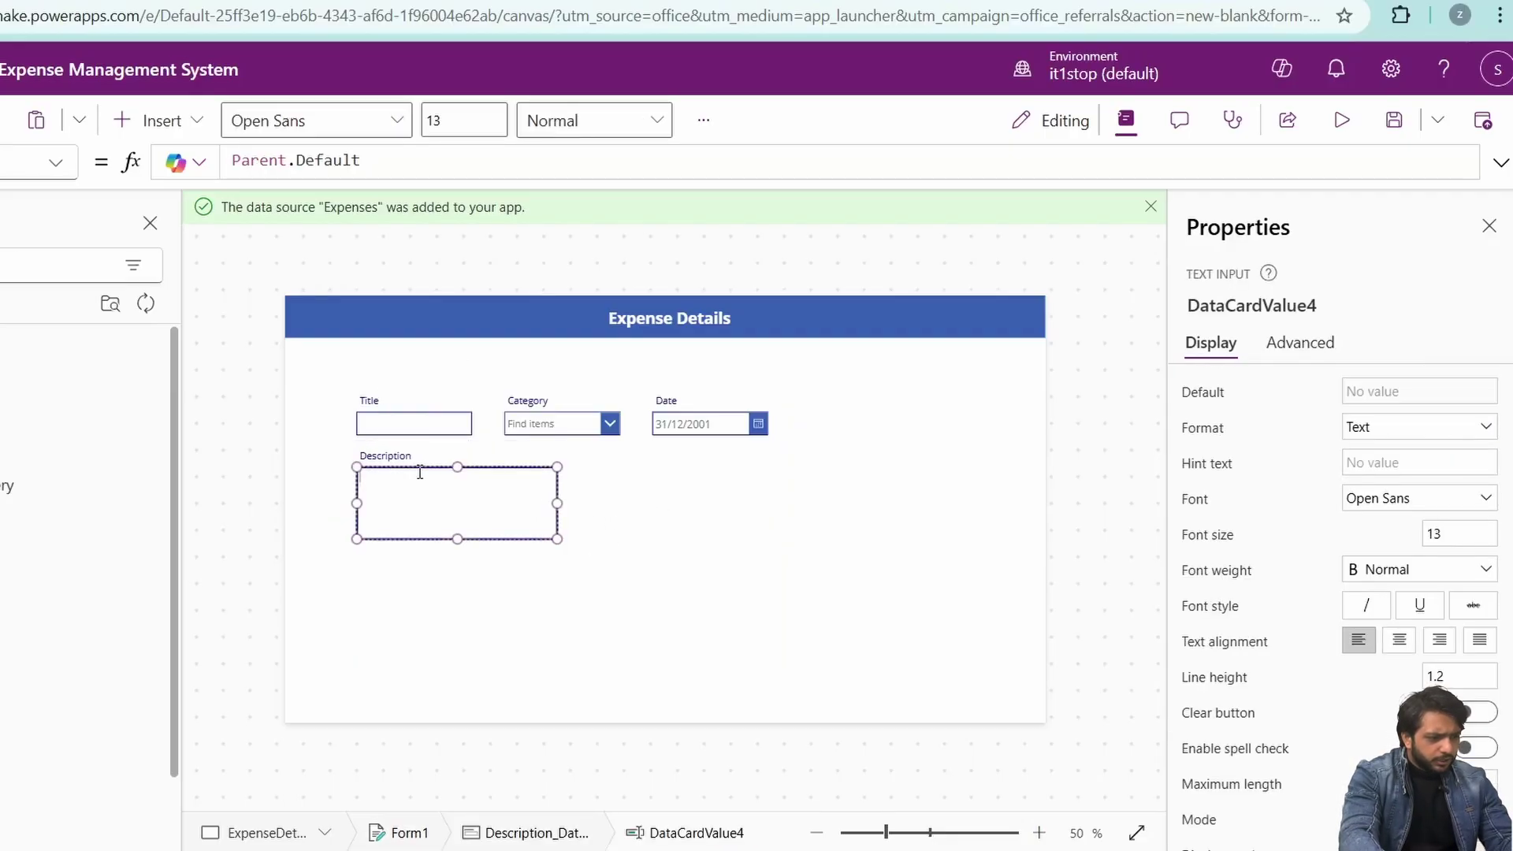
{"action": "left_click", "coordinate": [561, 595]}
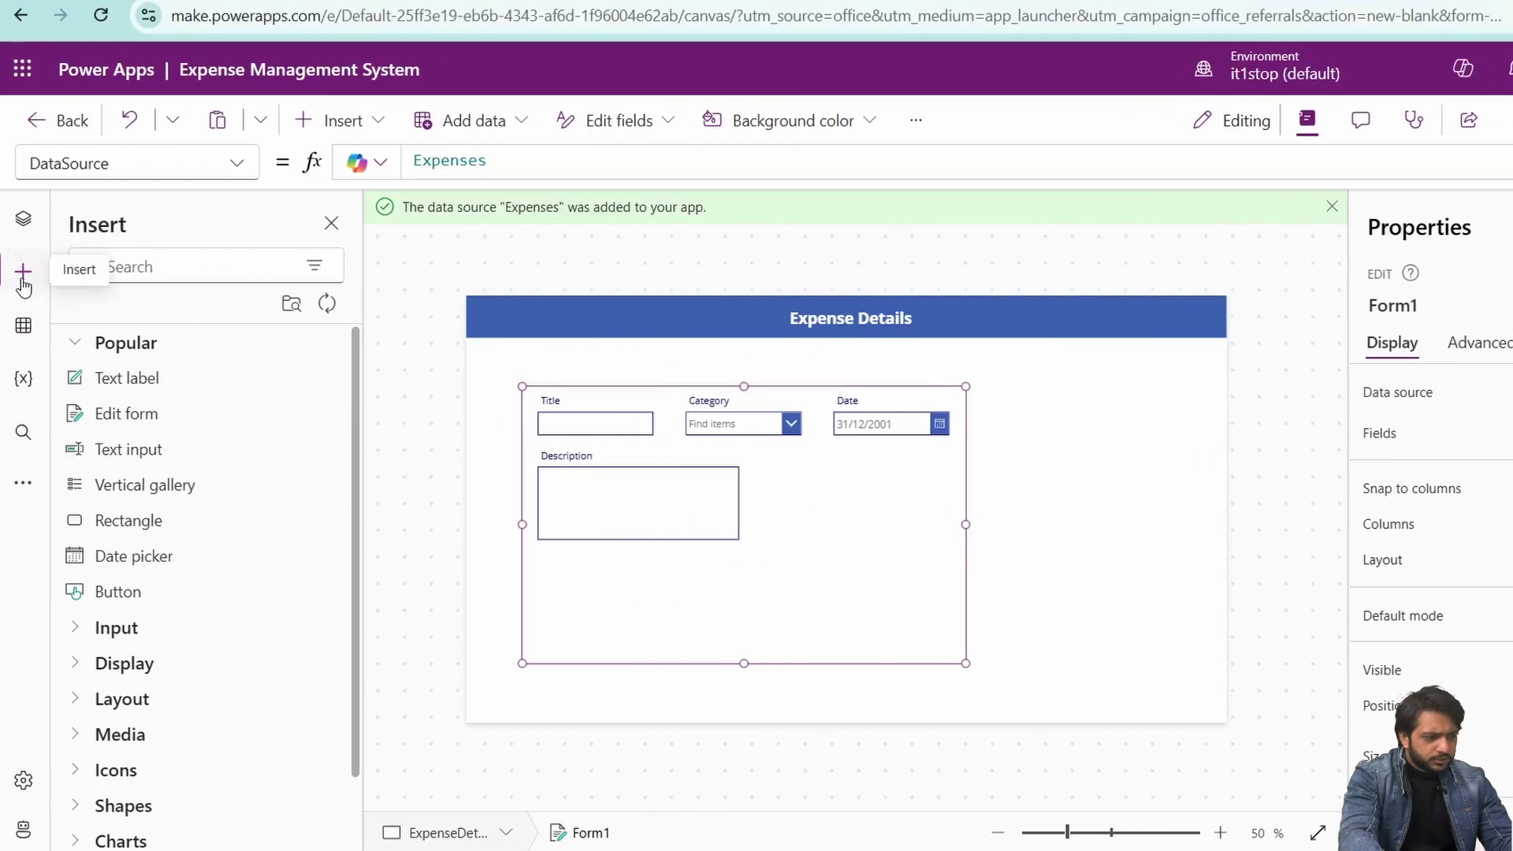
Step: Insert a button beside the Description box and label it Submit
{"action": "left_click", "coordinate": [145, 268]}
{"action": "type", "text": "But"}
{"action": "left_click", "coordinate": [117, 378]}
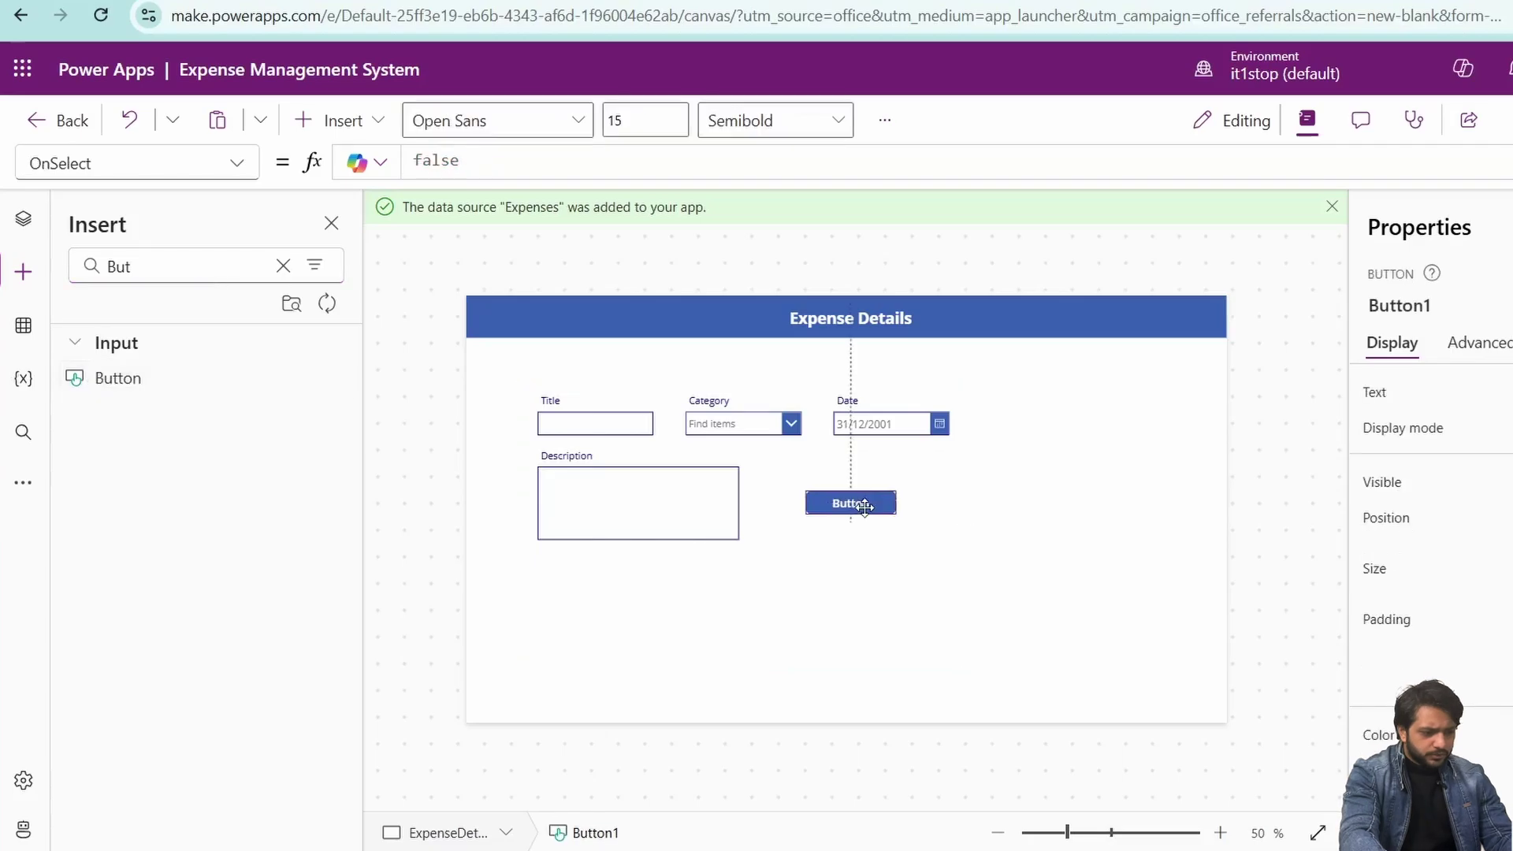
Step: Set the Submit button's OnSelect formula to SubmitForm(Form1);
{"action": "key", "text": "ctrl+a"}
{"action": "type", "text": "SubmitForm"}
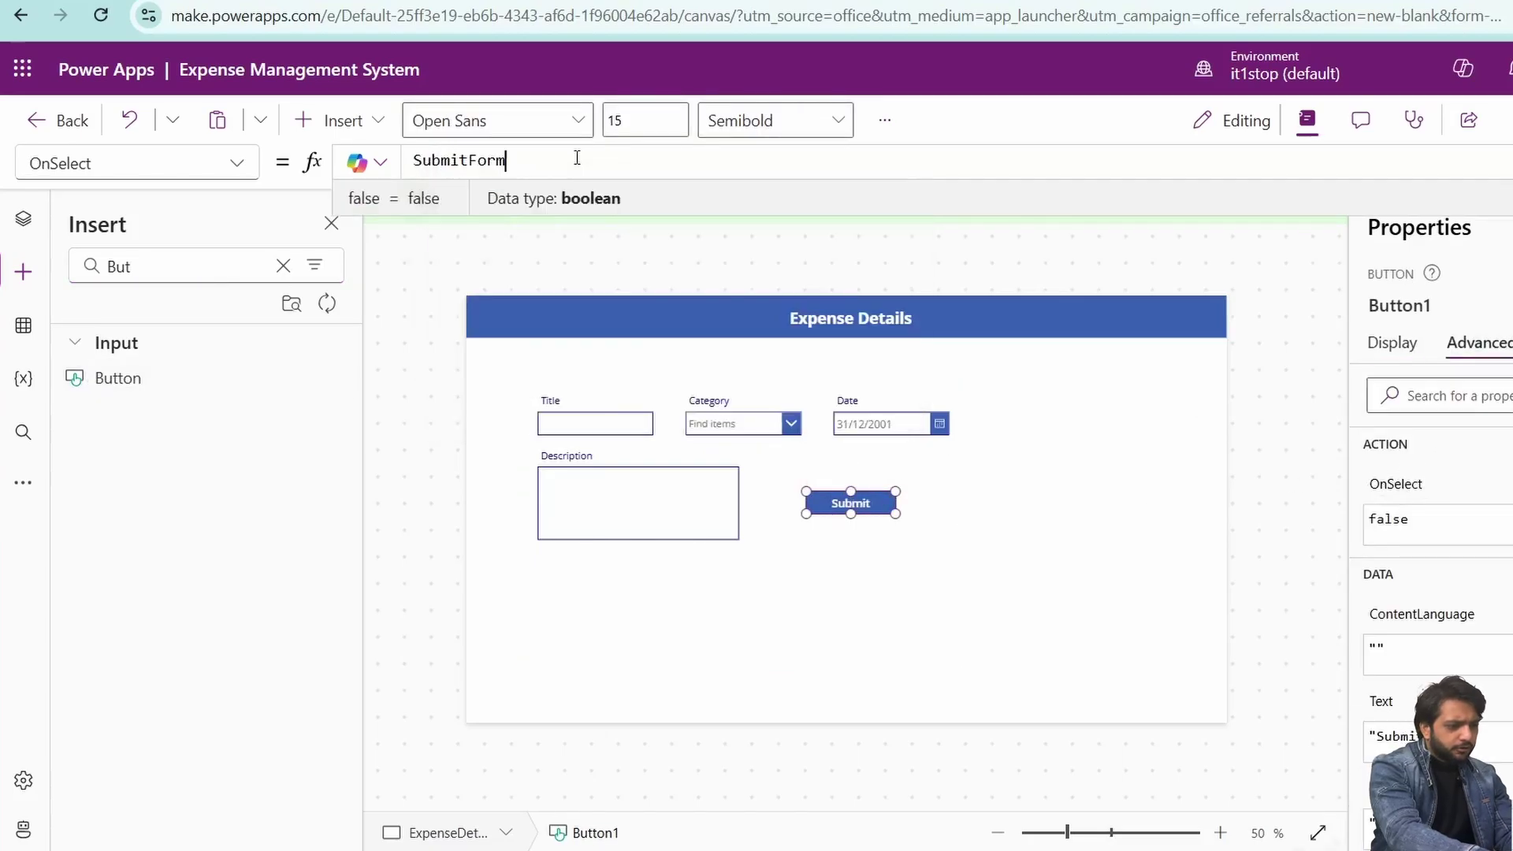
{"action": "type", "text": "(Form1);"}
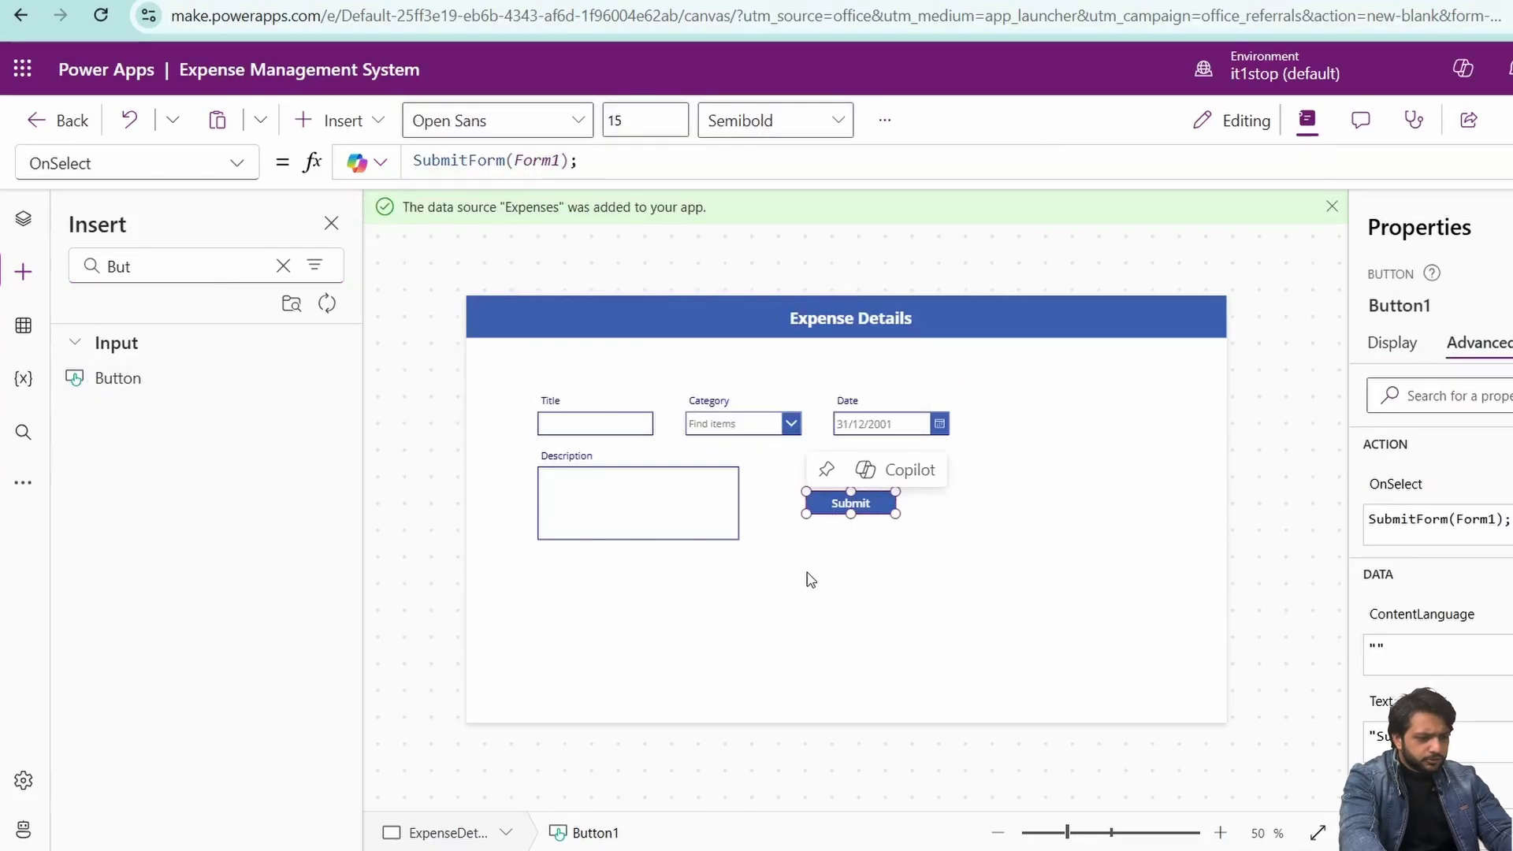
Step: Set the form's OnSuccess formula to Notify("Expense Saved Successfully",NotificationType.Success,1000)
{"action": "left_click", "coordinate": [807, 574]}
{"action": "left_click", "coordinate": [1442, 471]}
{"action": "type", "text": "N"}
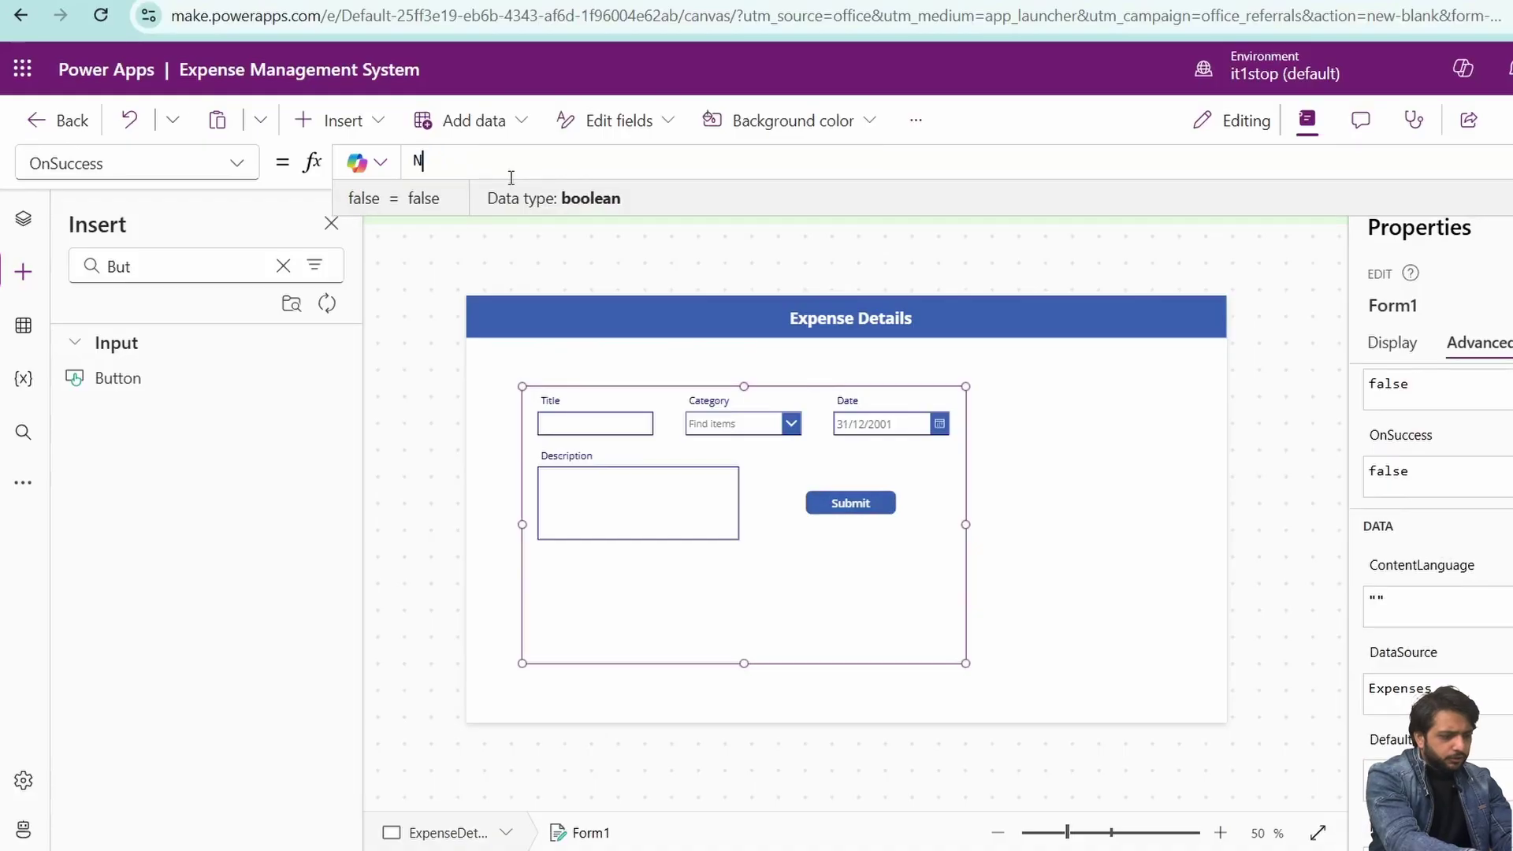
{"action": "type", "text": "otify(\"Expense Saved Successfully\","}
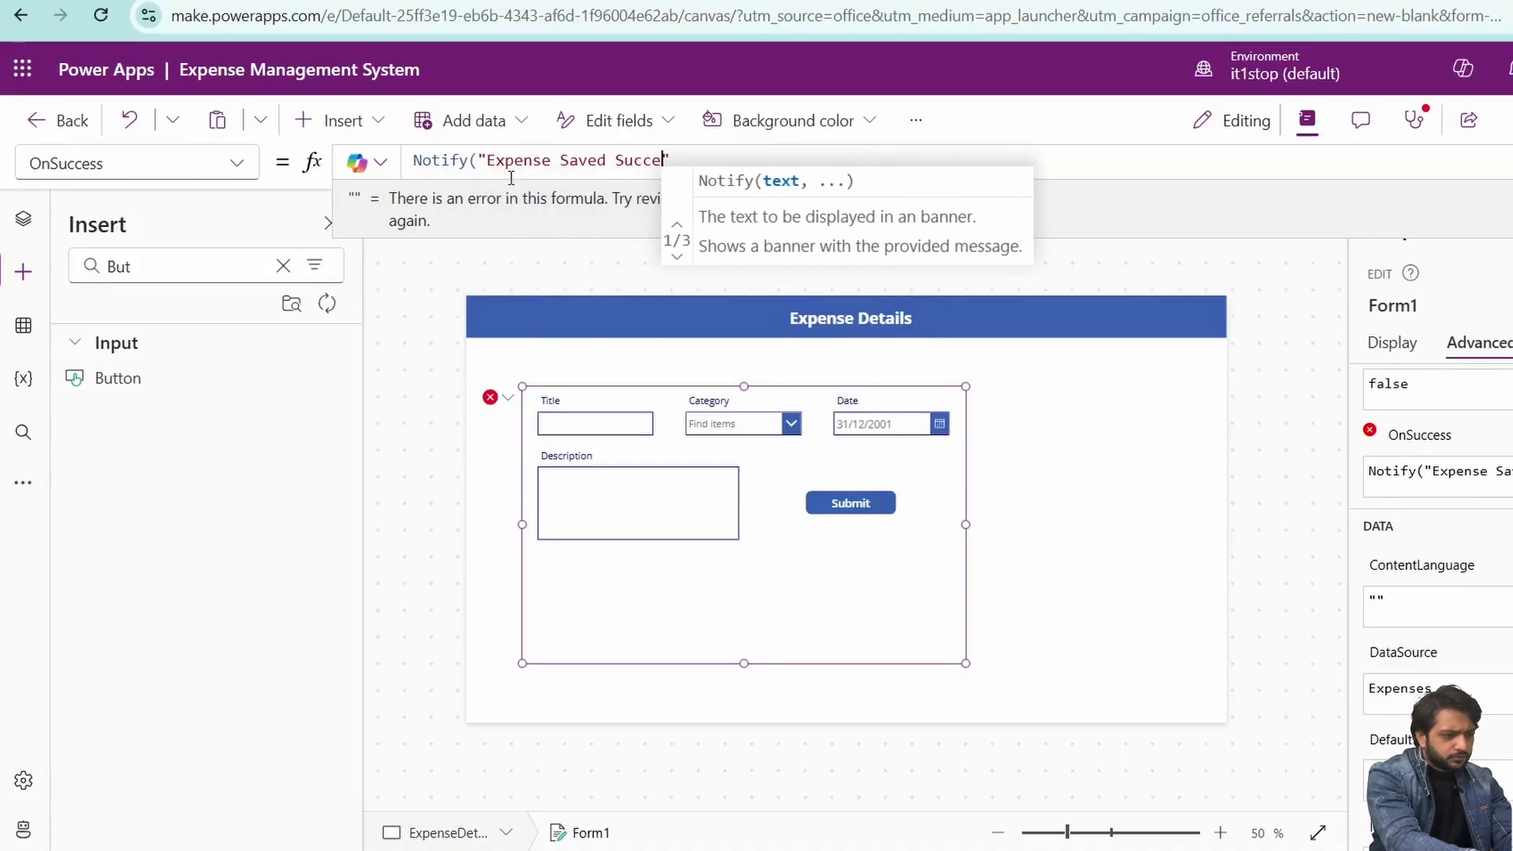
{"action": "key", "text": "Down"}
{"action": "key", "text": "Down"}
{"action": "key", "text": "Tab"}
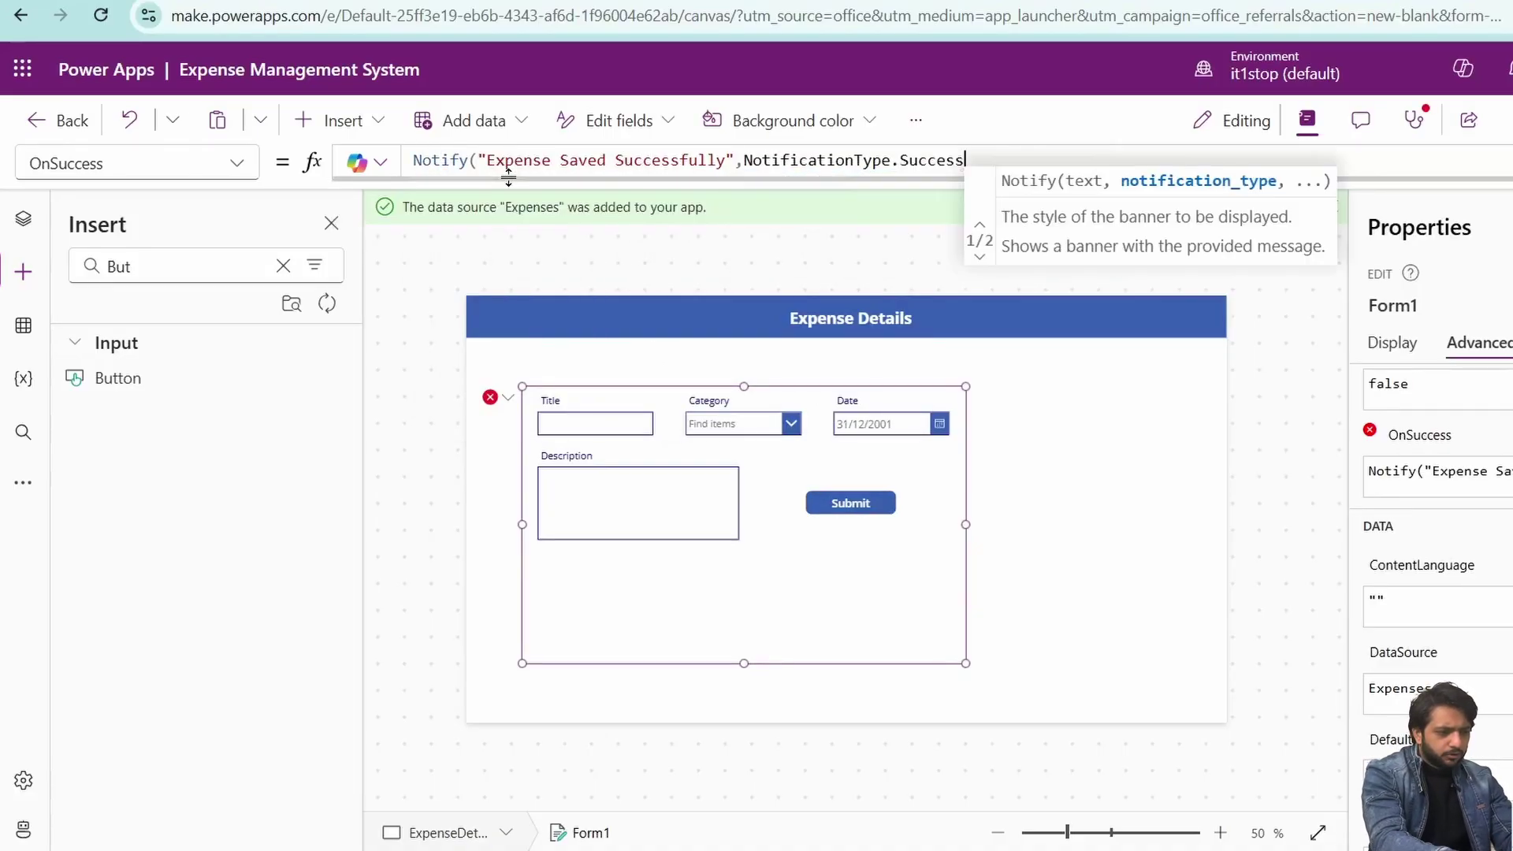
{"action": "type", "text": ",1000)"}
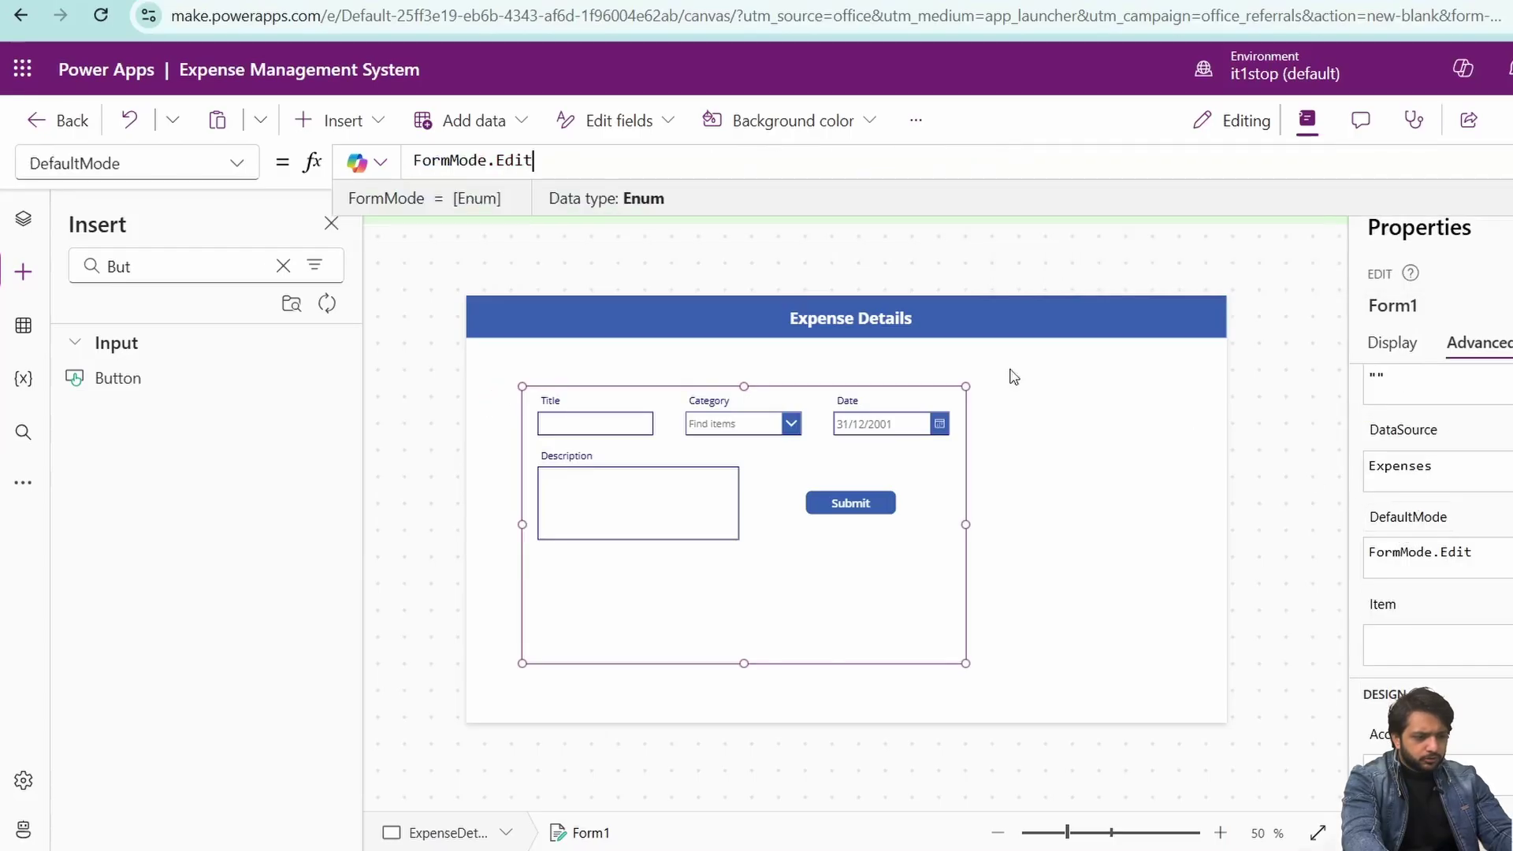
Step: Set the form's DefaultMode formula to If(varform="New",FormMode.New,varform="Edit",FormMode.Edit)
{"action": "left_click", "coordinate": [415, 161]}
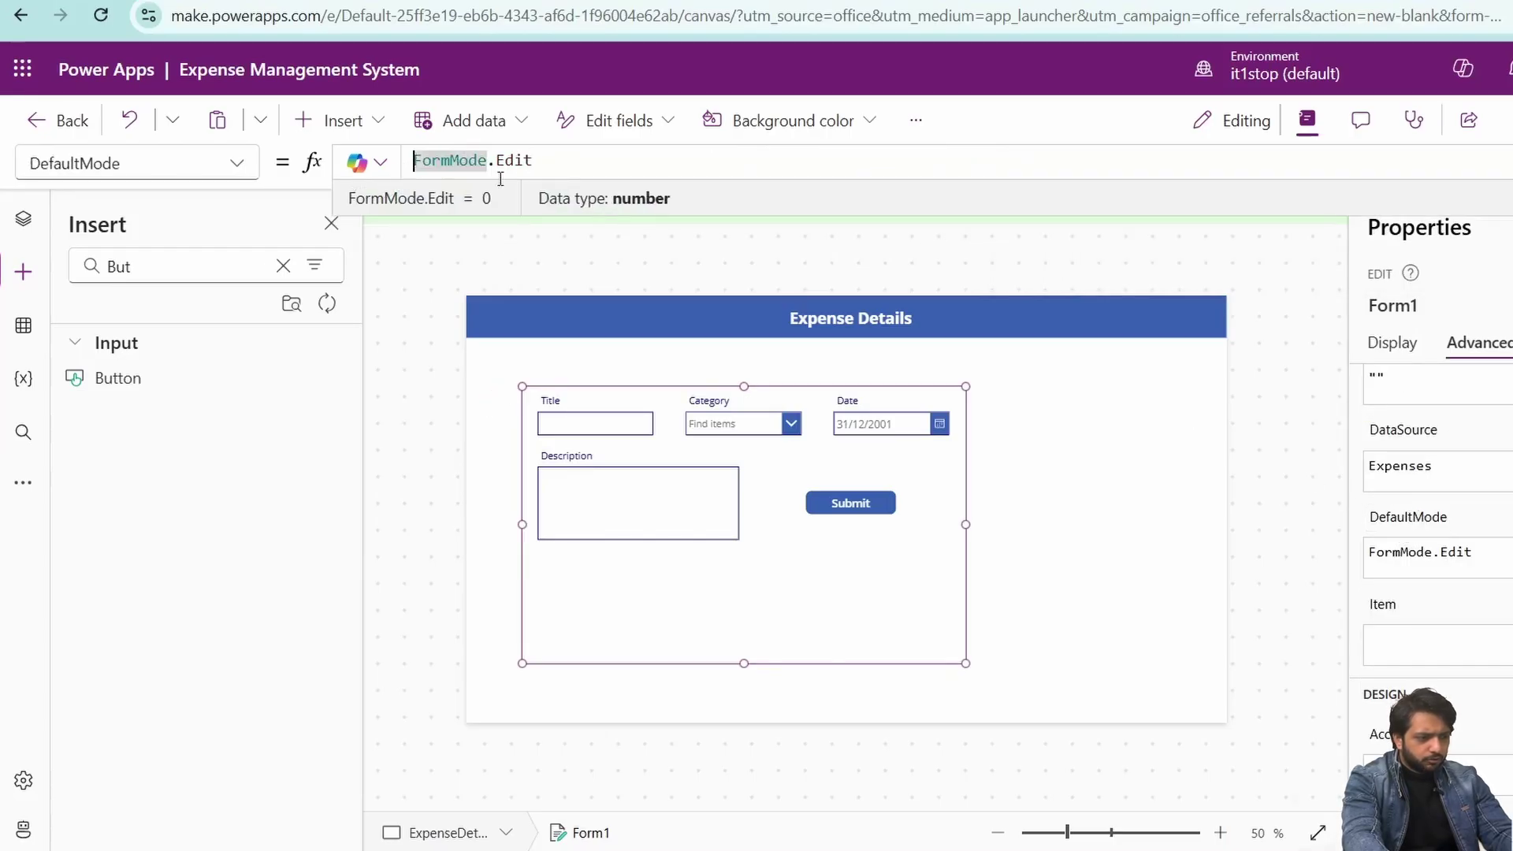
{"action": "type", "text": "if(varform,"}
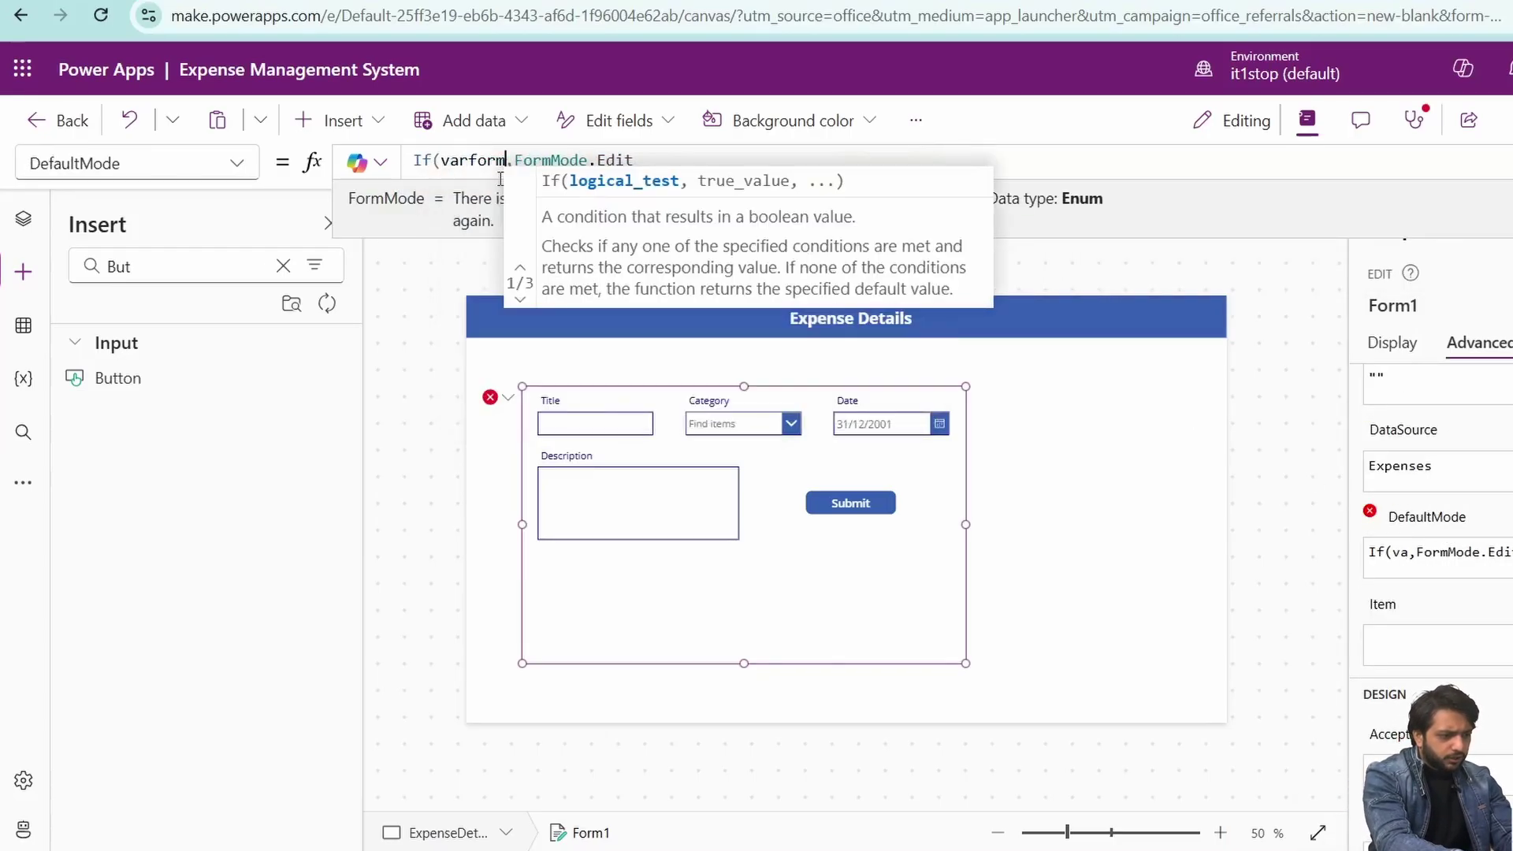
{"action": "key", "text": "Left"}
{"action": "type", "text": "=\"New"}
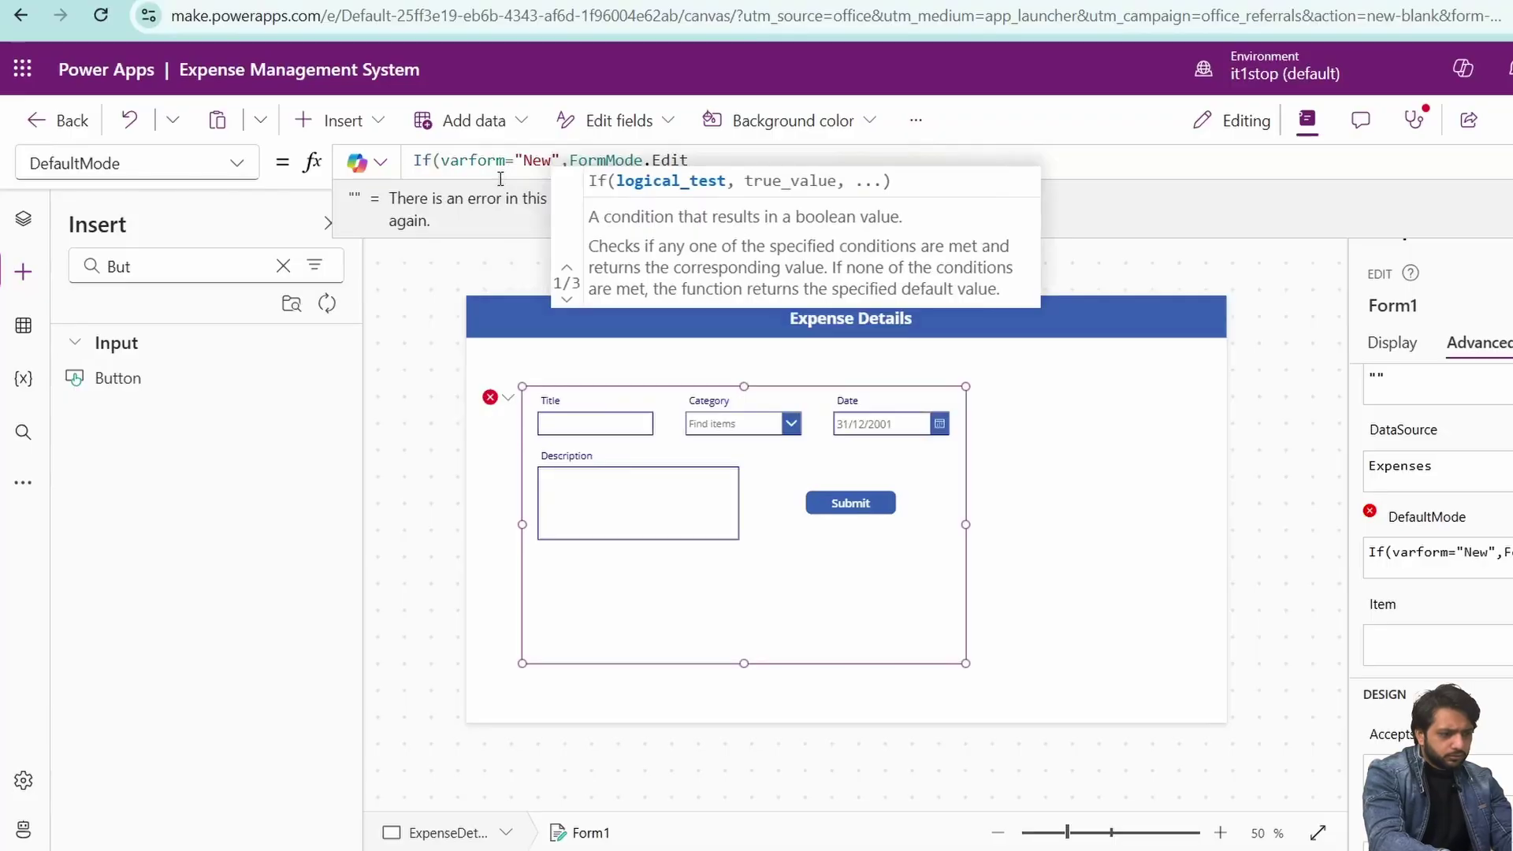
{"action": "type", "text": "\""}
{"action": "type", "text": ",FormMode.New,var"}
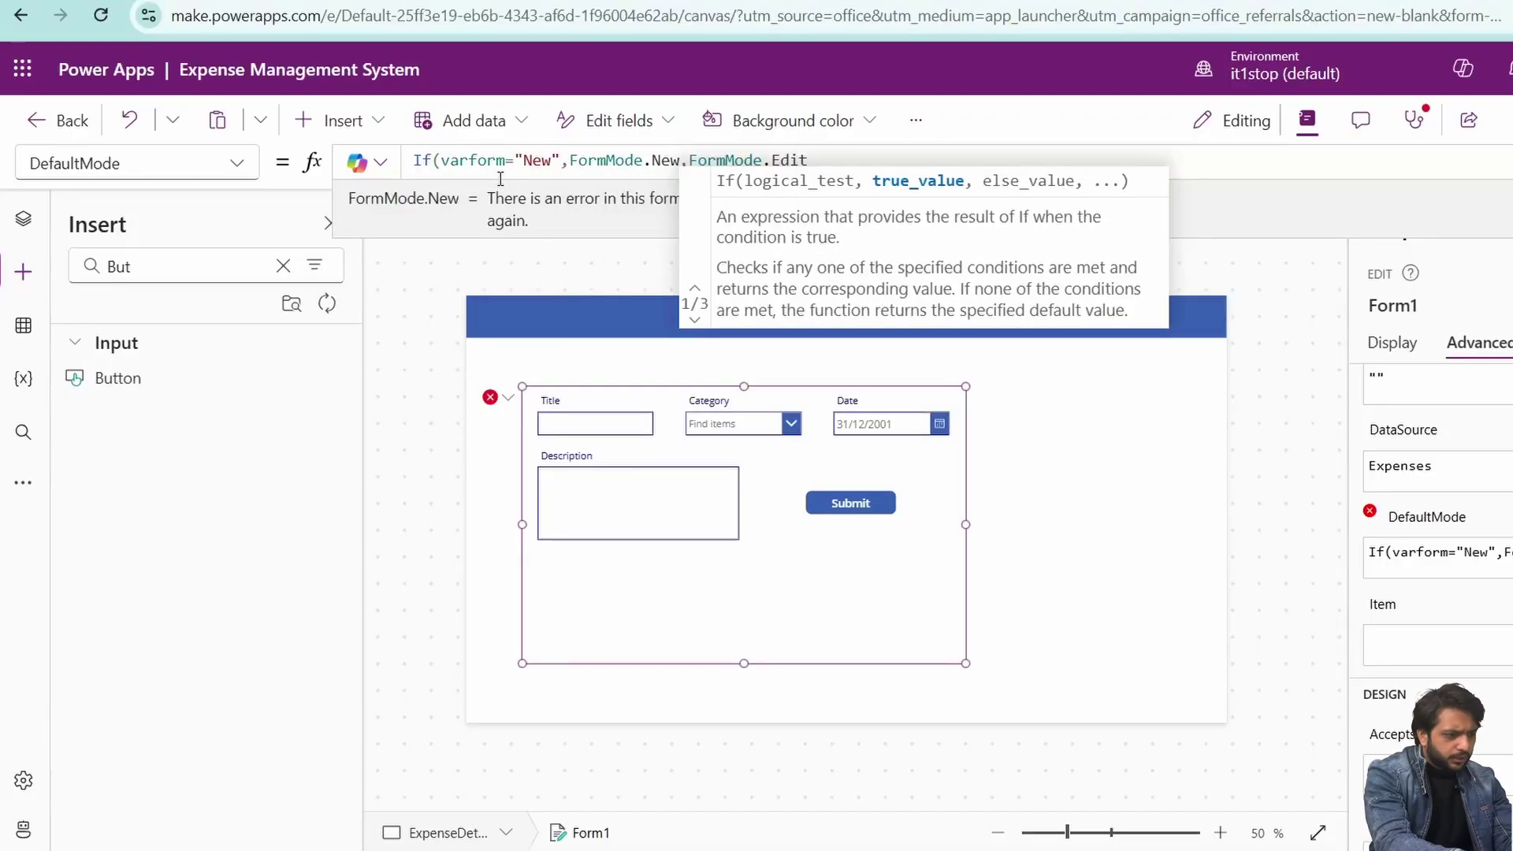
{"action": "type", "text": "form=\"Edit"}
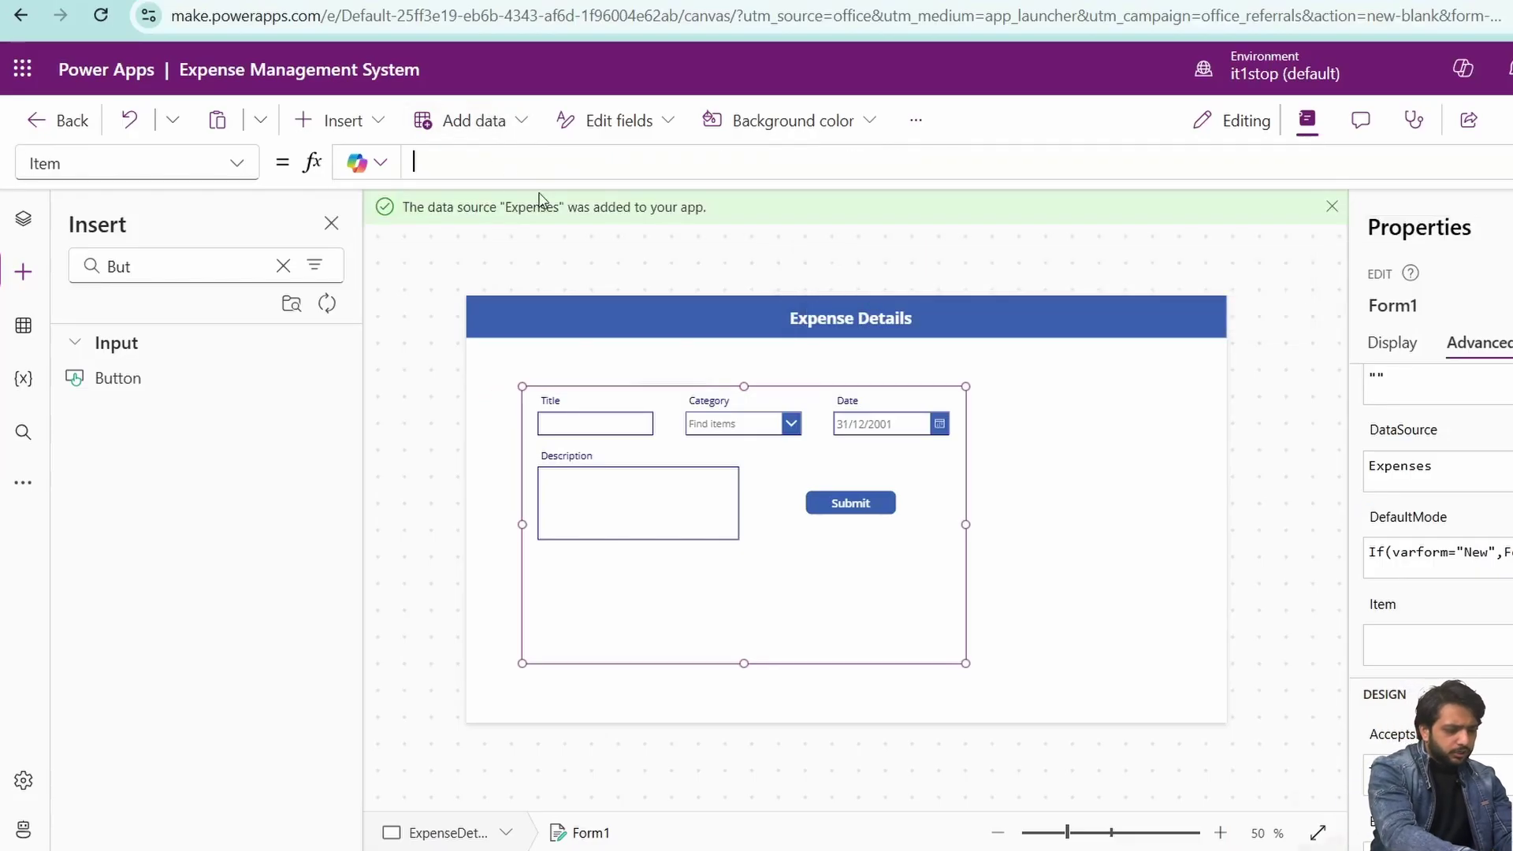
Step: Set the form's Item formula to LookUp(Expenses,ID=Gallery1.Selected.ID)
{"action": "type", "text": "LookUp("}
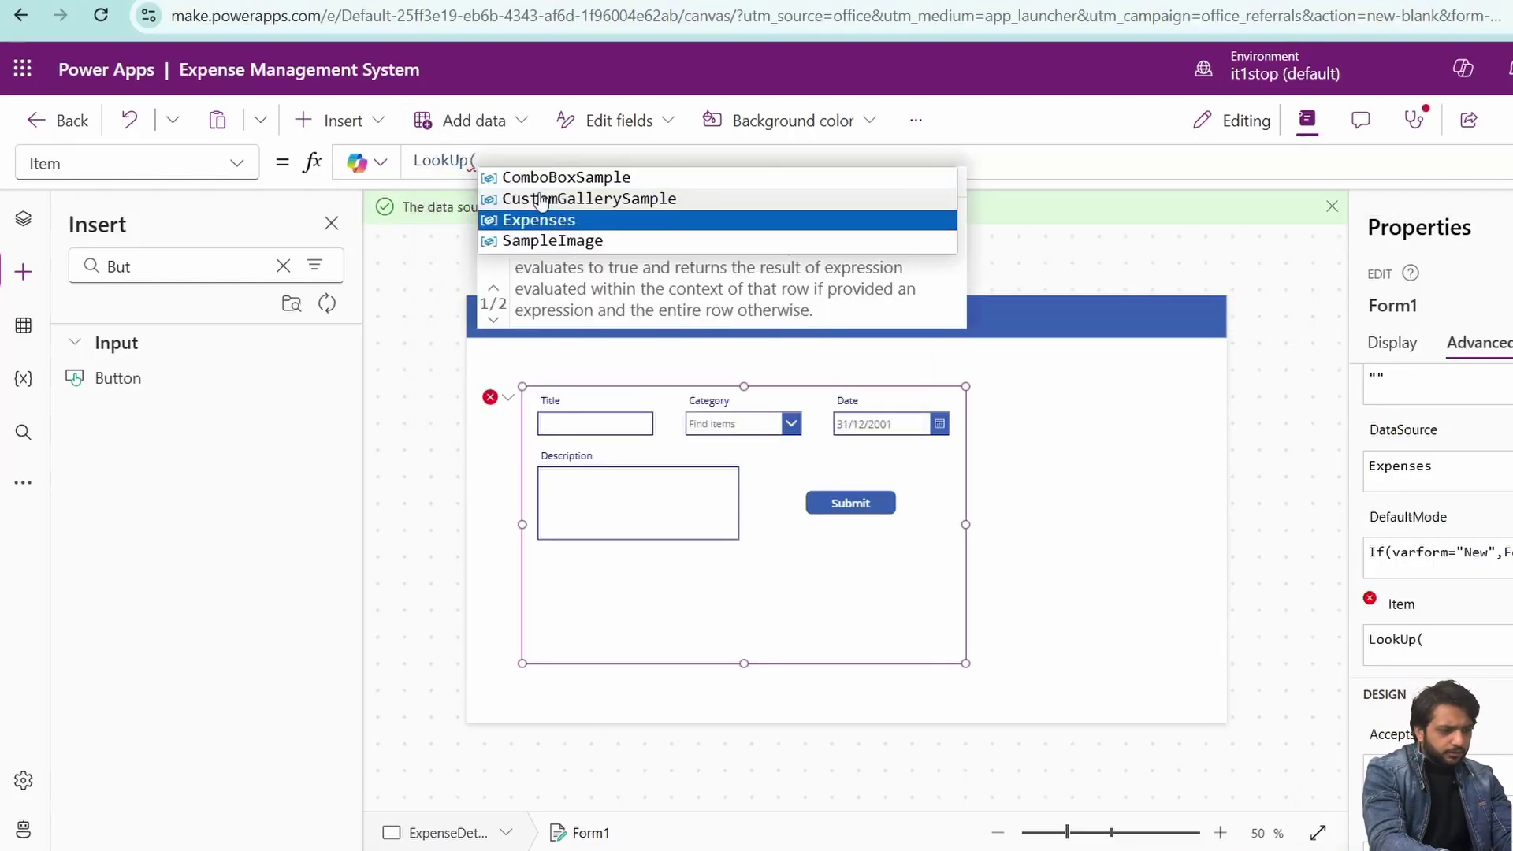
{"action": "key", "text": "Tab"}
{"action": "type", "text": ",ID"}
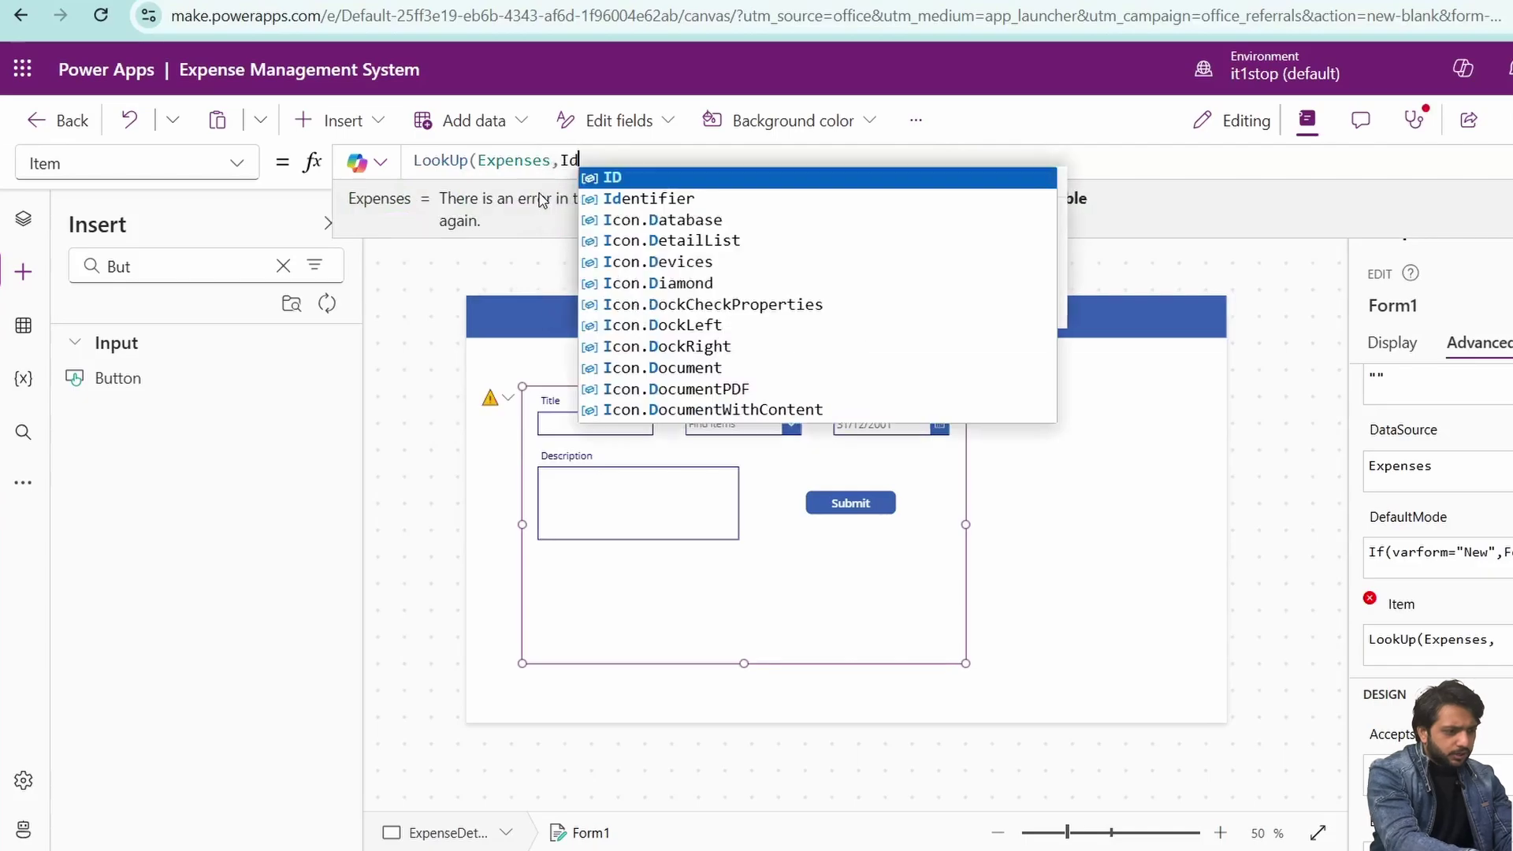
{"action": "type", "text": "=Gallery1.Selected."}
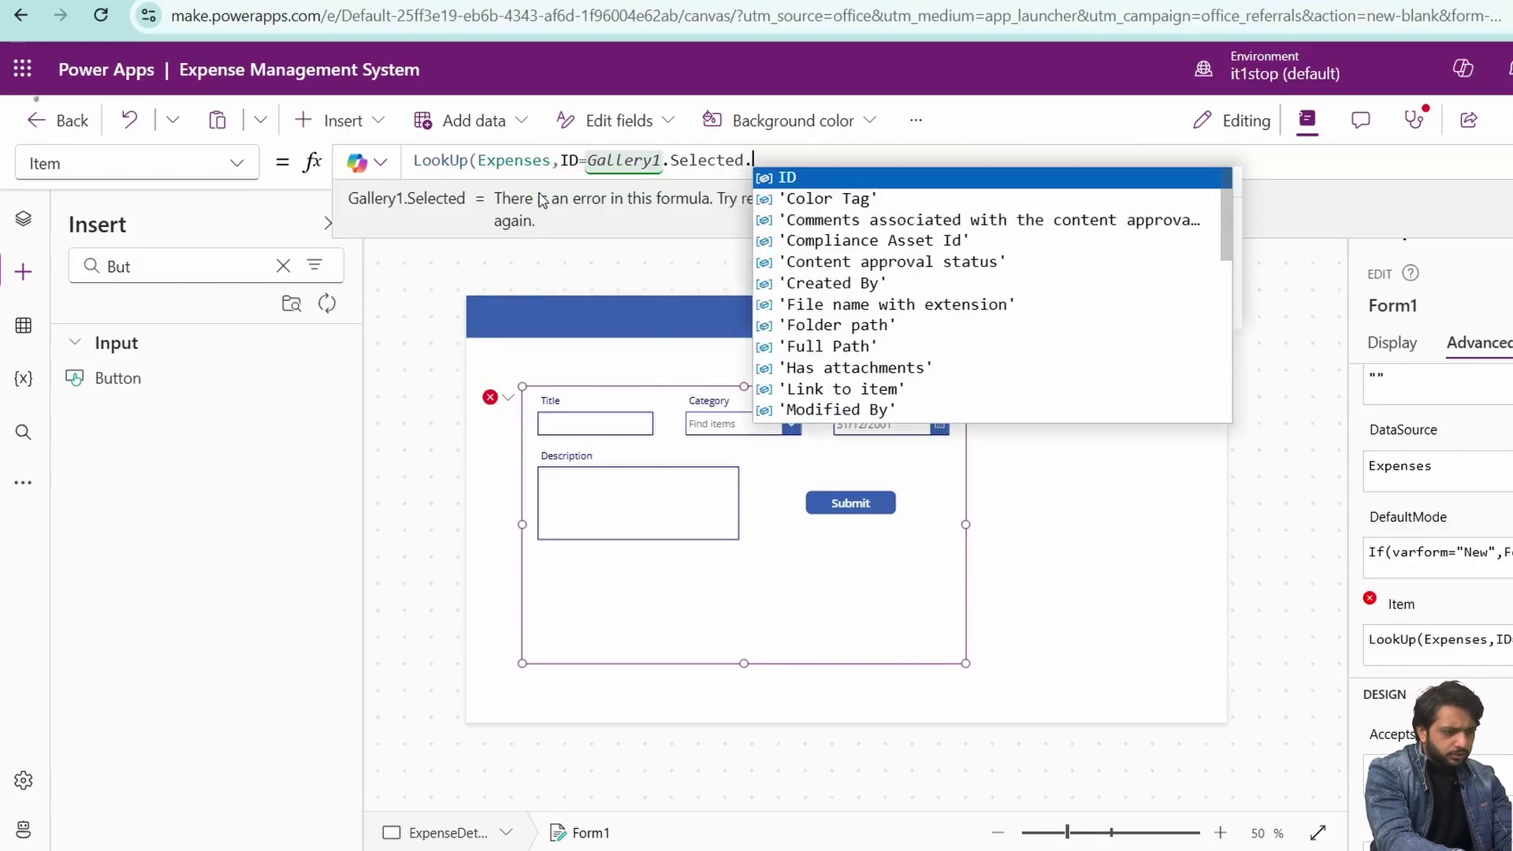
{"action": "key", "text": "Tab"}
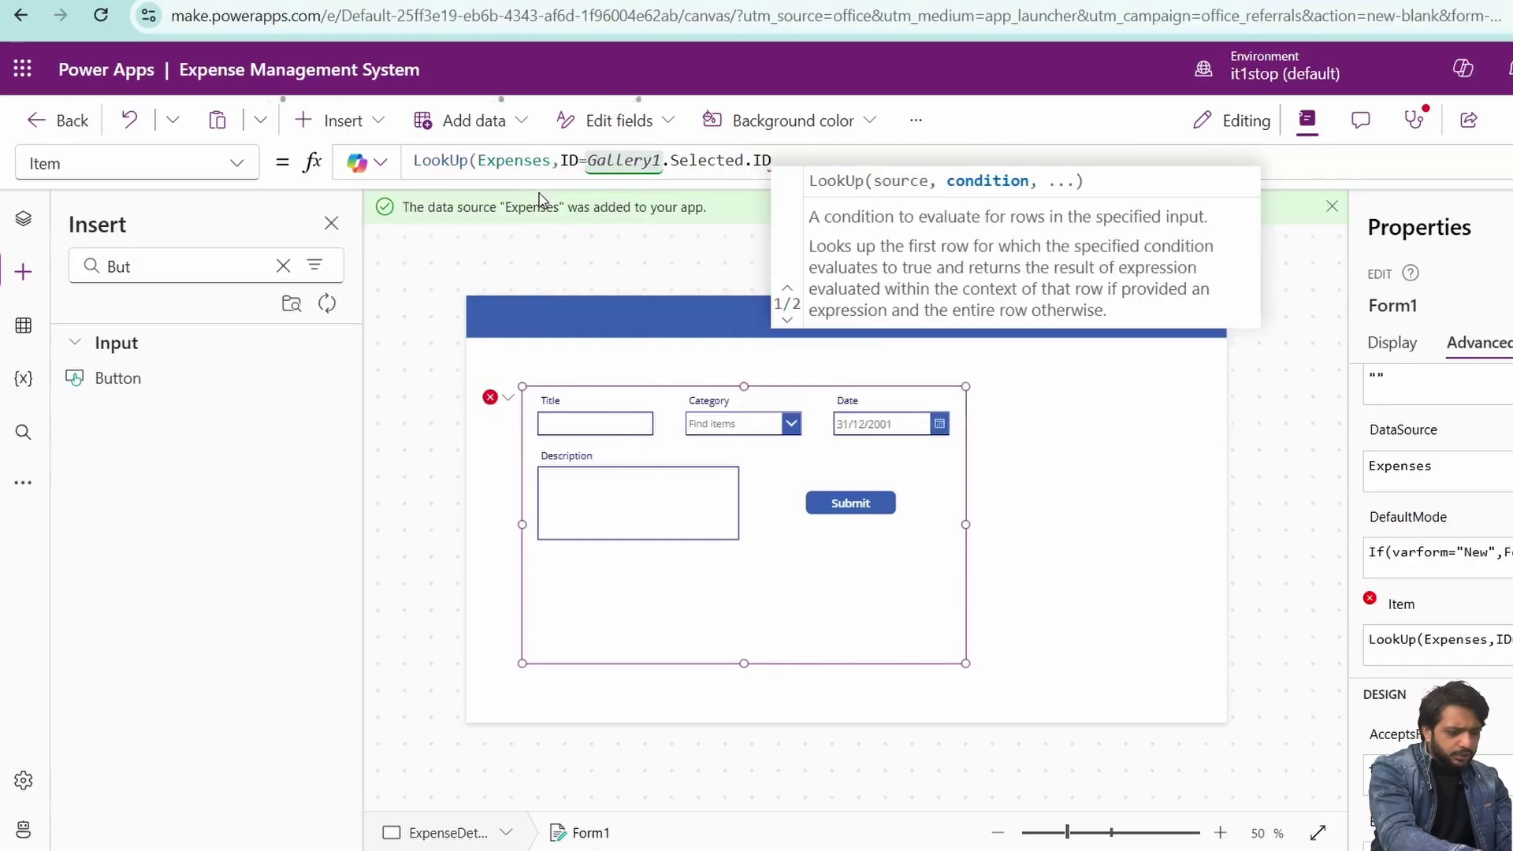
{"action": "type", "text": ")"}
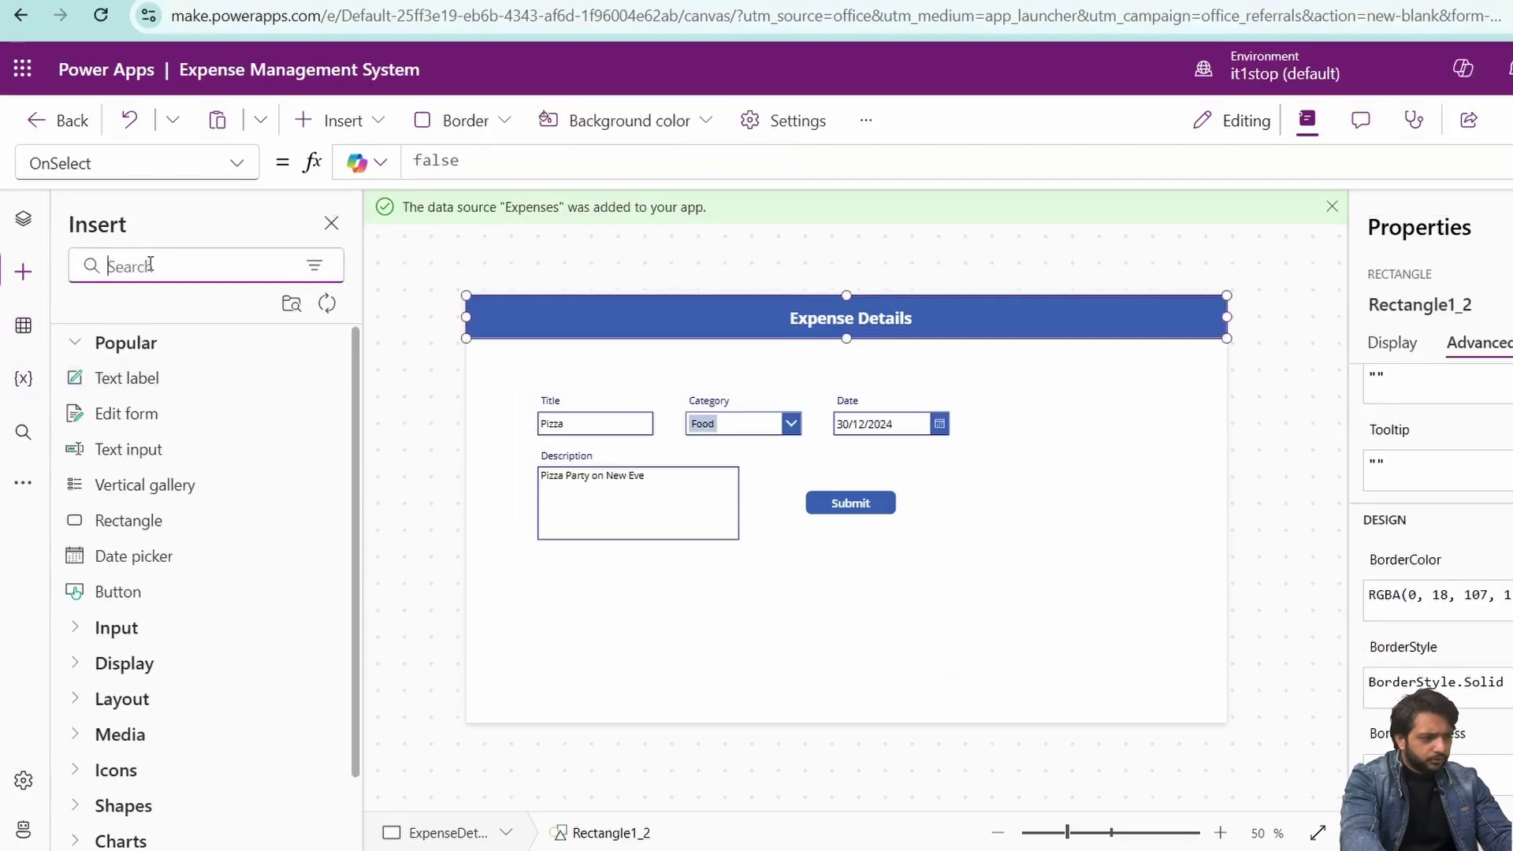
Step: Insert a Back arrow icon at the header bar's left end and set its OnSelect formula to Navigate(ExpenseDashboard);
{"action": "type", "text": "back"}
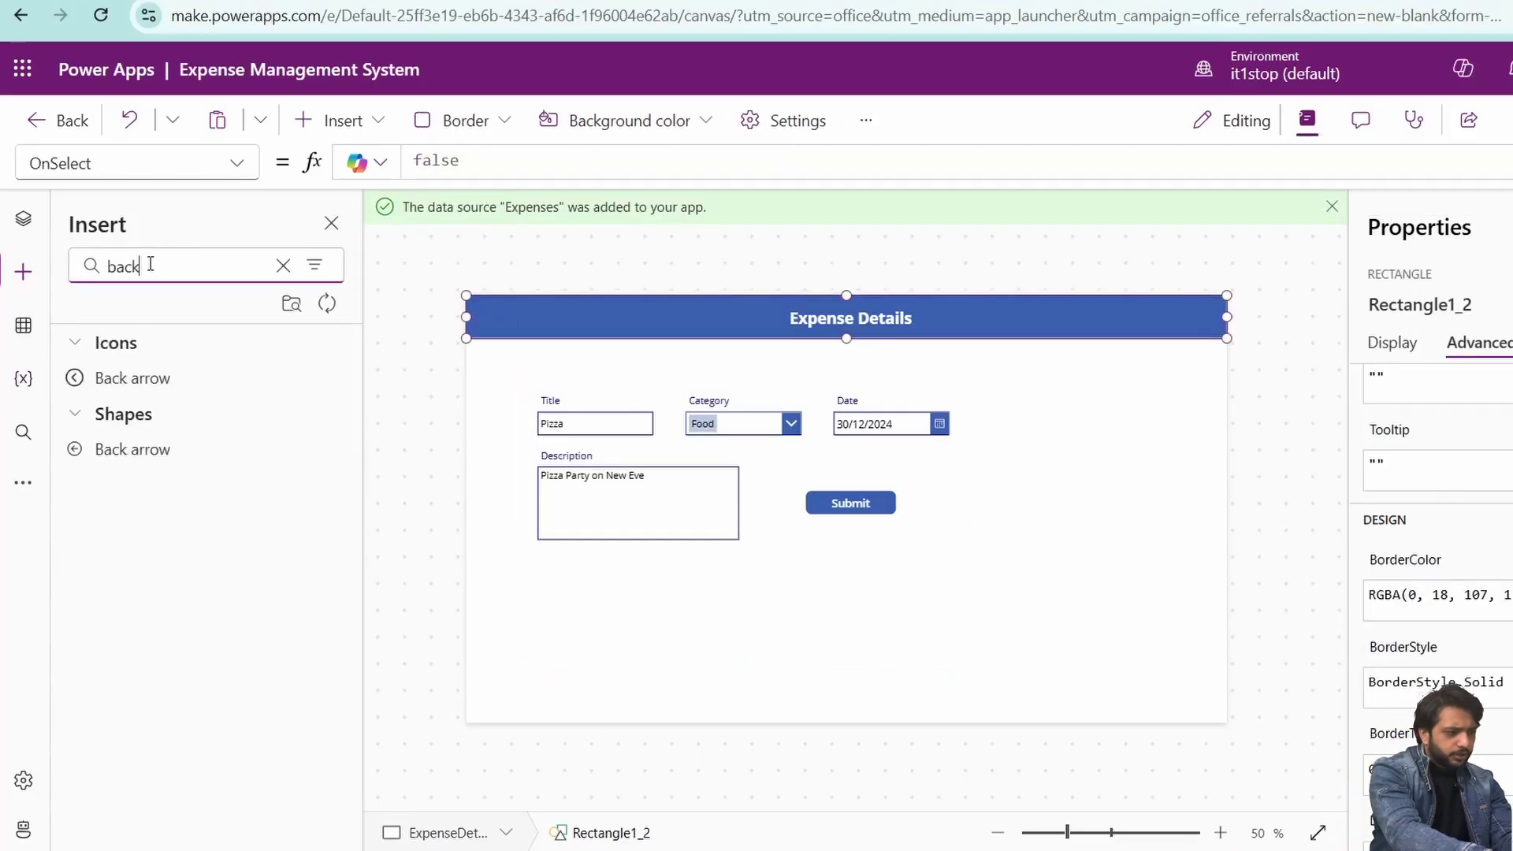
{"action": "left_click", "coordinate": [132, 377]}
{"action": "double_click", "coordinate": [420, 157]}
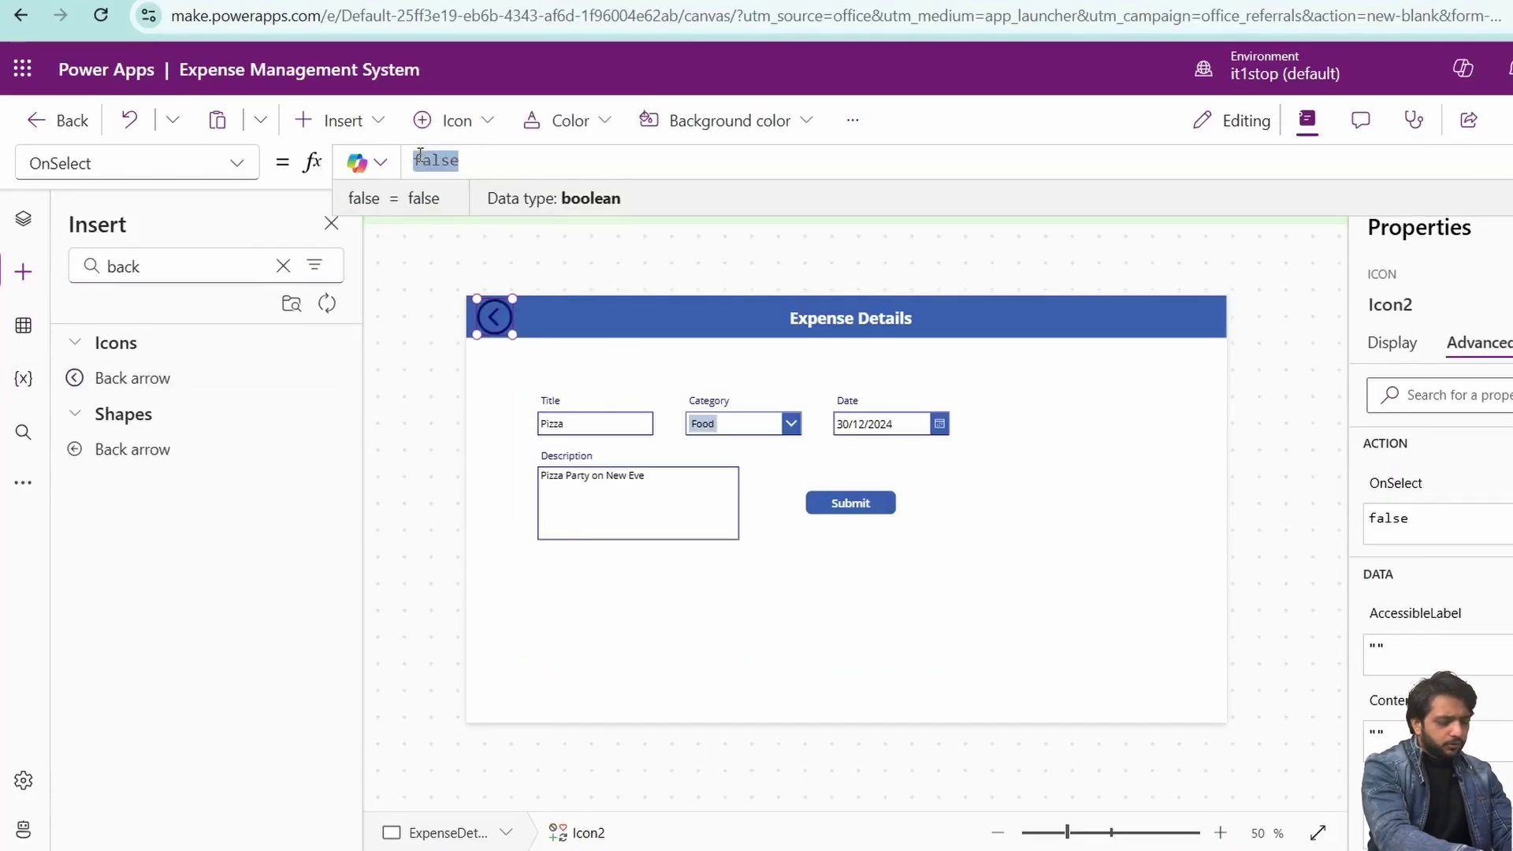
{"action": "type", "text": "Navigate("}
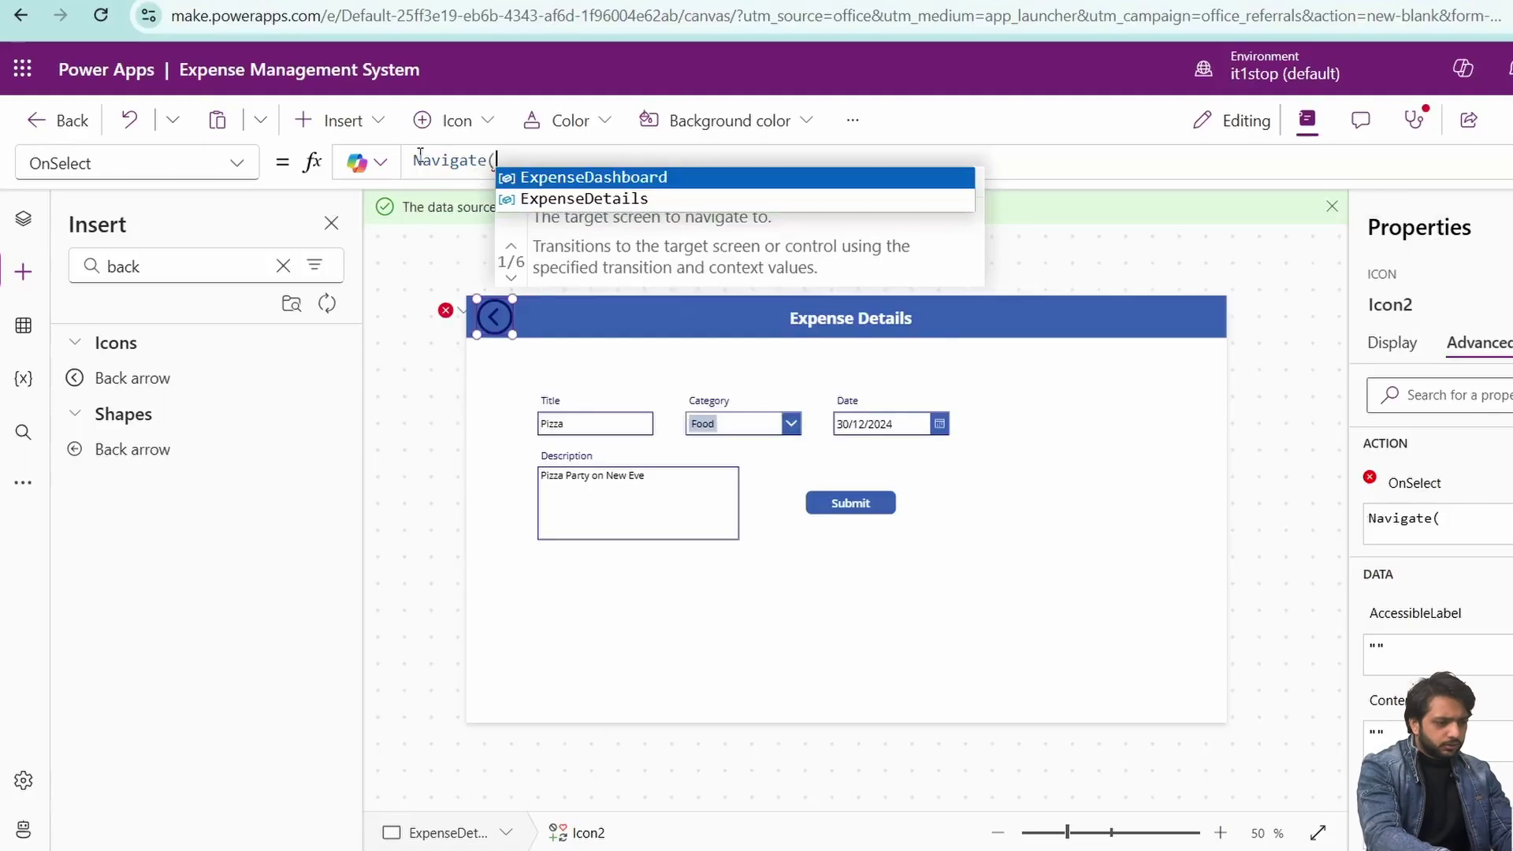
{"action": "key", "text": "Tab"}
{"action": "type", "text": ");"}
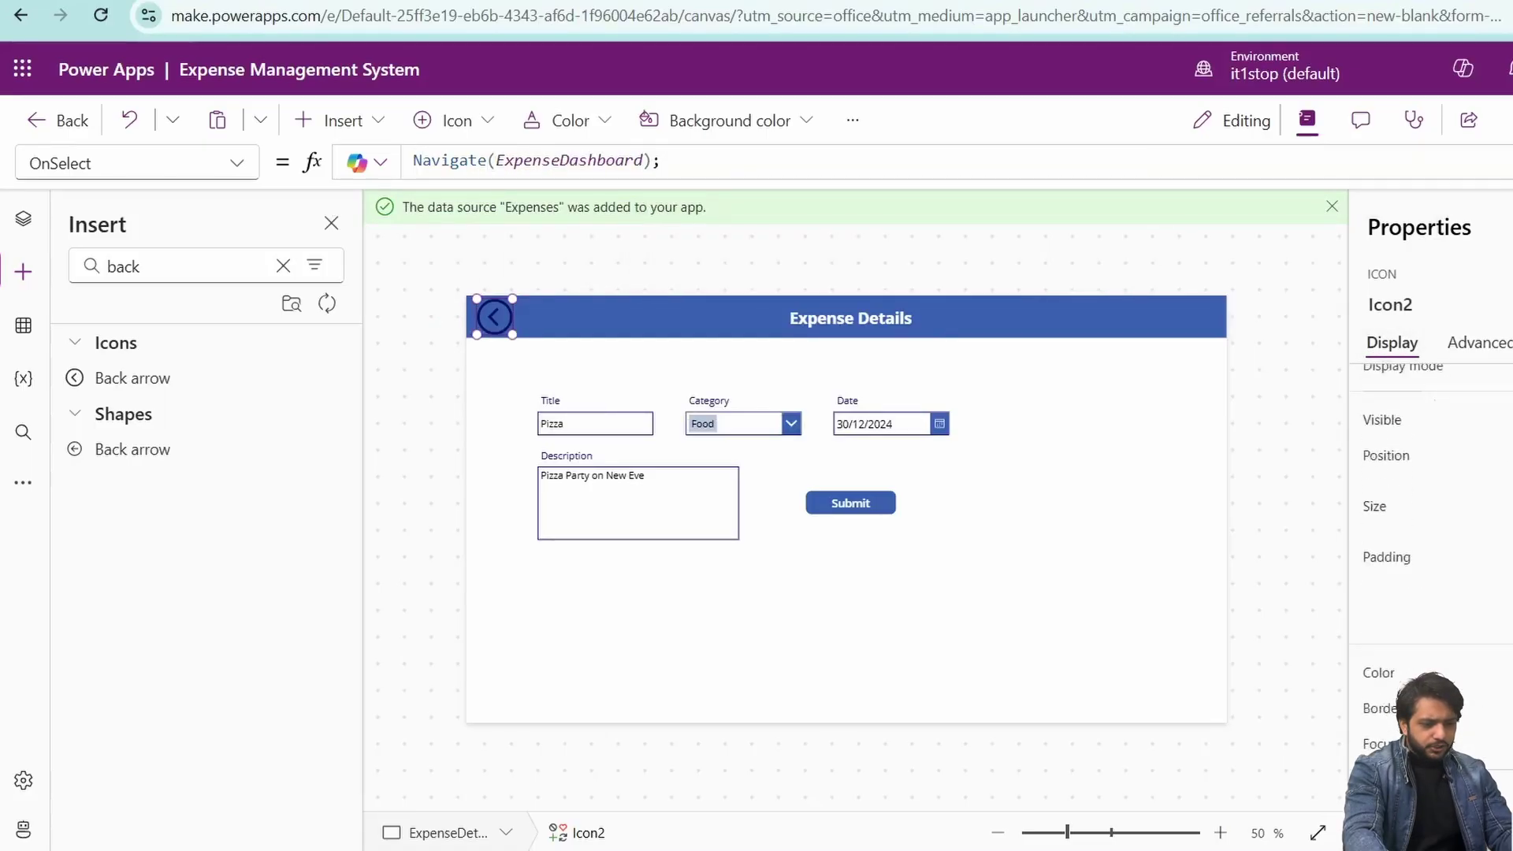
Step: Change the back arrow icon's colour to white and select the Submit button
{"action": "left_click", "coordinate": [1506, 565]}
{"action": "left_click", "coordinate": [1229, 731]}
{"action": "left_click", "coordinate": [849, 504]}
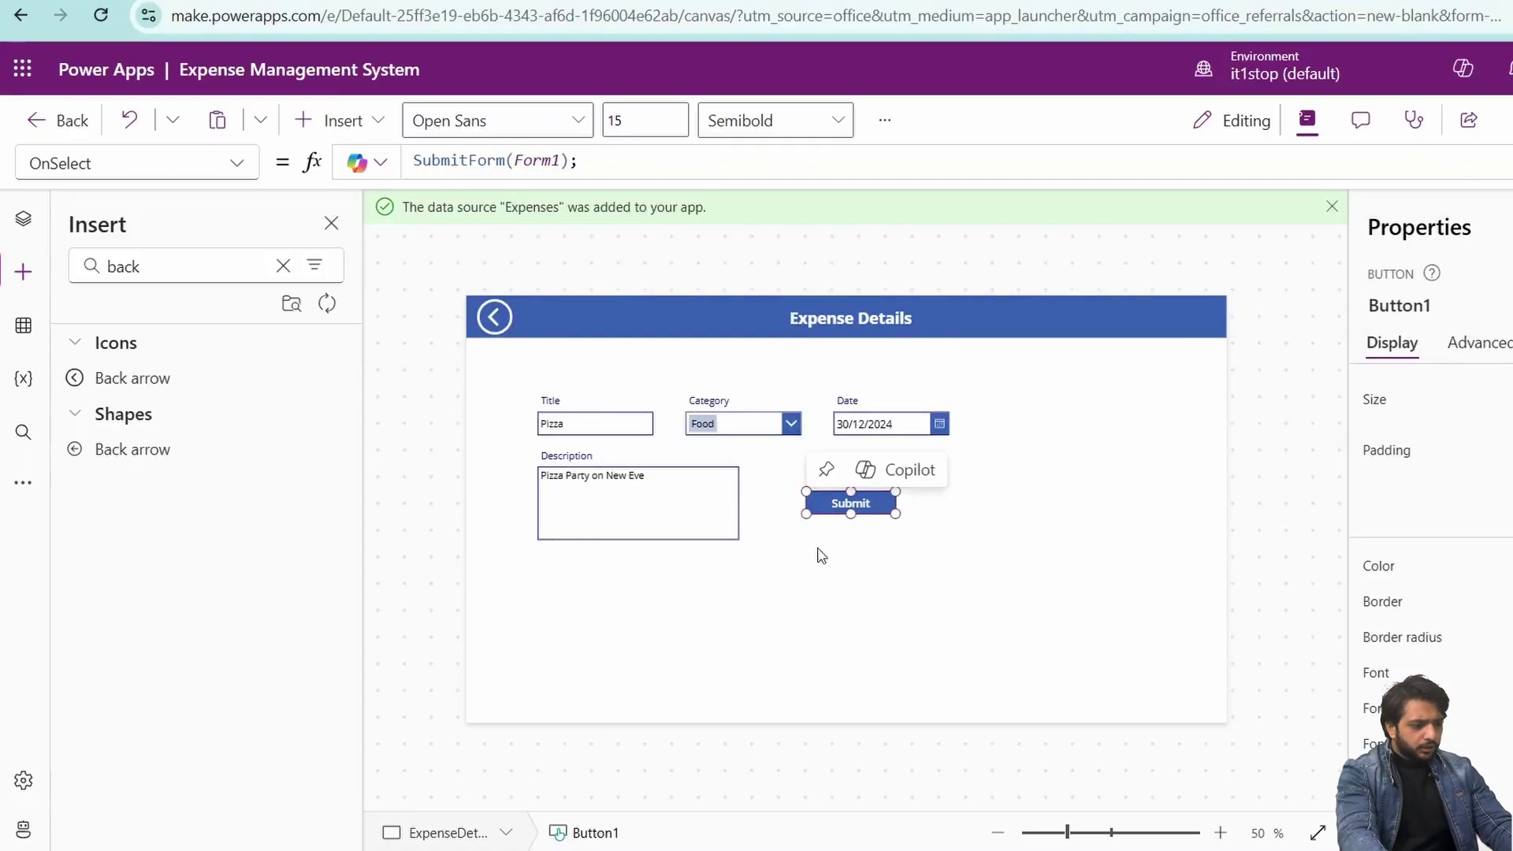
Step: Switch to the SharePoint Expenses list and add a Number column named Amount with the $ number symbol
{"action": "left_click", "coordinate": [813, 551]}
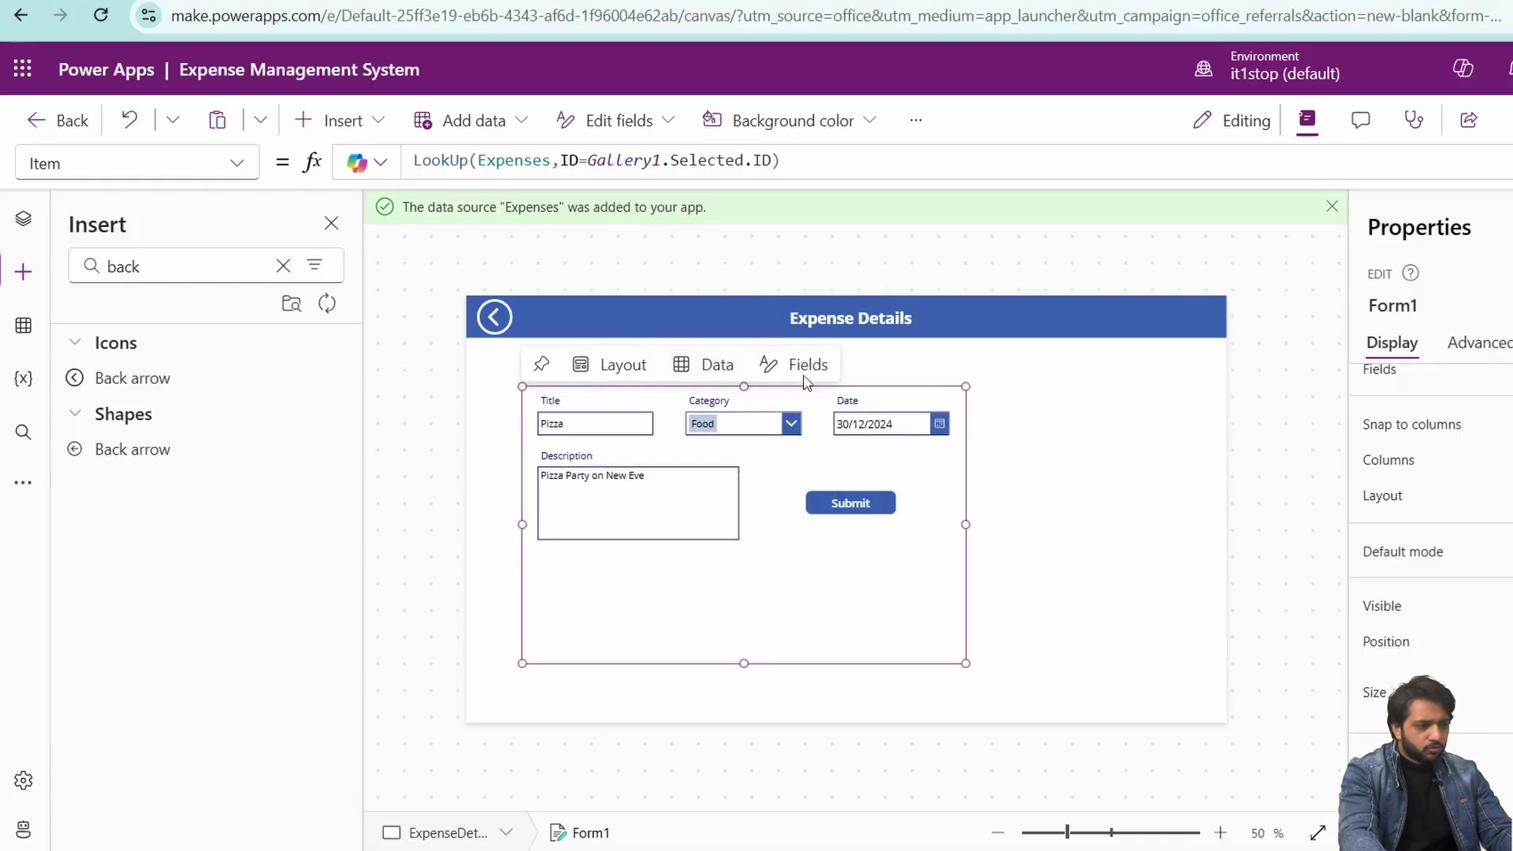
{"action": "key", "text": "ctrl+Tab"}
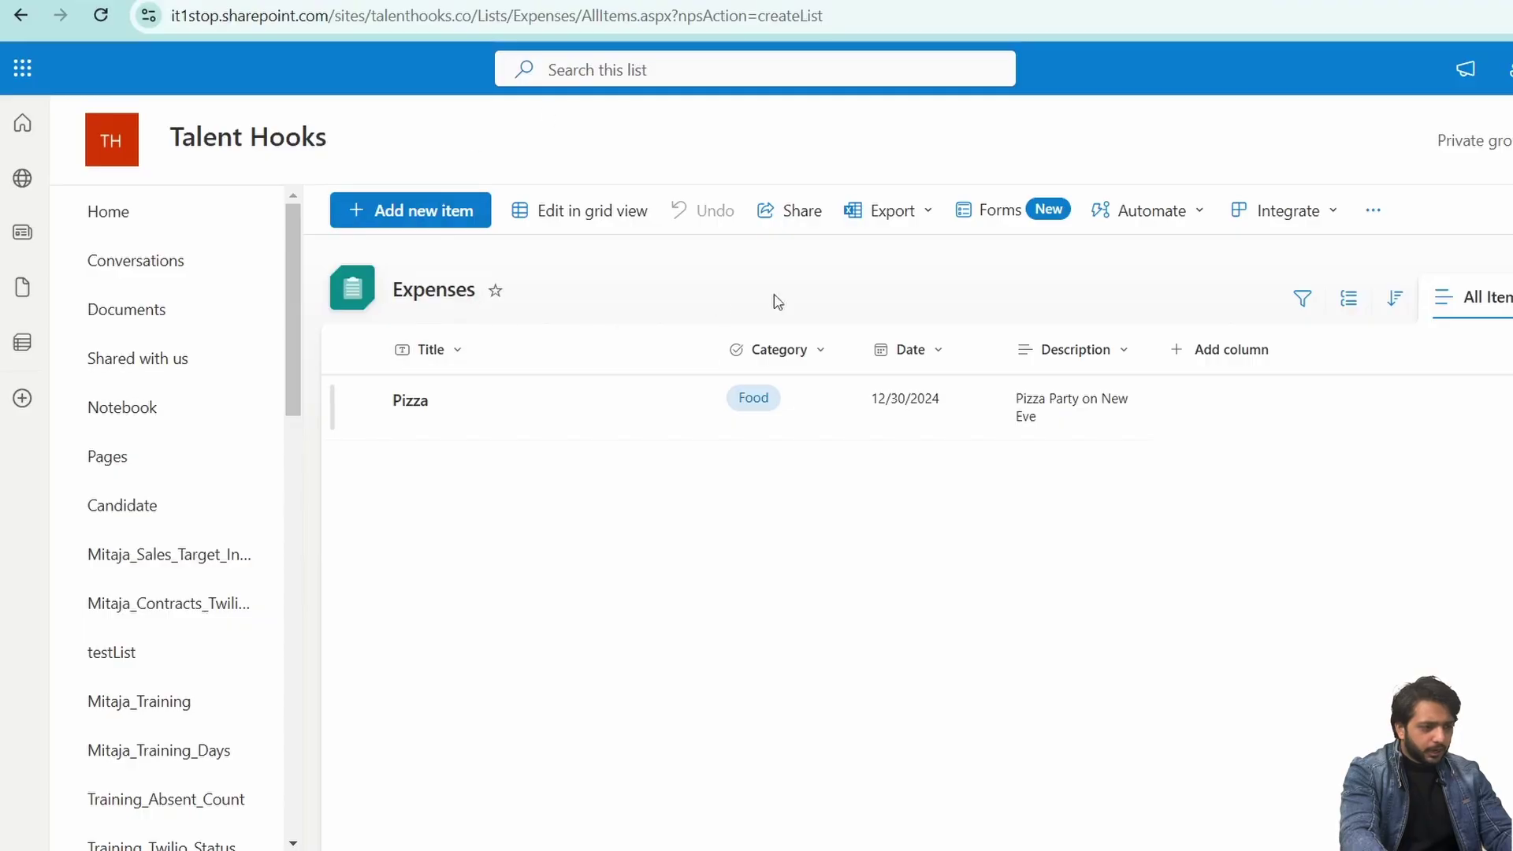
{"action": "left_click", "coordinate": [1257, 347]}
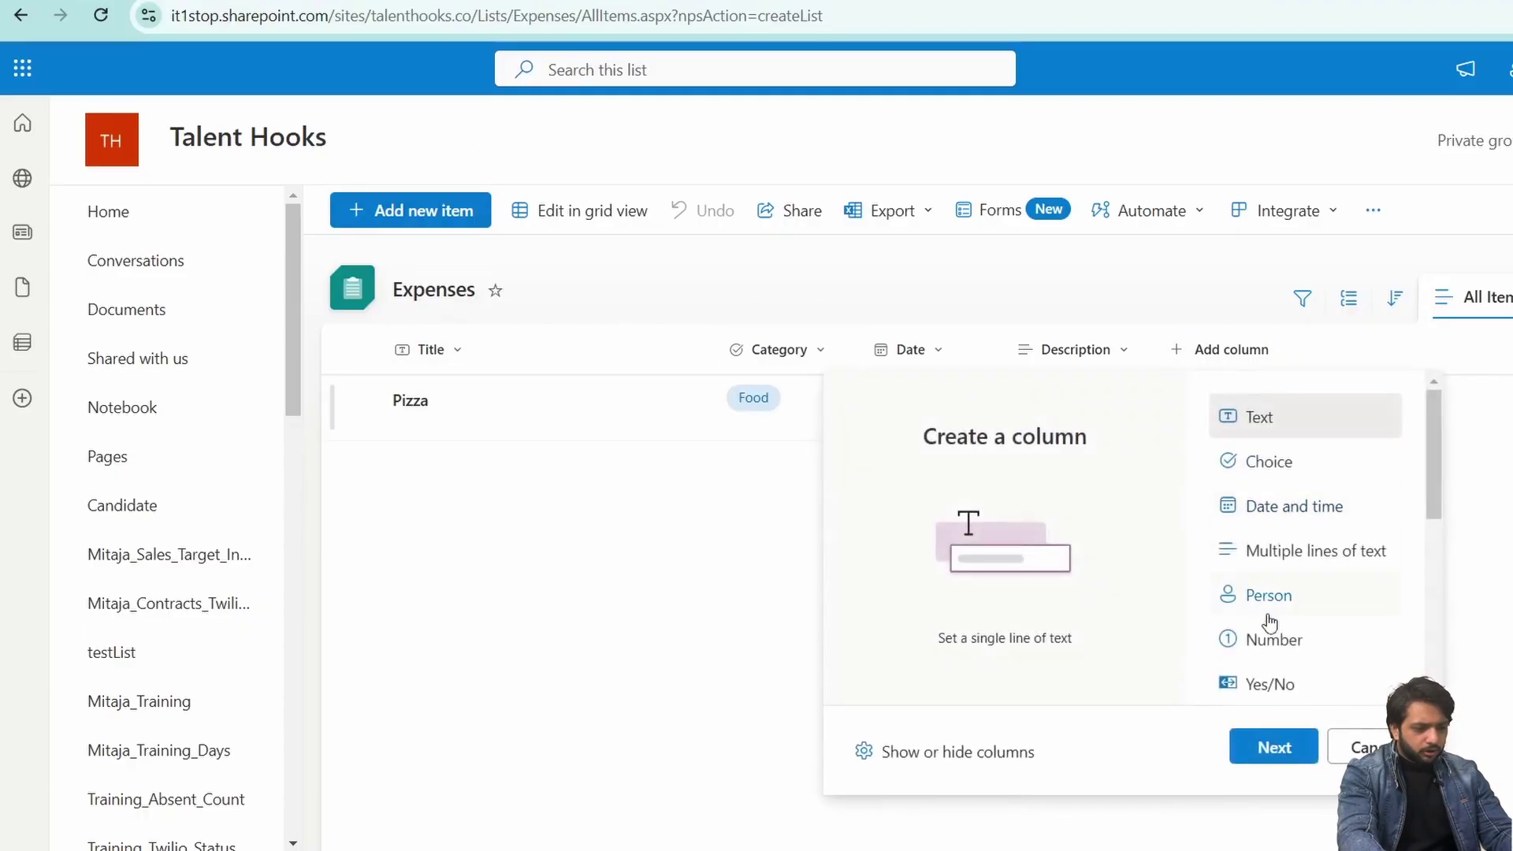
{"action": "left_click", "coordinate": [1266, 638]}
{"action": "left_click", "coordinate": [1271, 746]}
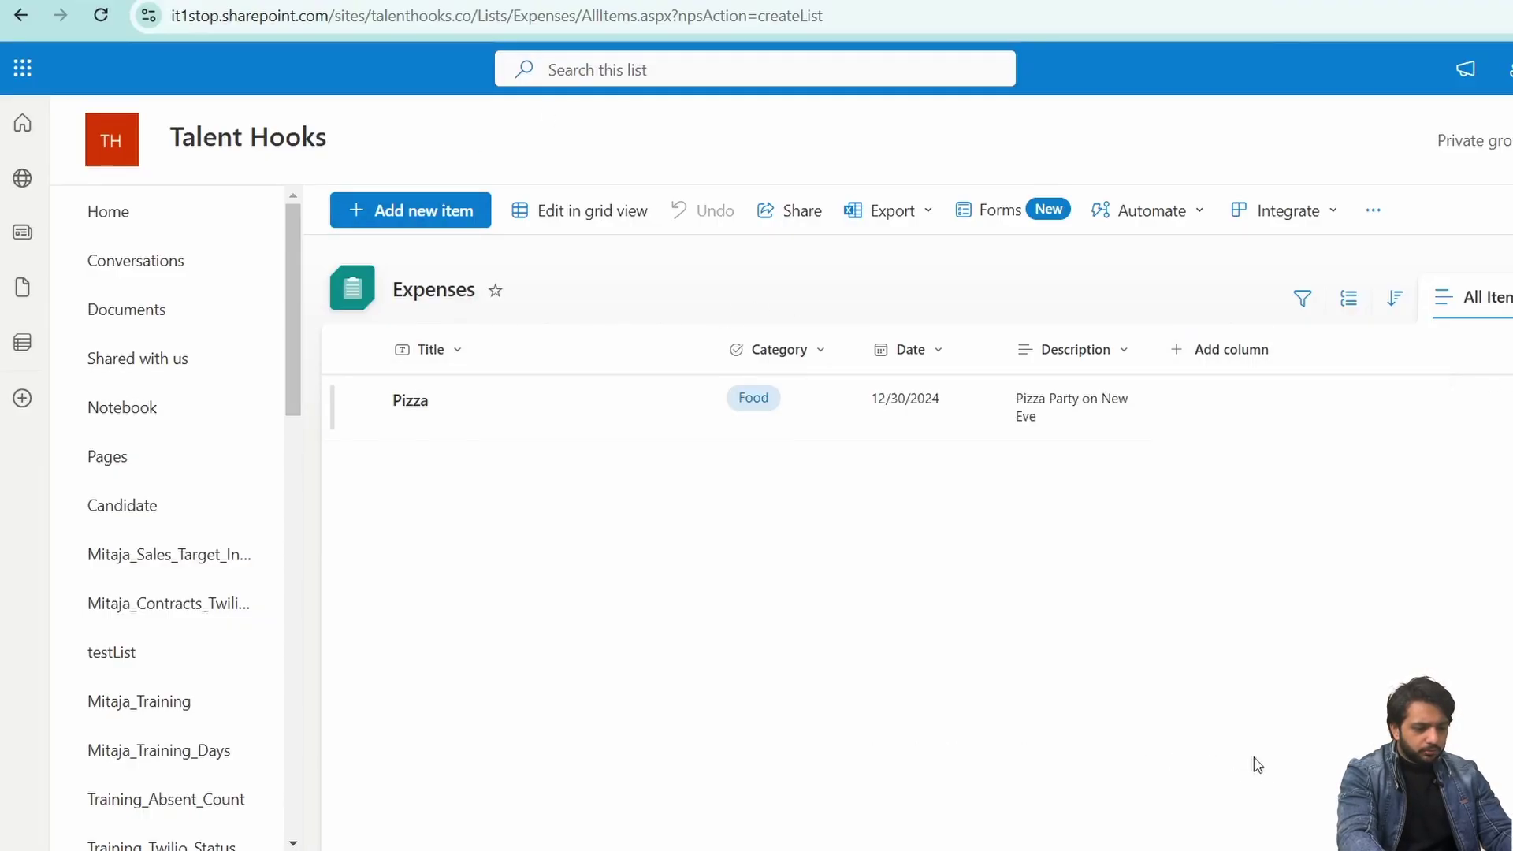
{"action": "type", "text": "Amount"}
{"action": "left_click", "coordinate": [1231, 493]}
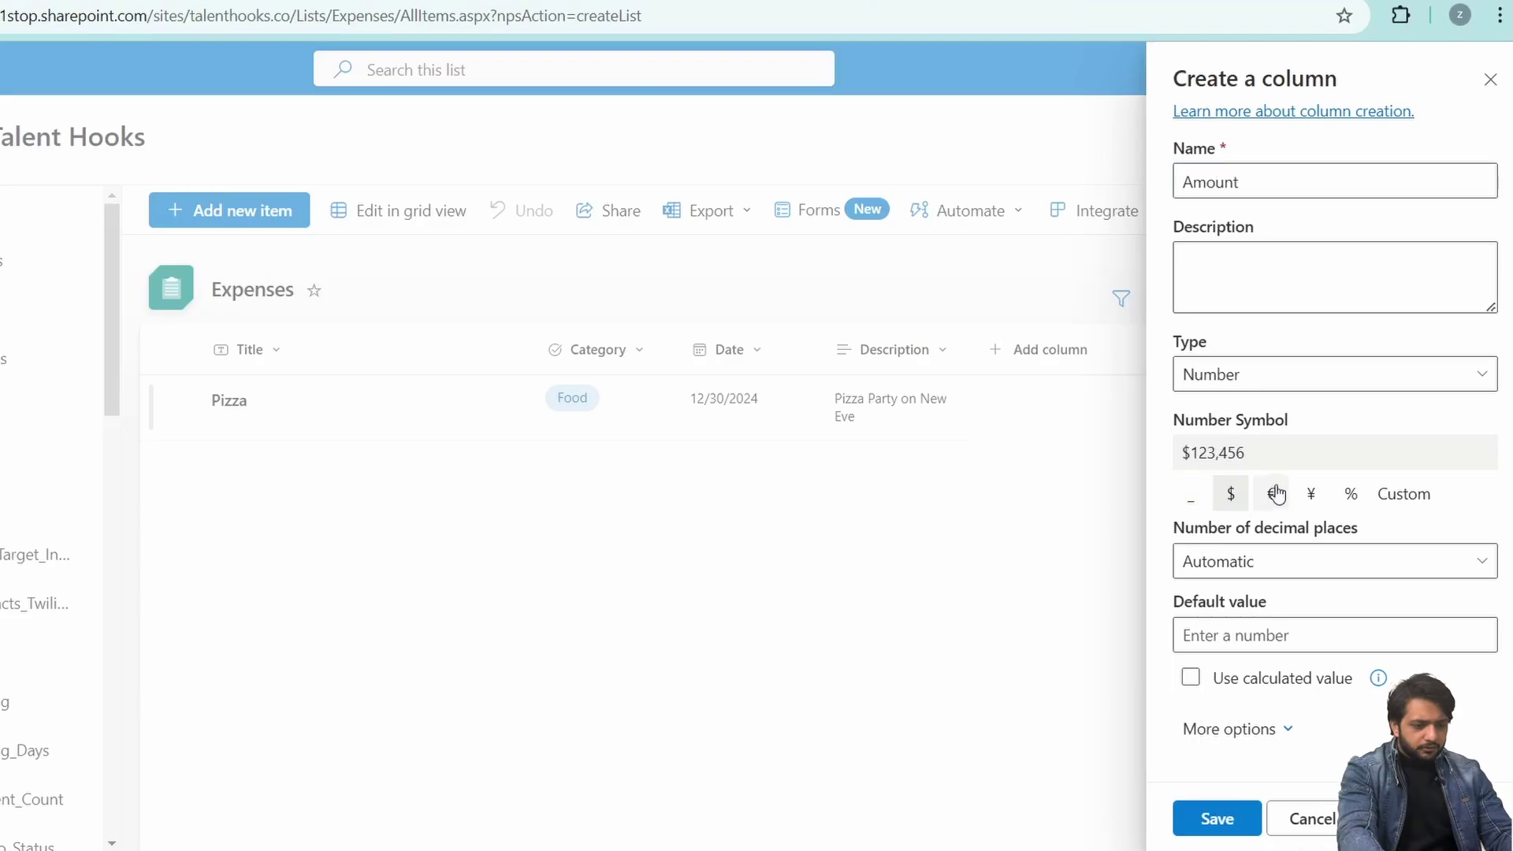
{"action": "left_click", "coordinate": [1203, 804]}
{"action": "left_click", "coordinate": [1057, 412]}
{"action": "left_click", "coordinate": [1027, 410]}
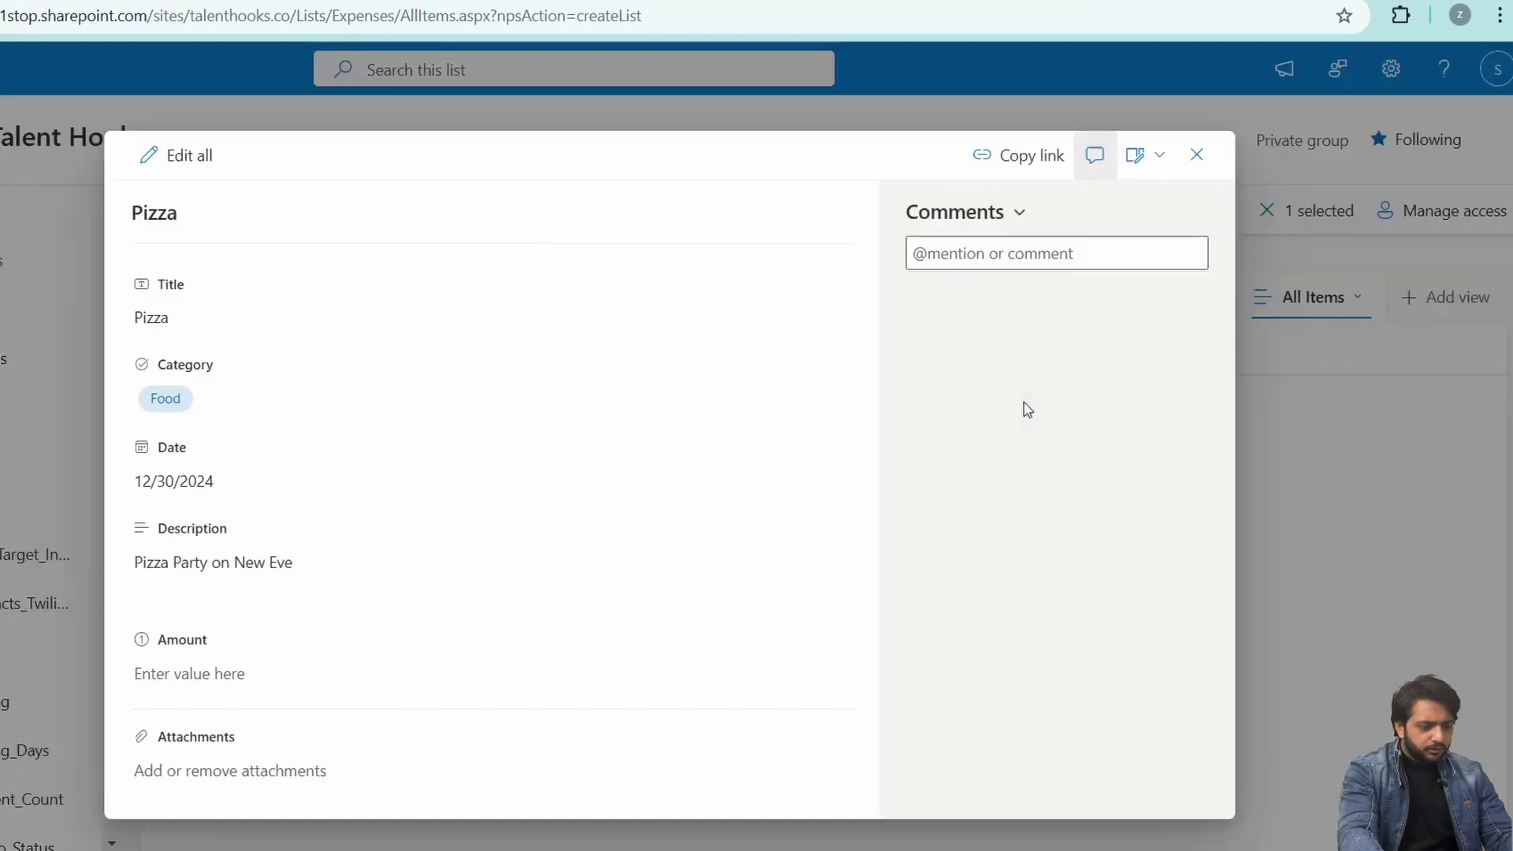
{"action": "left_click", "coordinate": [244, 658]}
{"action": "key", "text": "Escape"}
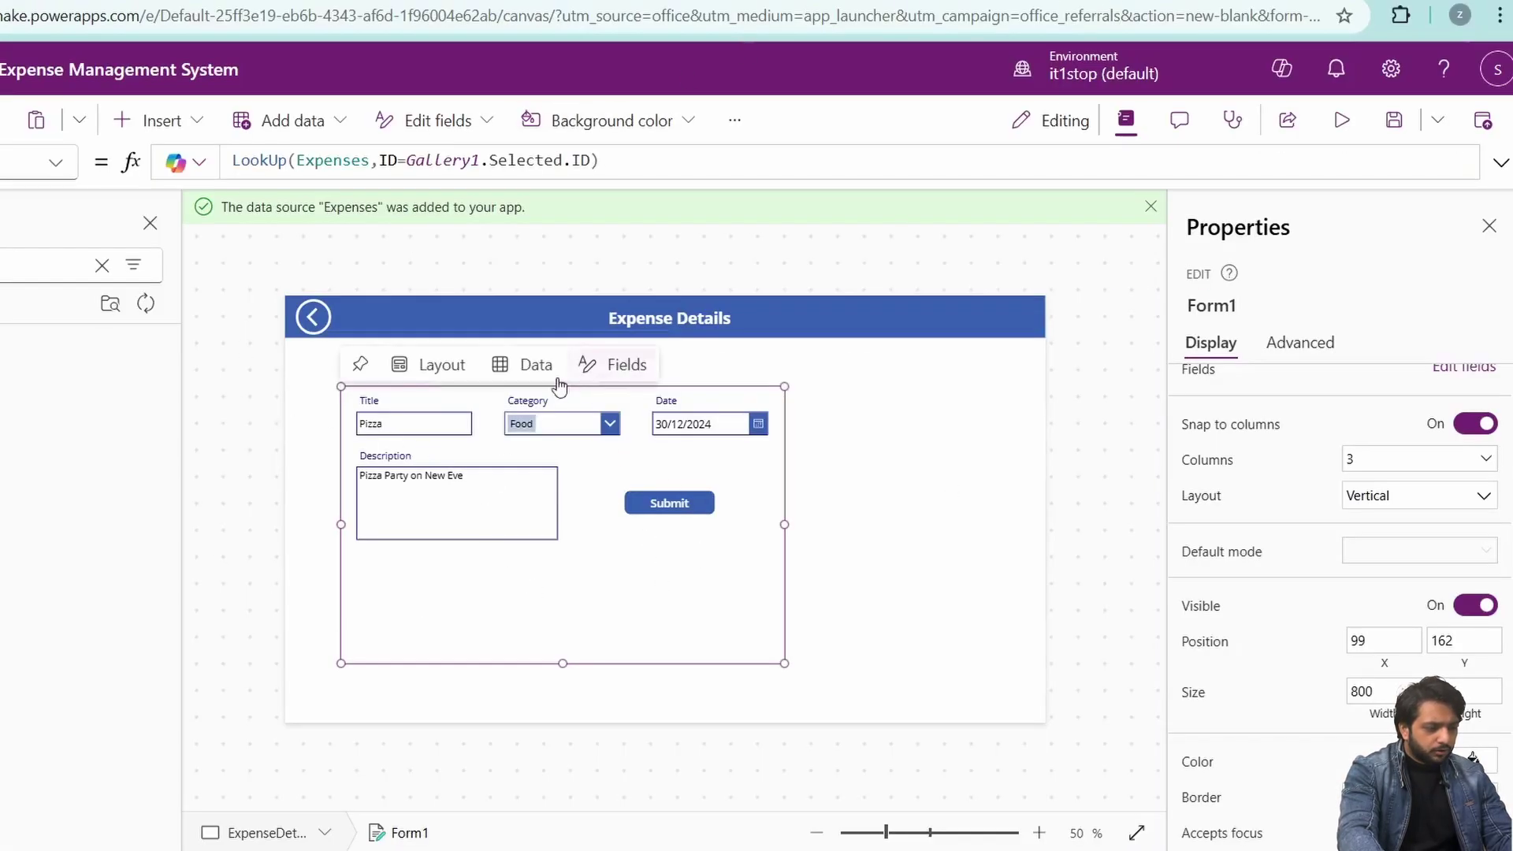
Step: Switch back to Power Apps and refresh the Expenses data source
{"action": "left_click", "coordinate": [0, 325]}
{"action": "left_click", "coordinate": [156, 358]}
{"action": "left_click", "coordinate": [167, 436]}
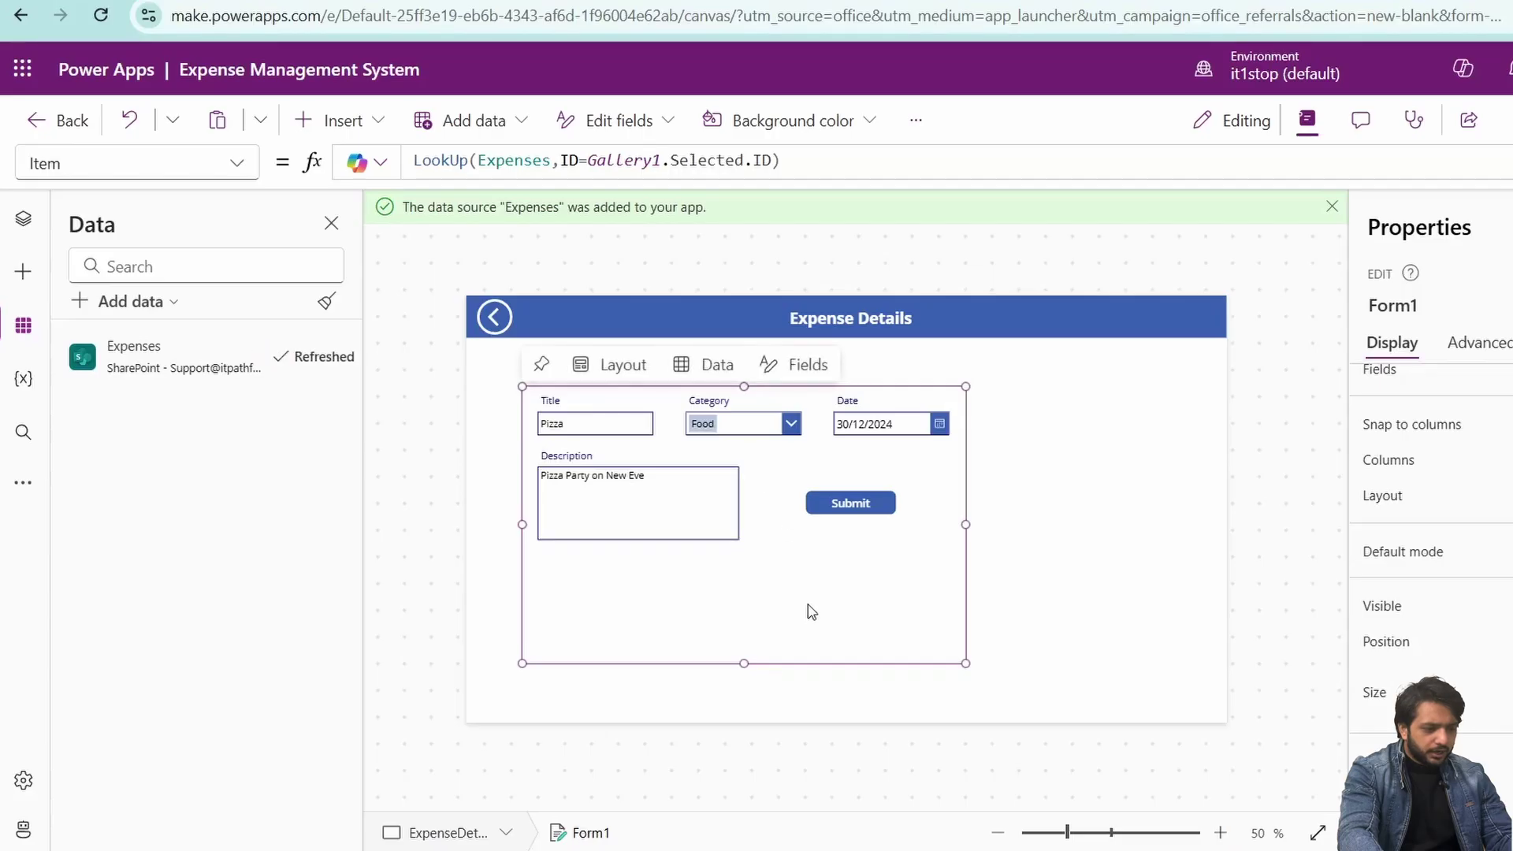
Step: Add the Amount field to the Expense Details form
{"action": "left_click", "coordinate": [821, 373]}
{"action": "left_click", "coordinate": [804, 403]}
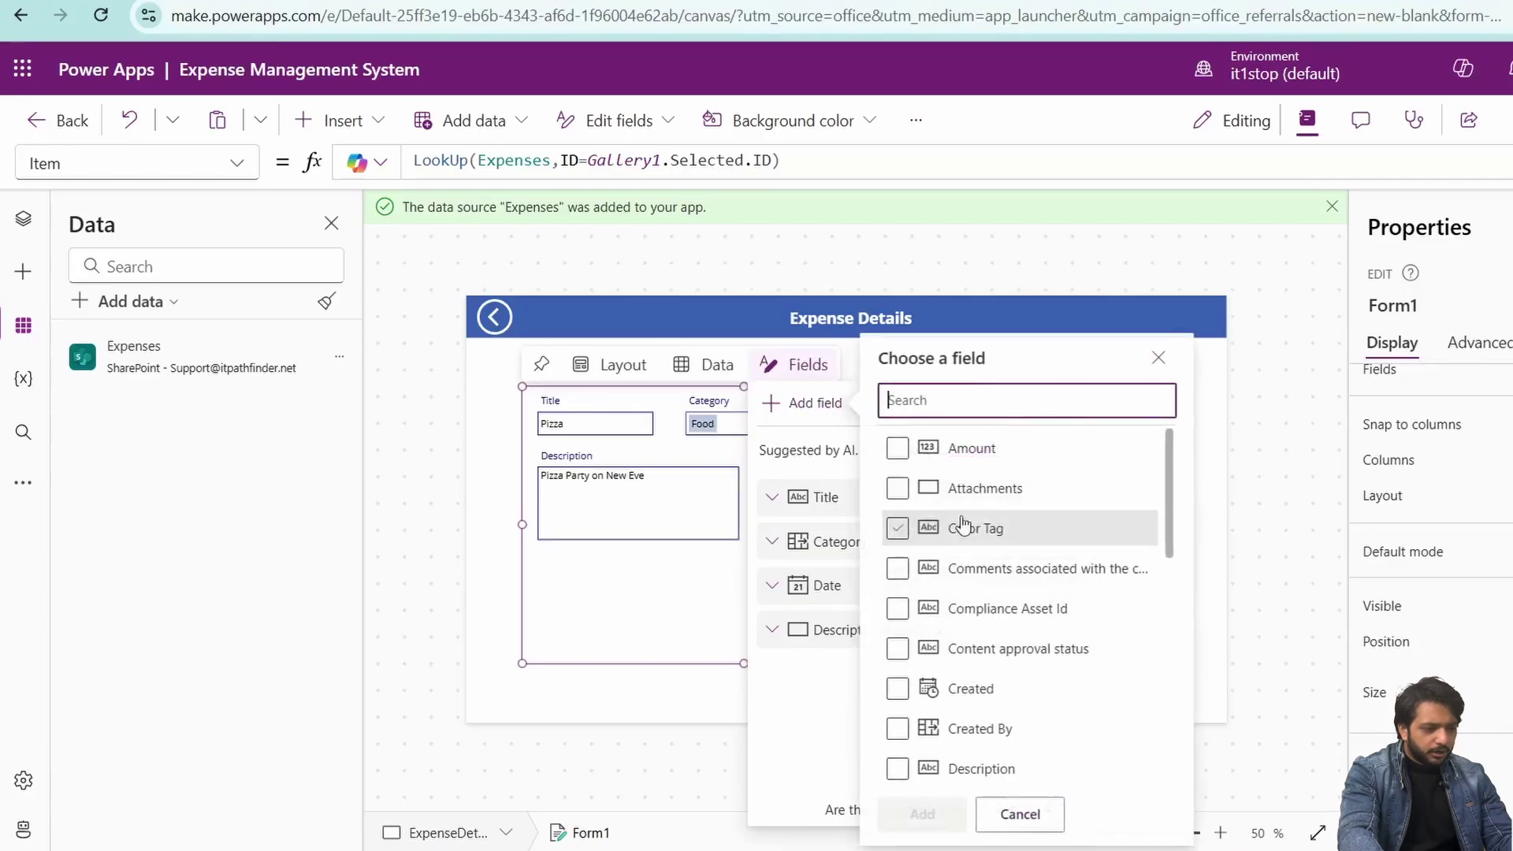
{"action": "left_click", "coordinate": [898, 446]}
{"action": "left_click", "coordinate": [914, 811]}
Step: Move the Submit button below the Description and Amount fields, centred under the form's field rows
{"action": "left_click", "coordinate": [859, 504]}
{"action": "left_click_drag", "start_coordinate": [858, 503], "coordinate": [737, 591]}
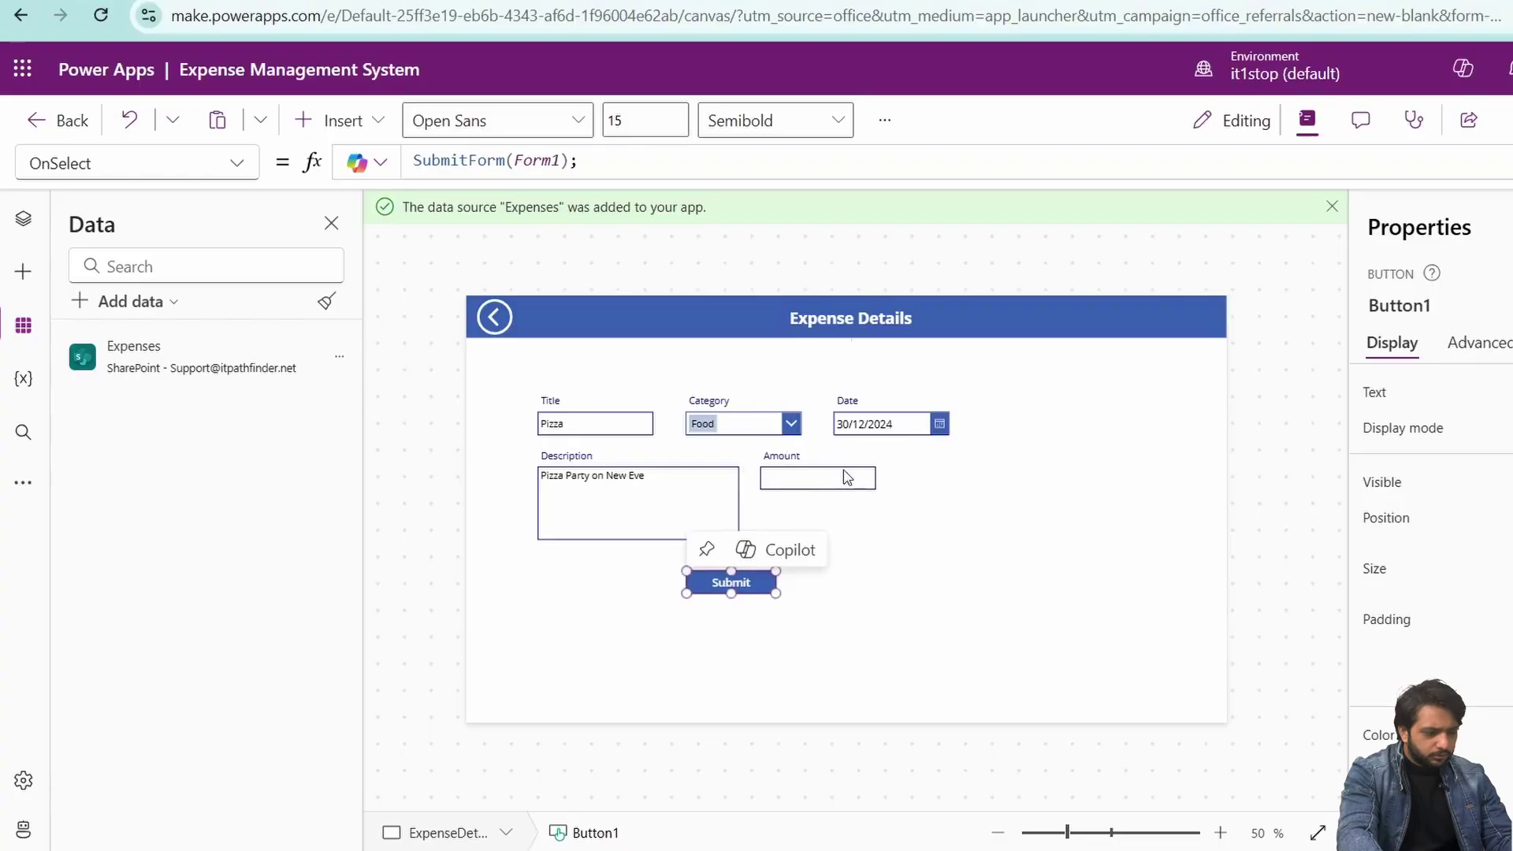
{"action": "left_click", "coordinate": [848, 477]}
{"action": "left_click", "coordinate": [745, 589]}
{"action": "left_click", "coordinate": [880, 589]}
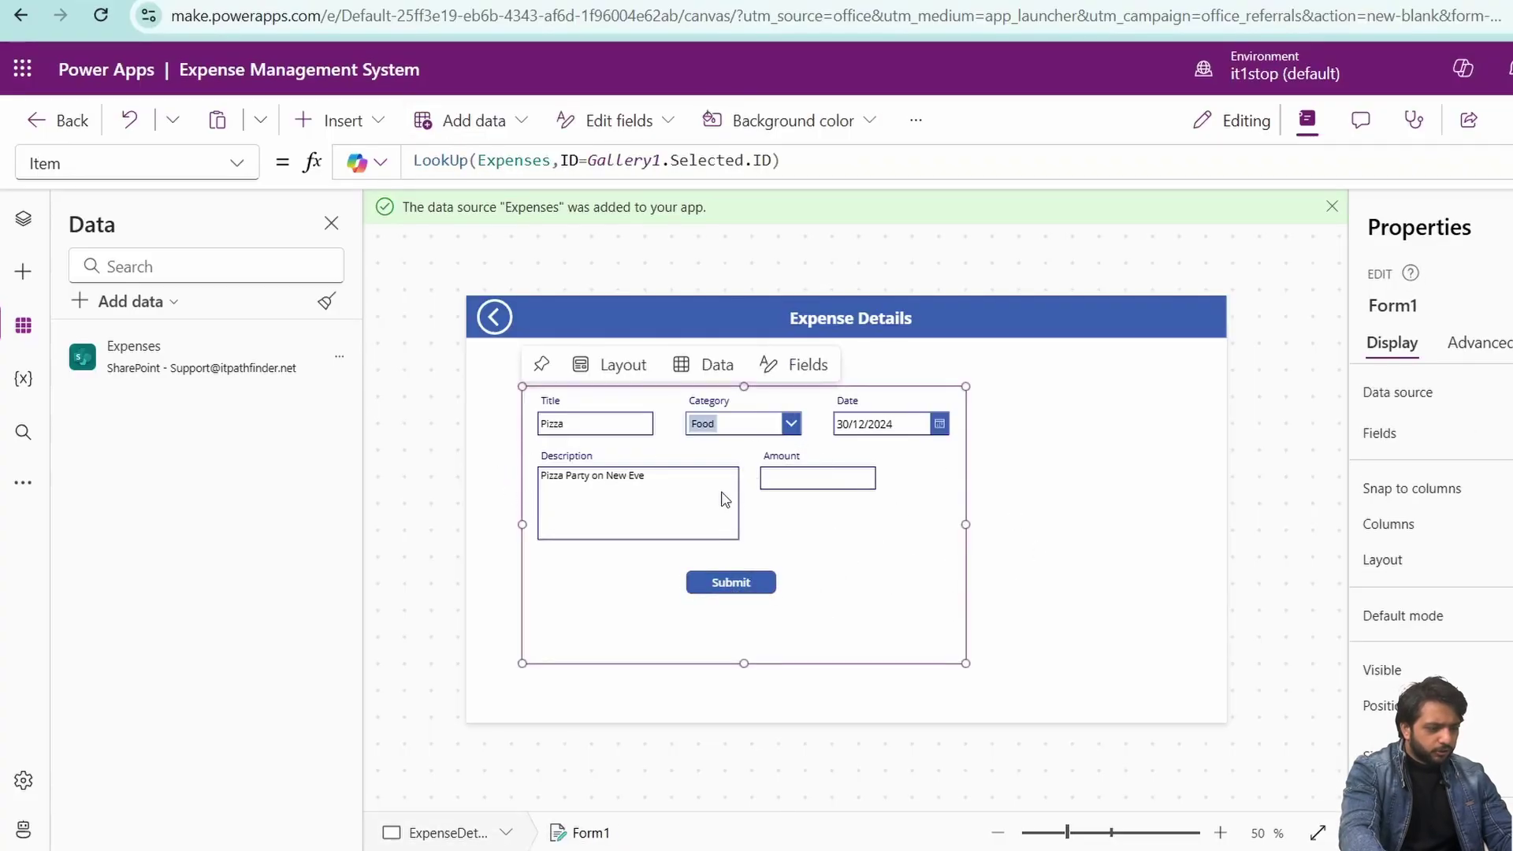
Step: Set the Required property of the form's Title card to true
{"action": "left_click", "coordinate": [559, 418]}
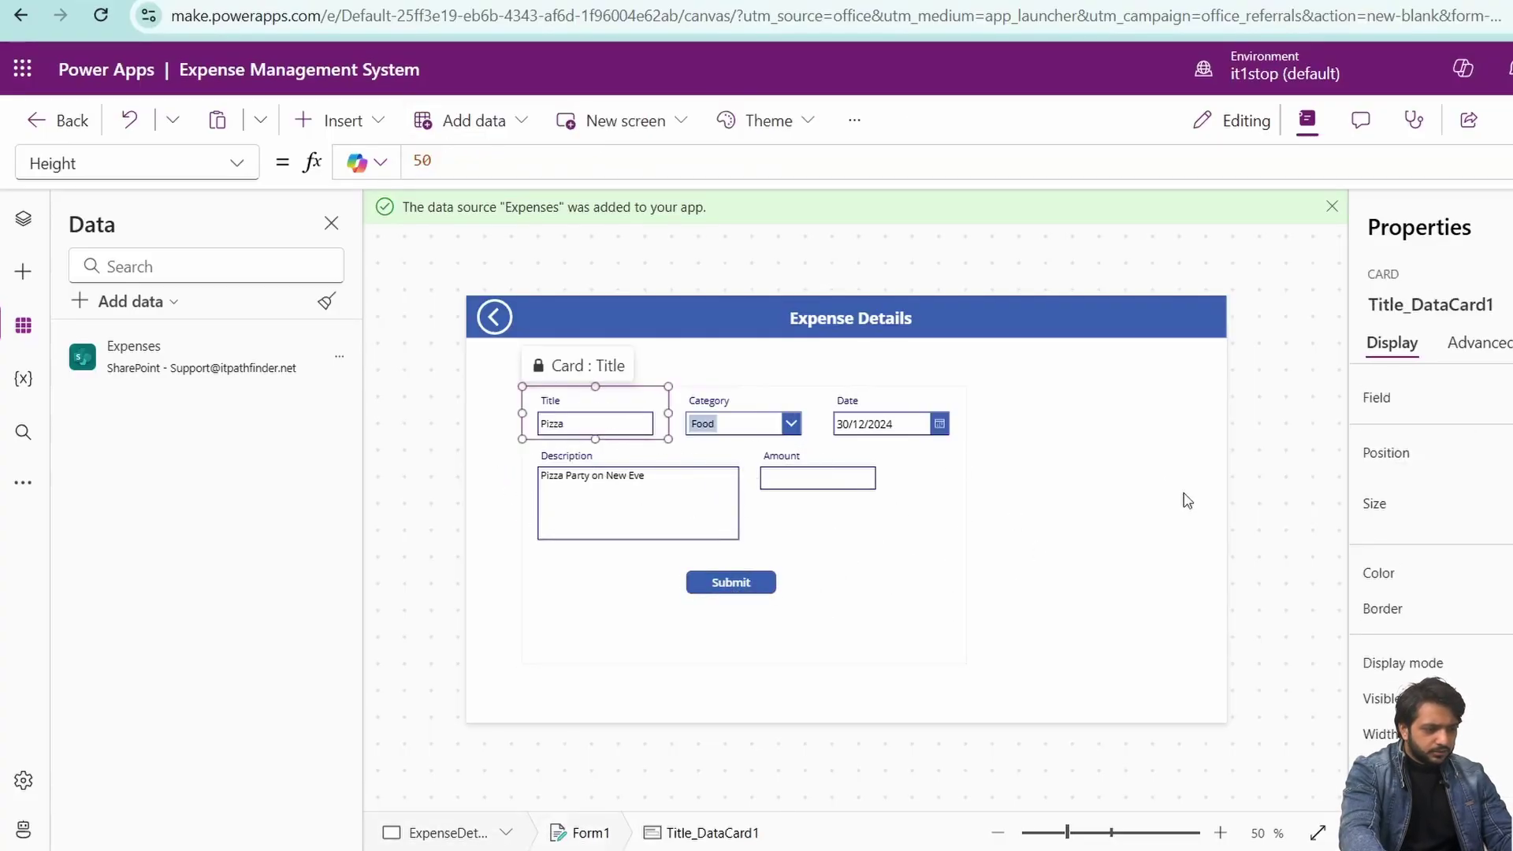
{"action": "left_click", "coordinate": [1467, 347]}
{"action": "left_click", "coordinate": [1434, 395]}
{"action": "type", "text": "re"}
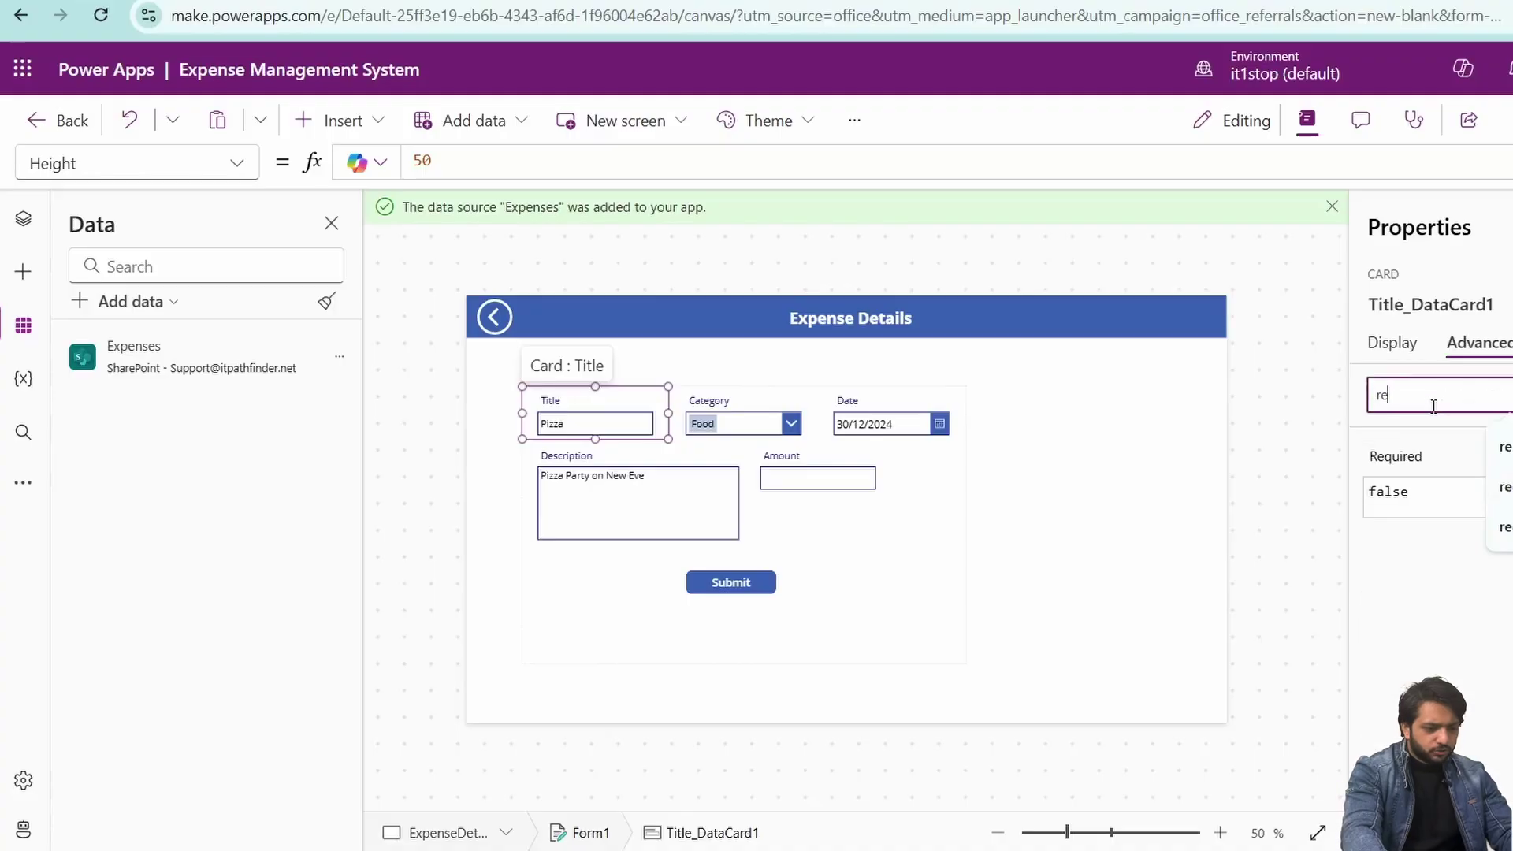
{"action": "double_click", "coordinate": [1405, 494]}
{"action": "type", "text": "true"}
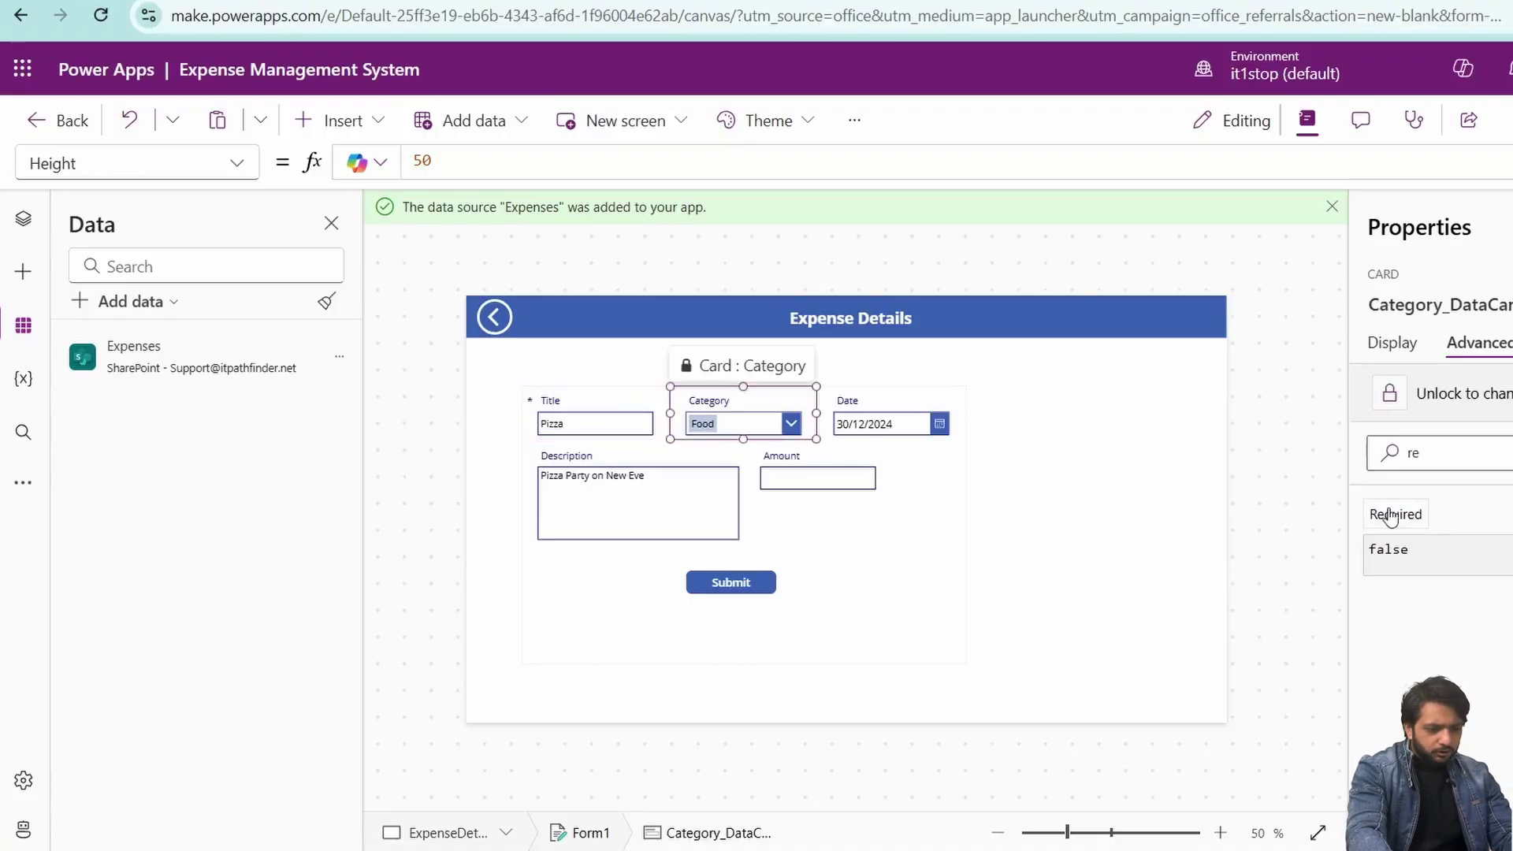
Step: Set the Required property of the form's Category card to true
{"action": "left_click", "coordinate": [1391, 516]}
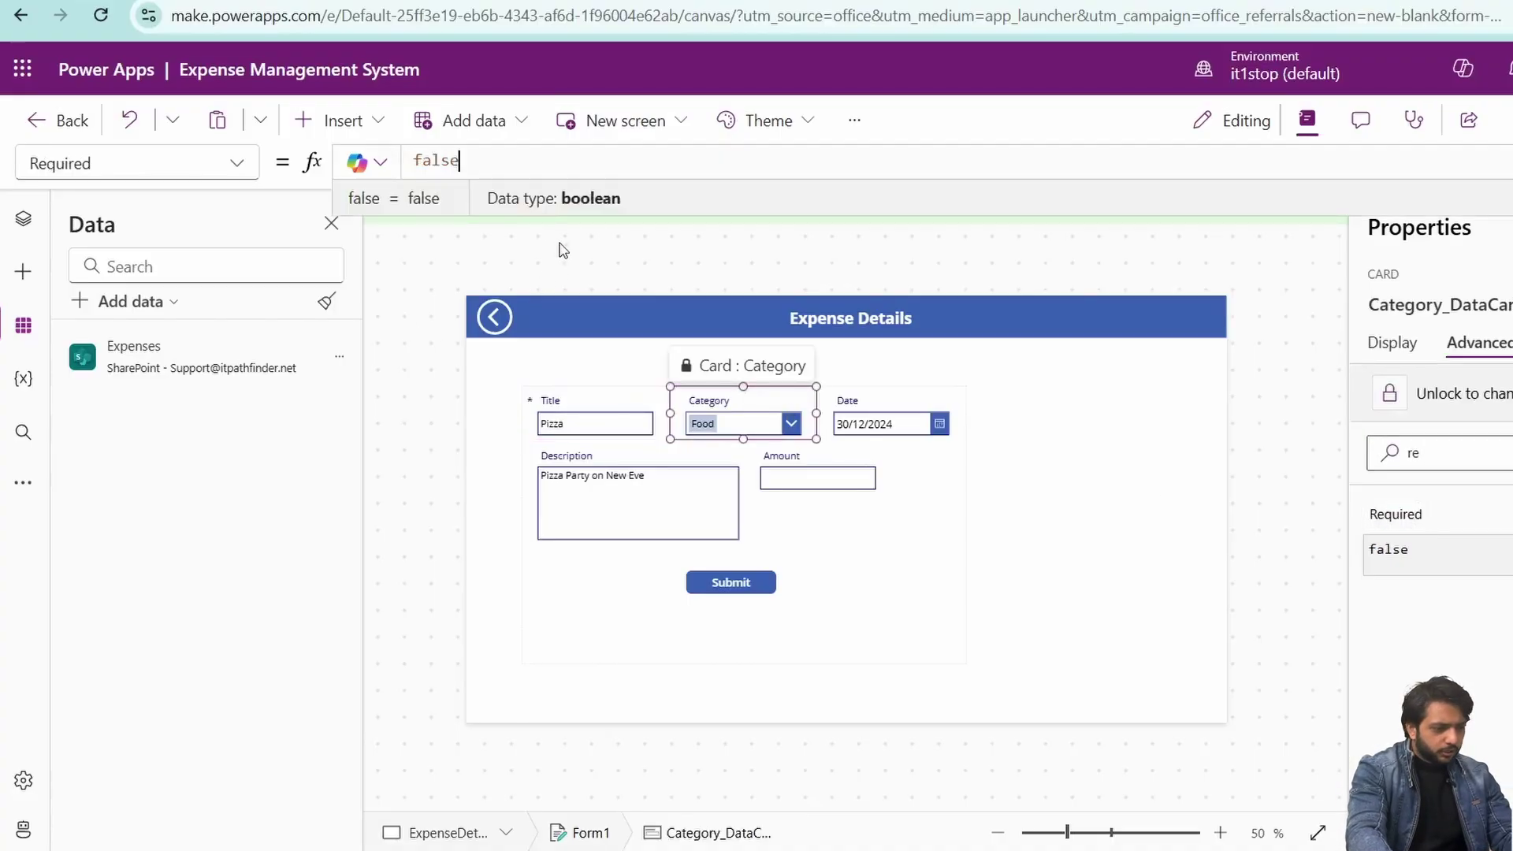
{"action": "double_click", "coordinate": [511, 174]}
{"action": "type", "text": "true"}
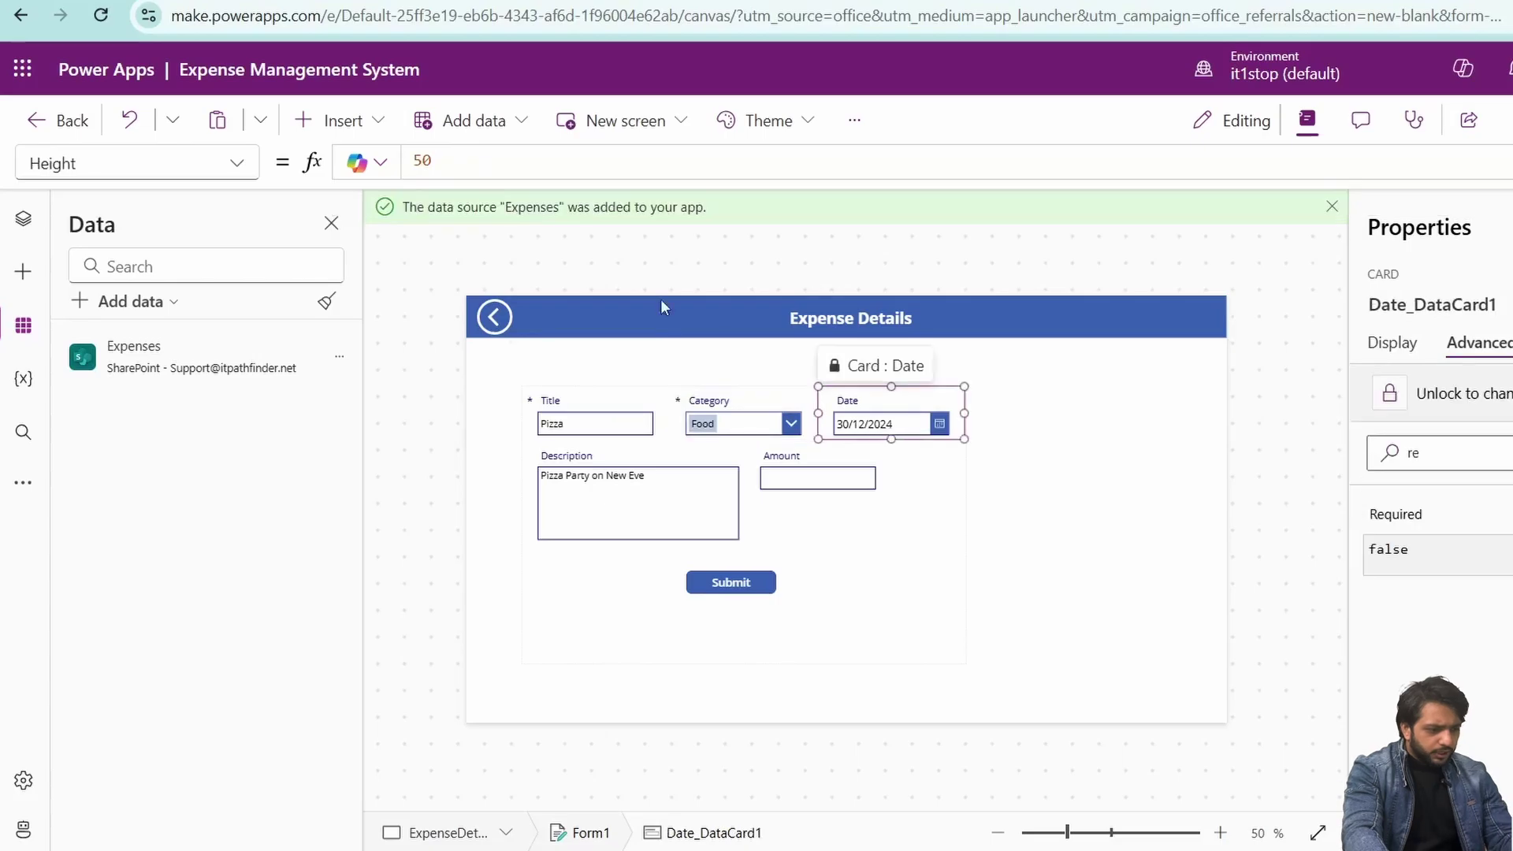
Step: Set the date picker's DefaultDate formula to If(varform="New",Today(),Parent.Default)
{"action": "key", "text": "BackSpace"}
{"action": "key", "text": "BackSpace"}
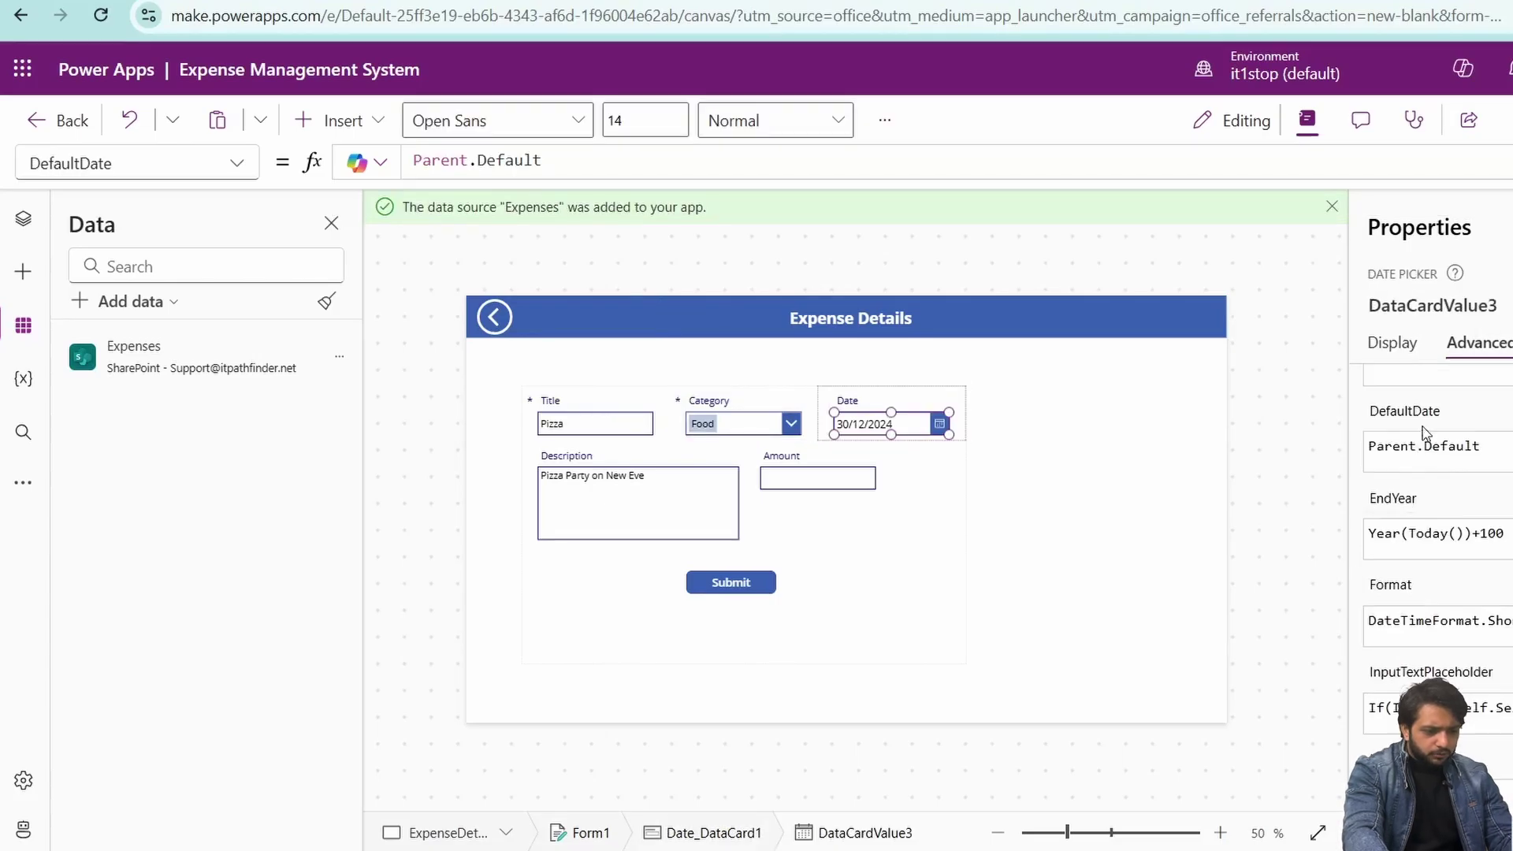
{"action": "left_click", "coordinate": [466, 163]}
{"action": "type", "text": "If(varform,"}
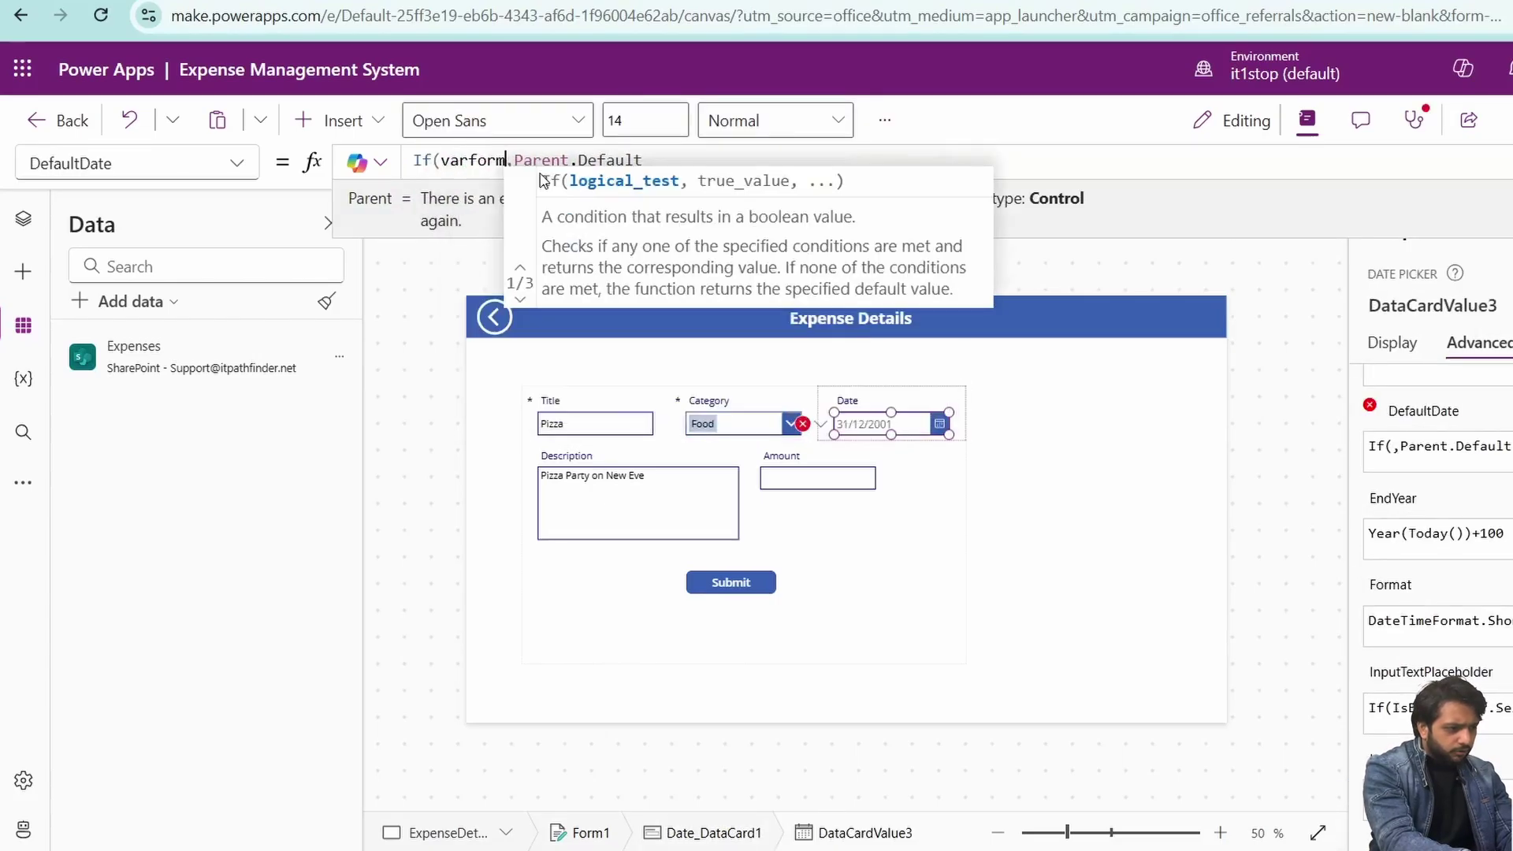
{"action": "type", "text": "=\"New"}
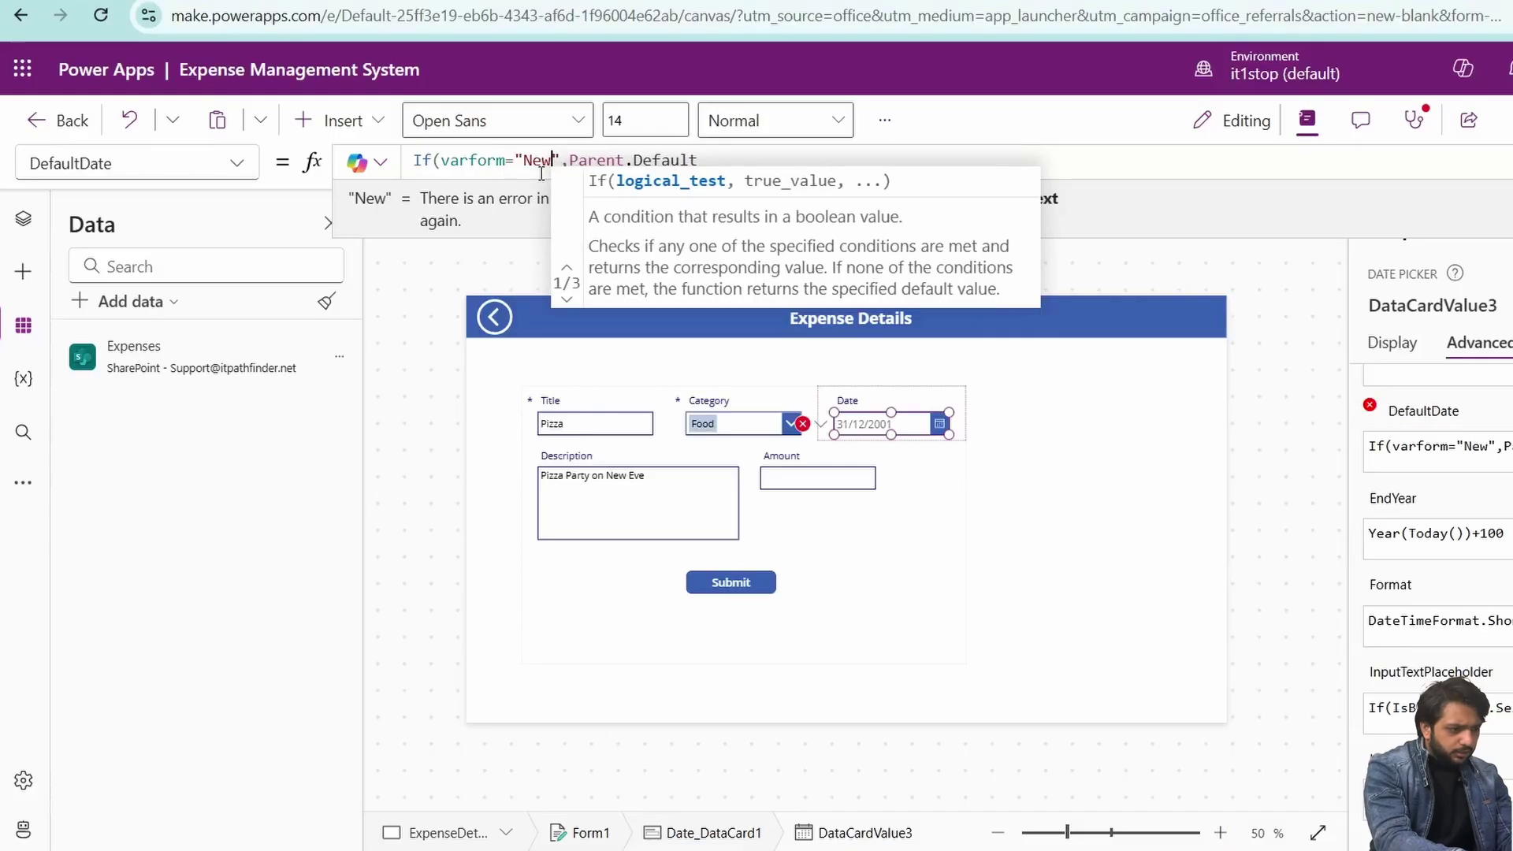
{"action": "type", "text": "Today(),"}
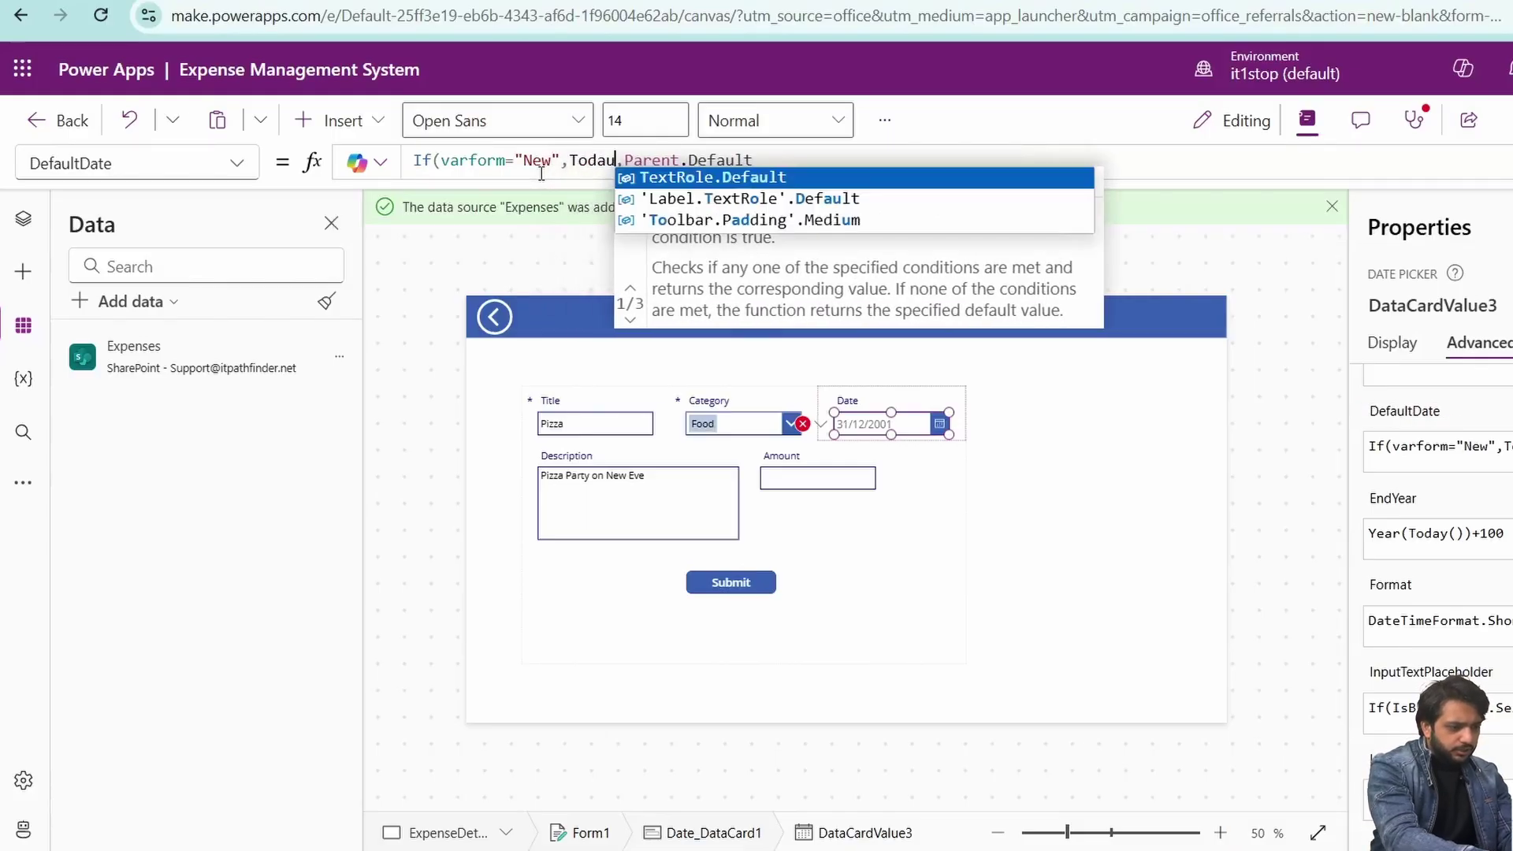
{"action": "left_click", "coordinate": [803, 160]}
{"action": "type", "text": ")"}
Step: Set the Required property of the form's Amount card to true
{"action": "left_click", "coordinate": [818, 460]}
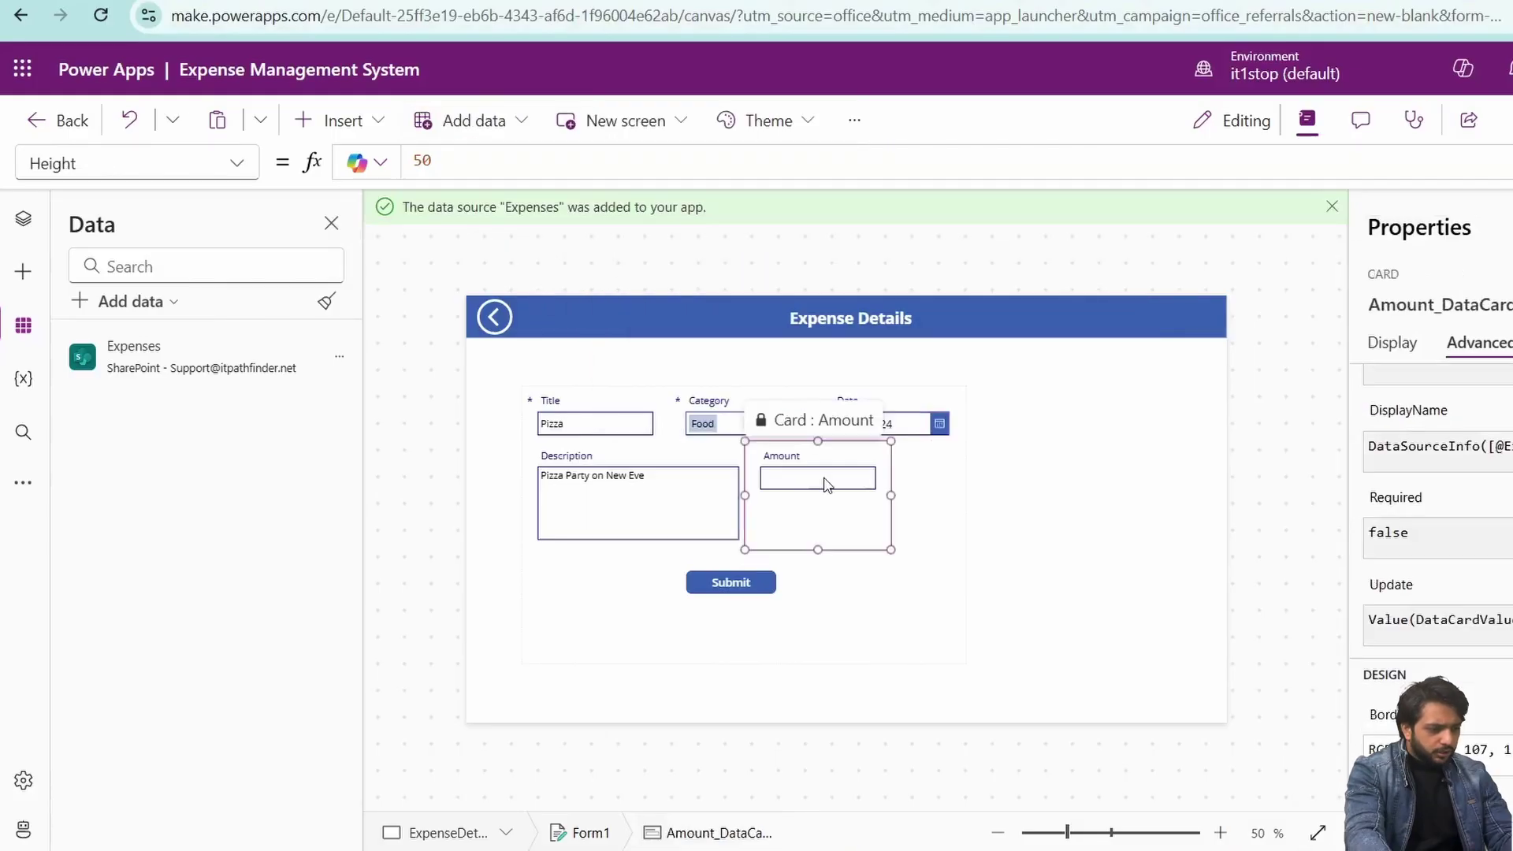
{"action": "left_click", "coordinate": [818, 461]}
{"action": "left_click", "coordinate": [818, 458]}
{"action": "left_click", "coordinate": [818, 458]}
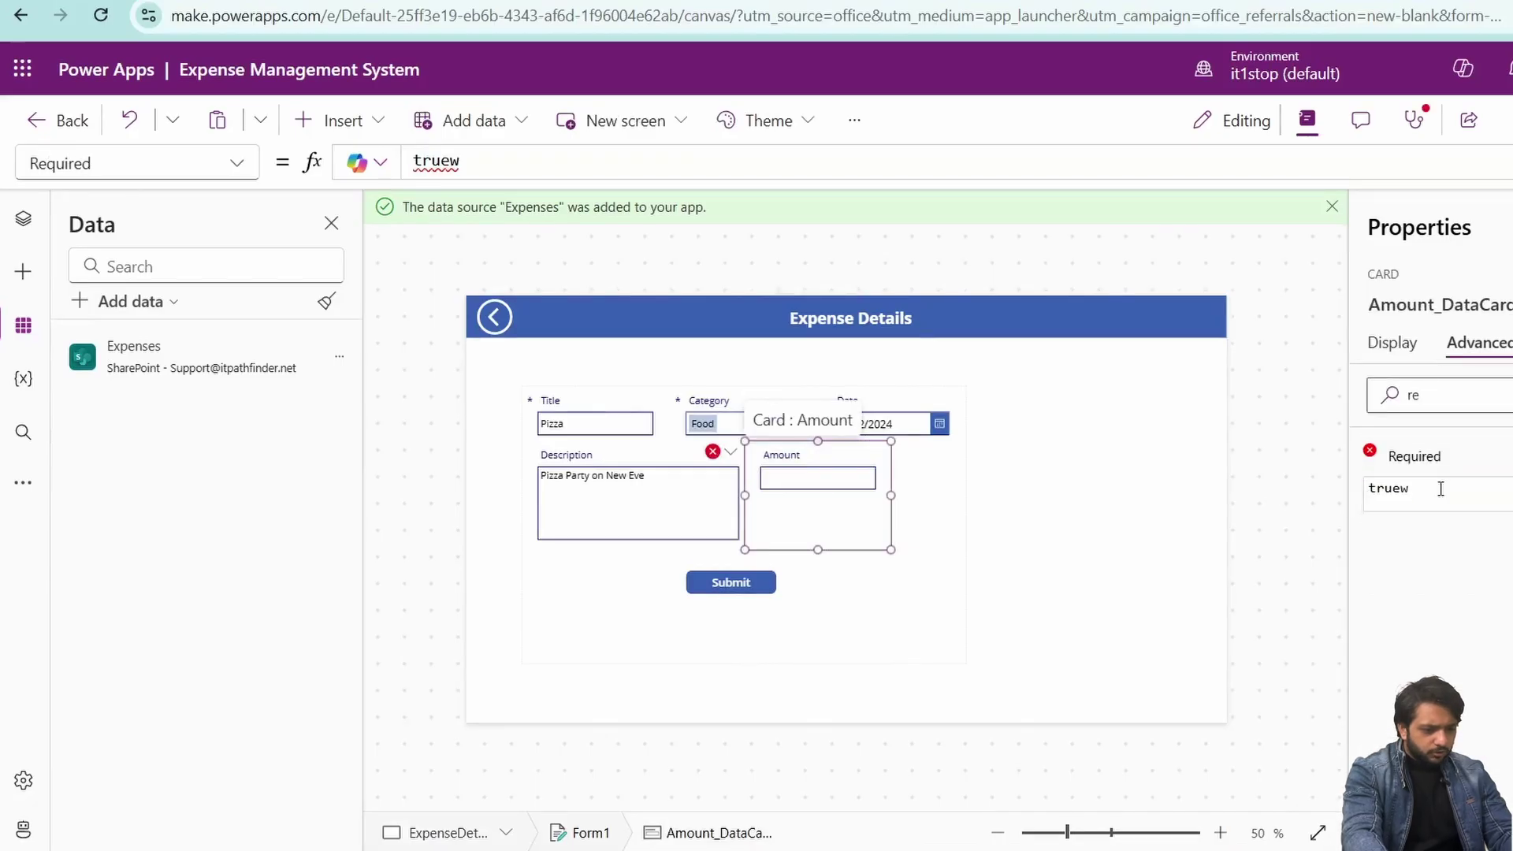
{"action": "left_click", "coordinate": [1441, 490]}
{"action": "key", "text": "BackSpace"}
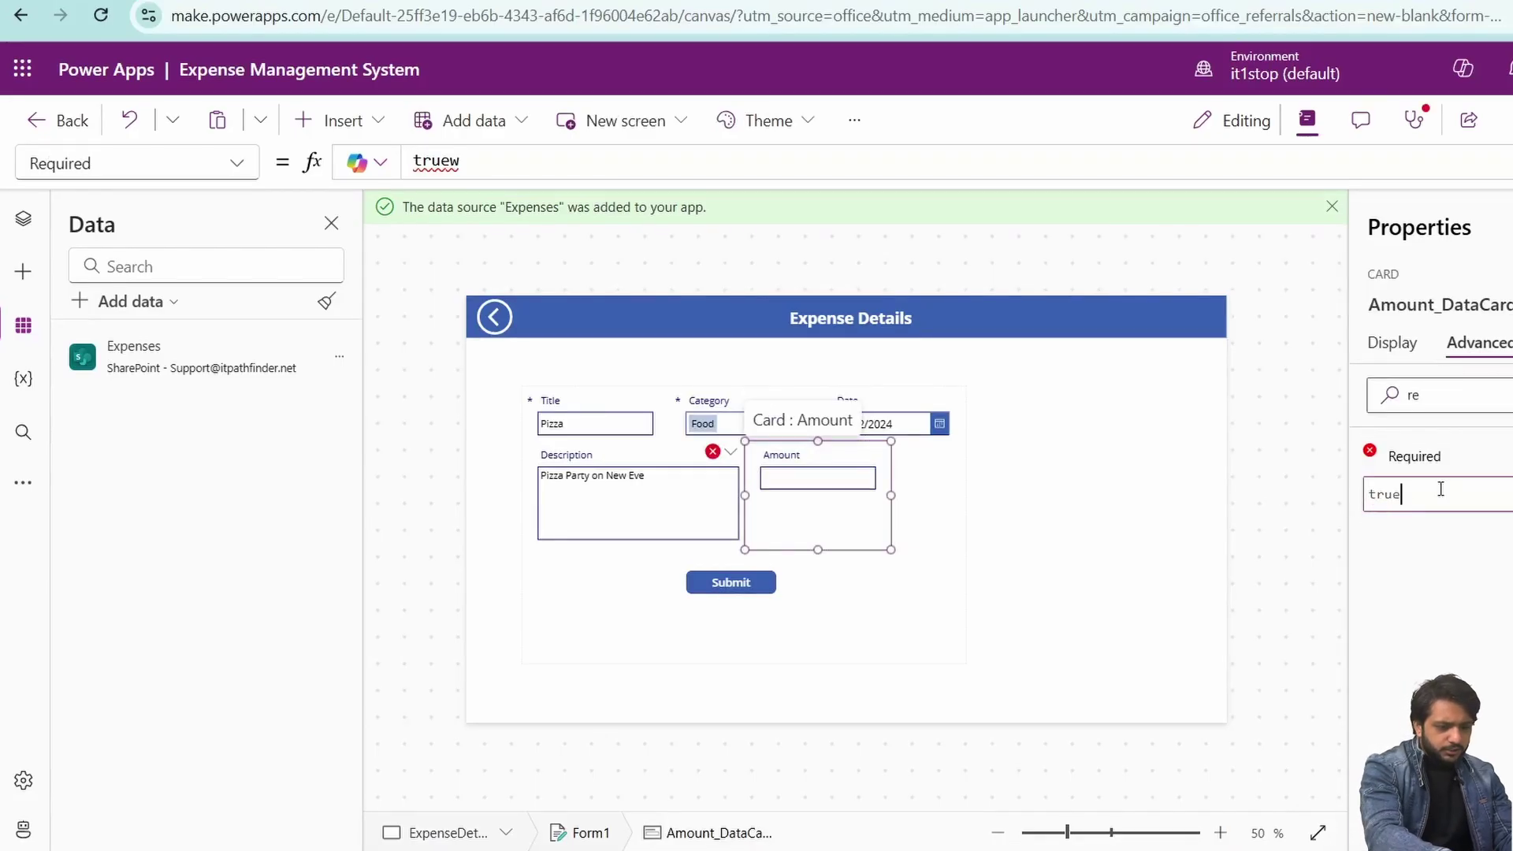
{"action": "left_click", "coordinate": [498, 523]}
{"action": "left_click", "coordinate": [568, 633]}
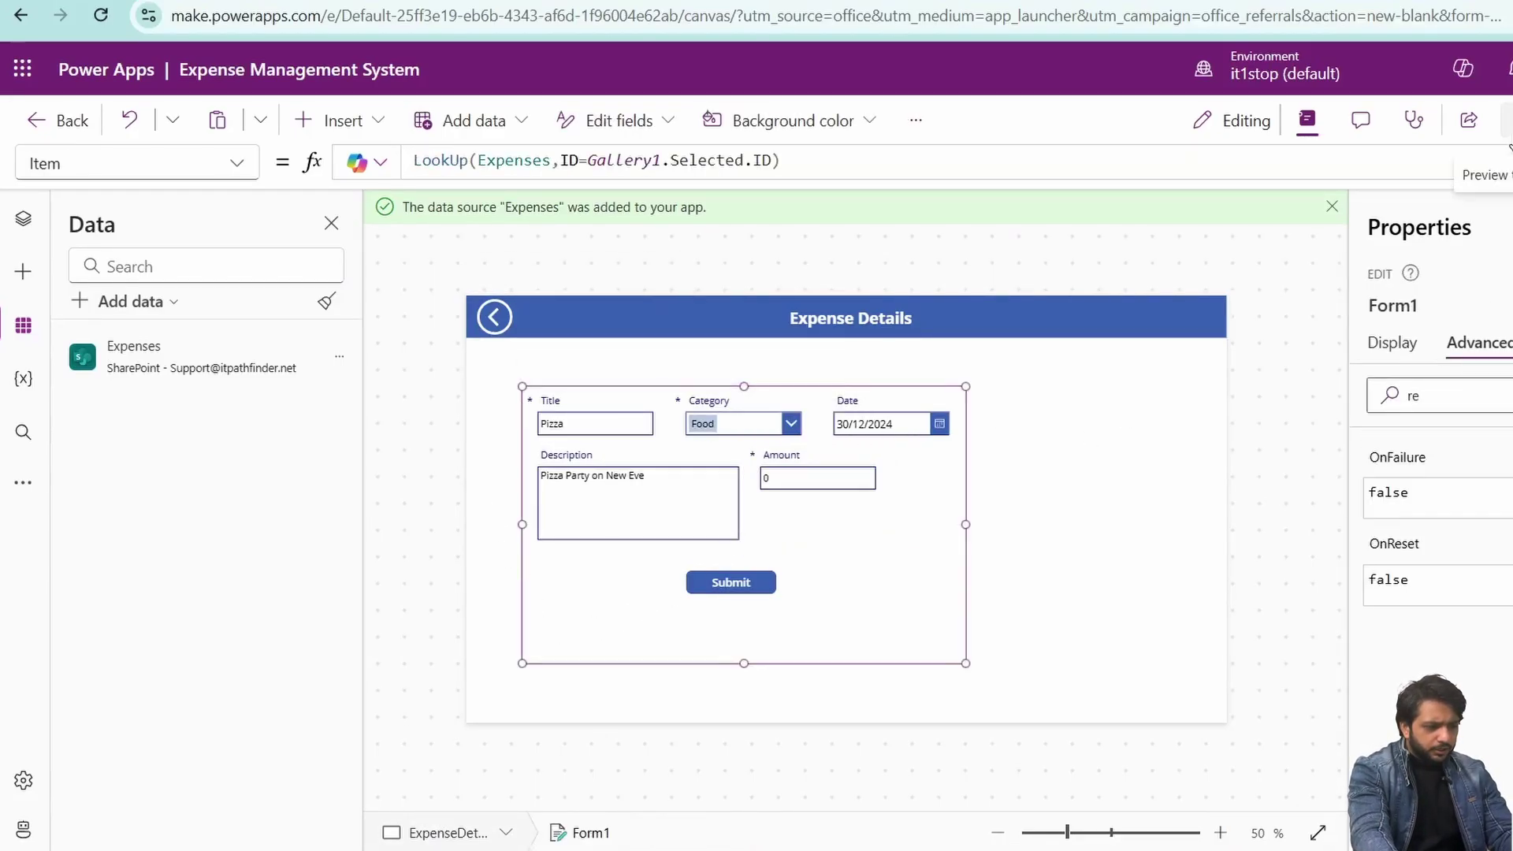
Step: Preview the app, submit the Pizza expense with an Amount of 200, go back to the dashboard and end the preview
{"action": "left_click", "coordinate": [1507, 120]}
{"action": "left_click", "coordinate": [835, 425]}
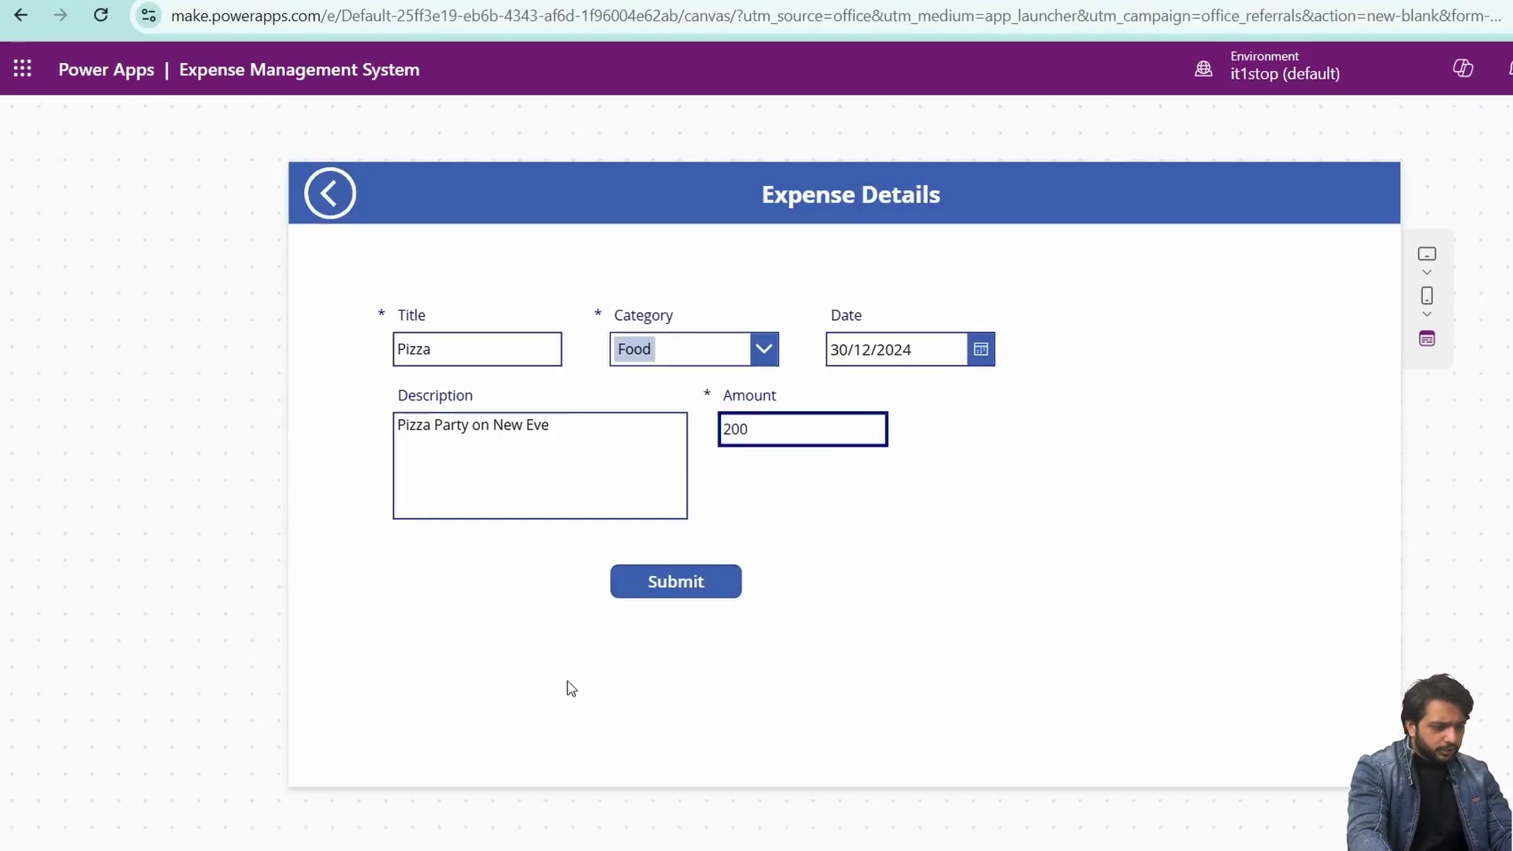
{"action": "left_click", "coordinate": [675, 581]}
{"action": "left_click", "coordinate": [335, 202]}
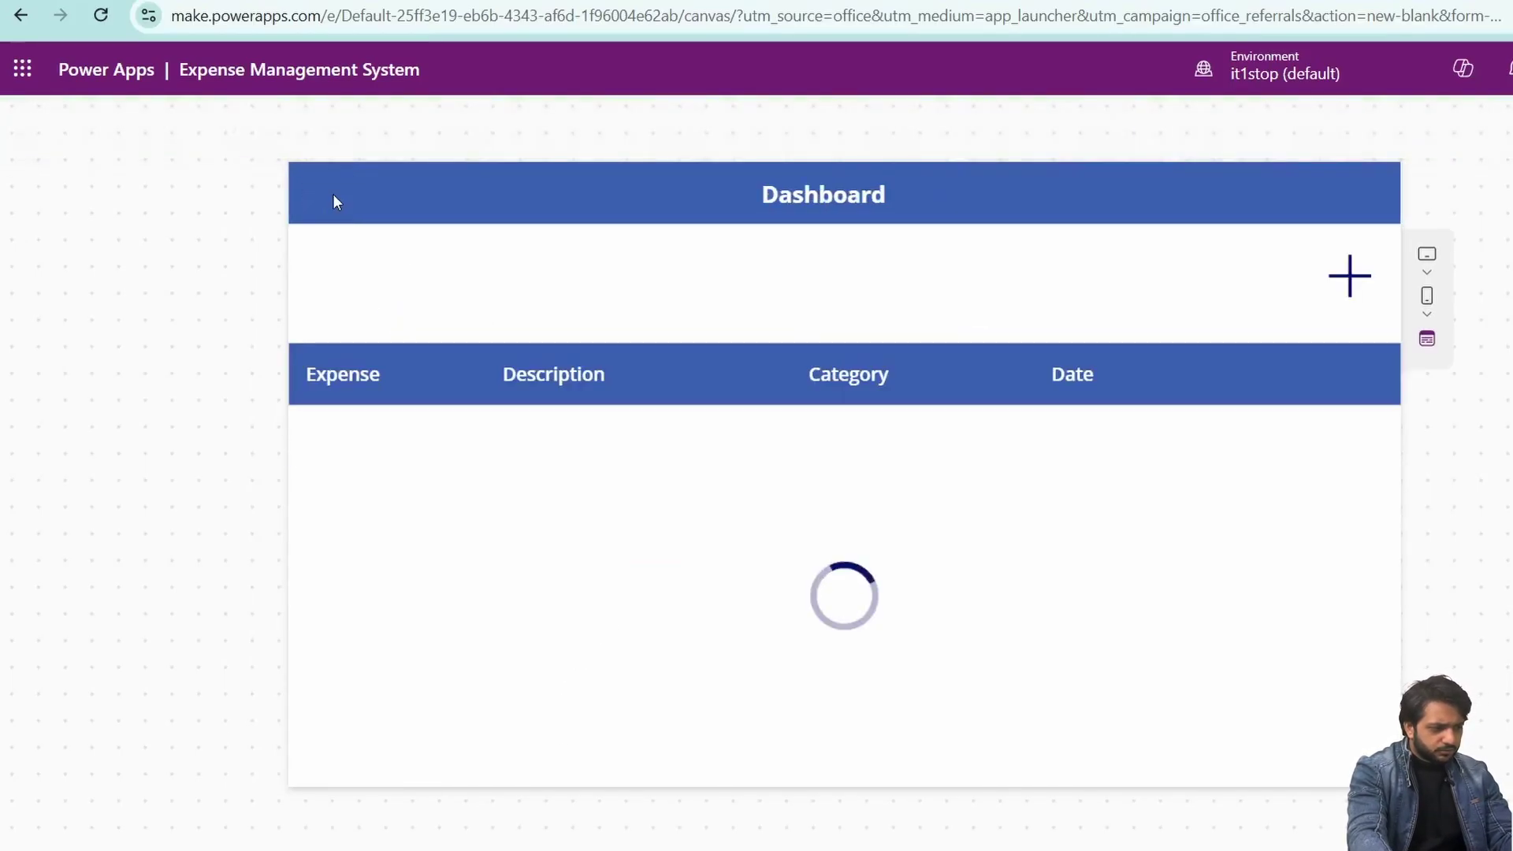
{"action": "key", "text": "Escape"}
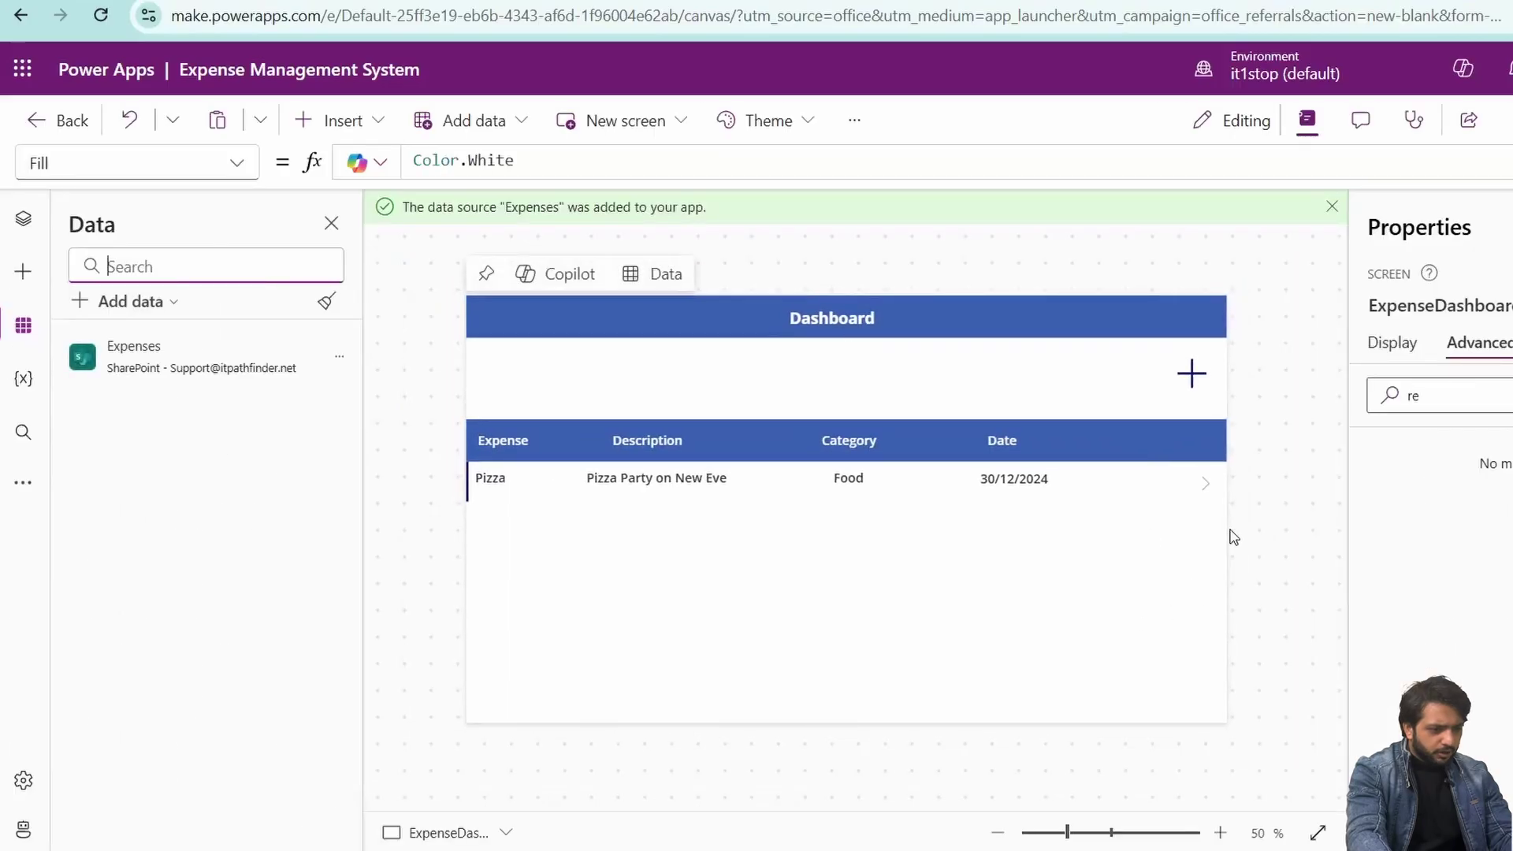
Step: Duplicate the Date header and the gallery's date label, place the copies beside the originals, and bind the copied gallery label to Amount
{"action": "left_click", "coordinate": [1127, 530]}
{"action": "left_click", "coordinate": [1030, 449]}
{"action": "left_click", "coordinate": [1095, 450]}
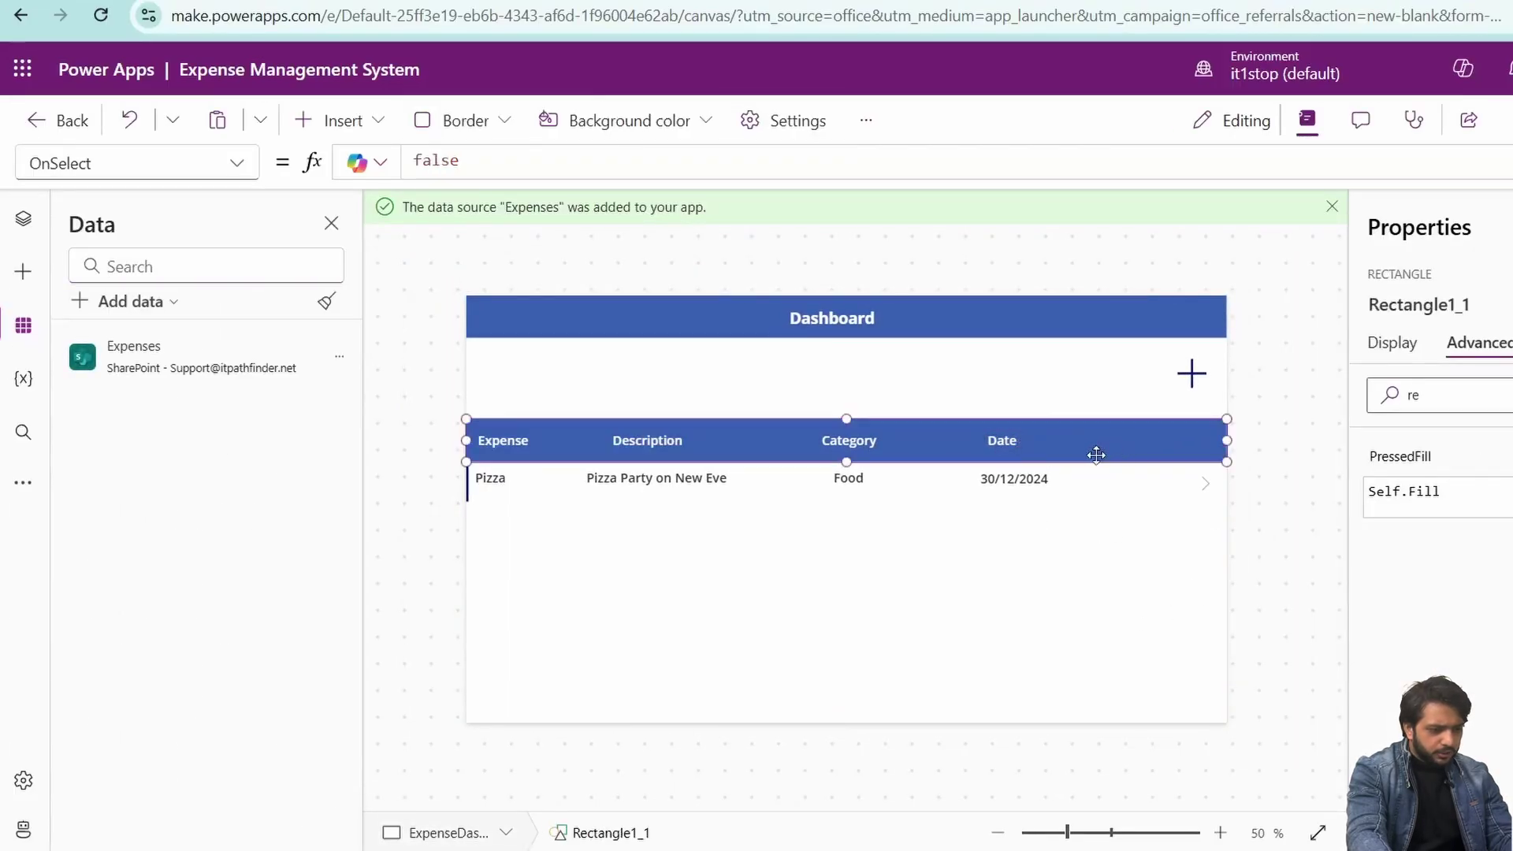
{"action": "left_click", "coordinate": [1011, 441]}
{"action": "left_click", "coordinate": [1023, 477]}
{"action": "key", "text": "ctrl+c"}
{"action": "key", "text": "ctrl+v"}
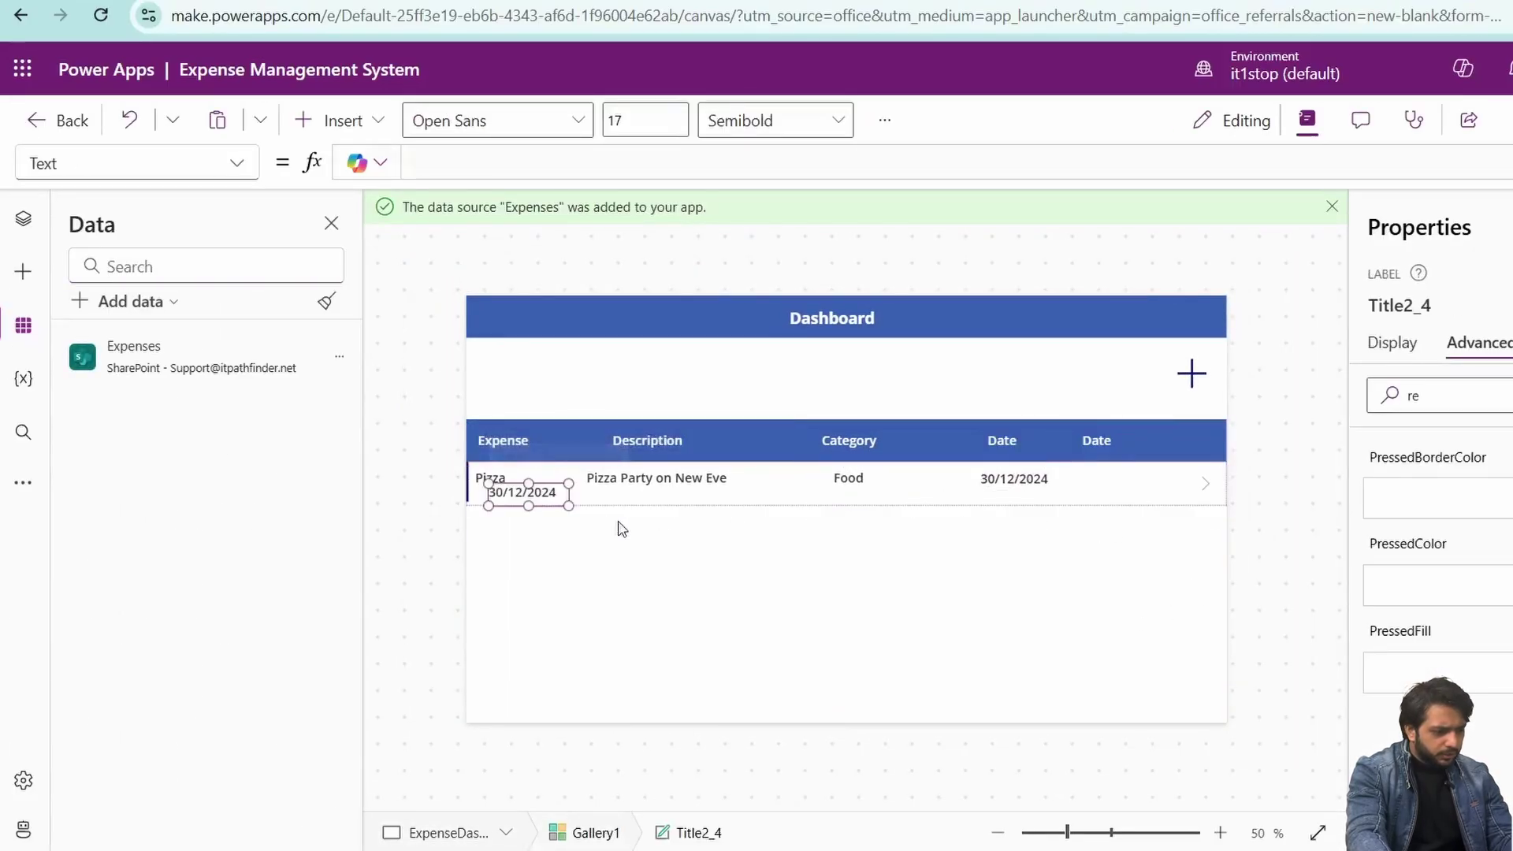
{"action": "left_click_drag", "start_coordinate": [524, 493], "coordinate": [1113, 481]}
{"action": "double_click", "coordinate": [516, 161]}
{"action": "type", "text": "Amount"}
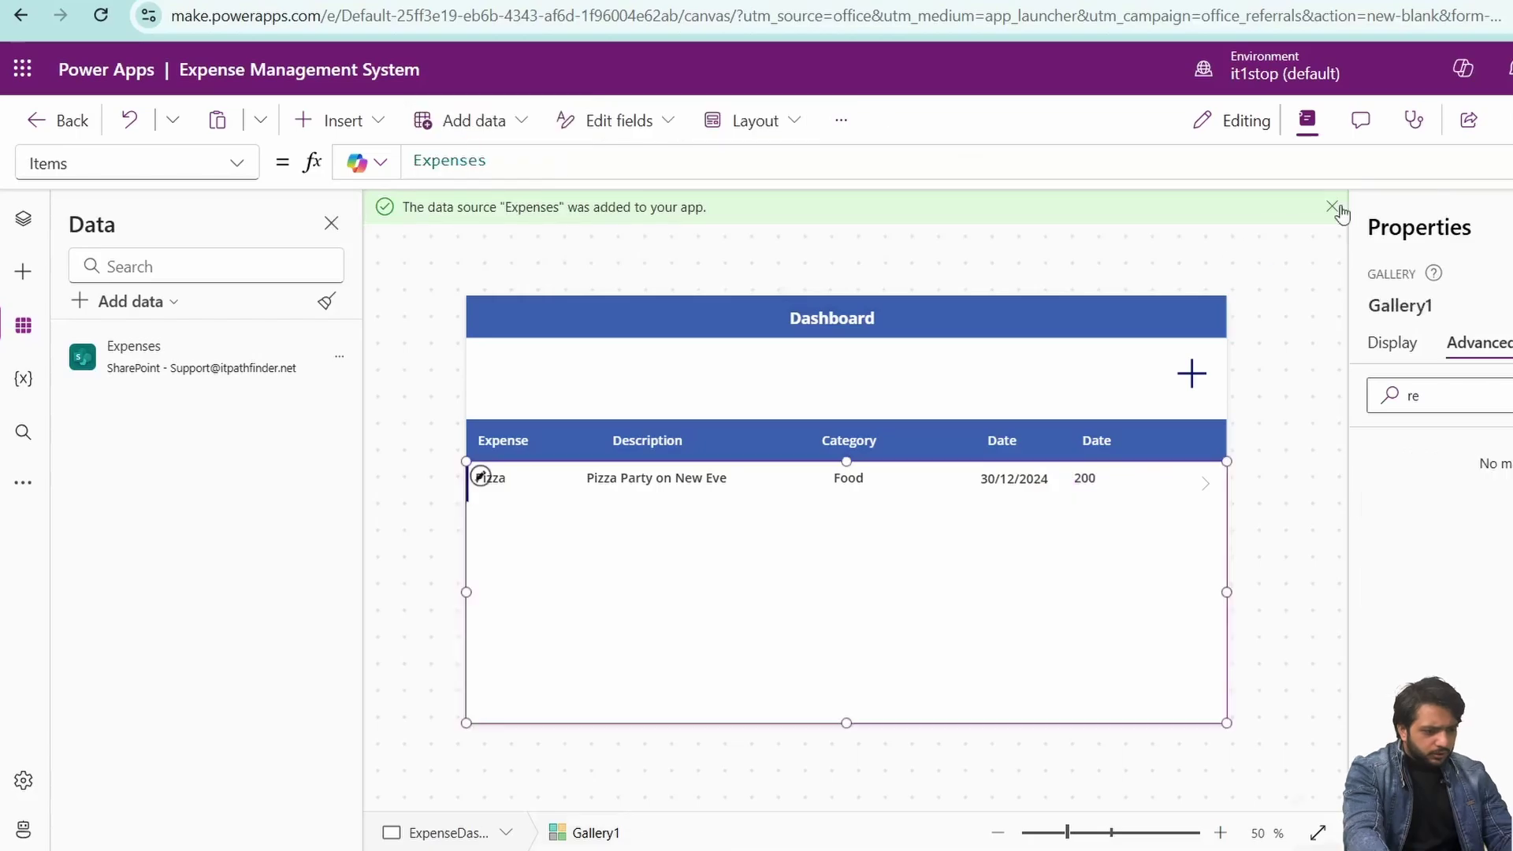
Step: Append Navigate(ExpenseDetails); after Set(varform,"New"); in the plus icon's OnSelect formula and select that new line
{"action": "left_click", "coordinate": [1192, 374]}
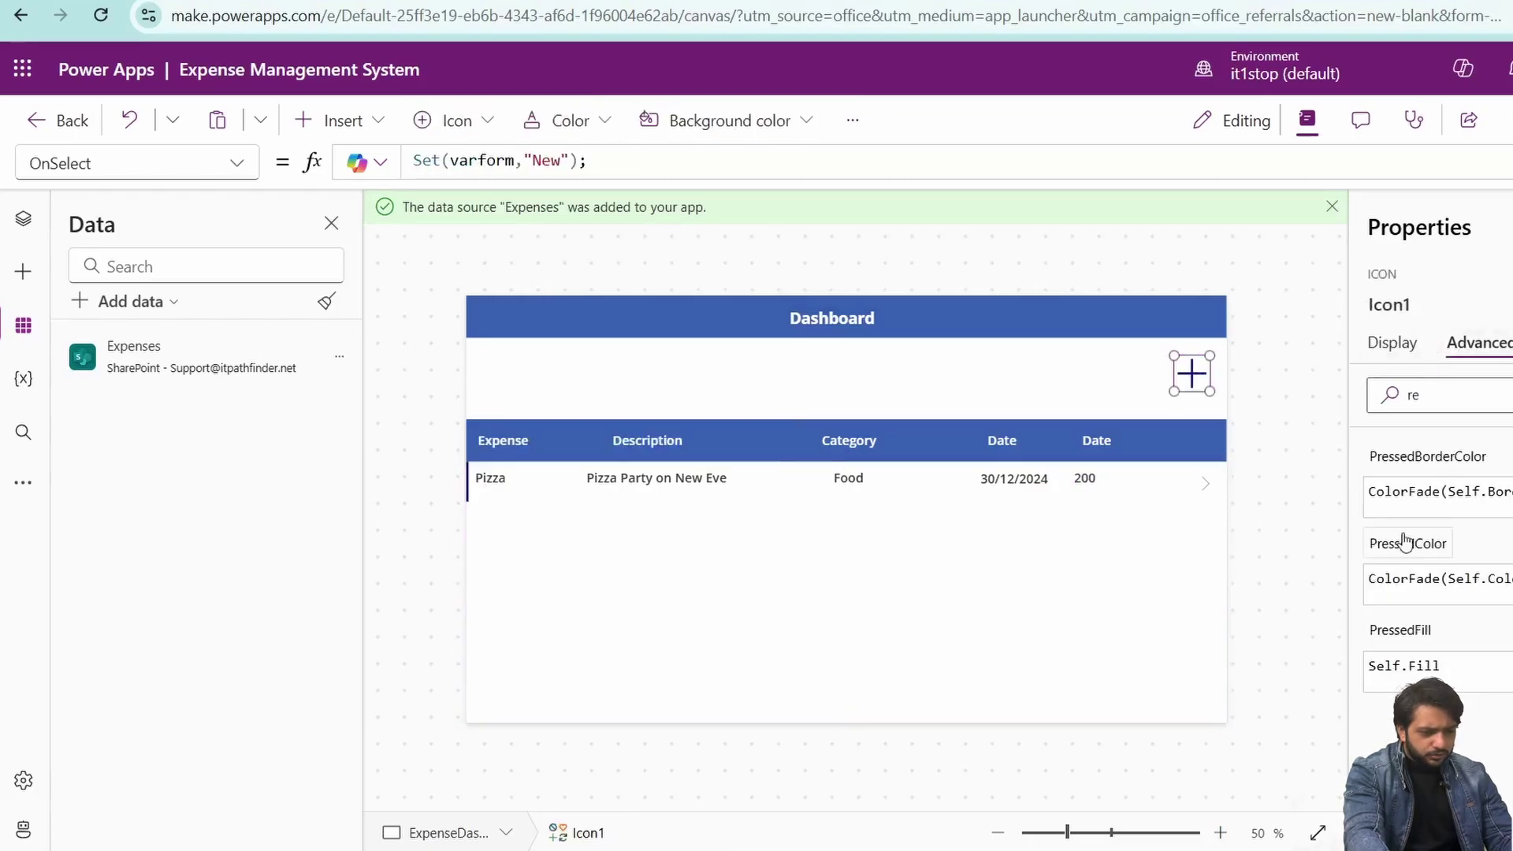
{"action": "key", "text": "BackSpace"}
{"action": "key", "text": "BackSpace"}
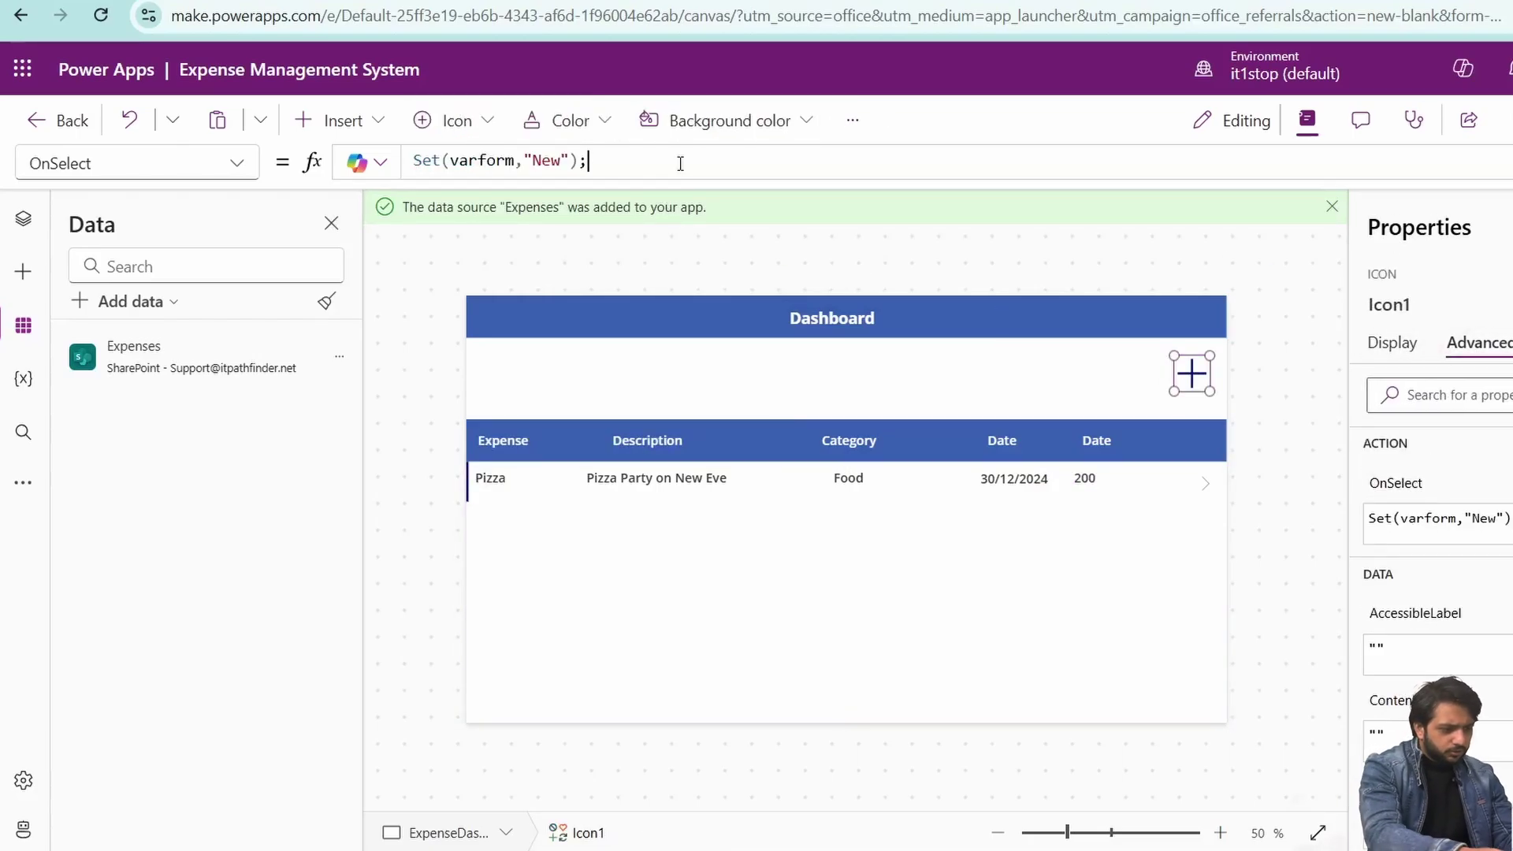
{"action": "key", "text": "shift+Return"}
{"action": "type", "text": "Navigate"}
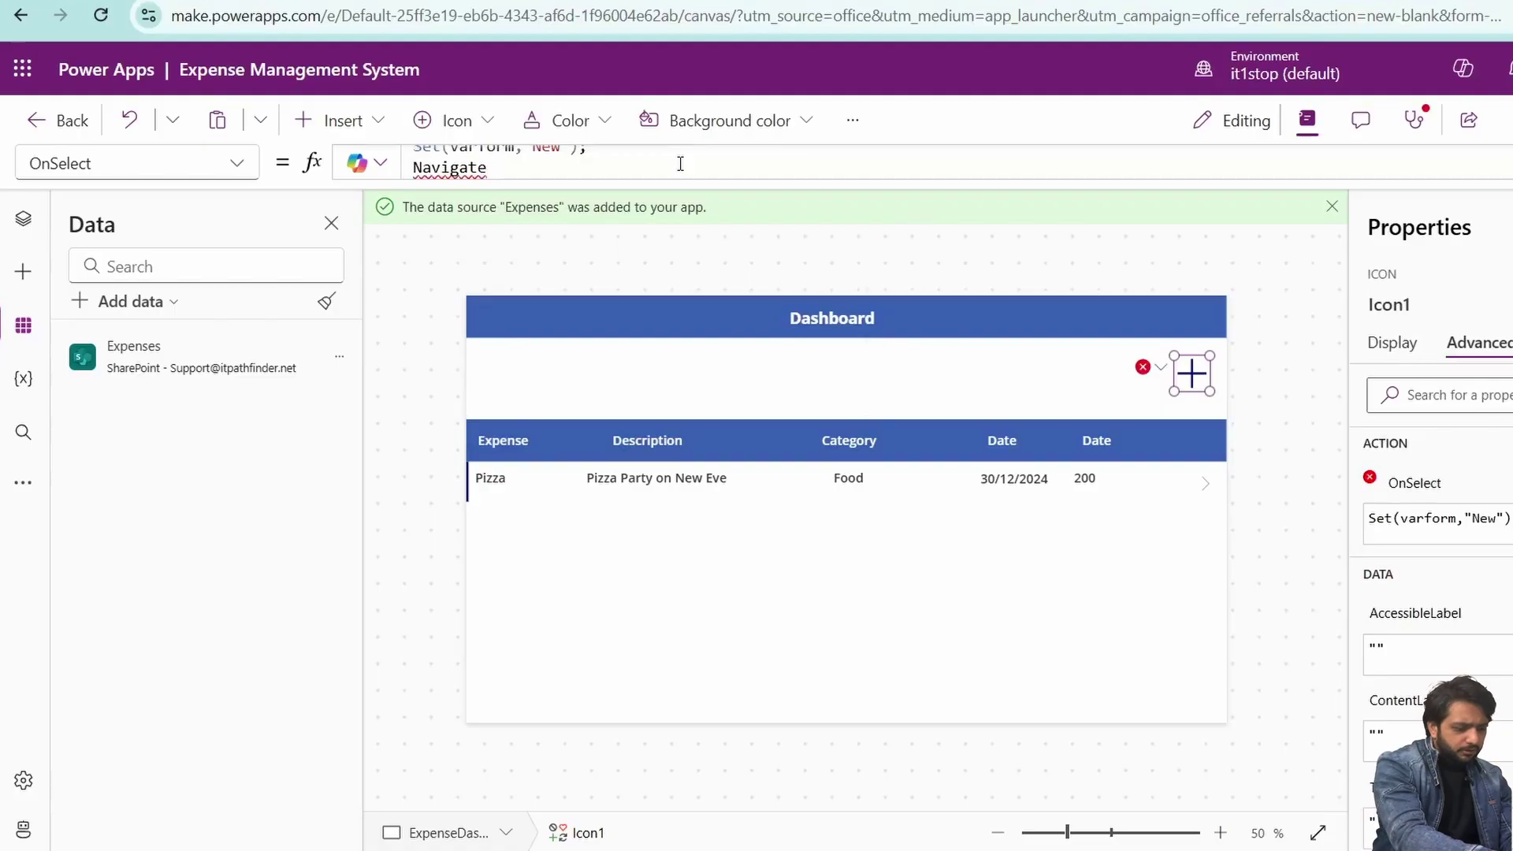
{"action": "type", "text": "("}
{"action": "key", "text": "Down"}
{"action": "key", "text": "Tab"}
{"action": "type", "text": ");"}
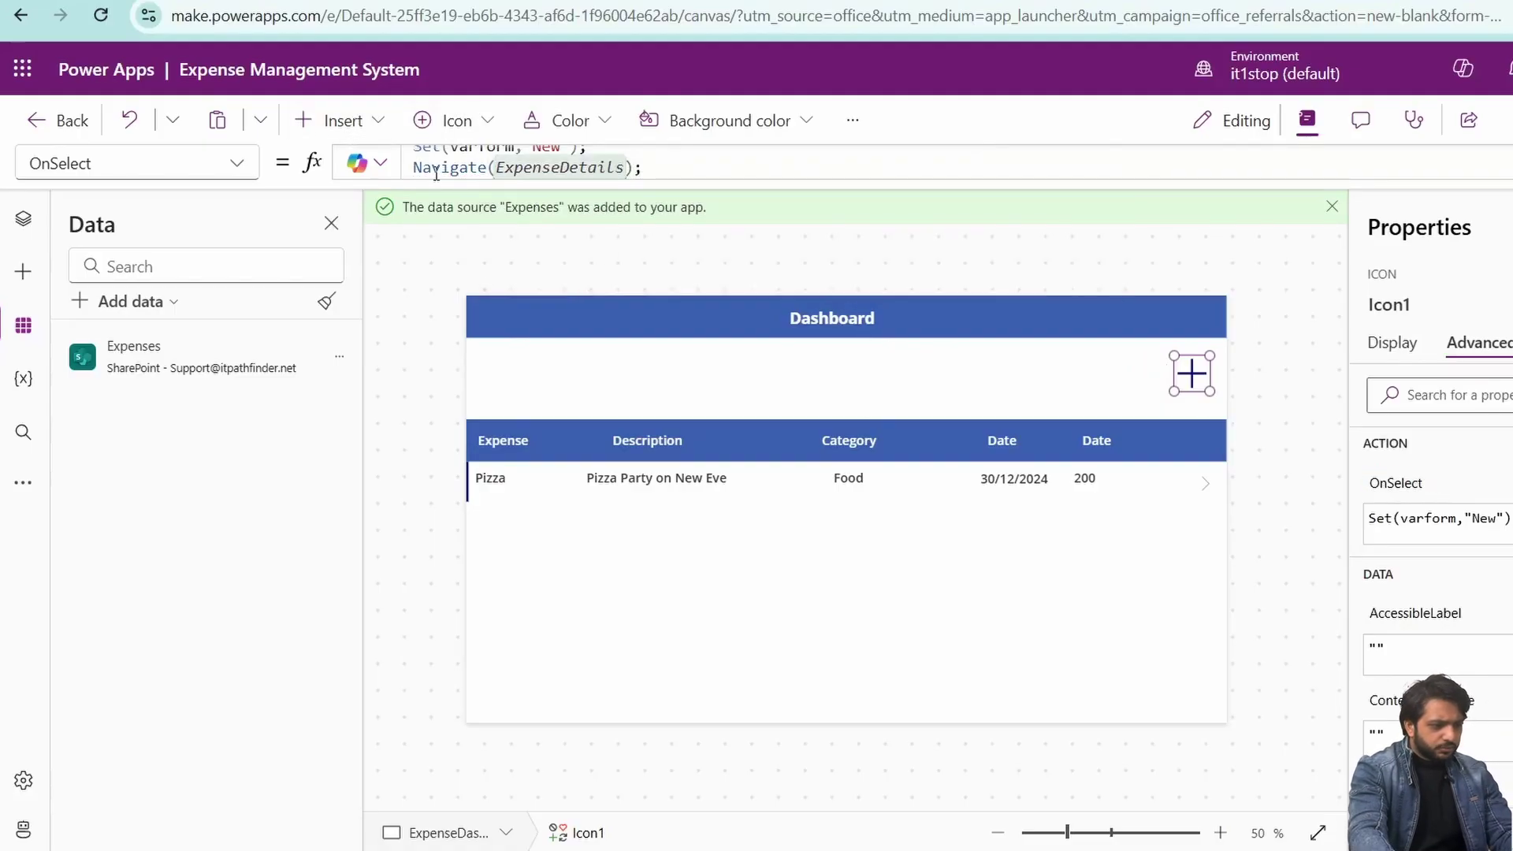
{"action": "triple_click", "coordinate": [499, 164]}
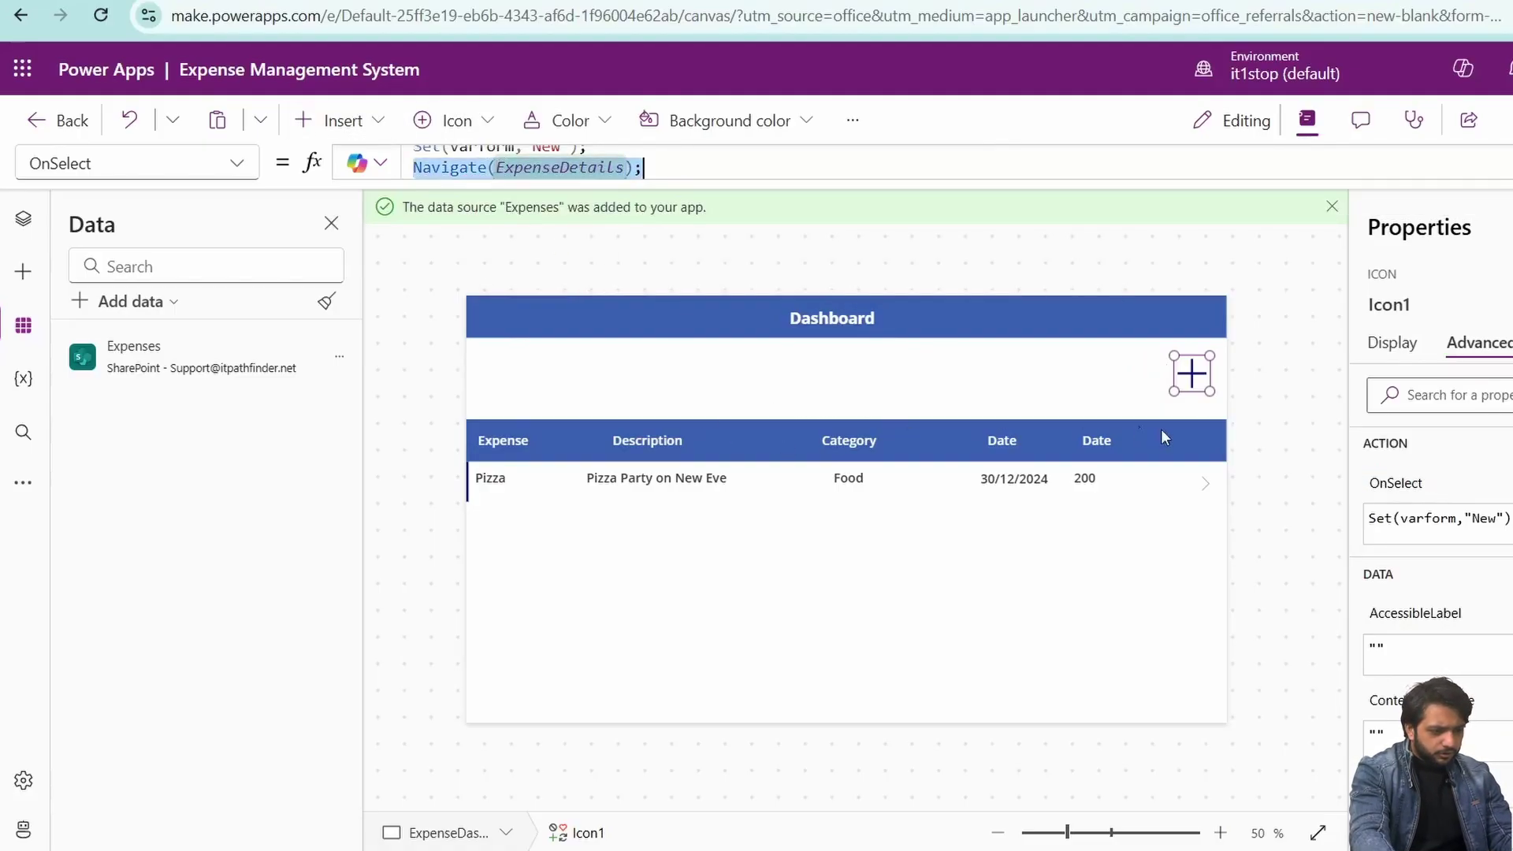
Step: Append Navigate(ExpenseDetails); on a new line after the Set(varform,"Edit"); statement in the gallery arrow's OnSelect formula
{"action": "left_click", "coordinate": [1208, 480]}
{"action": "left_click", "coordinate": [817, 167]}
{"action": "key", "text": "shift+Return"}
{"action": "key", "text": "ctrl+v"}
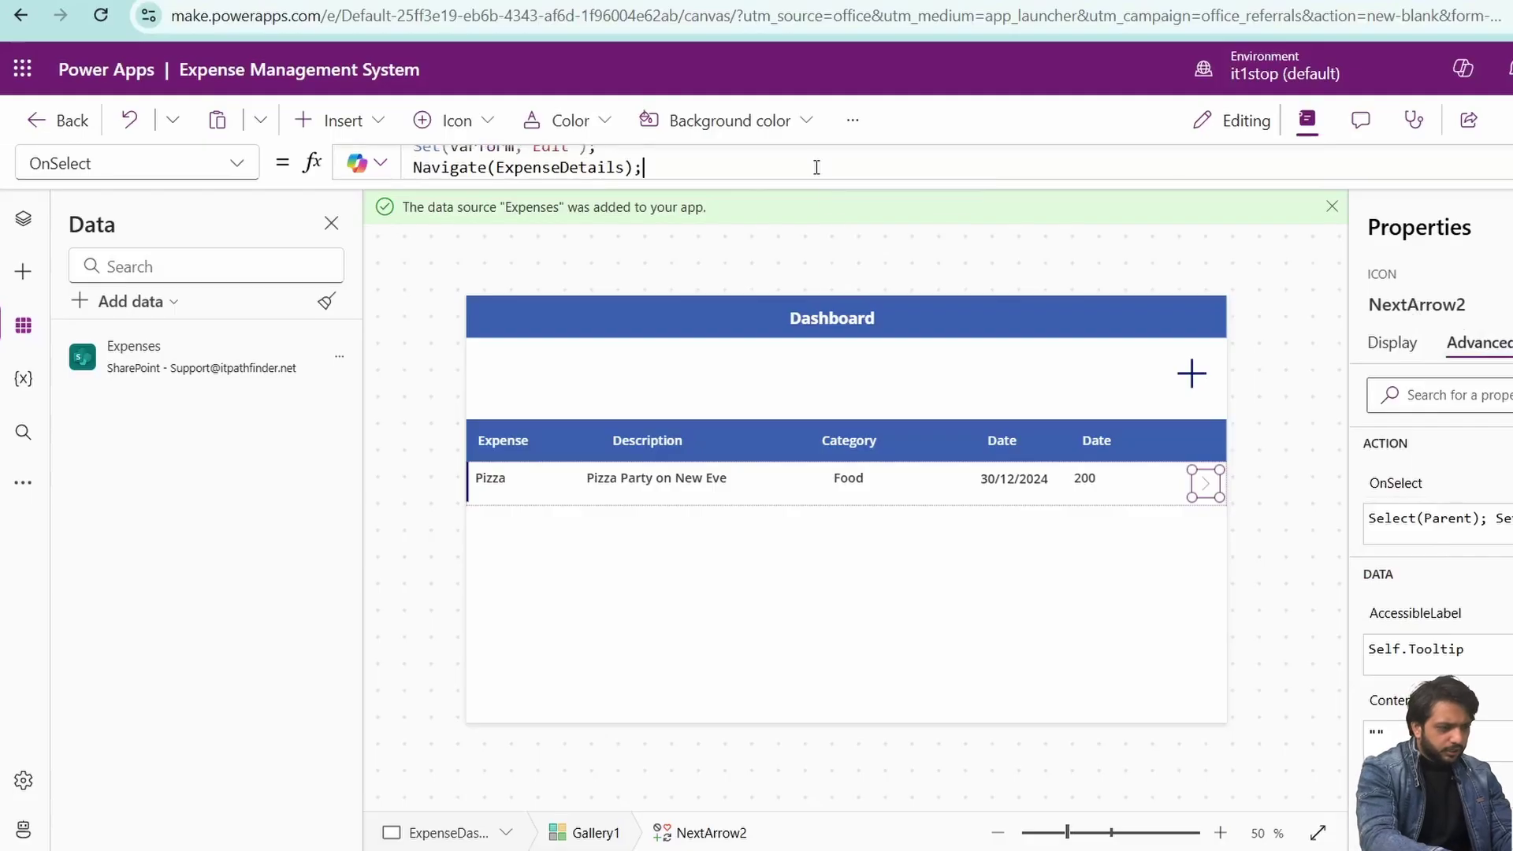
Step: Append ResetForm(Form1); on a new line at the end of the plus icon's OnSelect formula
{"action": "left_click", "coordinate": [1191, 373]}
{"action": "left_click", "coordinate": [820, 161]}
{"action": "key", "text": "shift+Return"}
{"action": "type", "text": "R"}
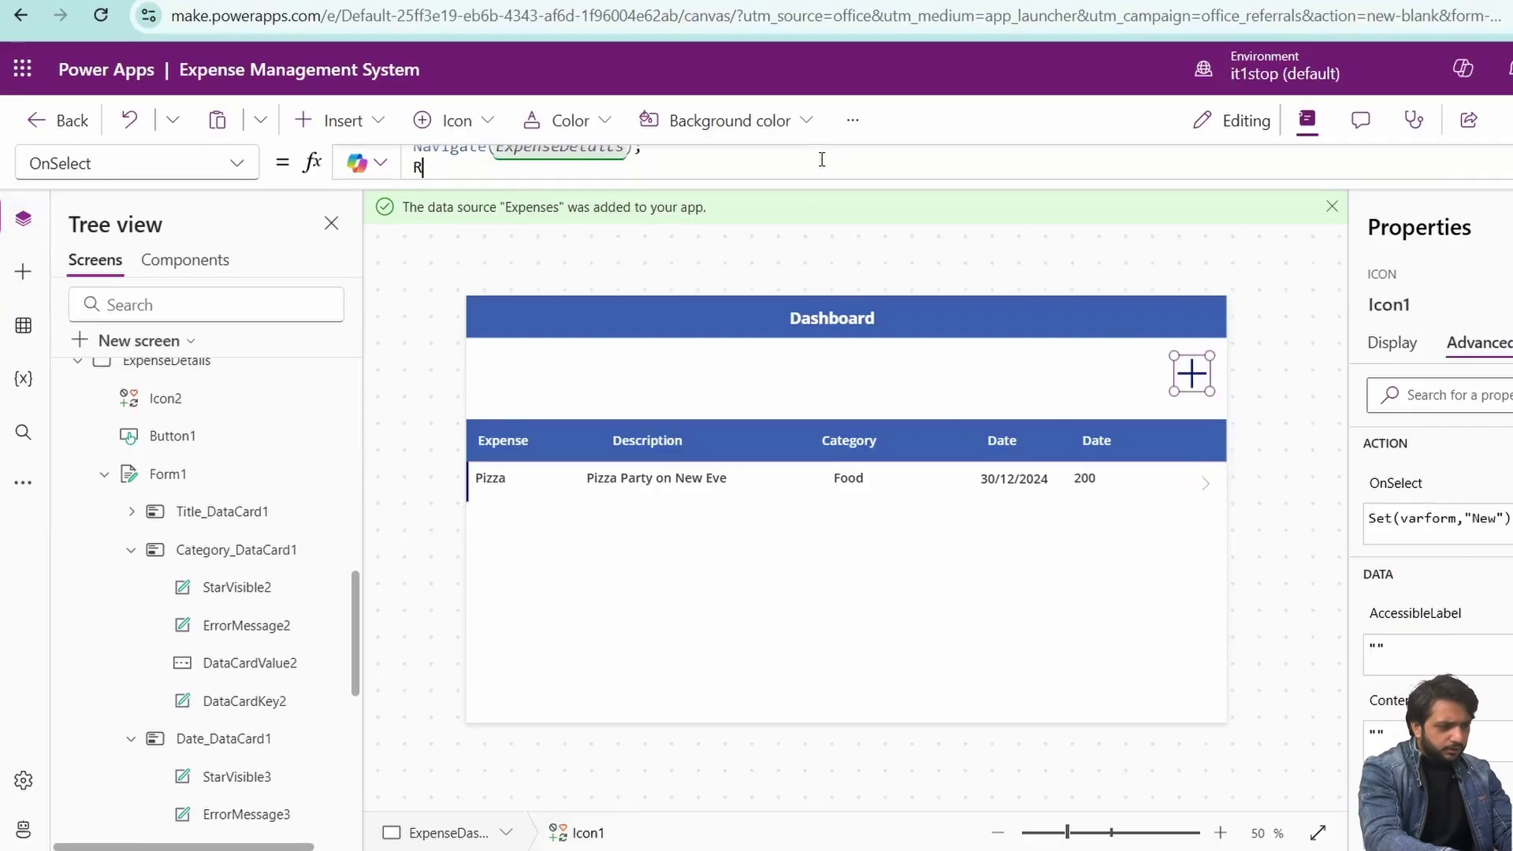
{"action": "type", "text": "esetForm"}
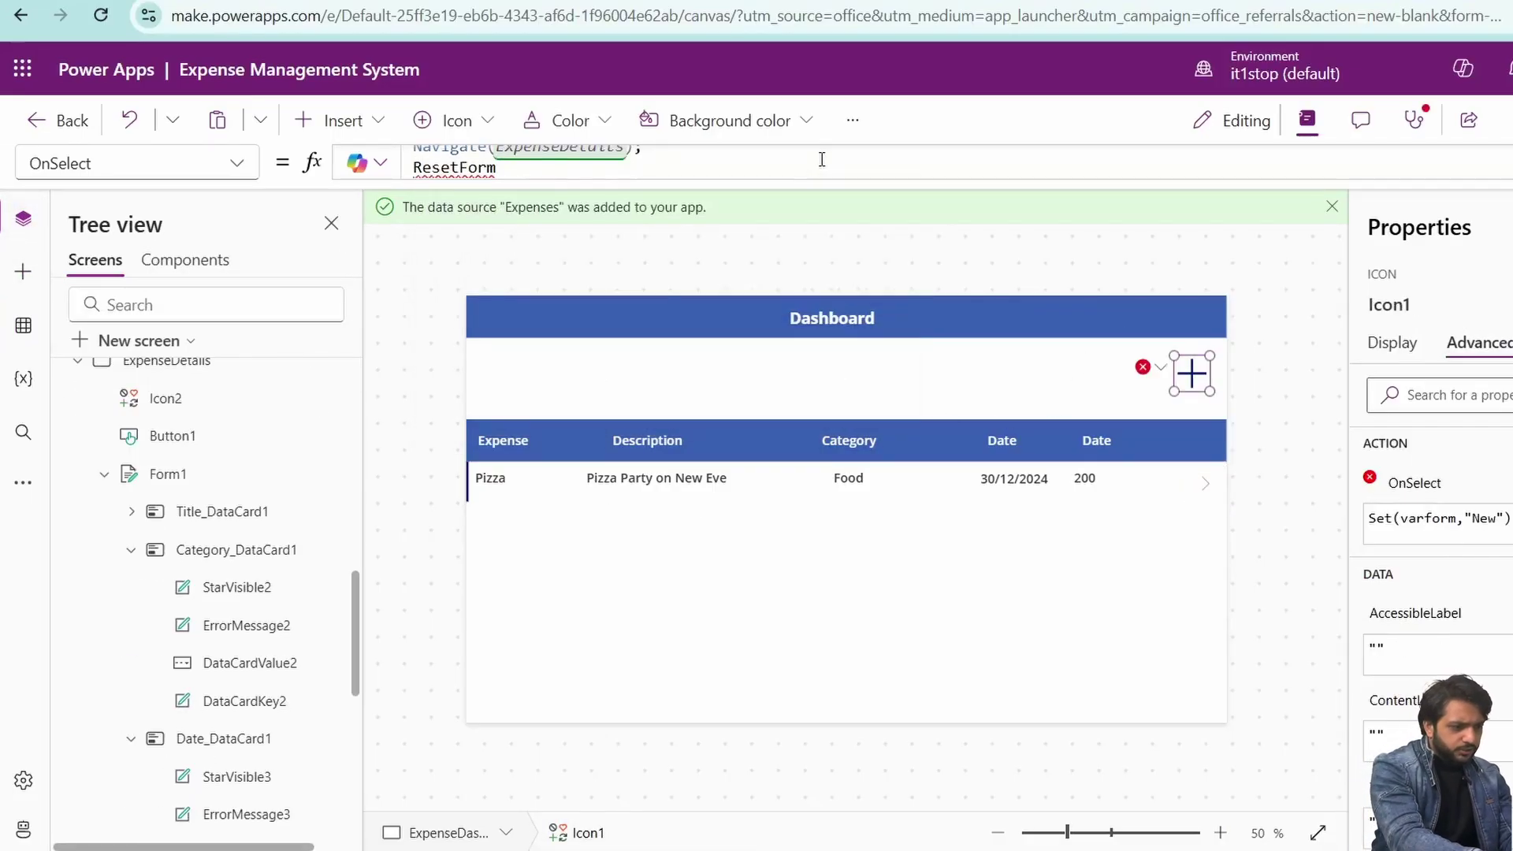
{"action": "type", "text": "(Form1);"}
Step: Open the Expense Details screen through a short preview and append Navigate(ExpenseDashboard) after SubmitForm(Form1); in the Submit button's OnSelect formula
{"action": "key", "text": "F5"}
{"action": "left_click", "coordinate": [1351, 284]}
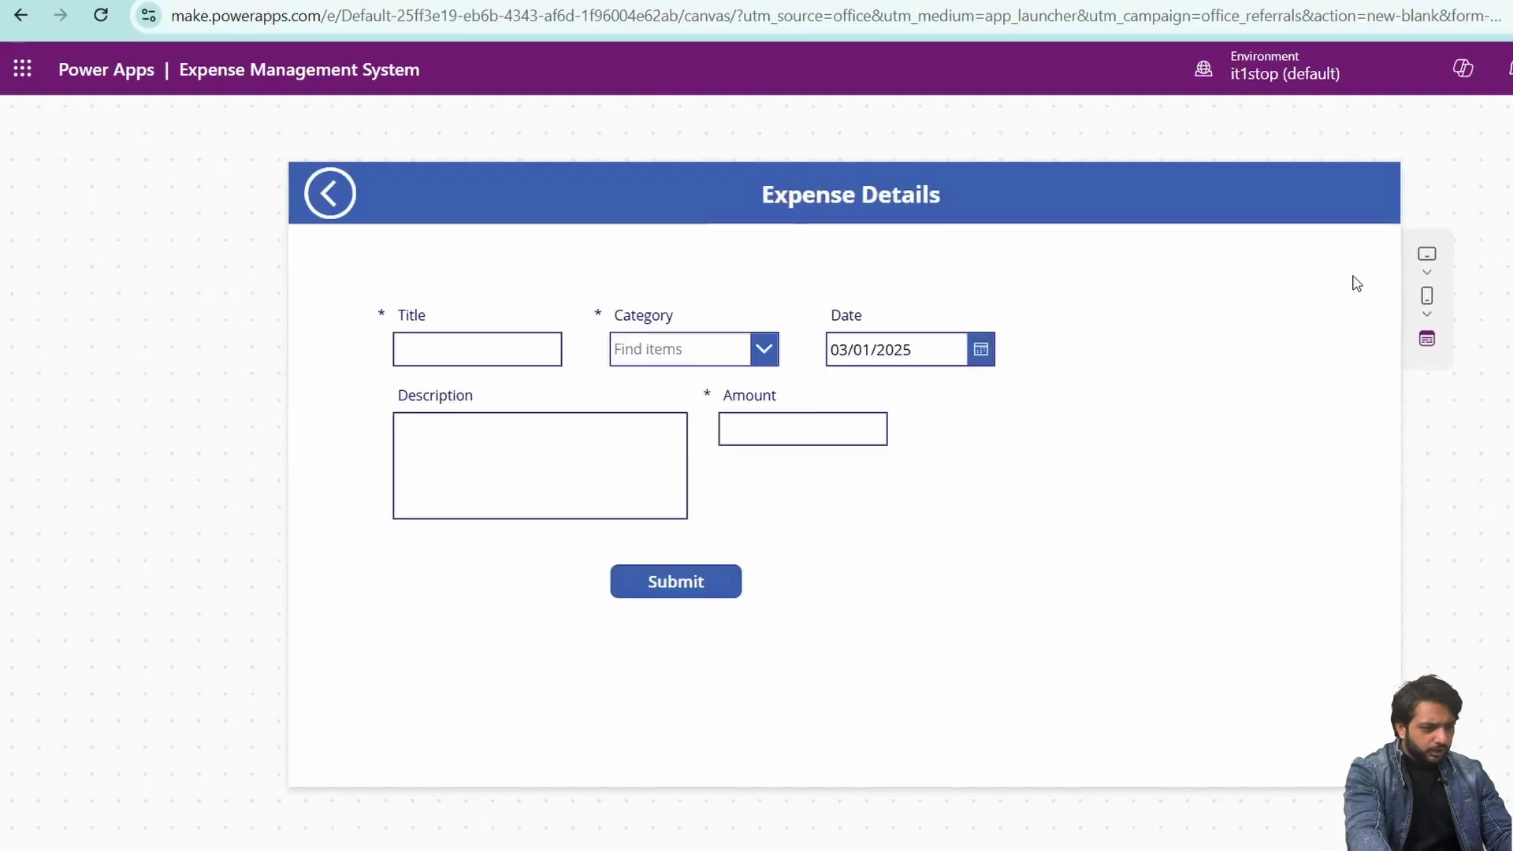
{"action": "key", "text": "Escape"}
{"action": "left_click", "coordinate": [583, 161]}
{"action": "key", "text": "shift+Return"}
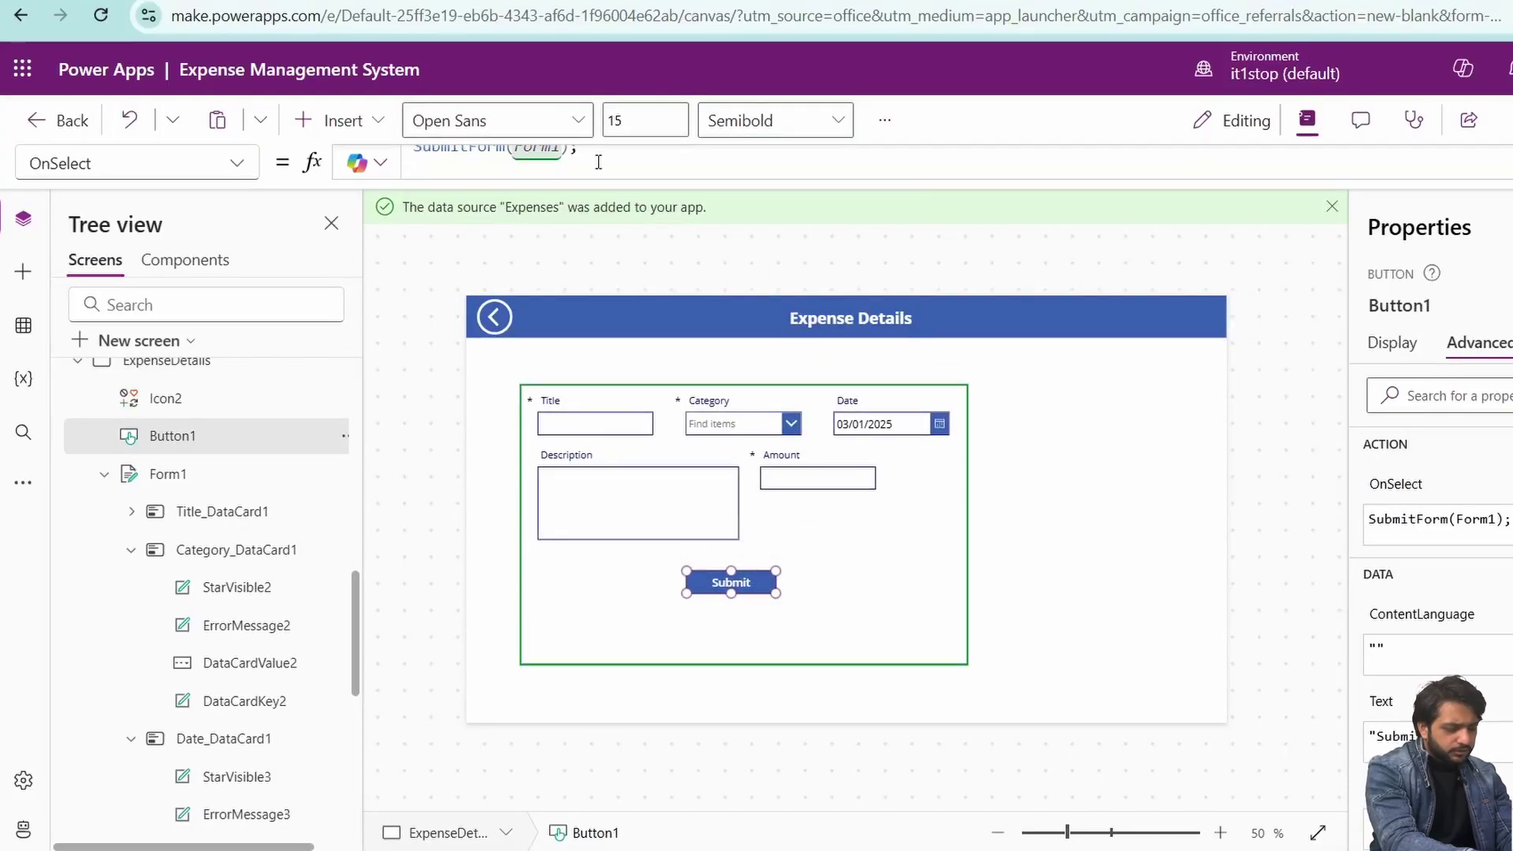
{"action": "type", "text": "Navigate("}
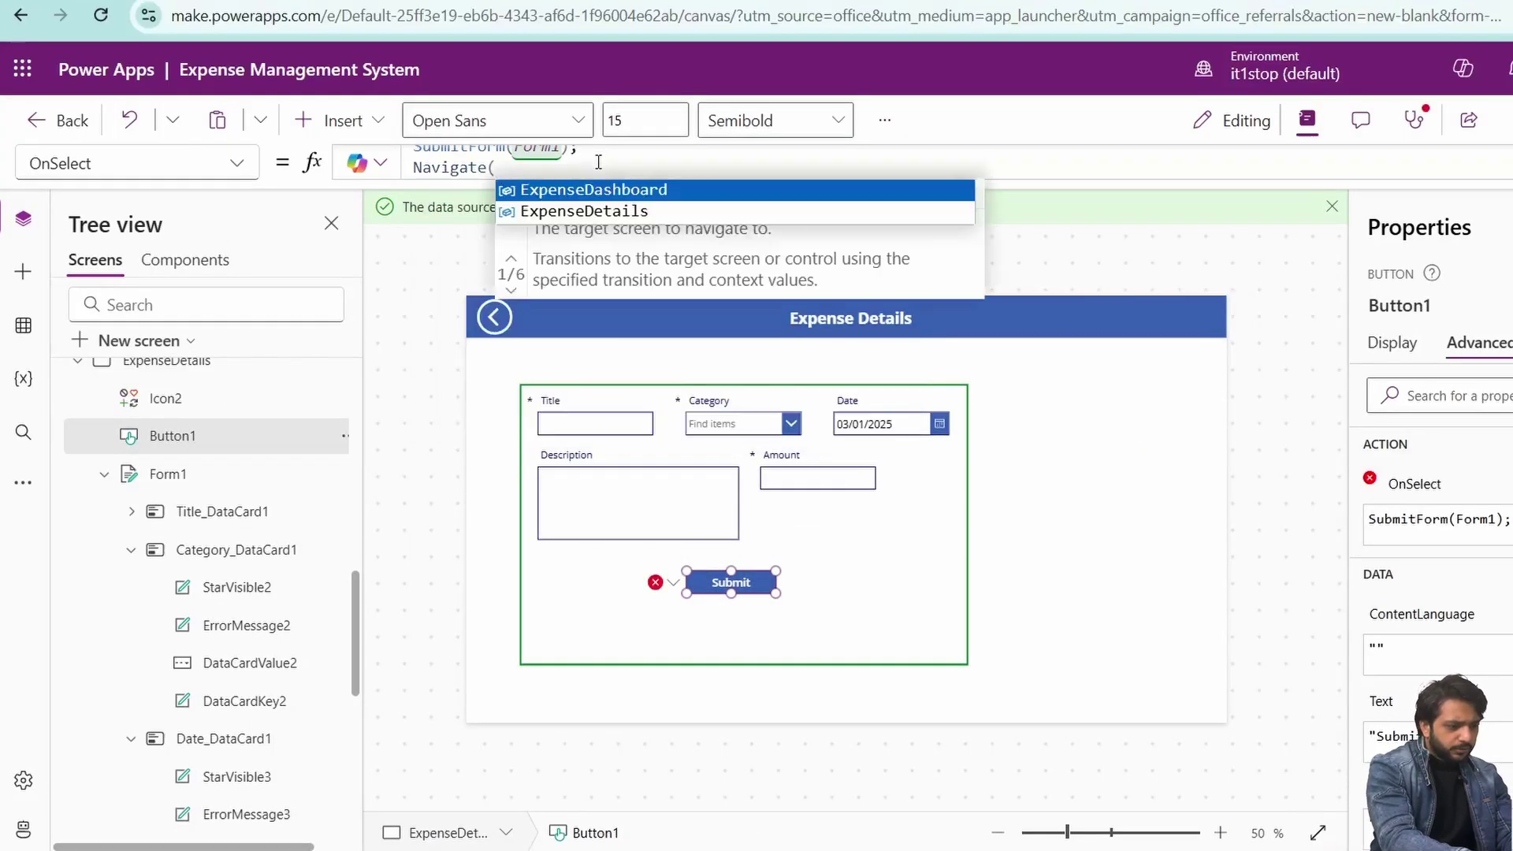
{"action": "key", "text": "Tab"}
Step: Preview the app and fill the new expense with title Charger, category Utilities and date 02/01/2025
{"action": "key", "text": "F5"}
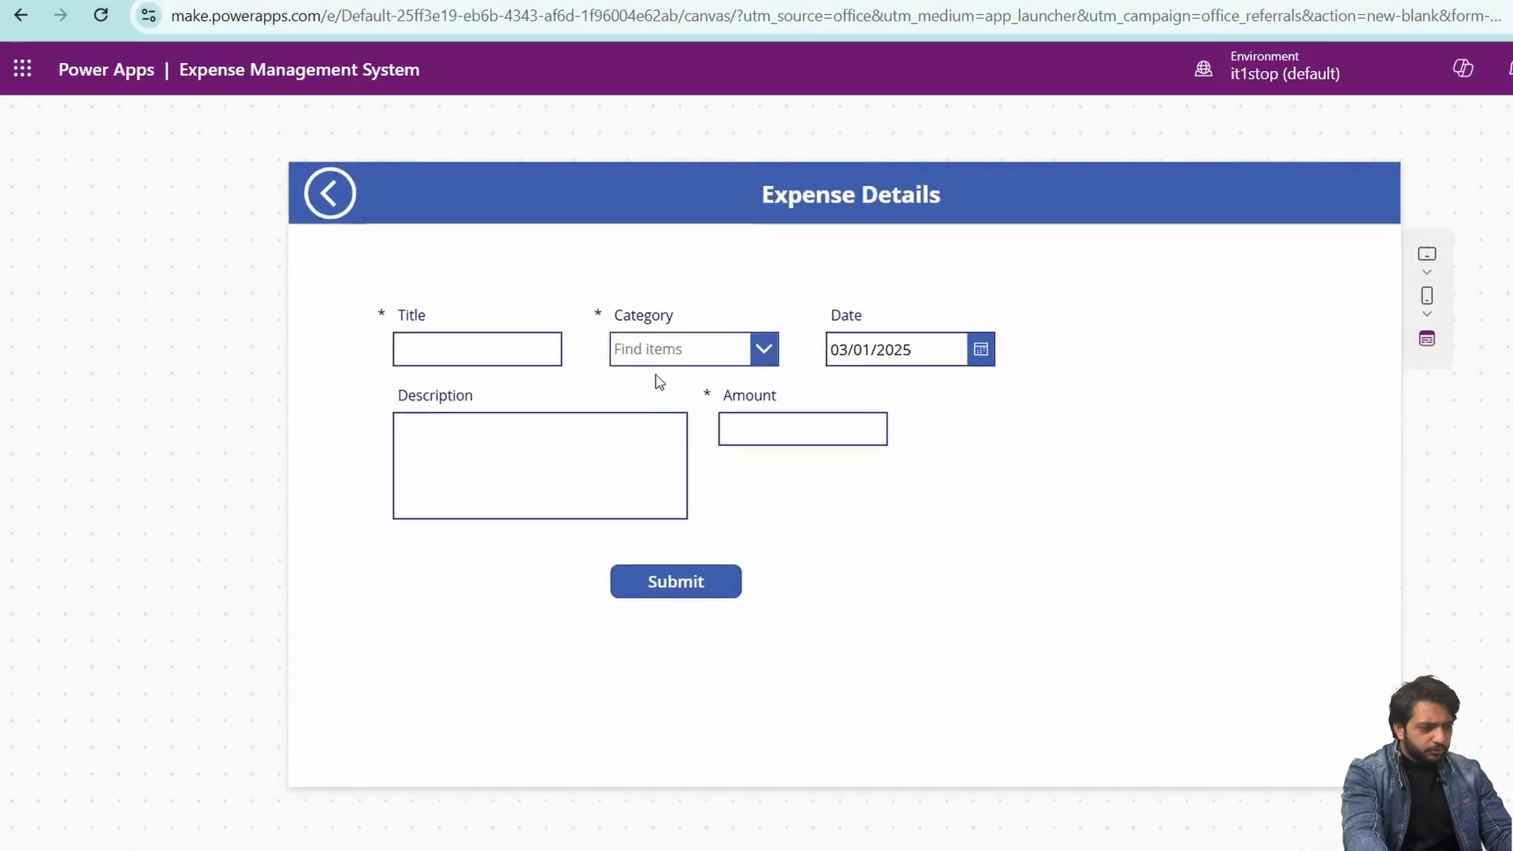
{"action": "left_click", "coordinate": [549, 356]}
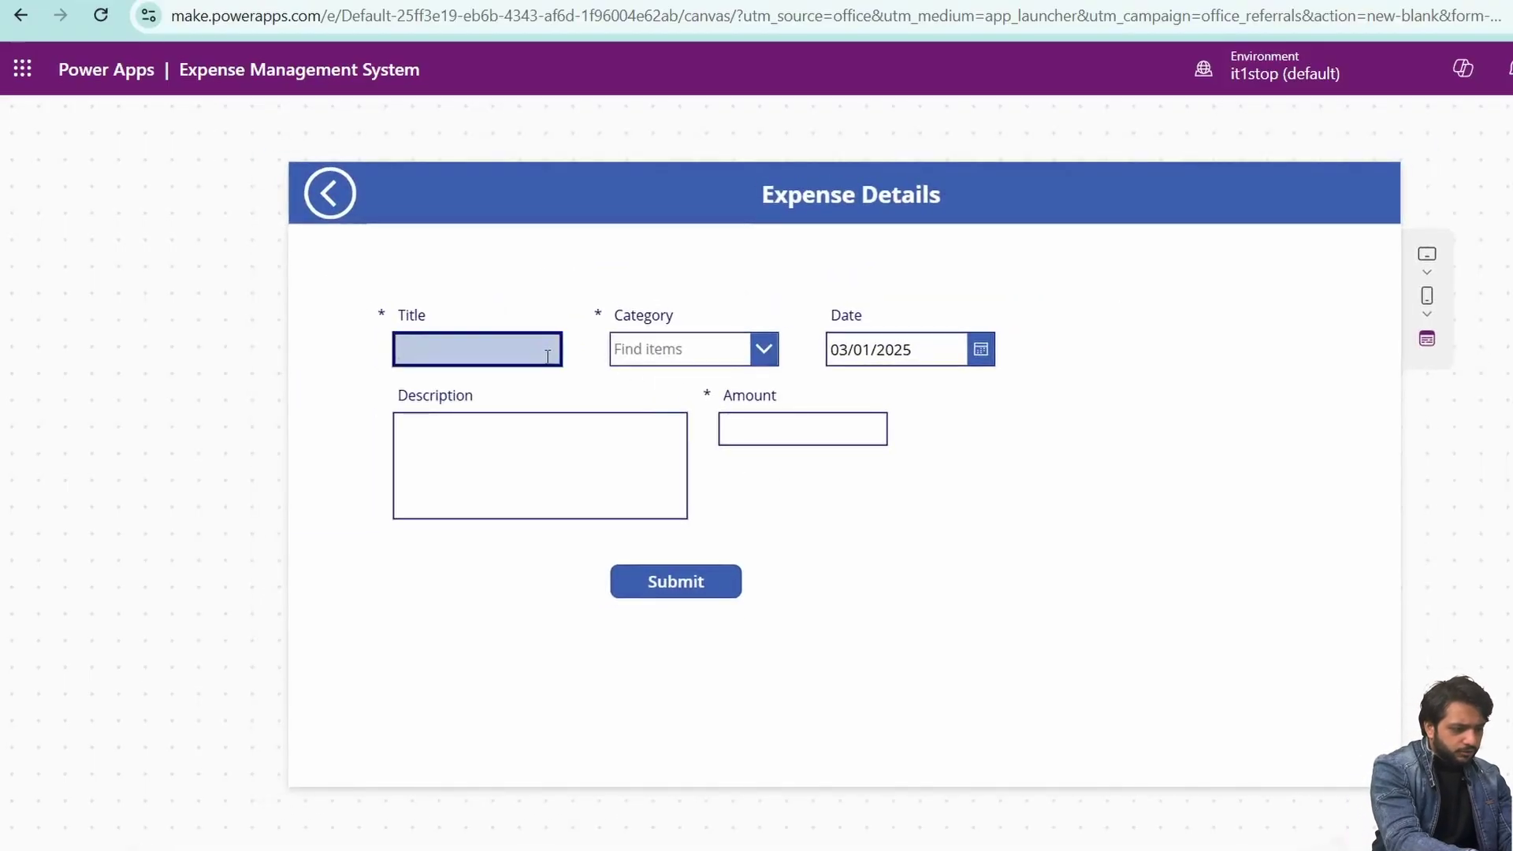
{"action": "type", "text": "Charger"}
{"action": "left_click", "coordinate": [709, 349]}
{"action": "left_click", "coordinate": [669, 468]}
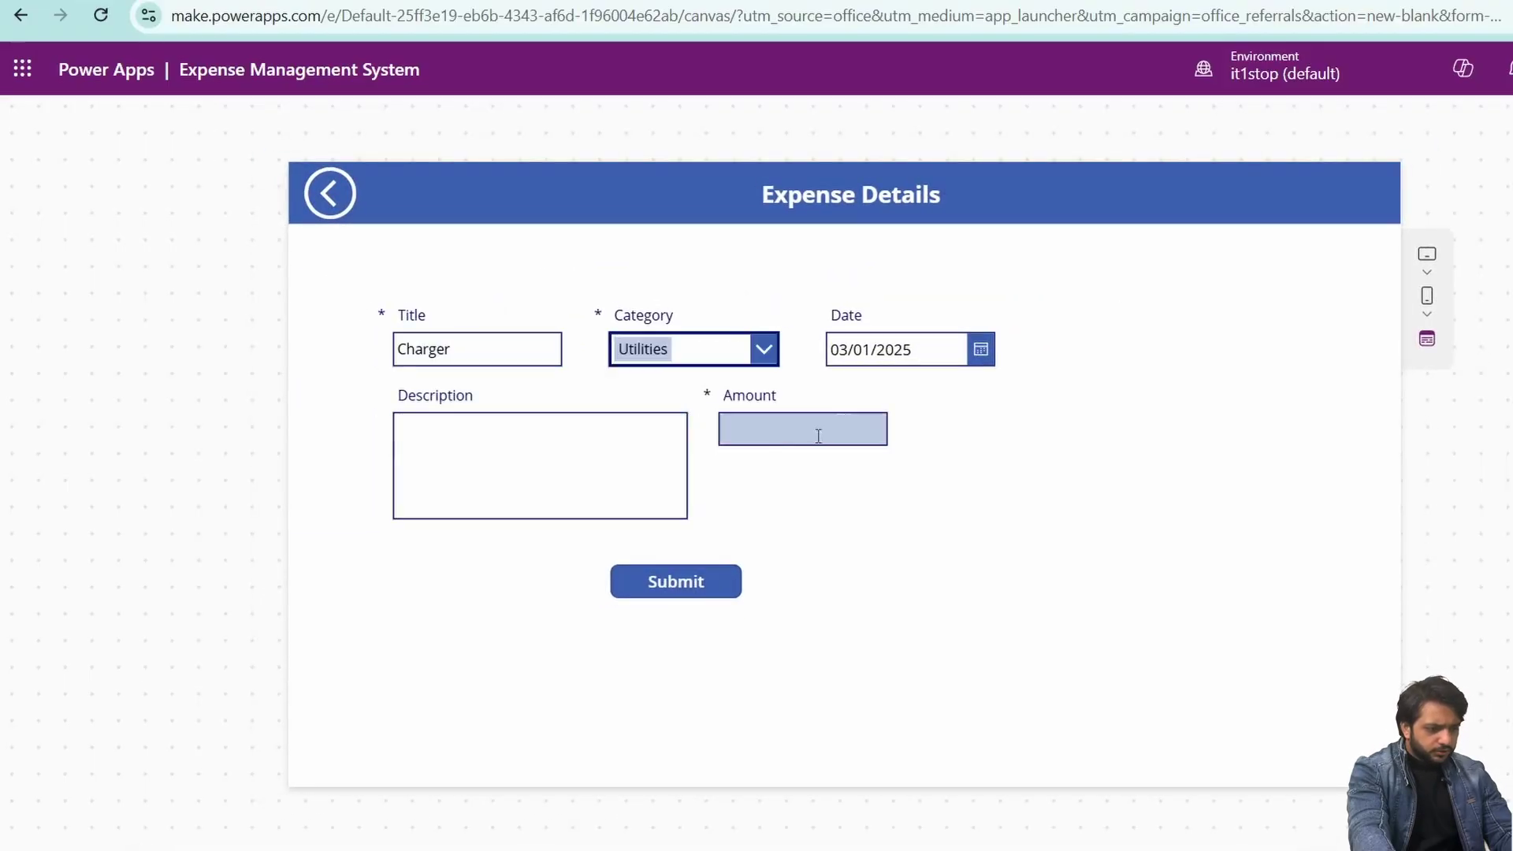
{"action": "left_click", "coordinate": [977, 348]}
{"action": "left_click", "coordinate": [1012, 580]}
Step: Enter the description New charger for Laptop and an amount of 100 for the Charger expense, and submit it
{"action": "left_click", "coordinate": [553, 428]}
{"action": "type", "text": "New char"}
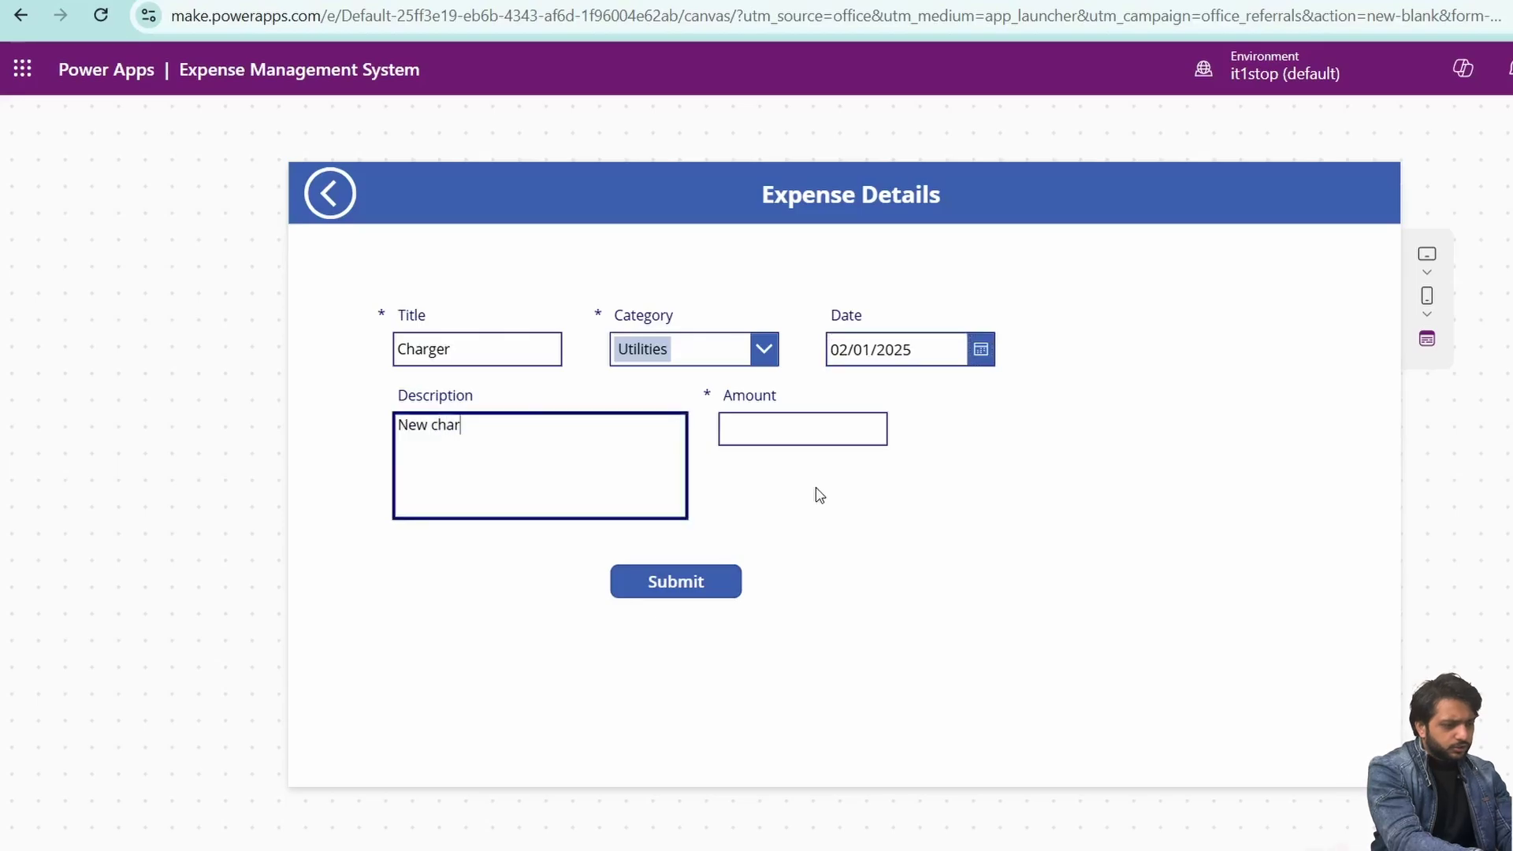
{"action": "type", "text": "ger for Laptop"}
{"action": "key", "text": "Tab"}
{"action": "left_click", "coordinate": [831, 428]}
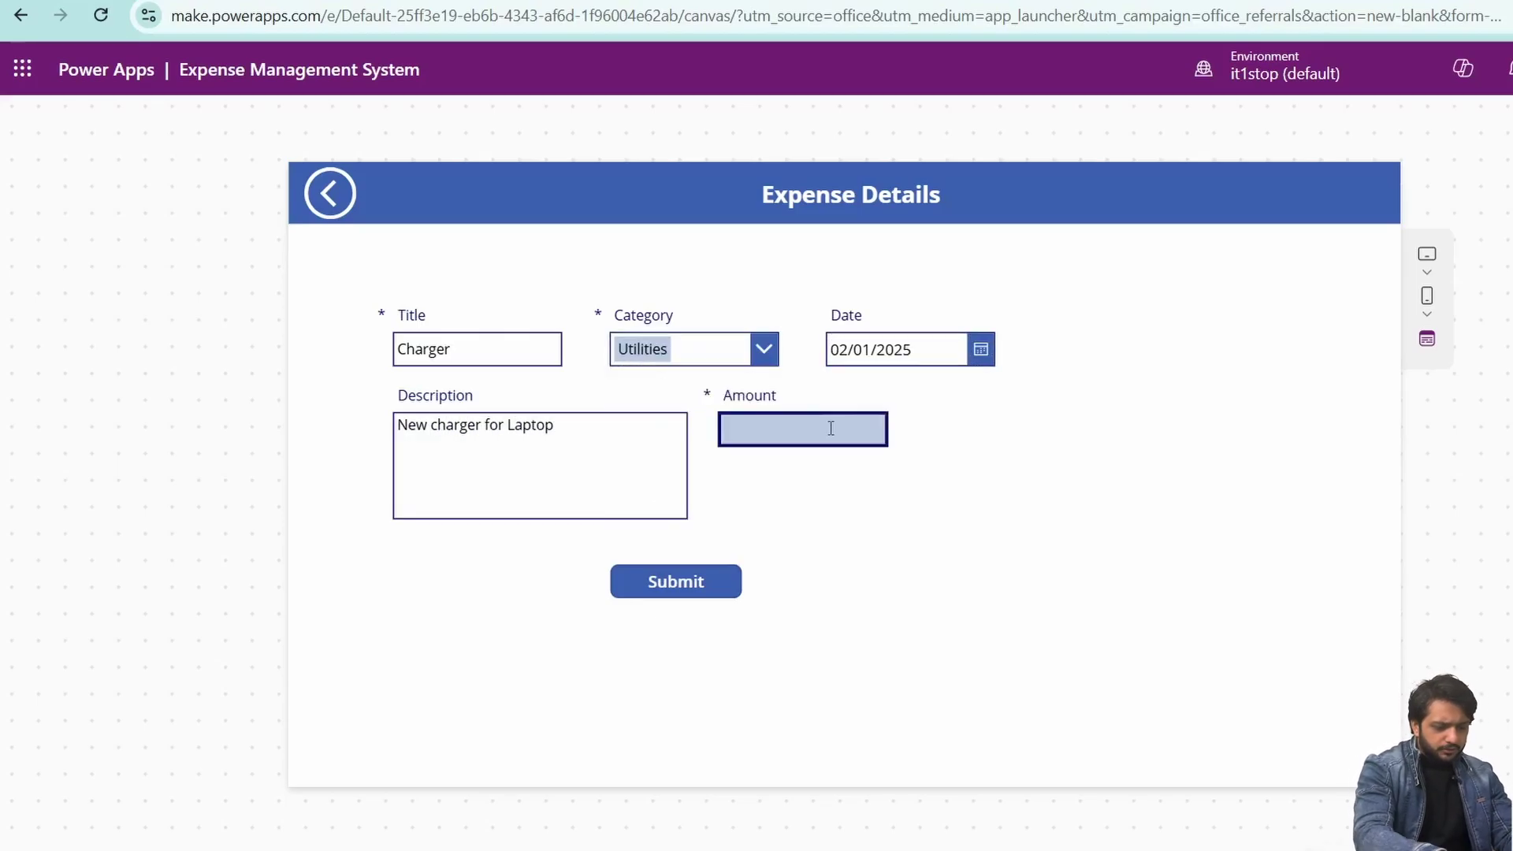
{"action": "type", "text": "100"}
{"action": "left_click", "coordinate": [683, 580]}
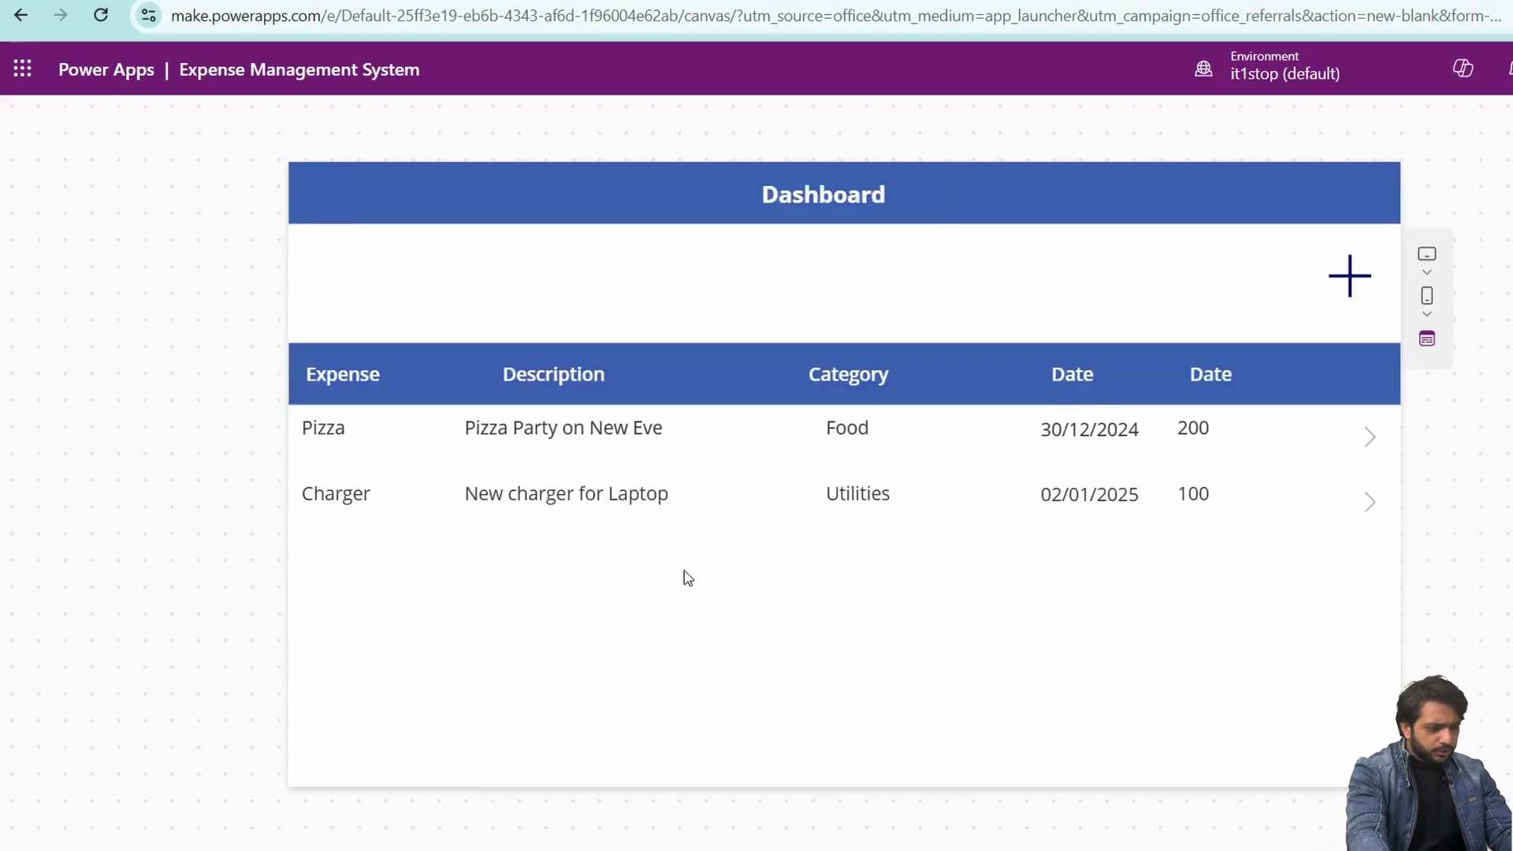
Step: Start another new expense with title Movie, category Entertainment and date 11/12/2024
{"action": "left_click", "coordinate": [1357, 289]}
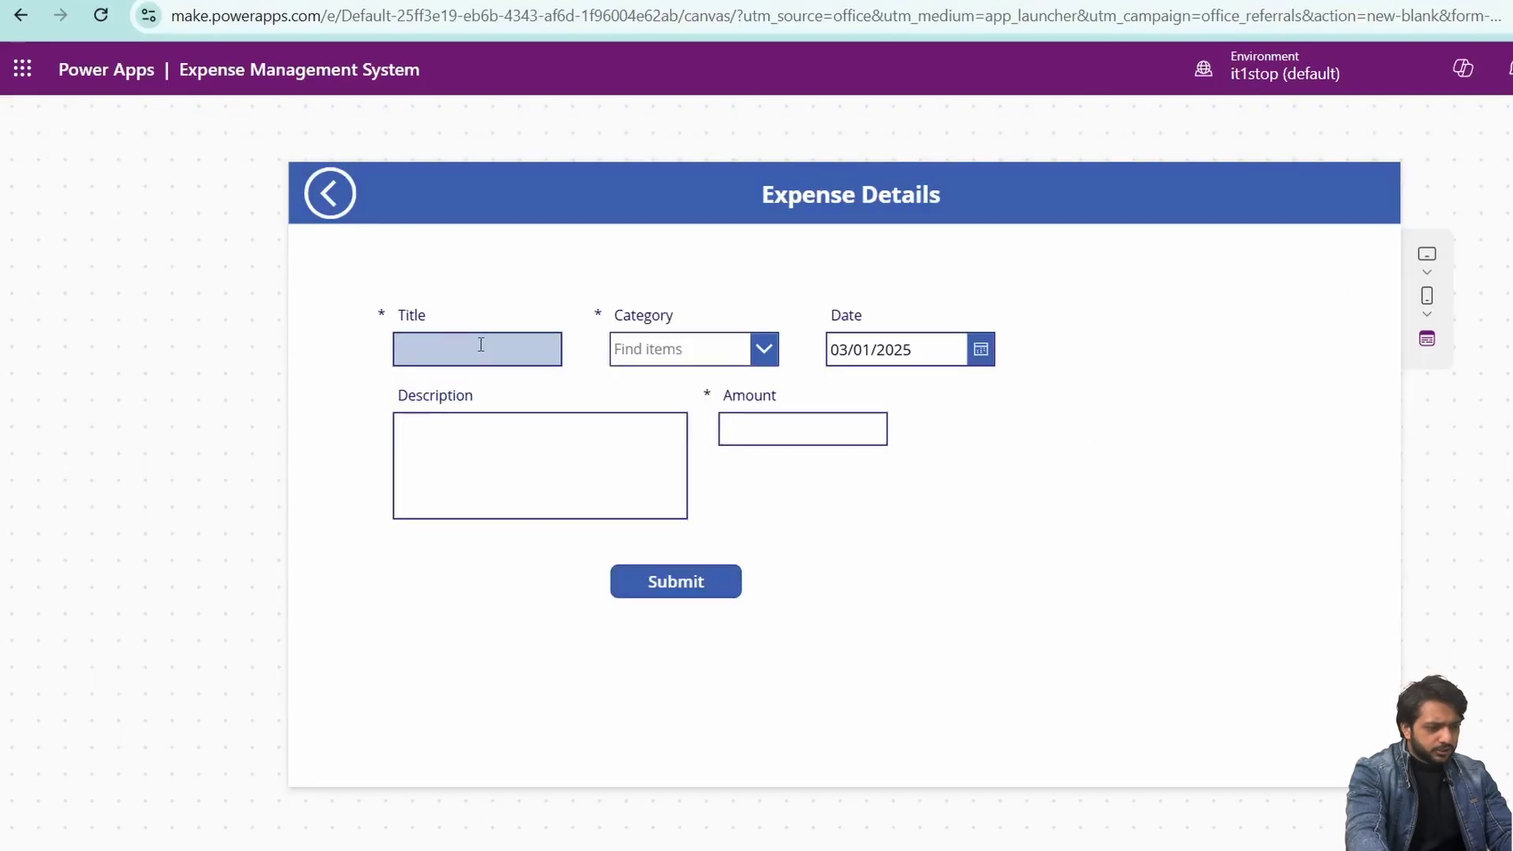
{"action": "left_click", "coordinate": [477, 344]}
{"action": "type", "text": "Movie"}
{"action": "key", "text": "Tab"}
{"action": "left_click", "coordinate": [692, 506]}
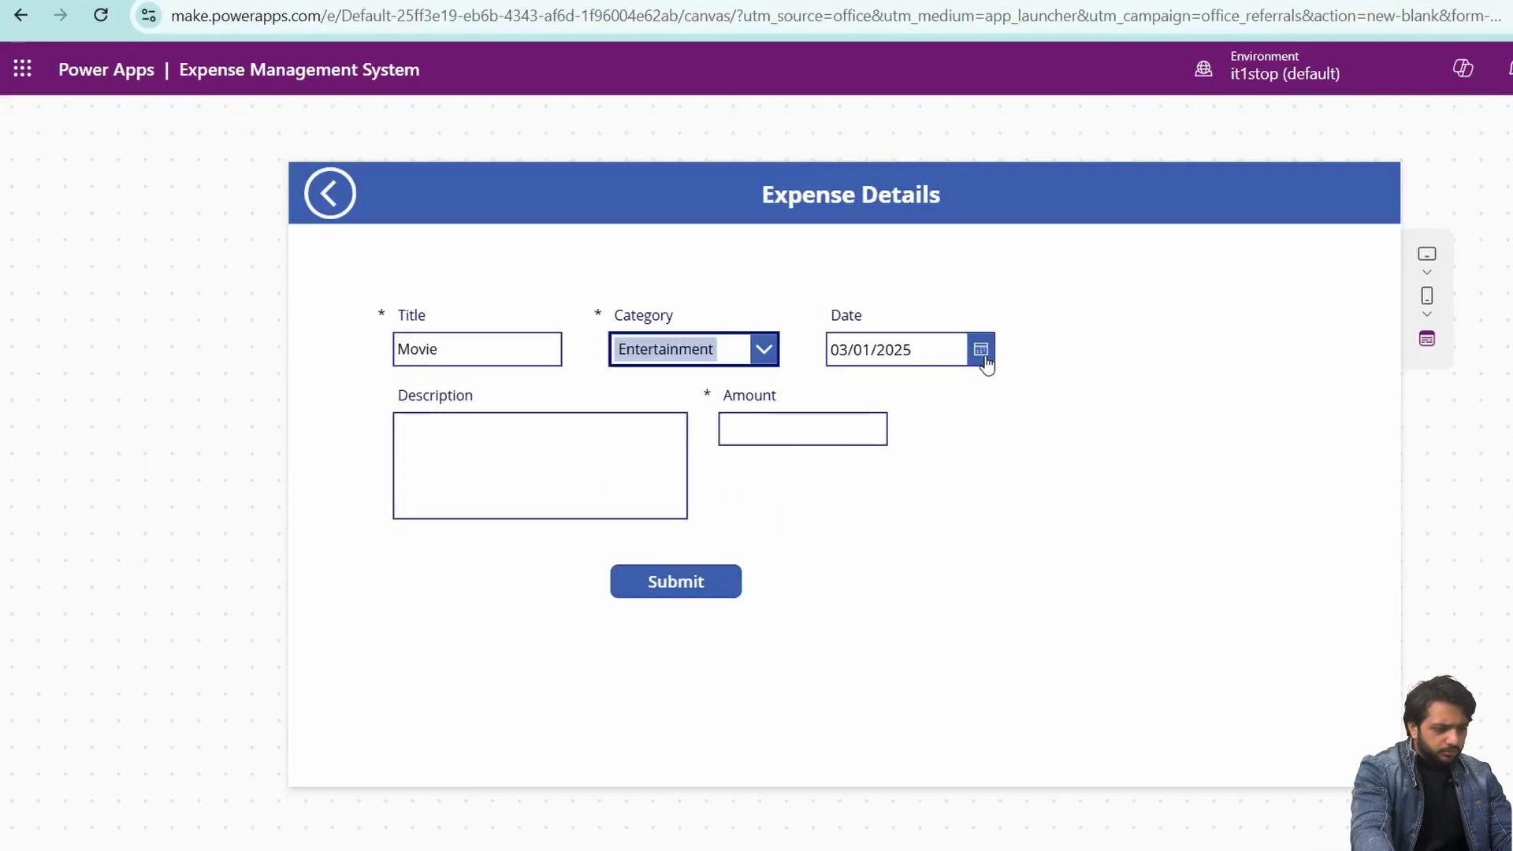
{"action": "left_click", "coordinate": [981, 349]}
{"action": "left_click", "coordinate": [857, 483]}
{"action": "left_click", "coordinate": [970, 613]}
{"action": "left_click", "coordinate": [999, 756]}
Step: Enter the description Abc and an amount of 200 for the Movie expense, and submit it
{"action": "left_click", "coordinate": [601, 449]}
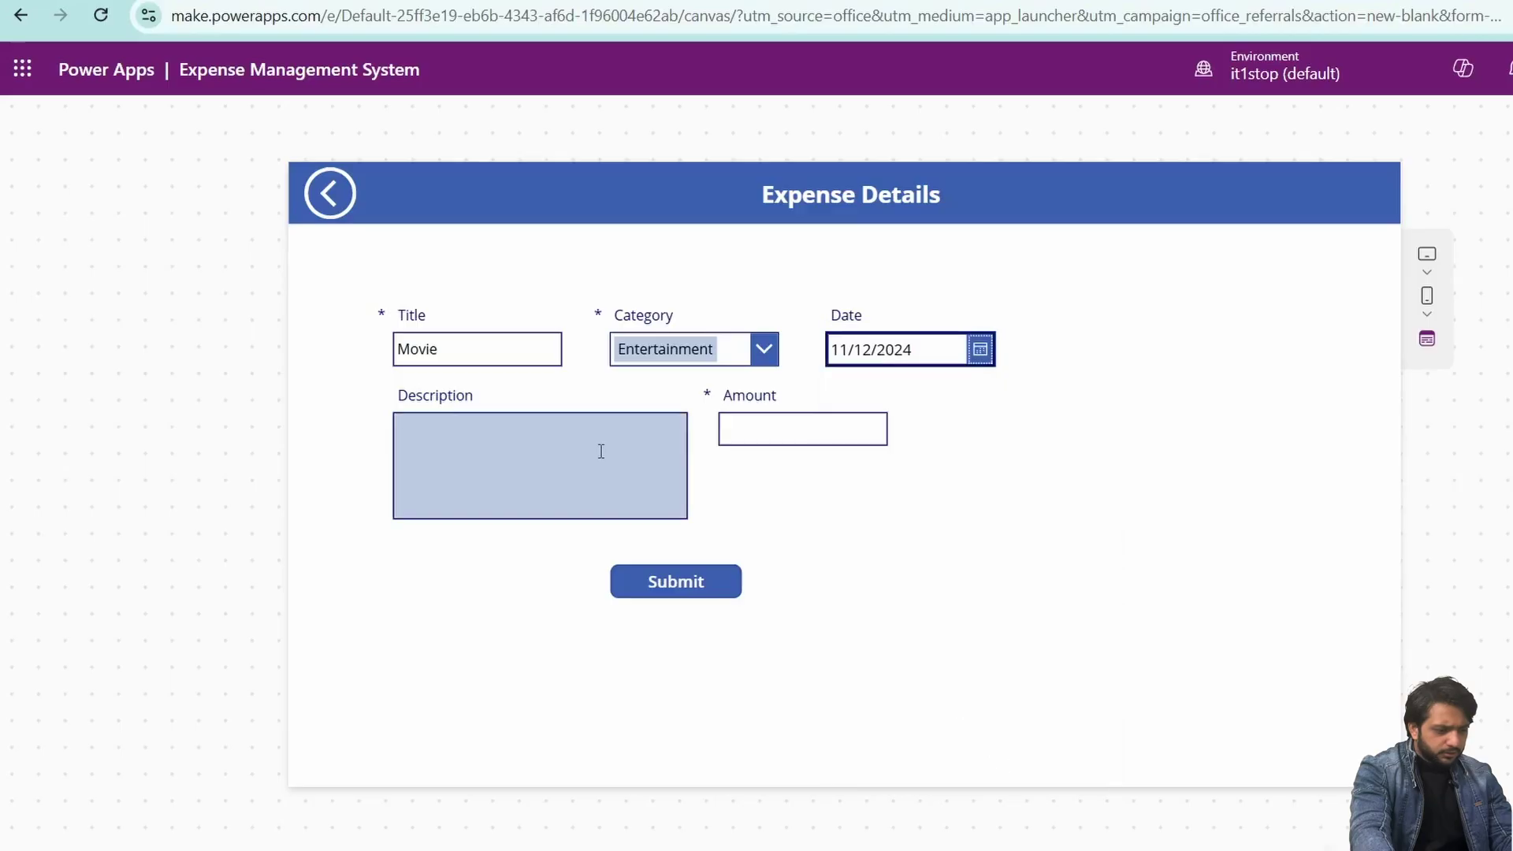
{"action": "type", "text": "Abc"}
{"action": "left_click", "coordinate": [835, 429]}
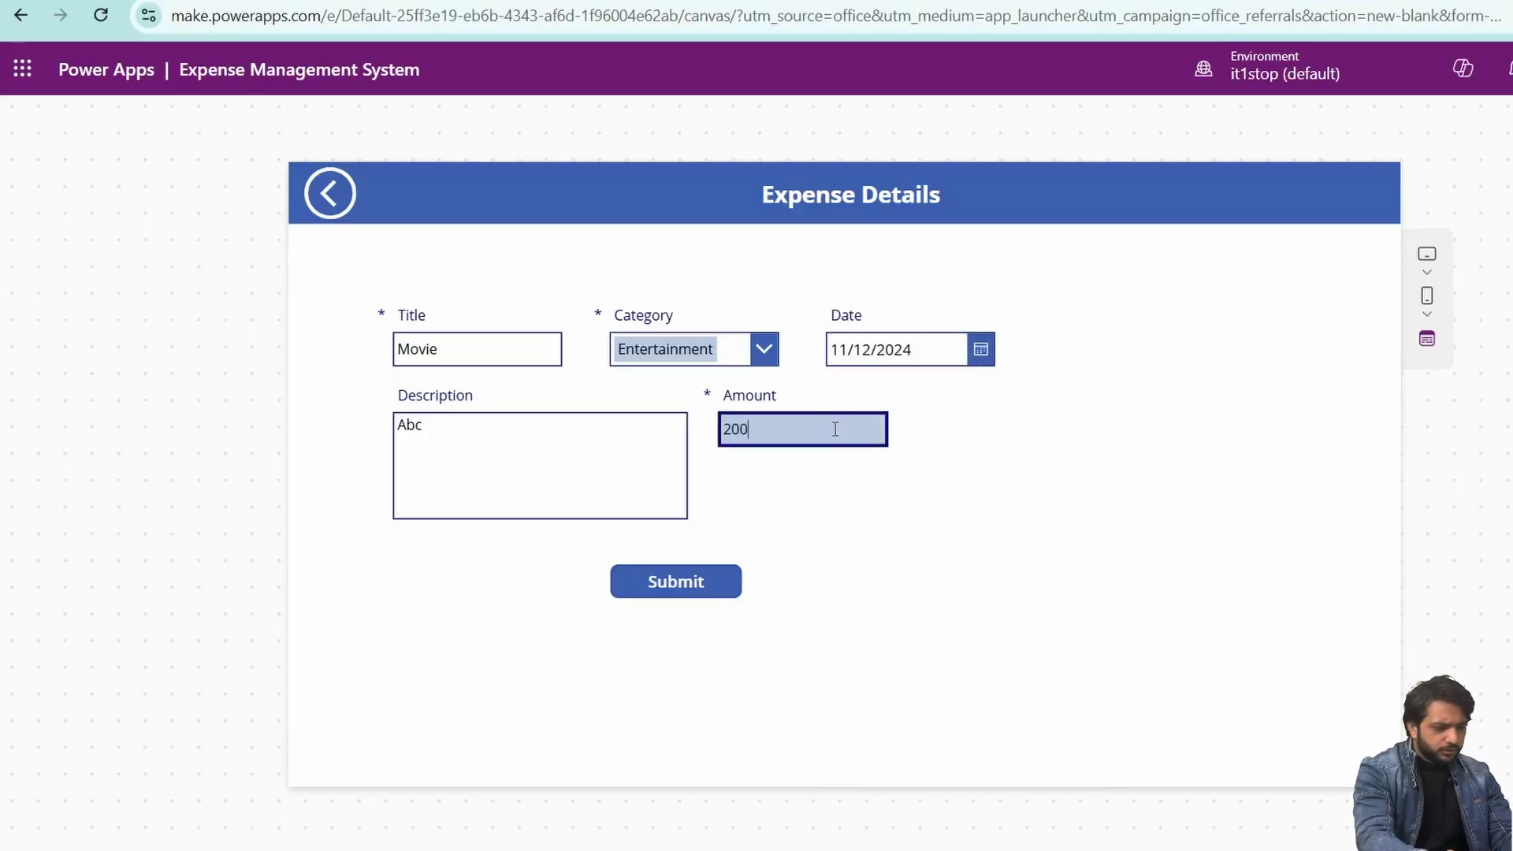
{"action": "type", "text": "200"}
{"action": "left_click", "coordinate": [676, 581]}
Step: Fill another new expense with title Europe, category Travel and date 03/01/2025
{"action": "left_click", "coordinate": [502, 352]}
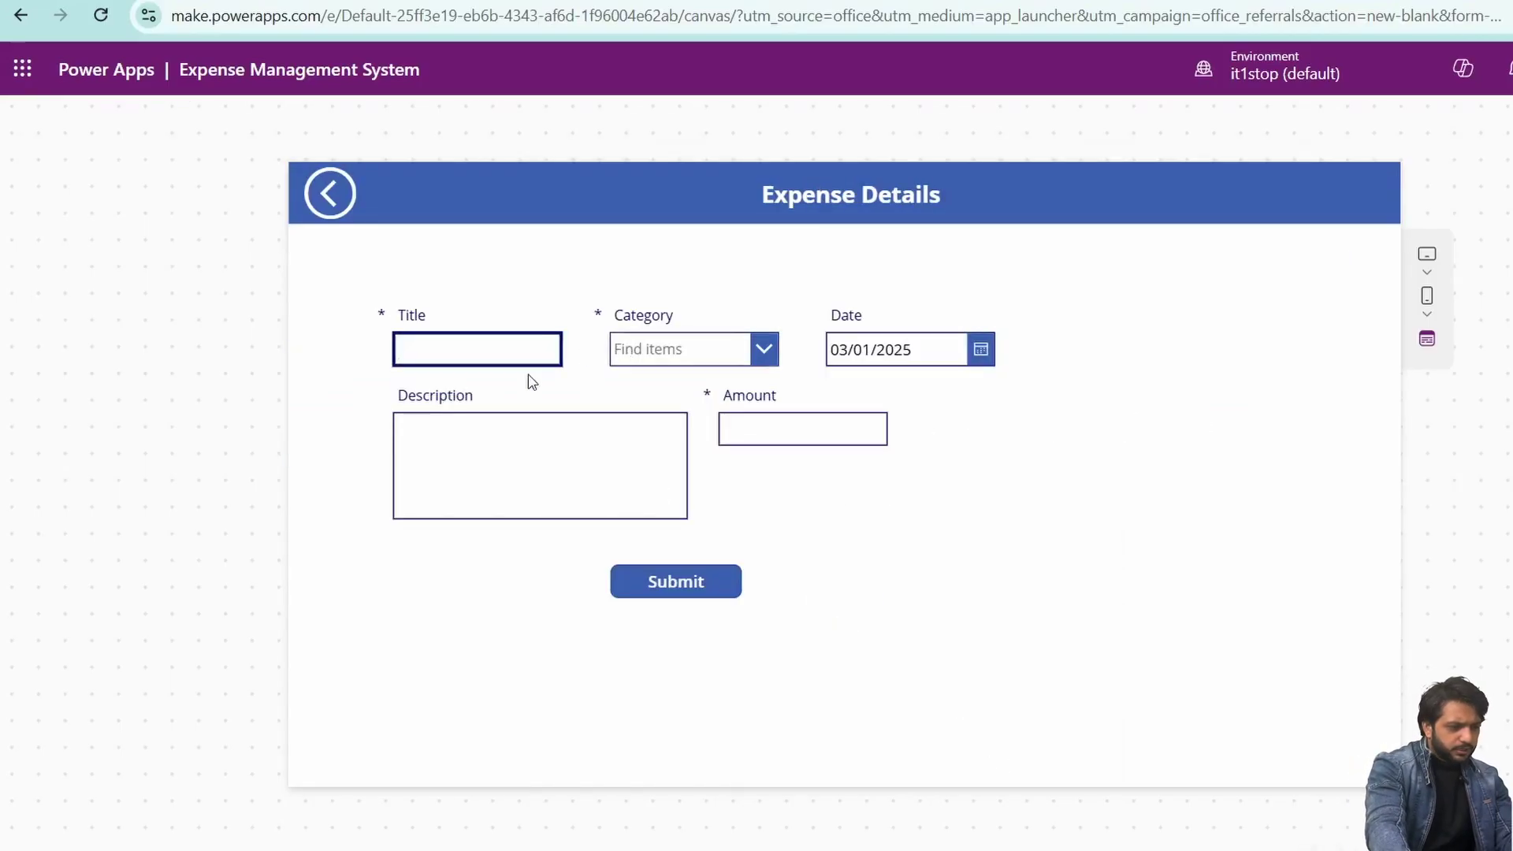
{"action": "type", "text": "Europe"}
{"action": "key", "text": "Tab"}
{"action": "left_click", "coordinate": [981, 349]}
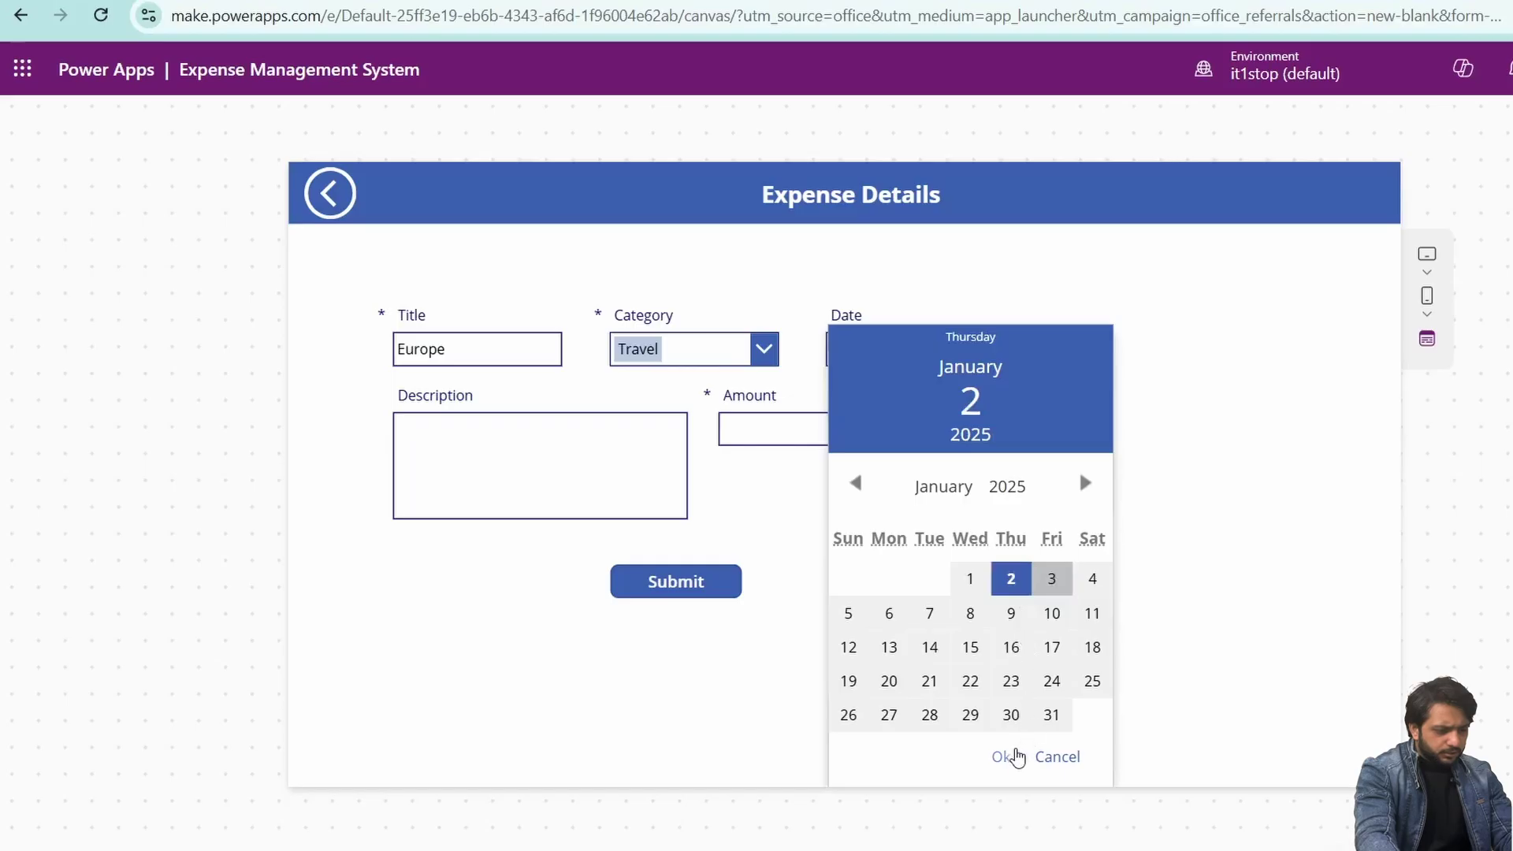
{"action": "left_click", "coordinate": [1001, 757]}
Step: Enter the description Trip to Europe and an amount of 2000 for the Europe expense, submit it and end the preview
{"action": "left_click", "coordinate": [673, 471]}
{"action": "type", "text": "Trip to Europe"}
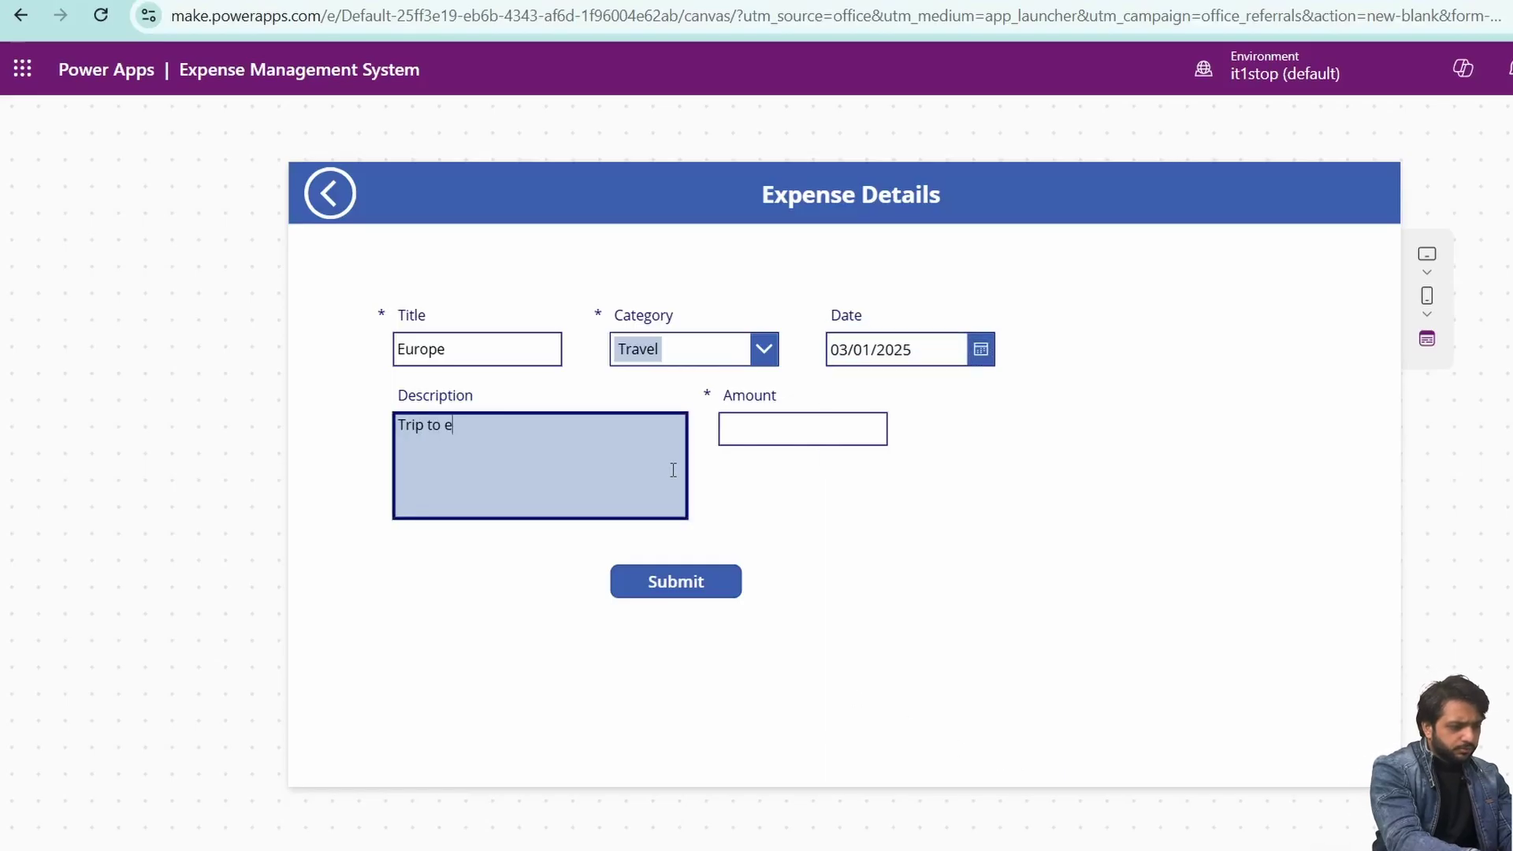
{"action": "key", "text": "BackSpace"}
{"action": "type", "text": "Europe"}
{"action": "left_click", "coordinate": [745, 429]}
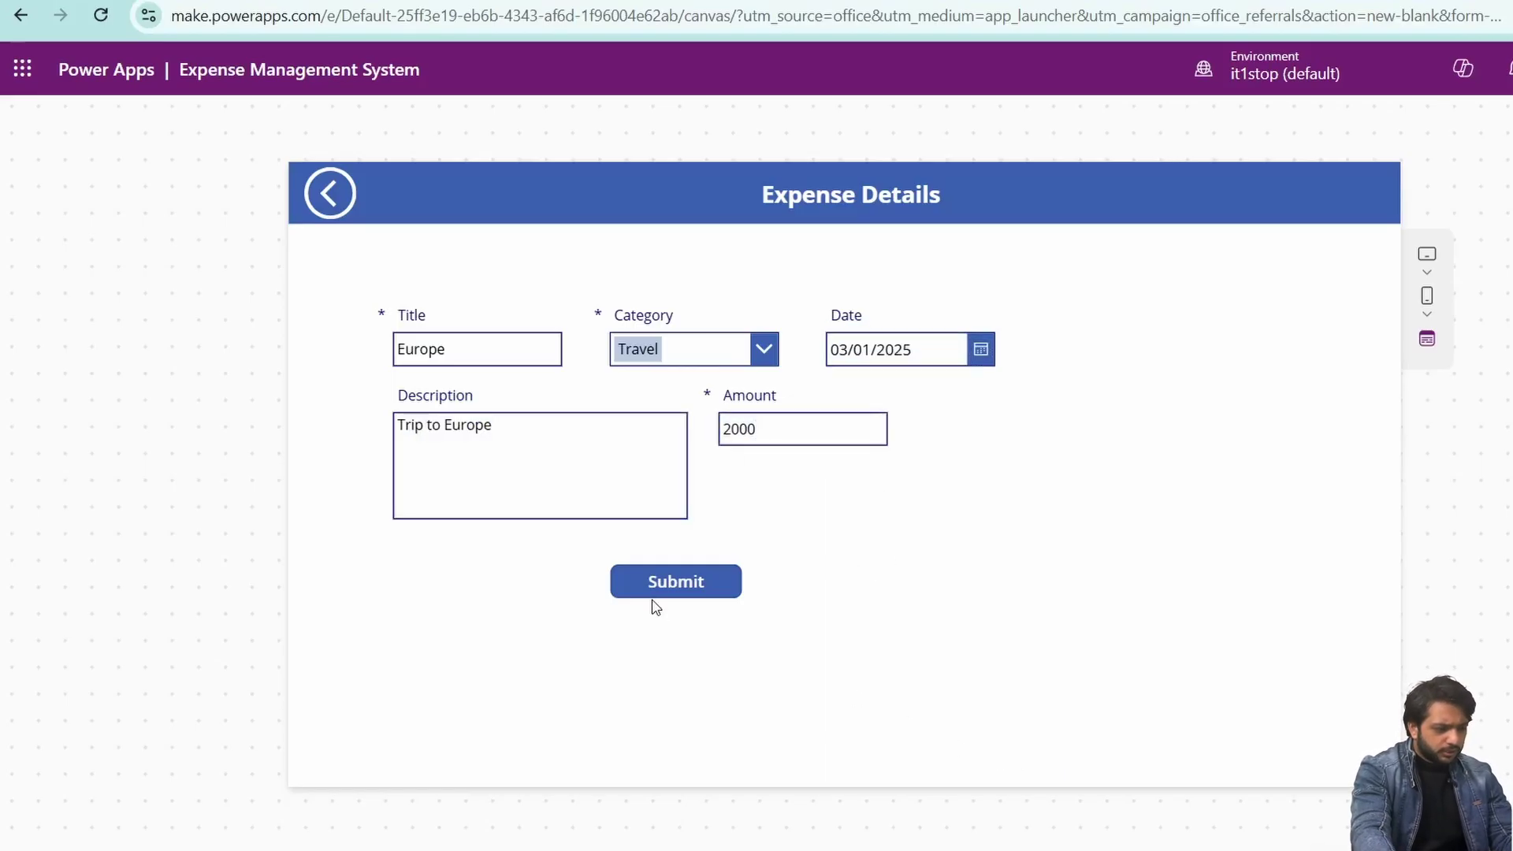
{"action": "left_click", "coordinate": [652, 599]}
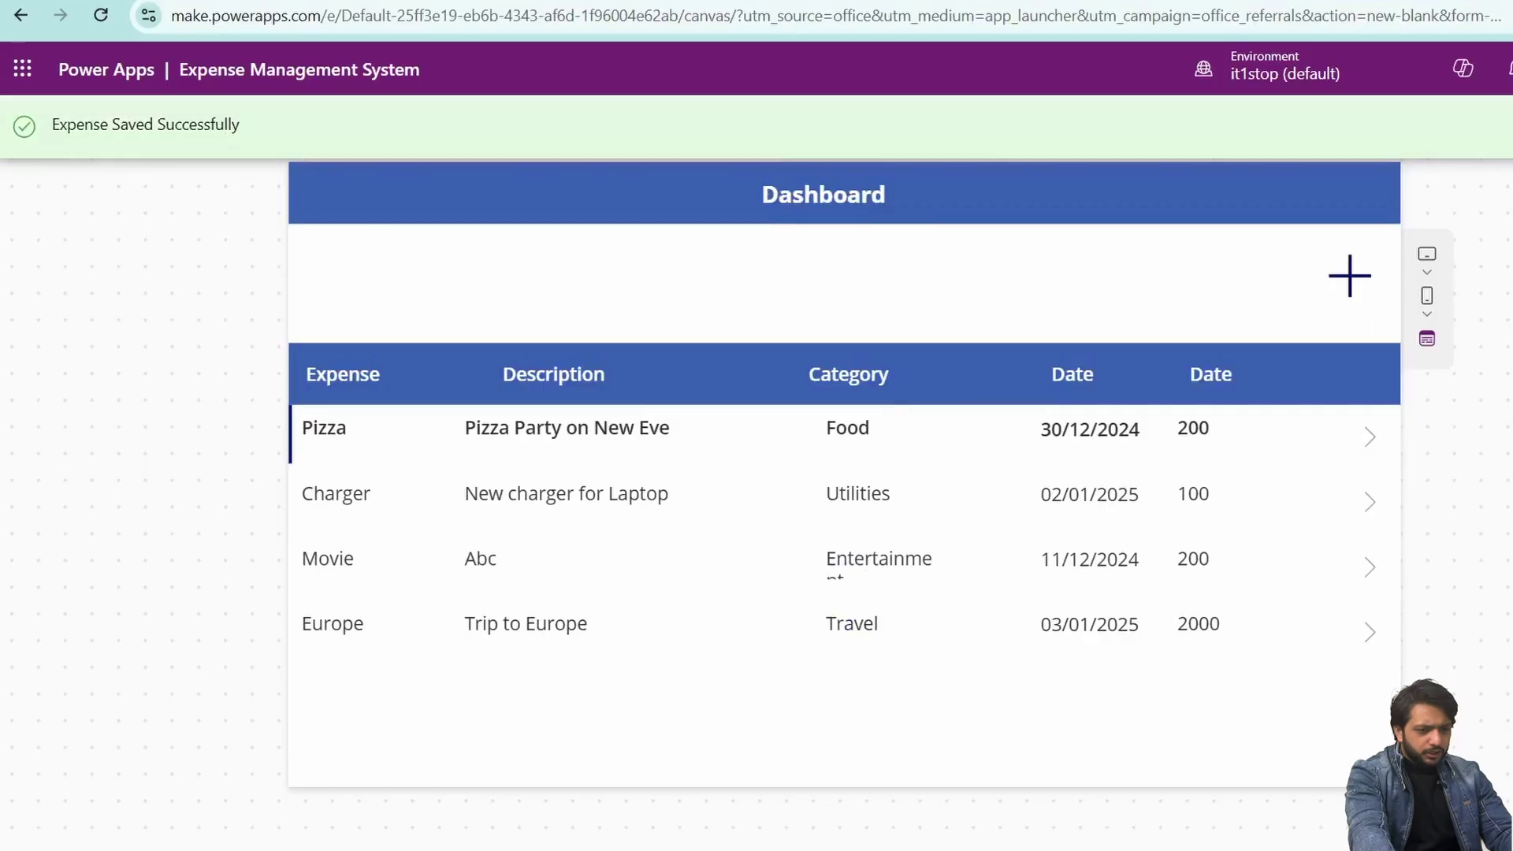
{"action": "key", "text": "Escape"}
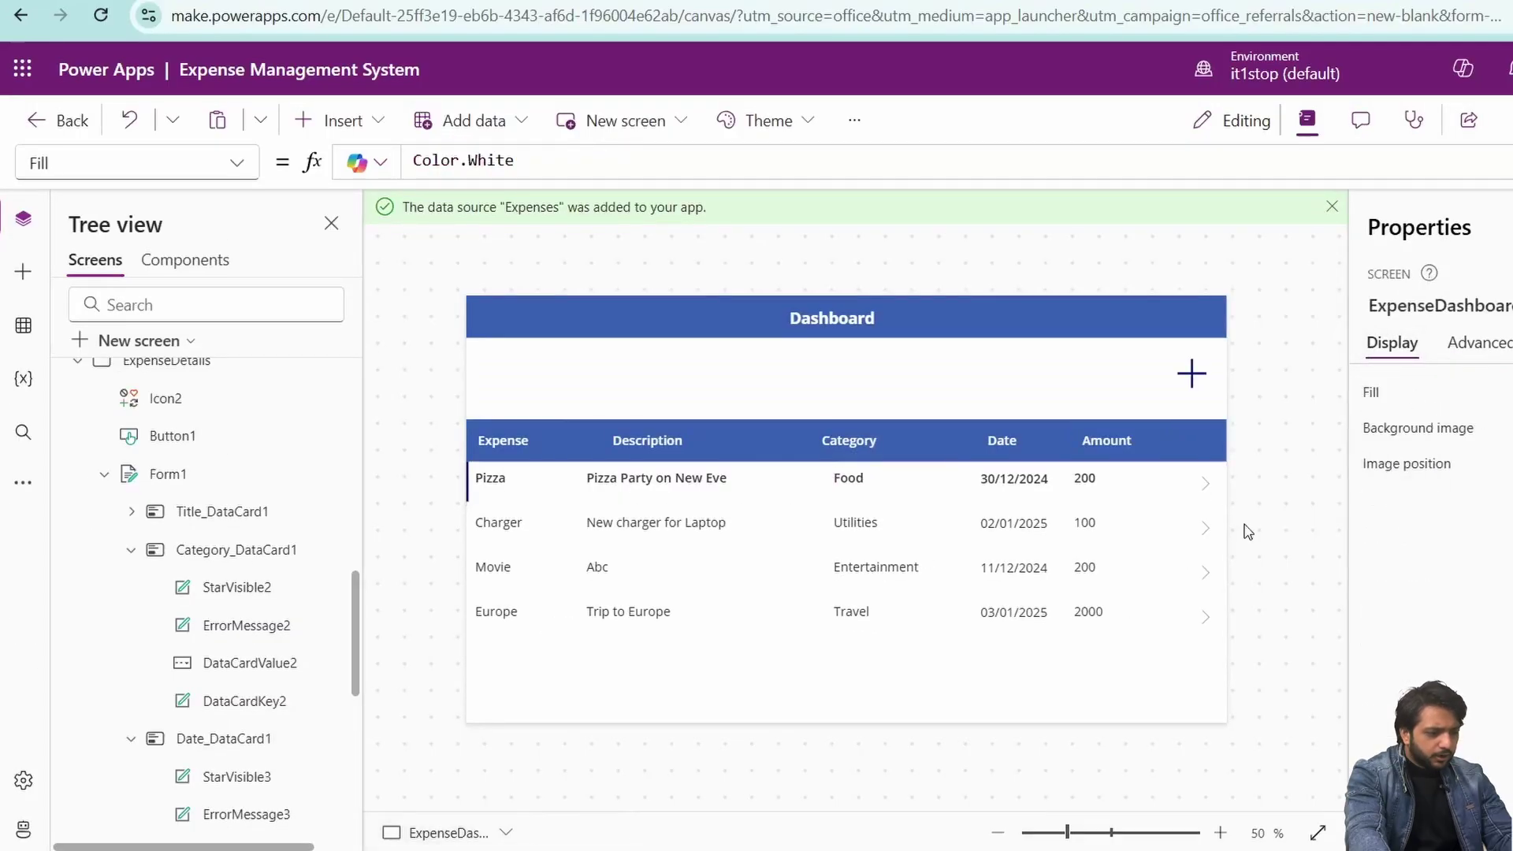
Step: Insert a drop down control on the dashboard beside the plus icon, above the gallery's header row
{"action": "left_click", "coordinate": [800, 659]}
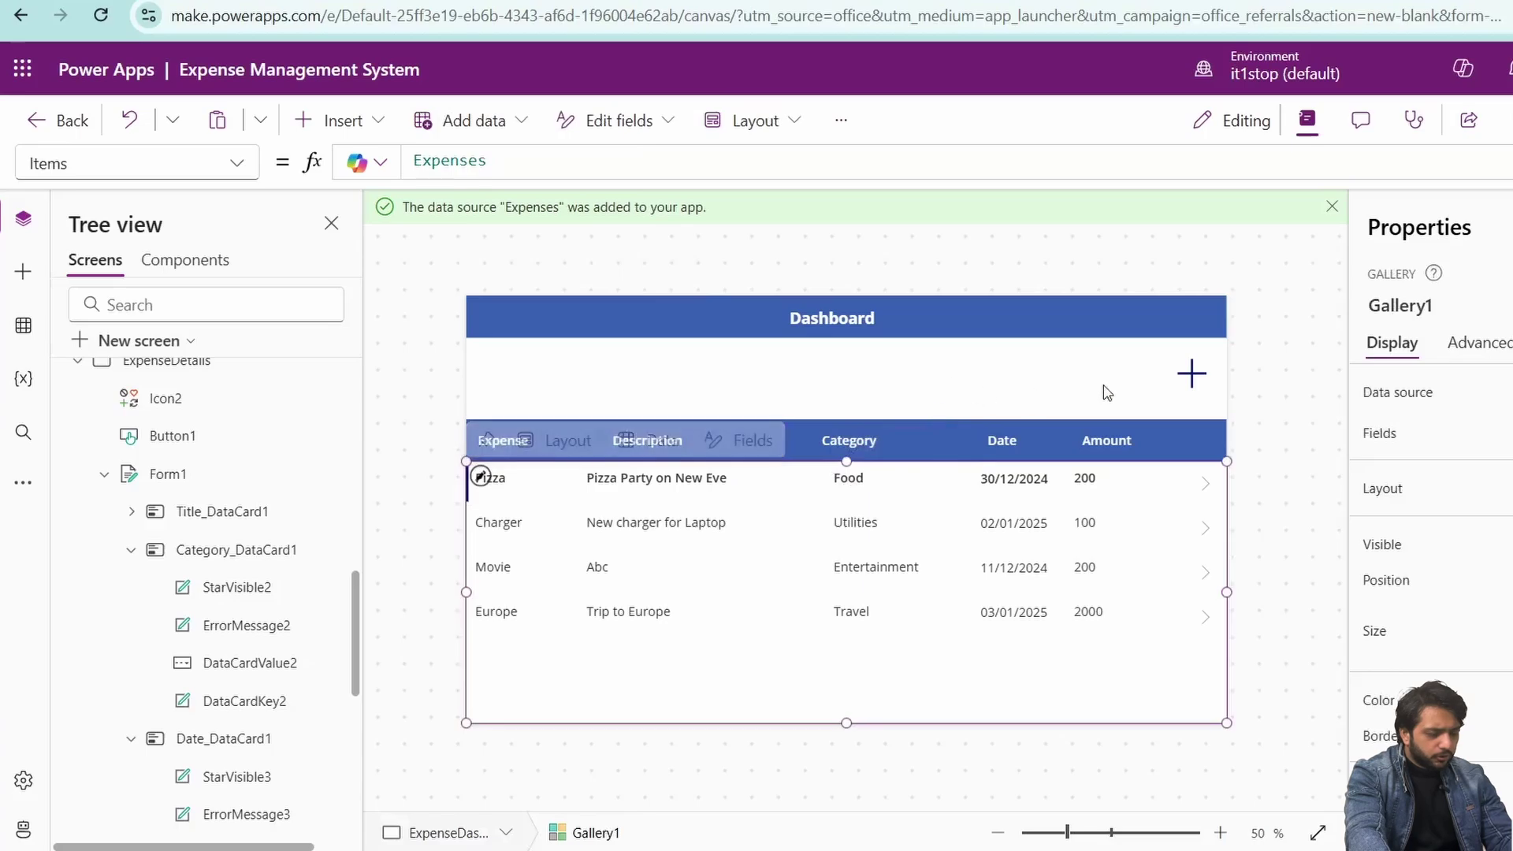
{"action": "left_click", "coordinate": [16, 275]}
{"action": "left_click", "coordinate": [183, 264]}
{"action": "type", "text": "Dr"}
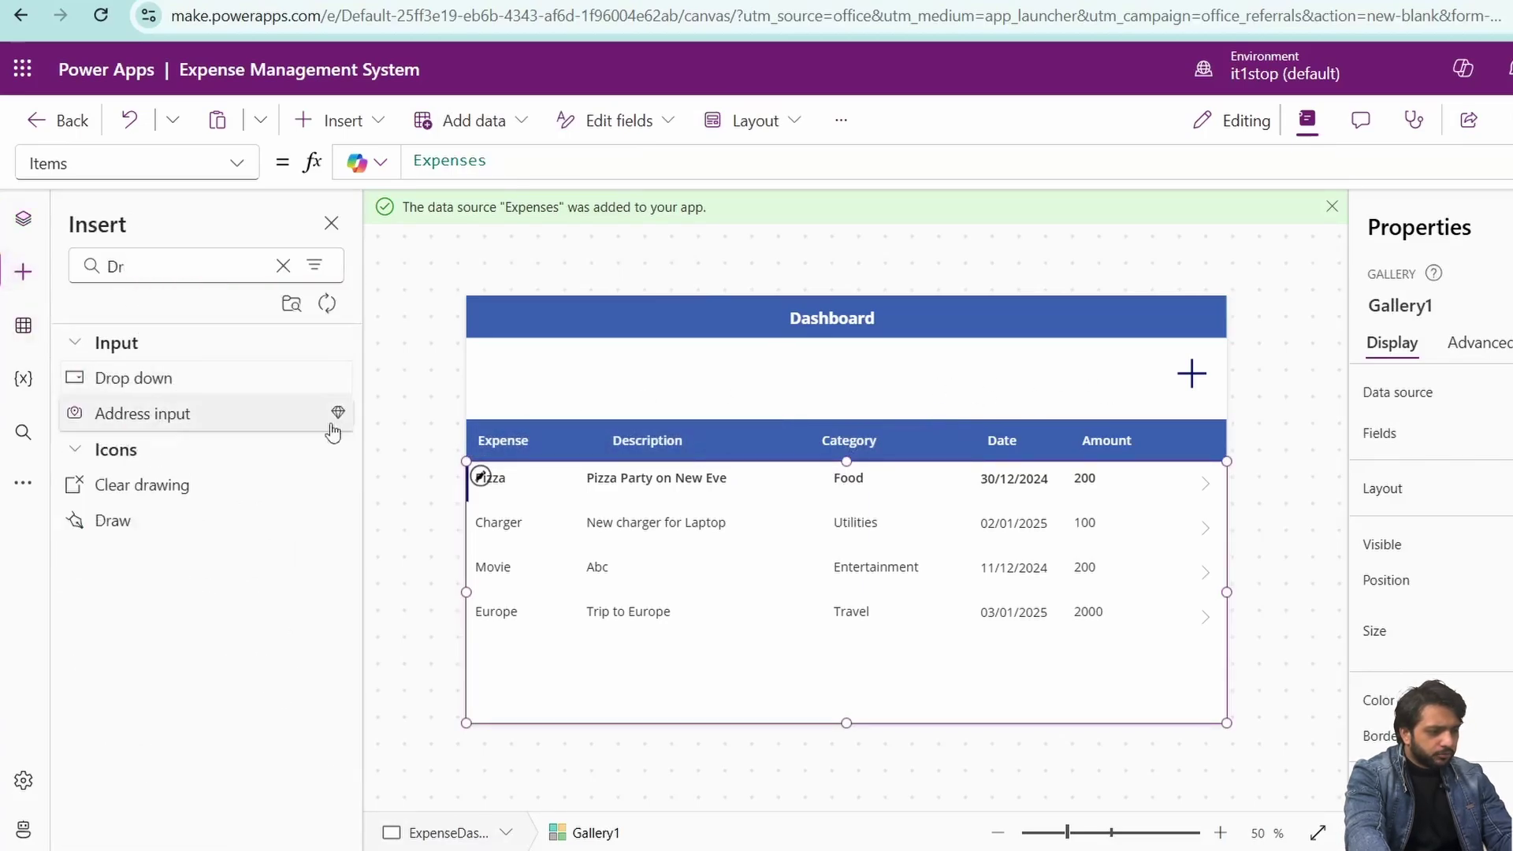
{"action": "left_click_drag", "start_coordinate": [332, 377], "coordinate": [1013, 379]}
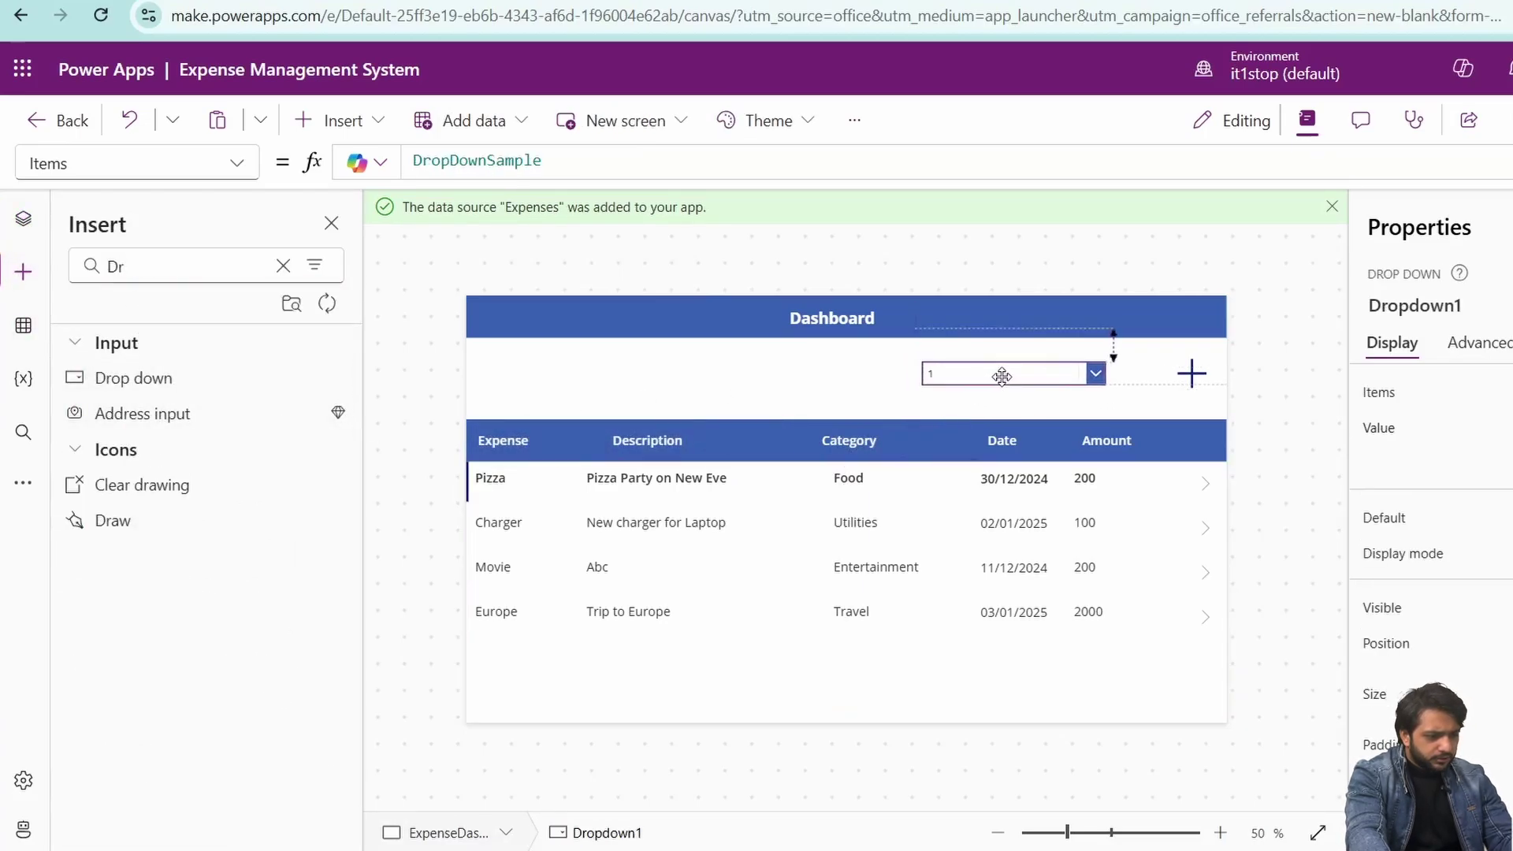
Step: Set the drop down's Items to ["Food","Entertainment","Utilities","Travel","All"]
{"action": "left_click", "coordinate": [1479, 342]}
{"action": "left_click", "coordinate": [1392, 342]}
{"action": "triple_click", "coordinate": [587, 163]}
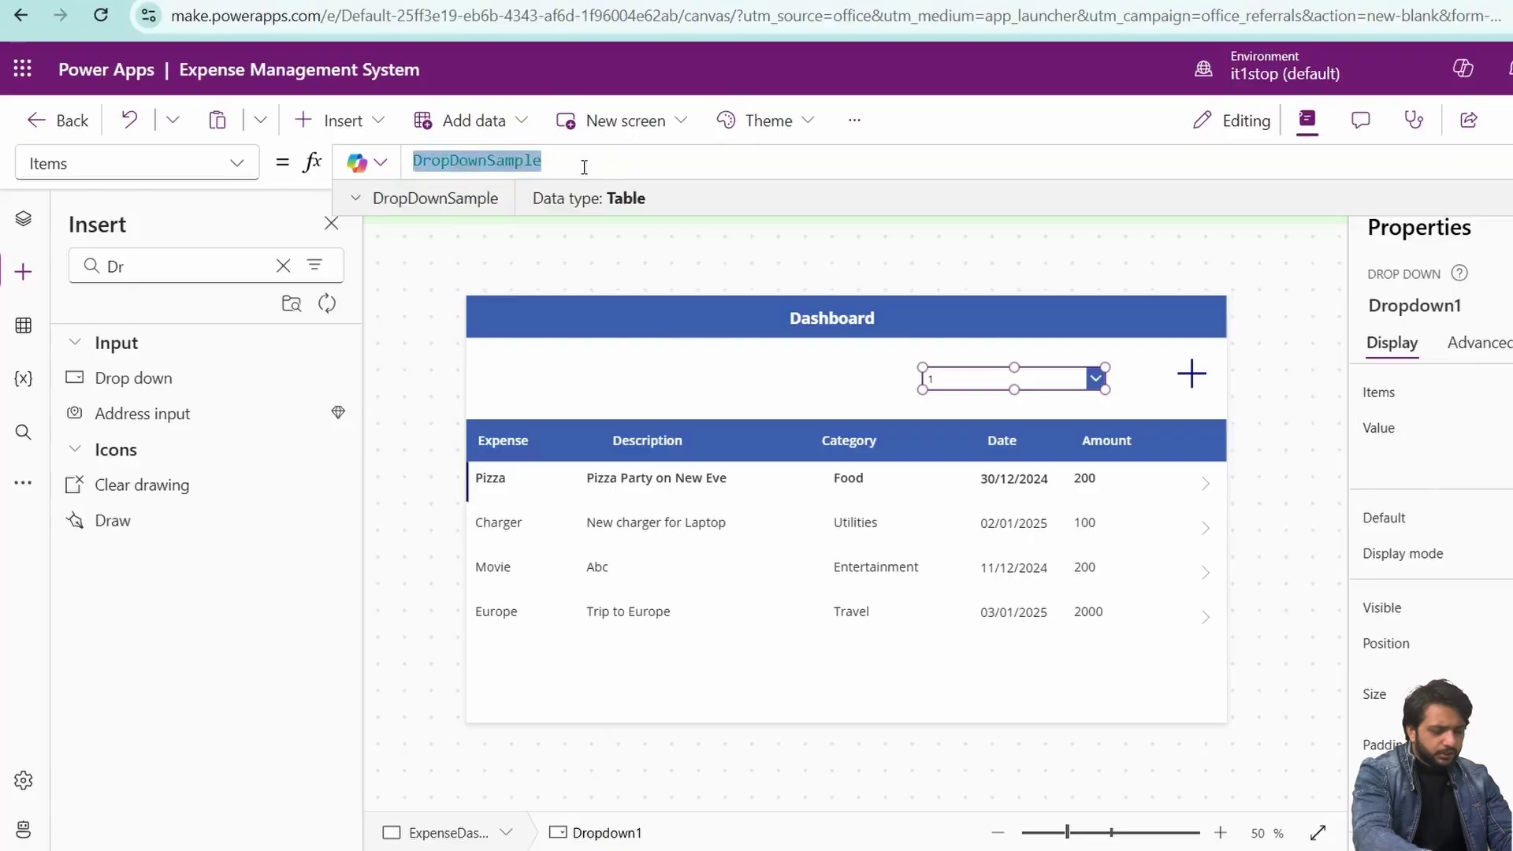
{"action": "type", "text": "[\""}
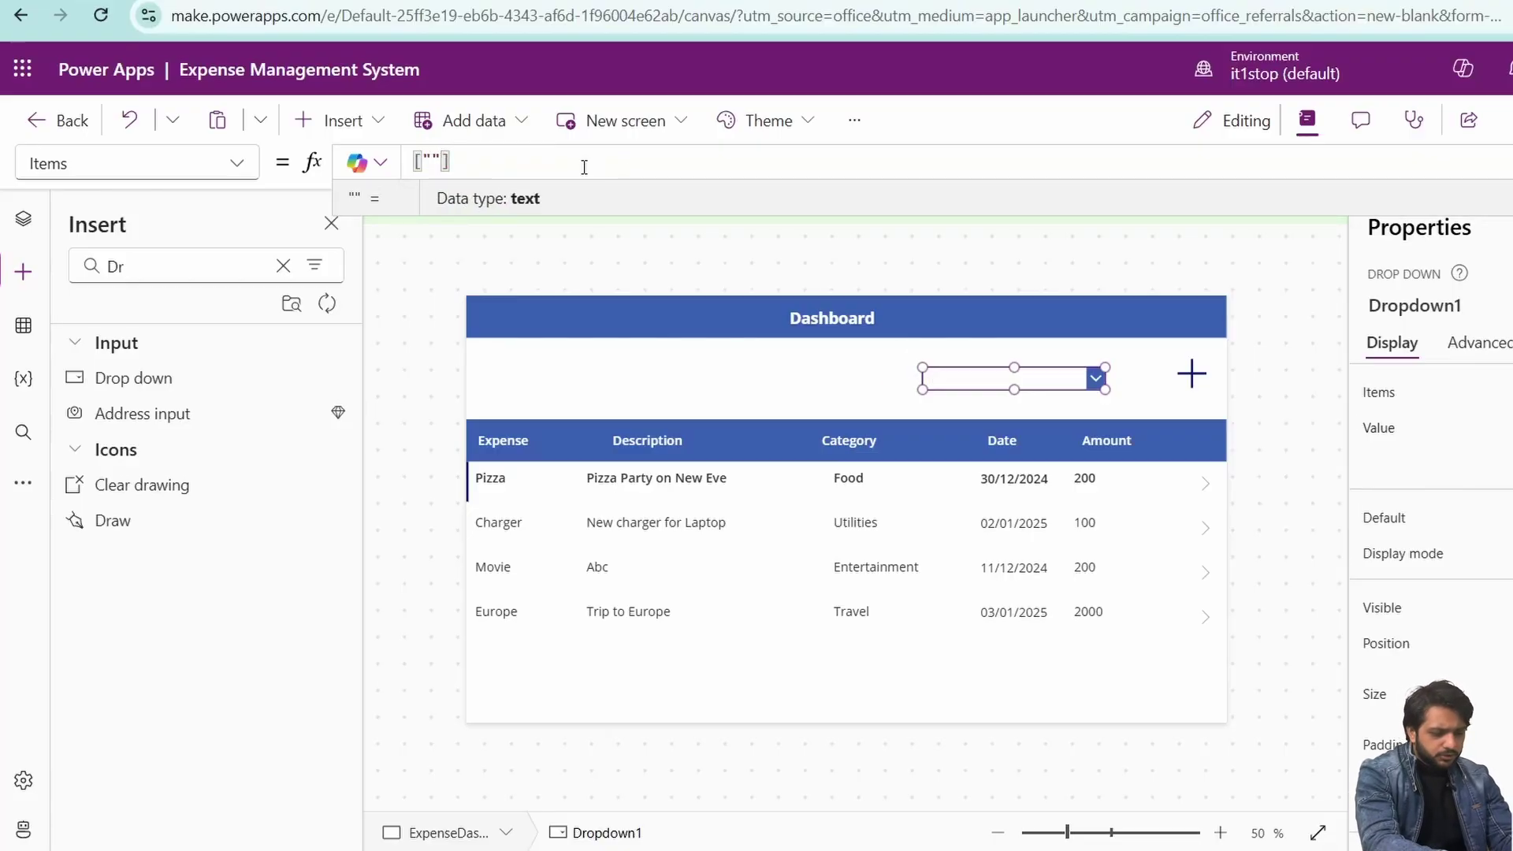
{"action": "type", "text": "Food\",\"Entertainment\","}
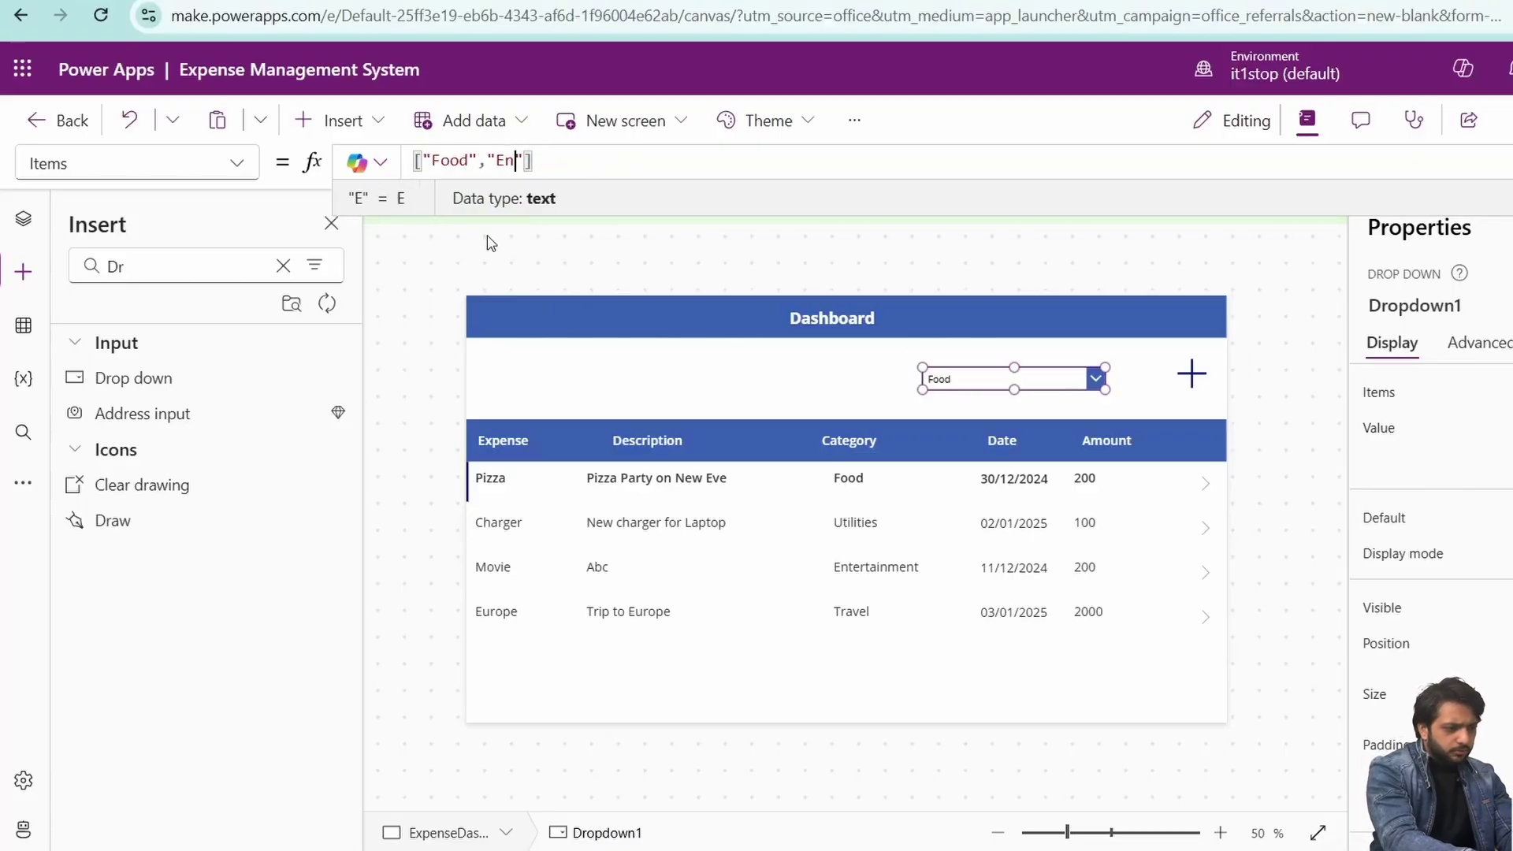
{"action": "type", "text": "\"Utilities\","}
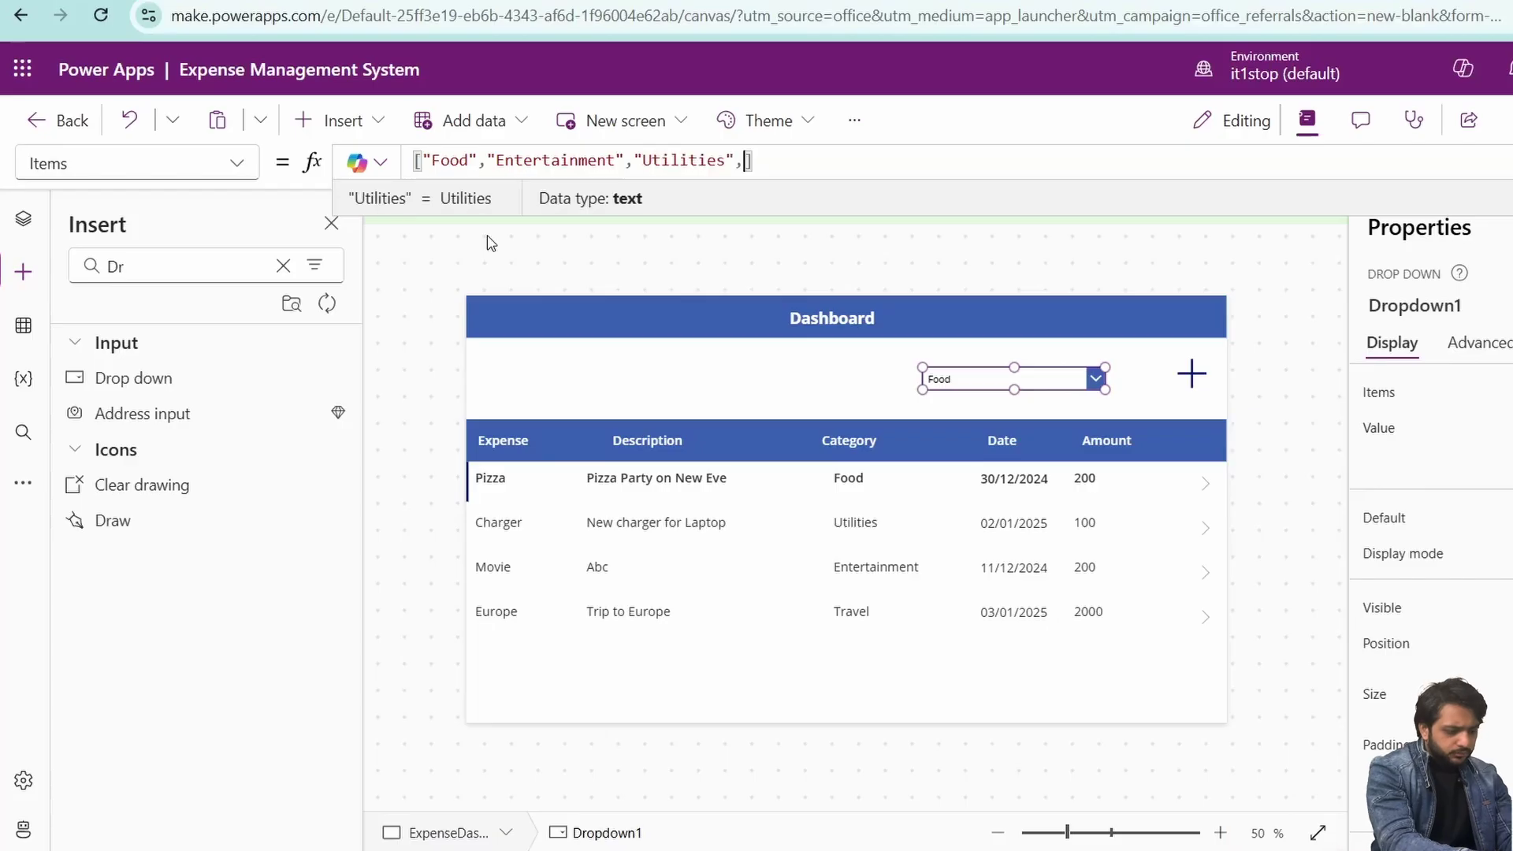
{"action": "type", "text": "\"Travel\""}
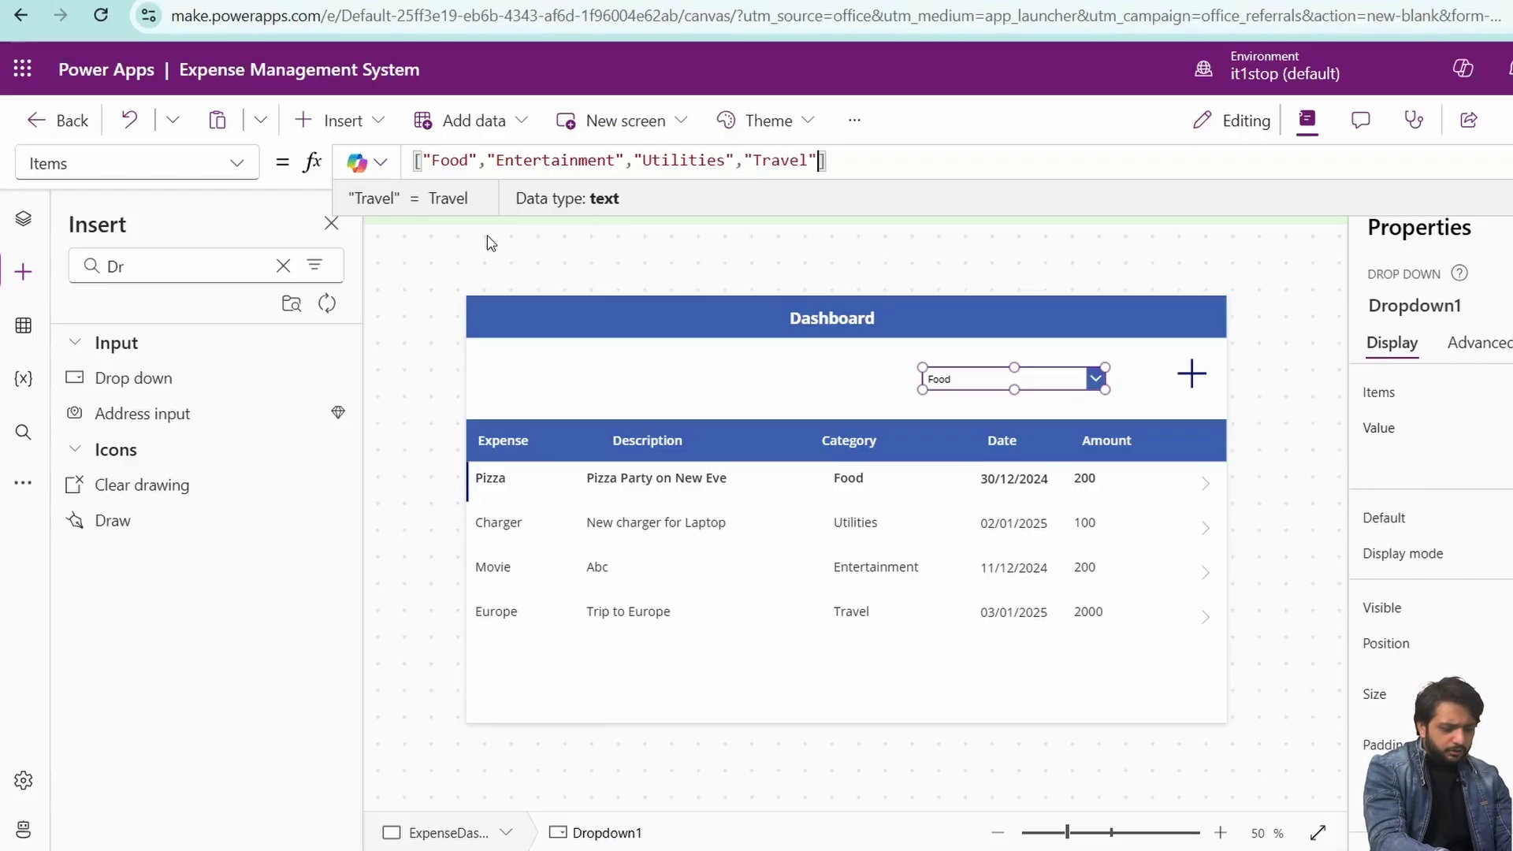
{"action": "type", "text": ",\"All\""}
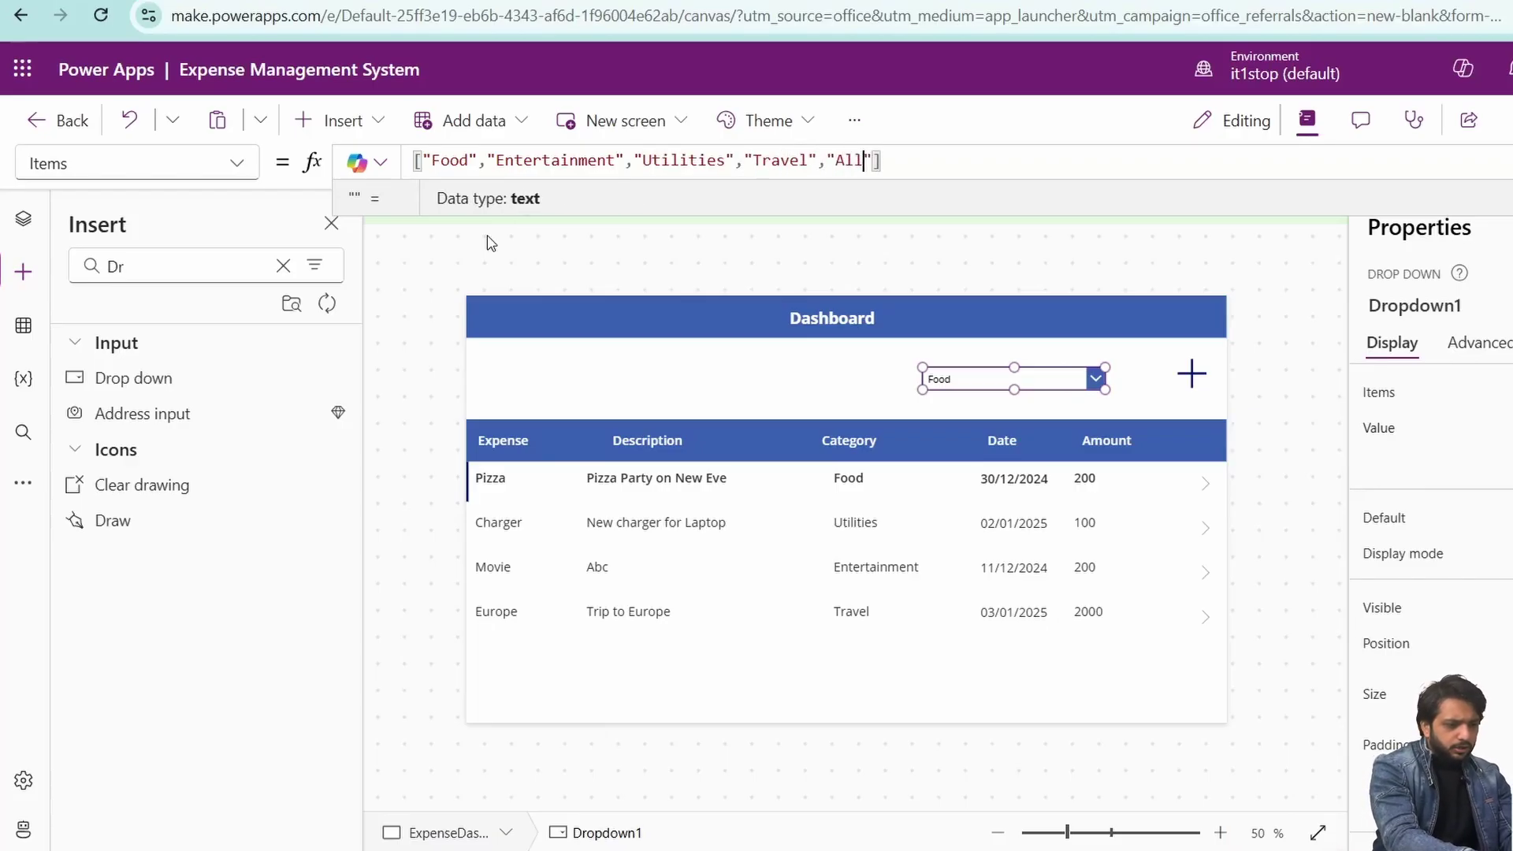
Step: Wrap the Expenses source in the dashboard gallery's Items formula in a Filter function
{"action": "left_click", "coordinate": [859, 648]}
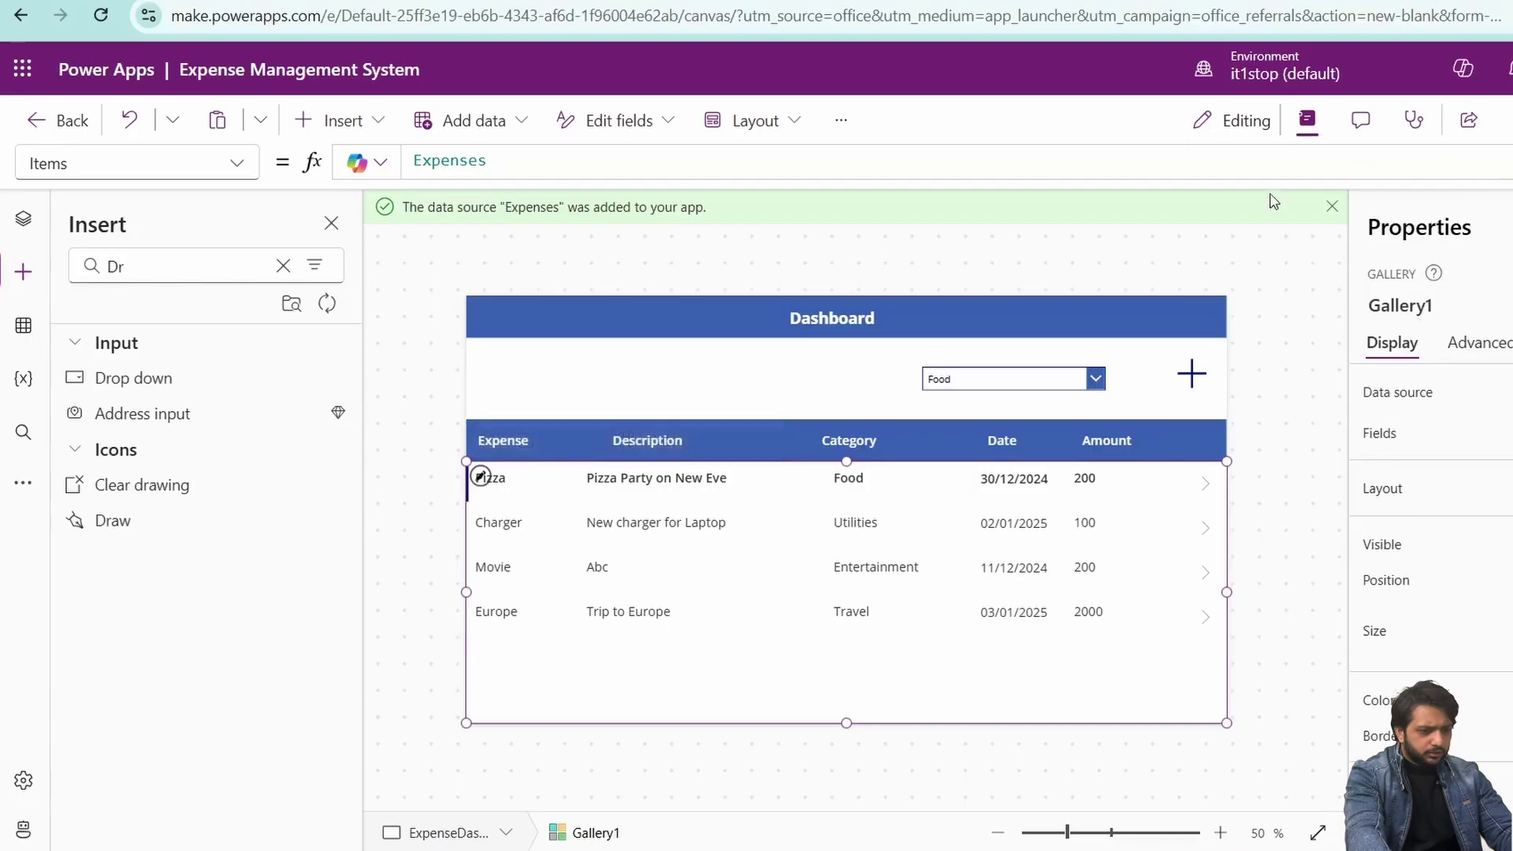
{"action": "left_click", "coordinate": [479, 157]}
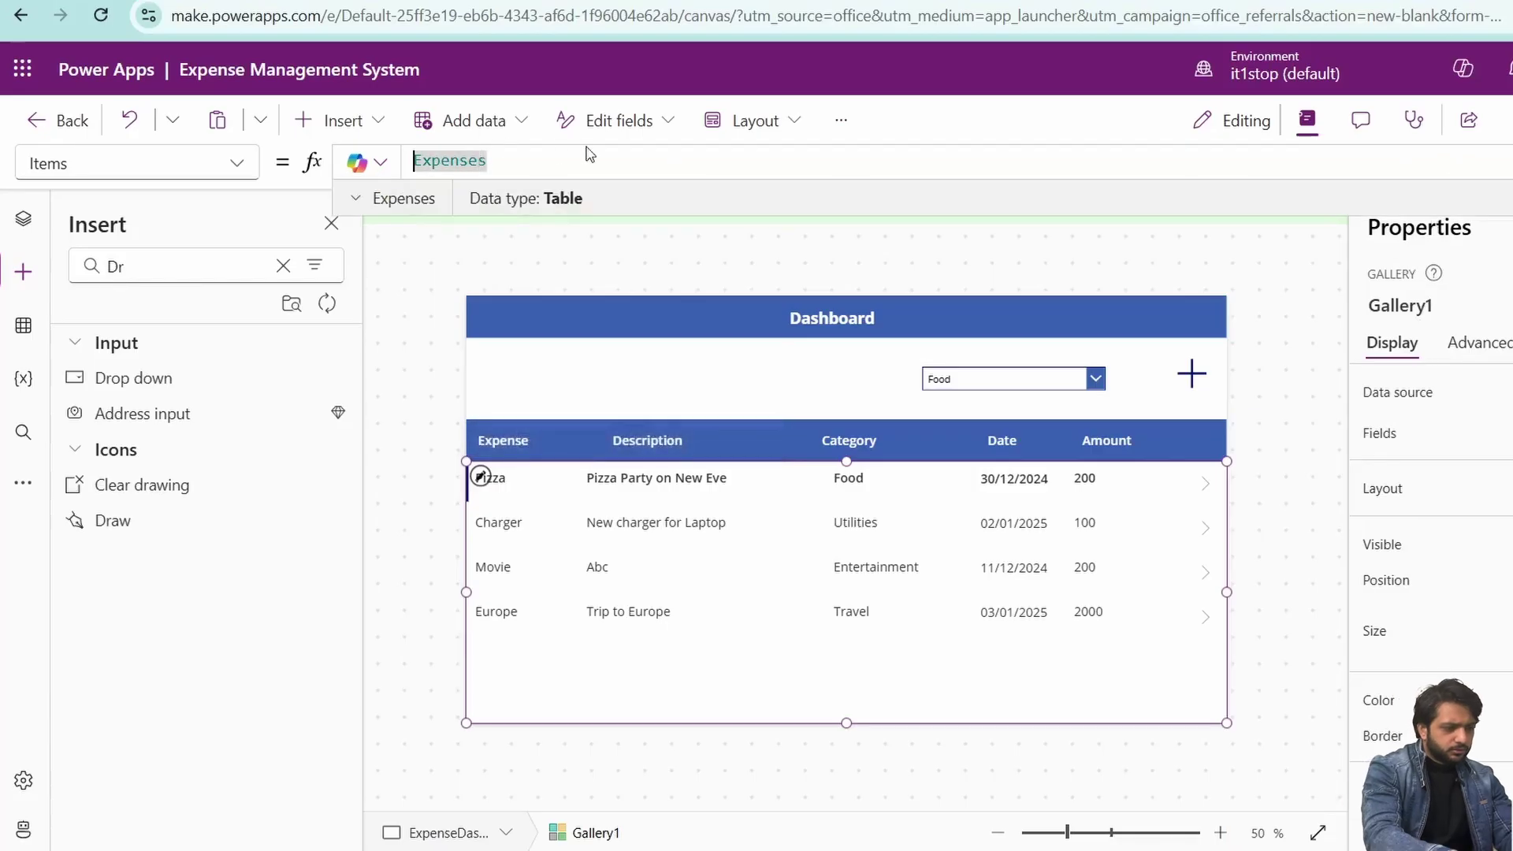
{"action": "key", "text": "Home"}
{"action": "type", "text": "("}
{"action": "key", "text": "Tab"}
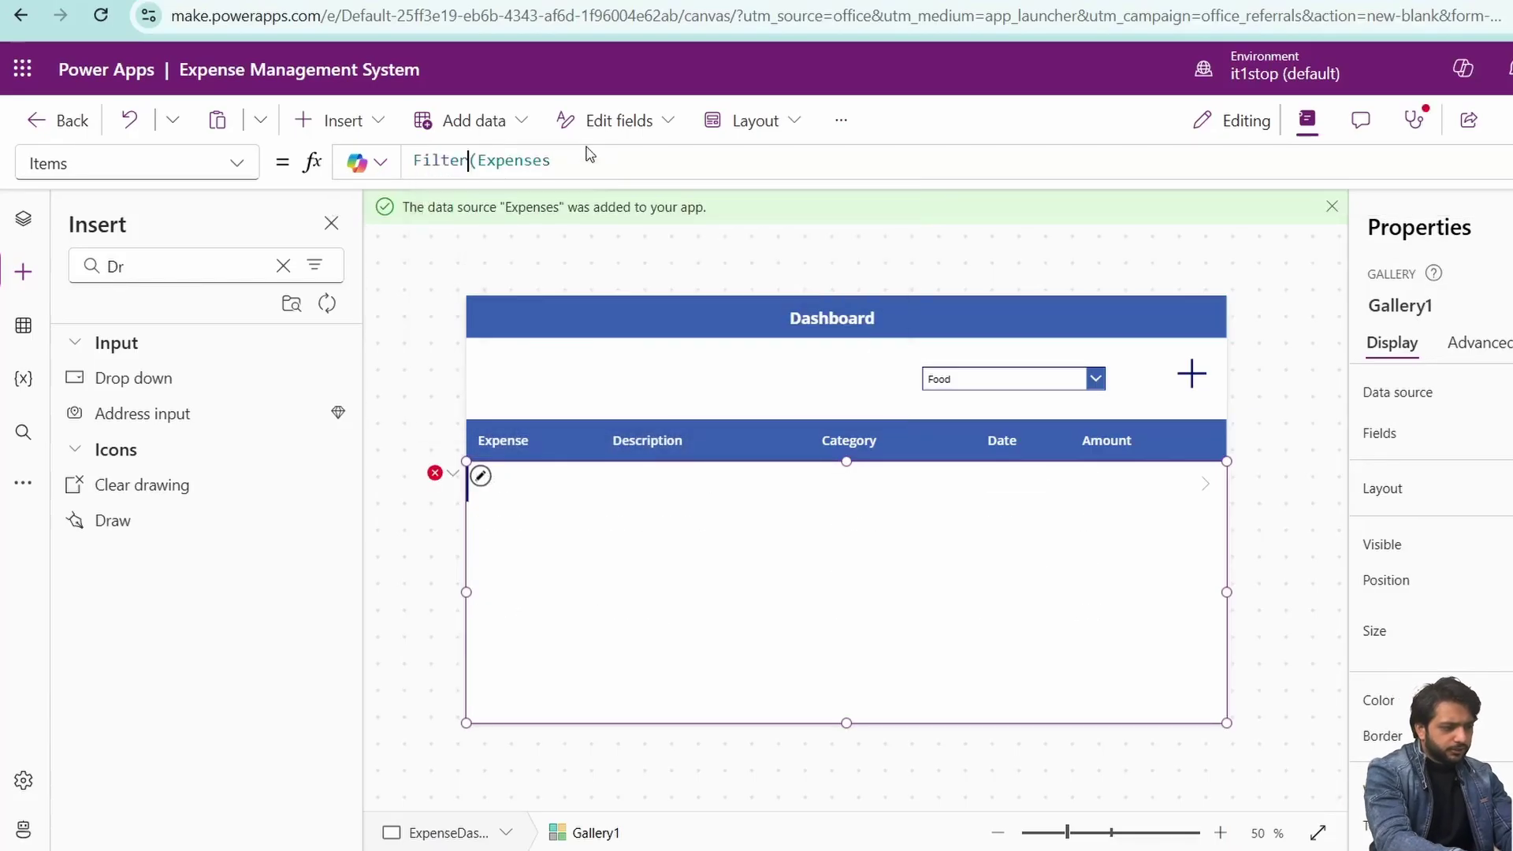
Step: Complete the gallery's Filter with the condition Category.Value=Dropdown1.Selected.Value and a closing bracket
{"action": "left_click", "coordinate": [616, 167]}
{"action": "type", "text": ",Cat"}
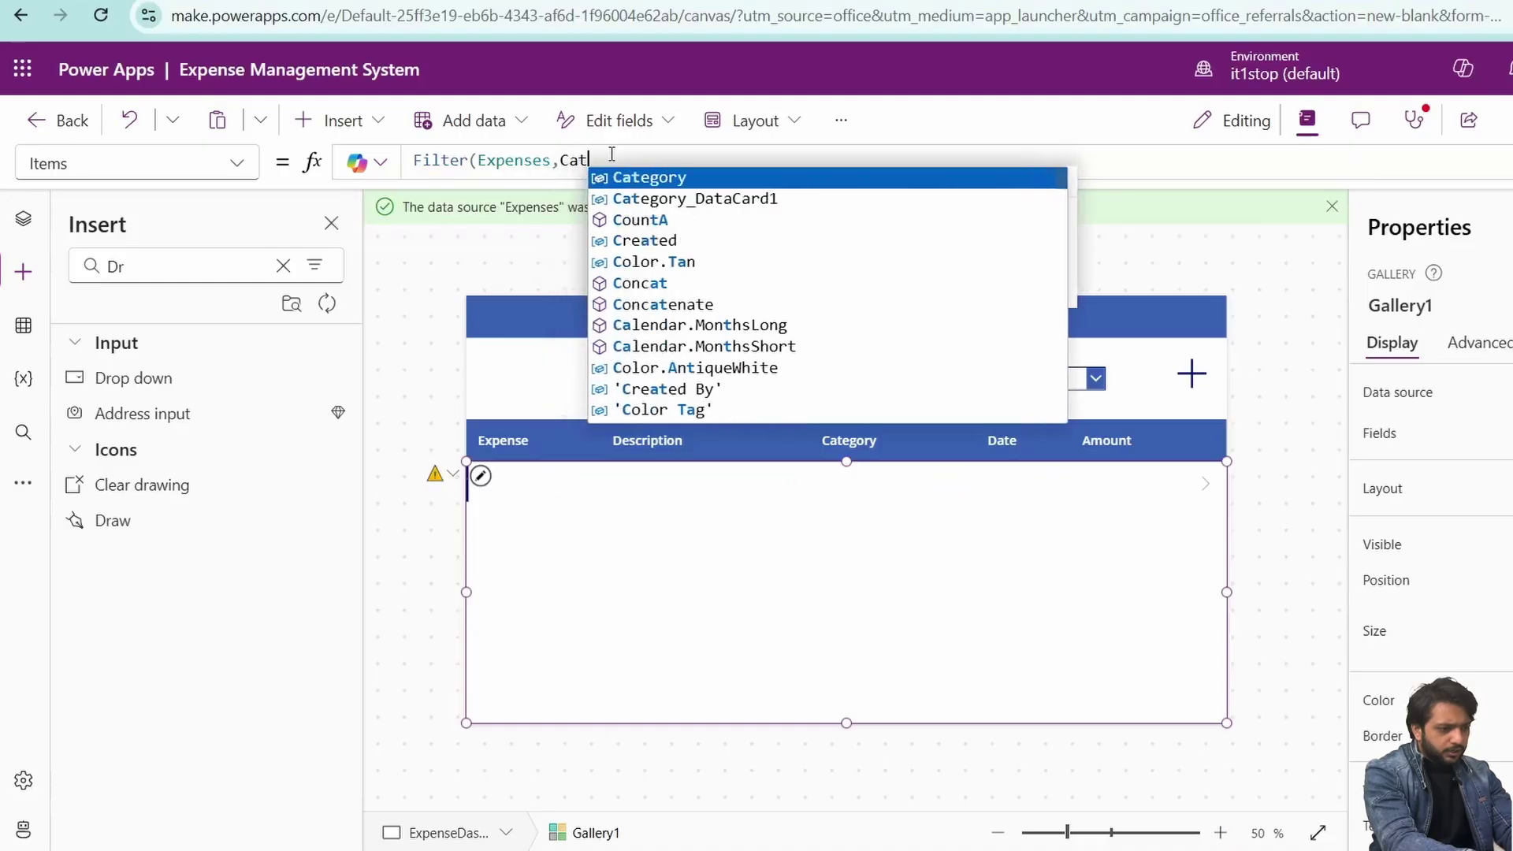
{"action": "type", "text": "egory.Value=Dr"}
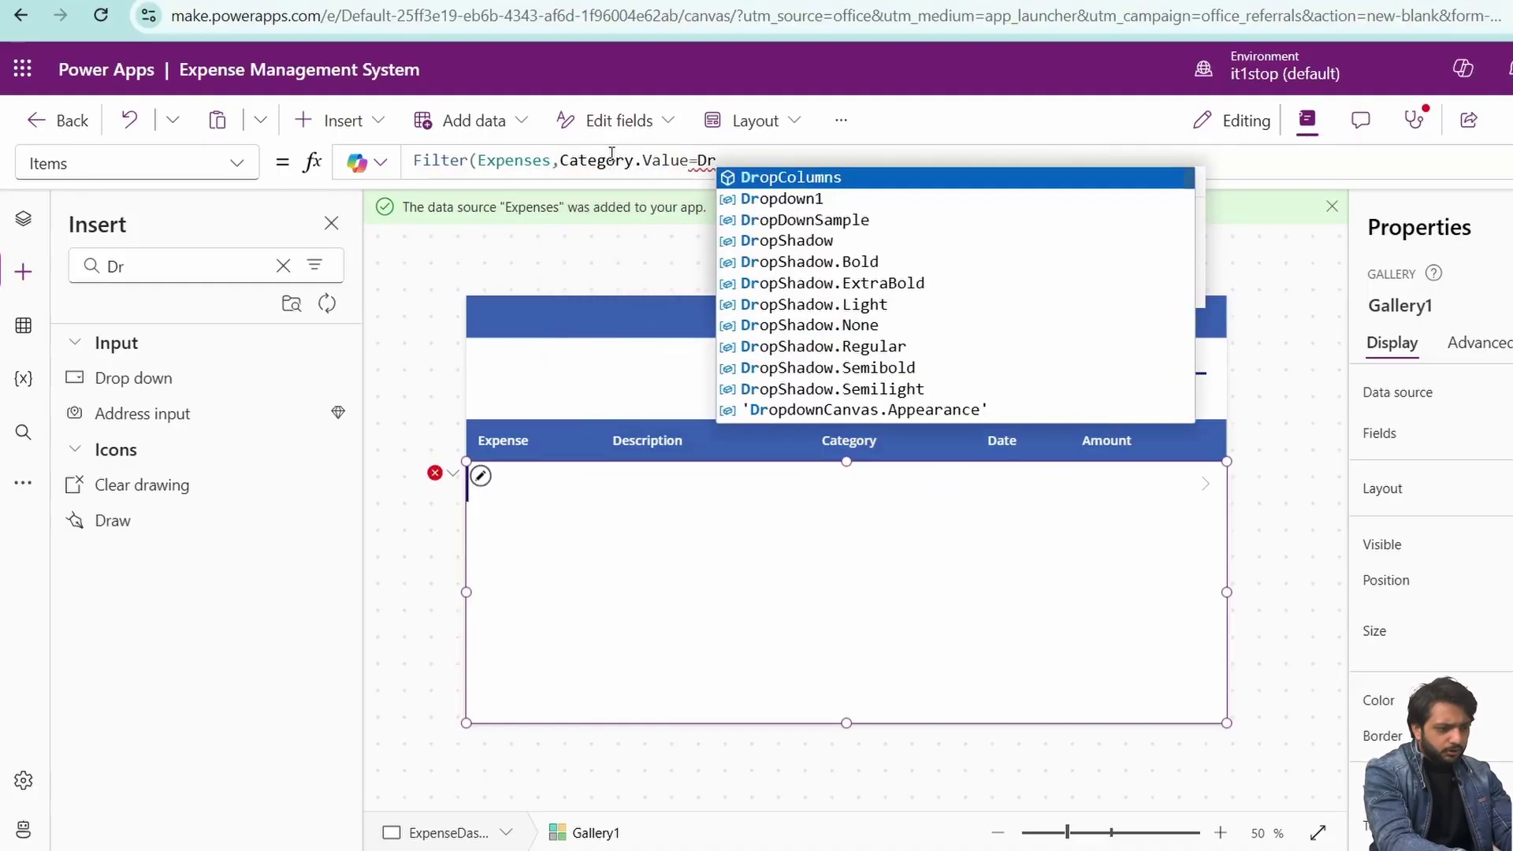
{"action": "key", "text": "Down"}
{"action": "key", "text": "Tab"}
{"action": "type", "text": ".Se"}
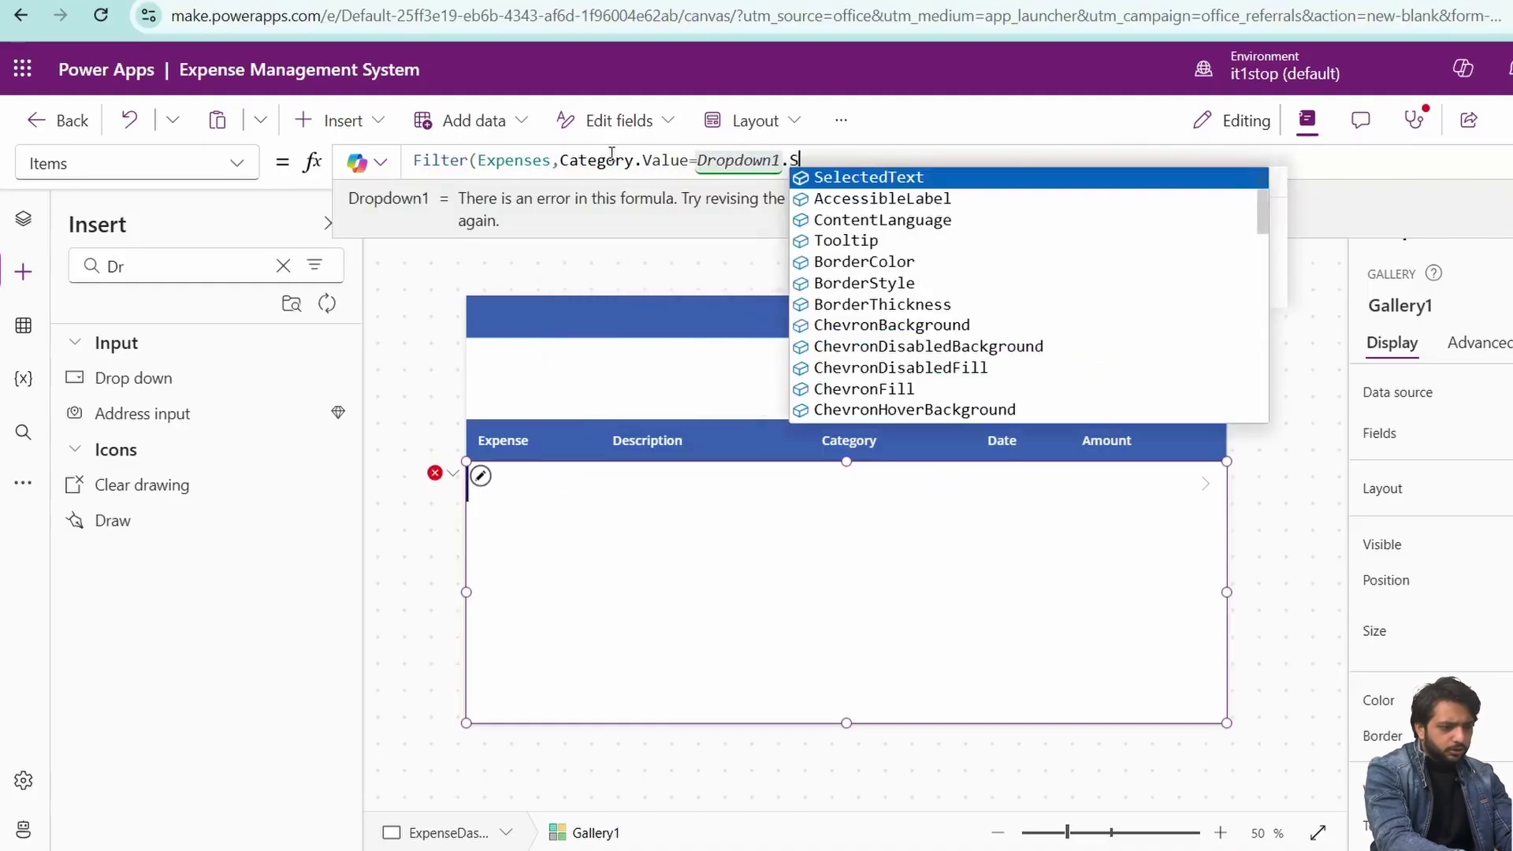
{"action": "key", "text": "Down"}
{"action": "key", "text": "Tab"}
{"action": "type", "text": ".V"}
{"action": "key", "text": "Tab"}
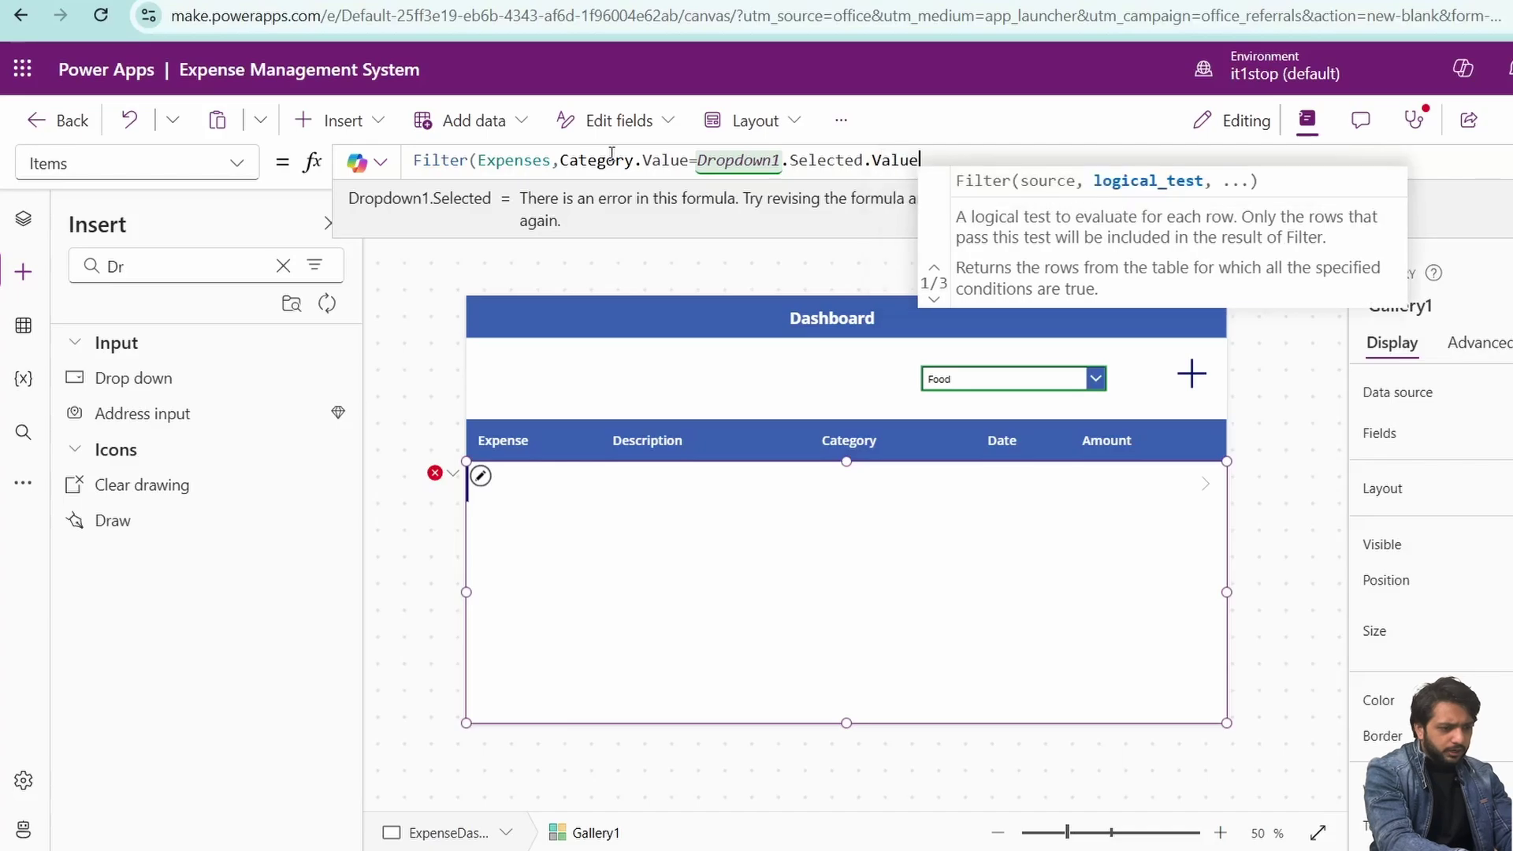
{"action": "type", "text": ")"}
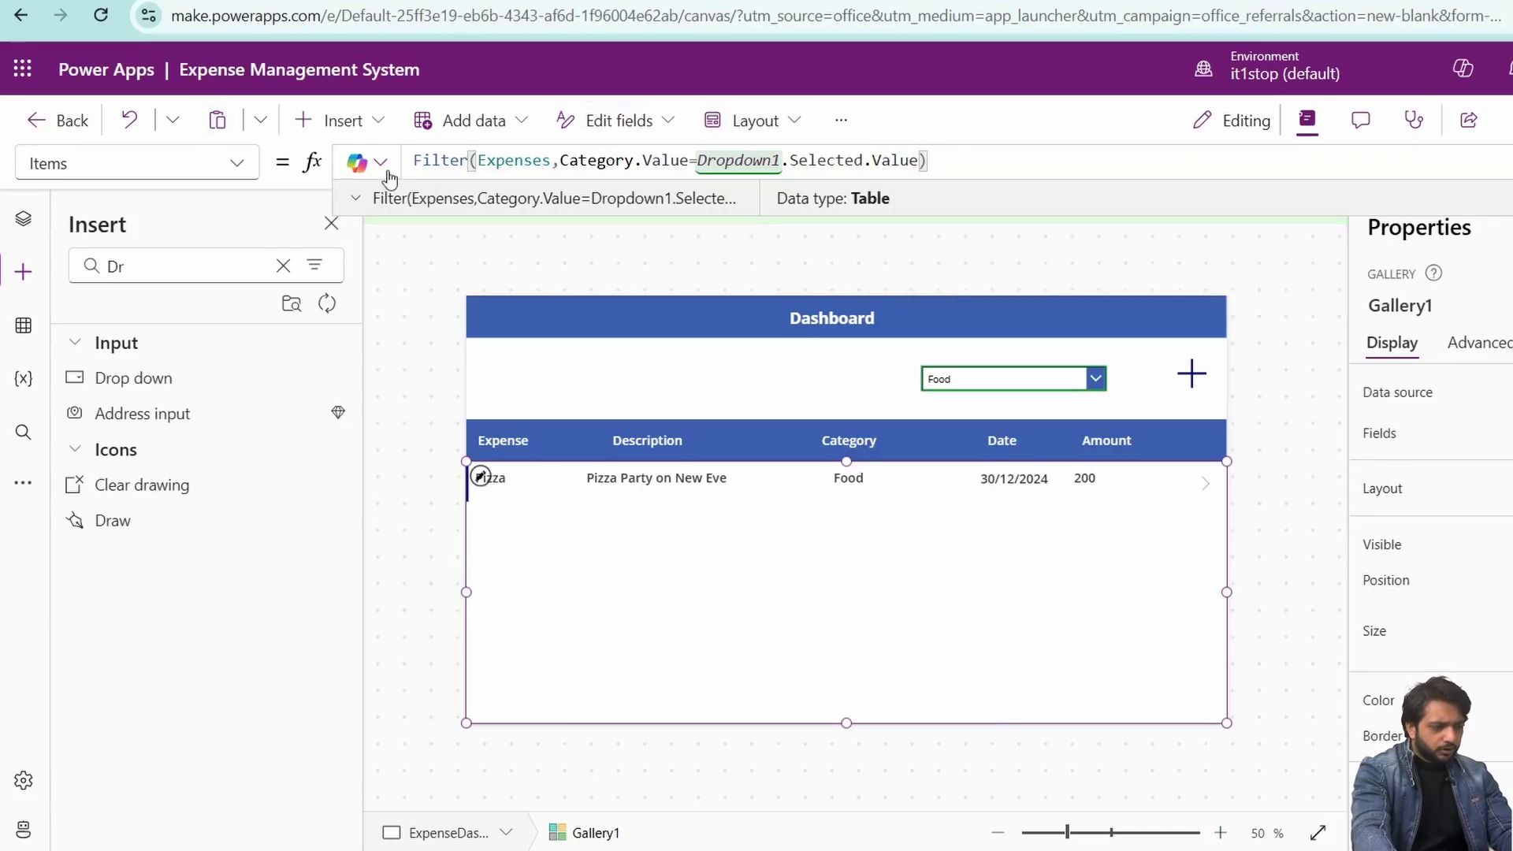
Step: Expand and format the gallery's Items formula, and wrap the Filter in an If with the condition Dropdown1.Selected.Value<>"All"
{"action": "left_click", "coordinate": [1510, 162]}
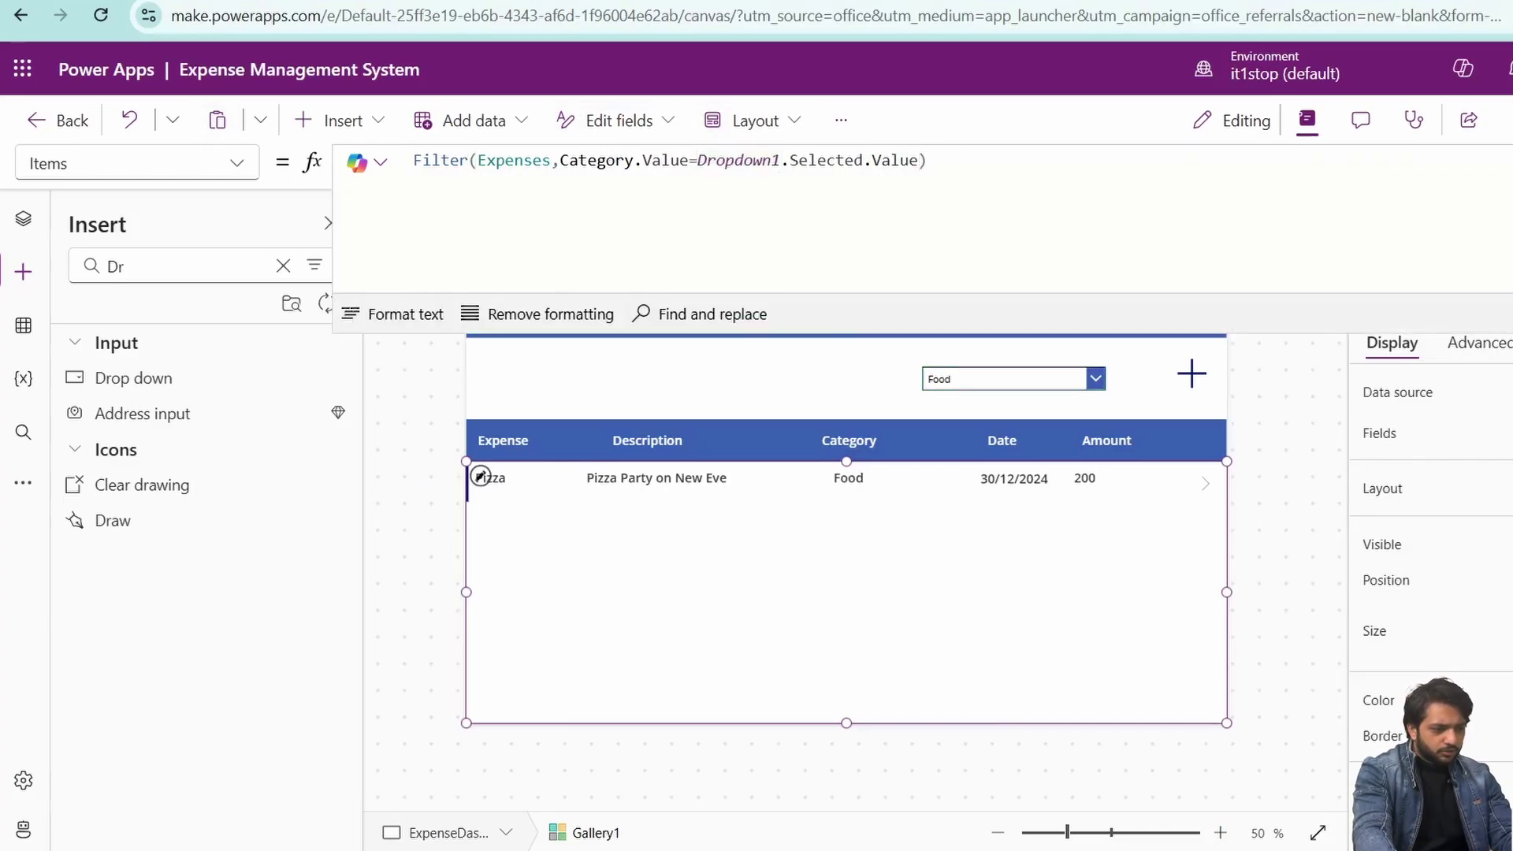
{"action": "left_click", "coordinate": [352, 313]}
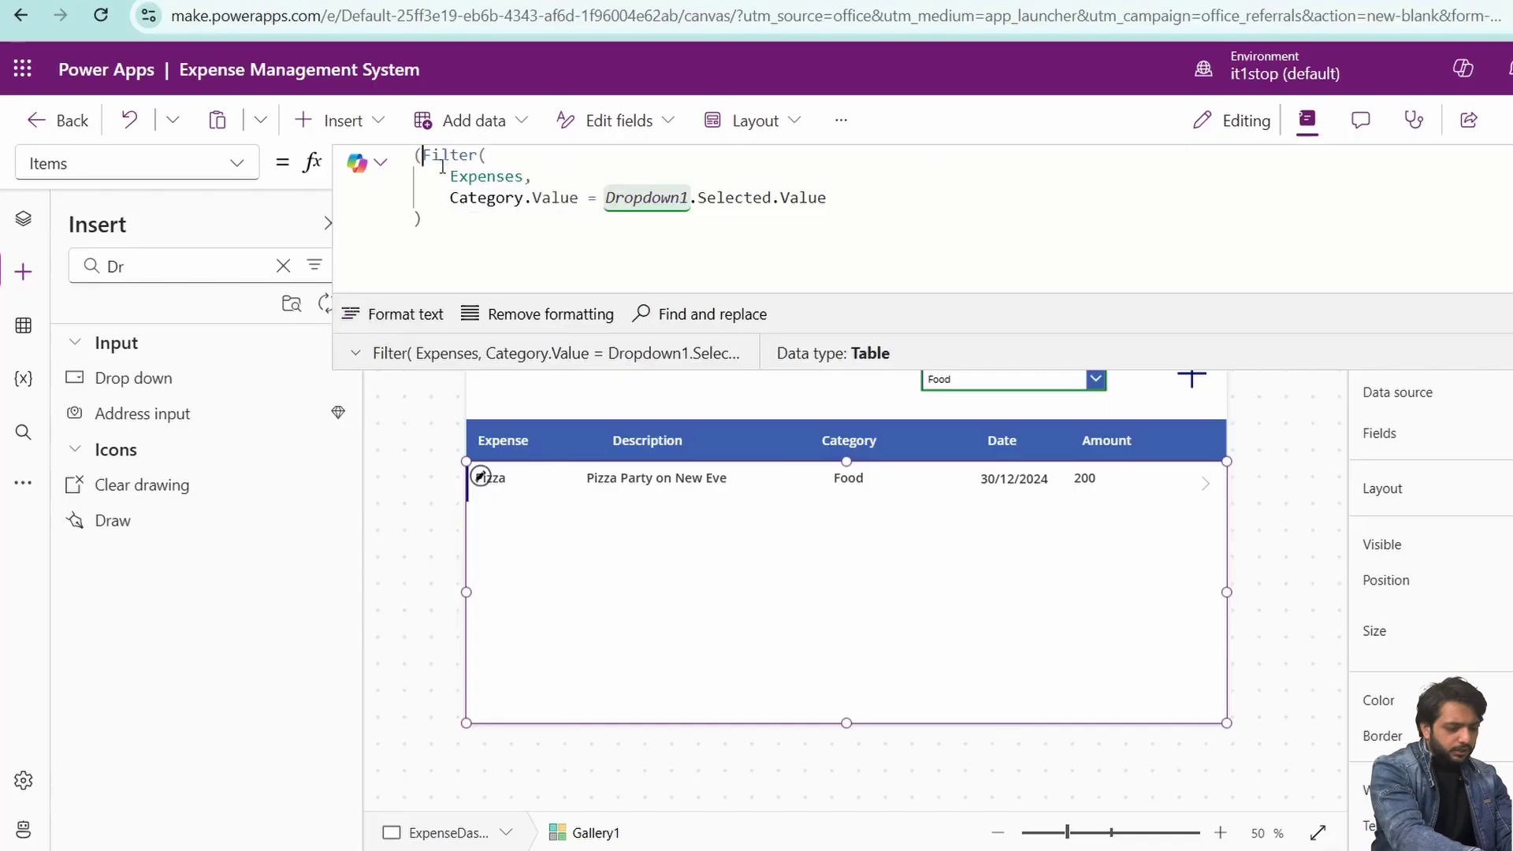
{"action": "type", "text": "IfDro,"}
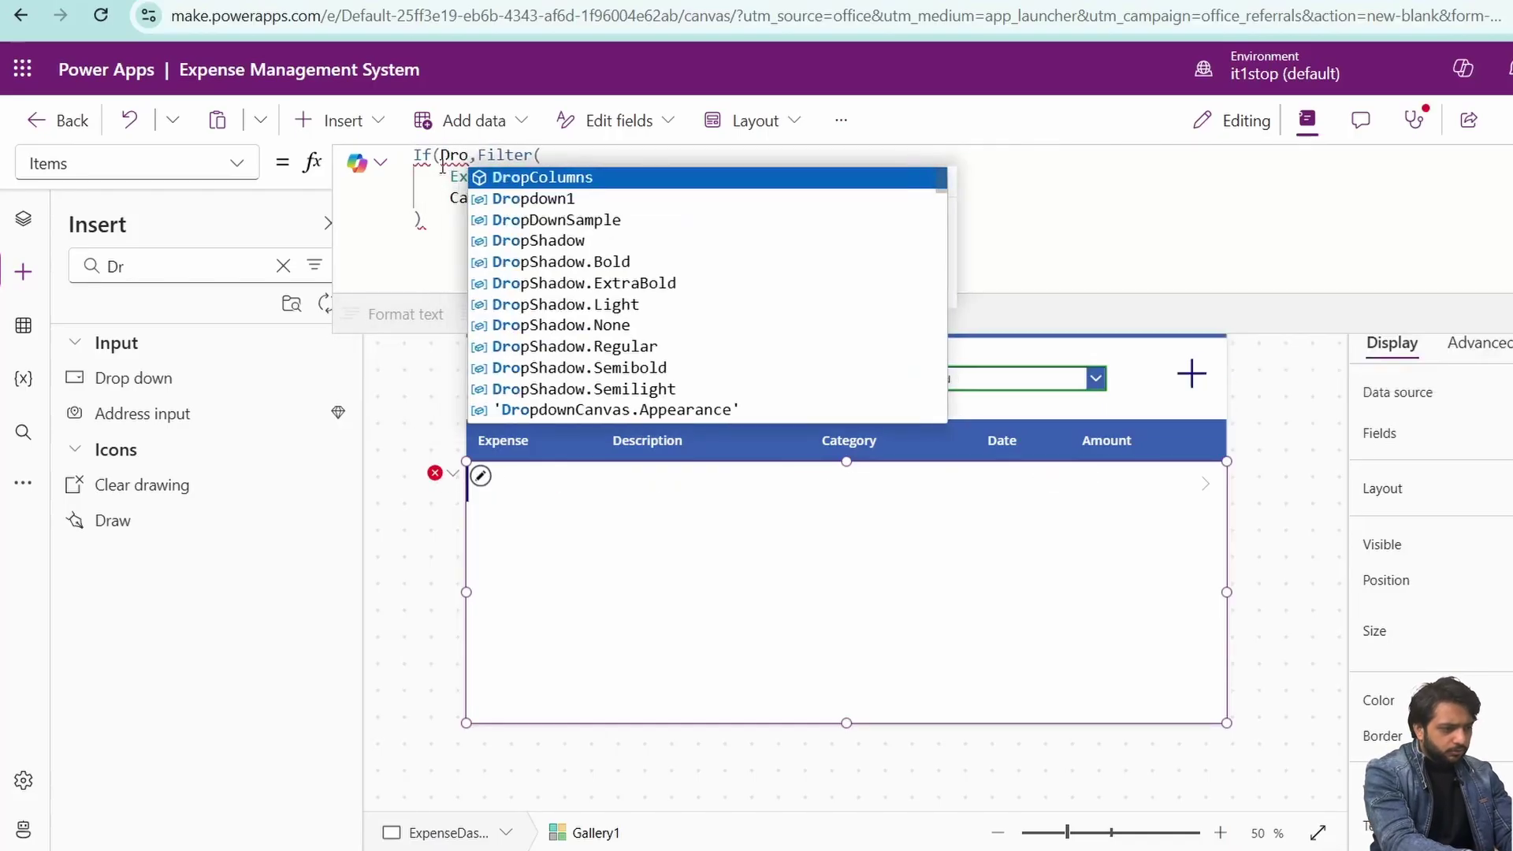
{"action": "type", "text": "pdown1.Selected.v"}
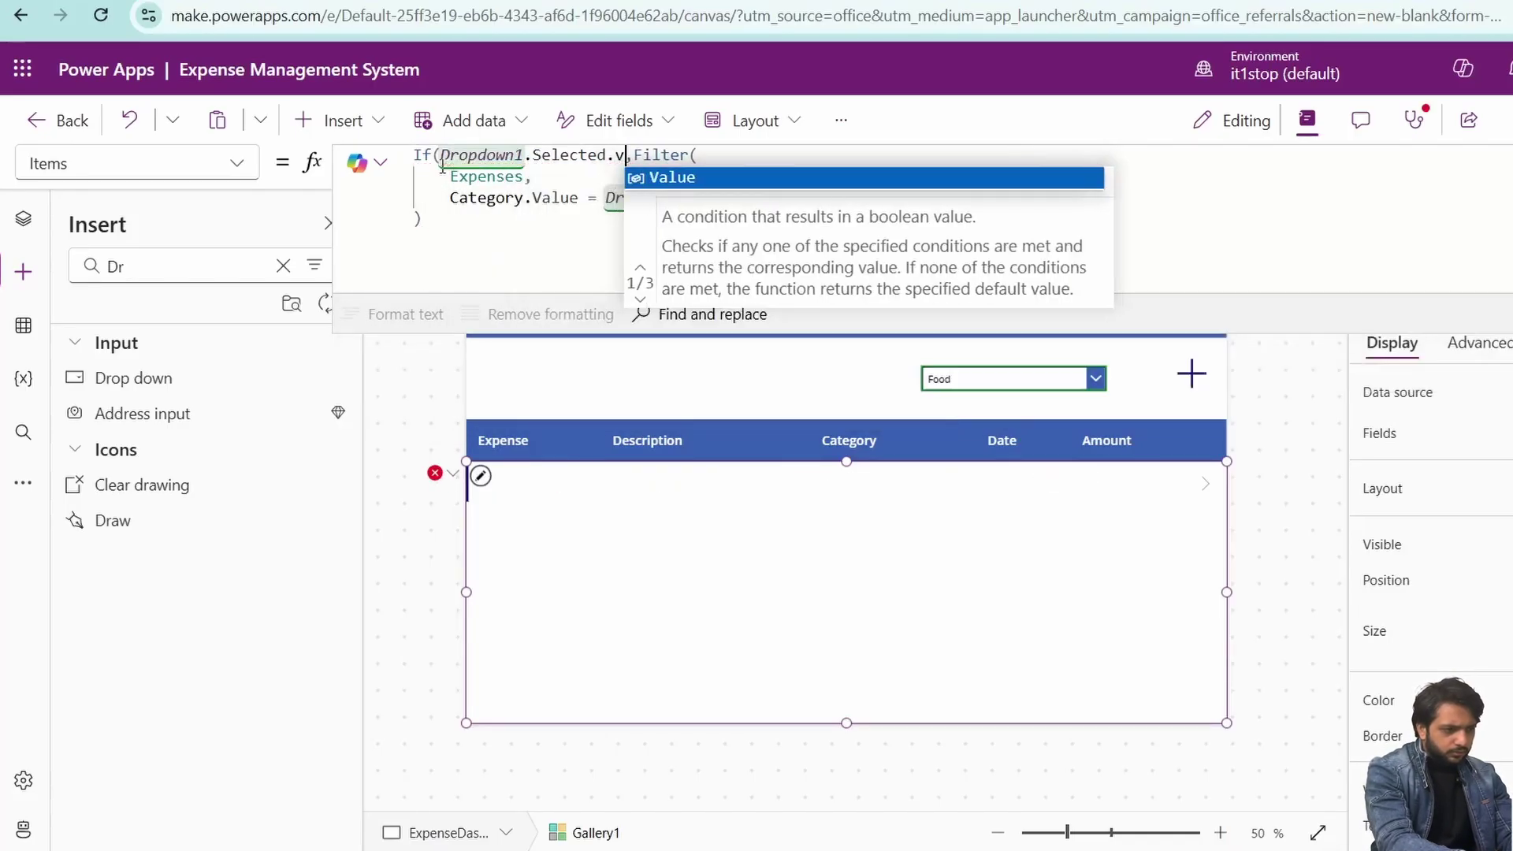
{"action": "key", "text": "Tab"}
{"action": "type", "text": "<>\"Al"}
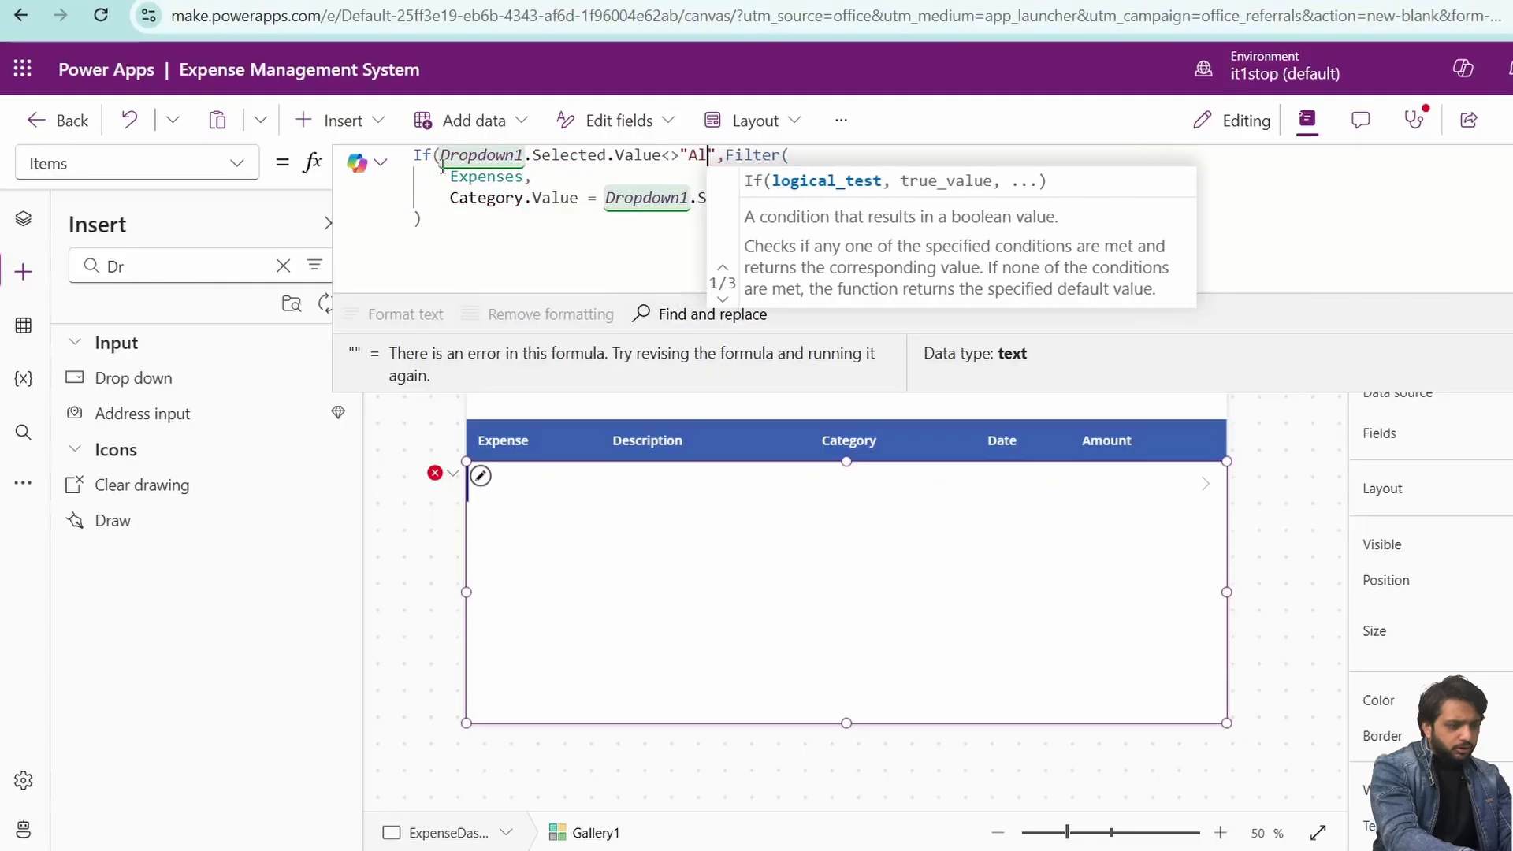
{"action": "type", "text": "l"}
Step: Add Expenses as the If function's else result after the Filter and format the formula
{"action": "left_click", "coordinate": [979, 232]}
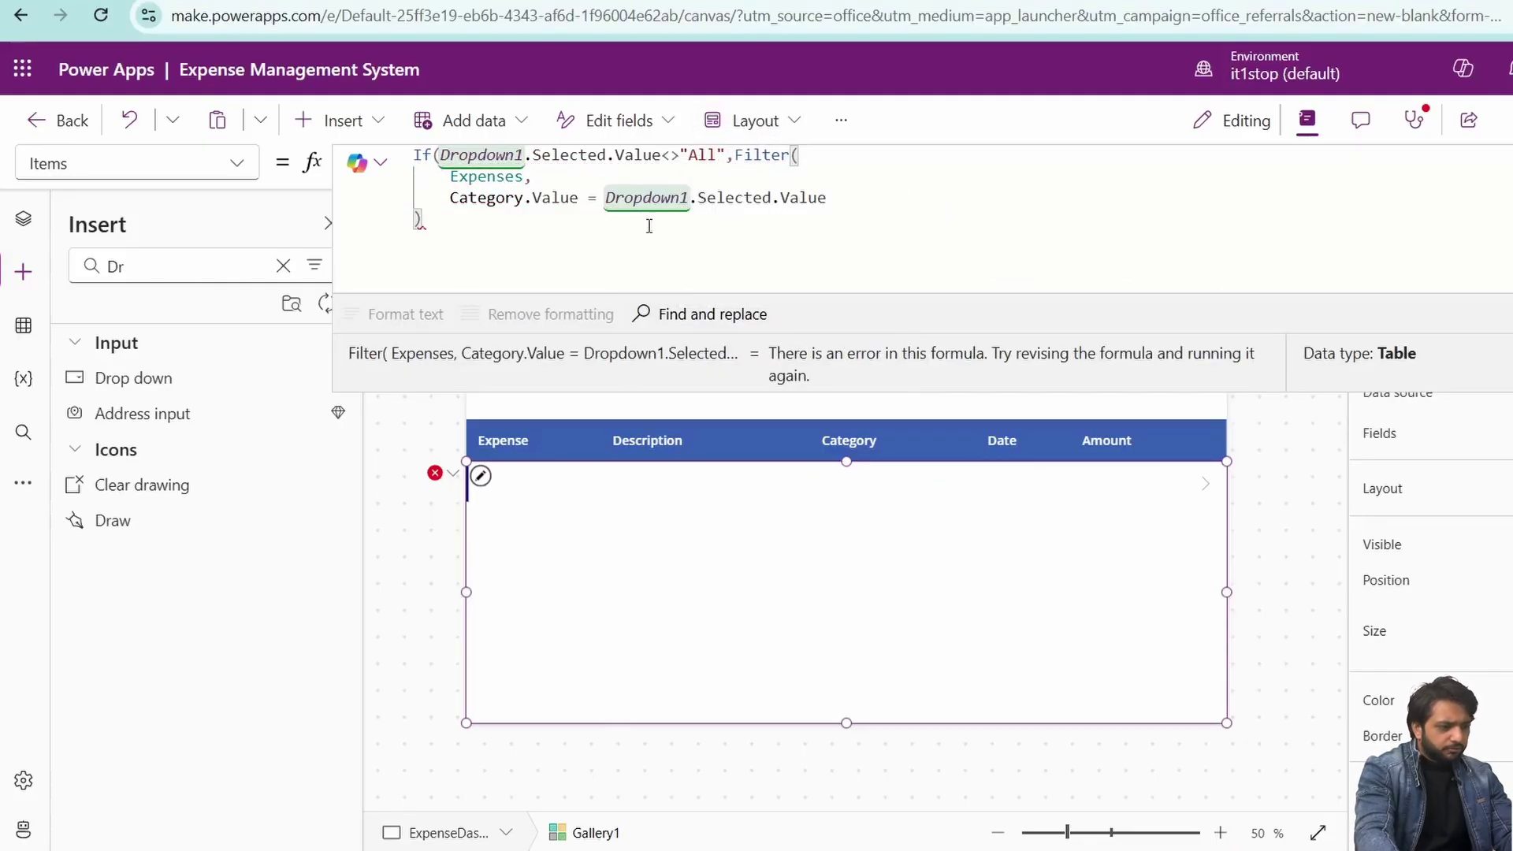
{"action": "type", "text": ",Expense"}
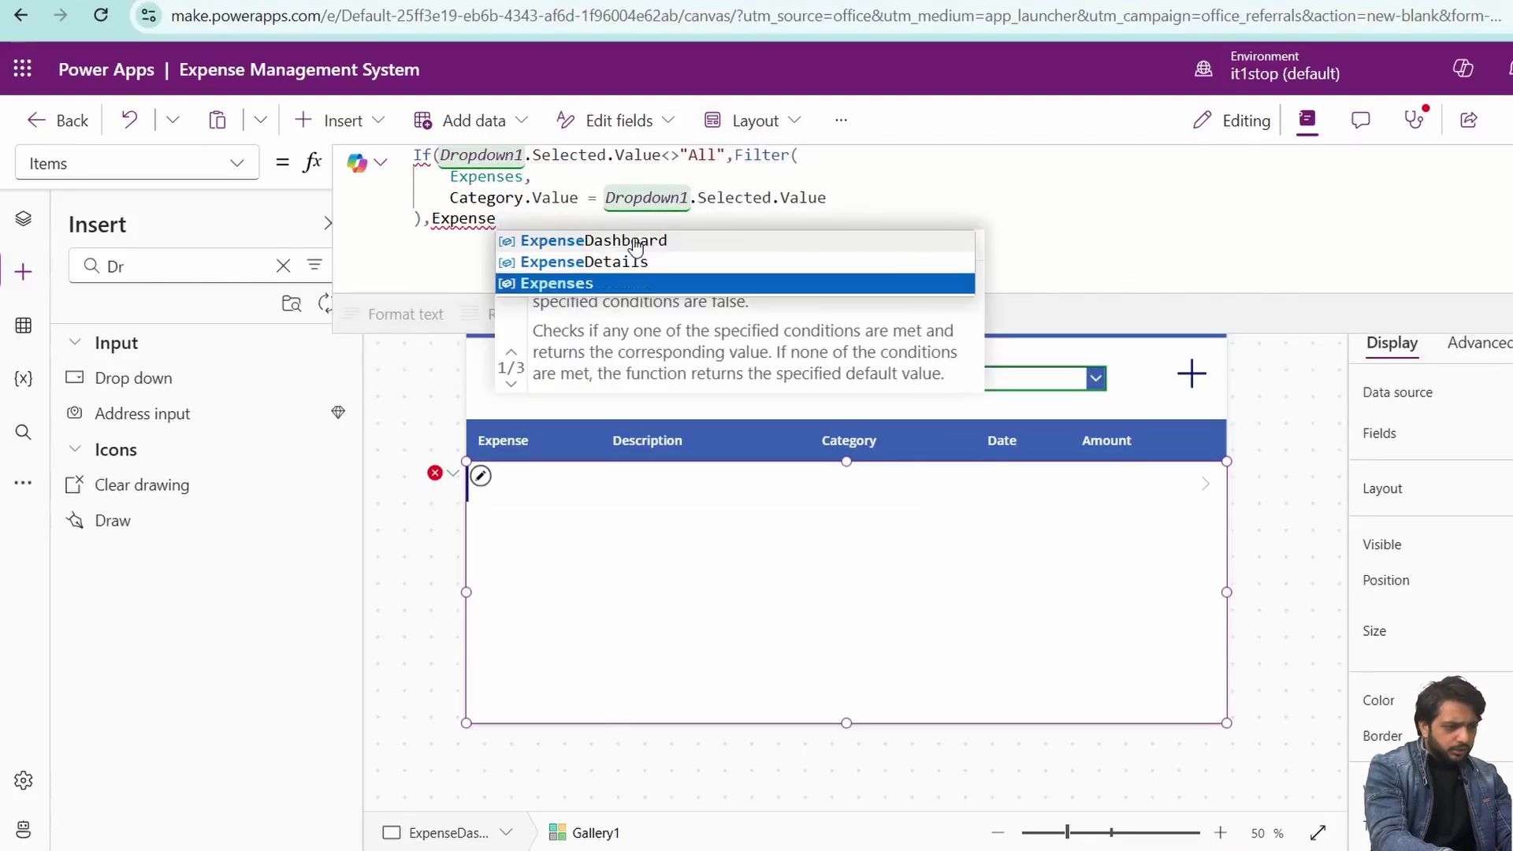
{"action": "key", "text": "Tab"}
{"action": "left_click", "coordinate": [371, 314]}
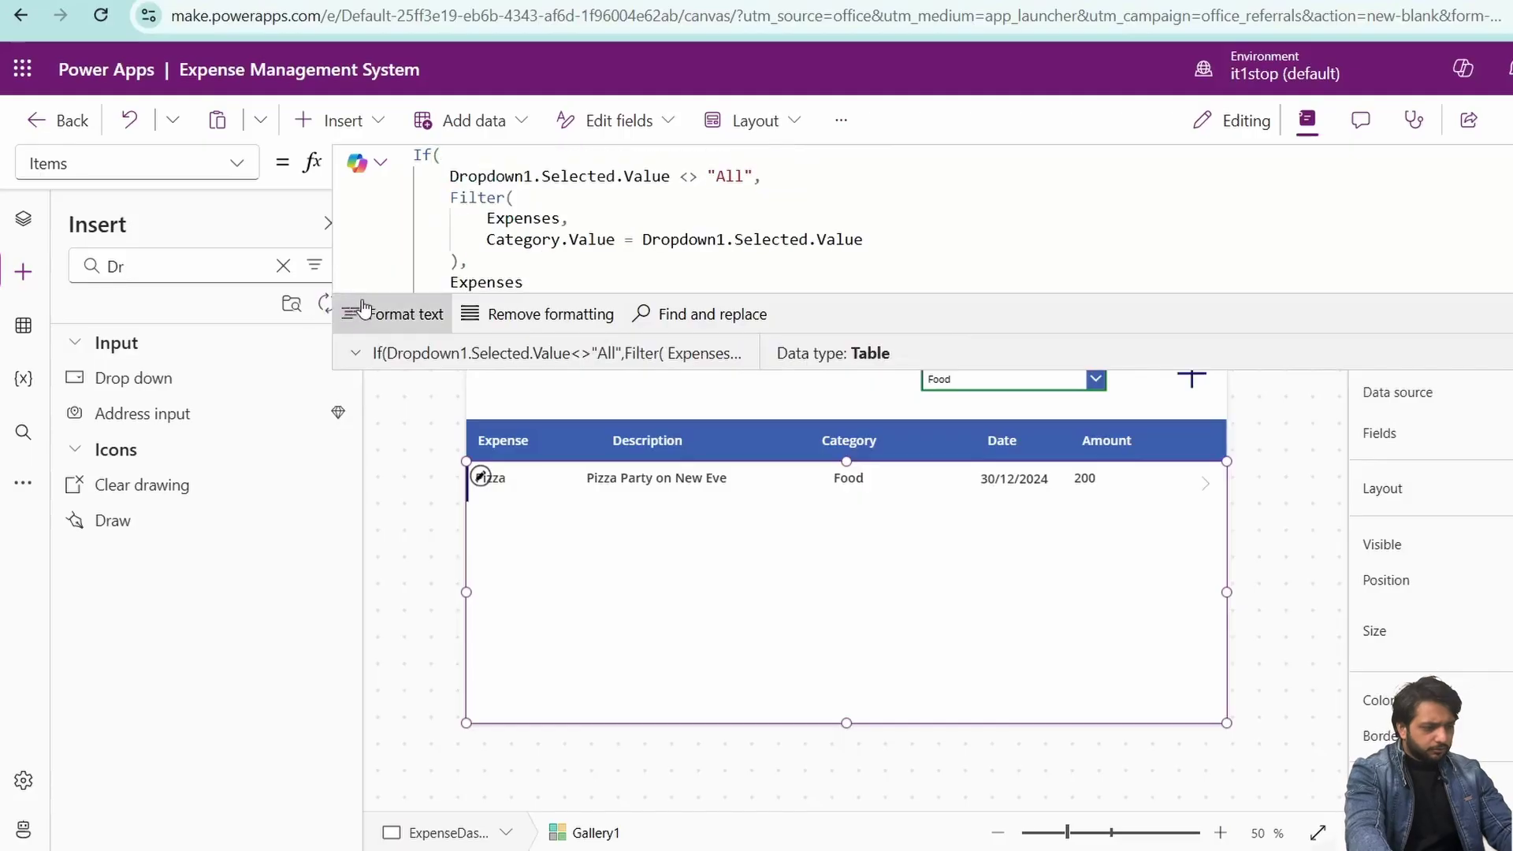
Step: Preview the app, test the category drop down with Utilities and All, and end the preview
{"action": "left_click", "coordinate": [1326, 122]}
{"action": "left_click", "coordinate": [1048, 286]}
{"action": "left_click", "coordinate": [1048, 383]}
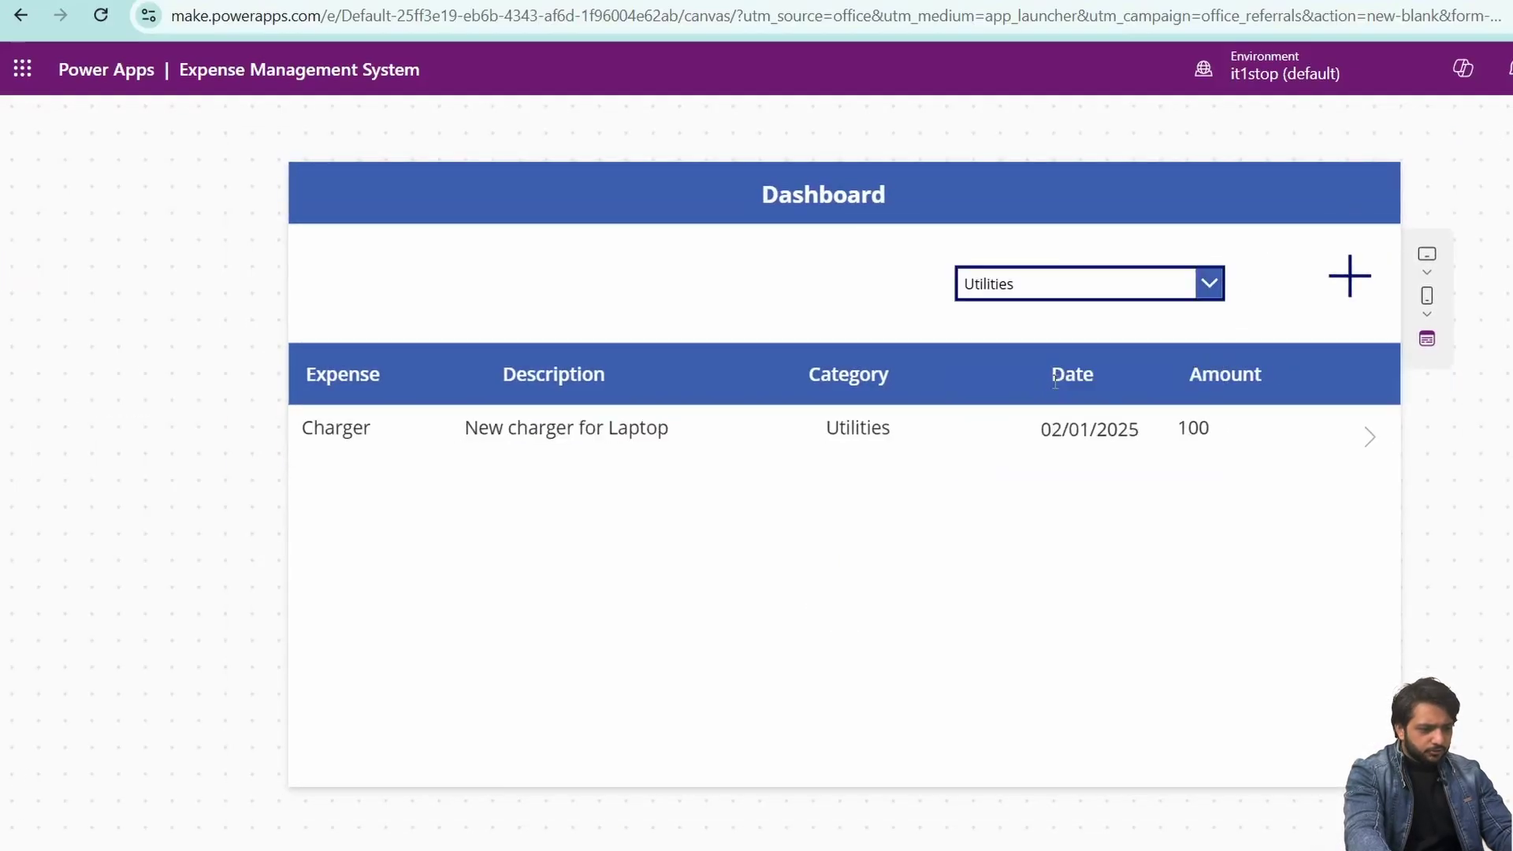
{"action": "left_click", "coordinate": [1042, 297]}
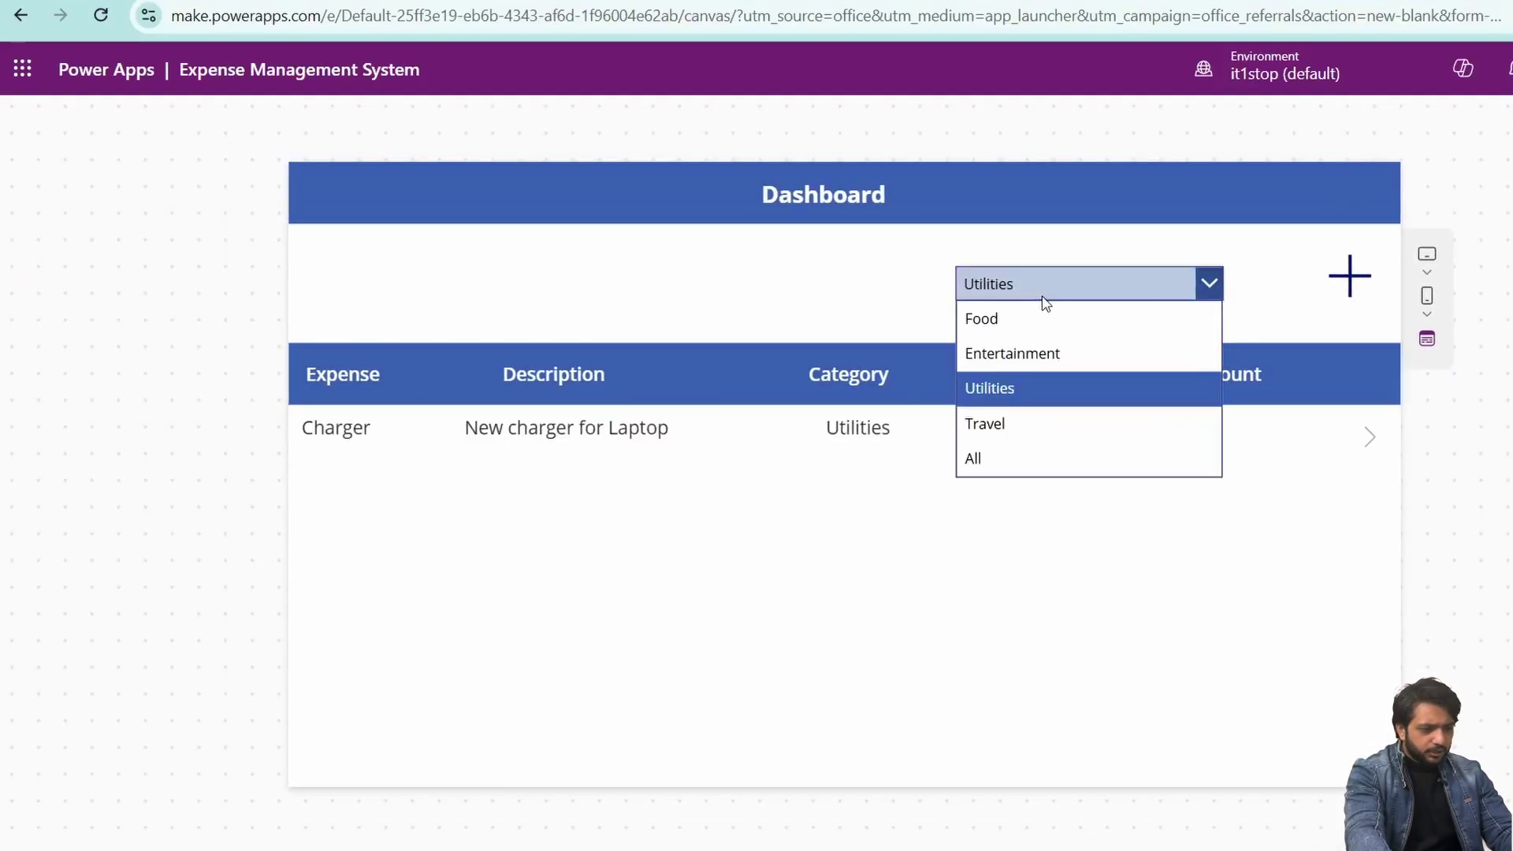
{"action": "left_click", "coordinate": [1027, 462]}
{"action": "key", "text": "Escape"}
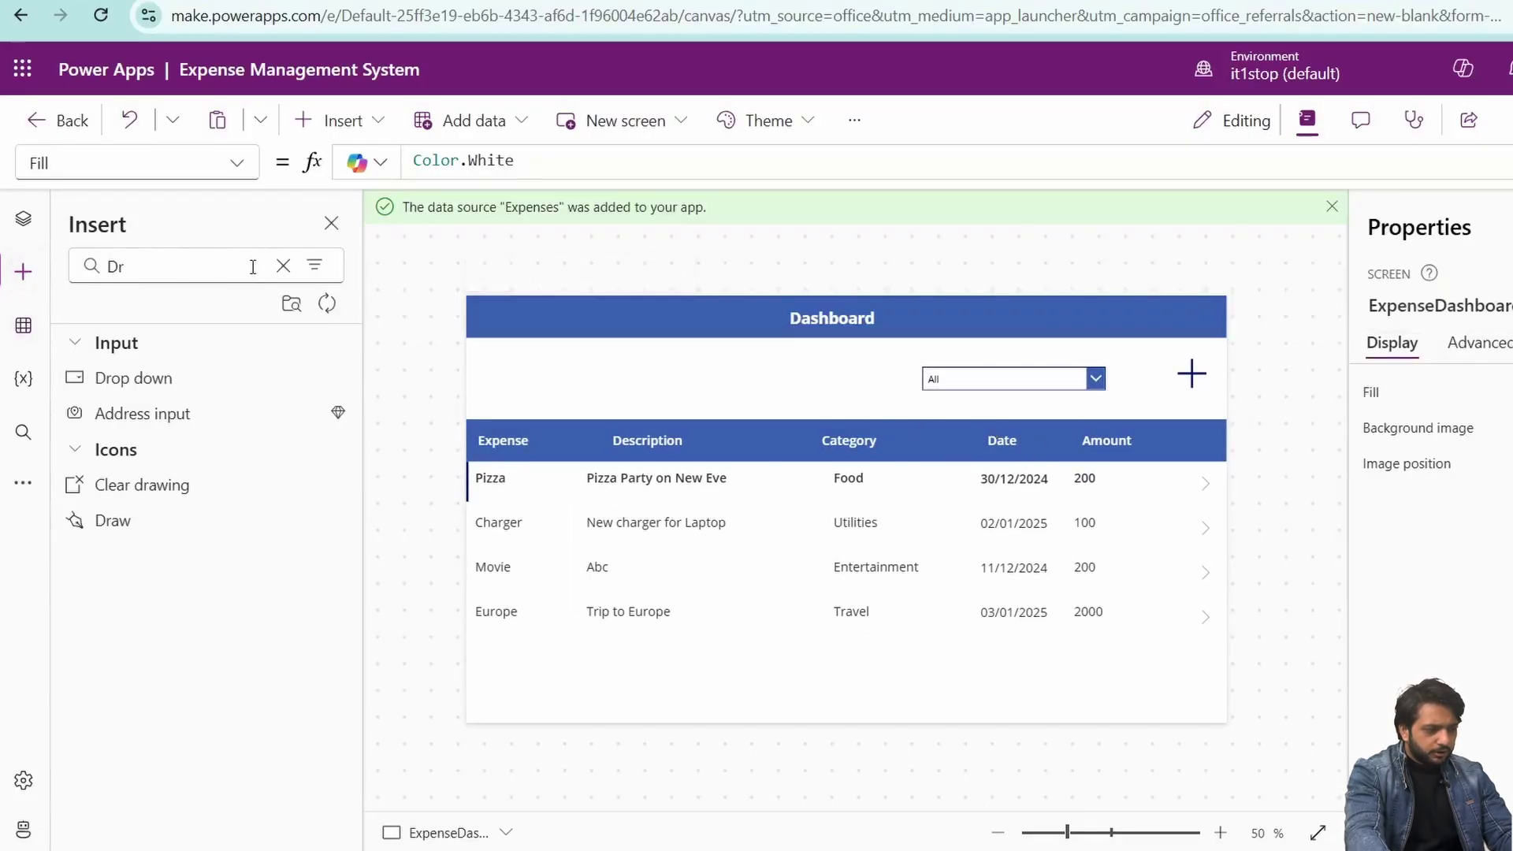
Step: Insert a date picker on the dashboard beside the category drop down, on the side away from the plus icon
{"action": "key", "text": "BackSpace"}
{"action": "type", "text": "ate"}
{"action": "left_click_drag", "start_coordinate": [134, 378], "coordinate": [810, 378]}
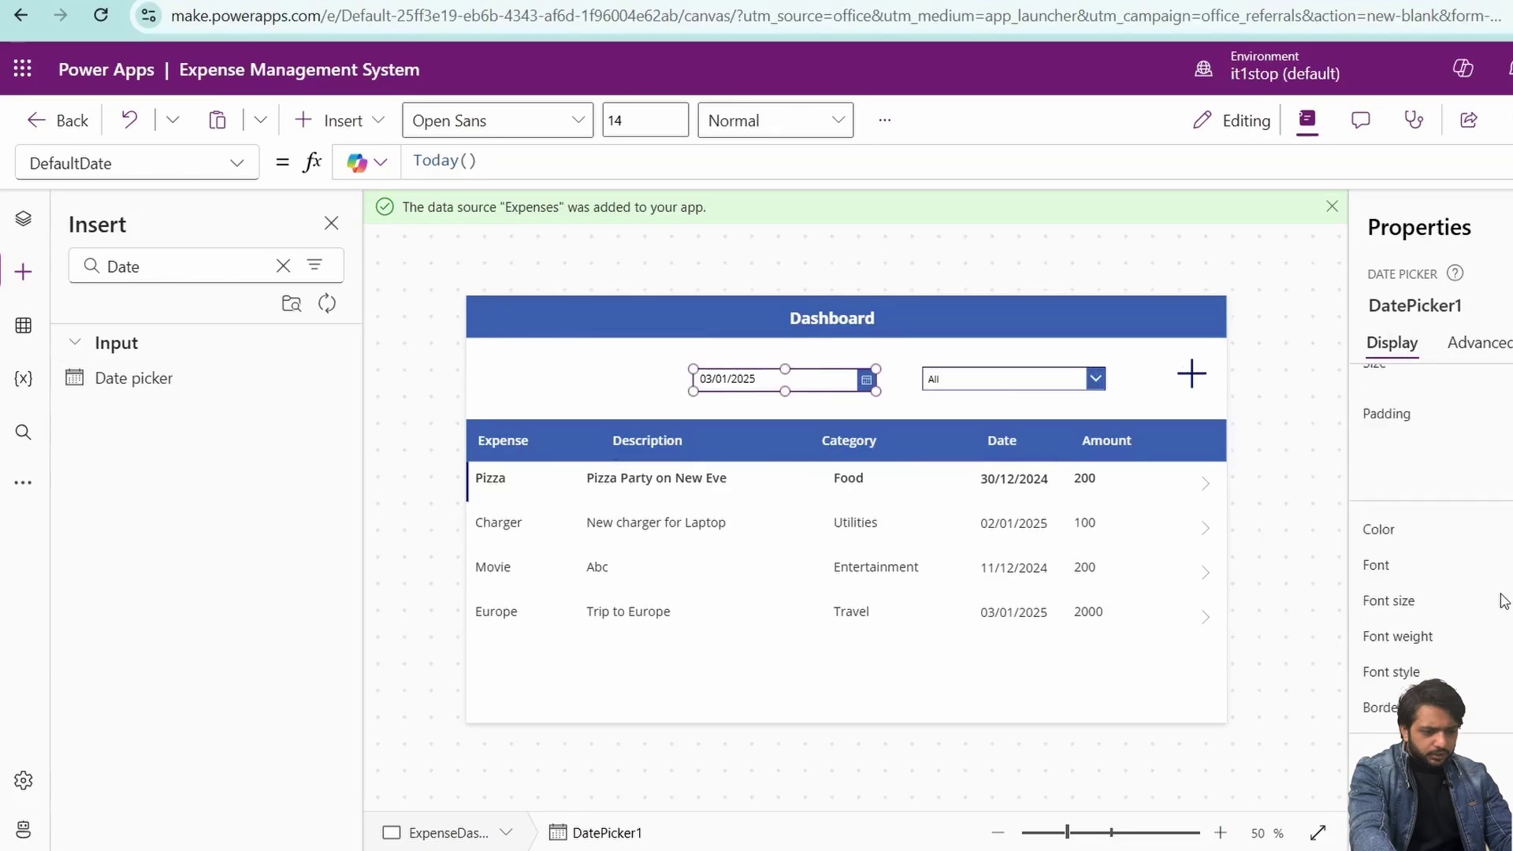
Step: Clear the date picker's DefaultDate and rename the control ExpDate
{"action": "scroll", "coordinate": [1418, 552], "scroll_direction": "down", "scroll_amount": 5}
{"action": "double_click", "coordinate": [1406, 554]}
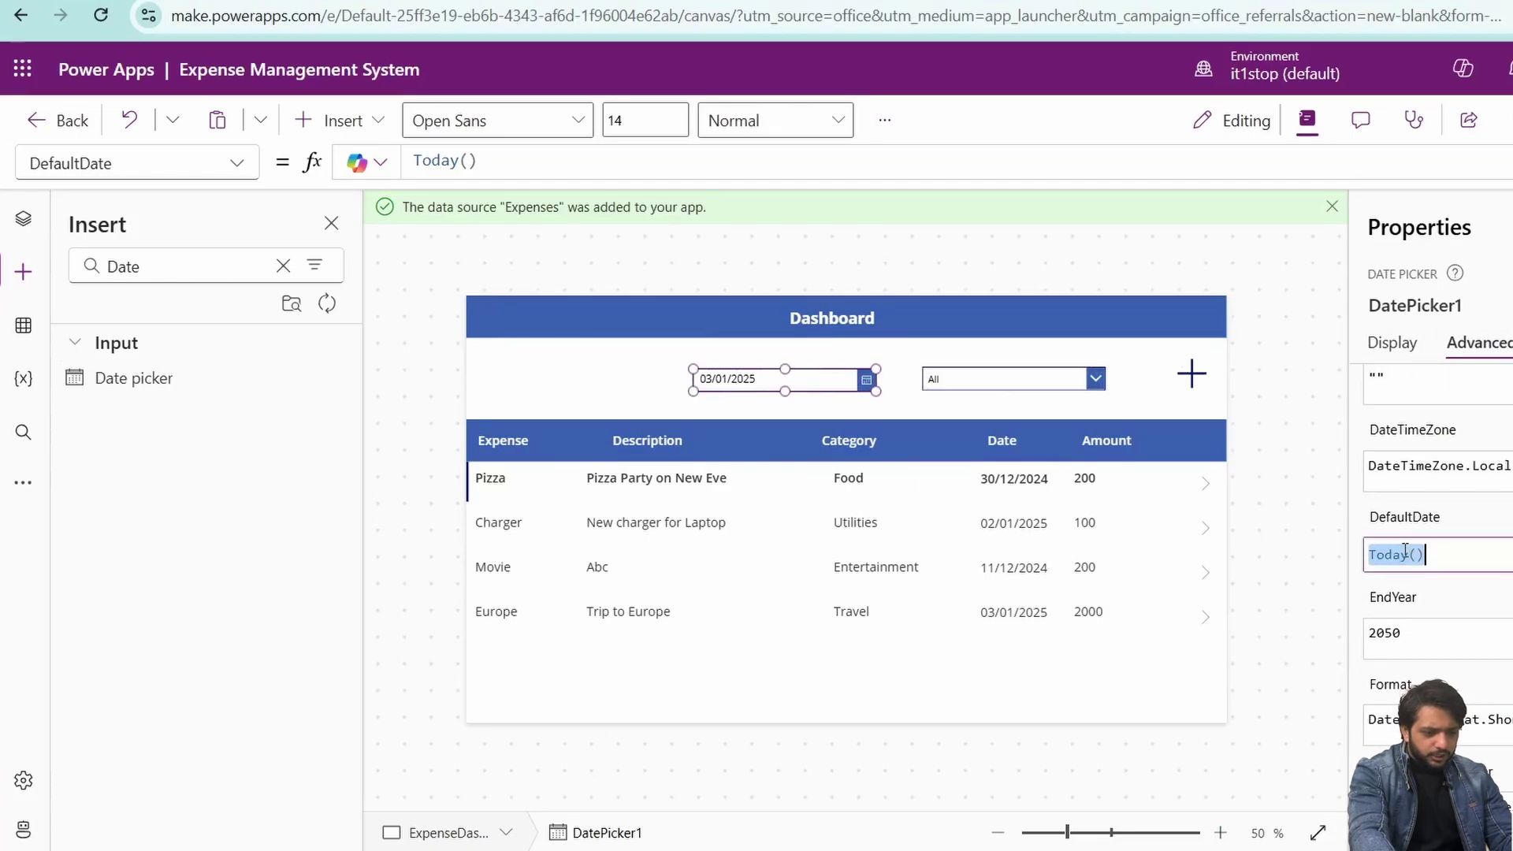
{"action": "left_click", "coordinate": [1418, 307]}
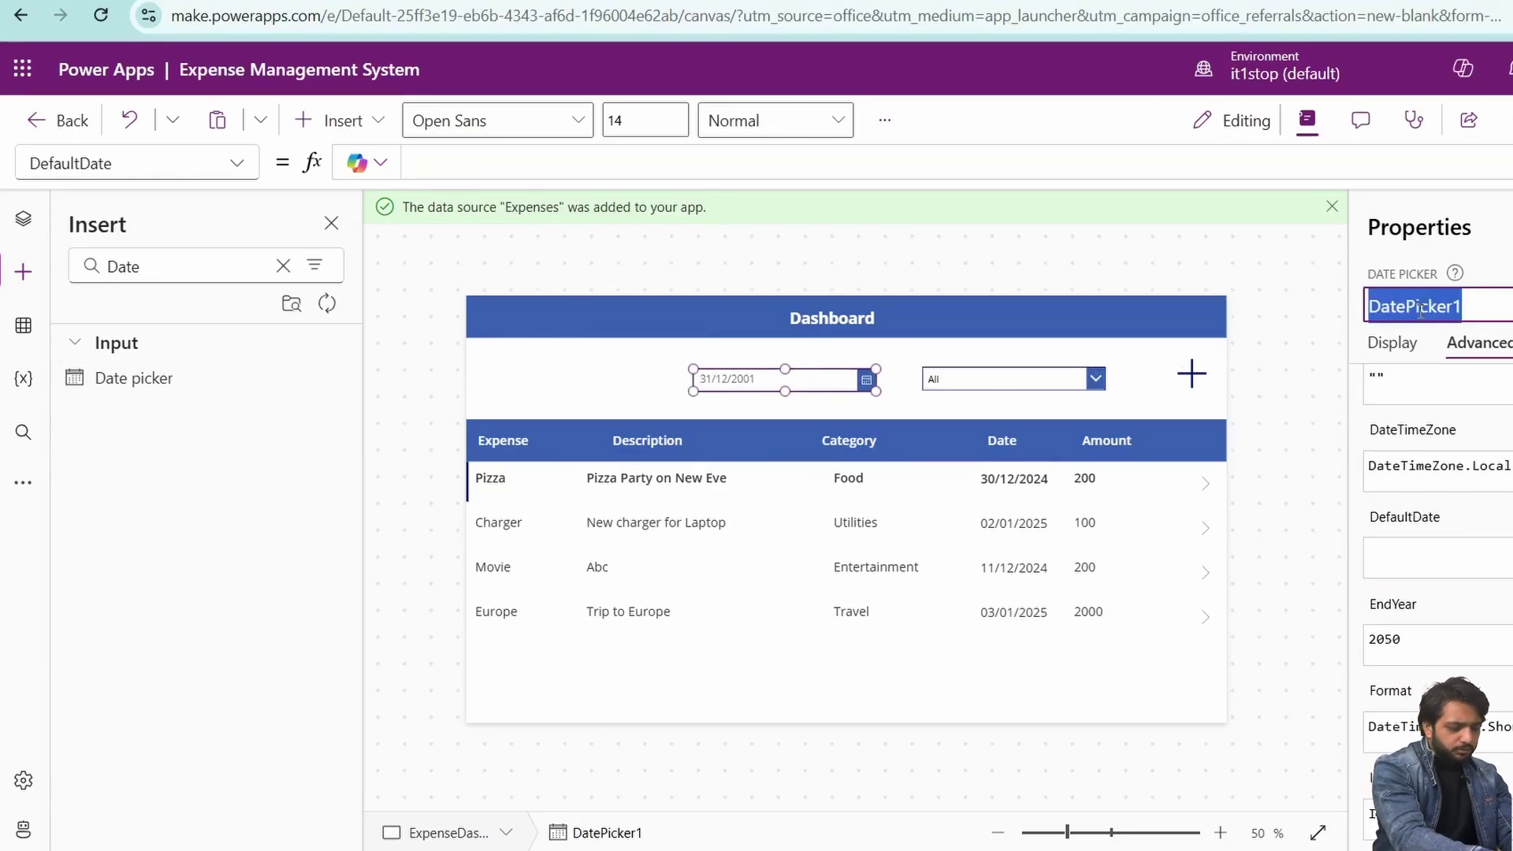
{"action": "type", "text": "ExpDate"}
{"action": "key", "text": "Return"}
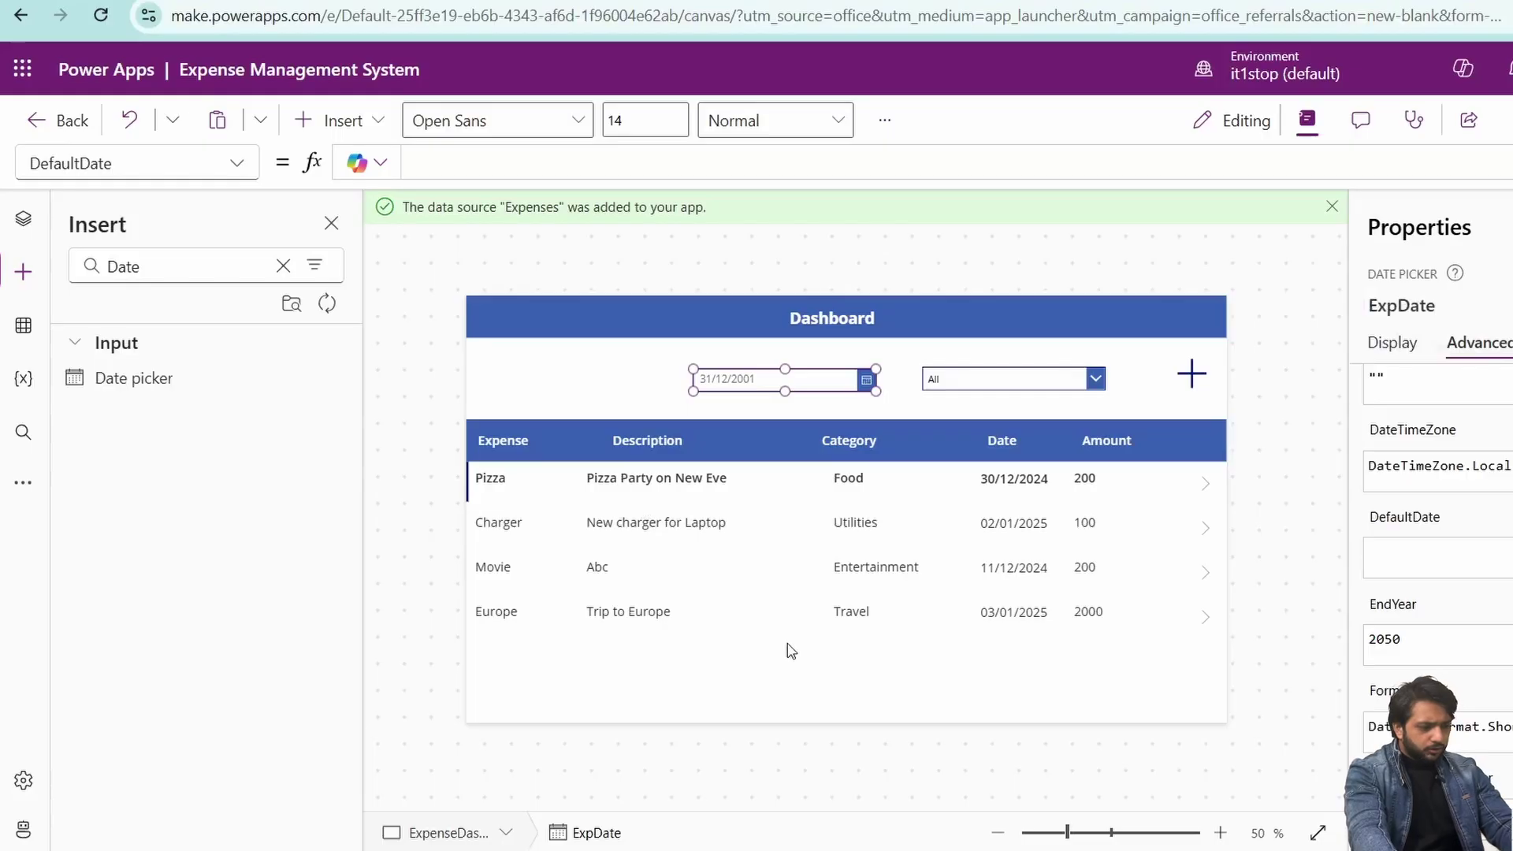
Step: Extend the category condition in the gallery's Items with && And(Or(IsBlank(ExpDate),ExpDate.SelectedDate=Date)) on its own line
{"action": "left_click", "coordinate": [788, 614]}
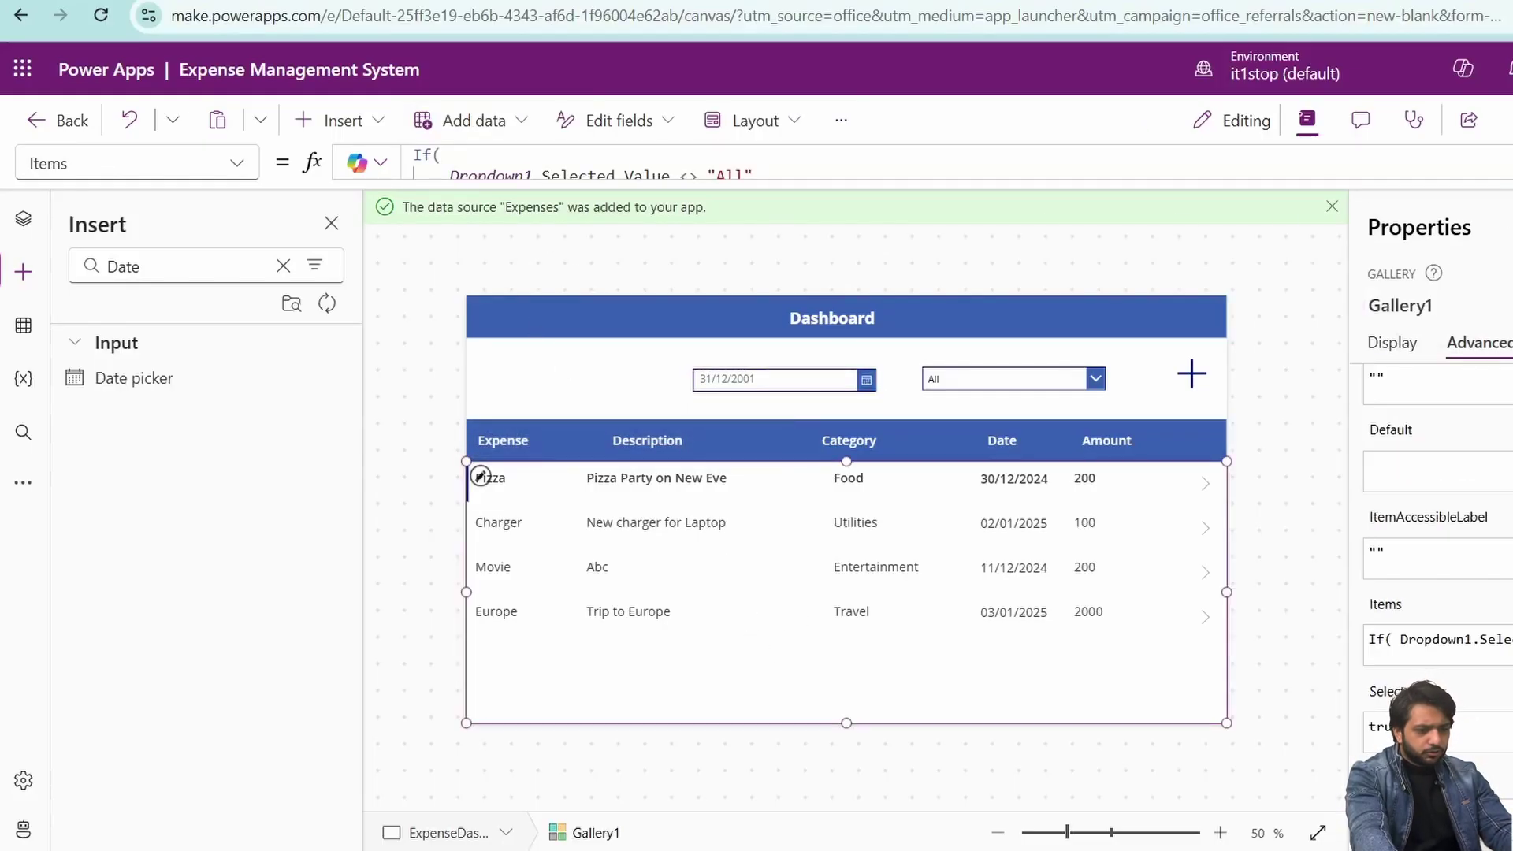
{"action": "left_click", "coordinate": [500, 191]}
{"action": "left_click", "coordinate": [898, 236]}
{"action": "type", "text": "&&"}
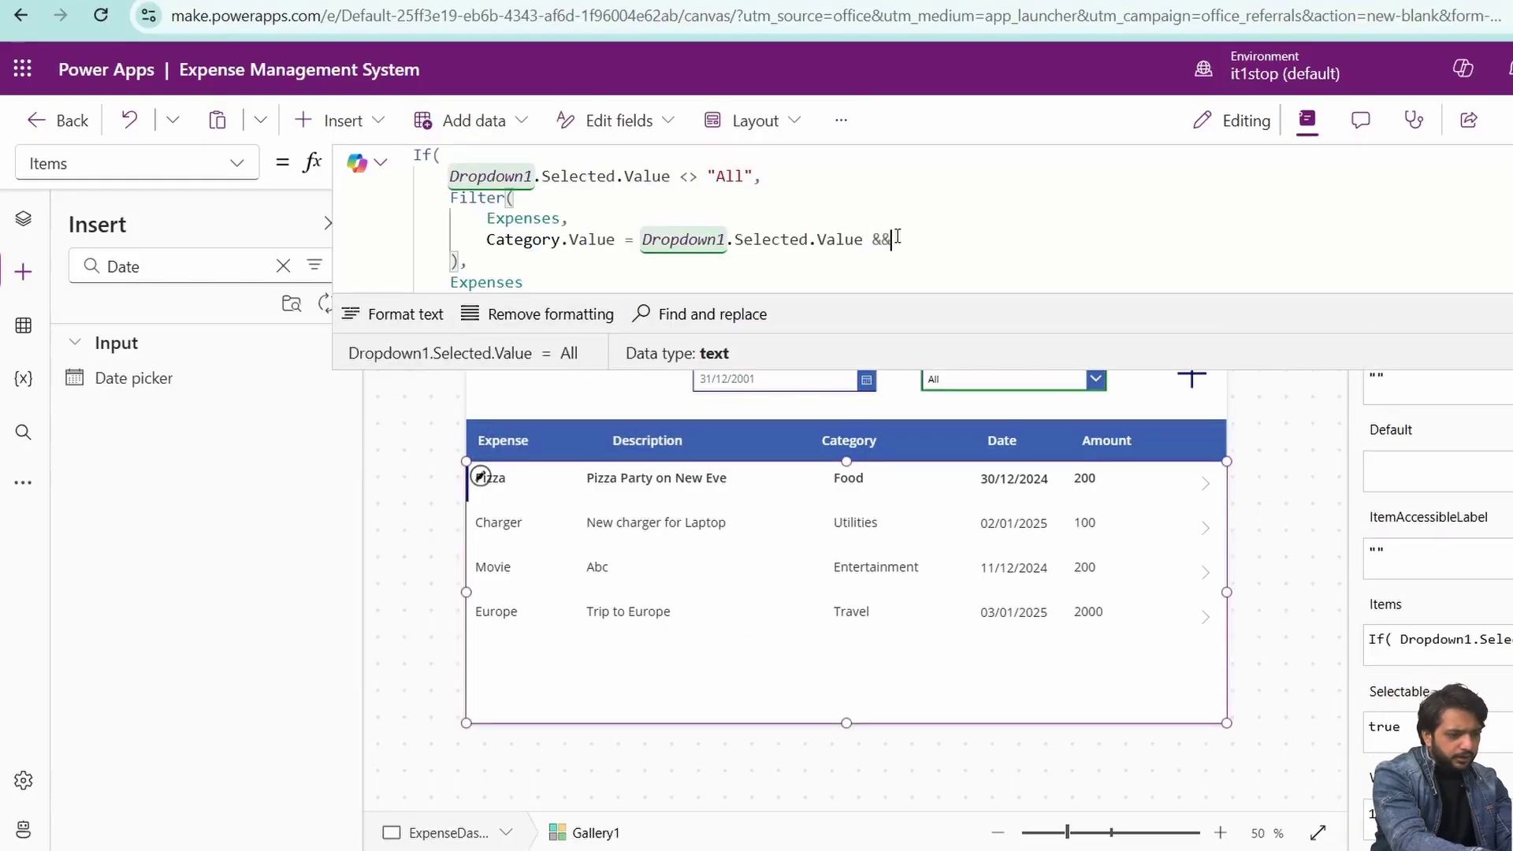
{"action": "key", "text": "BackSpace"}
{"action": "key", "text": "BackSpace"}
{"action": "type", "text": "And(Or(IsBlank(Exp"}
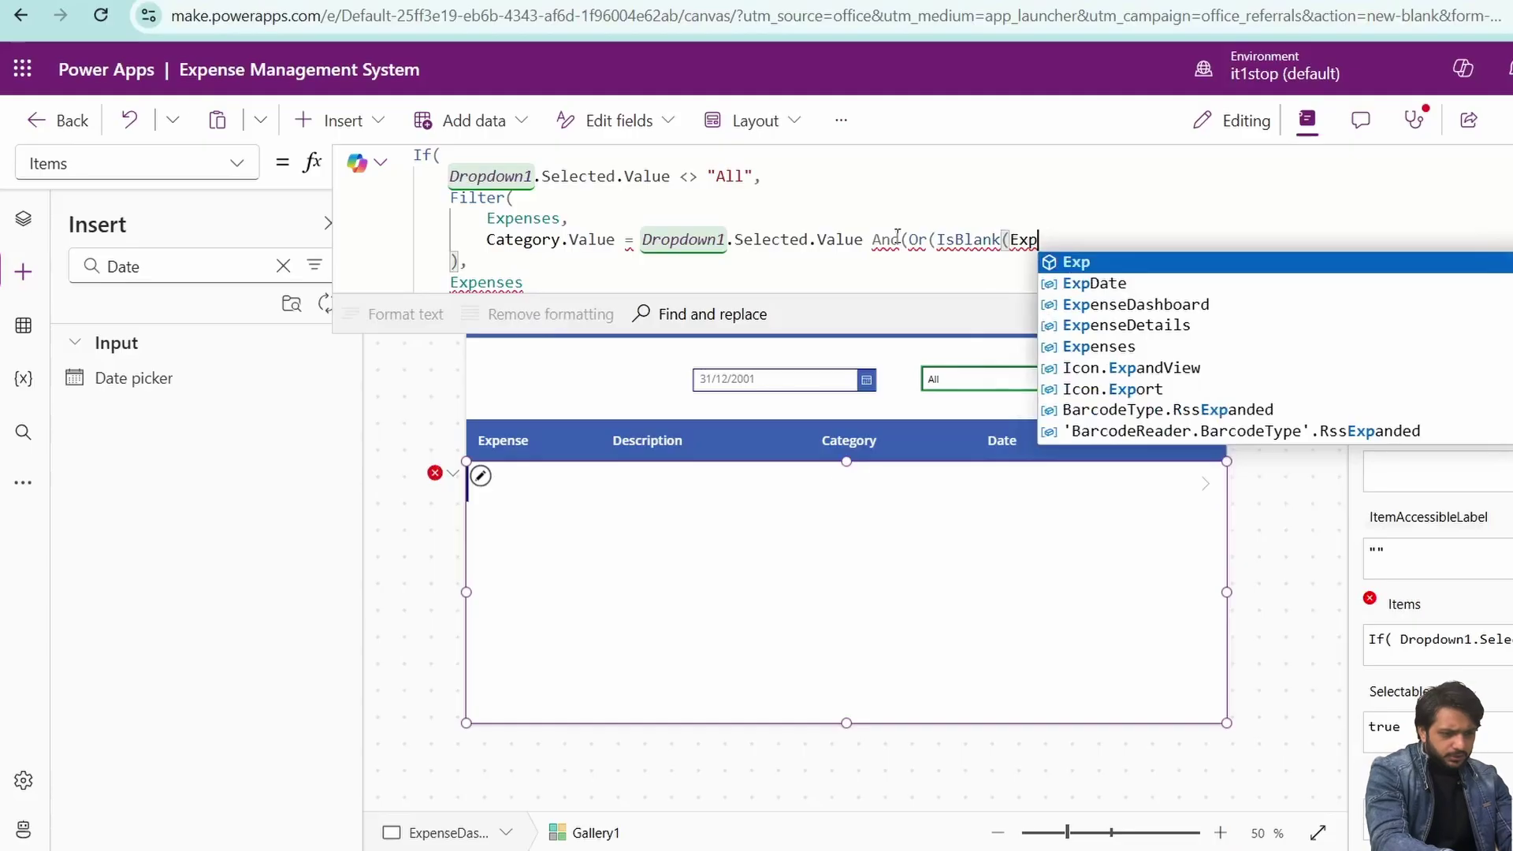
{"action": "type", "text": "Date),ExpDat"}
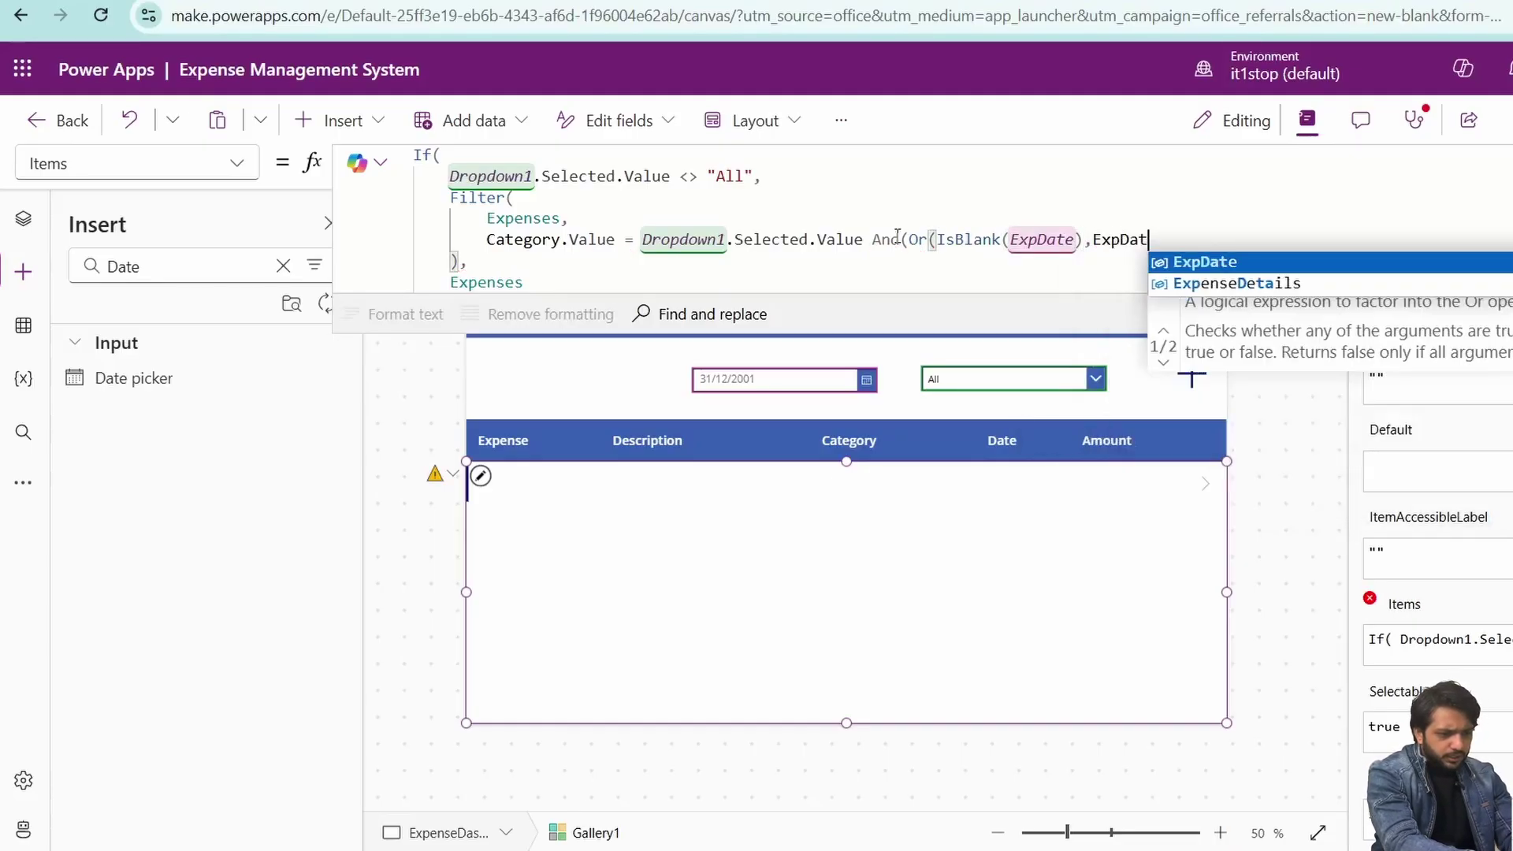
{"action": "type", "text": "e."}
{"action": "key", "text": "Tab"}
{"action": "type", "text": "="}
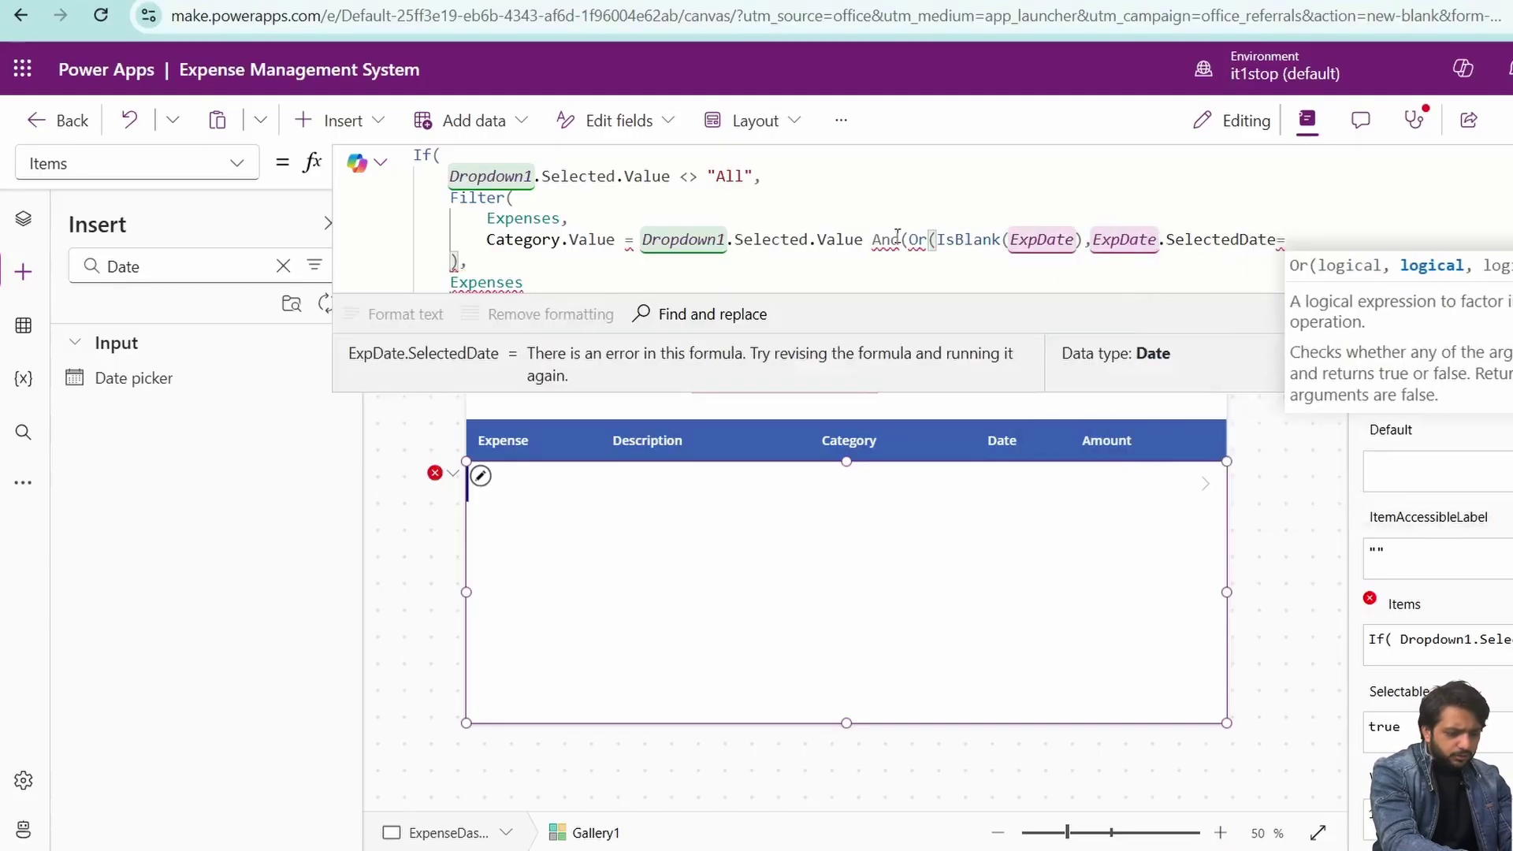
{"action": "type", "text": "Date"}
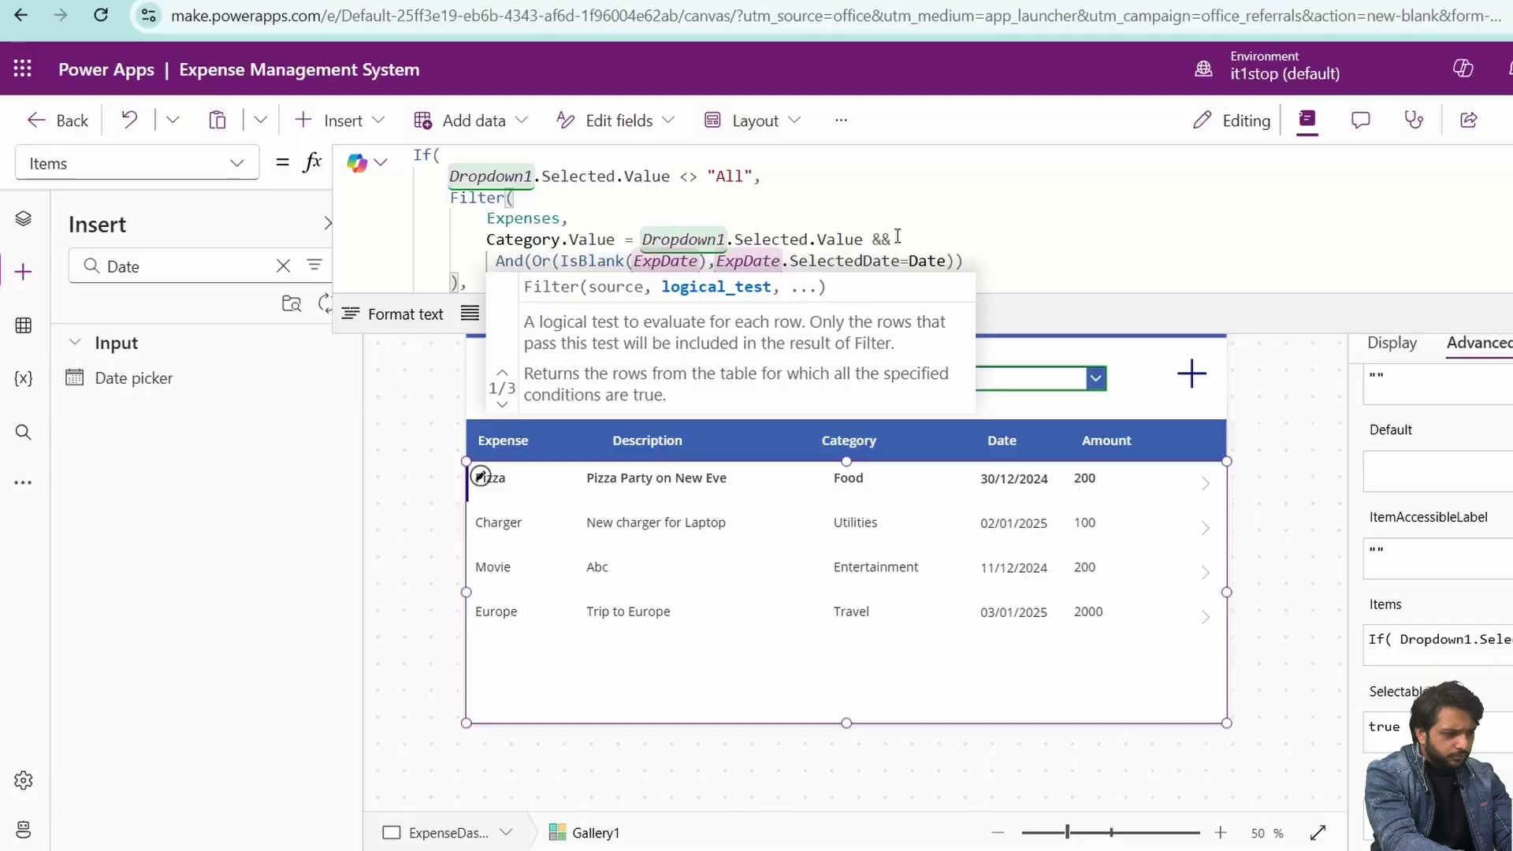
{"action": "scroll", "coordinate": [1011, 216], "scroll_direction": "down", "scroll_amount": 1}
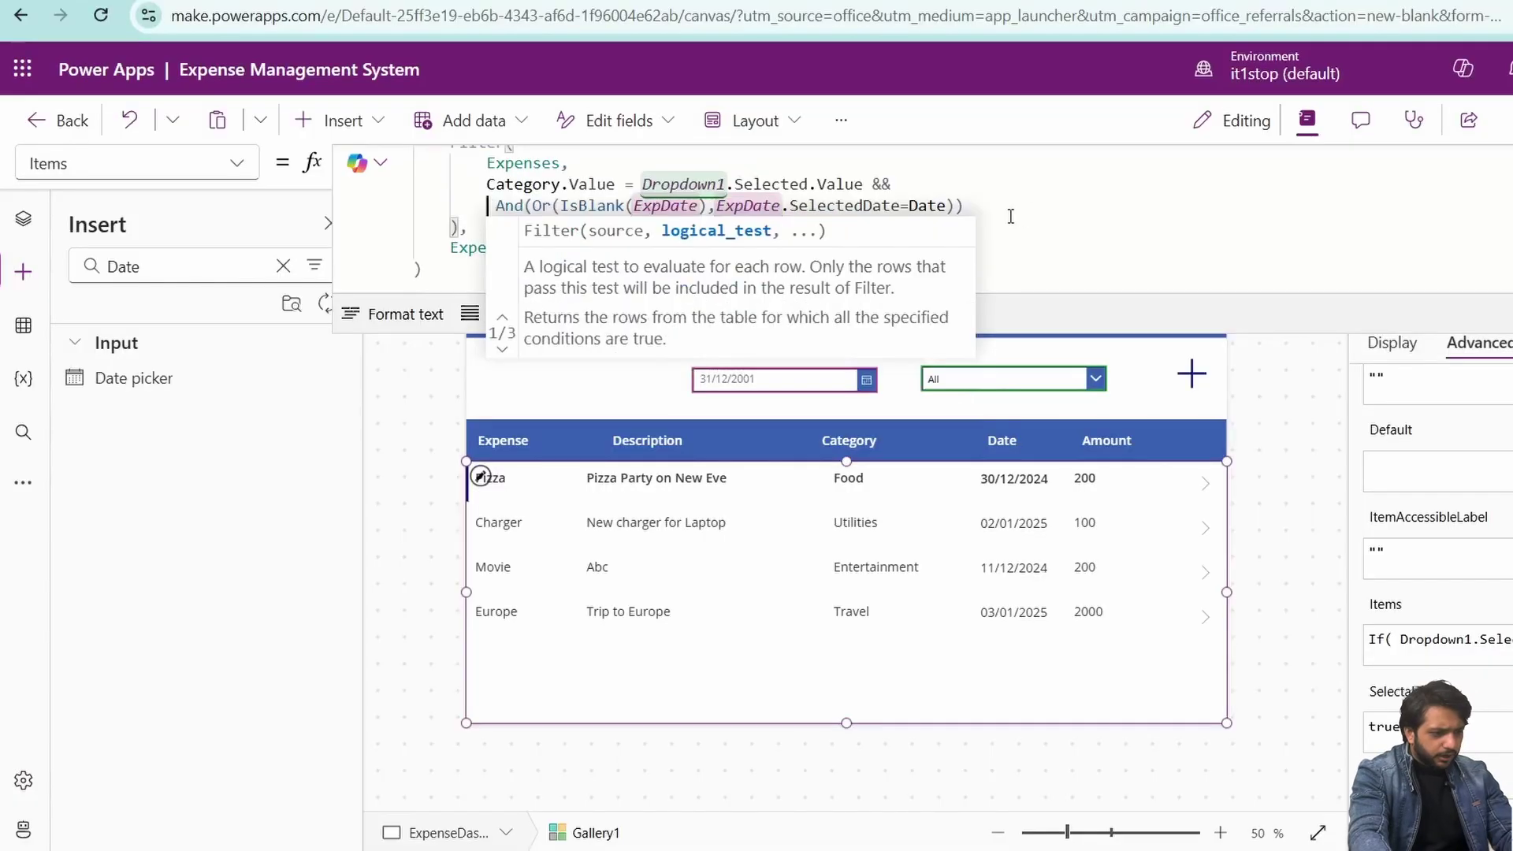
{"action": "key", "text": "Delete"}
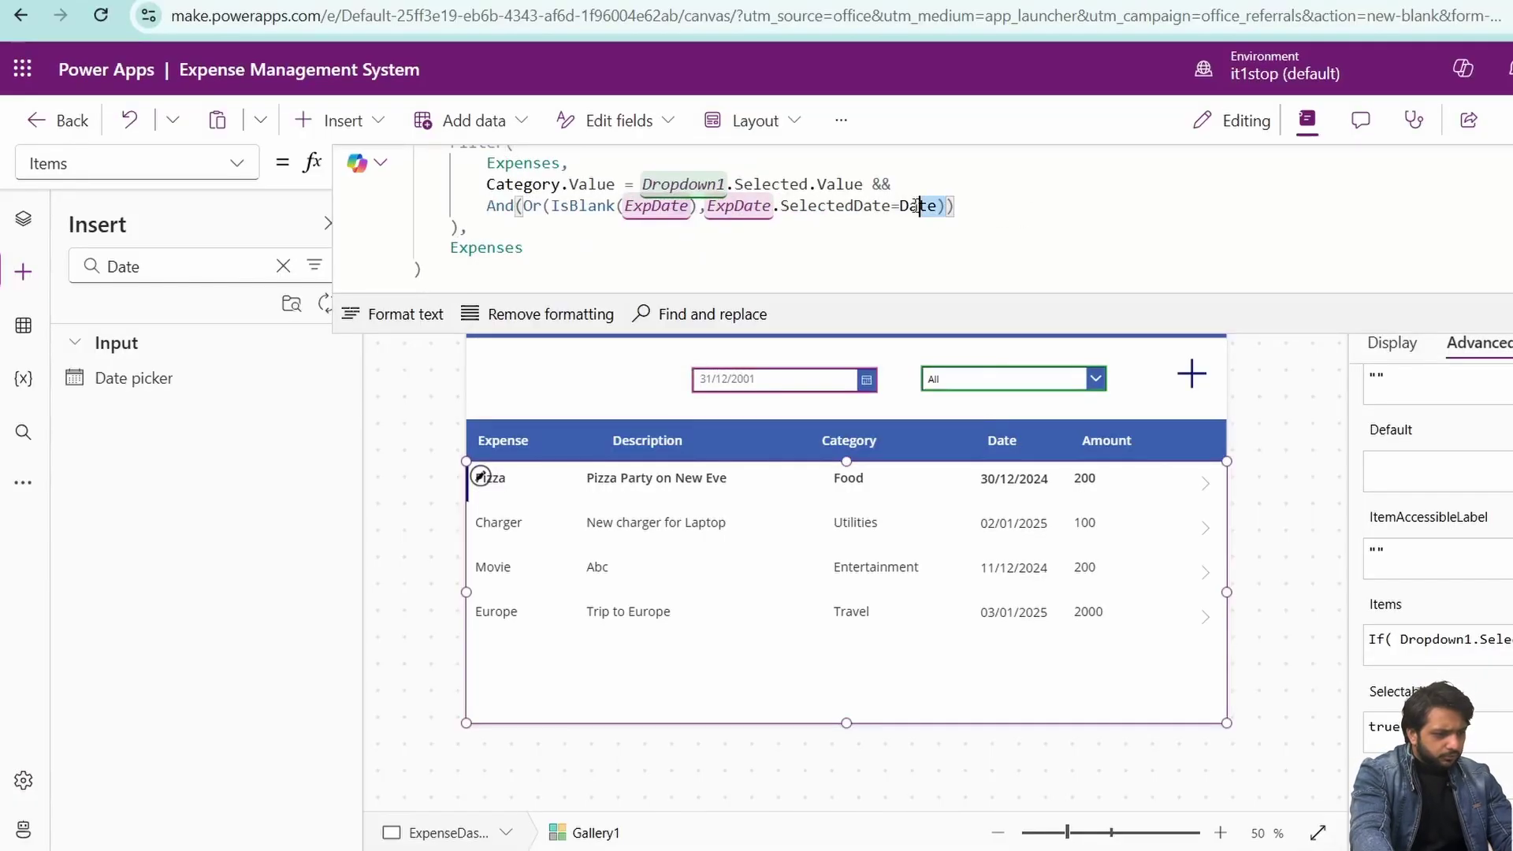
Step: Try to replace the fallback Expenses in the gallery's Items with Filter(Expenses, And(Or(IsBlank(ExpDate),ExpDate.SelectedDate=Date))) and format the formula
{"action": "left_click_drag", "start_coordinate": [944, 206], "coordinate": [487, 212]}
{"action": "triple_click", "coordinate": [573, 206]}
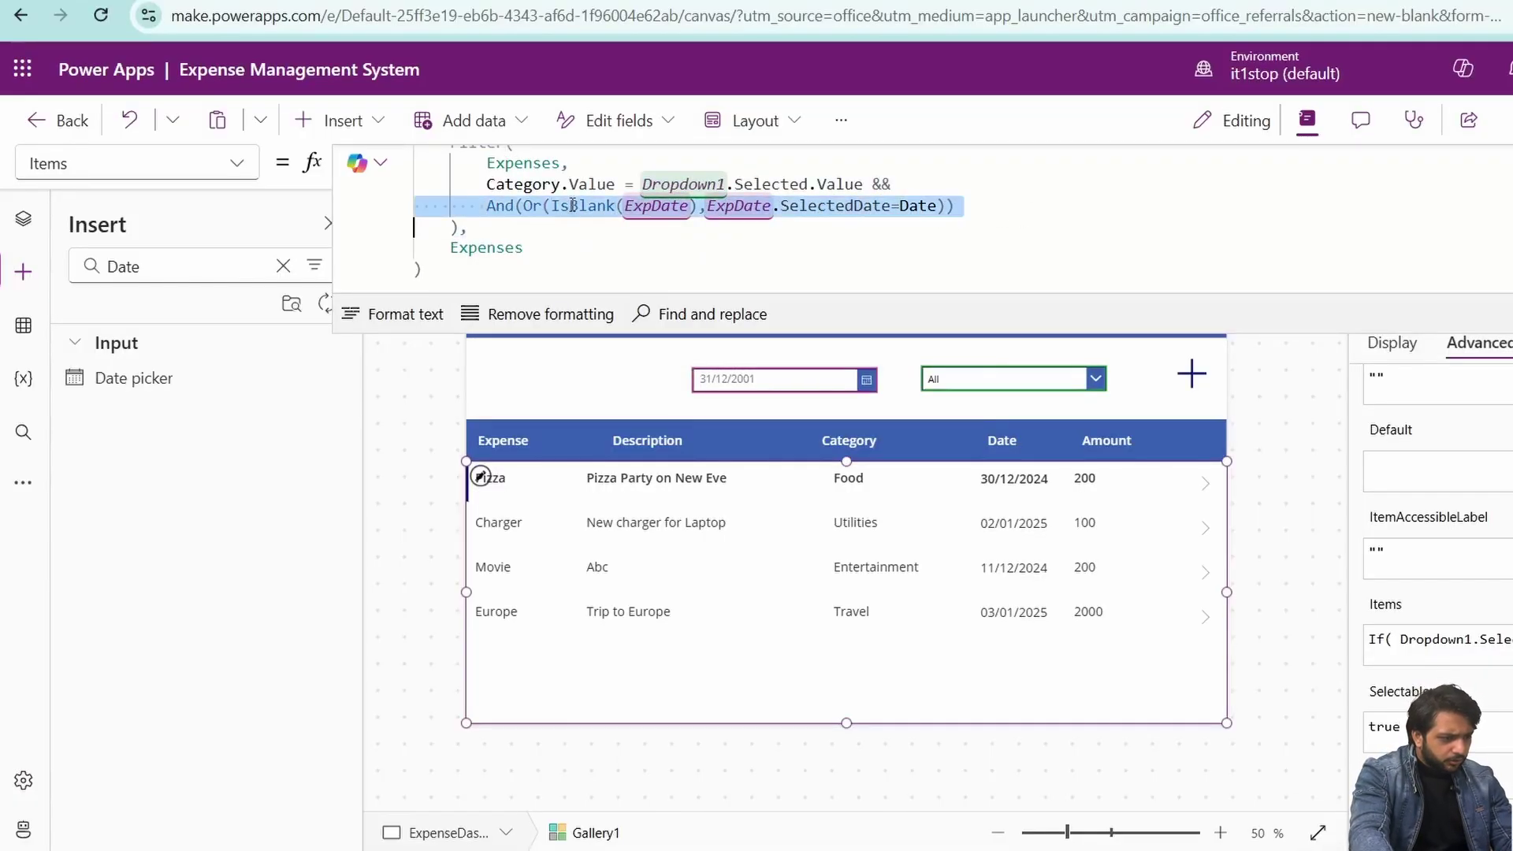
{"action": "left_click", "coordinate": [598, 246]}
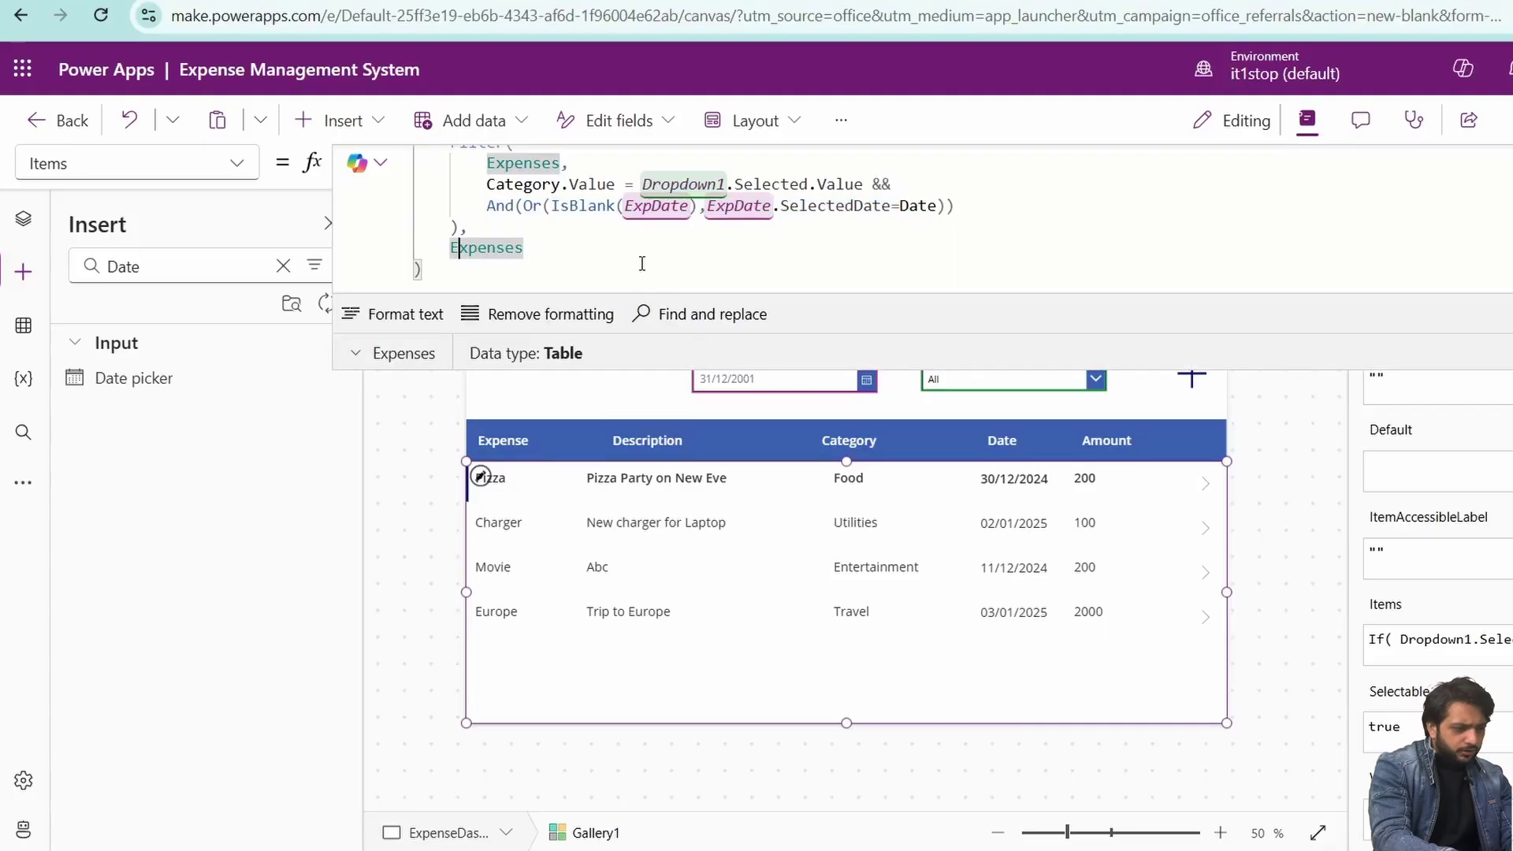
{"action": "type", "text": "Filter,"}
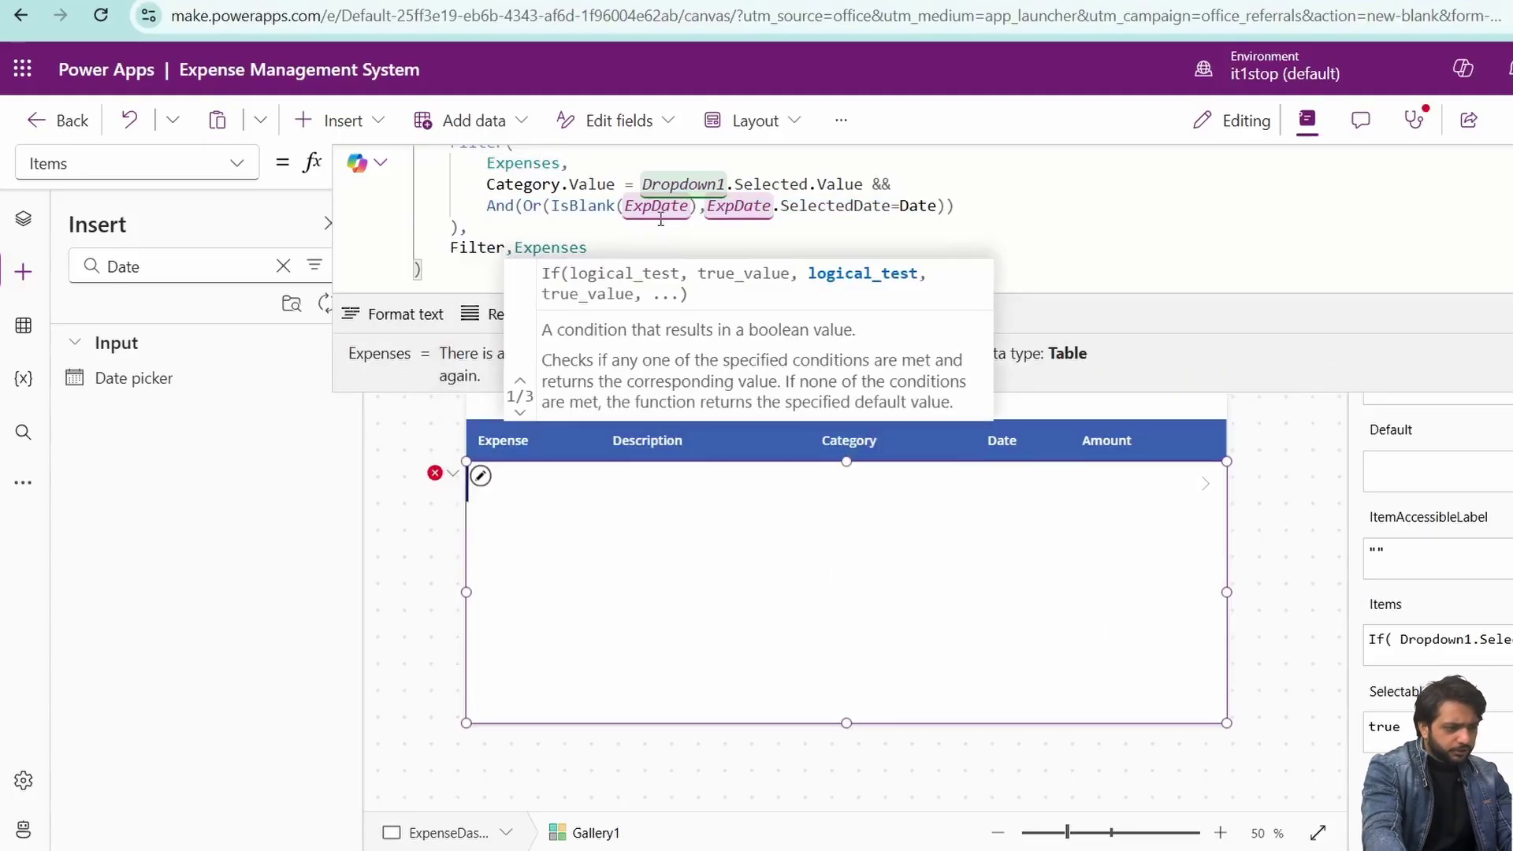
{"action": "key", "text": "BackSpace"}
{"action": "type", "text": "("}
{"action": "key", "text": "End"}
{"action": "type", "text": ","}
{"action": "type", "text": "And(Or(IsBlank(ExpDate),ExpDate.SelectedDate=Date))"}
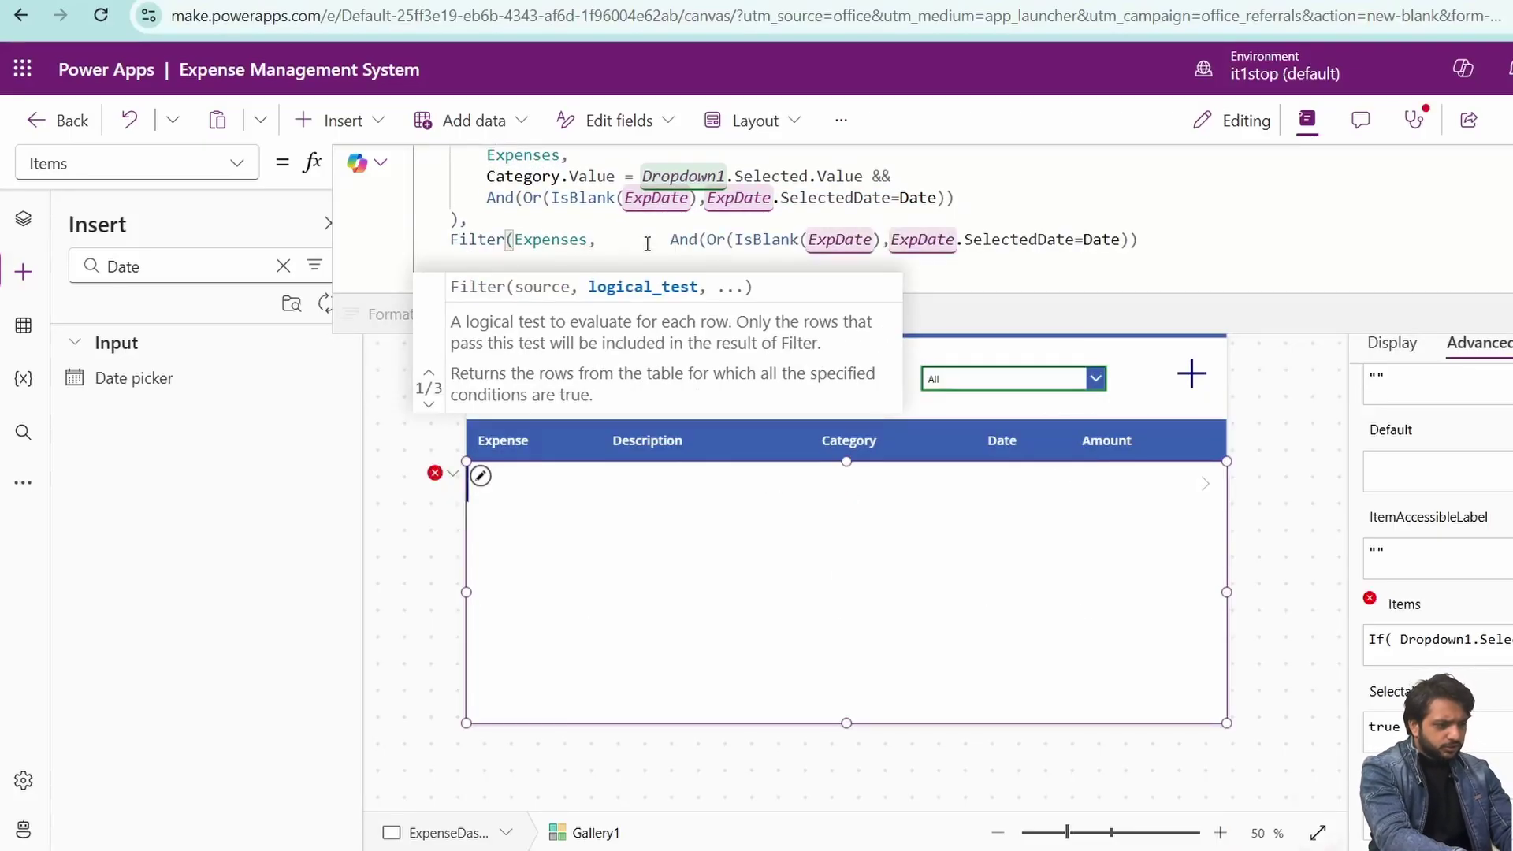
{"action": "left_click", "coordinate": [406, 313]}
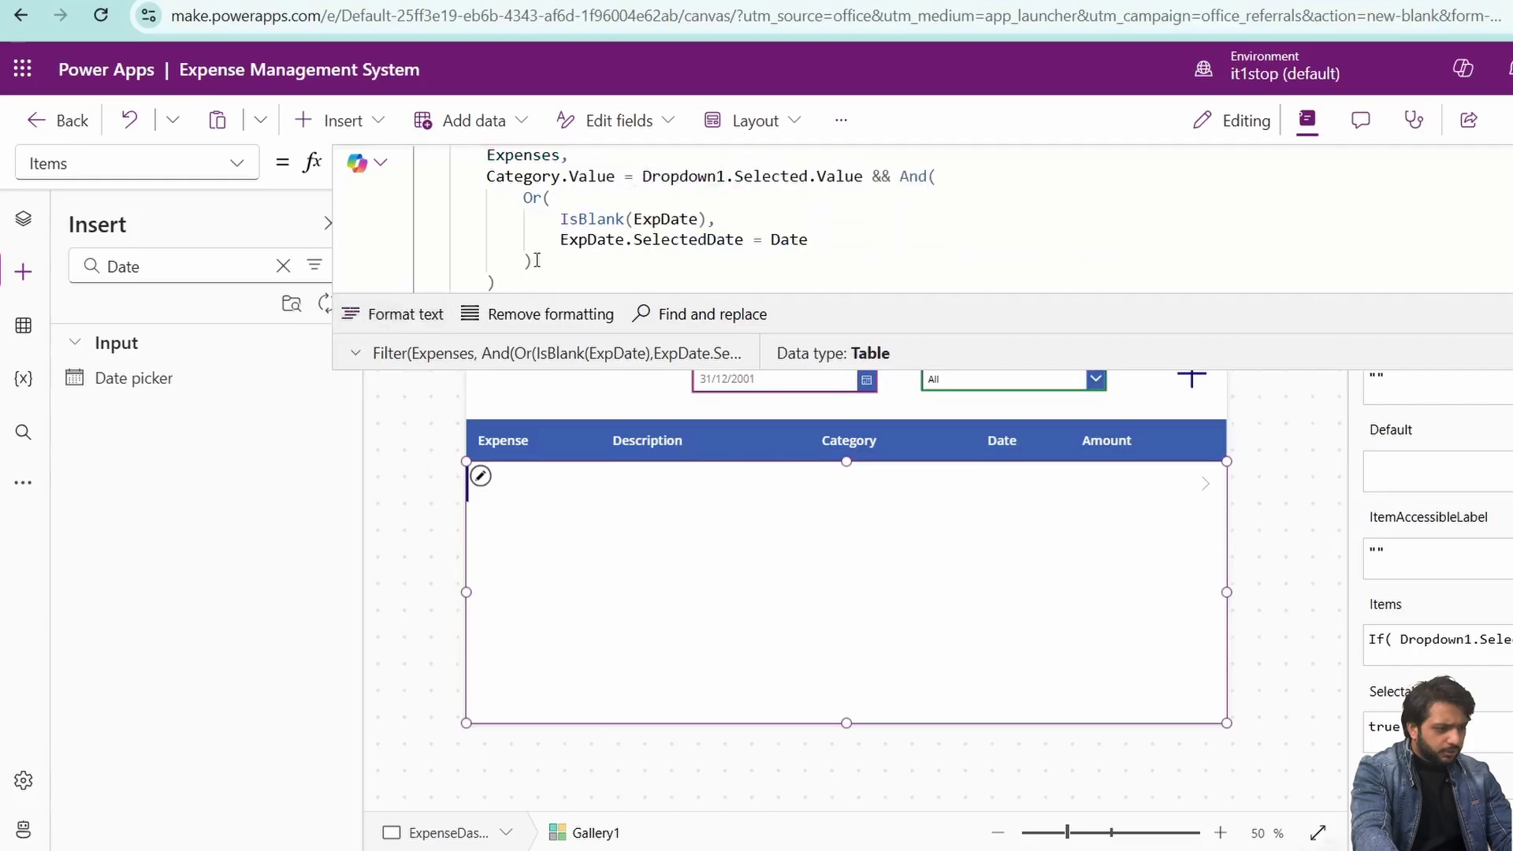
{"action": "left_click", "coordinate": [784, 393]}
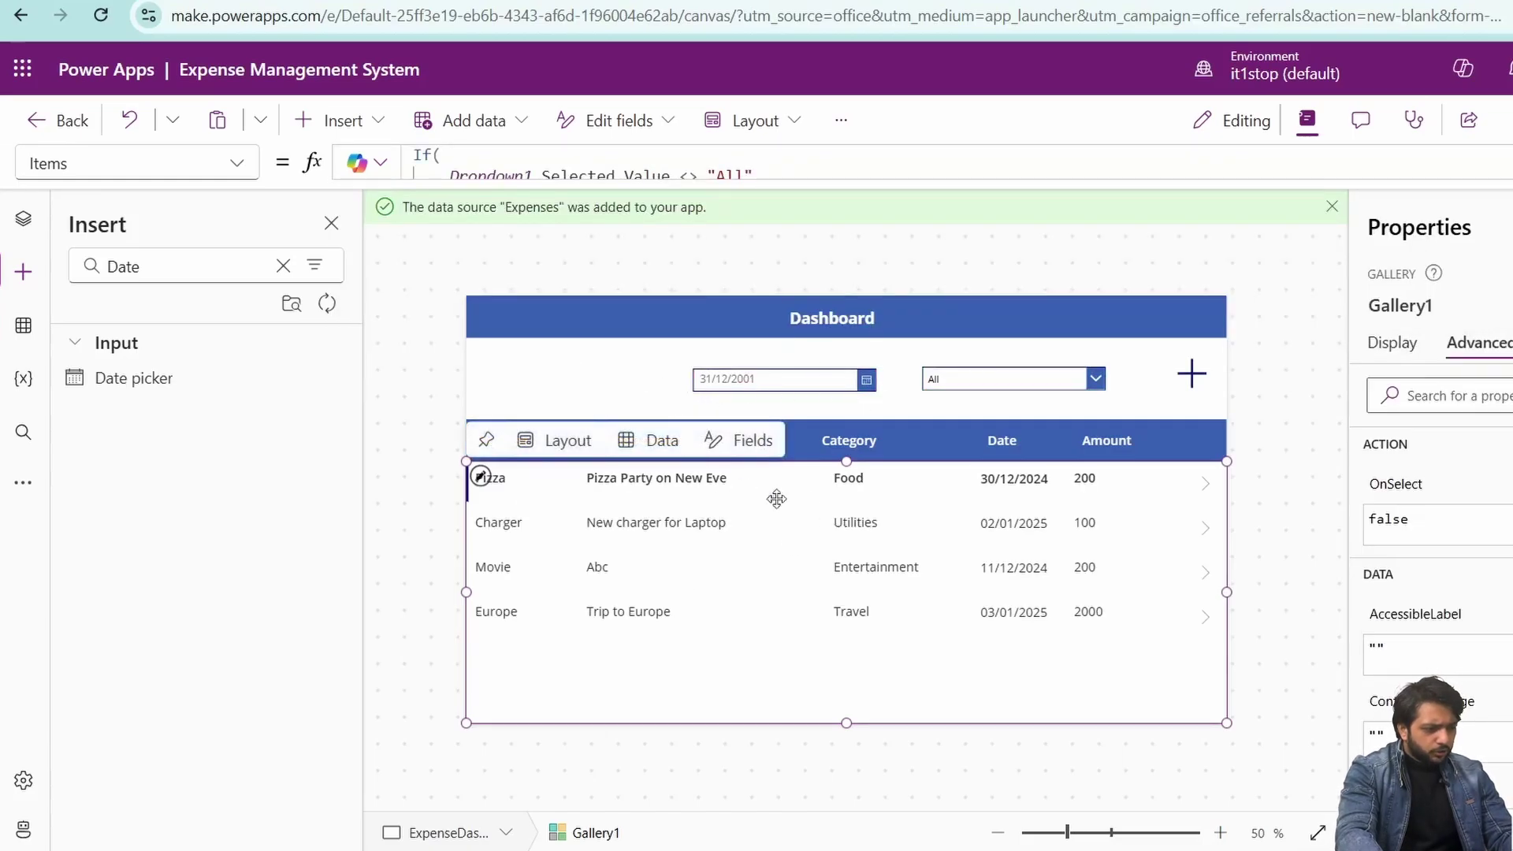
{"action": "left_click", "coordinate": [755, 398]}
{"action": "left_click", "coordinate": [760, 383]}
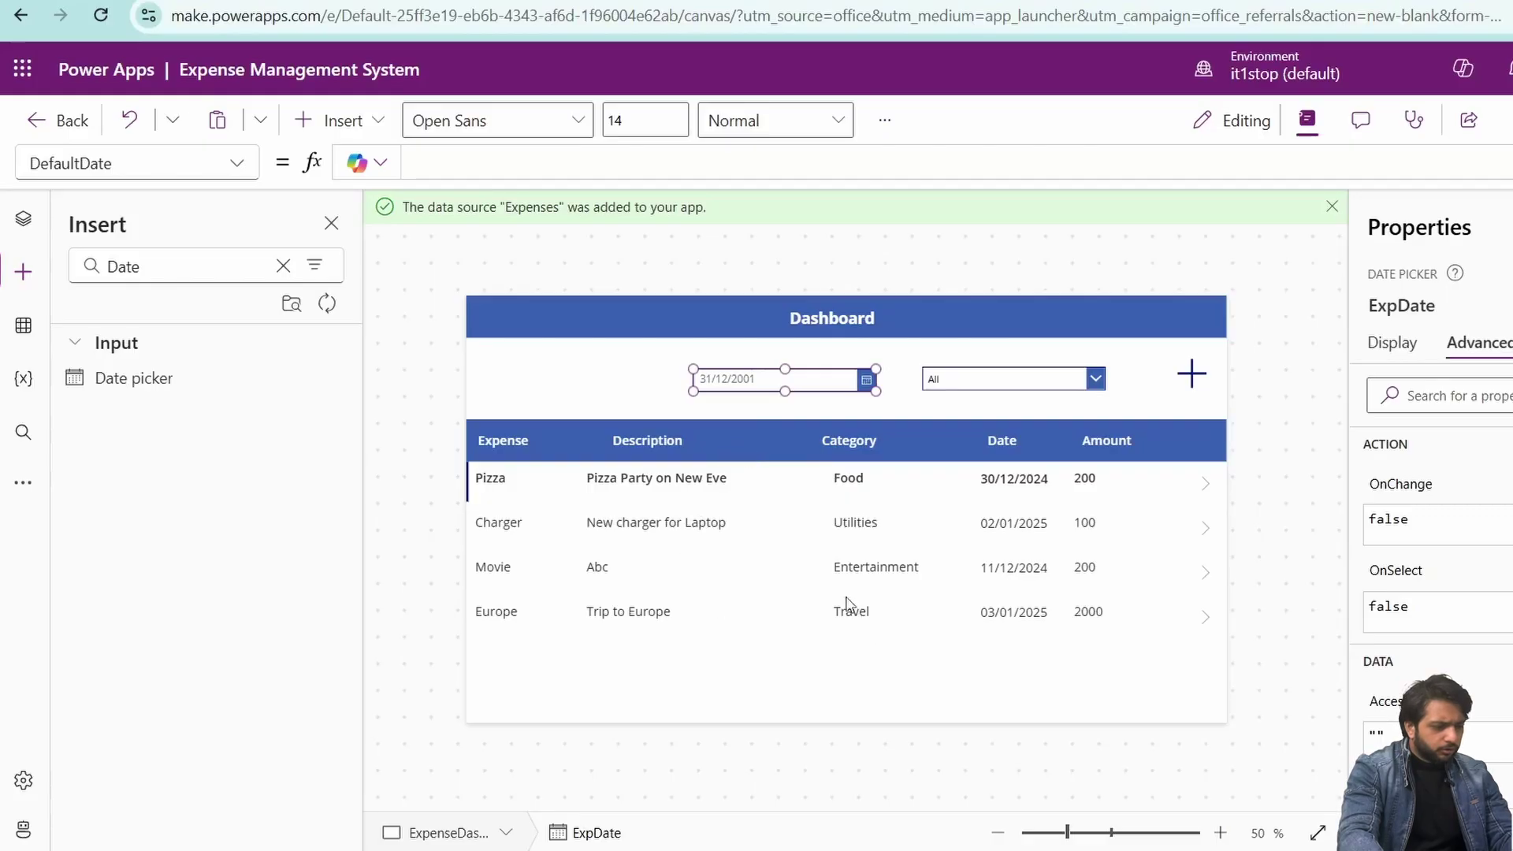
Step: Extend the category condition in the gallery's Items with && and a new line starting Or(IsBlank(ExpDate.SelectedDate)
{"action": "left_click", "coordinate": [482, 476]}
{"action": "left_click", "coordinate": [497, 171]}
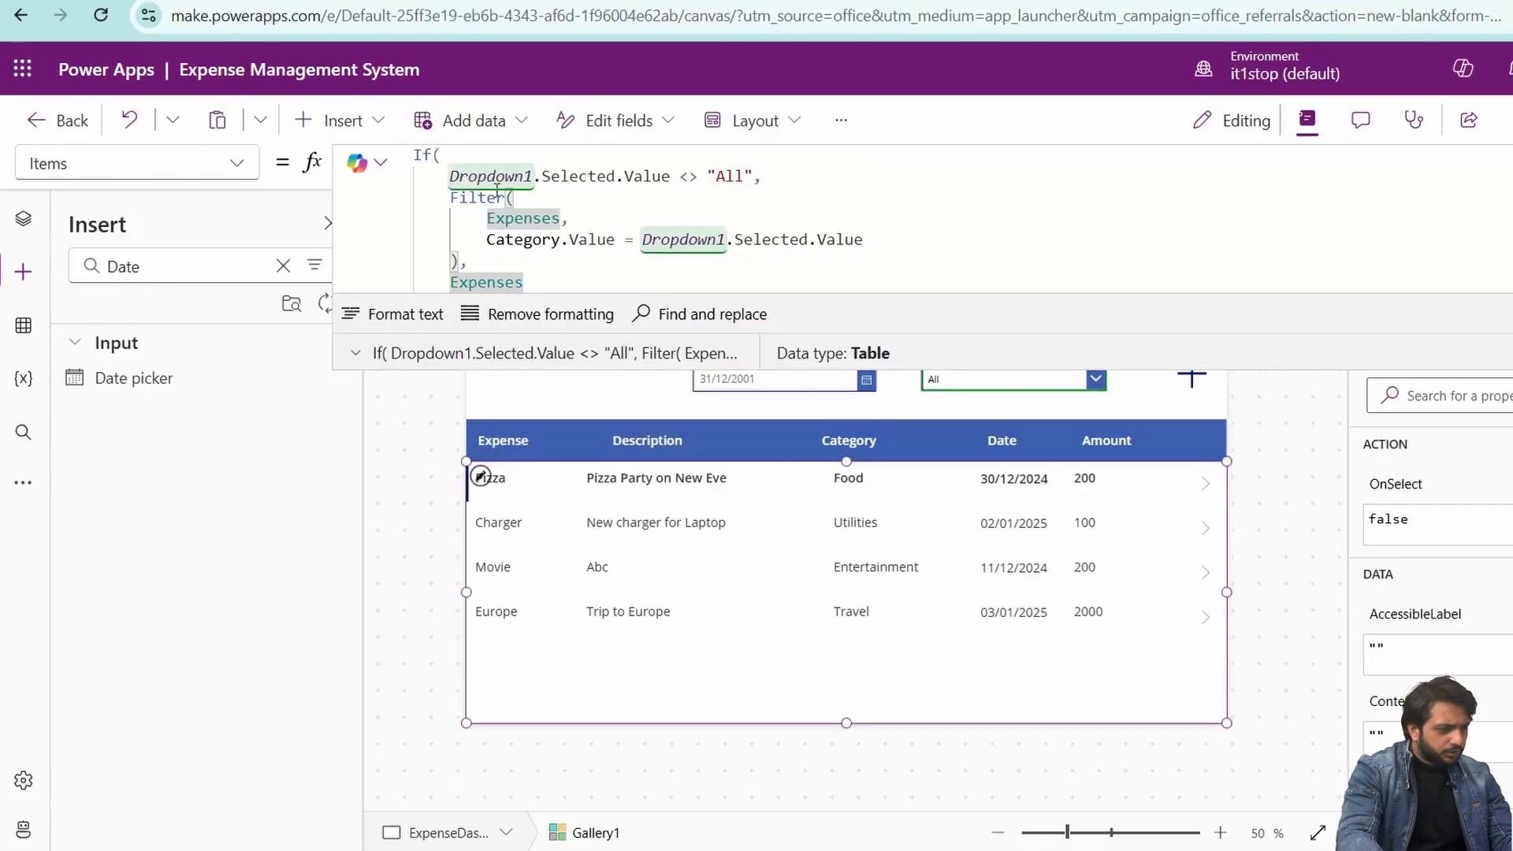
{"action": "left_click", "coordinate": [1056, 238]}
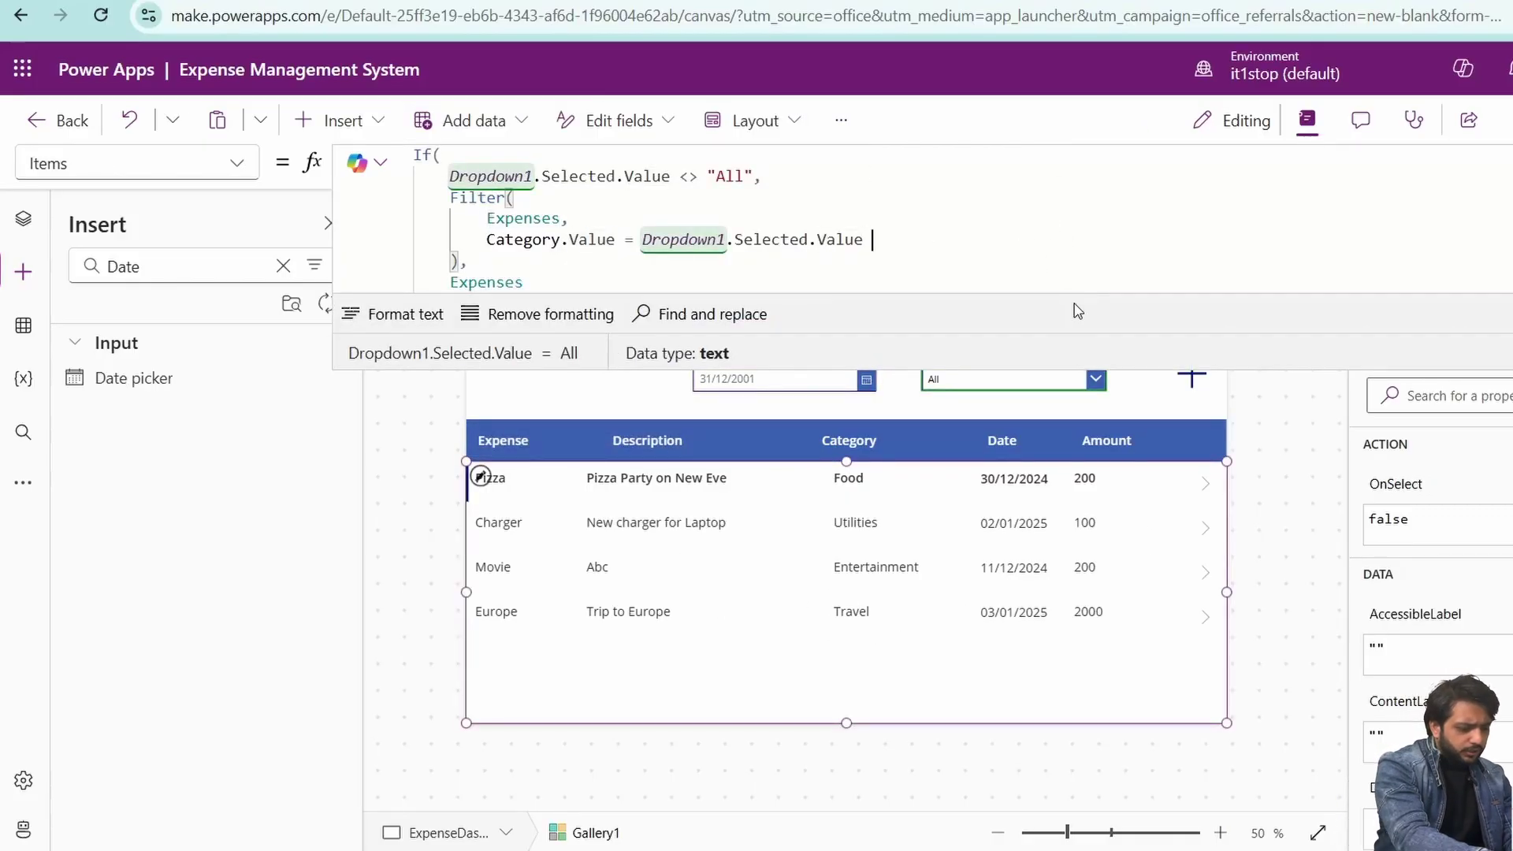
{"action": "key", "text": "Return"}
{"action": "type", "text": "Or"}
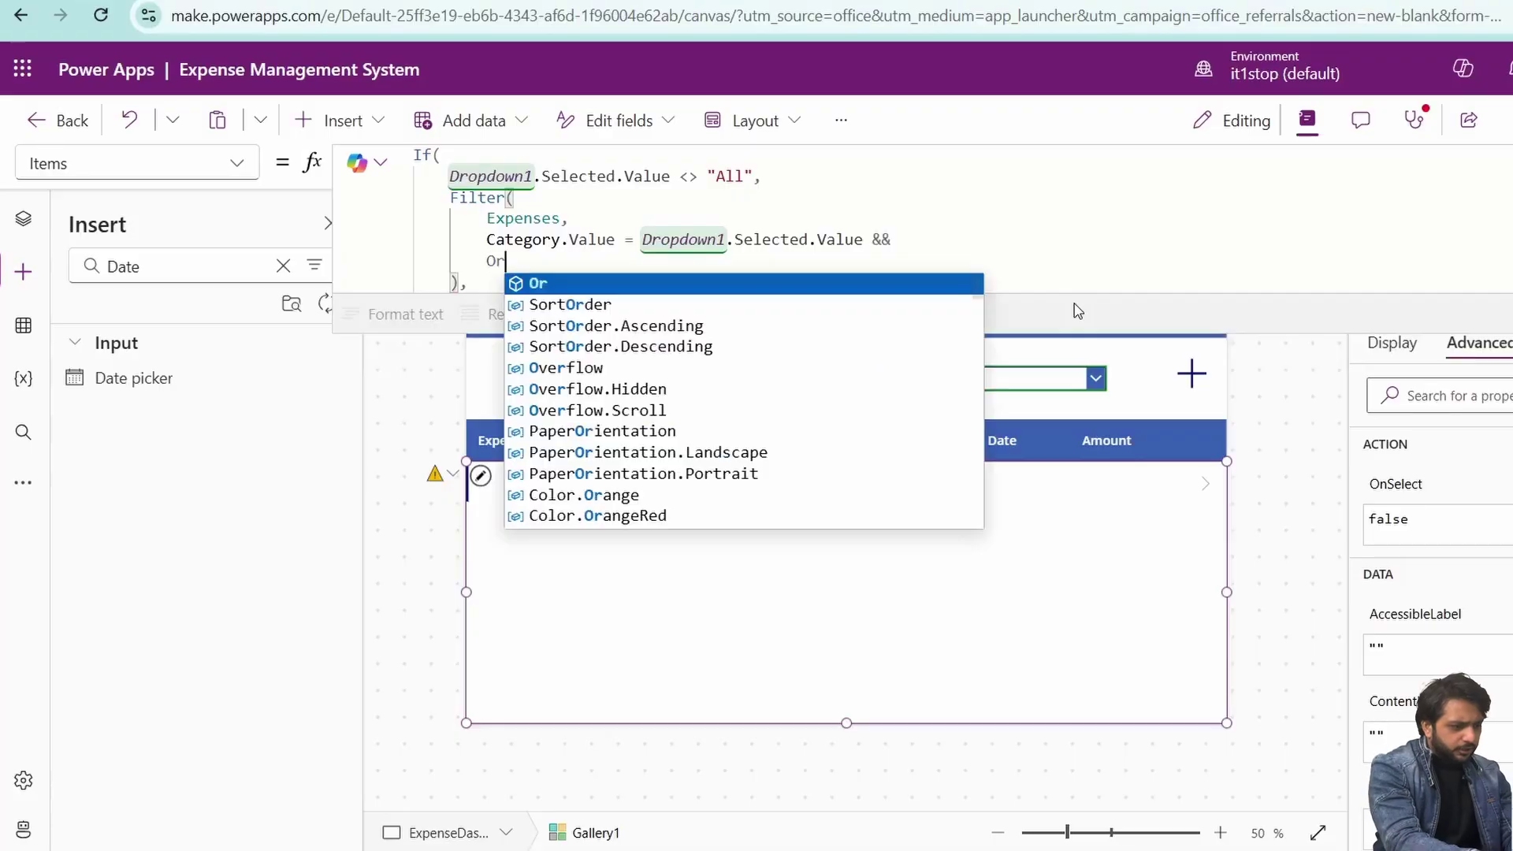
{"action": "type", "text": "(IsBlank(ExpDate.Se"}
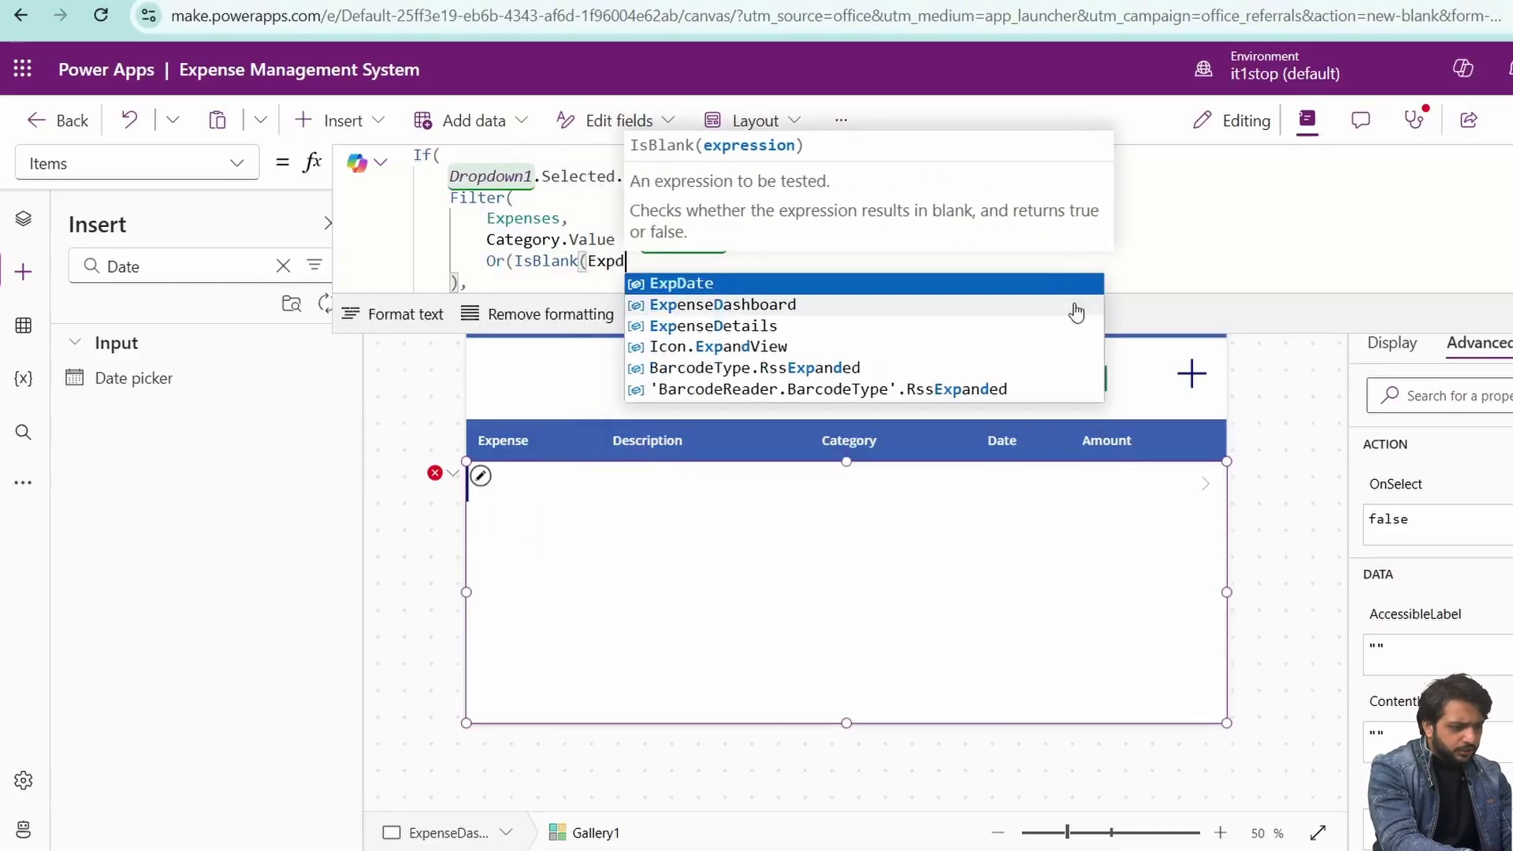
{"action": "key", "text": "Tab"}
{"action": "type", "text": "),Ex"}
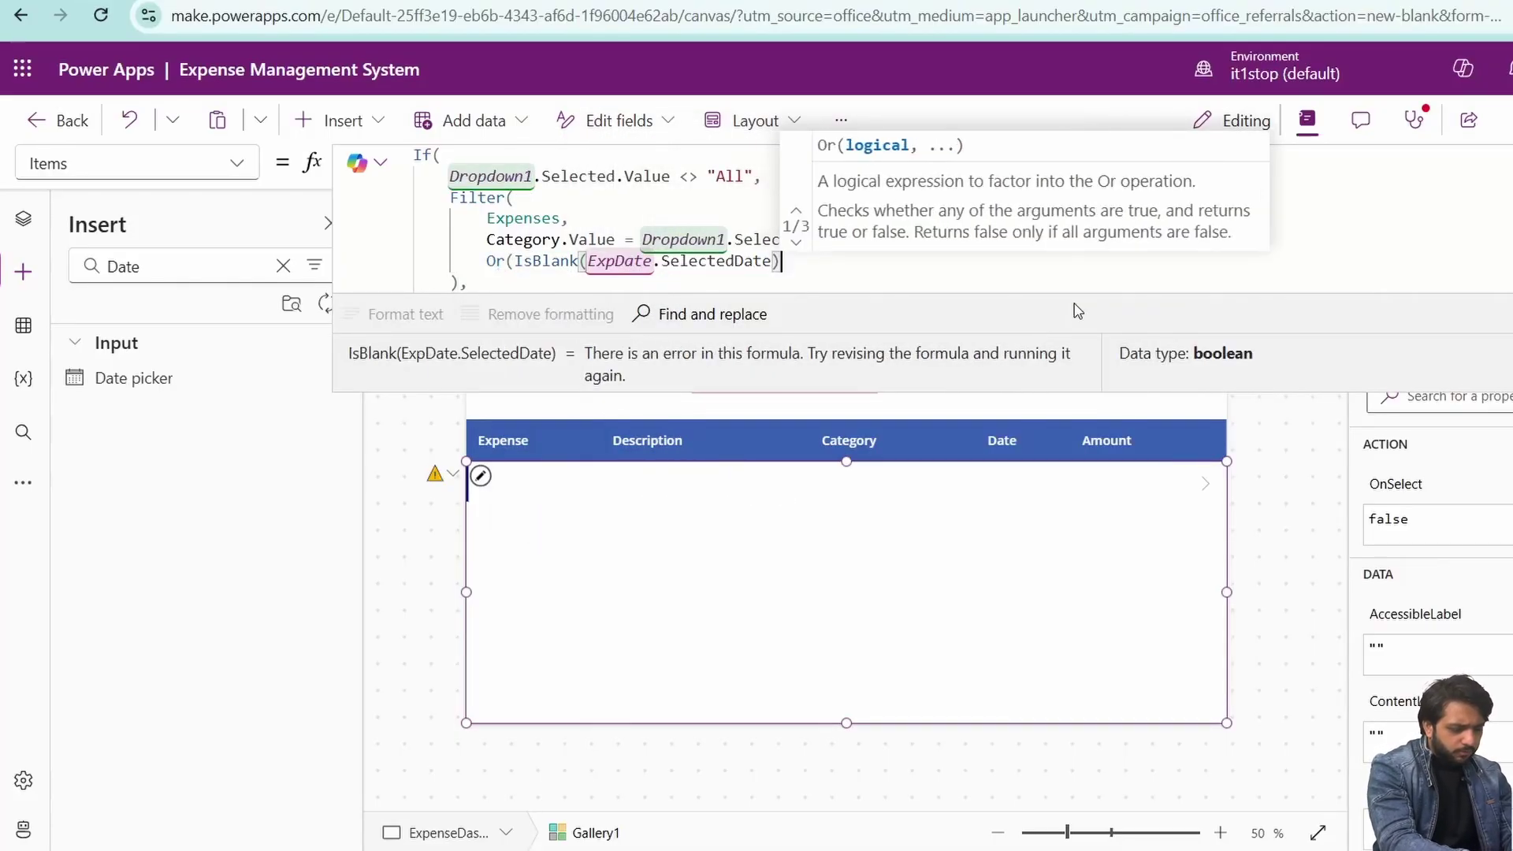
Step: Complete the Or condition in the gallery's category filter with the second argument Date=ExpDate.SelectedDate
{"action": "key", "text": "BackSpace"}
{"action": "key", "text": "BackSpace"}
{"action": "type", "text": "Date"}
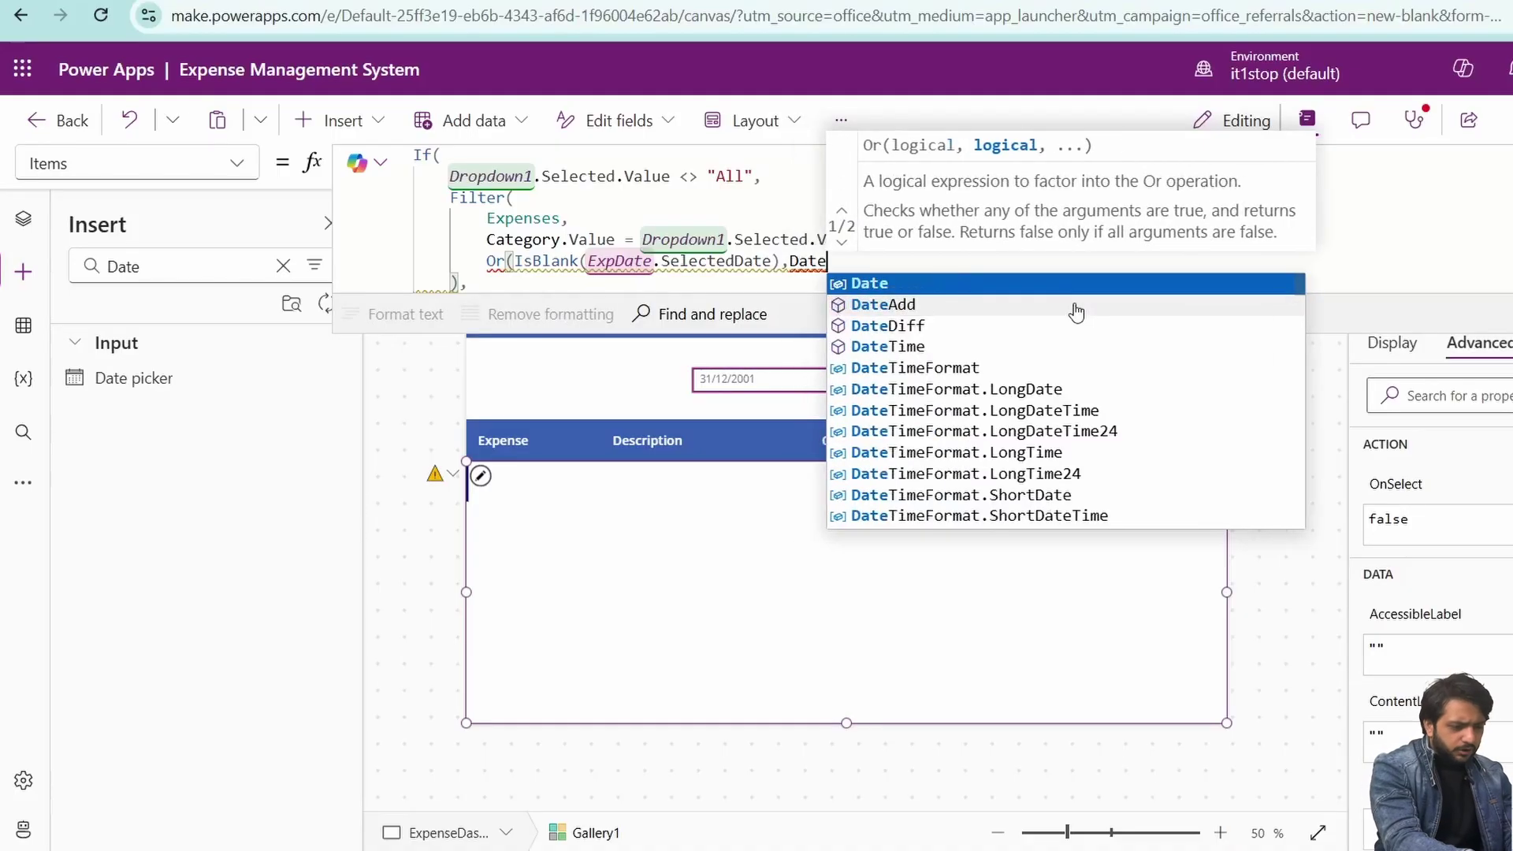
{"action": "type", "text": "=Exp"}
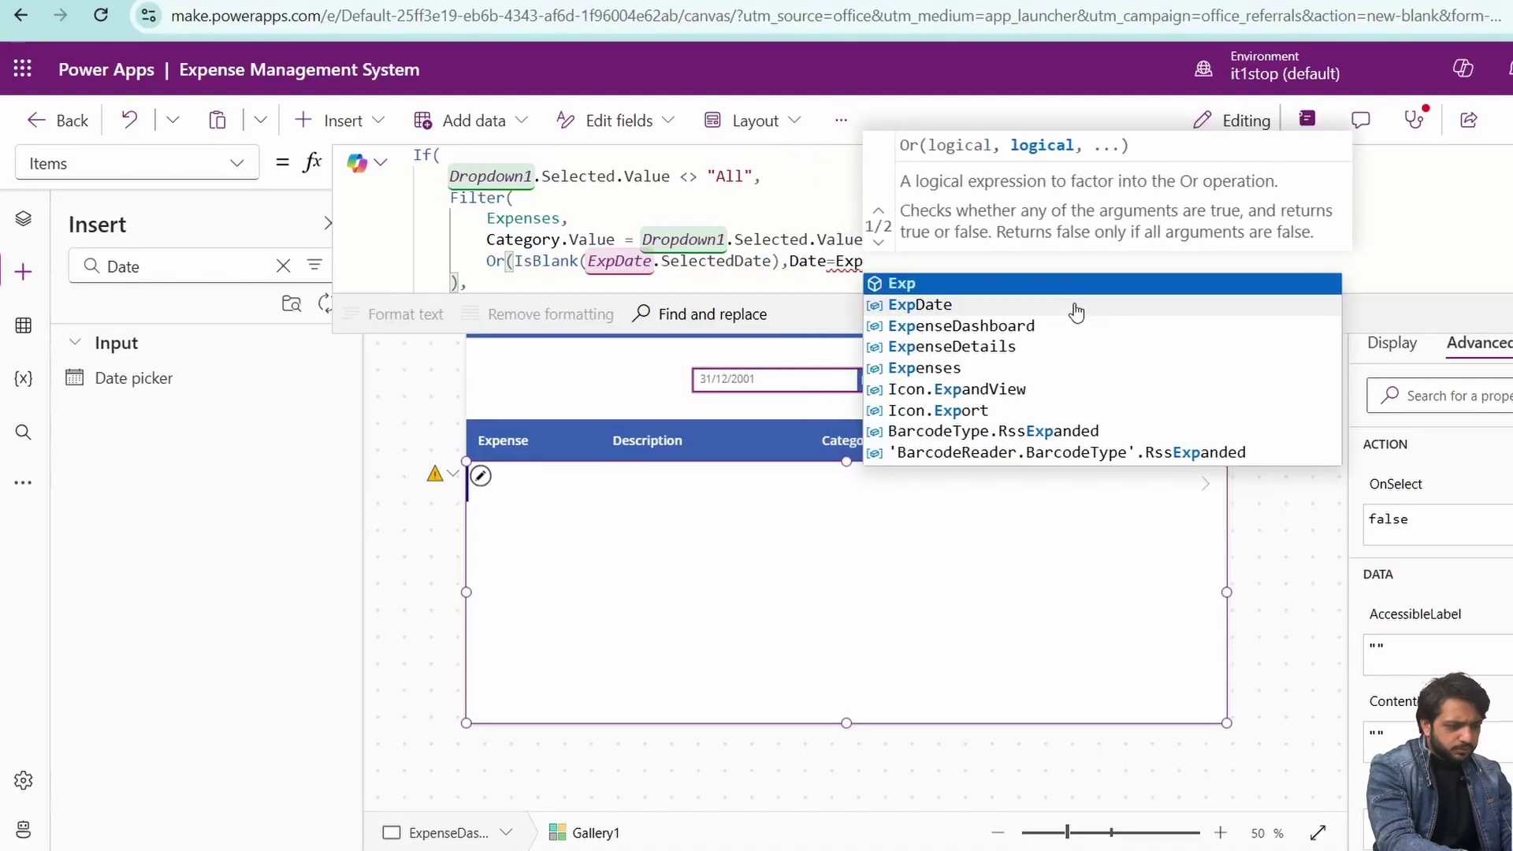
{"action": "left_click", "coordinate": [1076, 309]}
{"action": "type", "text": "."}
{"action": "key", "text": "Tab"}
{"action": "type", "text": ")"}
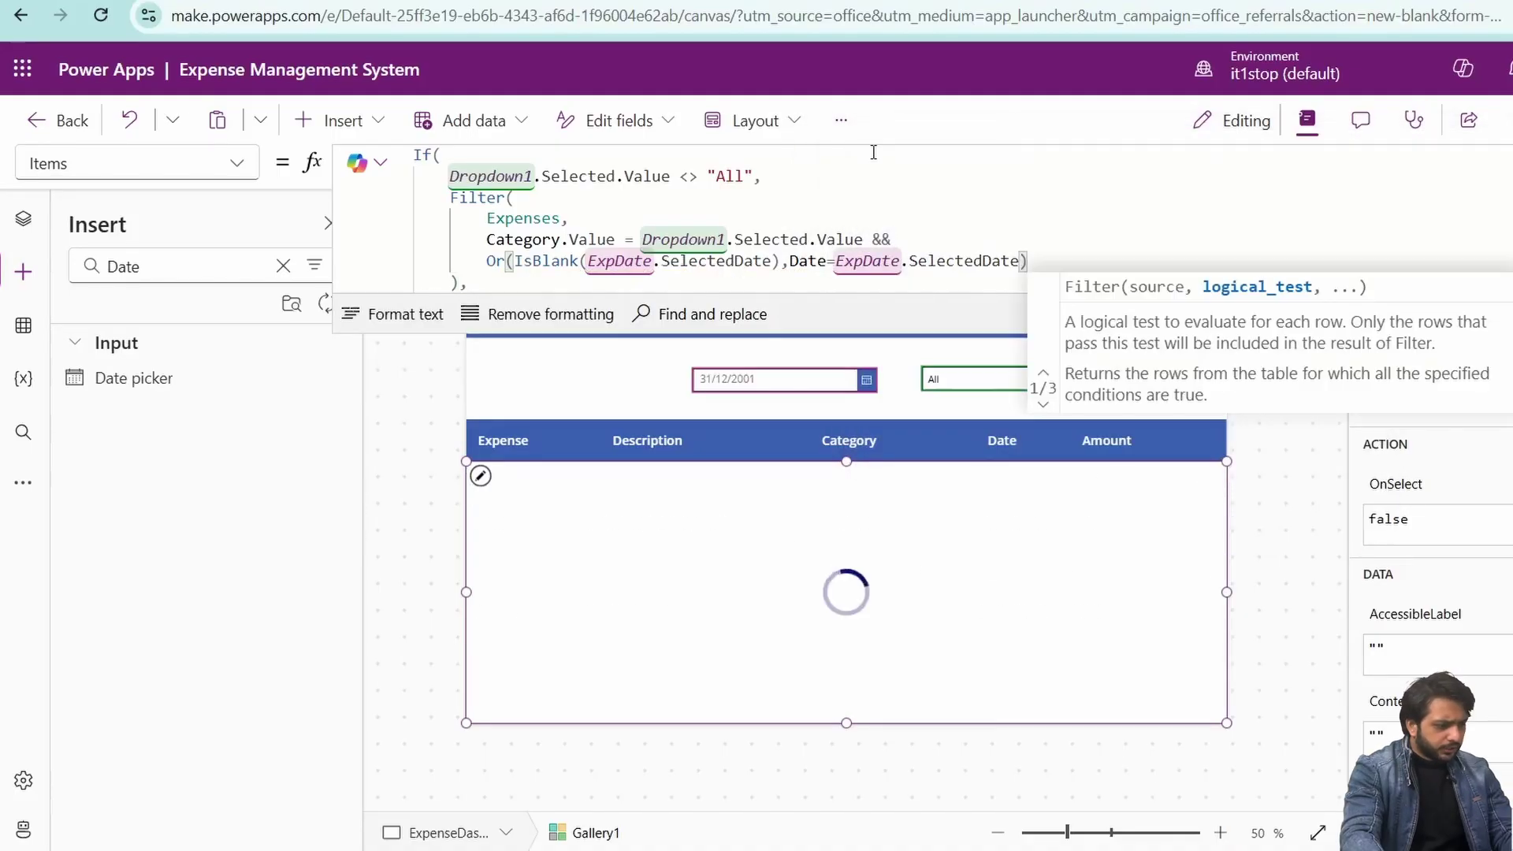
Step: Replace the fallback Expenses in the gallery's Items with Filter(Expenses, Or(IsBlank(ExpDate.SelectedDate),Date=ExpDate.SelectedDate)) and format the formula
{"action": "scroll", "coordinate": [479, 218], "scroll_direction": "down", "scroll_amount": 1}
{"action": "left_click", "coordinate": [480, 218]}
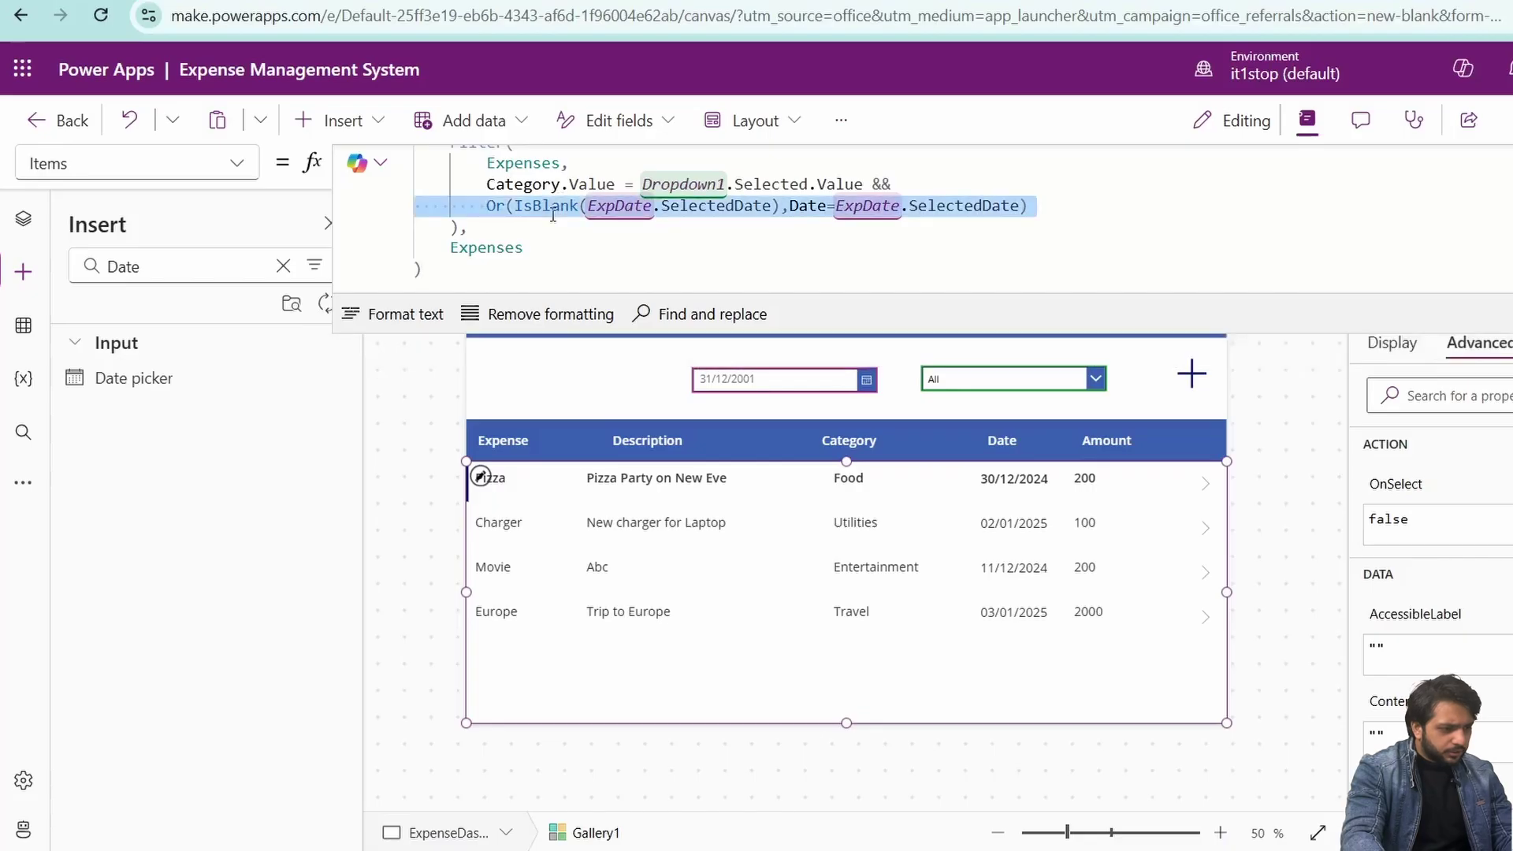
{"action": "key", "text": "Right"}
{"action": "type", "text": "("}
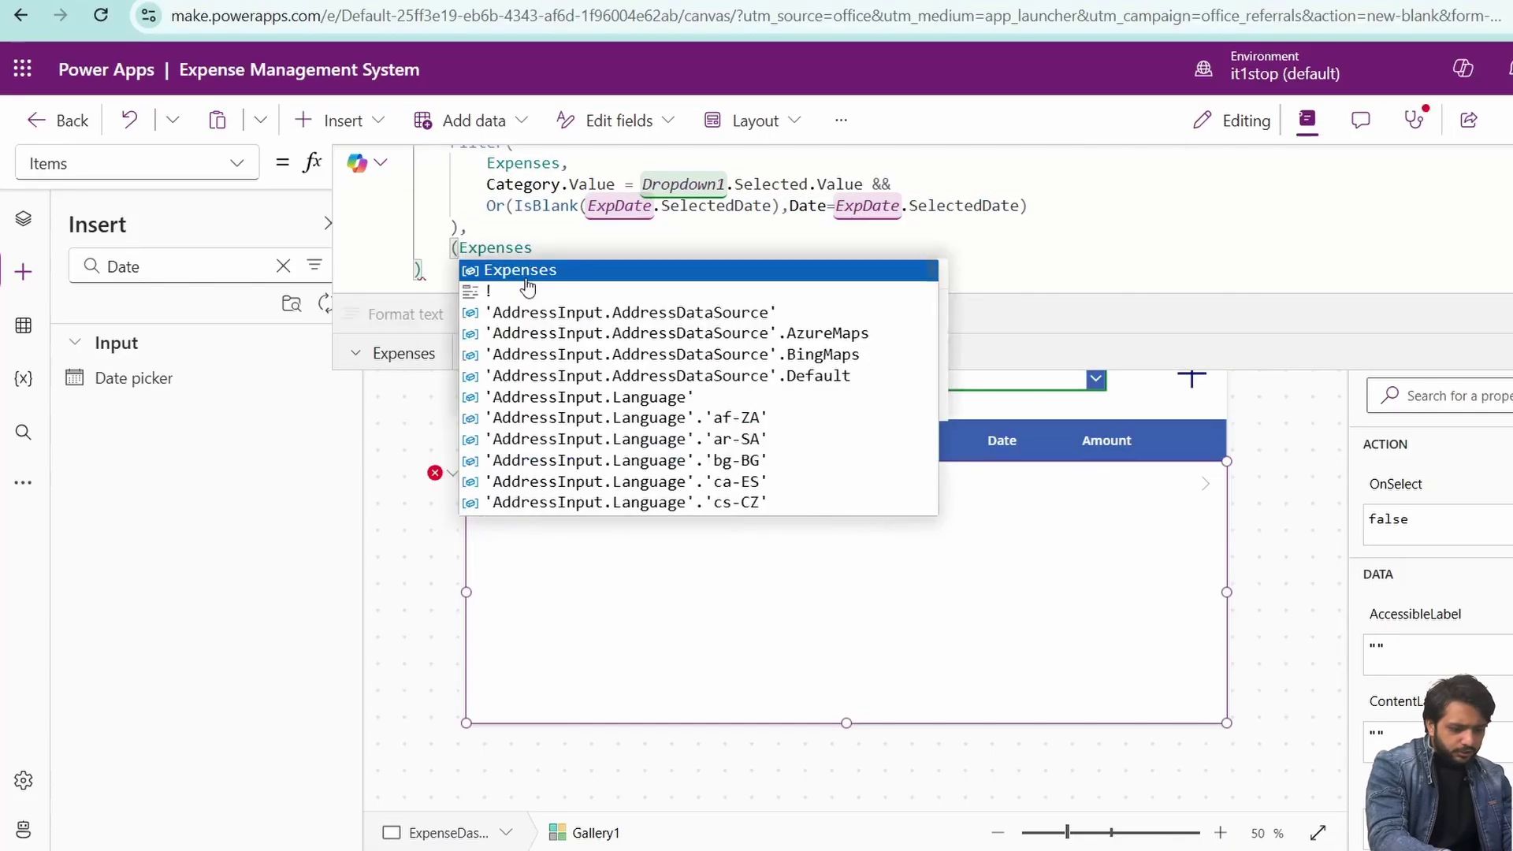
{"action": "key", "text": "Left"}
{"action": "type", "text": "Fiq"}
{"action": "key", "text": "BackSpace"}
{"action": "type", "text": "lter"}
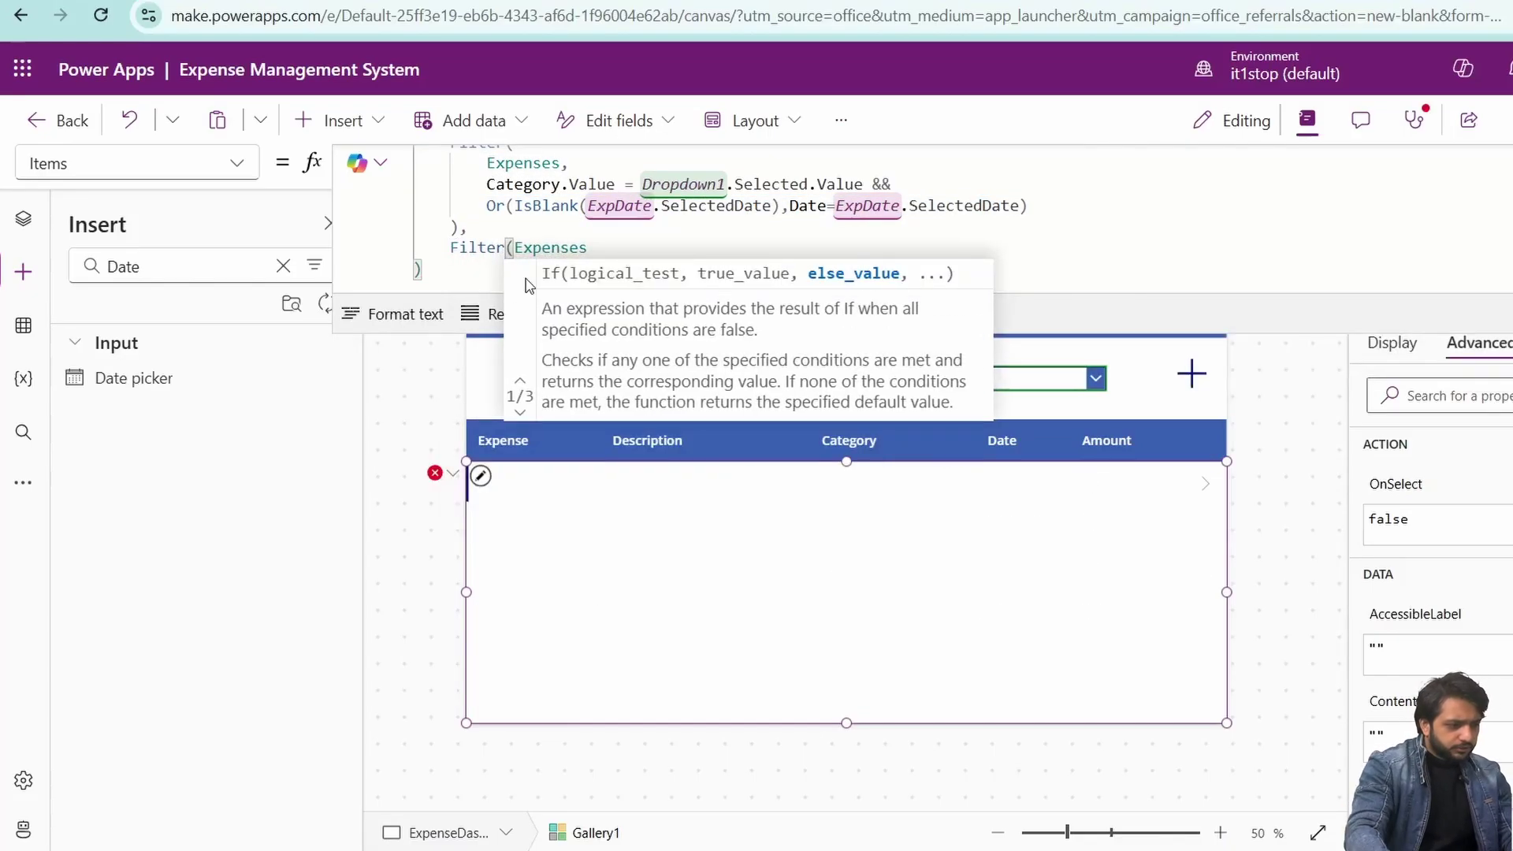
{"action": "type", "text": ","}
{"action": "type", "text": "Or(IsBlank(ExpDate.SelectedDate),Date=ExpDate.SelectedDate)"}
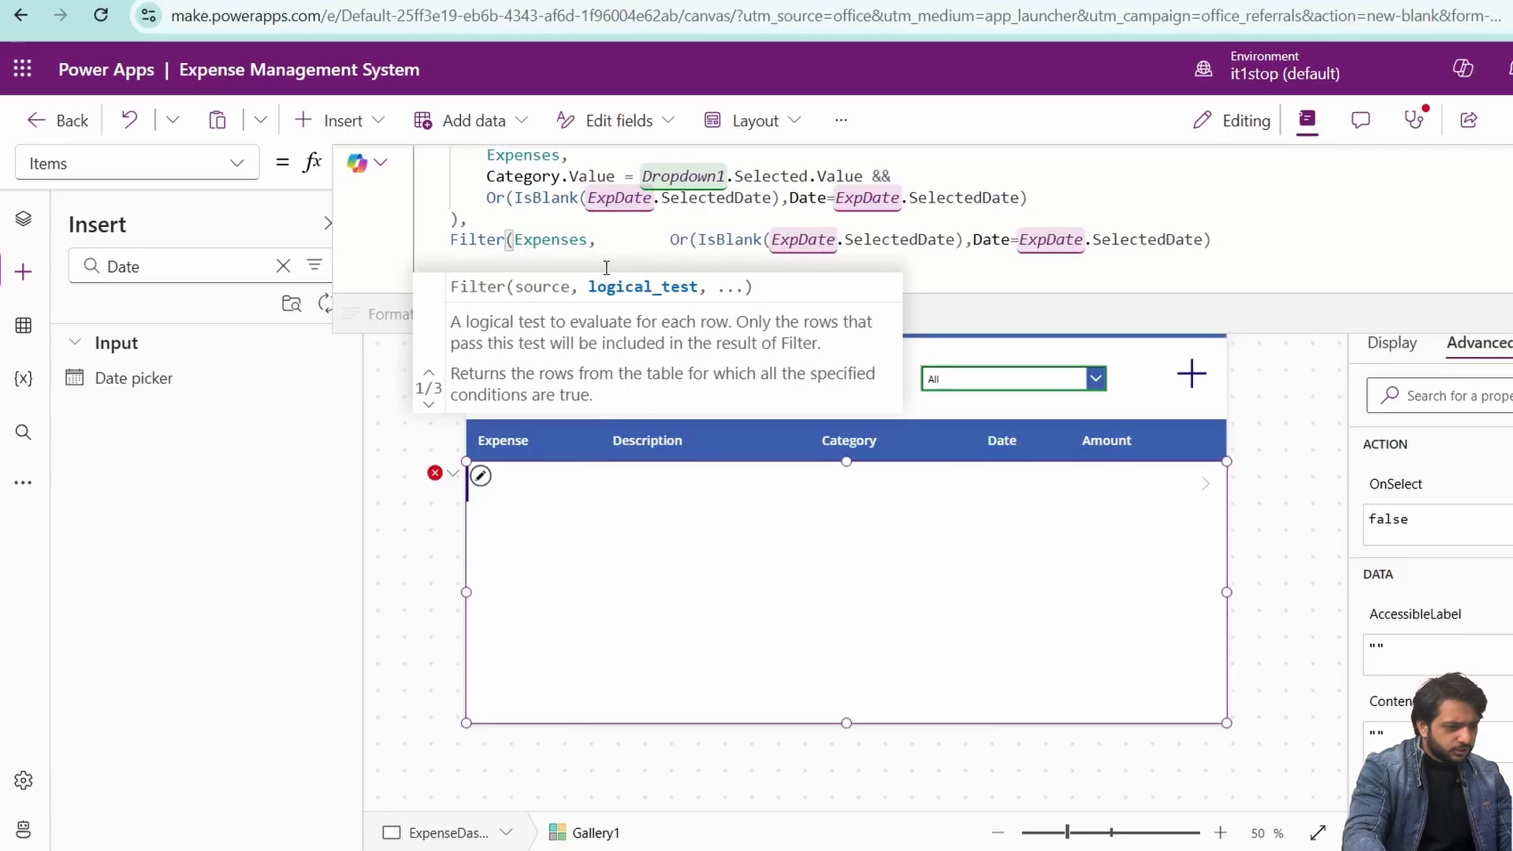
{"action": "type", "text": ")"}
{"action": "left_click", "coordinate": [374, 310]}
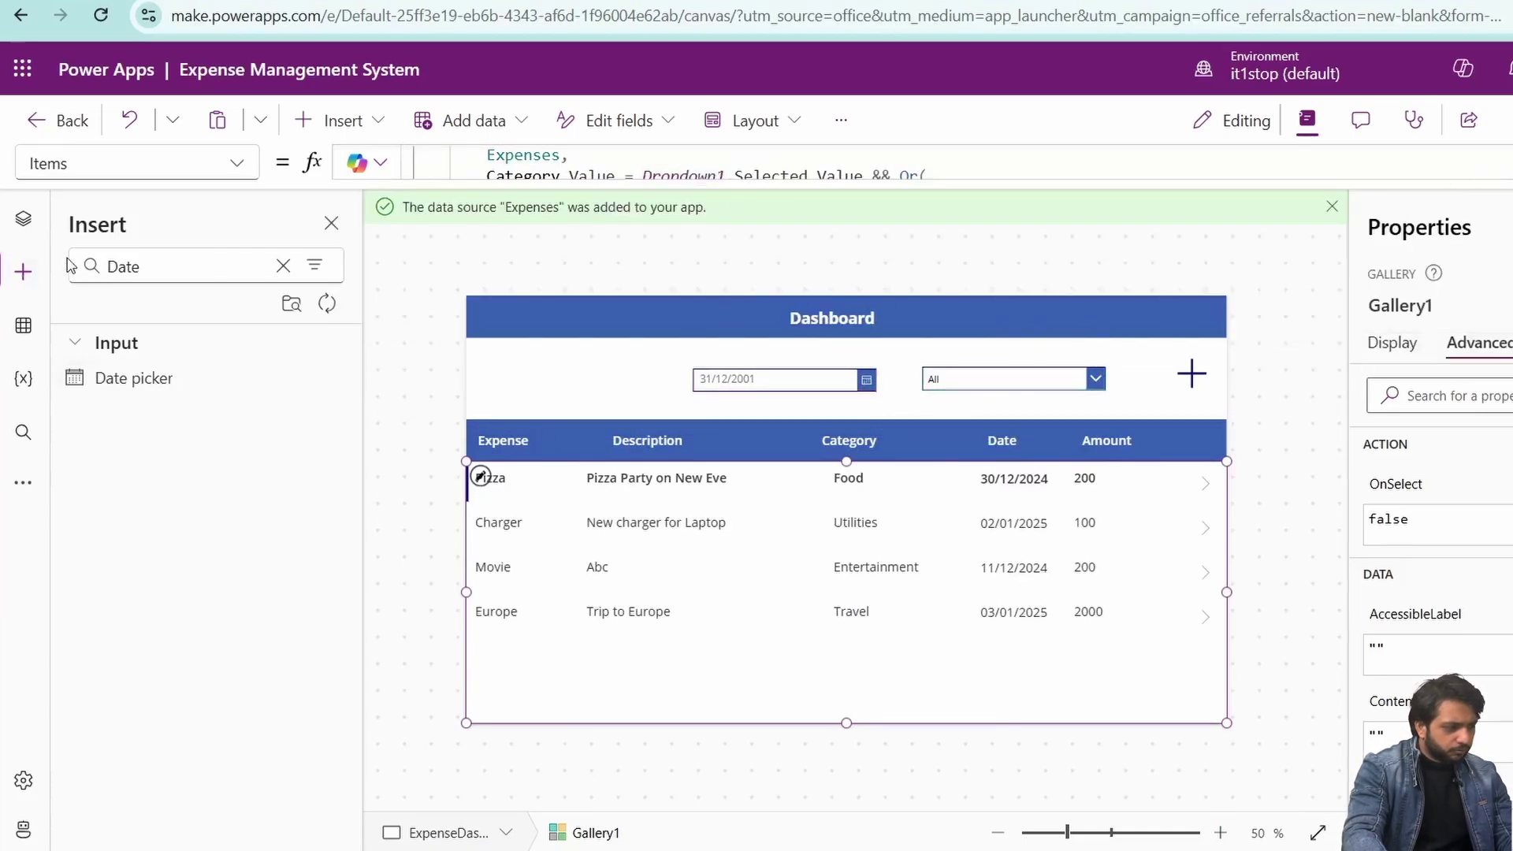
Step: Insert a button on the dashboard and rename the control Reset
{"action": "left_click", "coordinate": [283, 270]}
{"action": "type", "text": "but"}
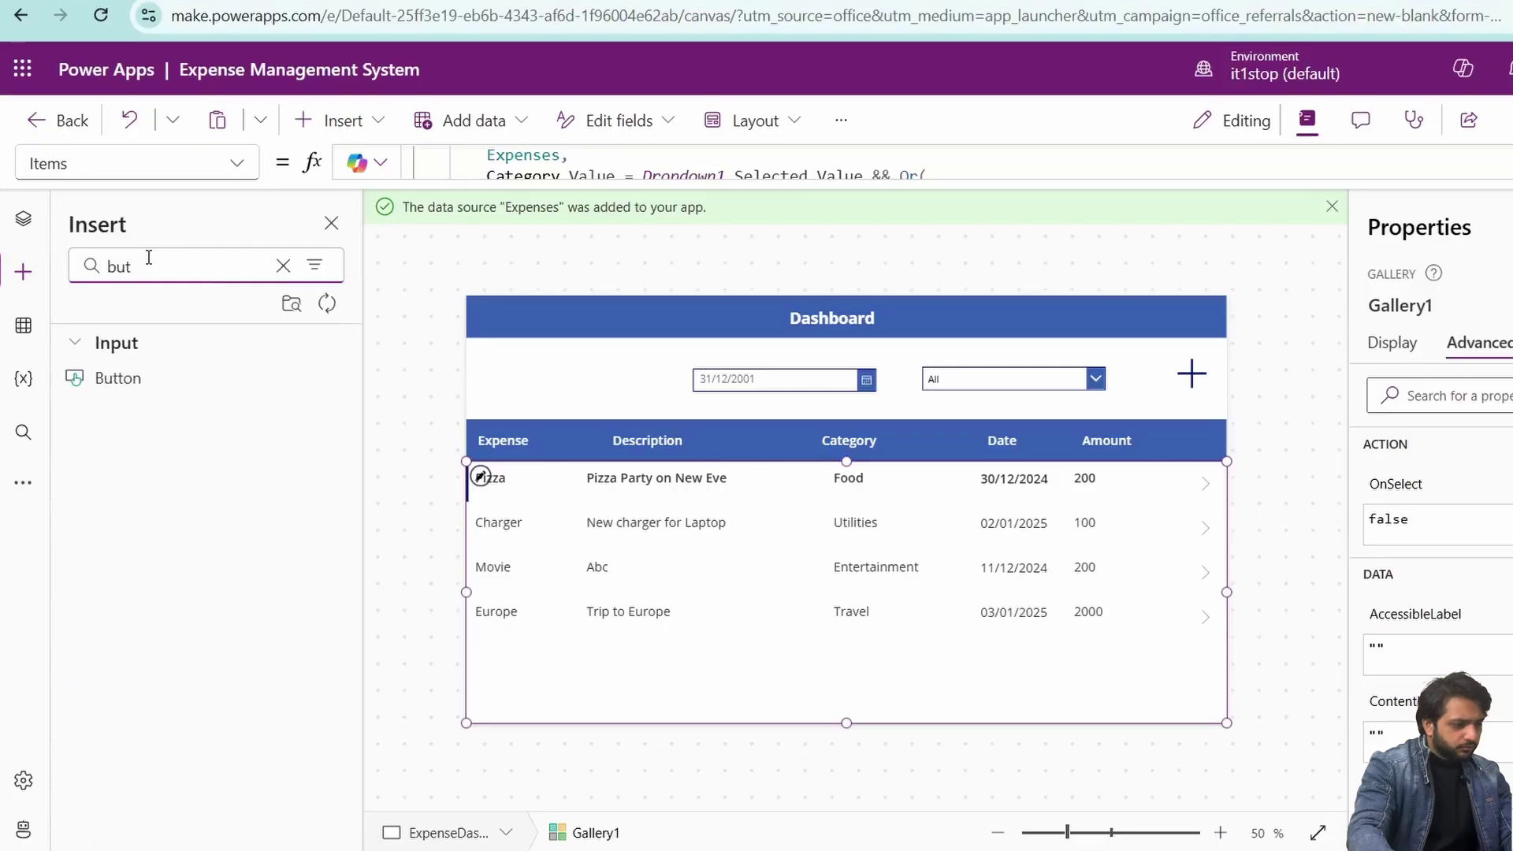
{"action": "left_click", "coordinate": [126, 379]}
{"action": "left_click", "coordinate": [1395, 305]}
{"action": "type", "text": "Reset"}
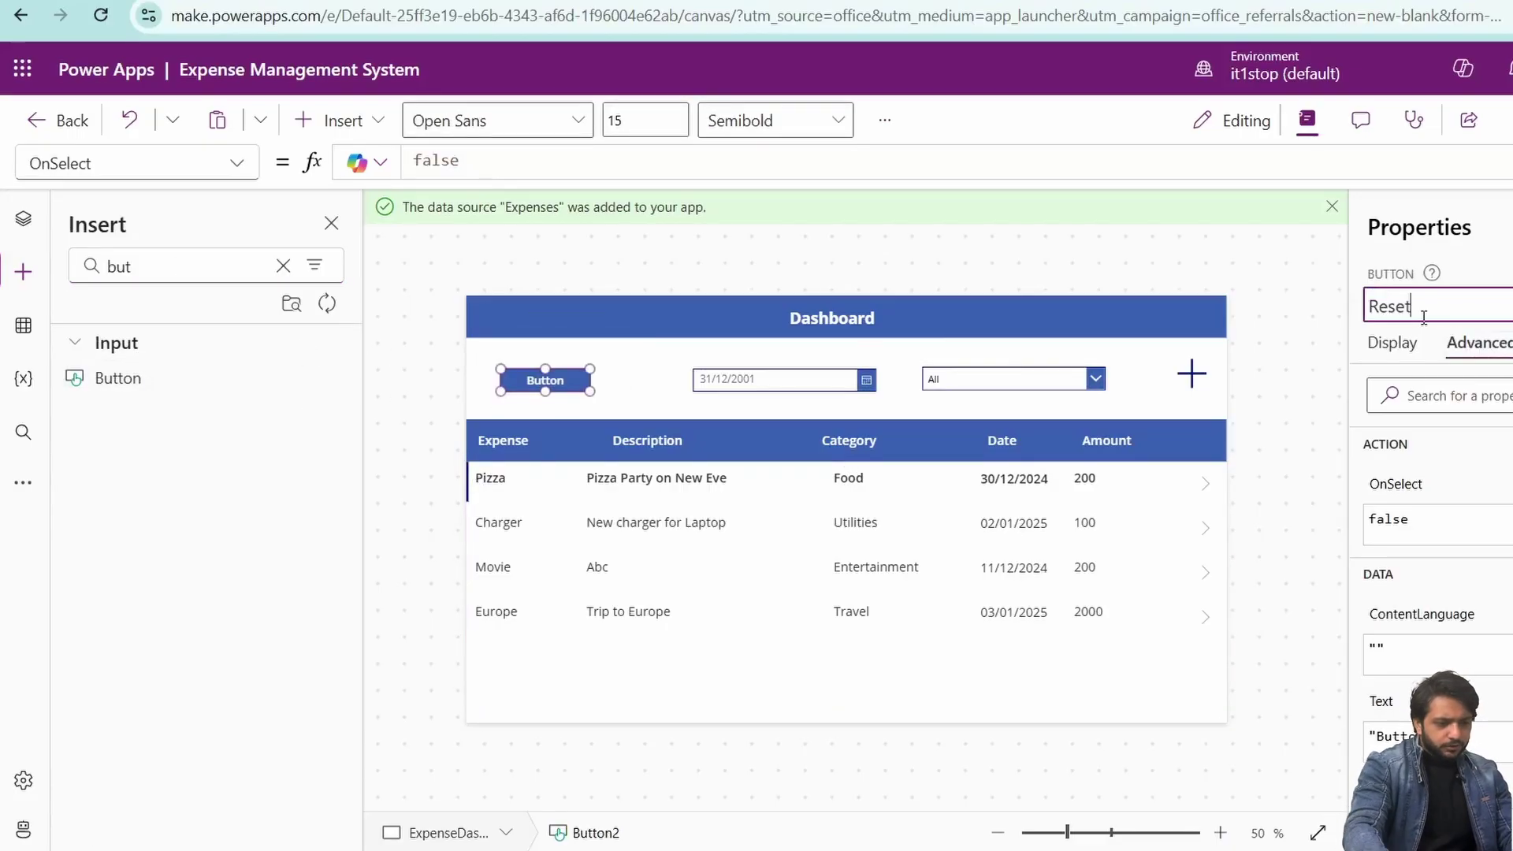
{"action": "left_click", "coordinate": [1402, 348]}
{"action": "left_click", "coordinate": [1467, 344]}
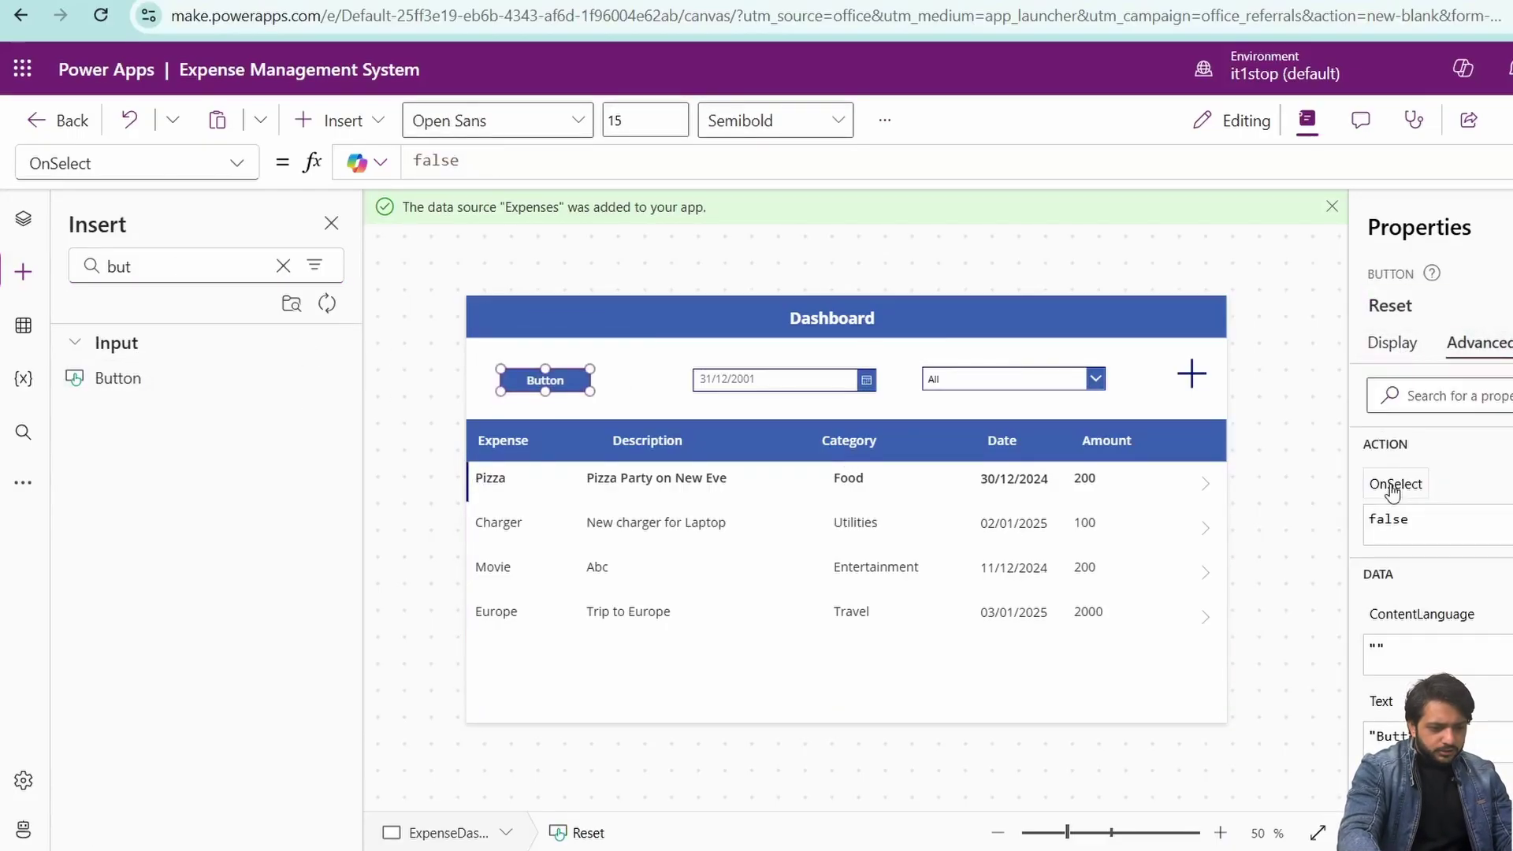
Step: Set the new button's OnSelect to Reset(ExpDate) and its text to Reset
{"action": "left_click", "coordinate": [1406, 519]}
{"action": "type", "text": "Reset(e"}
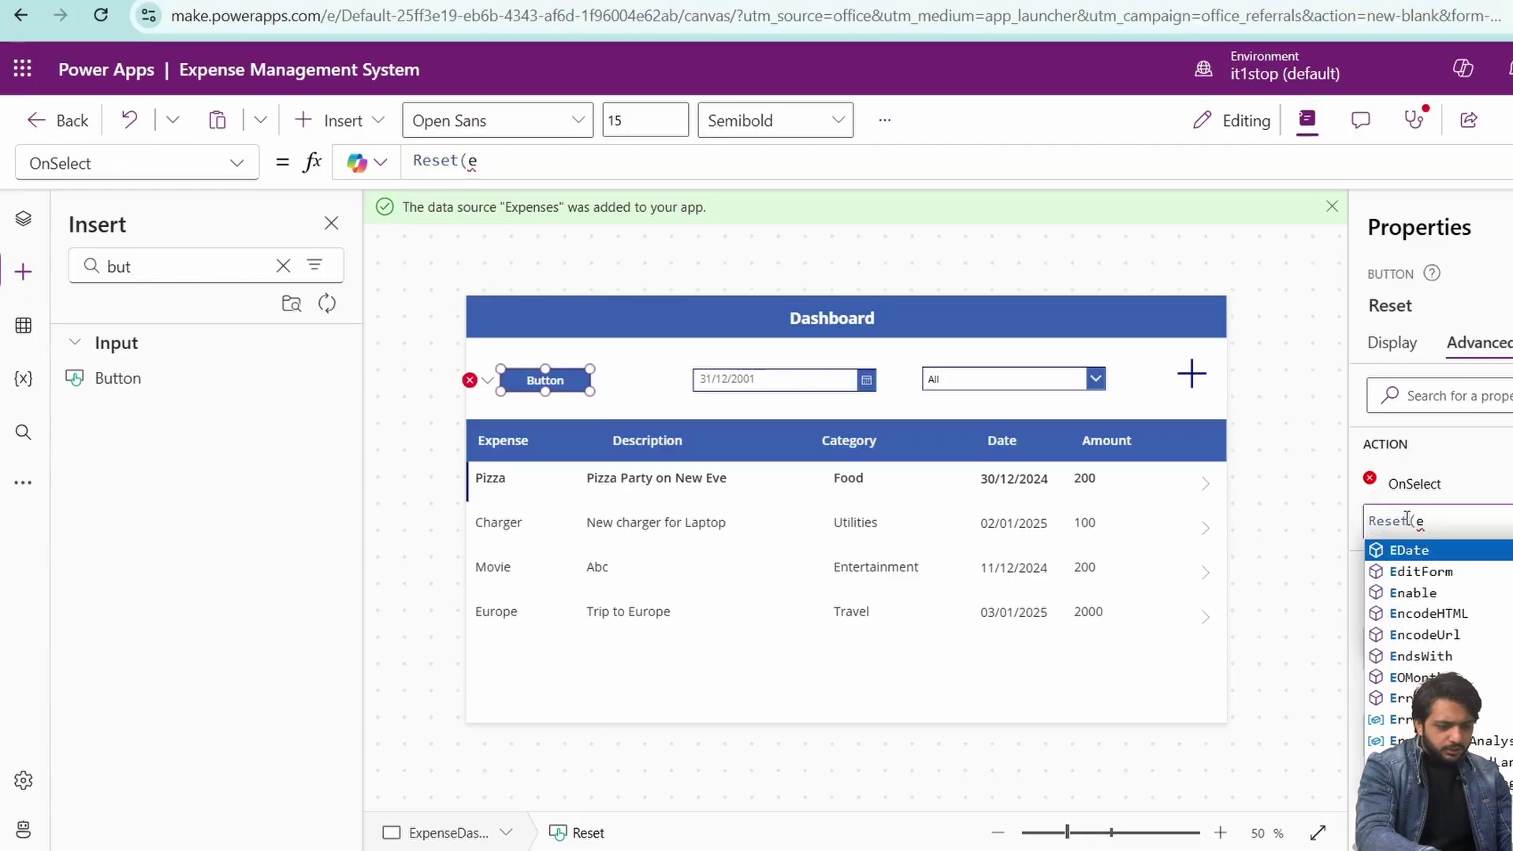
{"action": "type", "text": "xpDate)"}
{"action": "left_click", "coordinate": [1392, 342]}
{"action": "left_click", "coordinate": [1512, 392]}
{"action": "type", "text": "R"}
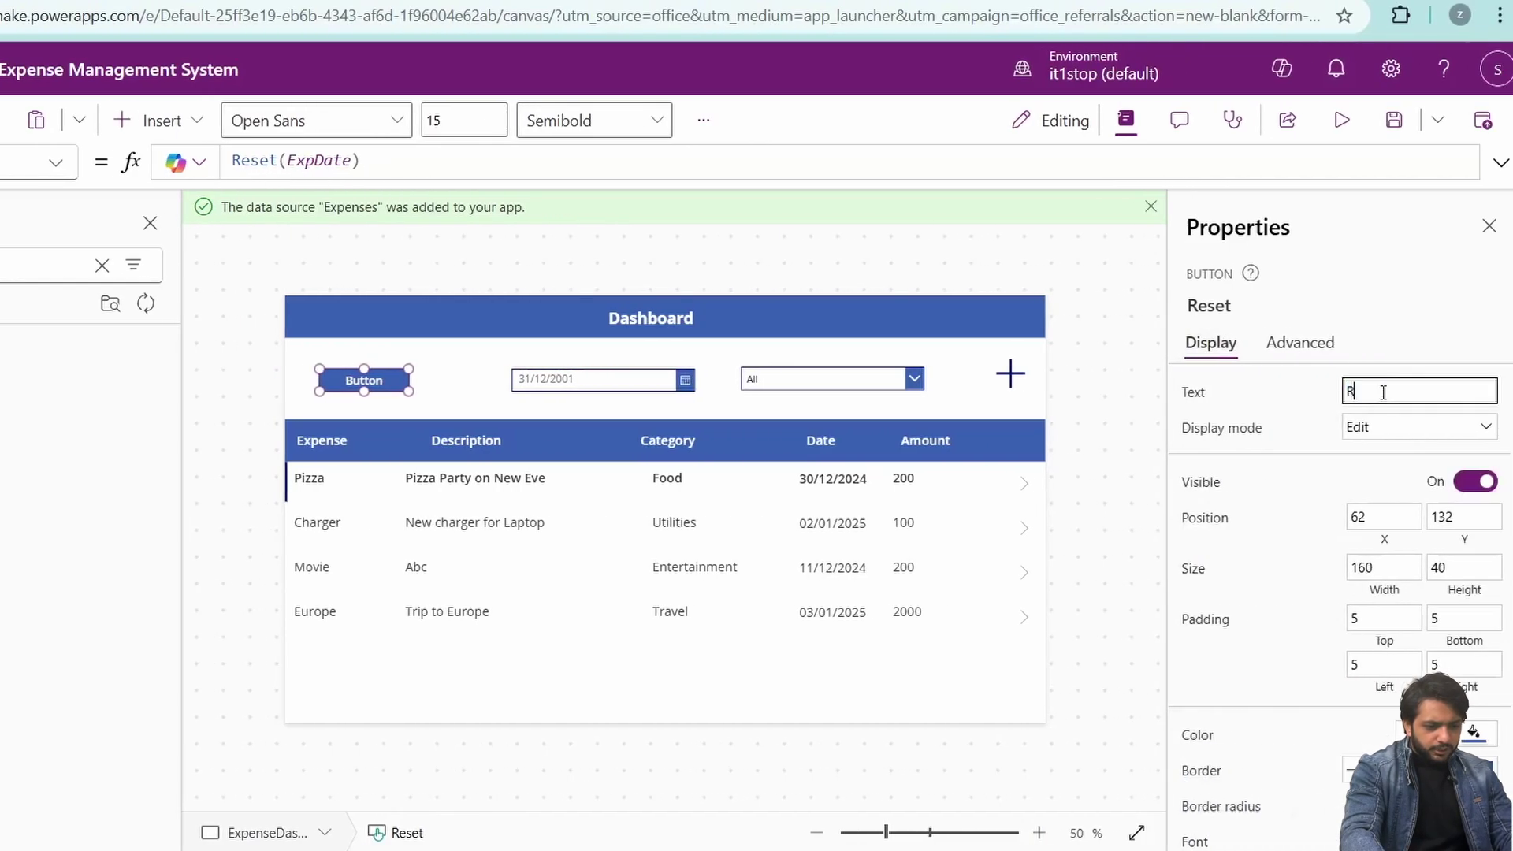
{"action": "type", "text": "eset"}
Step: Preview the app, filter the expenses by the date 11/12/2024, and clear the date with the Reset button
{"action": "left_click", "coordinate": [1341, 120]}
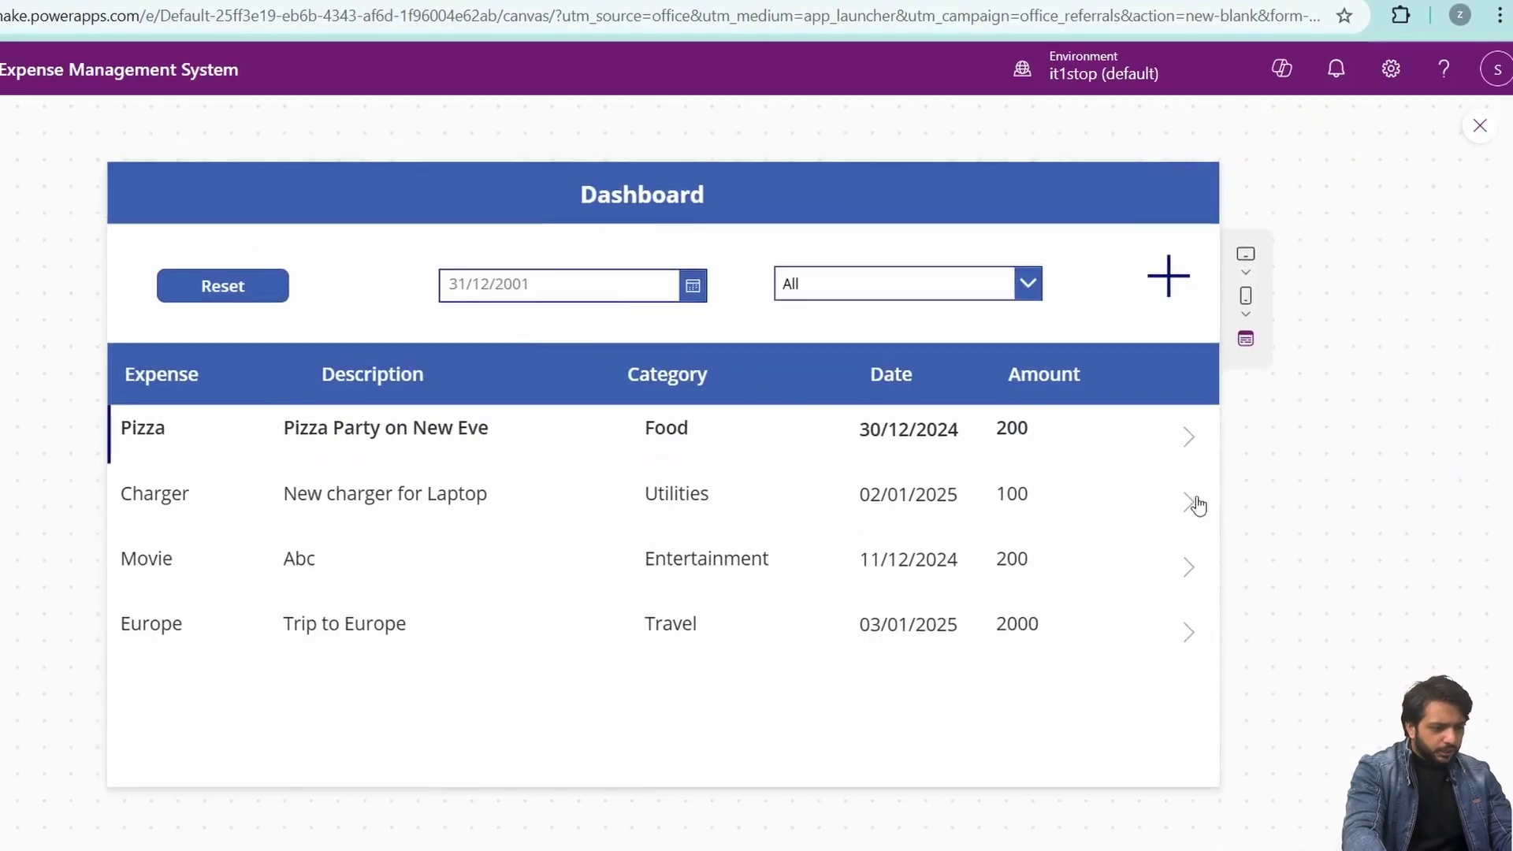
{"action": "left_click", "coordinate": [687, 293]}
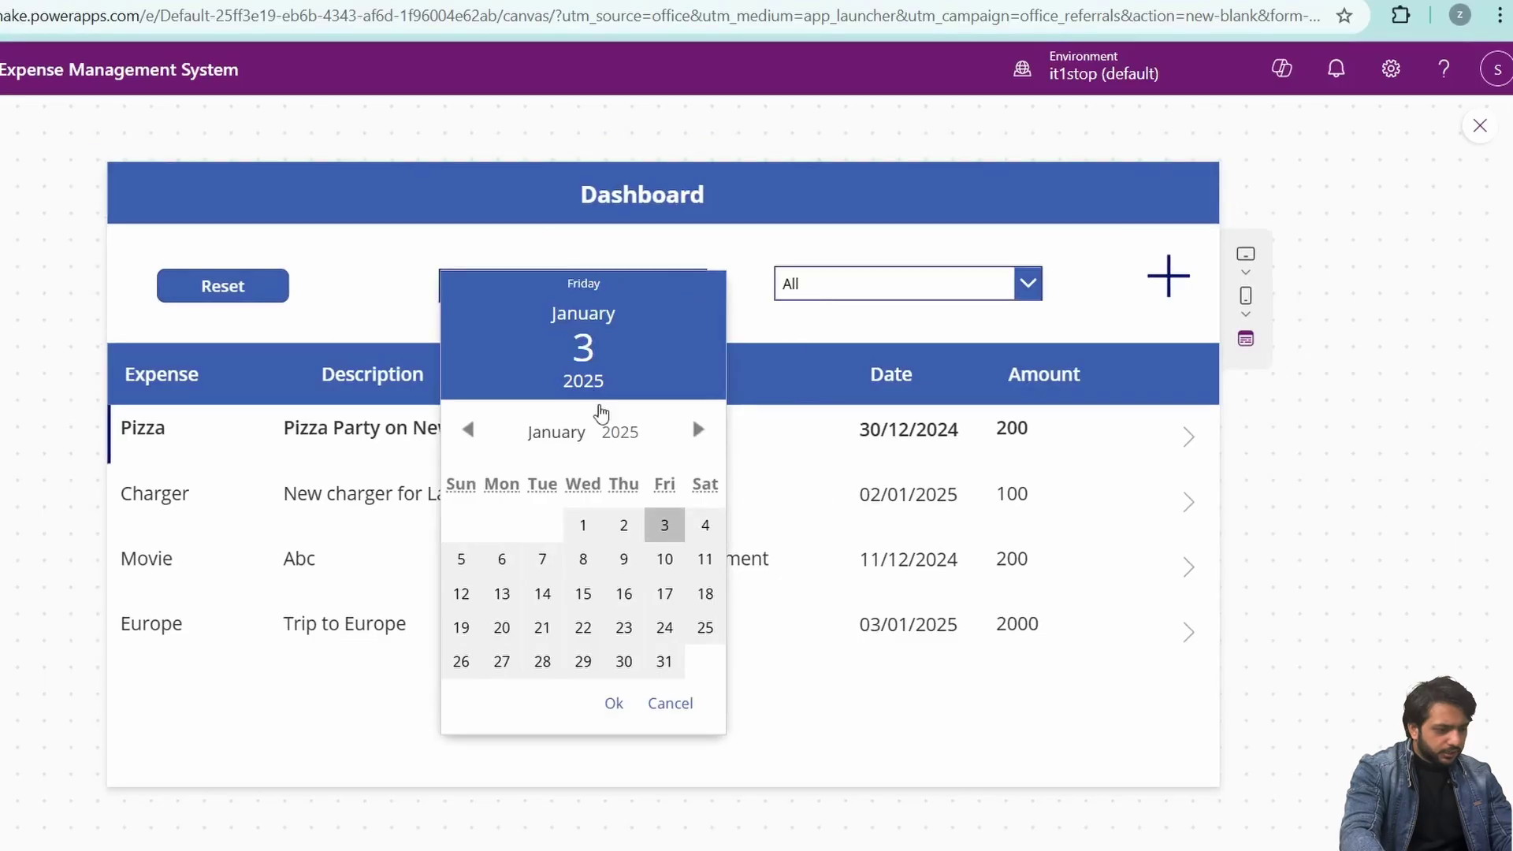
{"action": "left_click", "coordinate": [614, 703]}
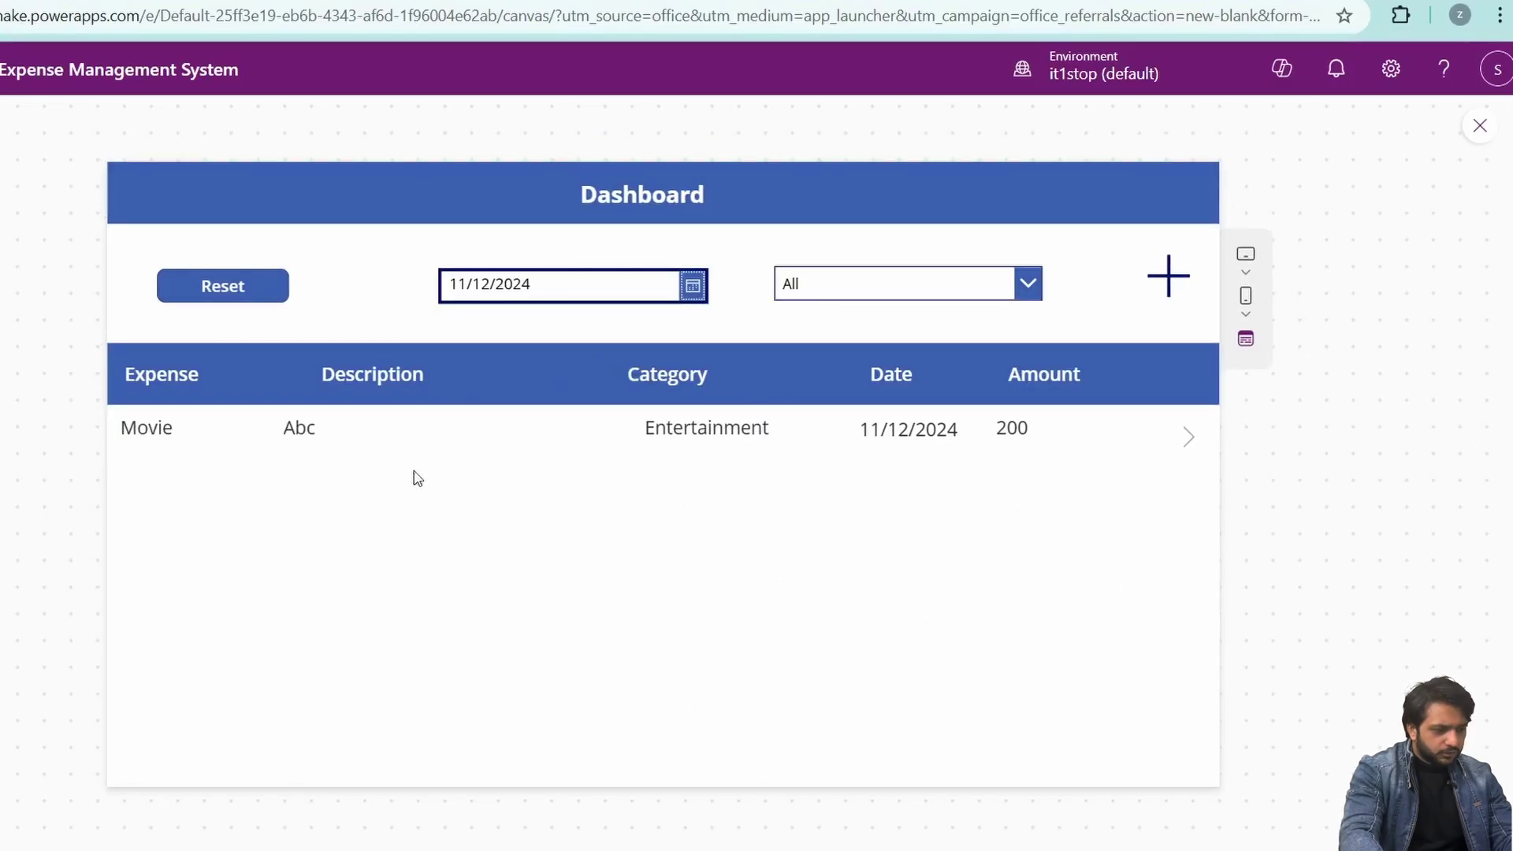
{"action": "left_click", "coordinate": [255, 293]}
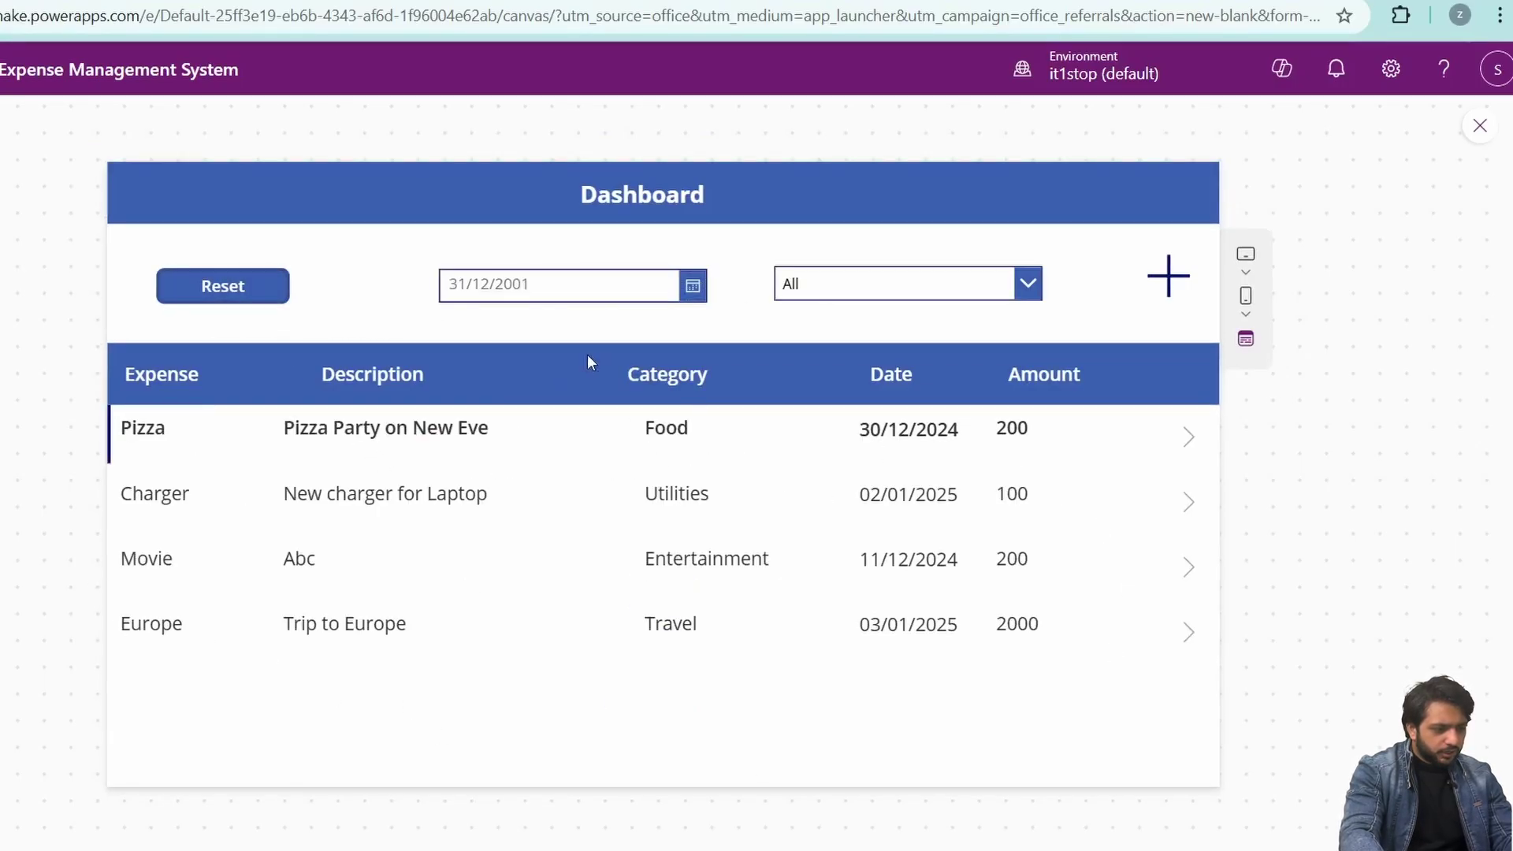
Step: Test the date filter with 01/01/2025 and 02/01/2025, reset the date, and end the preview
{"action": "left_click", "coordinate": [693, 302]}
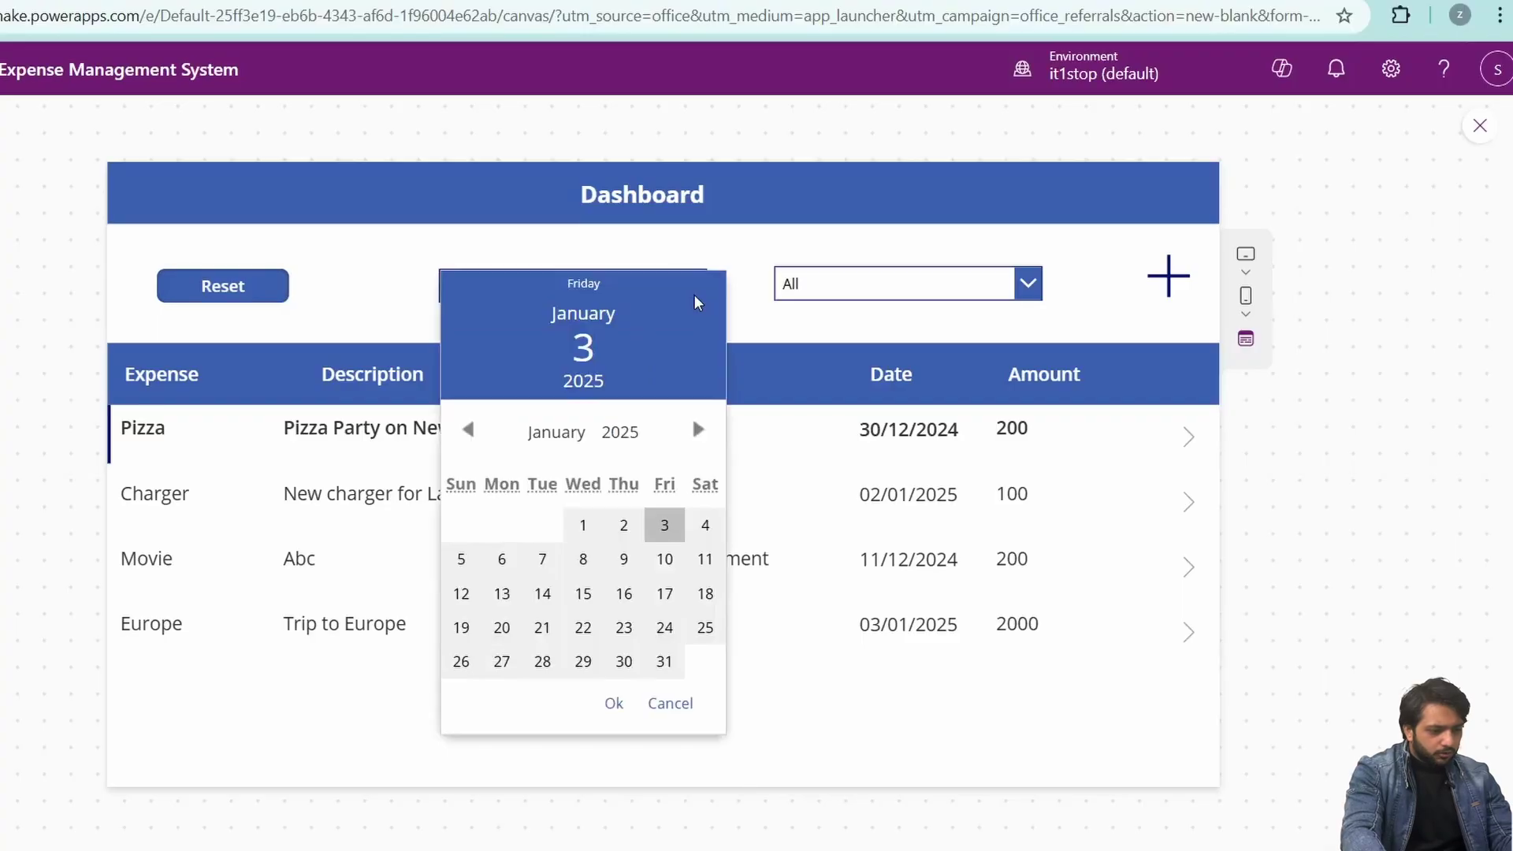
{"action": "left_click", "coordinate": [588, 529]}
{"action": "left_click", "coordinate": [614, 703]}
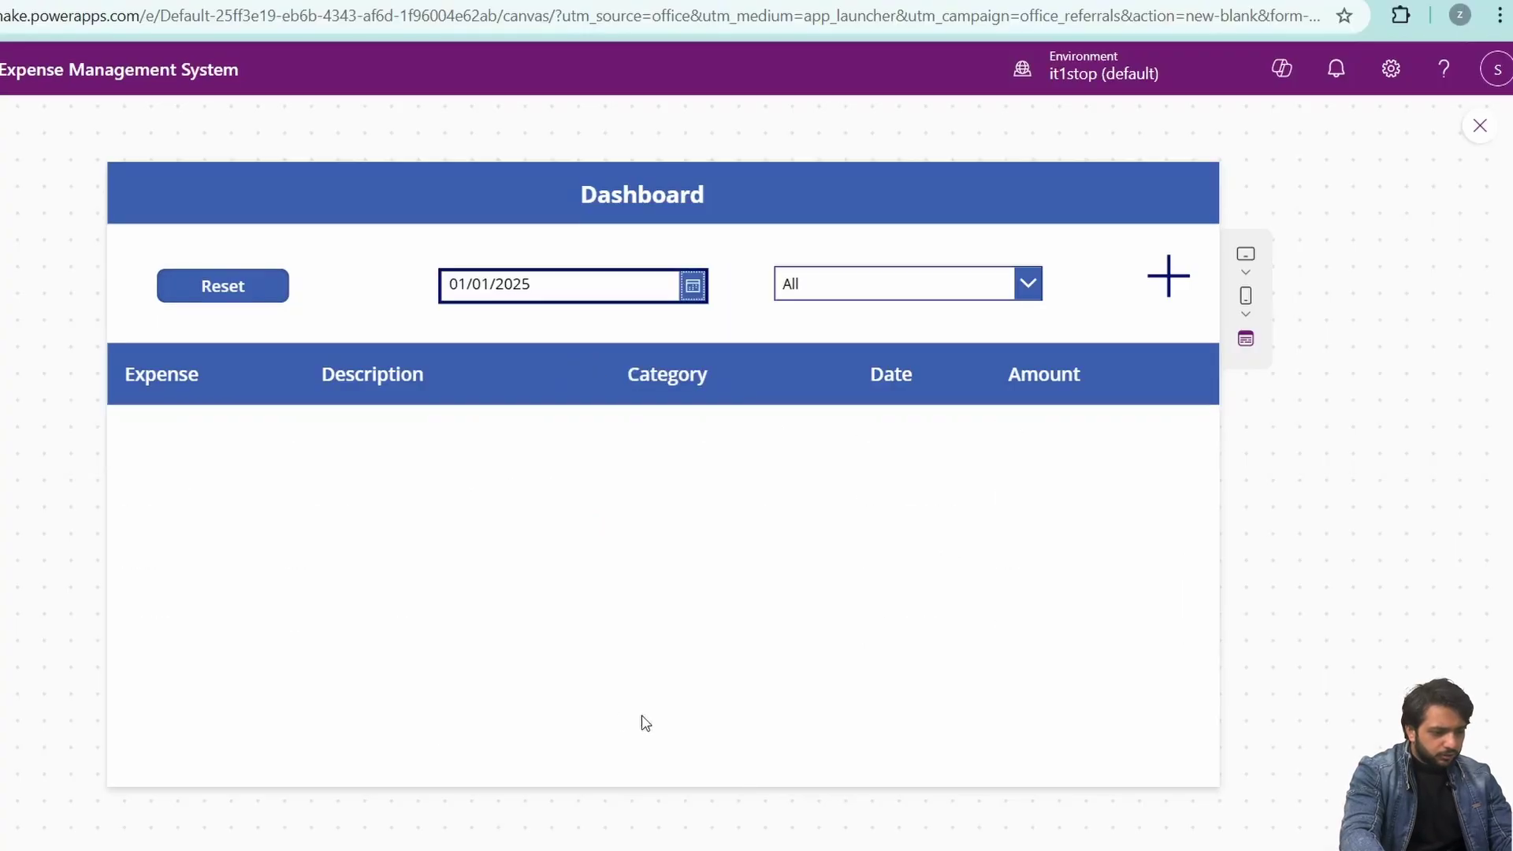
{"action": "left_click", "coordinate": [692, 302]}
{"action": "left_click", "coordinate": [623, 524]}
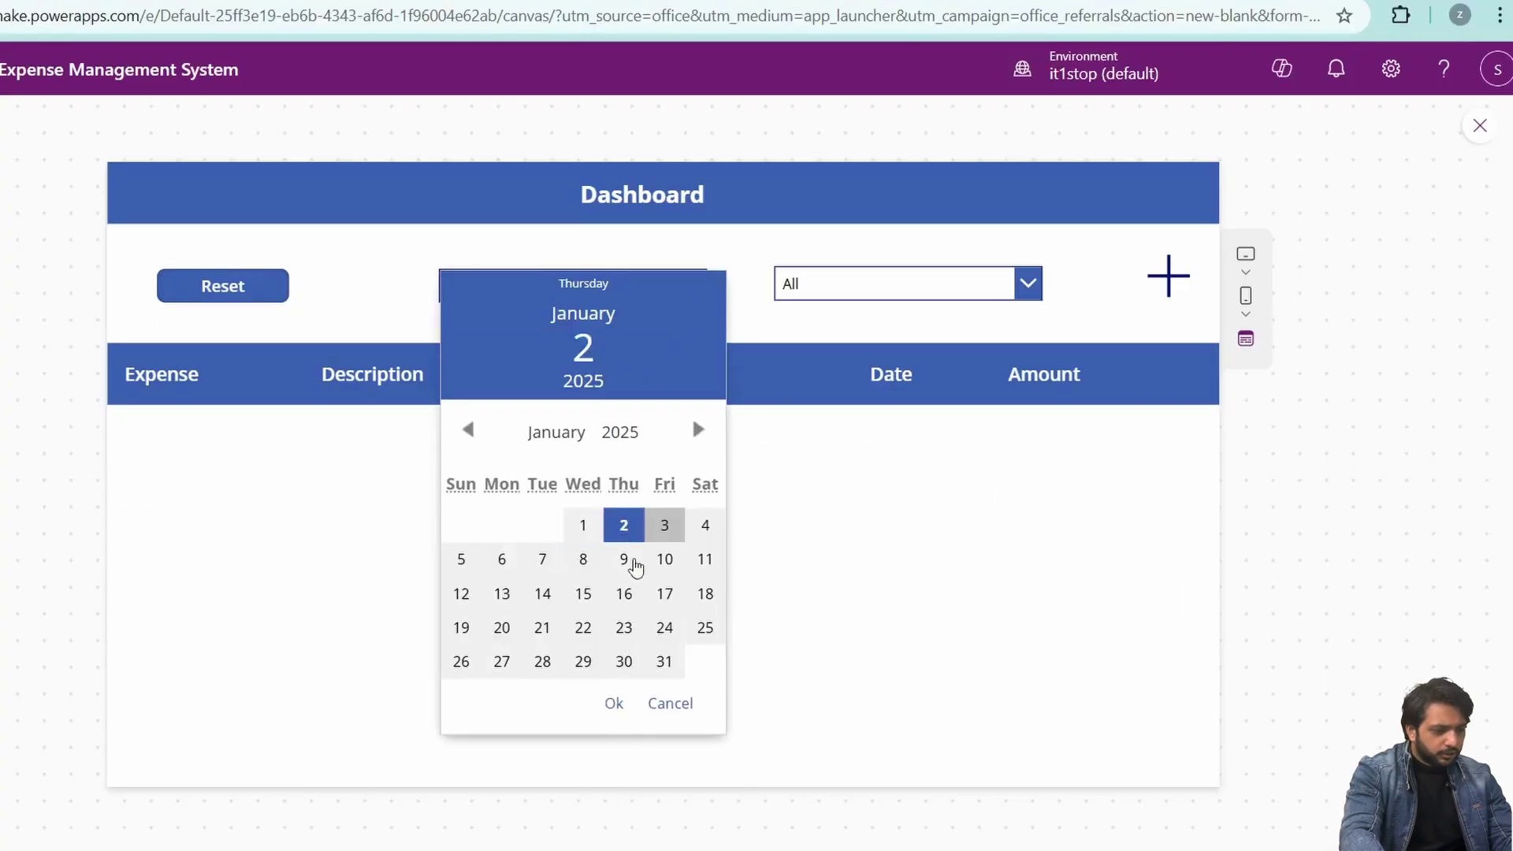
{"action": "left_click", "coordinate": [617, 703]}
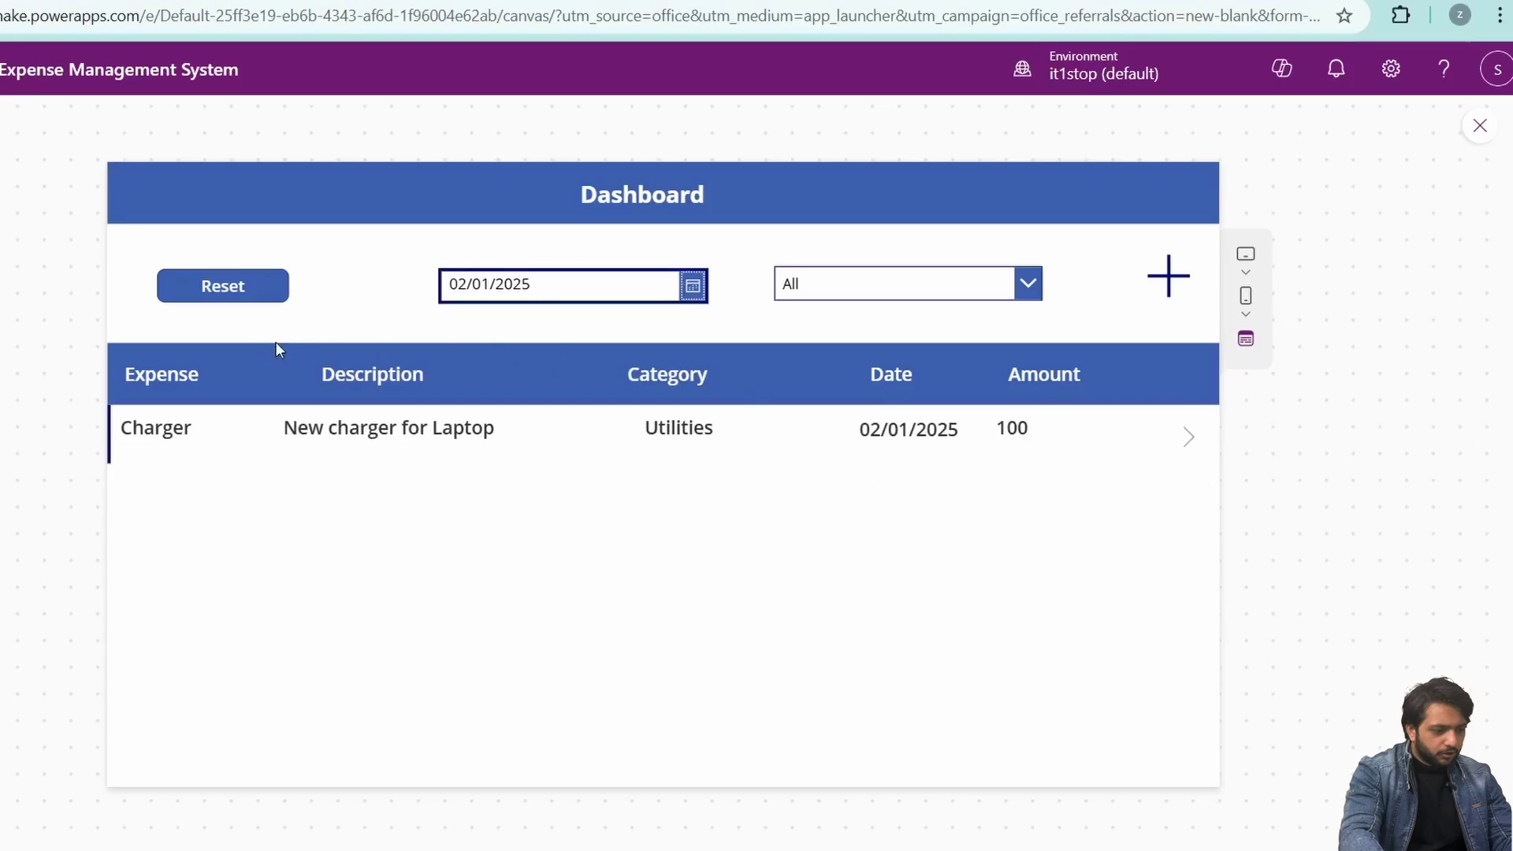
{"action": "left_click", "coordinate": [272, 290]}
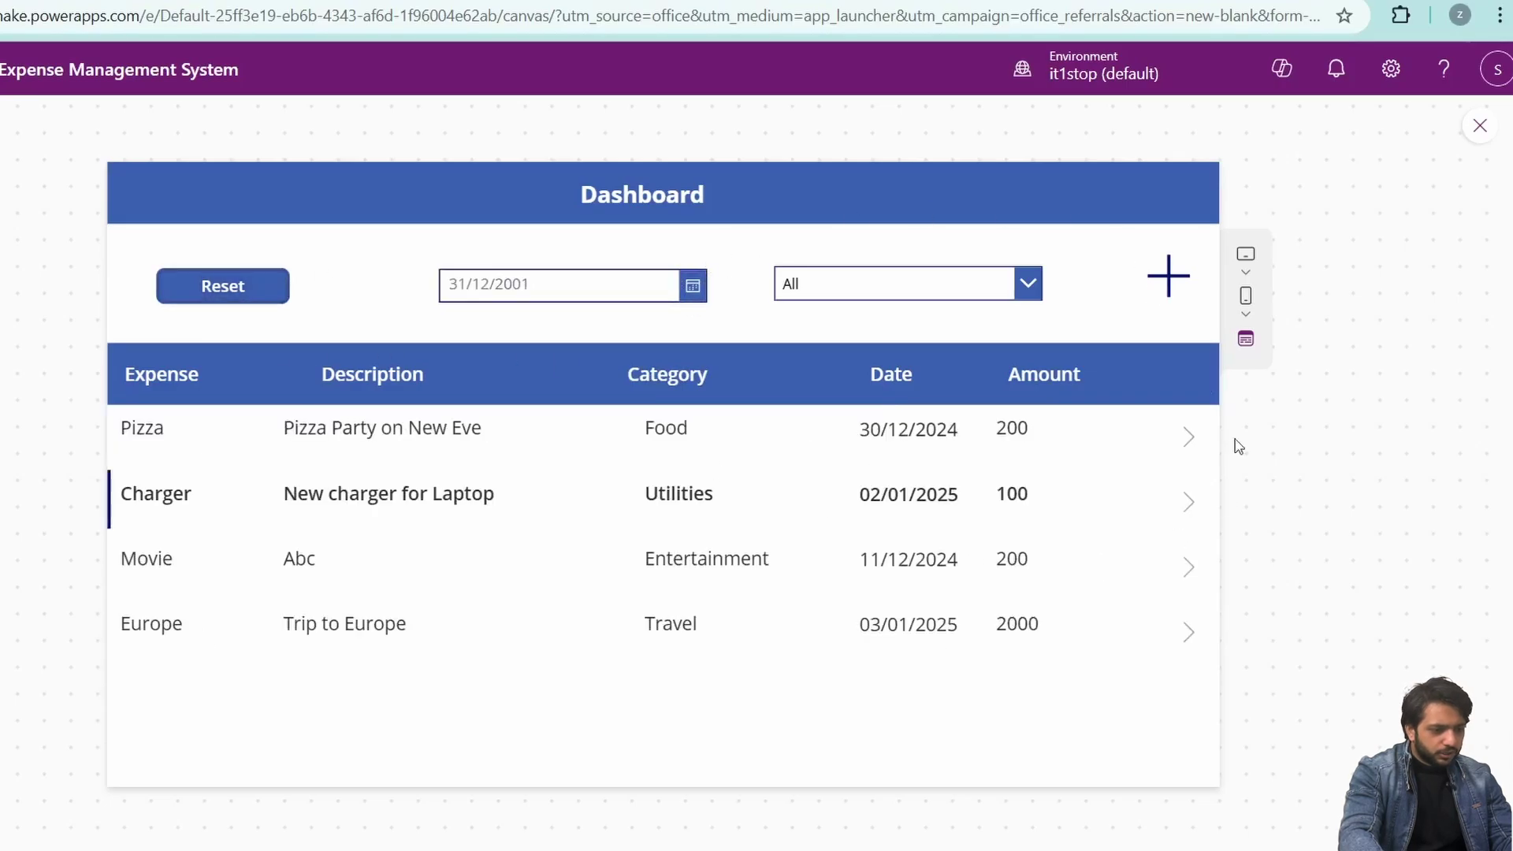
{"action": "left_click", "coordinate": [1479, 128]}
Step: Move the Reset button directly above the date picker, to about X 454, Y 84
{"action": "left_click", "coordinate": [361, 382]}
{"action": "left_click_drag", "start_coordinate": [360, 381], "coordinate": [604, 348]}
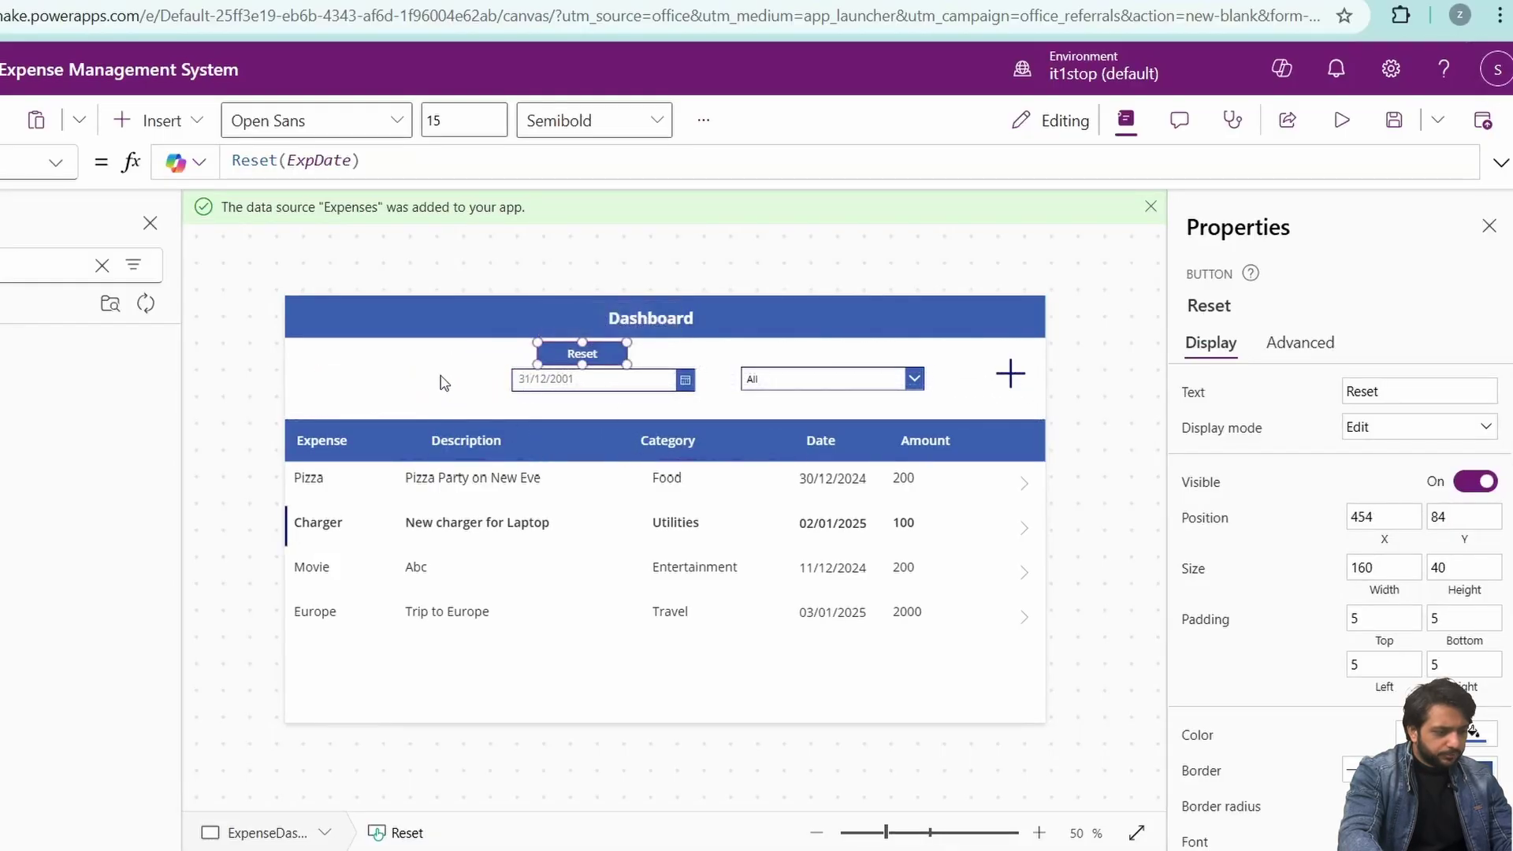
Step: Insert a text input beside the date picker on the dashboard and rename it Searchbox
{"action": "left_click", "coordinate": [0, 449]}
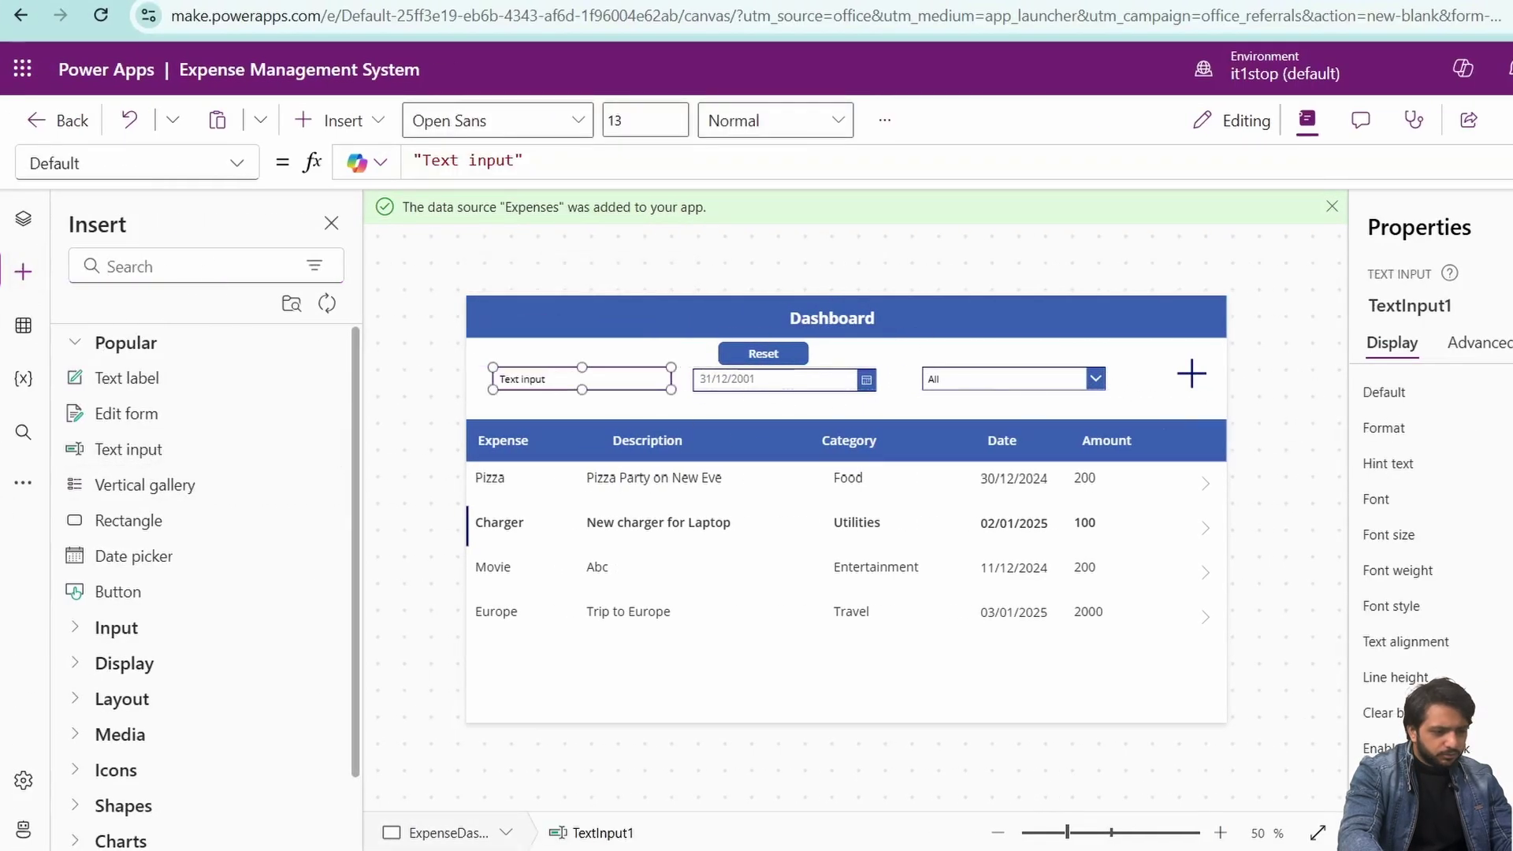
{"action": "left_click", "coordinate": [1409, 305]}
{"action": "type", "text": "Searchbox"}
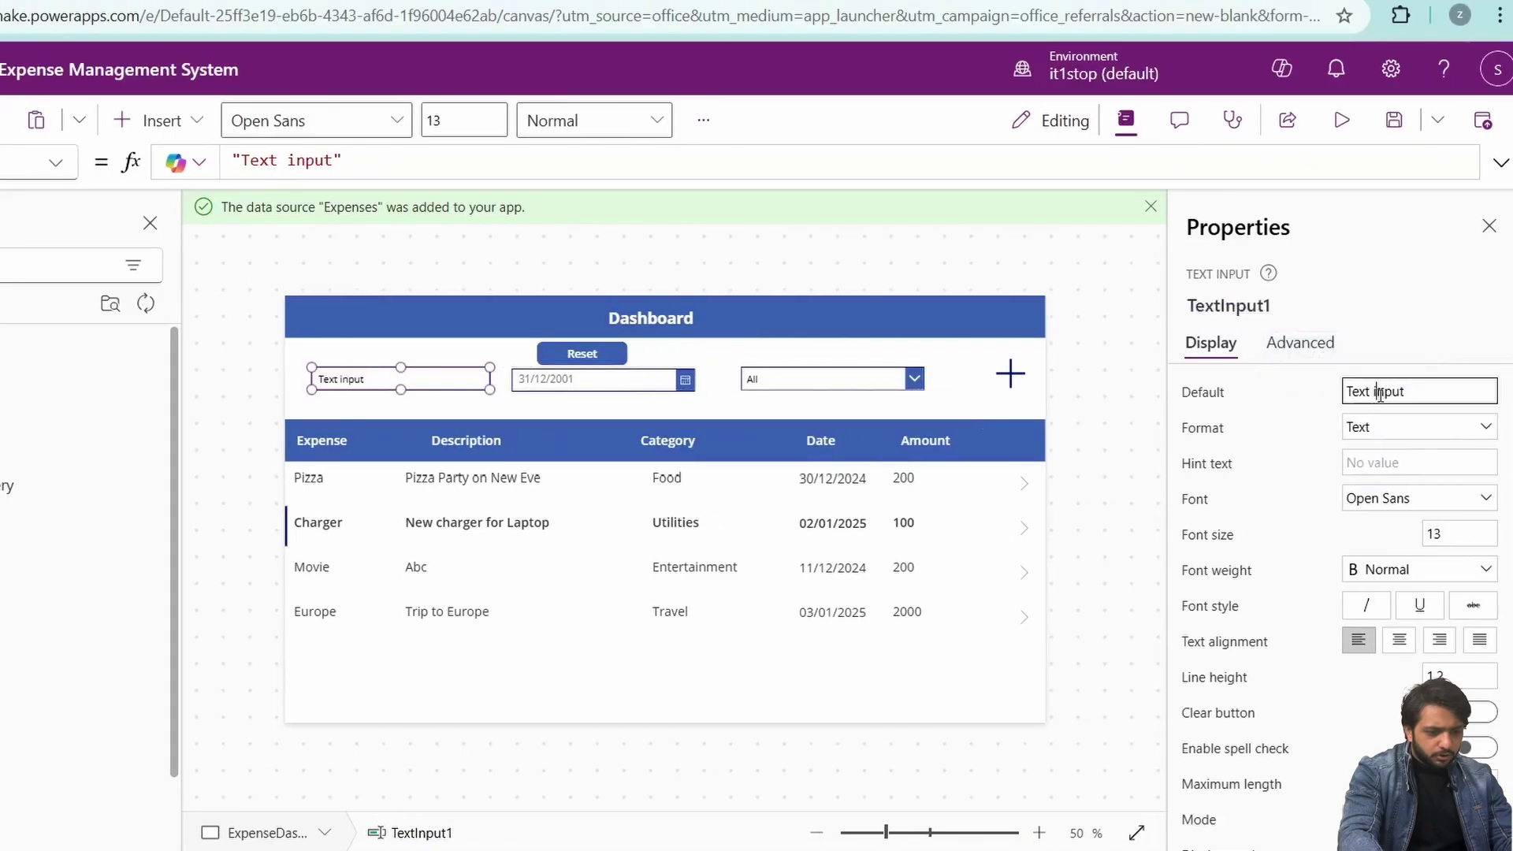
Step: Clear the default text of the Searchbox input and set its hint text to Enter Expense
{"action": "triple_click", "coordinate": [1363, 391]}
{"action": "key", "text": "BackSpace"}
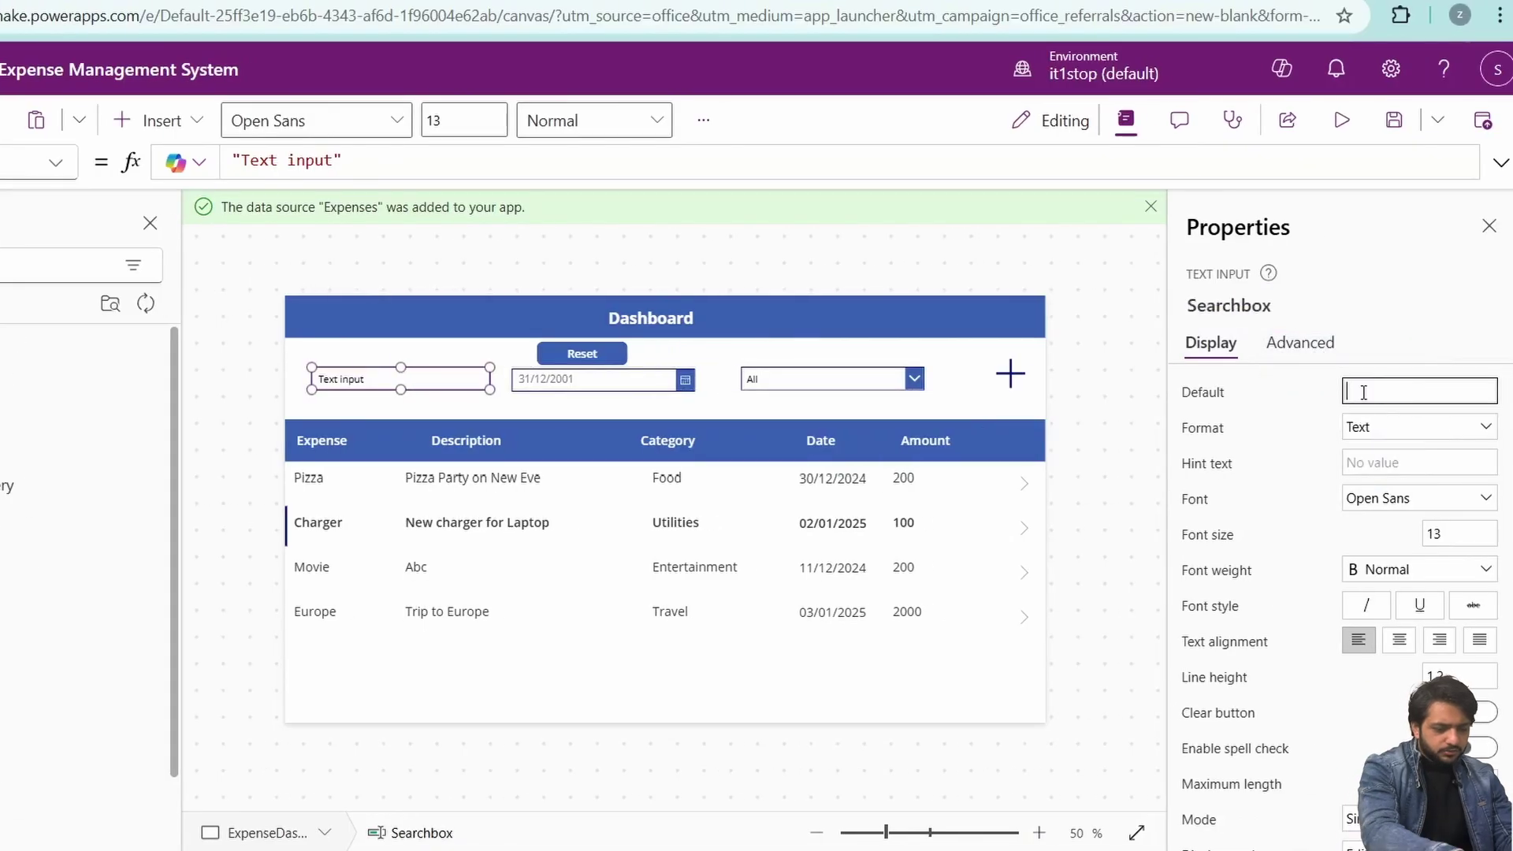
{"action": "left_click", "coordinate": [1365, 463]}
{"action": "type", "text": "Enter Exp"}
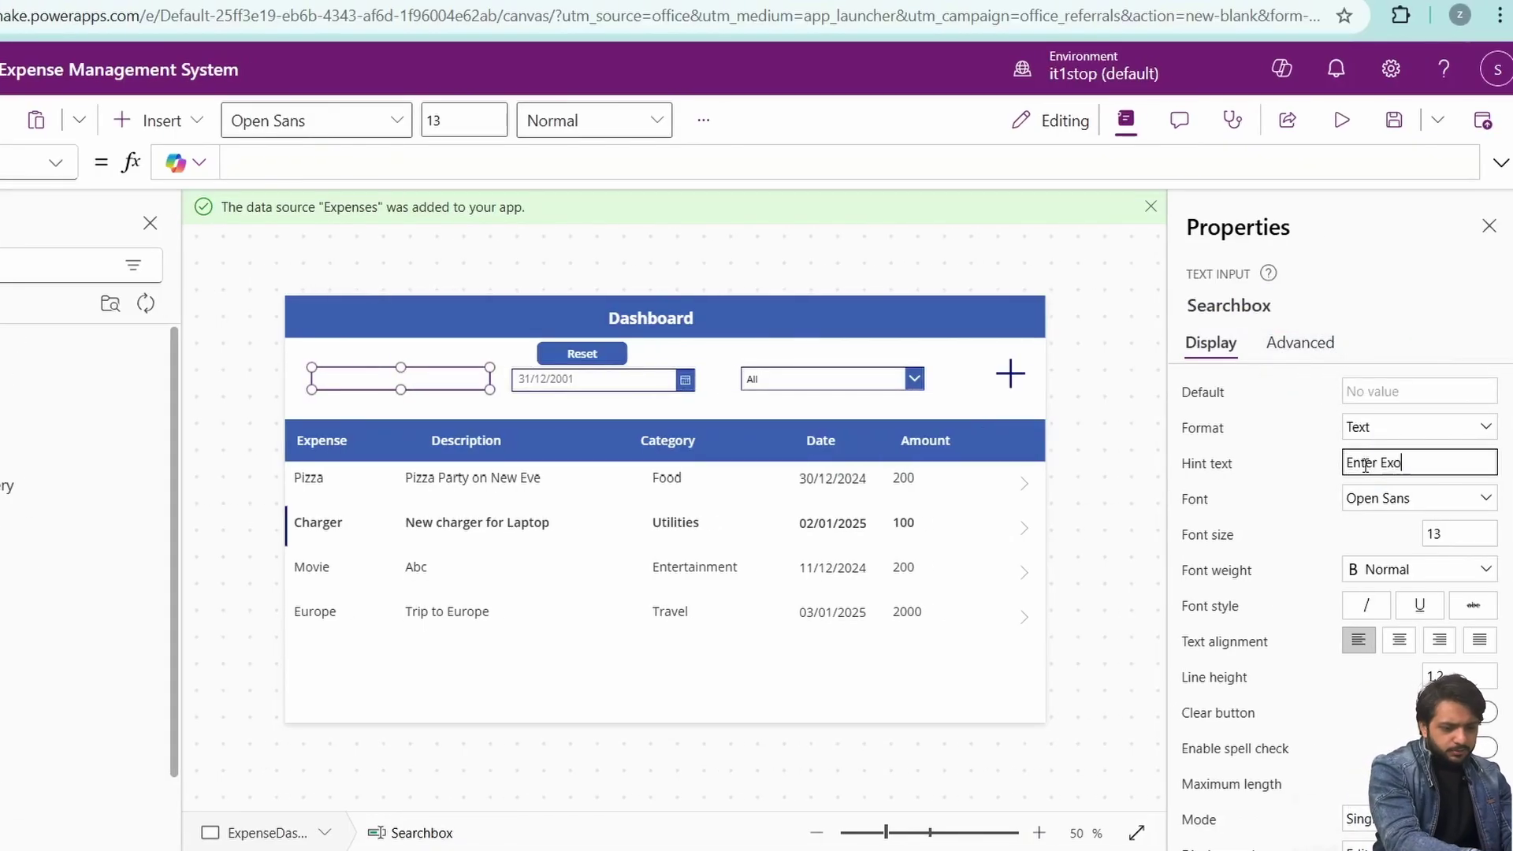
{"action": "type", "text": "ense"}
Step: Move the Reset button directly above the search box, to about X 68, Y 84
{"action": "left_click_drag", "start_coordinate": [581, 353], "coordinate": [747, 345]}
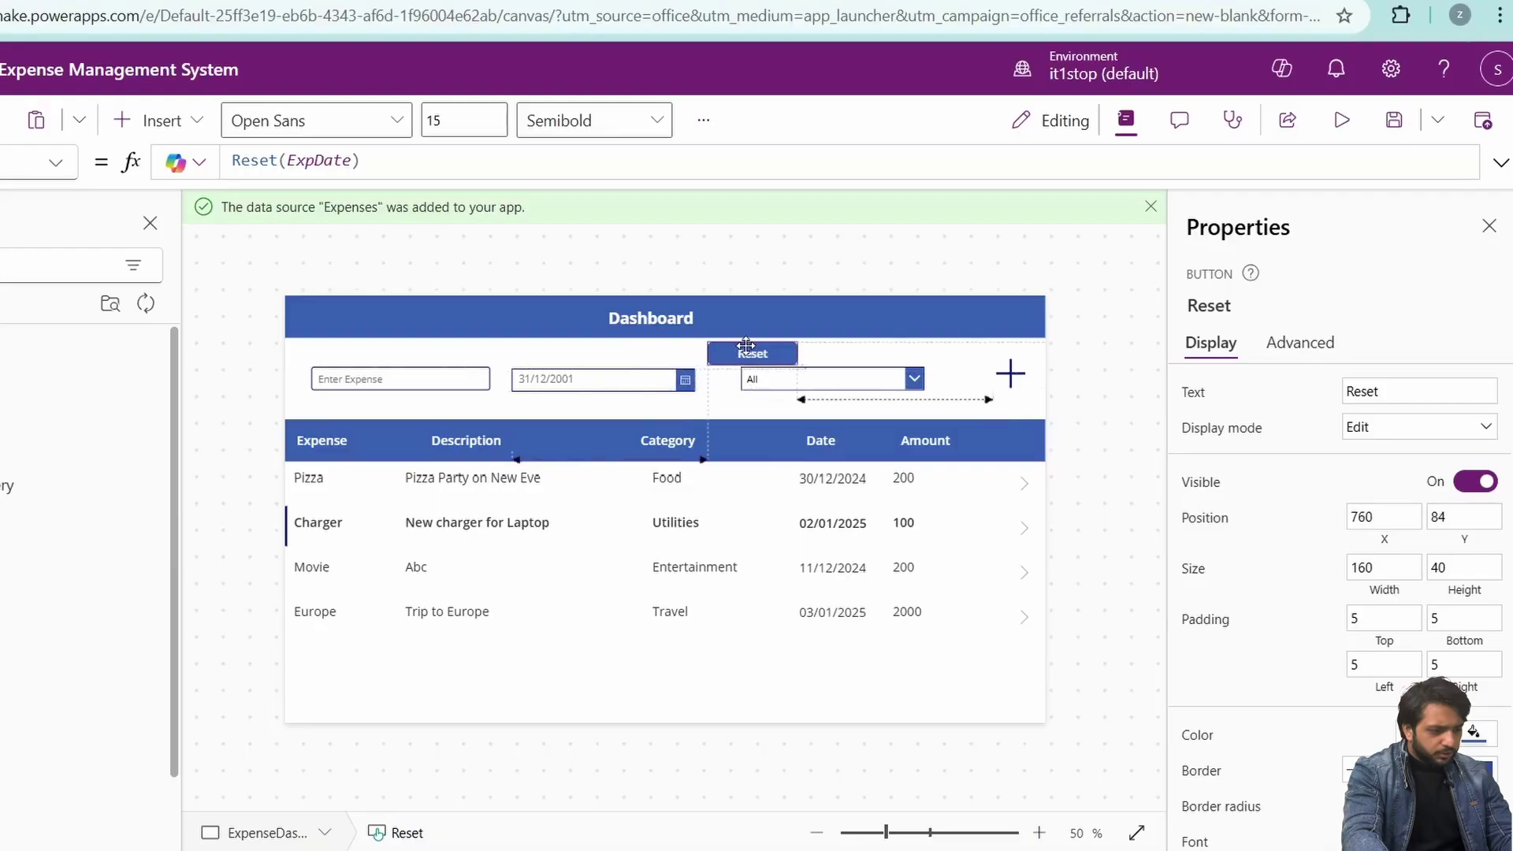
{"action": "key", "text": "Escape"}
Step: Wrap the gallery's Items formula in Search(), using Searchbox.Text as the search text and Title as the searched column
{"action": "left_click", "coordinate": [298, 477]}
{"action": "left_click", "coordinate": [1098, 181]}
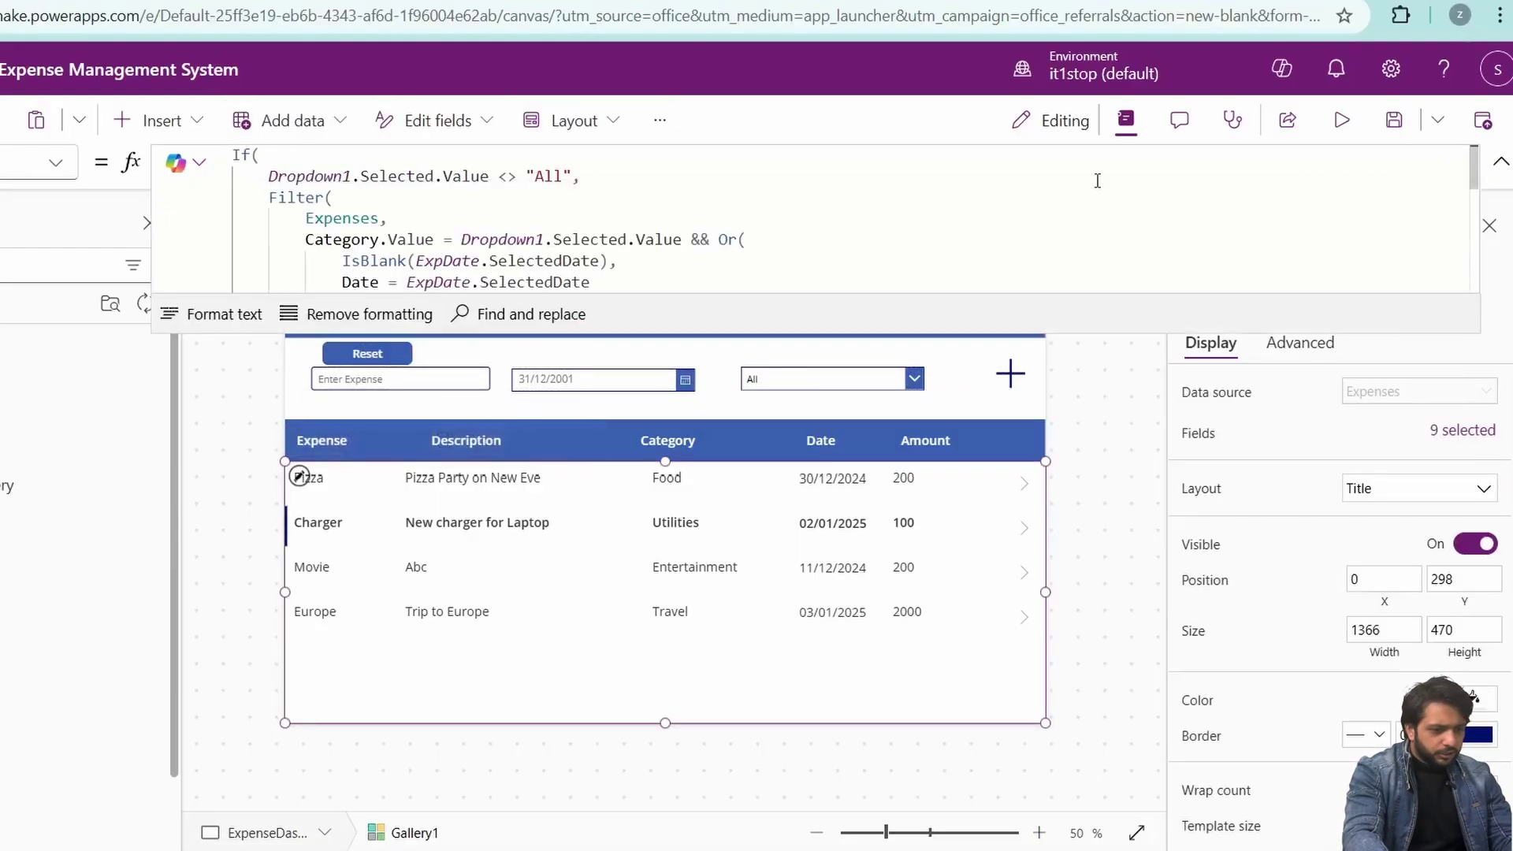
{"action": "left_click", "coordinate": [292, 120]}
{"action": "left_click", "coordinate": [232, 154]}
{"action": "type", "text": "Search("}
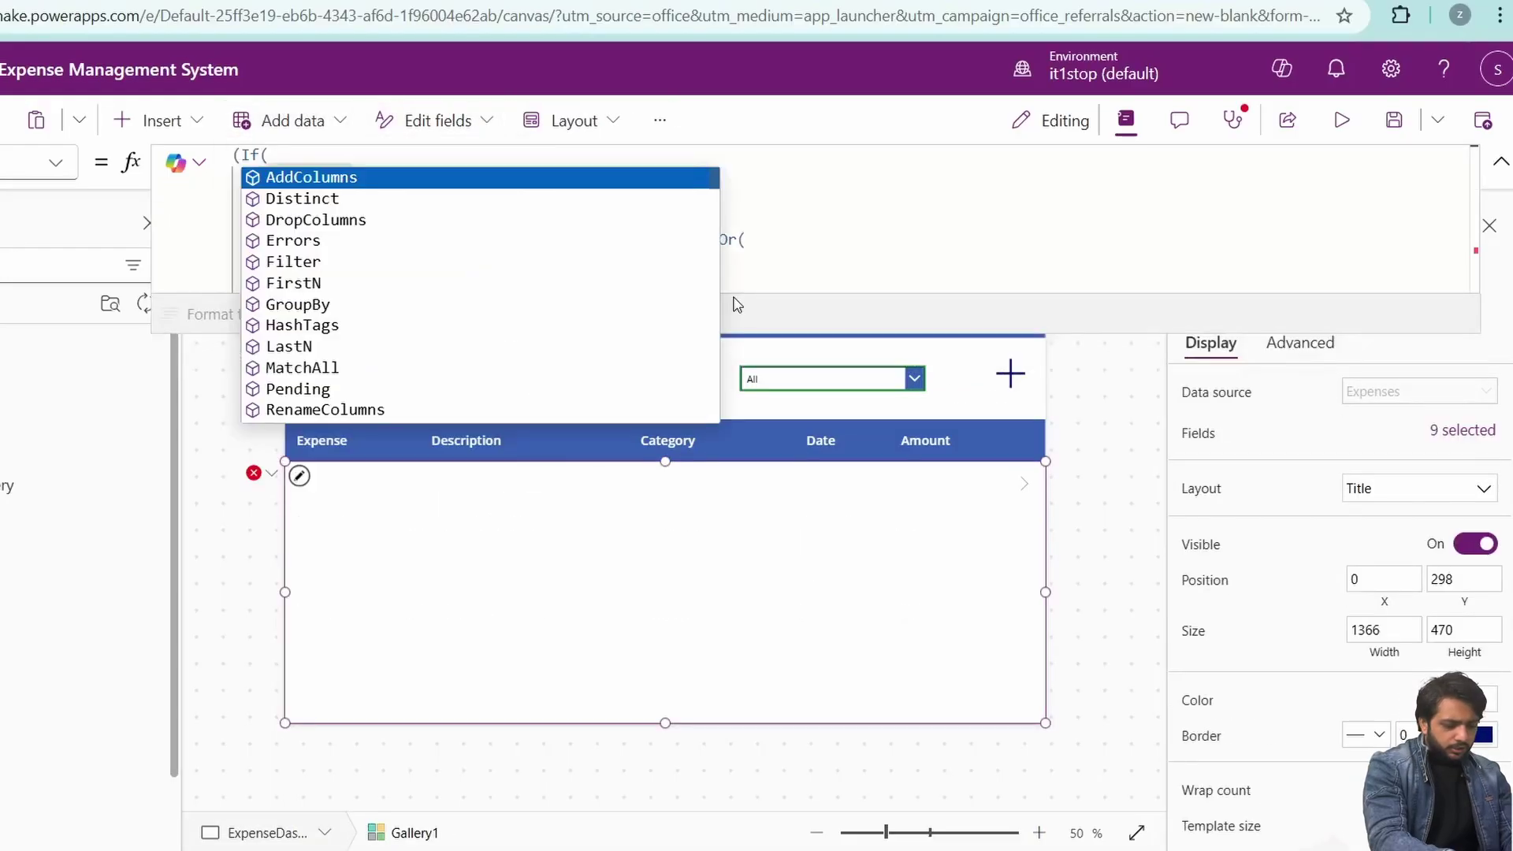
{"action": "scroll", "coordinate": [324, 275], "scroll_direction": "down", "scroll_amount": 5}
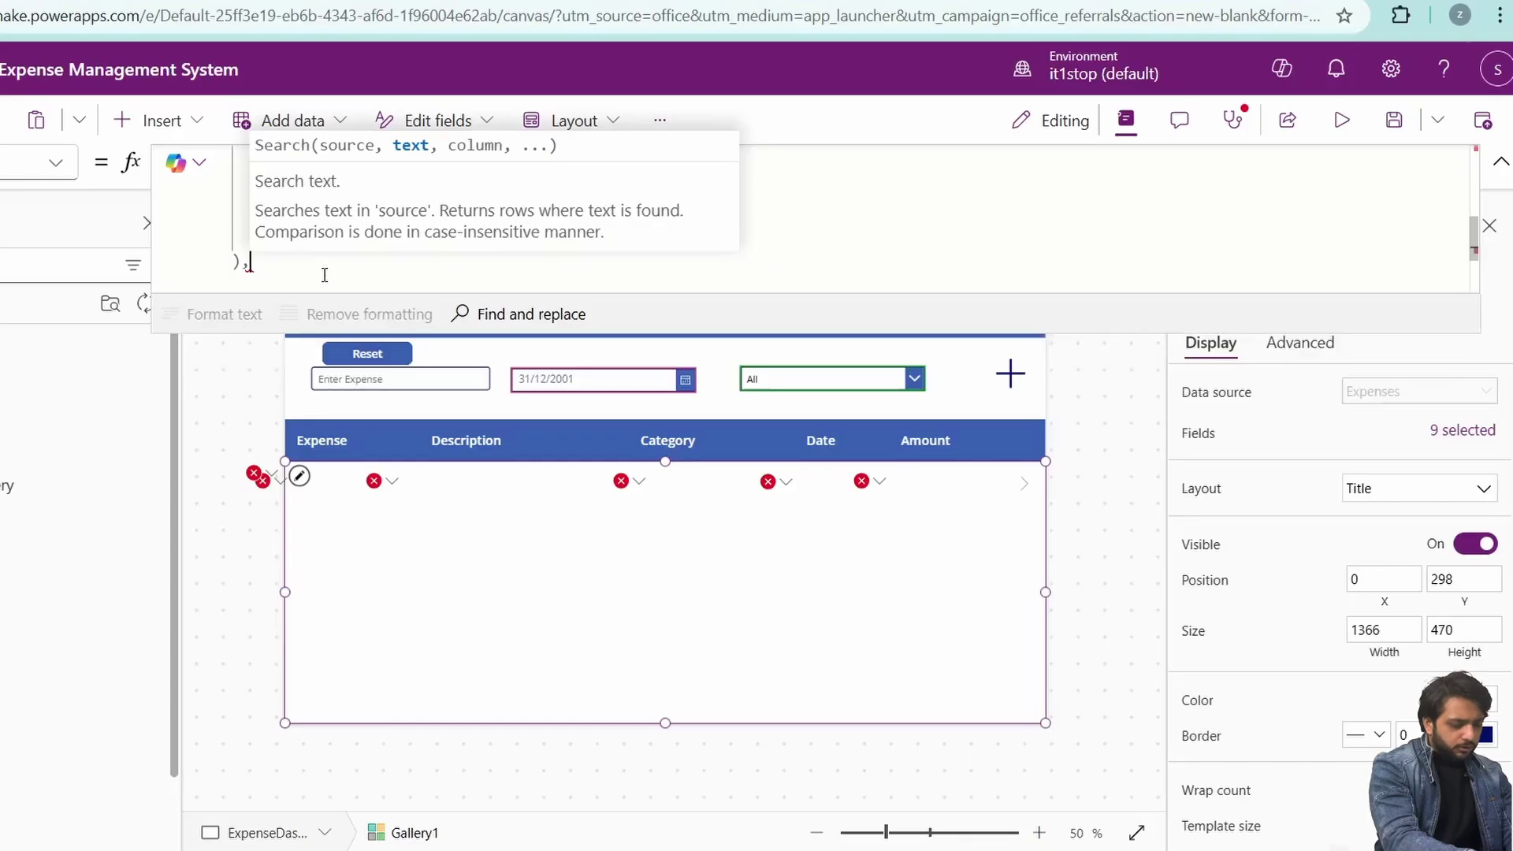
{"action": "left_click", "coordinate": [325, 275]}
{"action": "type", "text": "Searchbox."}
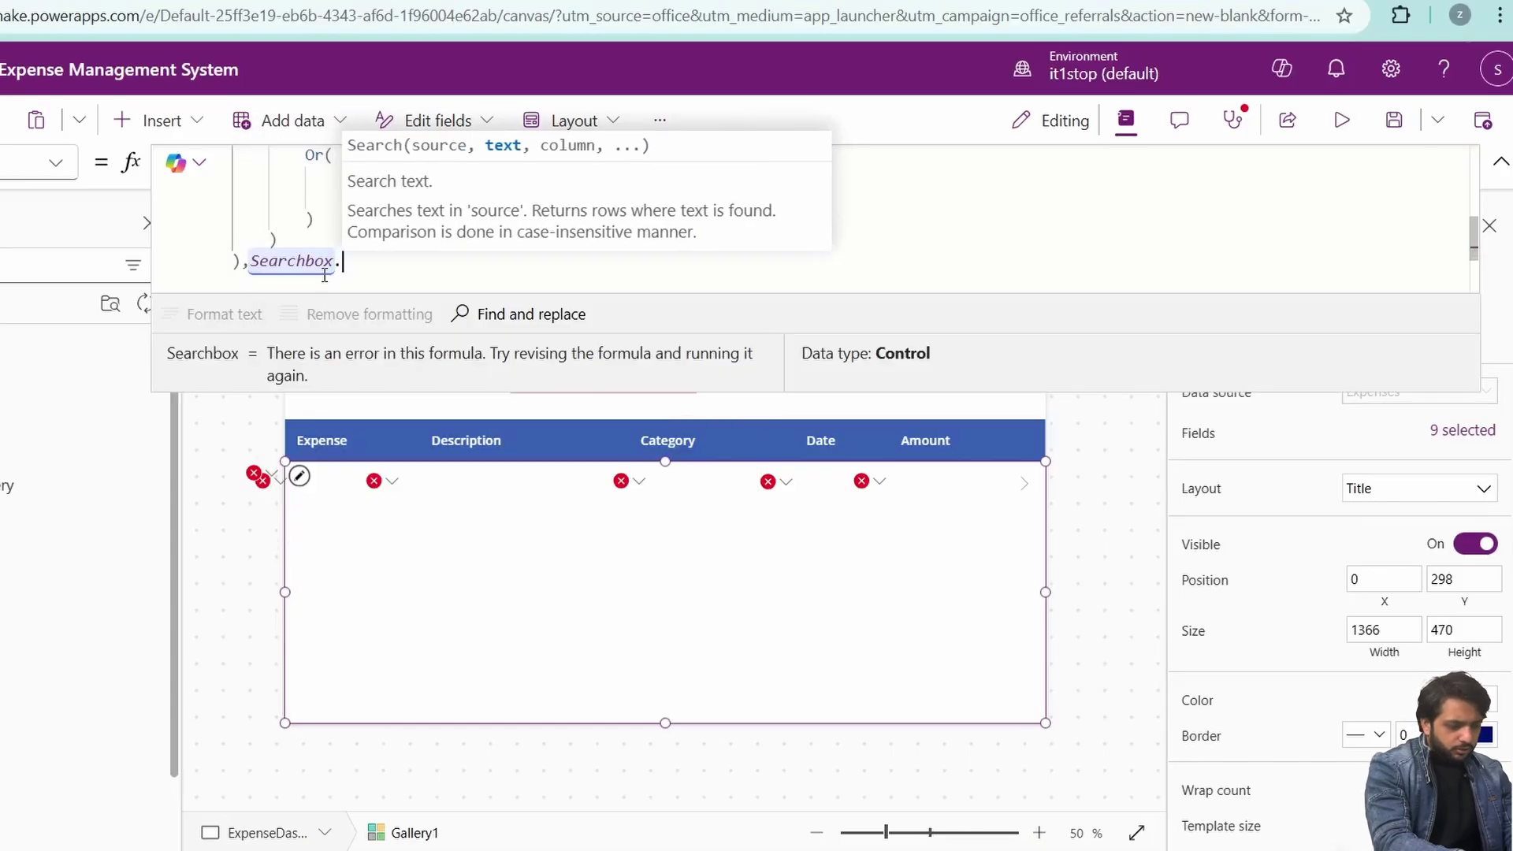
{"action": "type", "text": "Text,Title)"}
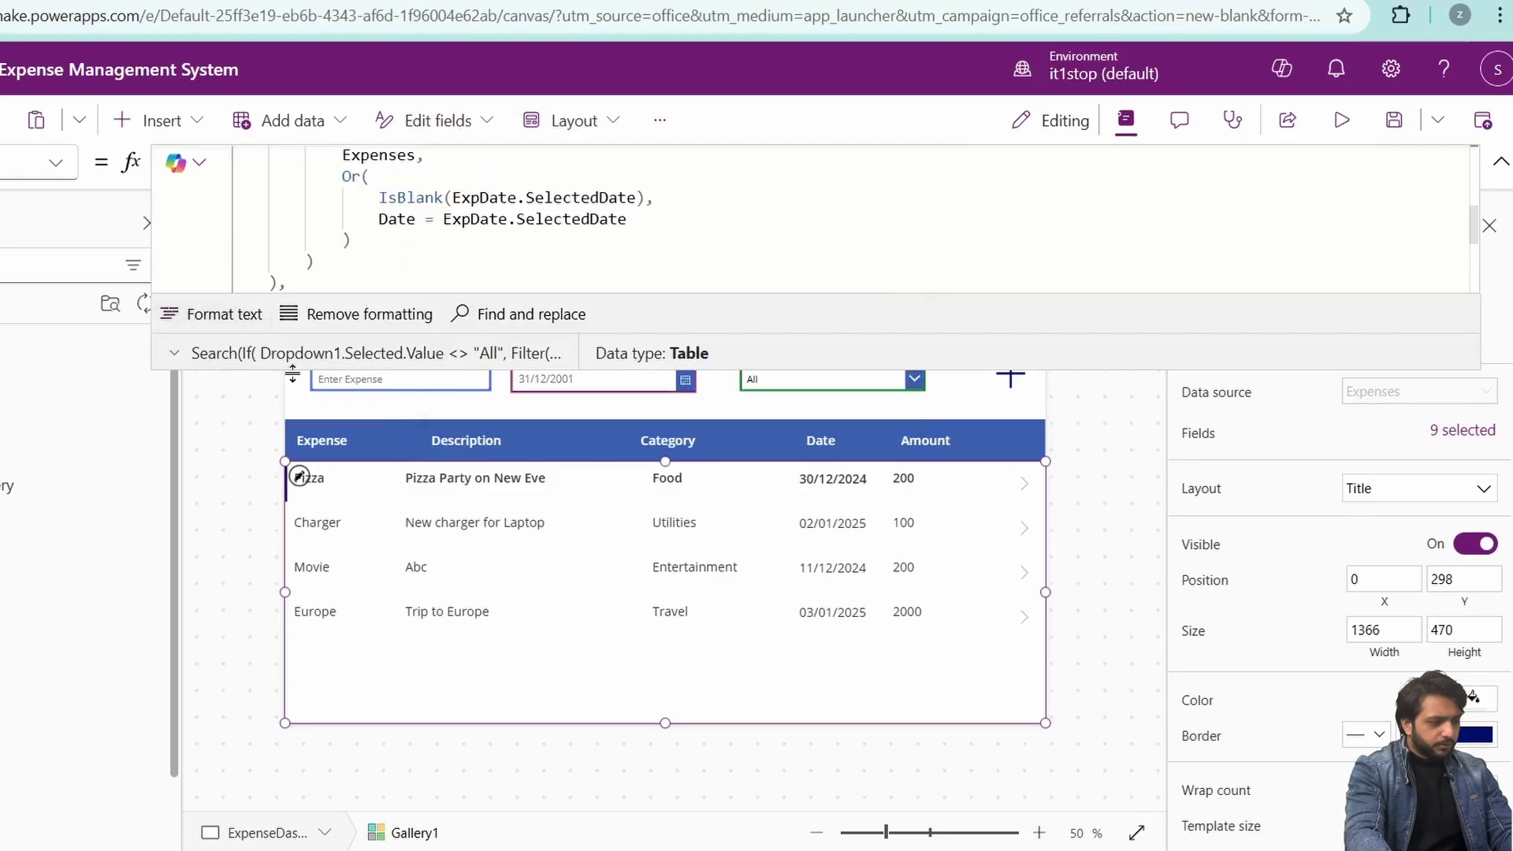
Step: Shift the search box, date picker and category dropdown slightly into one aligned row, with the date picker at about X 434, Y 138
{"action": "left_click", "coordinate": [433, 372]}
{"action": "left_click", "coordinate": [422, 379]}
{"action": "left_click_drag", "start_coordinate": [418, 383], "coordinate": [423, 388]}
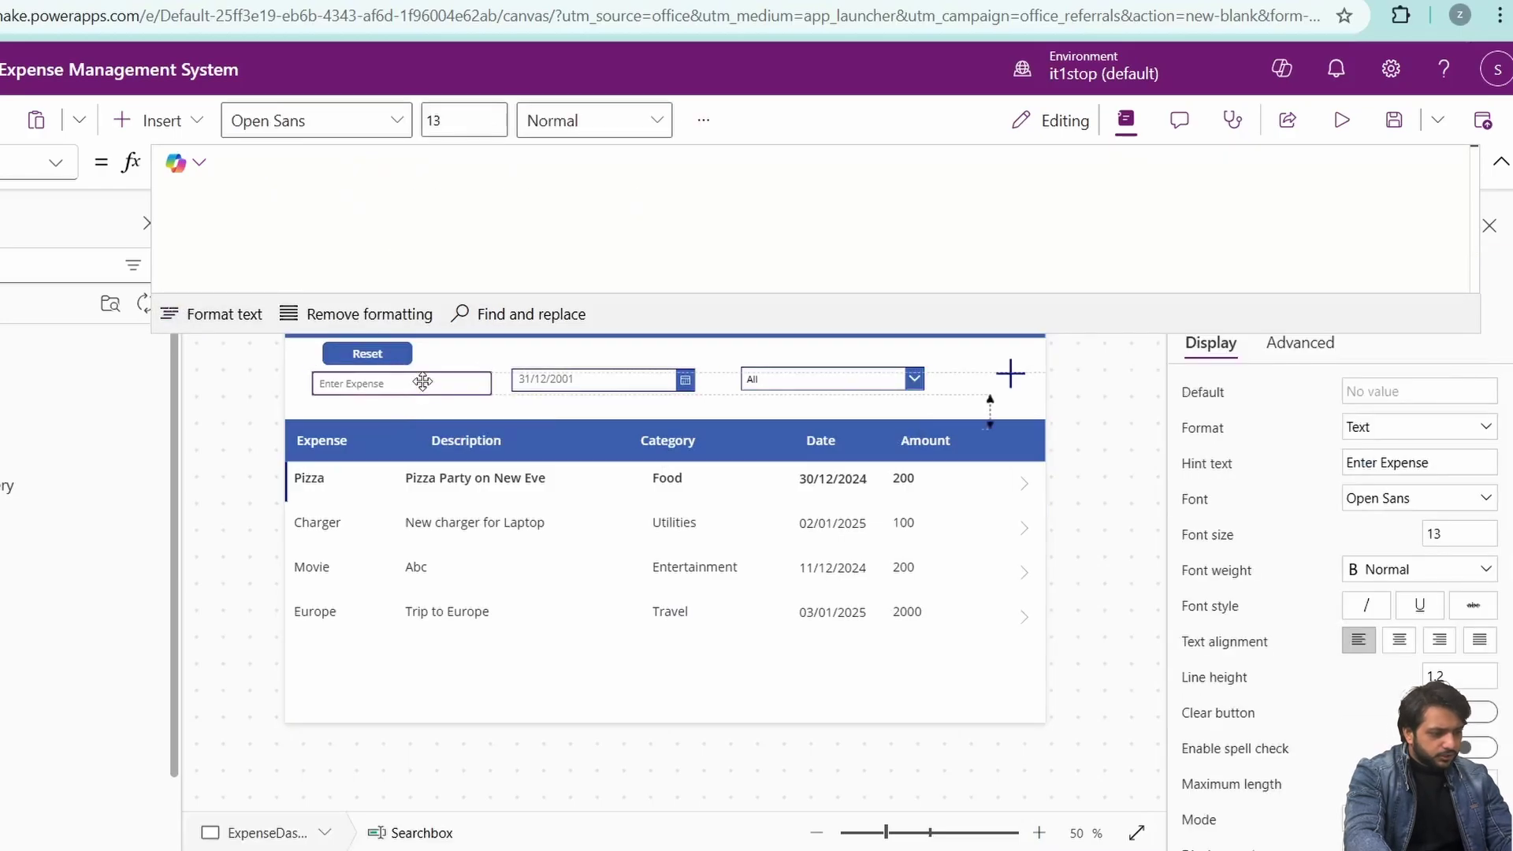
{"action": "left_click_drag", "start_coordinate": [565, 378], "coordinate": [582, 382]}
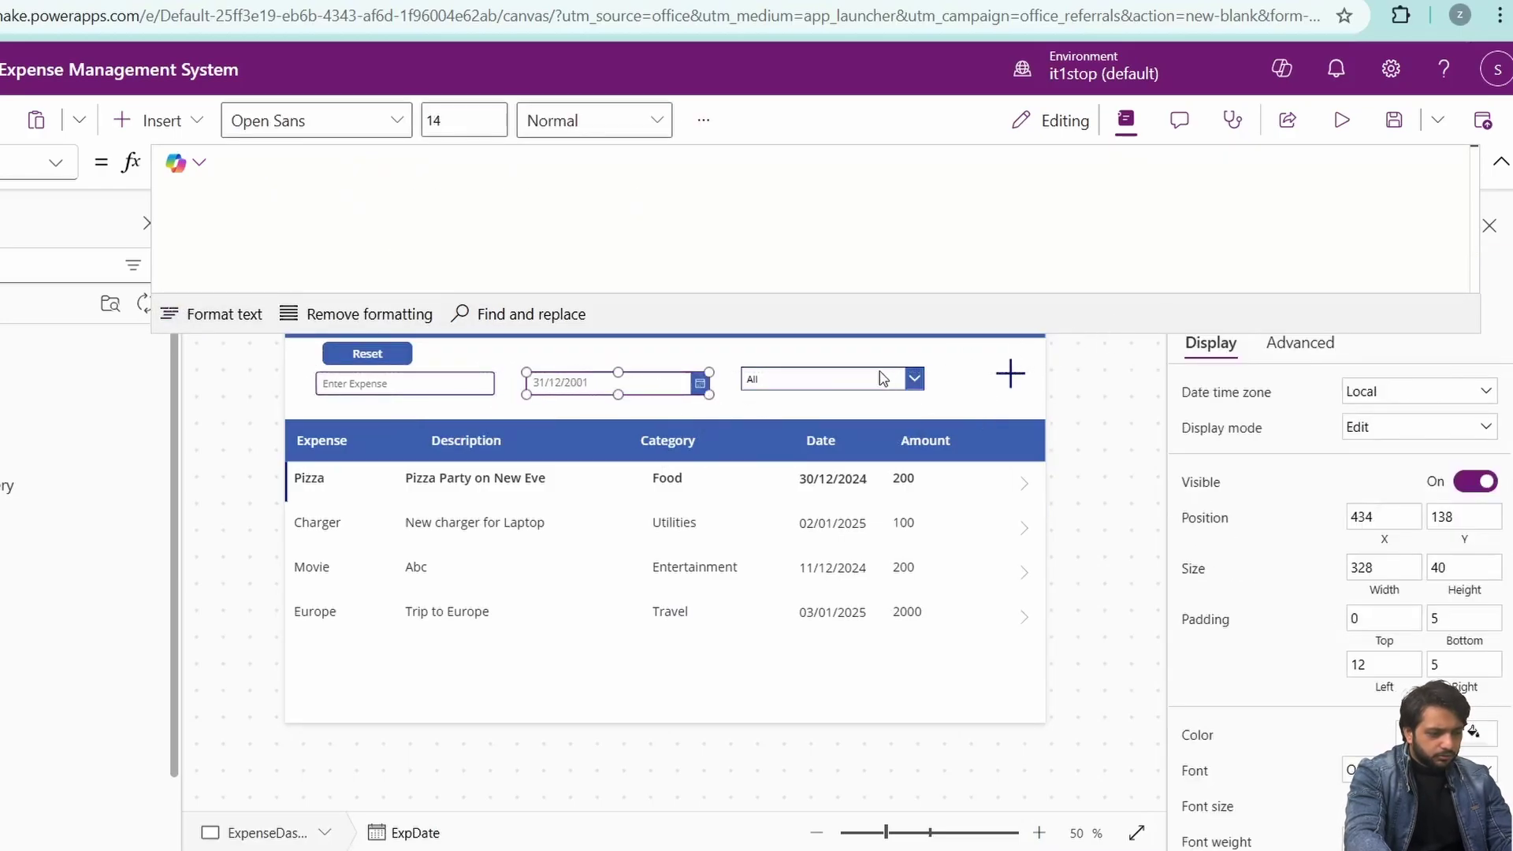
{"action": "left_click_drag", "start_coordinate": [882, 379], "coordinate": [896, 382]}
Step: Preview the app, search the expenses for Cha, and end the preview
{"action": "left_click", "coordinate": [1342, 120]}
{"action": "left_click", "coordinate": [411, 301]}
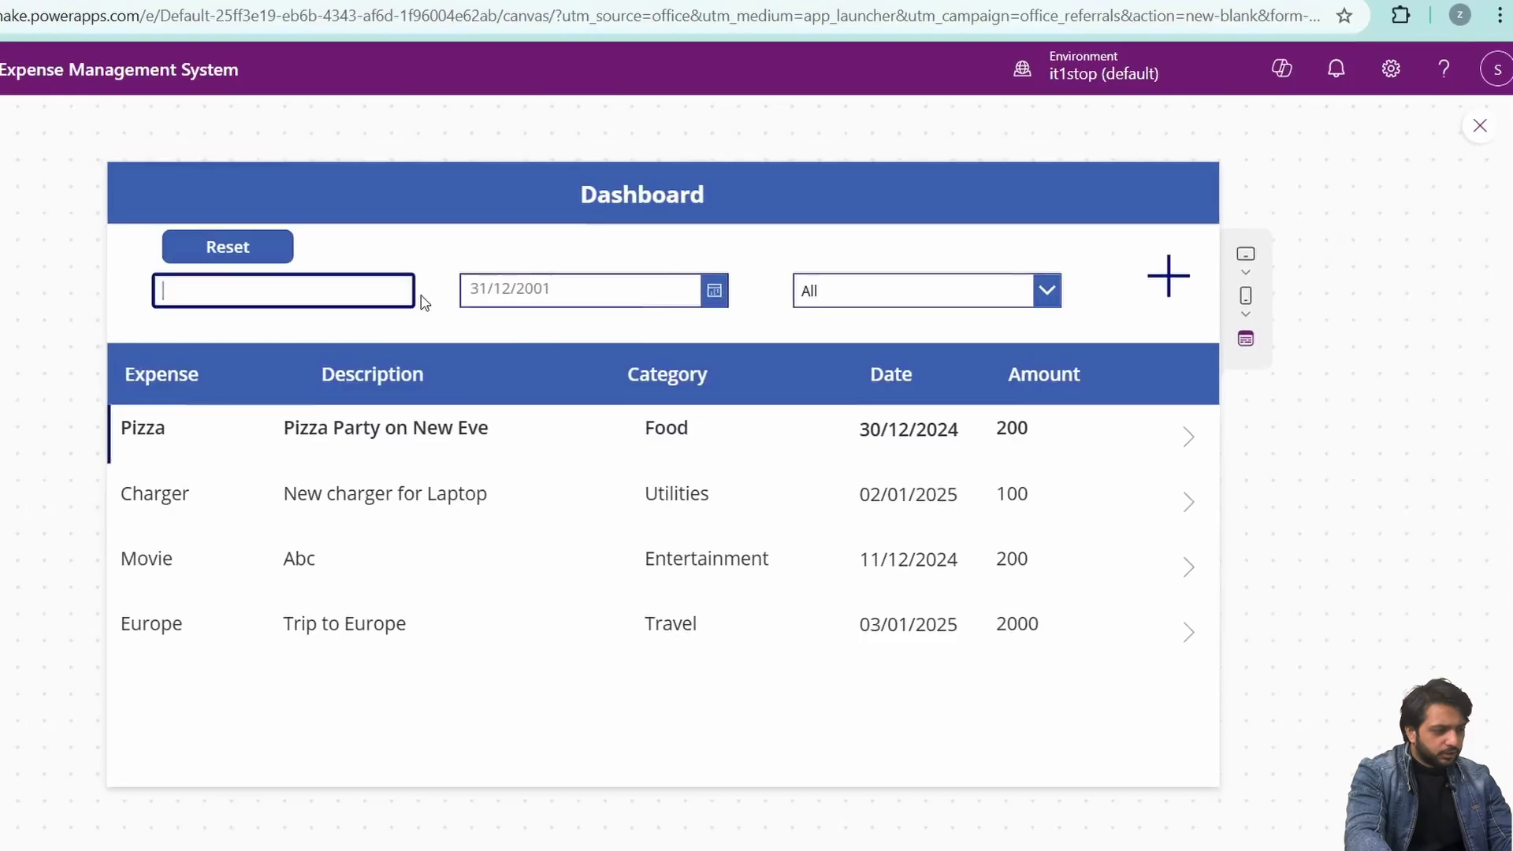
{"action": "type", "text": "Cha"}
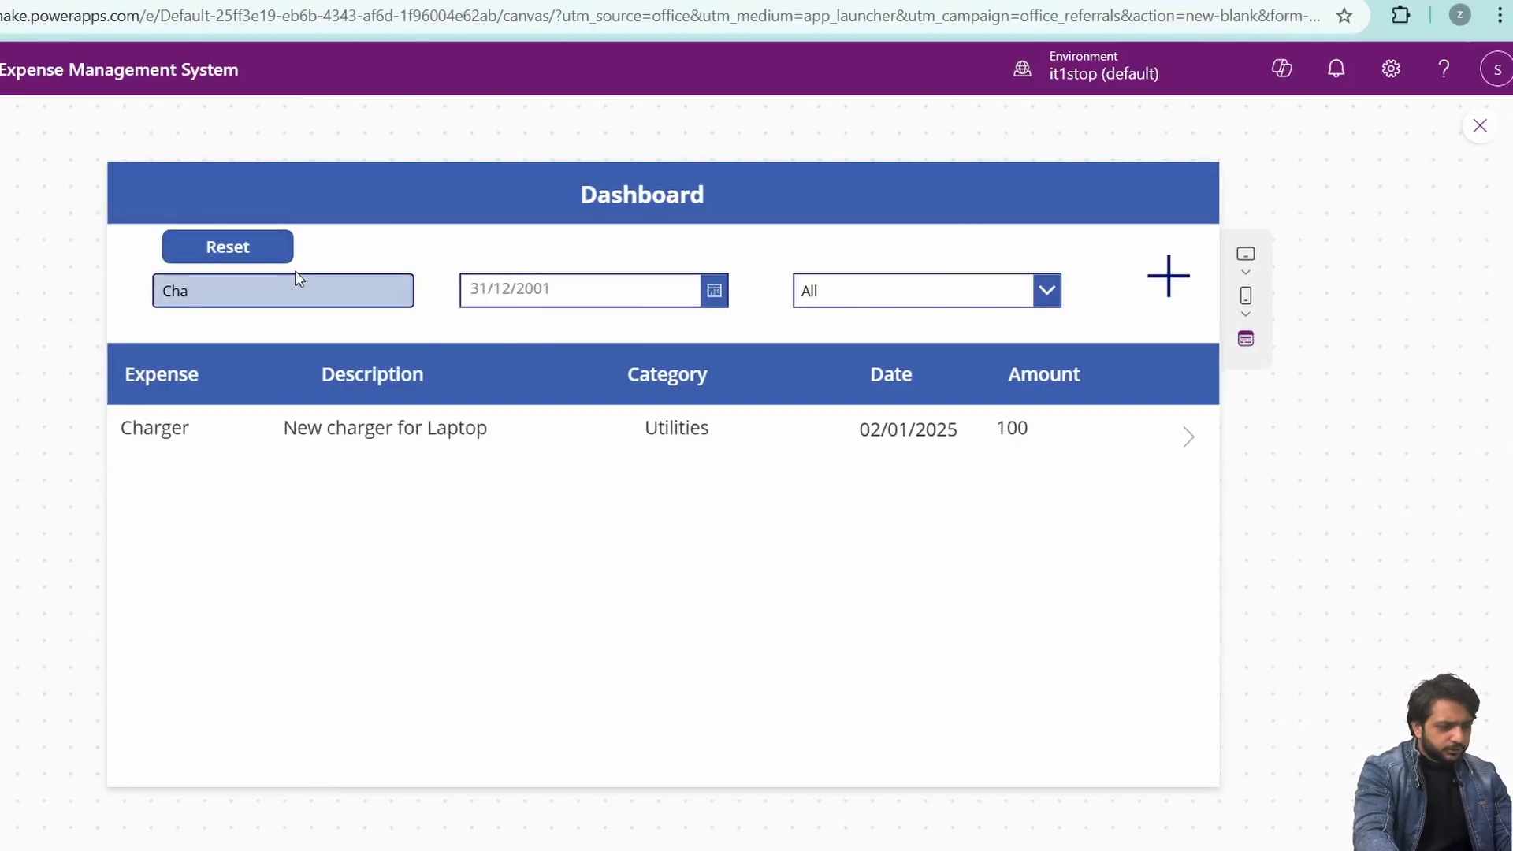
{"action": "left_click", "coordinate": [1478, 126]}
Step: Extend the Reset button's OnSelect formula with Reset(Searchbox) on a new line after Reset(ExpDate)
{"action": "left_click", "coordinate": [400, 358]}
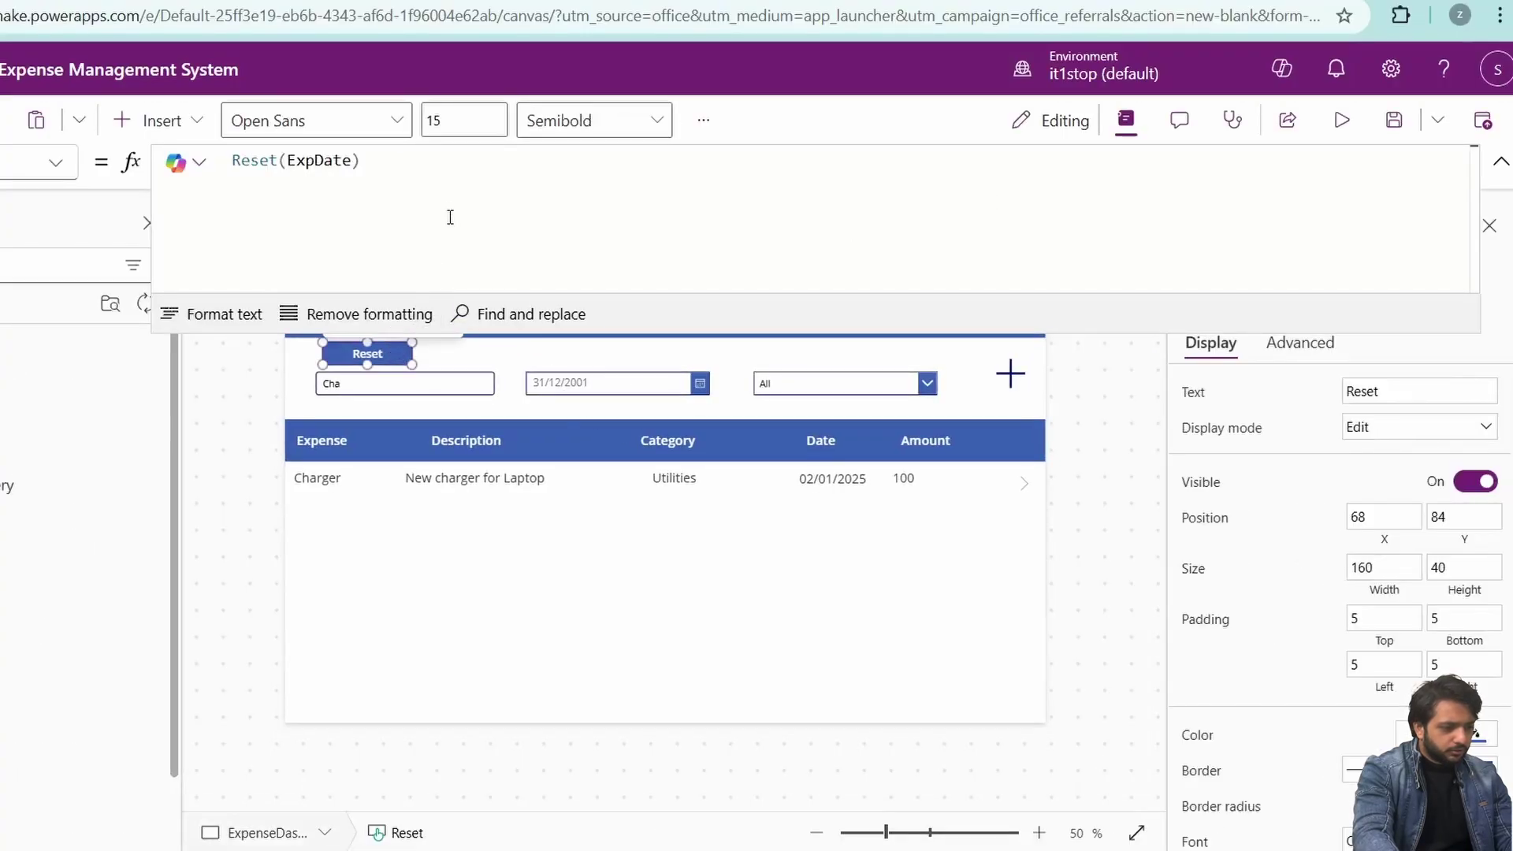
{"action": "left_click", "coordinate": [452, 196]}
{"action": "type", "text": ";"}
{"action": "key", "text": "shift+Return"}
{"action": "type", "text": "Reset(Searchbox"}
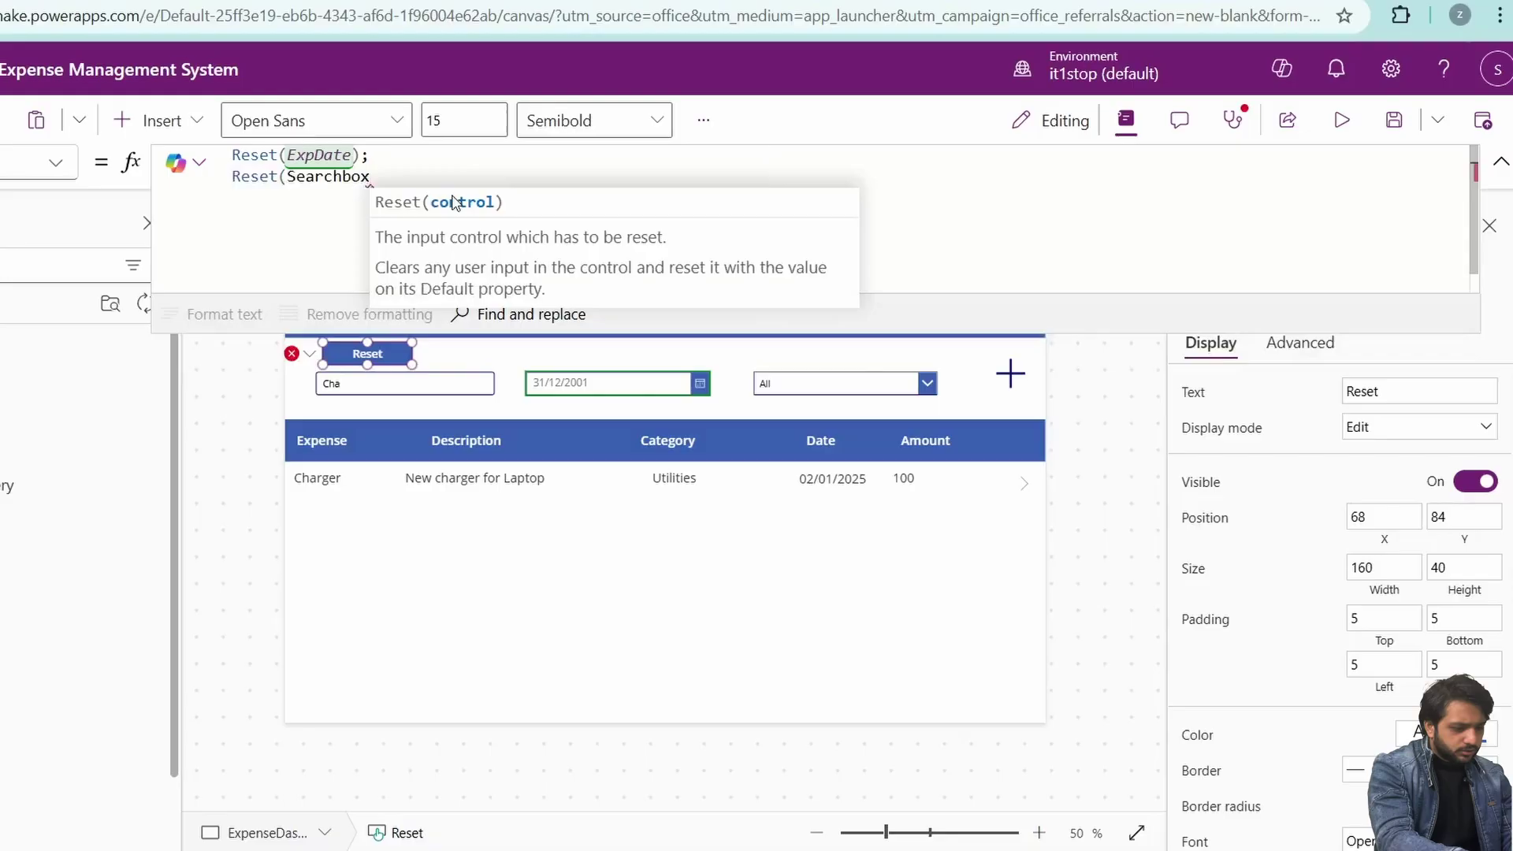
Step: Preview the app, clear the search text with the Reset button, and end the preview
{"action": "key", "text": "F5"}
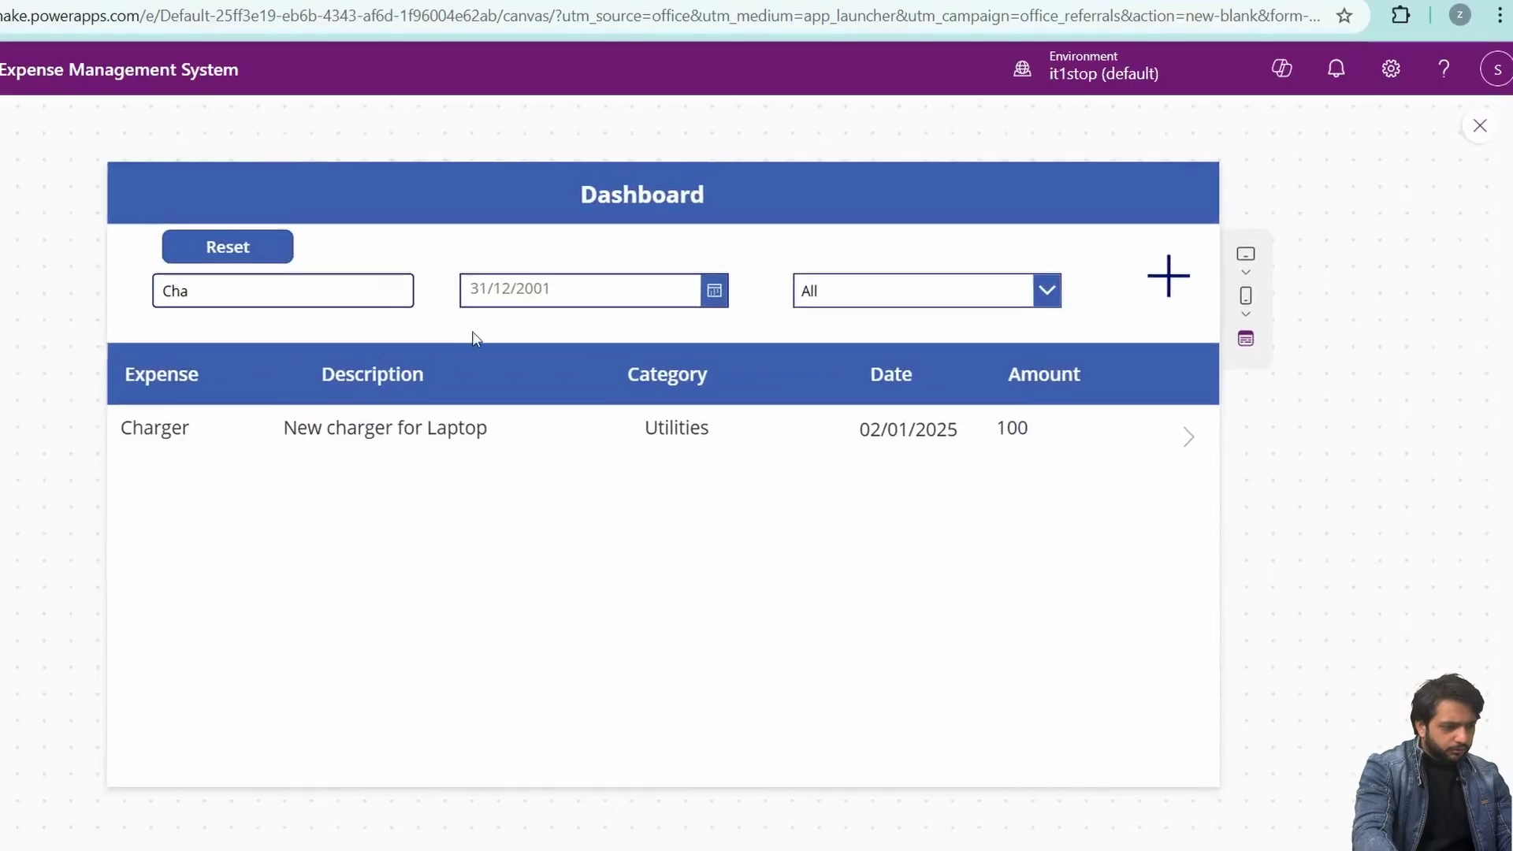
{"action": "left_click", "coordinate": [281, 253]}
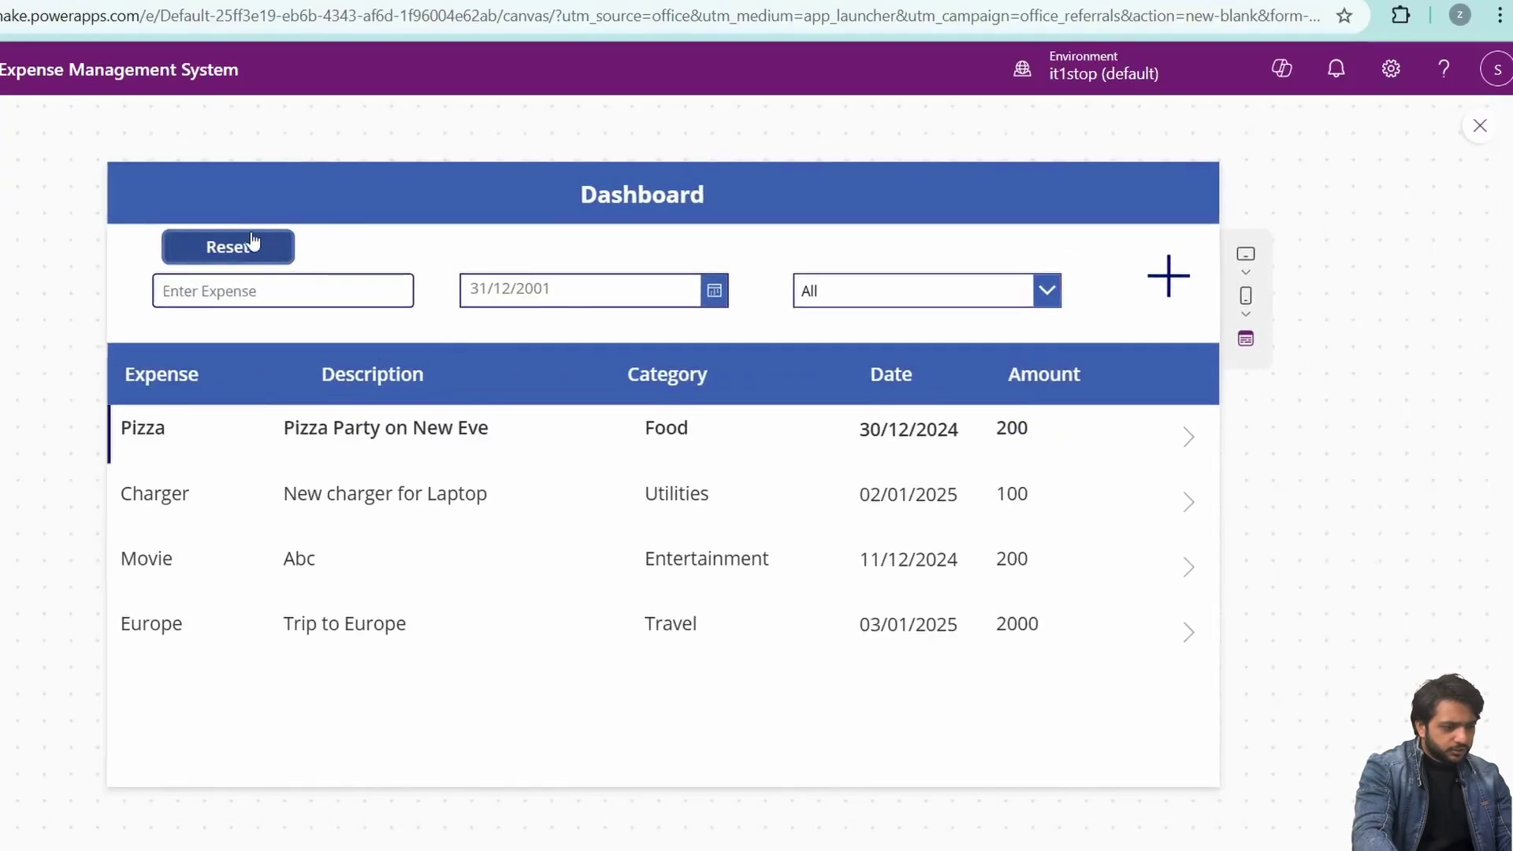
{"action": "left_click", "coordinate": [1479, 126]}
Step: Remove the Description header label and the matching description field from the gallery
{"action": "left_click", "coordinate": [744, 598]}
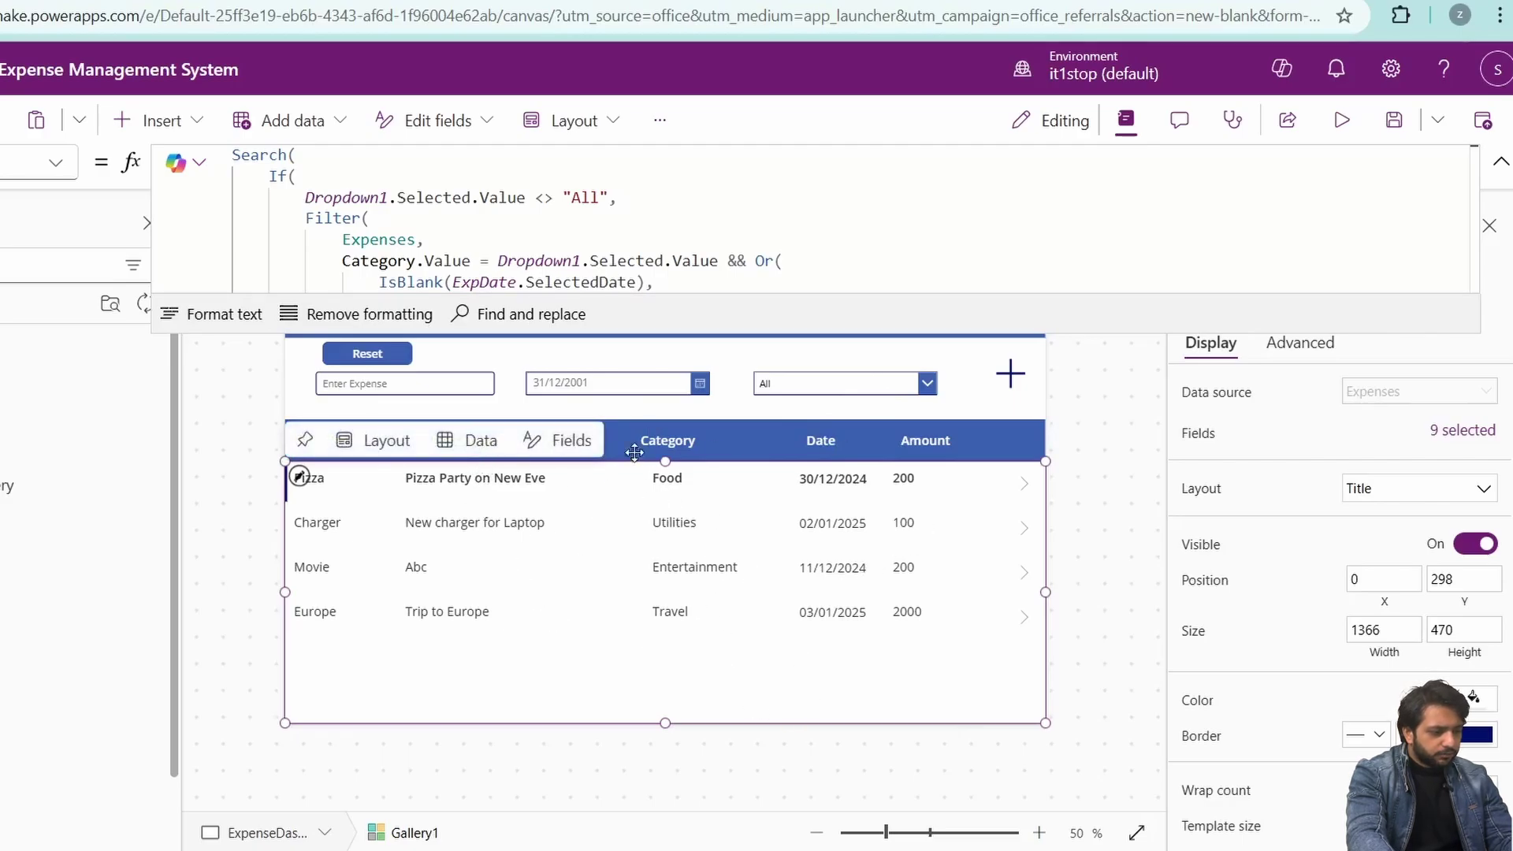
{"action": "right_click", "coordinate": [479, 444]}
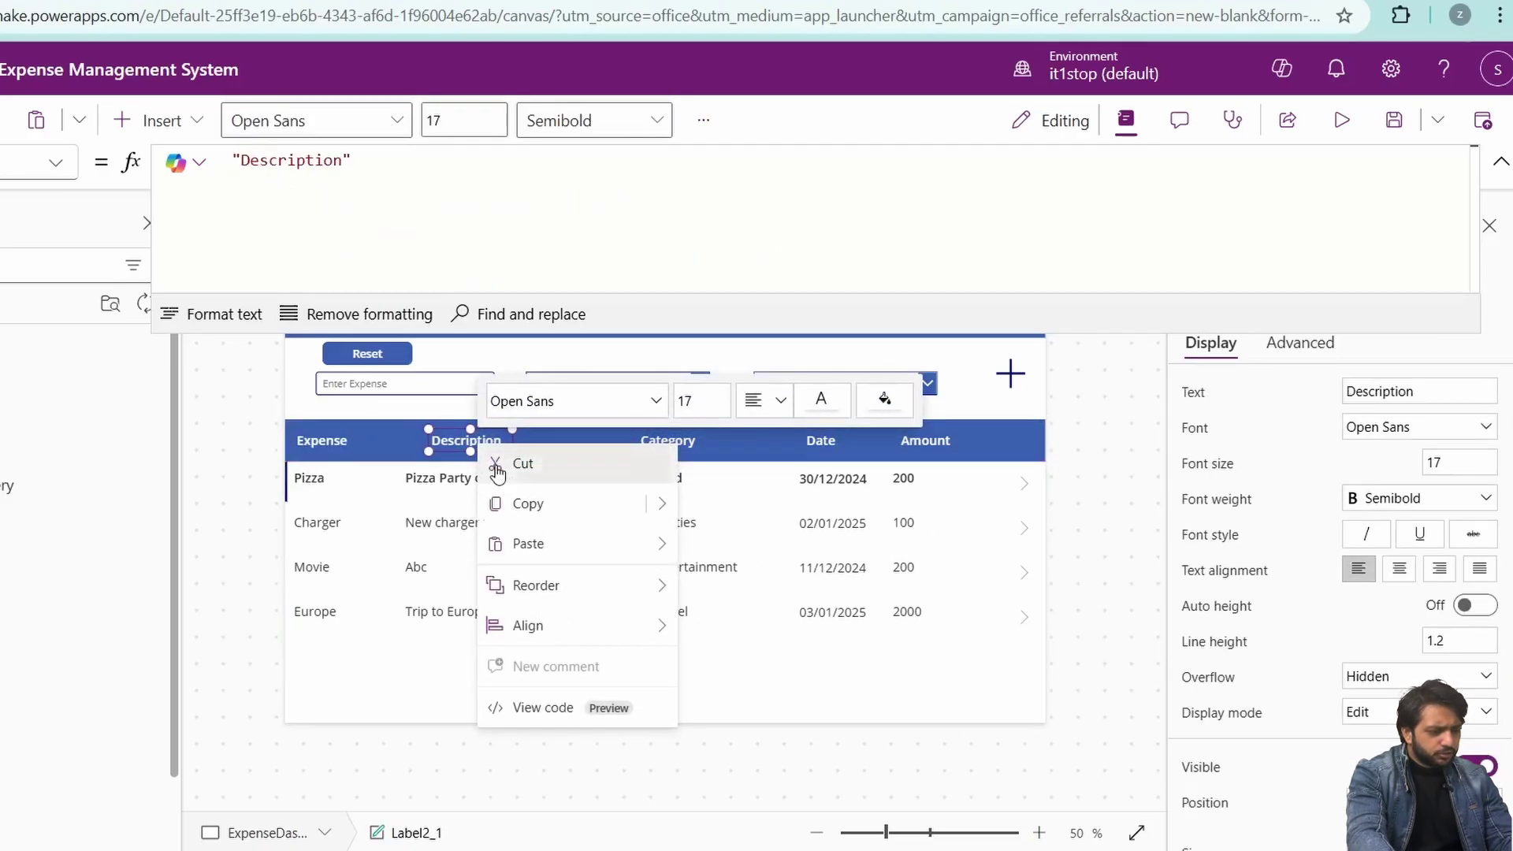
{"action": "left_click", "coordinate": [496, 465]}
{"action": "left_click", "coordinate": [457, 480]}
{"action": "right_click", "coordinate": [457, 482]}
{"action": "left_click", "coordinate": [512, 507]}
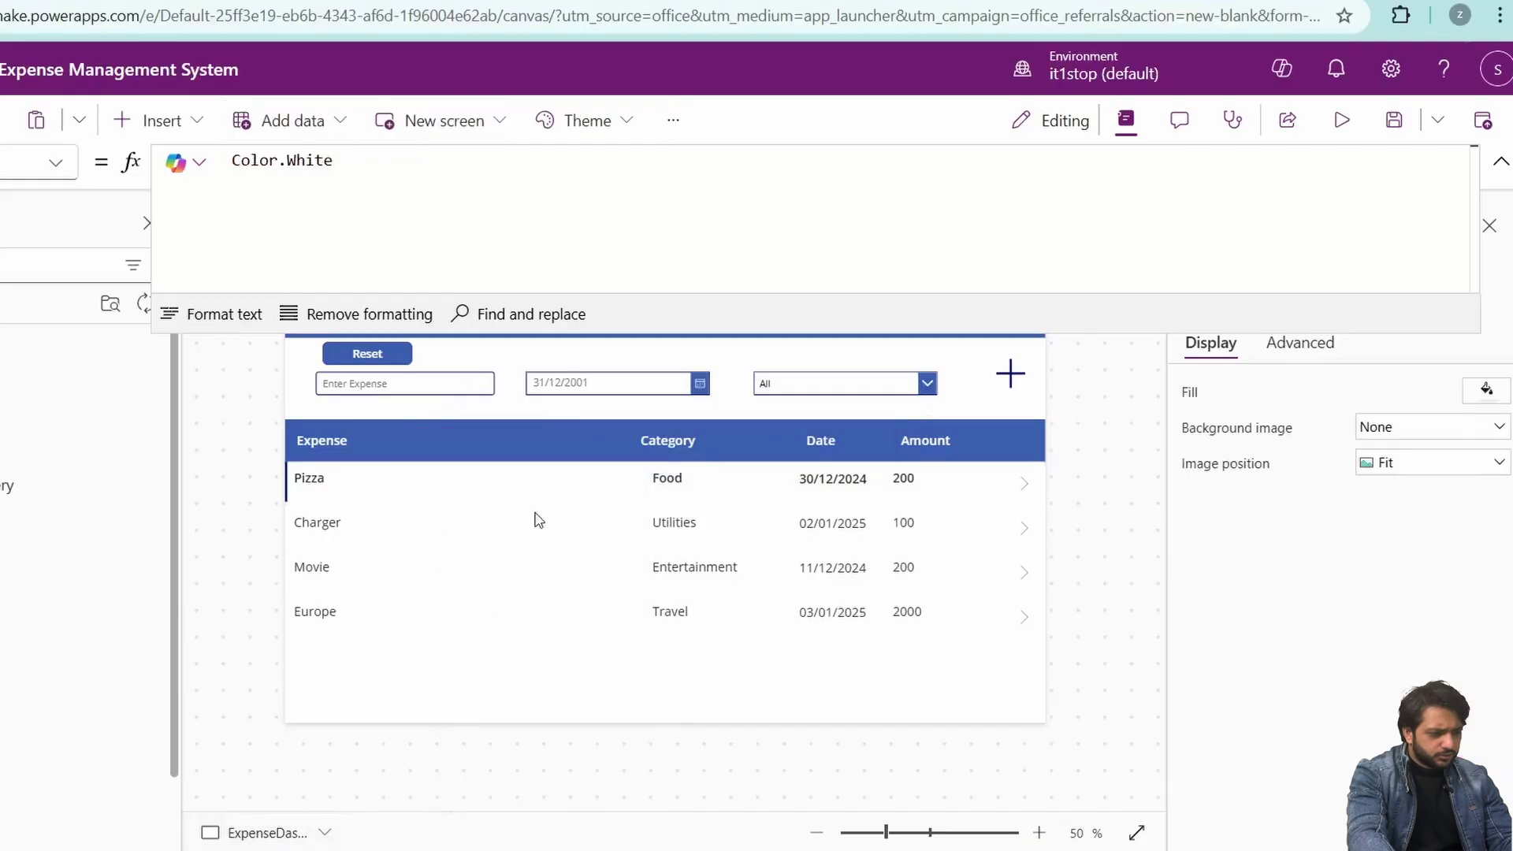
Step: Remove the Category header label and the matching category field from the gallery
{"action": "left_click", "coordinate": [460, 439]}
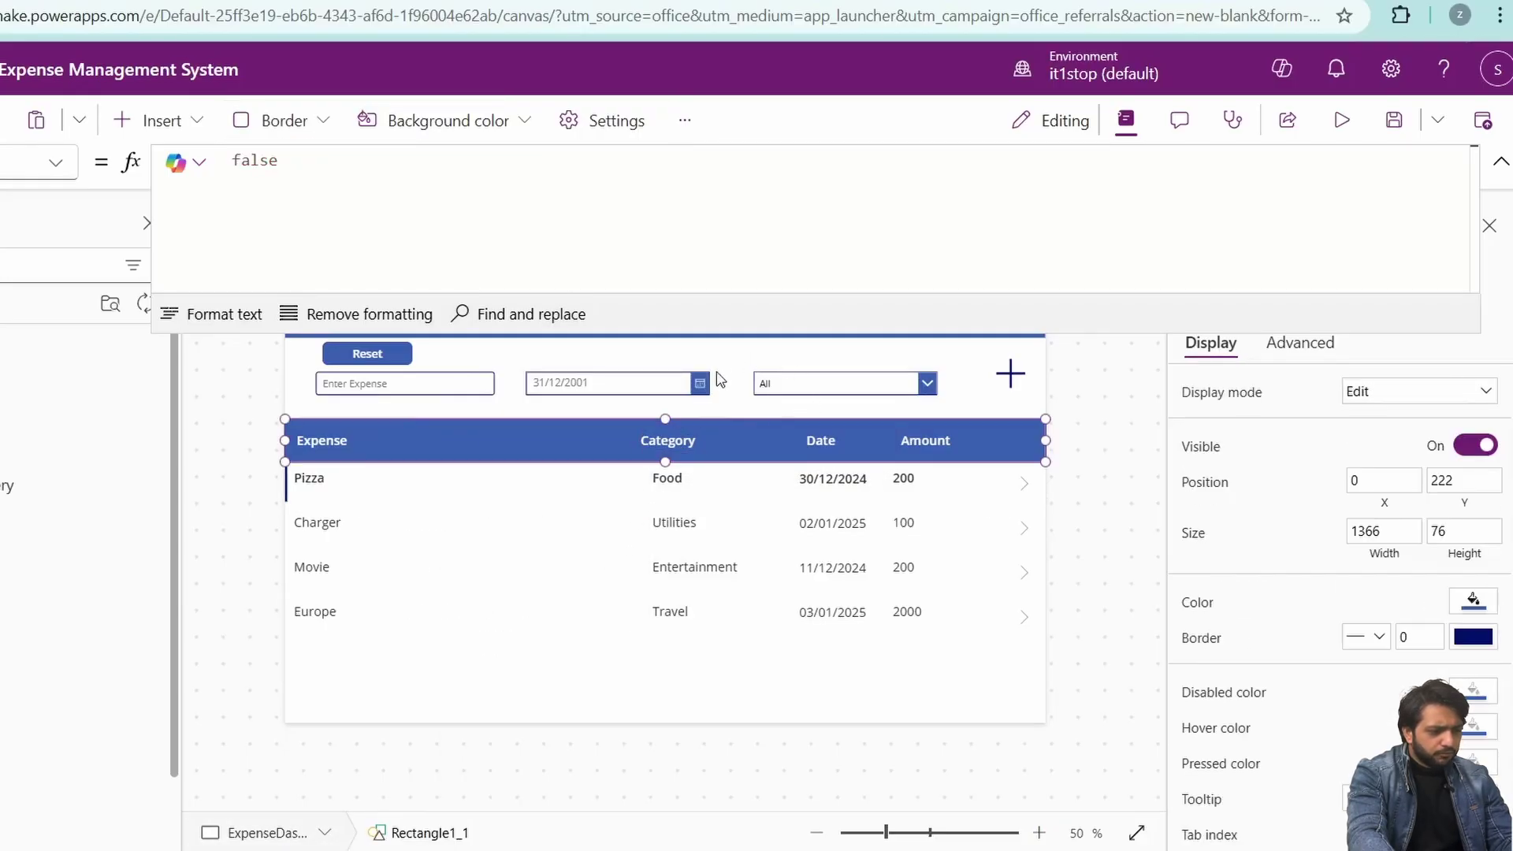
{"action": "left_click", "coordinate": [674, 441]}
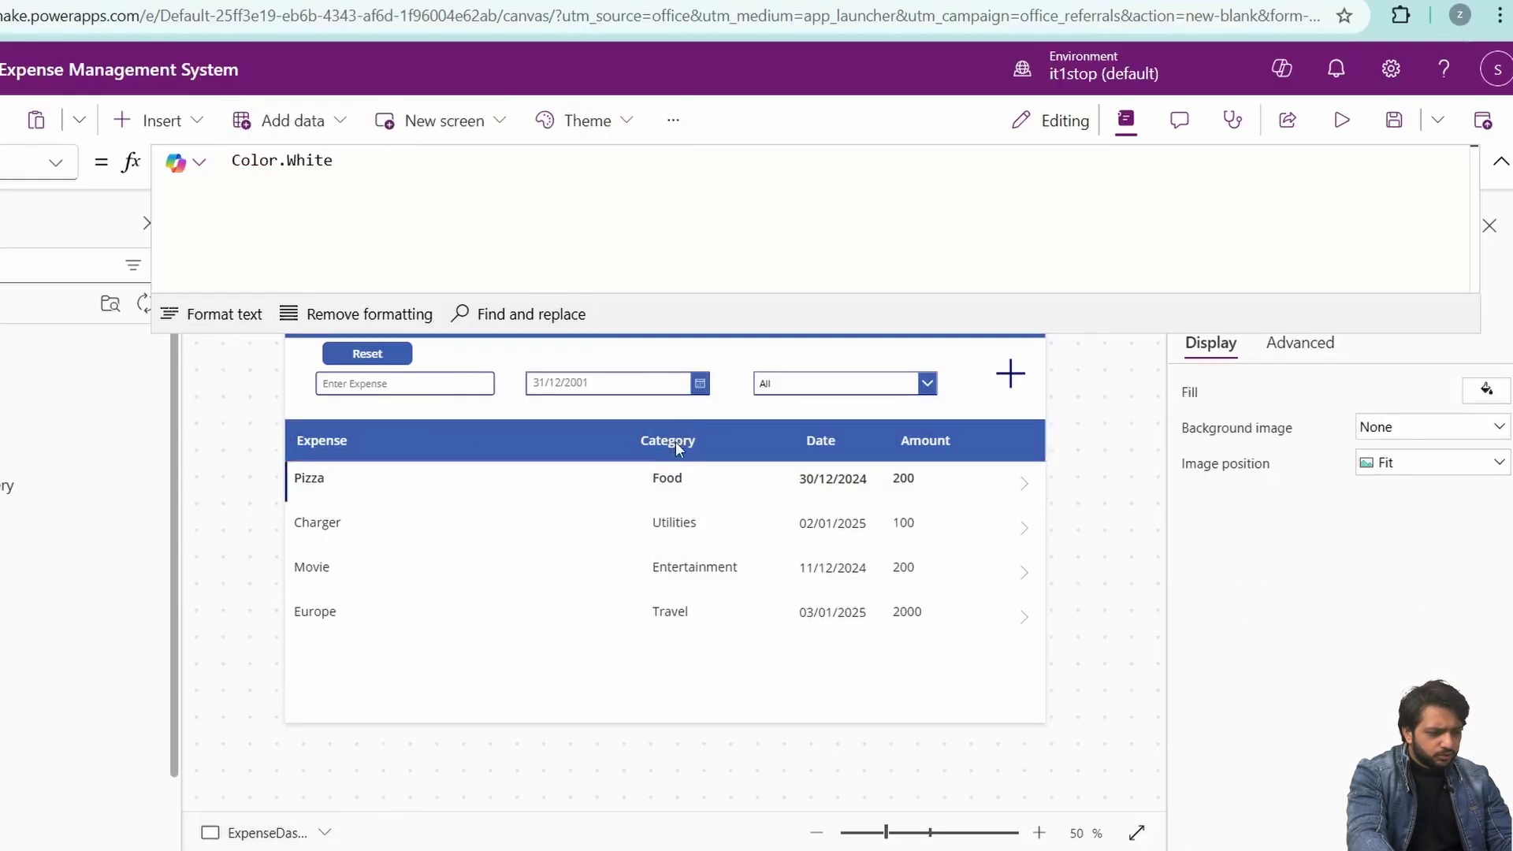
{"action": "right_click", "coordinate": [674, 441]}
{"action": "left_click", "coordinate": [687, 466]}
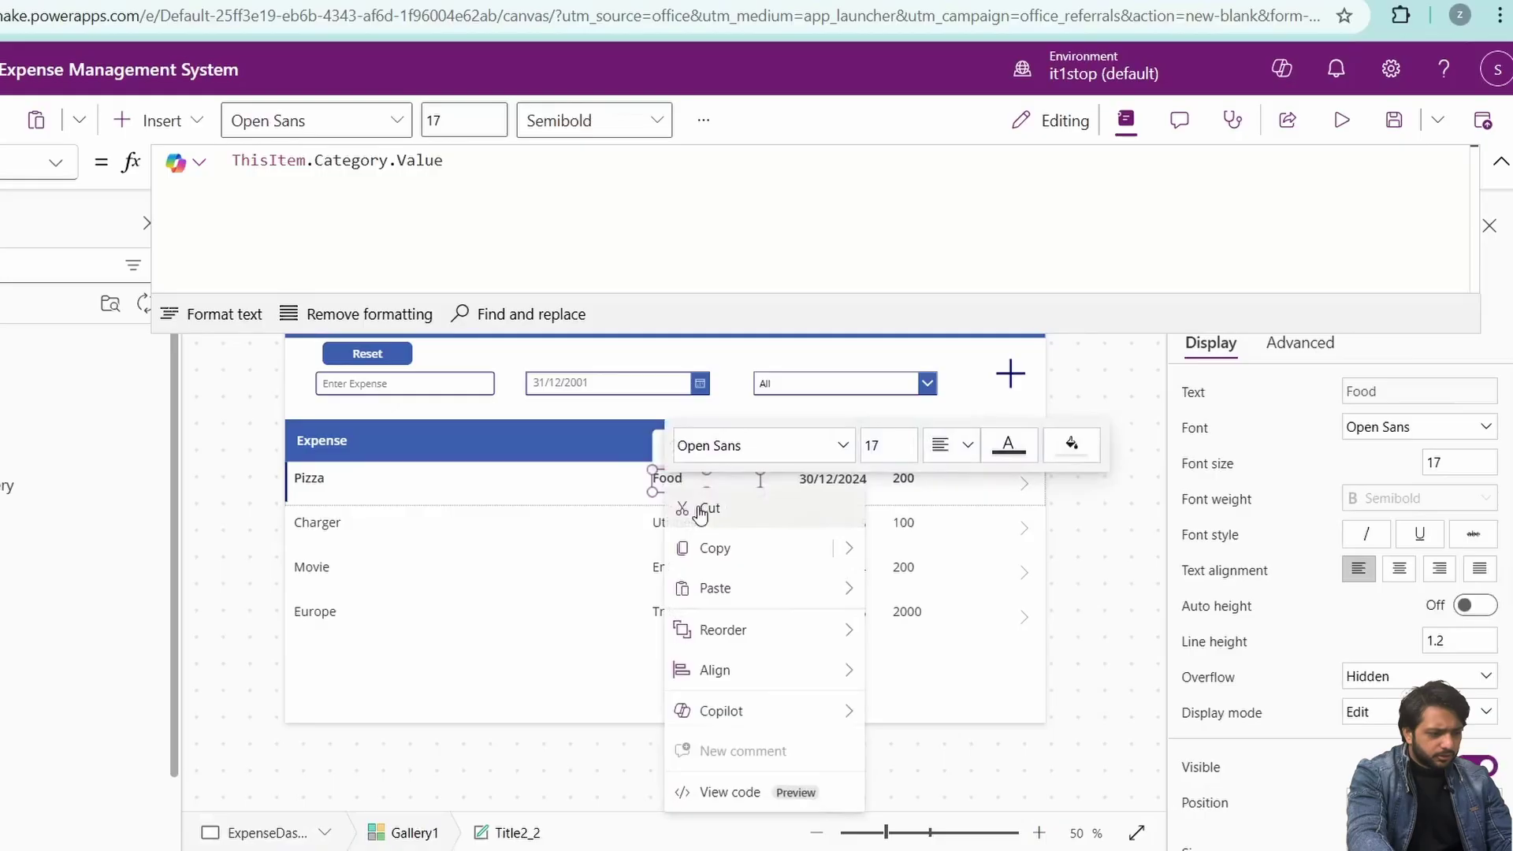
{"action": "left_click", "coordinate": [701, 512]}
Step: Move the Date and Amount headers, their gallery fields and the row arrow close beside the Expense column
{"action": "left_click", "coordinate": [925, 440]}
{"action": "left_click_drag", "start_coordinate": [826, 435], "coordinate": [417, 433]}
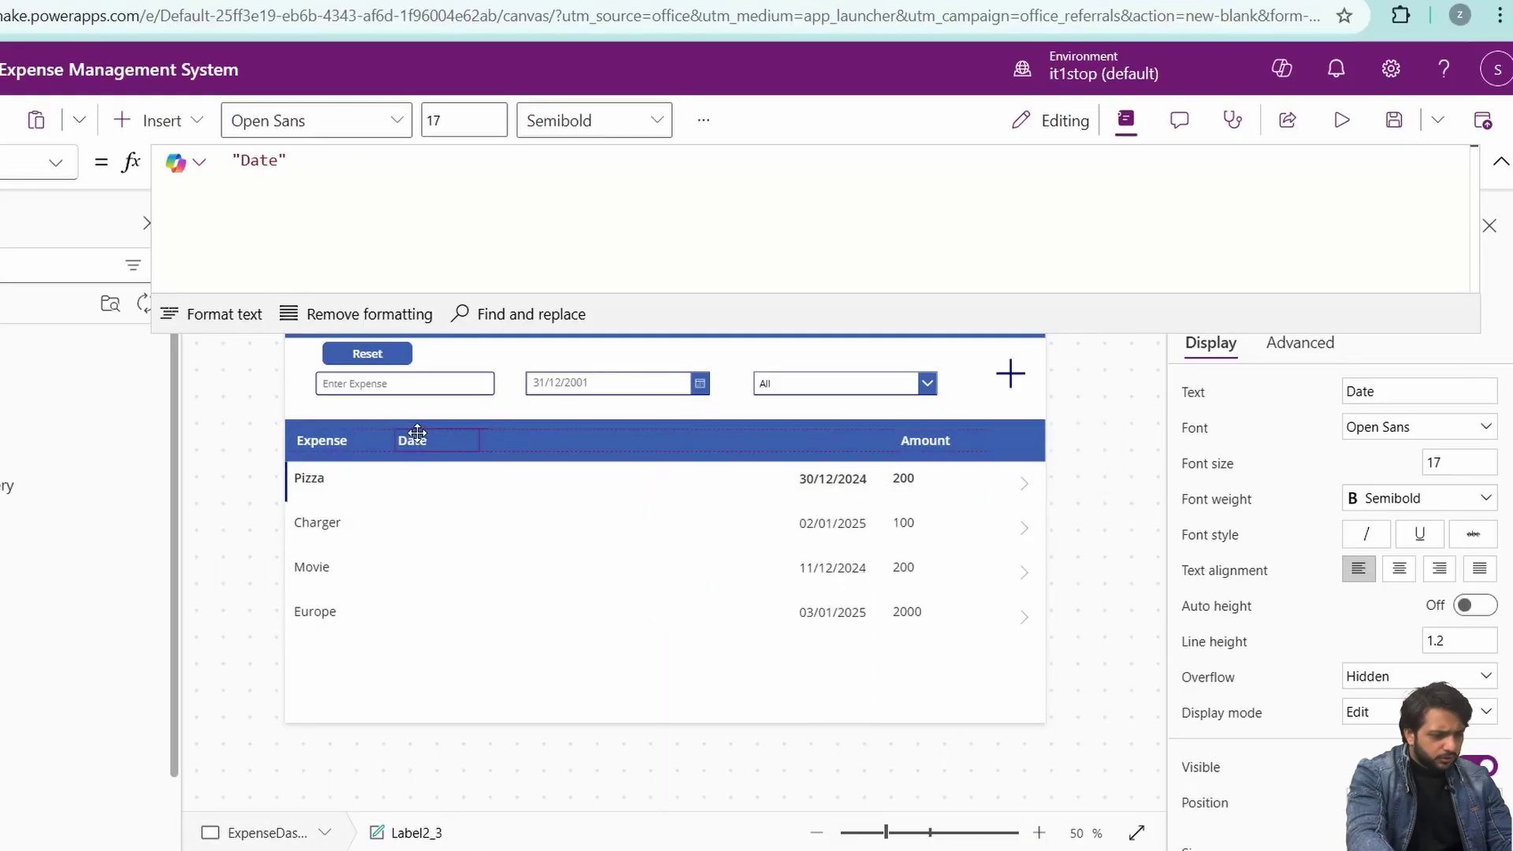
{"action": "left_click_drag", "start_coordinate": [930, 440], "coordinate": [512, 442]}
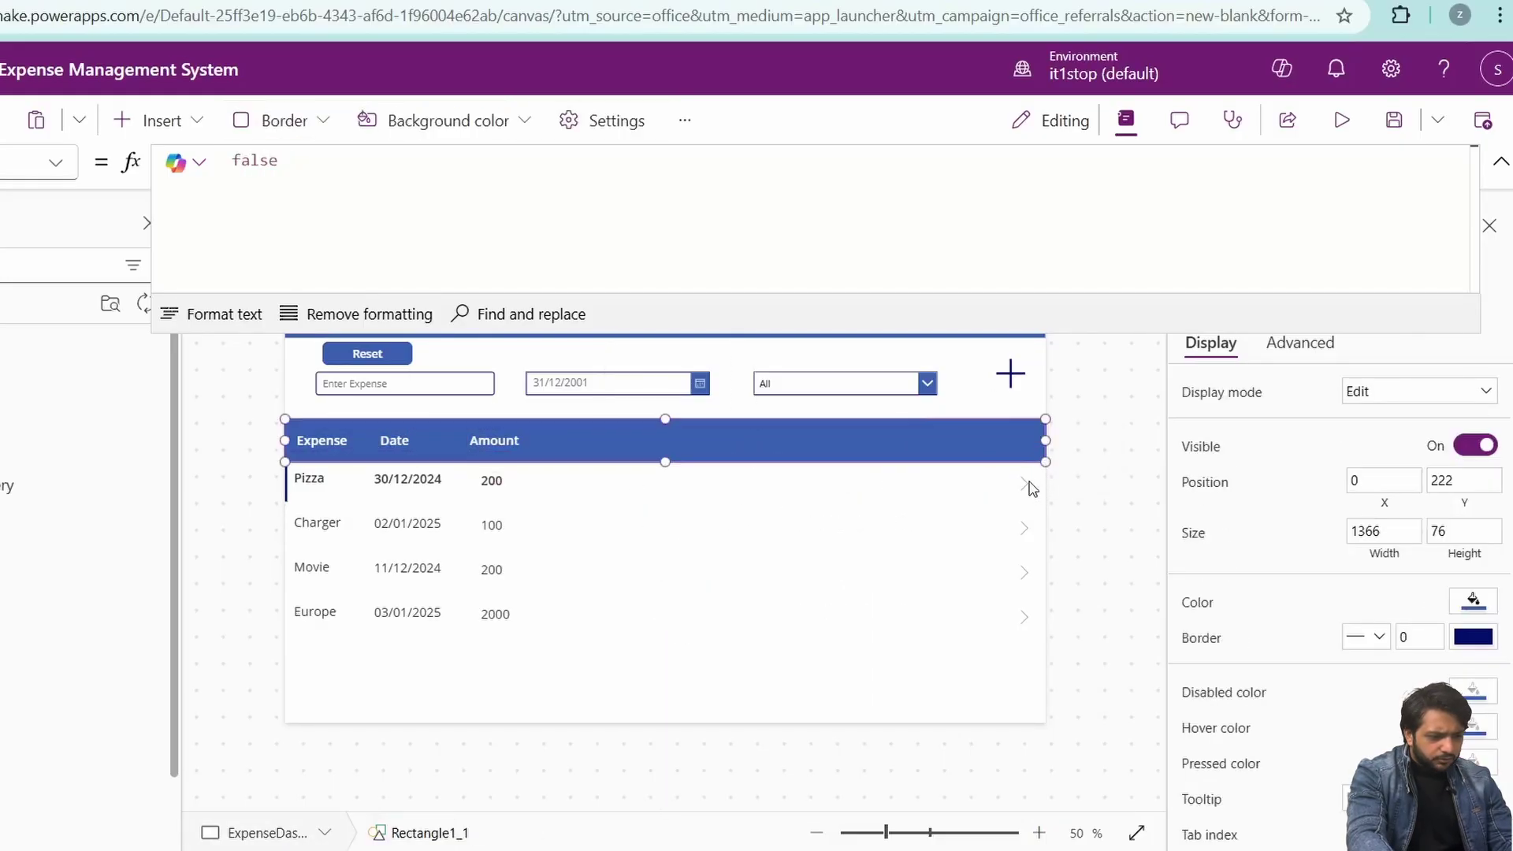
{"action": "left_click_drag", "start_coordinate": [1029, 483], "coordinate": [561, 486]}
Step: Narrow the header bar and the gallery to fit the remaining columns, making the gallery about 510 wide and 462 high
{"action": "left_click", "coordinate": [867, 443]}
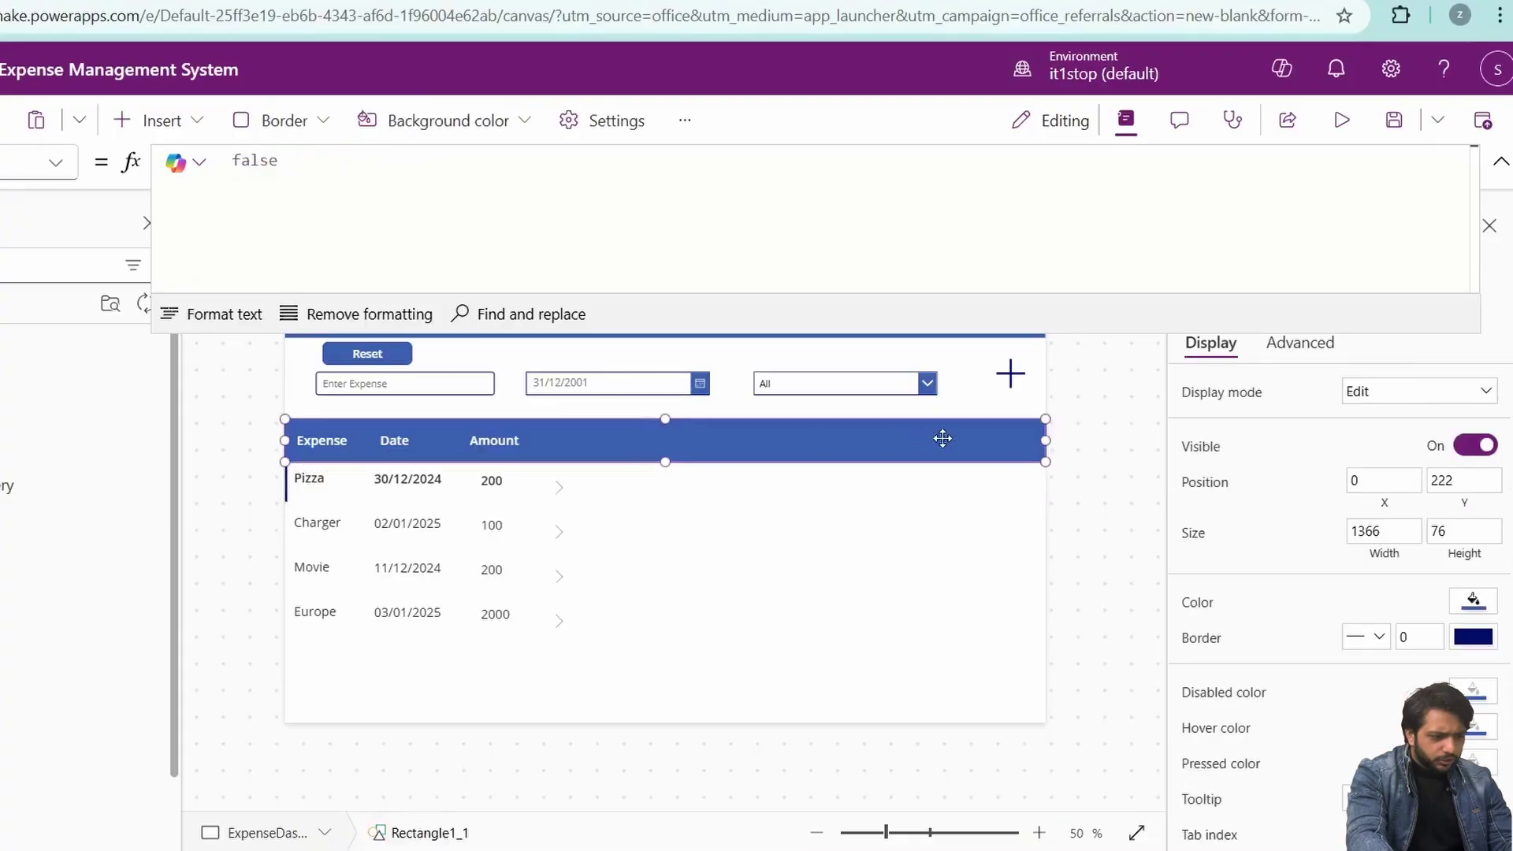
{"action": "left_click_drag", "start_coordinate": [1041, 425], "coordinate": [570, 423]}
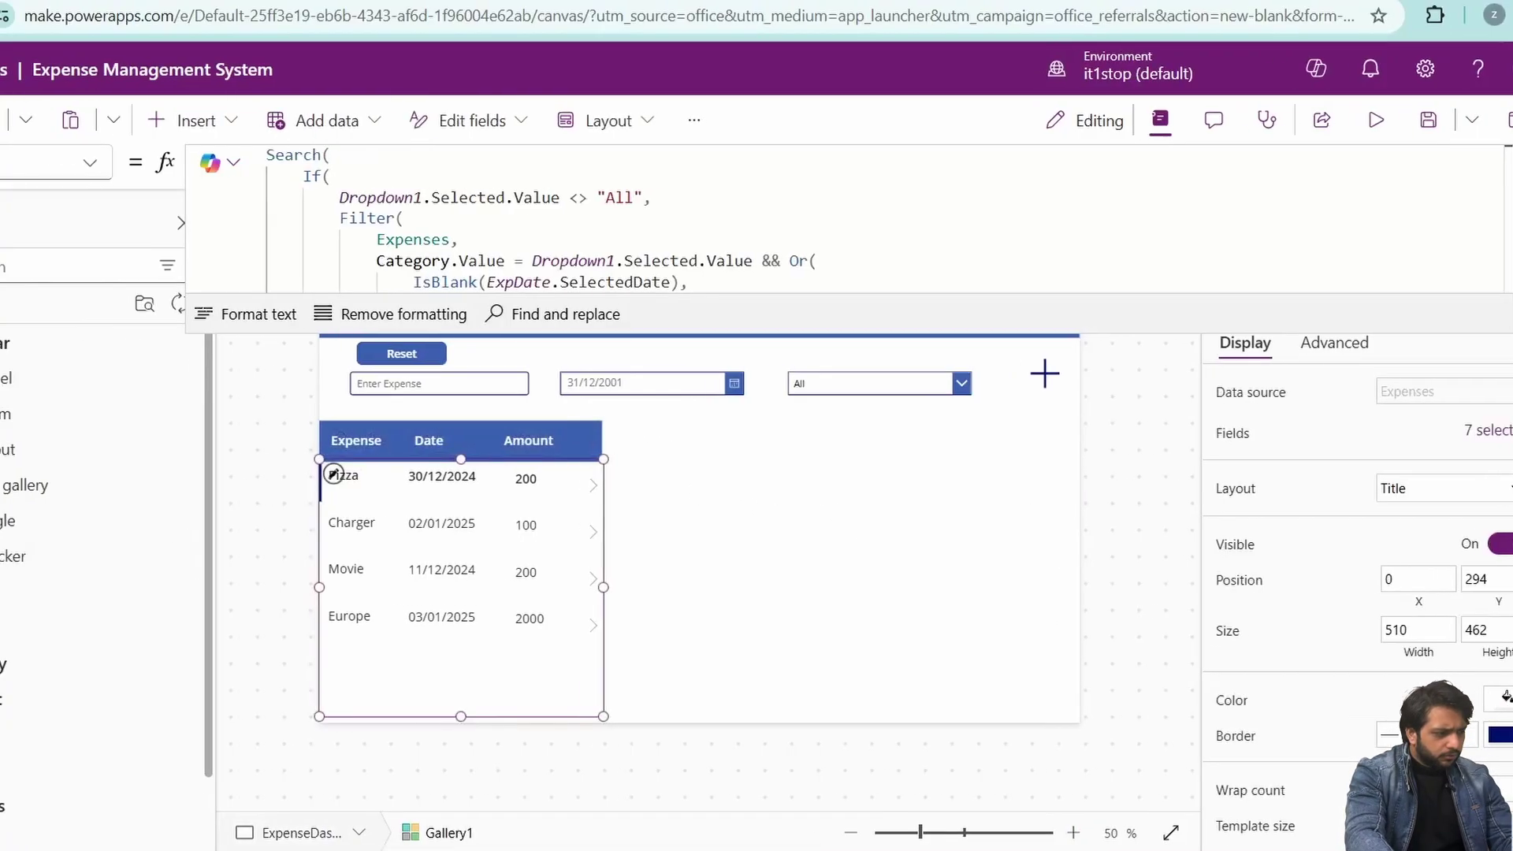
Step: Insert a pie chart in the empty area beside the gallery and widen it toward the gallery to about X 538
{"action": "left_click", "coordinate": [247, 268]}
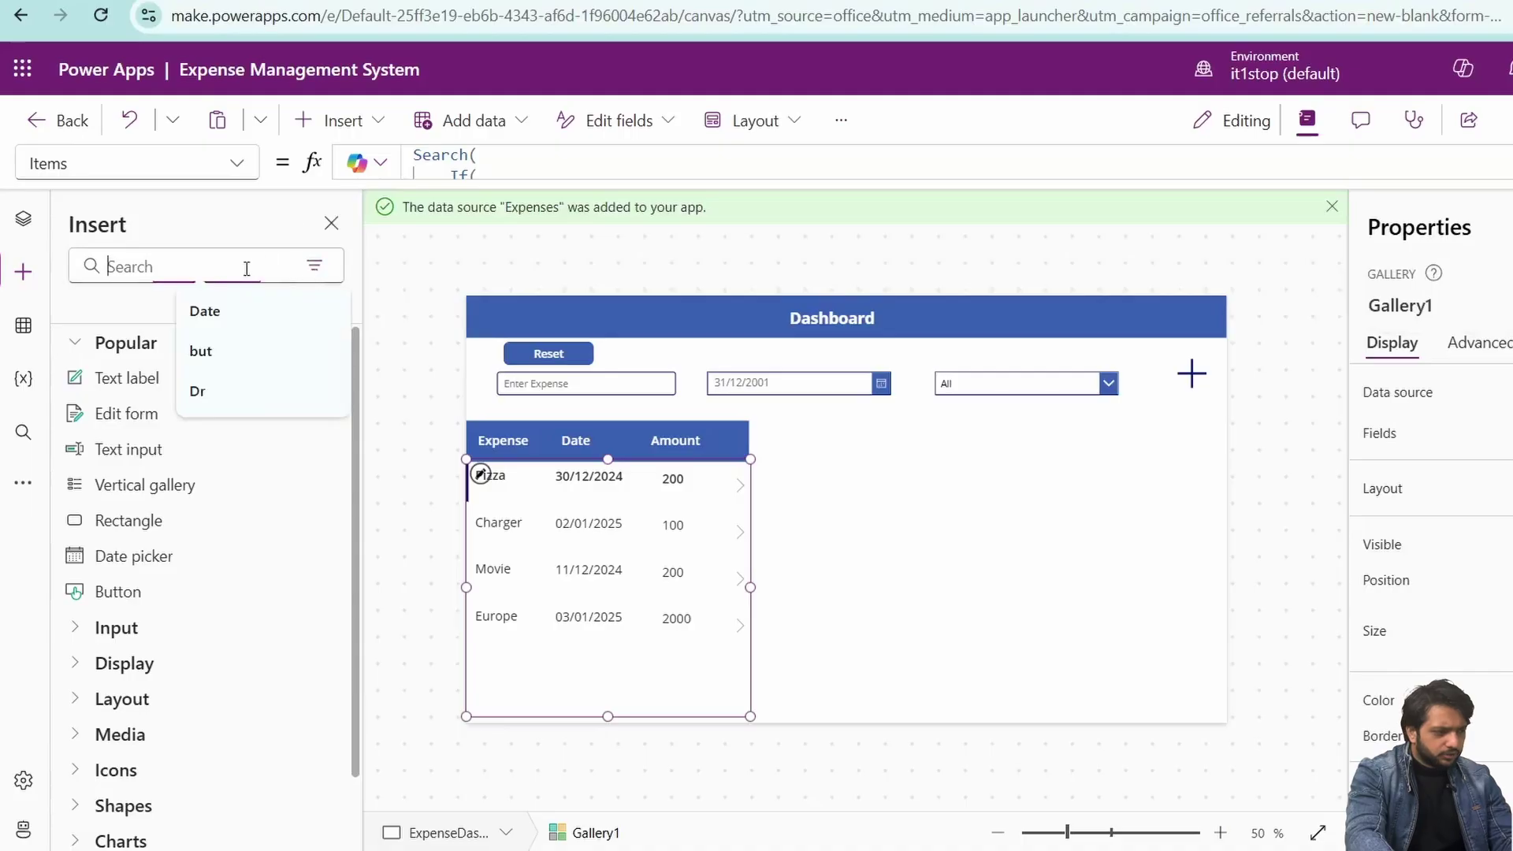
{"action": "type", "text": "pie"}
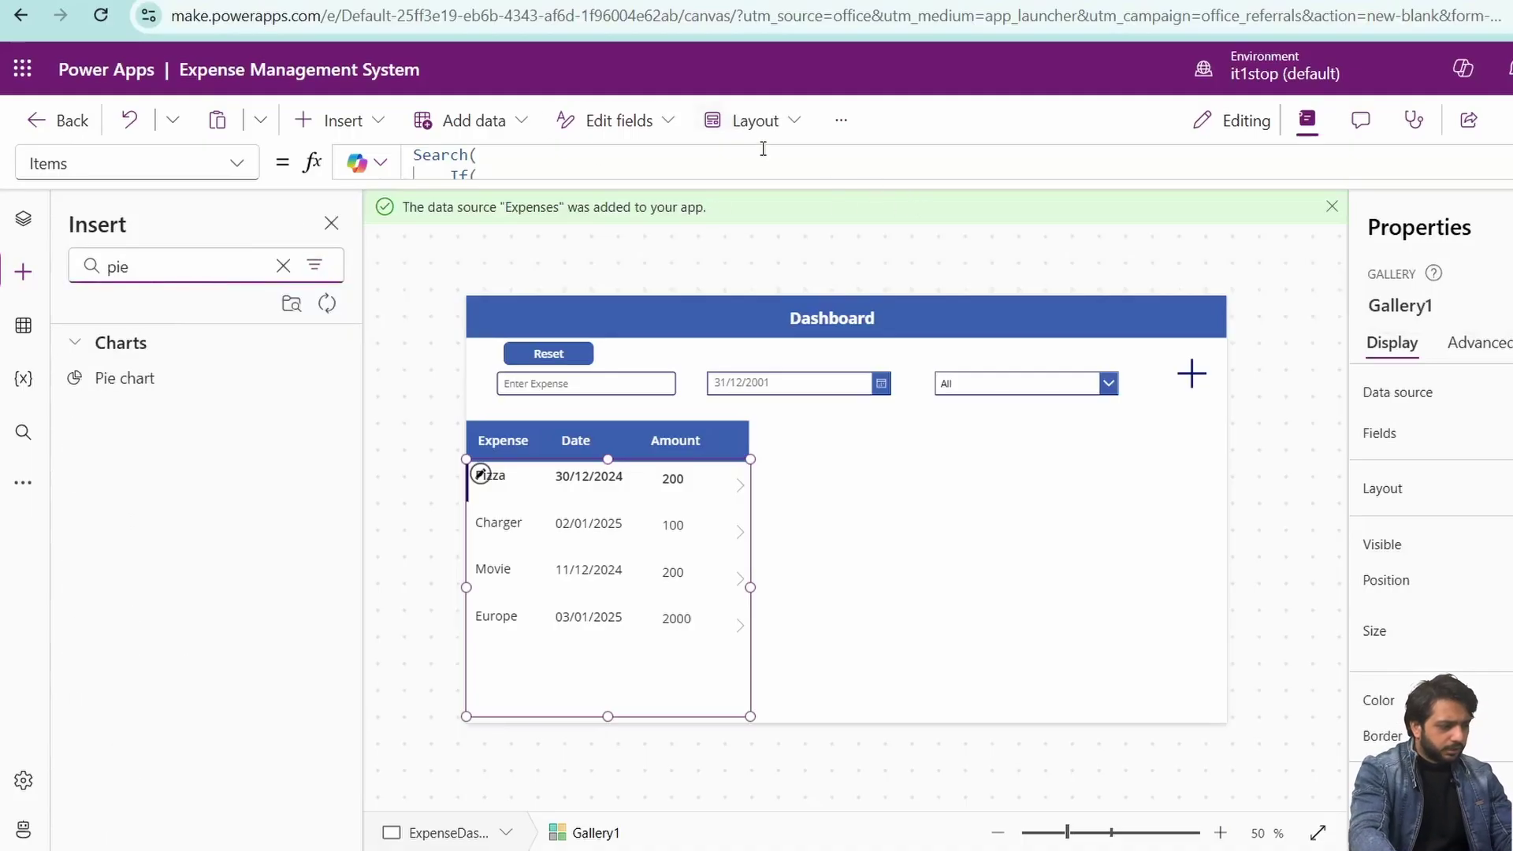
{"action": "left_click_drag", "start_coordinate": [178, 368], "coordinate": [904, 550]}
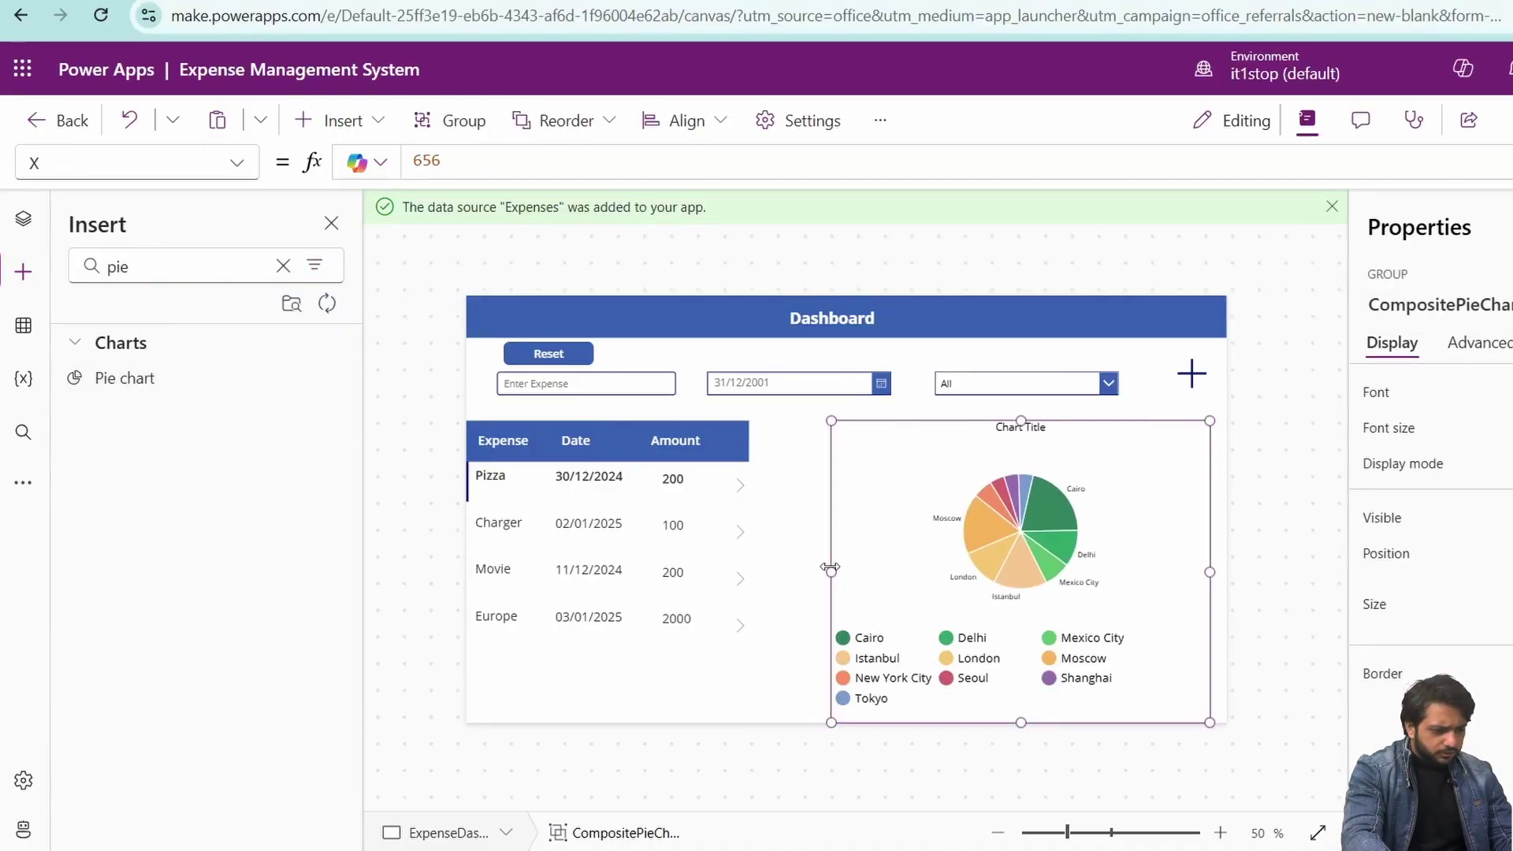
{"action": "left_click_drag", "start_coordinate": [830, 571], "coordinate": [764, 570]}
Step: Change the chart's title text to Pie Chart
{"action": "left_click", "coordinate": [996, 450]}
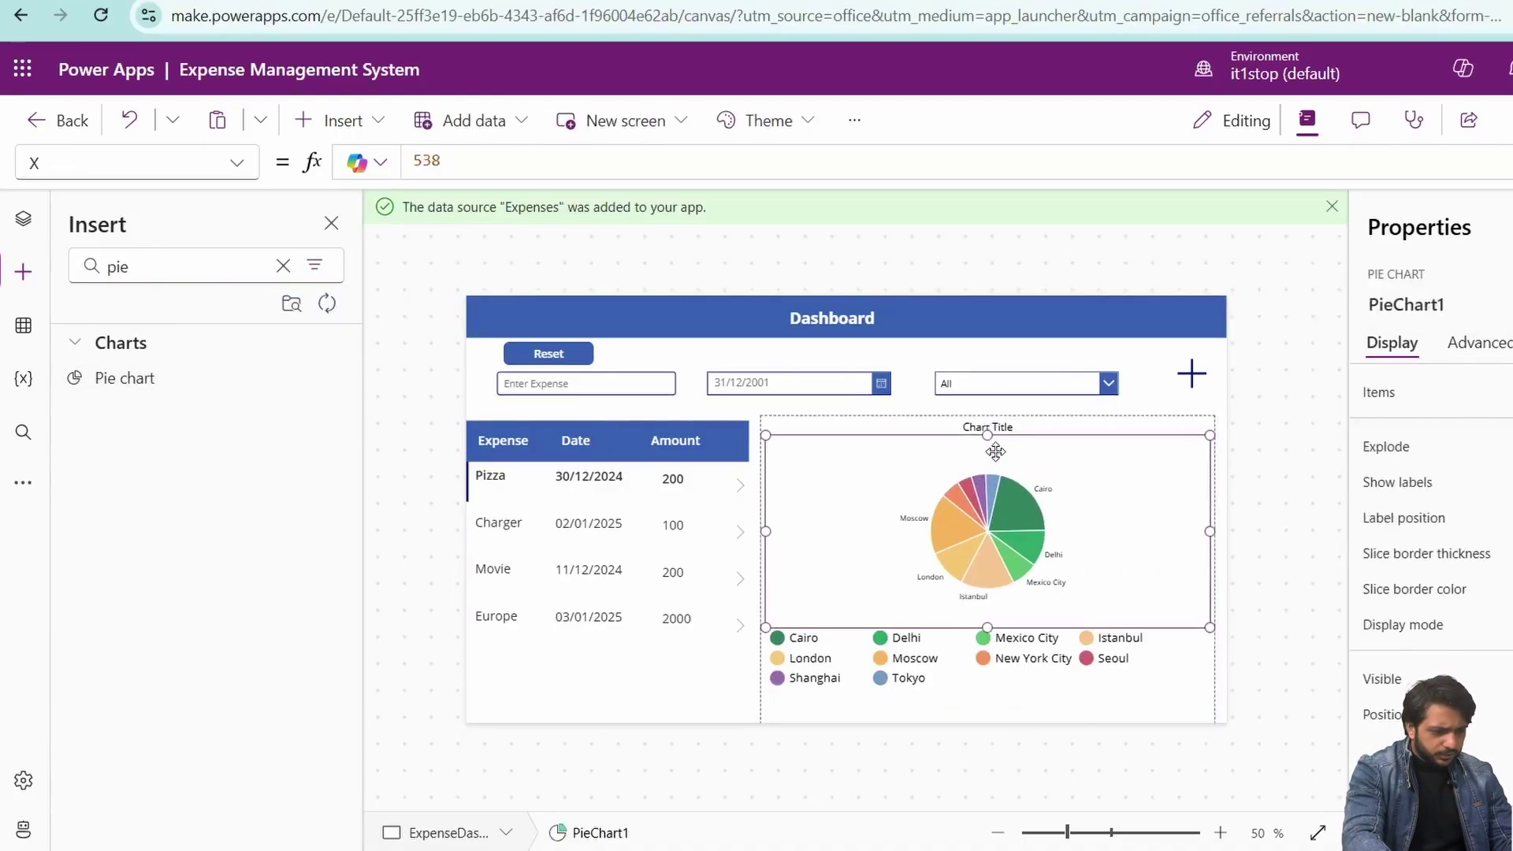
{"action": "left_click", "coordinate": [995, 428]}
{"action": "left_click", "coordinate": [1376, 396]}
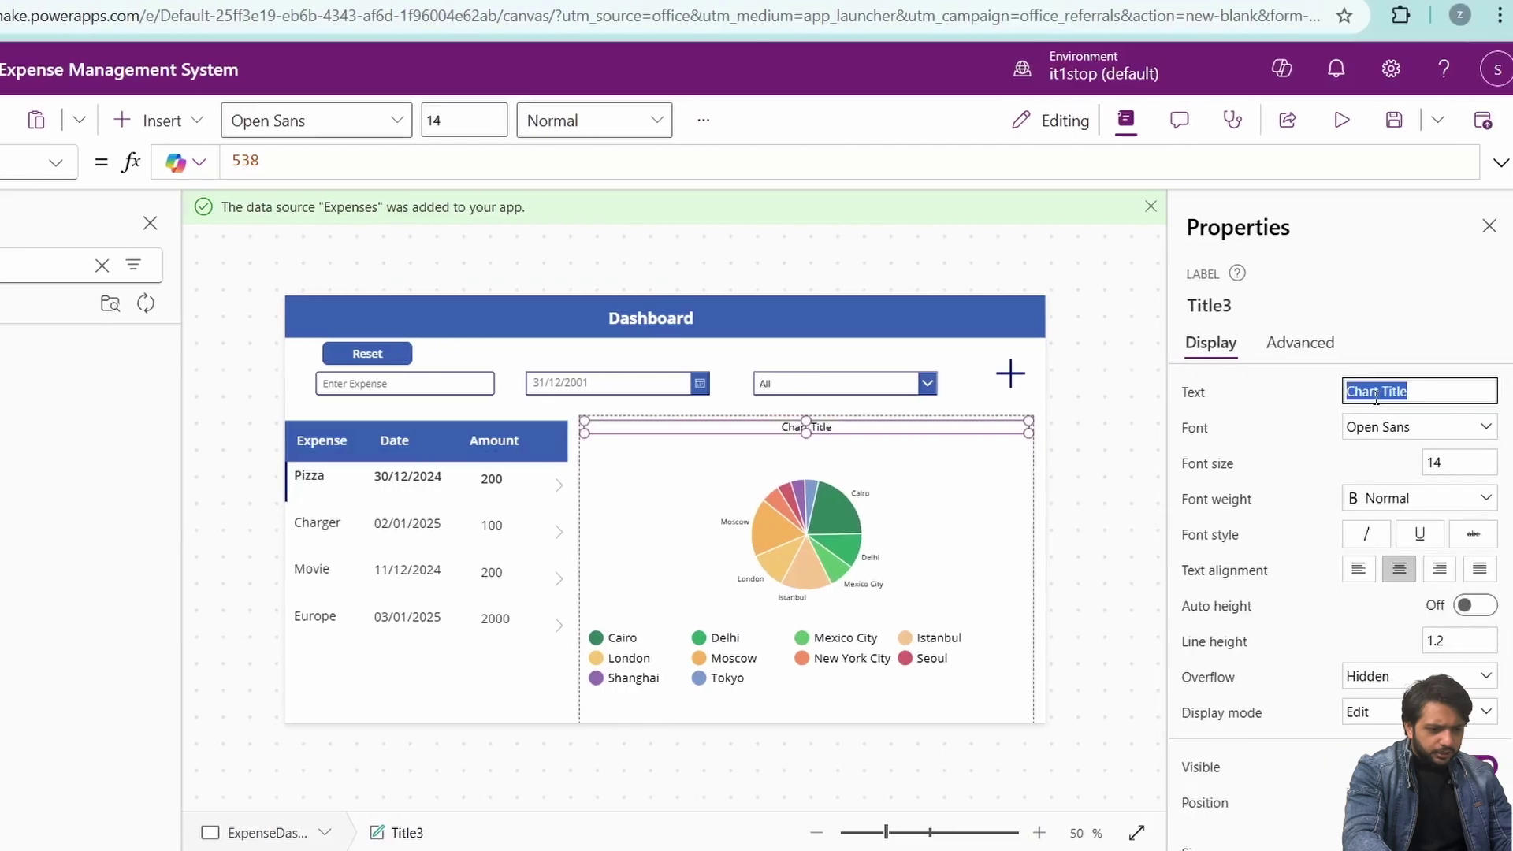
{"action": "type", "text": "Pie Chart"}
Step: Set the pie chart's Items formula to AddColumns(Expenses,CategoryName,Category.Value)
{"action": "left_click", "coordinate": [888, 496]}
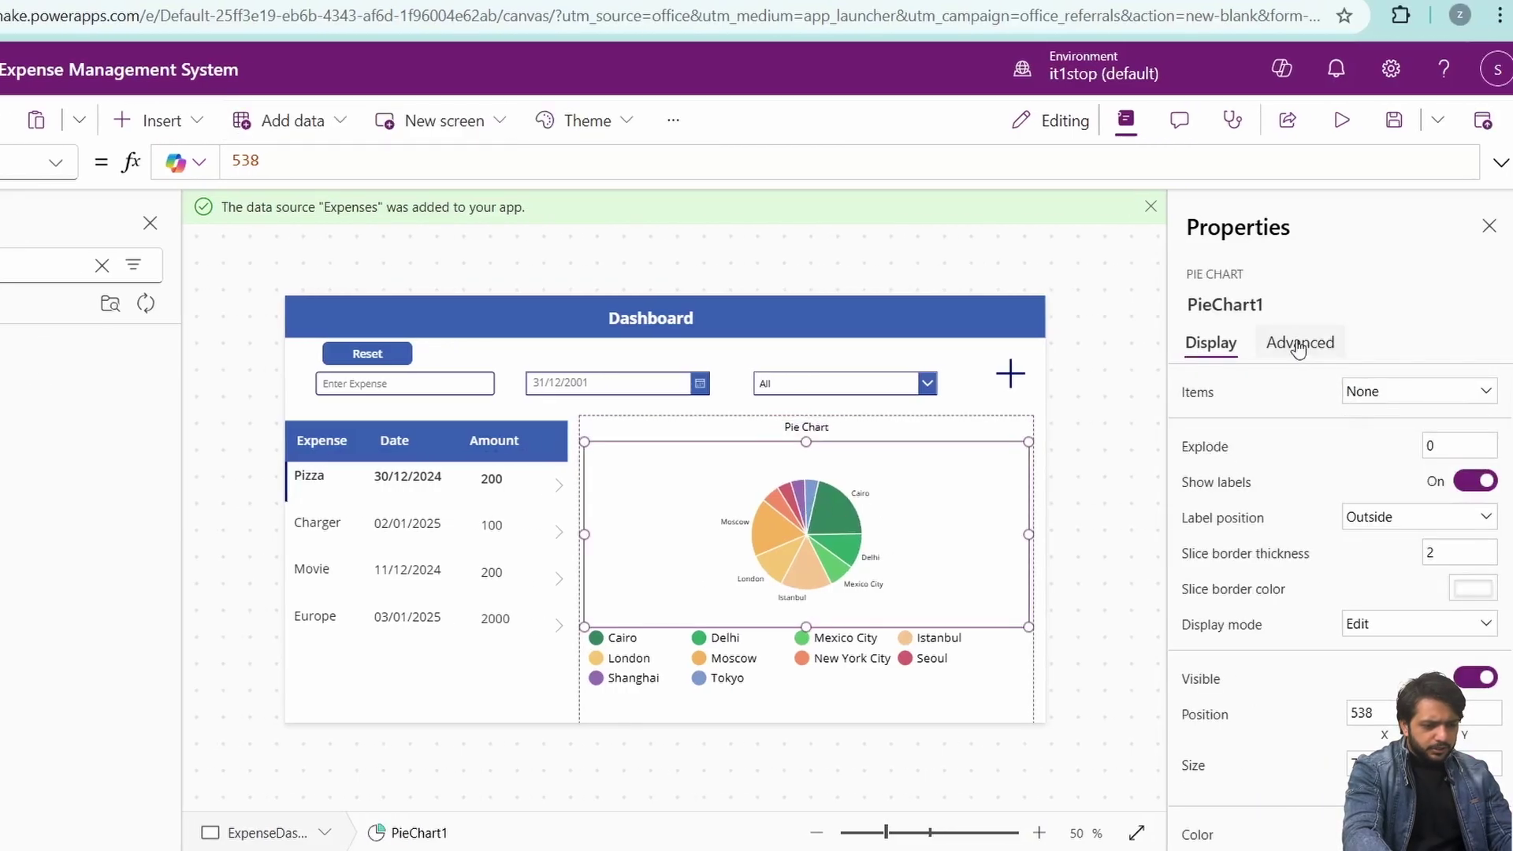
{"action": "left_click", "coordinate": [1208, 402]}
{"action": "double_click", "coordinate": [561, 162]}
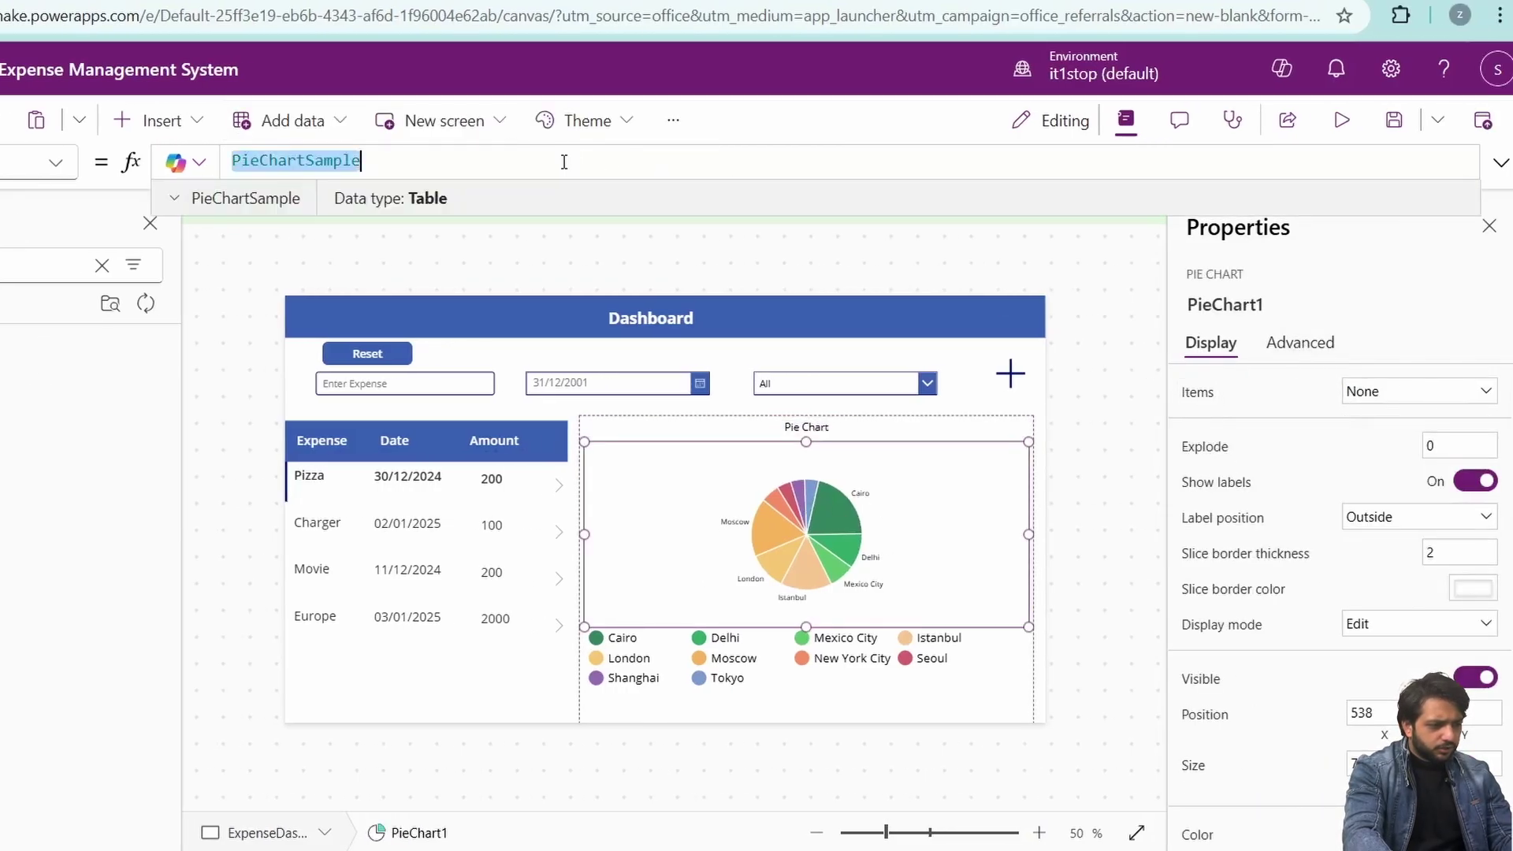
{"action": "type", "text": "AddColumns"}
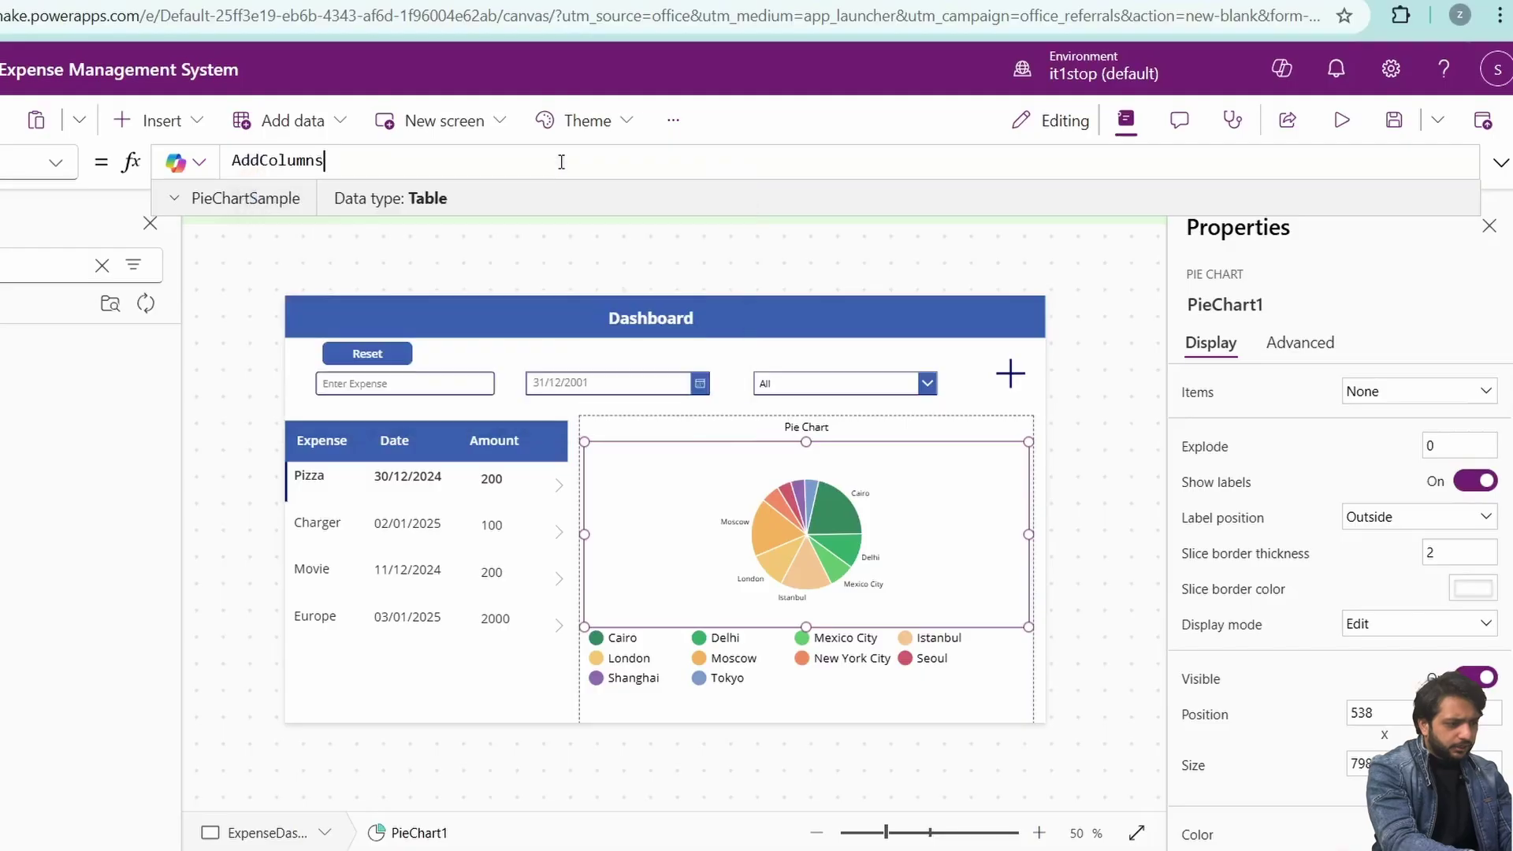
{"action": "type", "text": "(Expenses"}
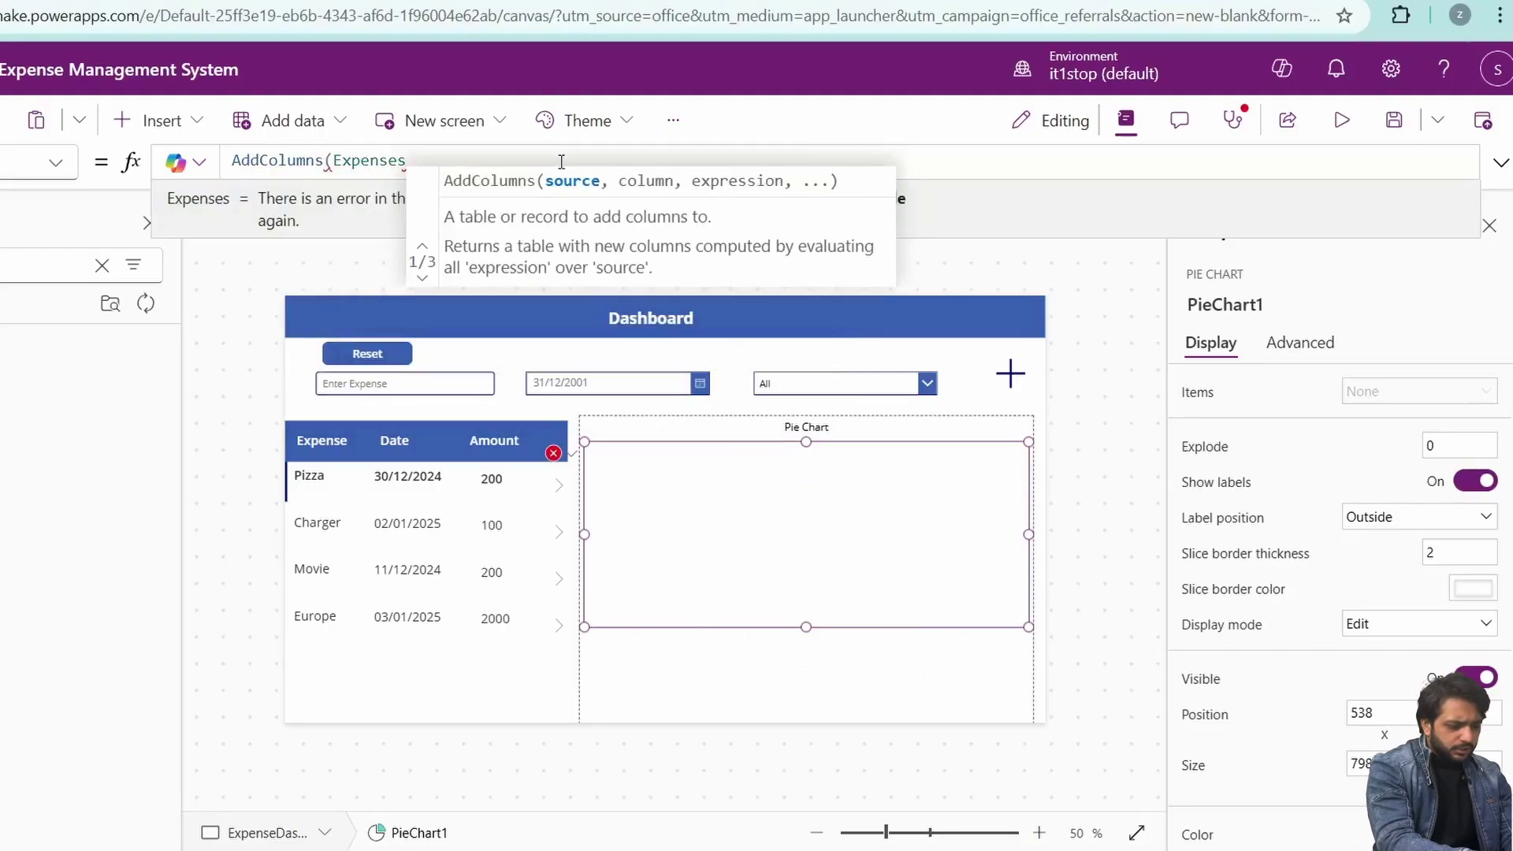
{"action": "type", "text": ",CategoryName"}
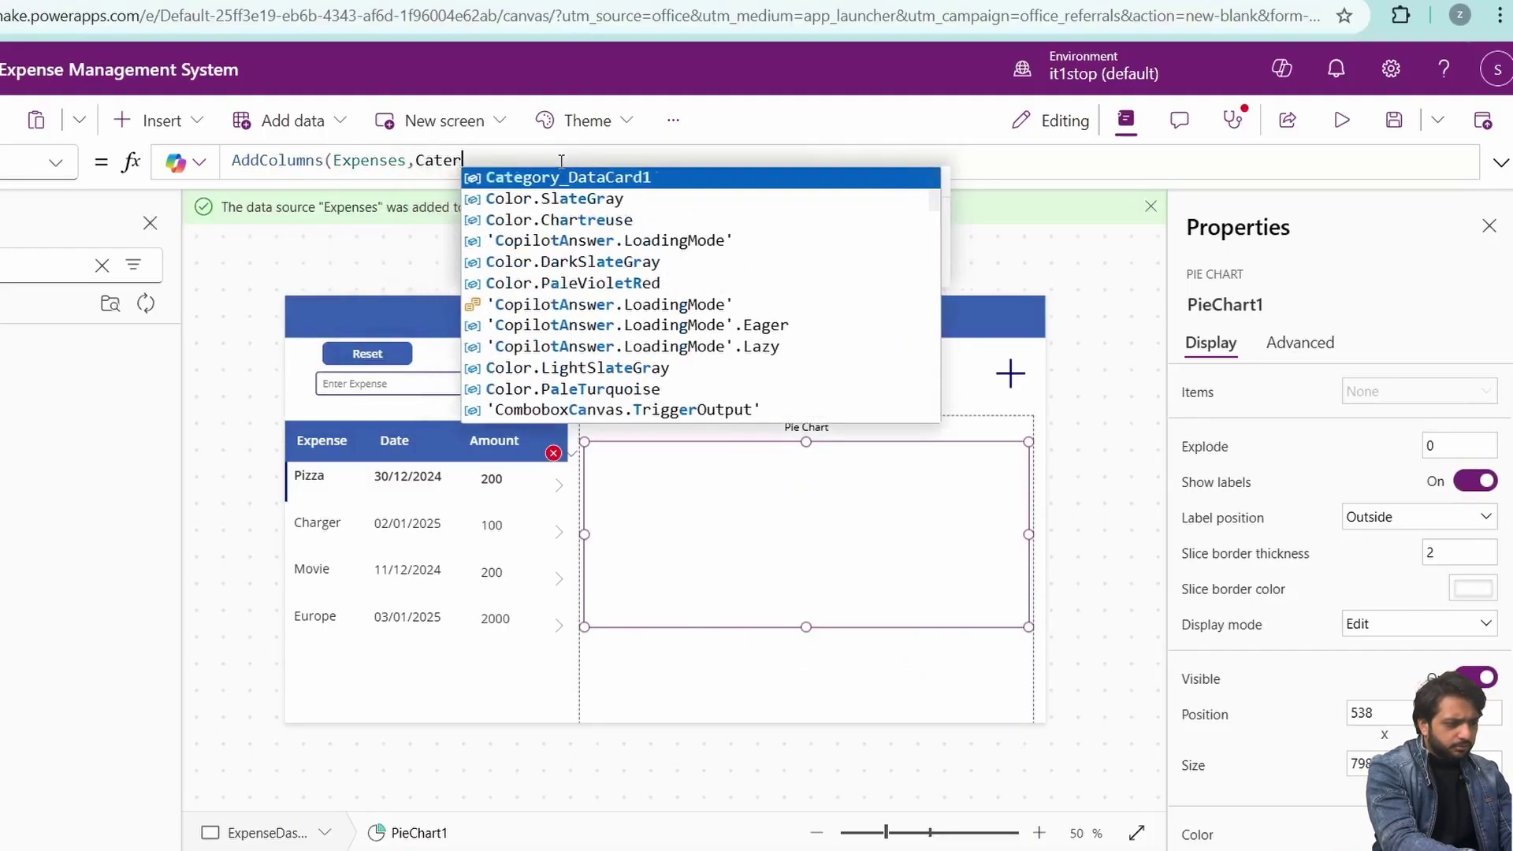
{"action": "type", "text": ",Categ"}
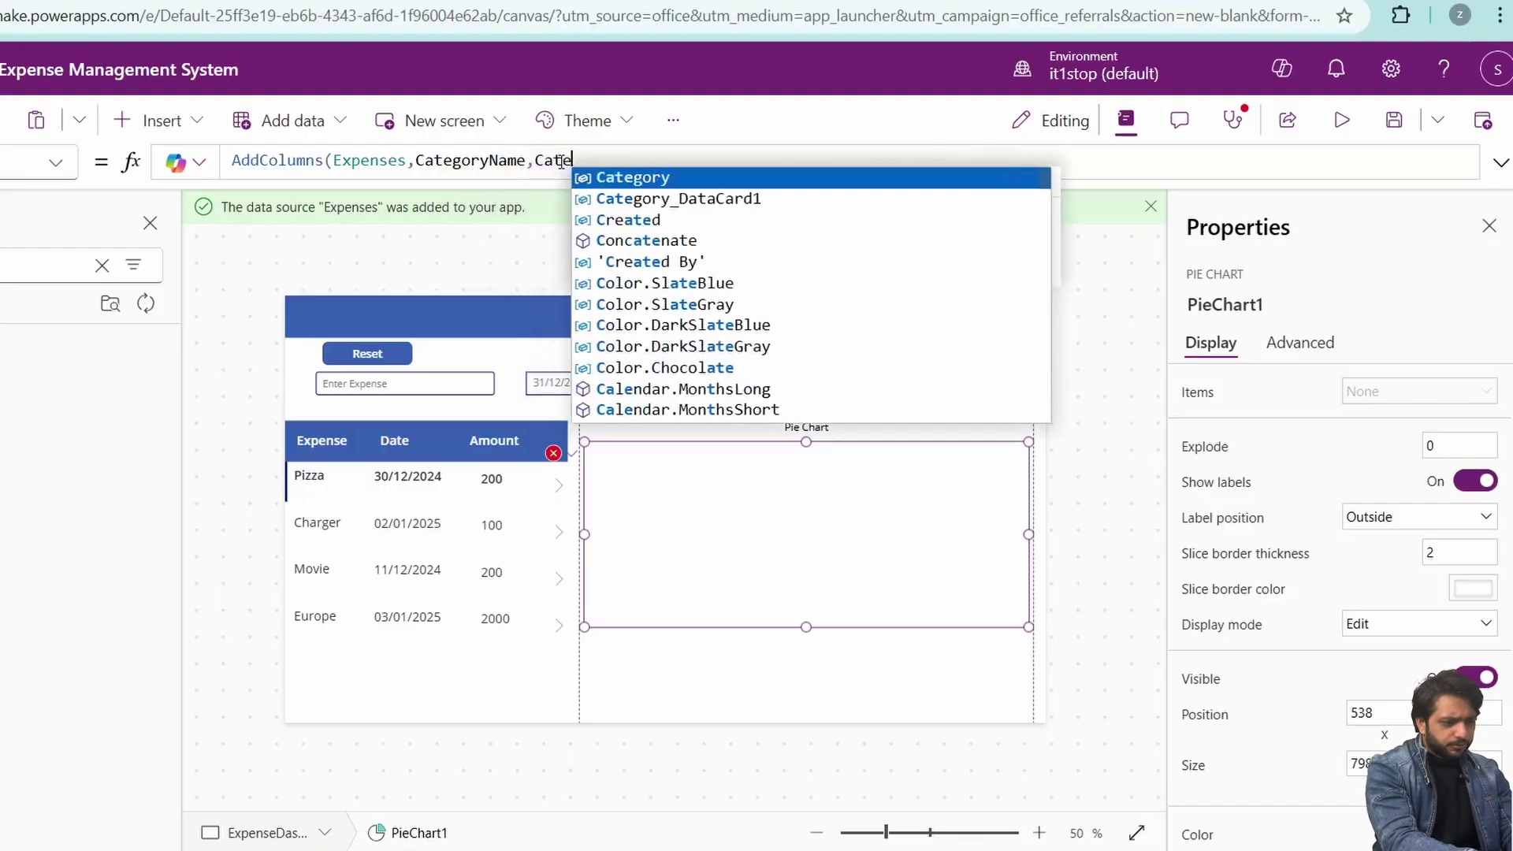
{"action": "type", "text": "ory.Value)"}
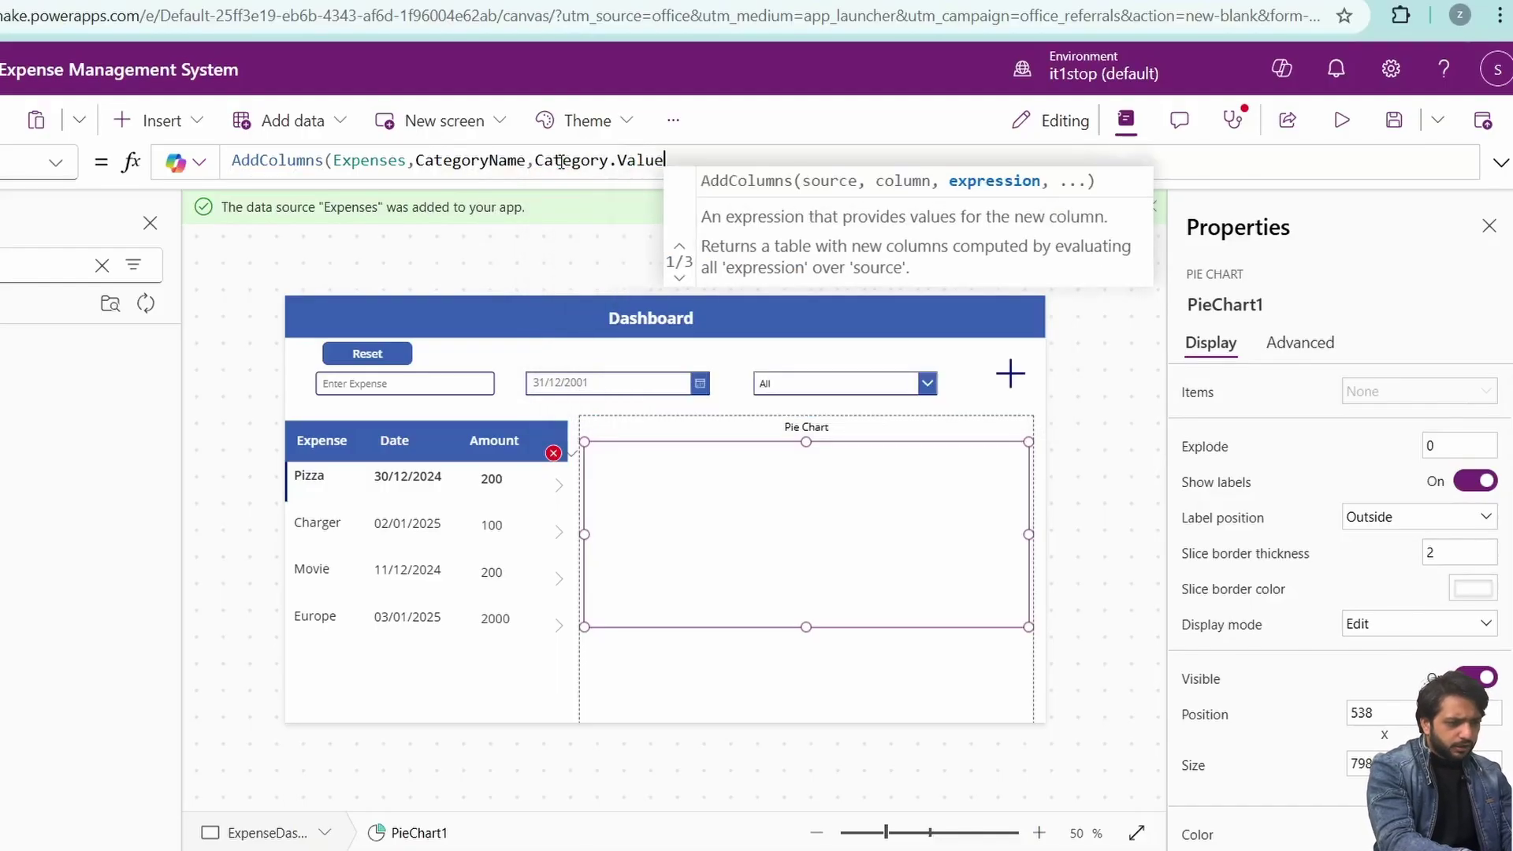
Step: Wrap the pie chart's Items formula in GroupBy, grouping by CategoryName into GrpExpense, and format the formula text
{"action": "left_click", "coordinate": [236, 159]}
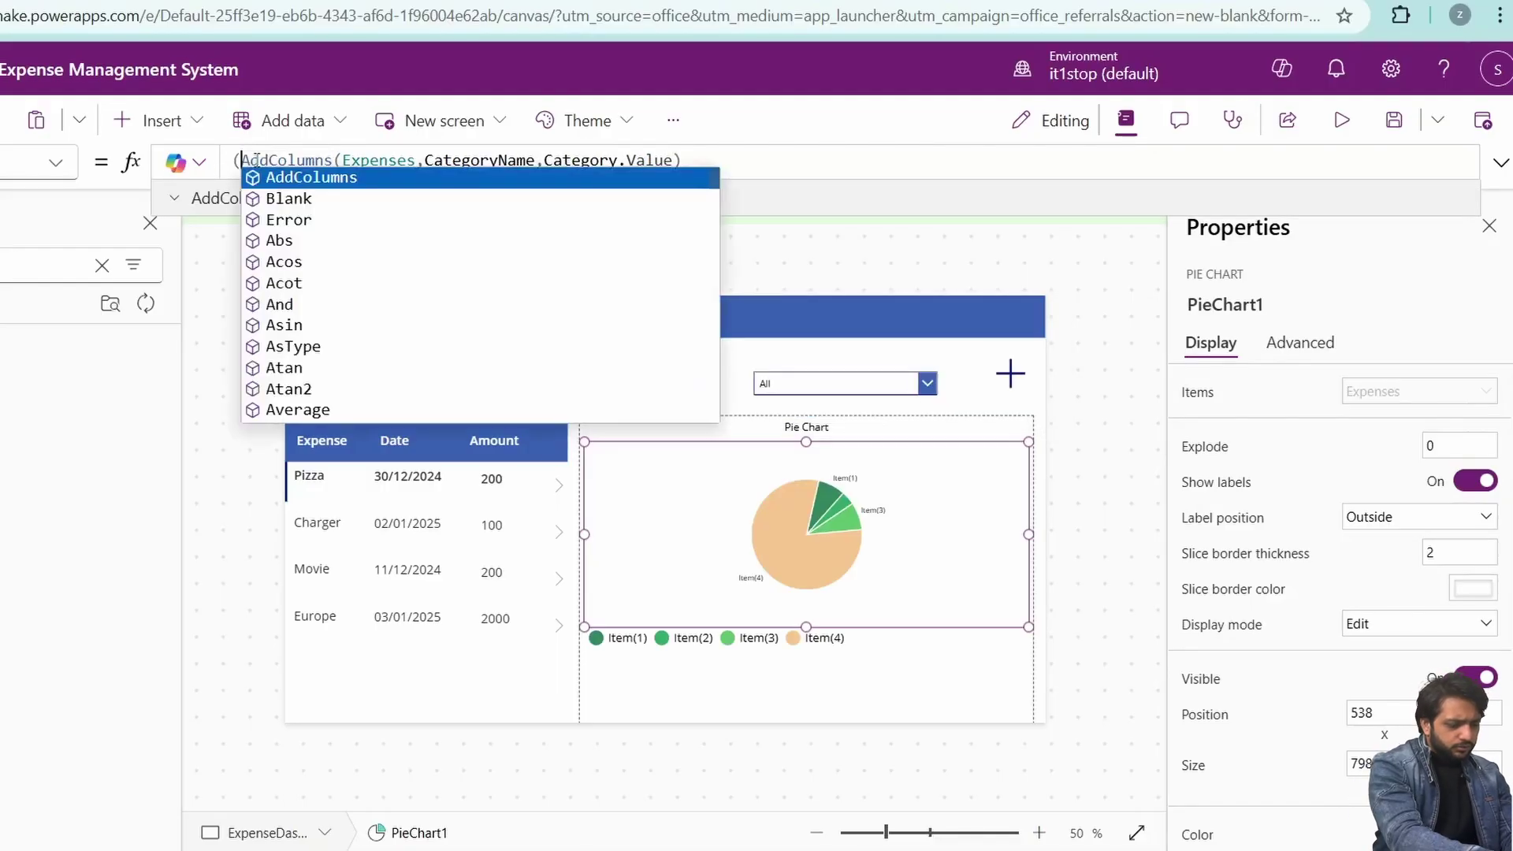
{"action": "type", "text": "GroupBy("}
{"action": "left_click", "coordinate": [830, 161]}
{"action": "type", "text": ",CategoryName"}
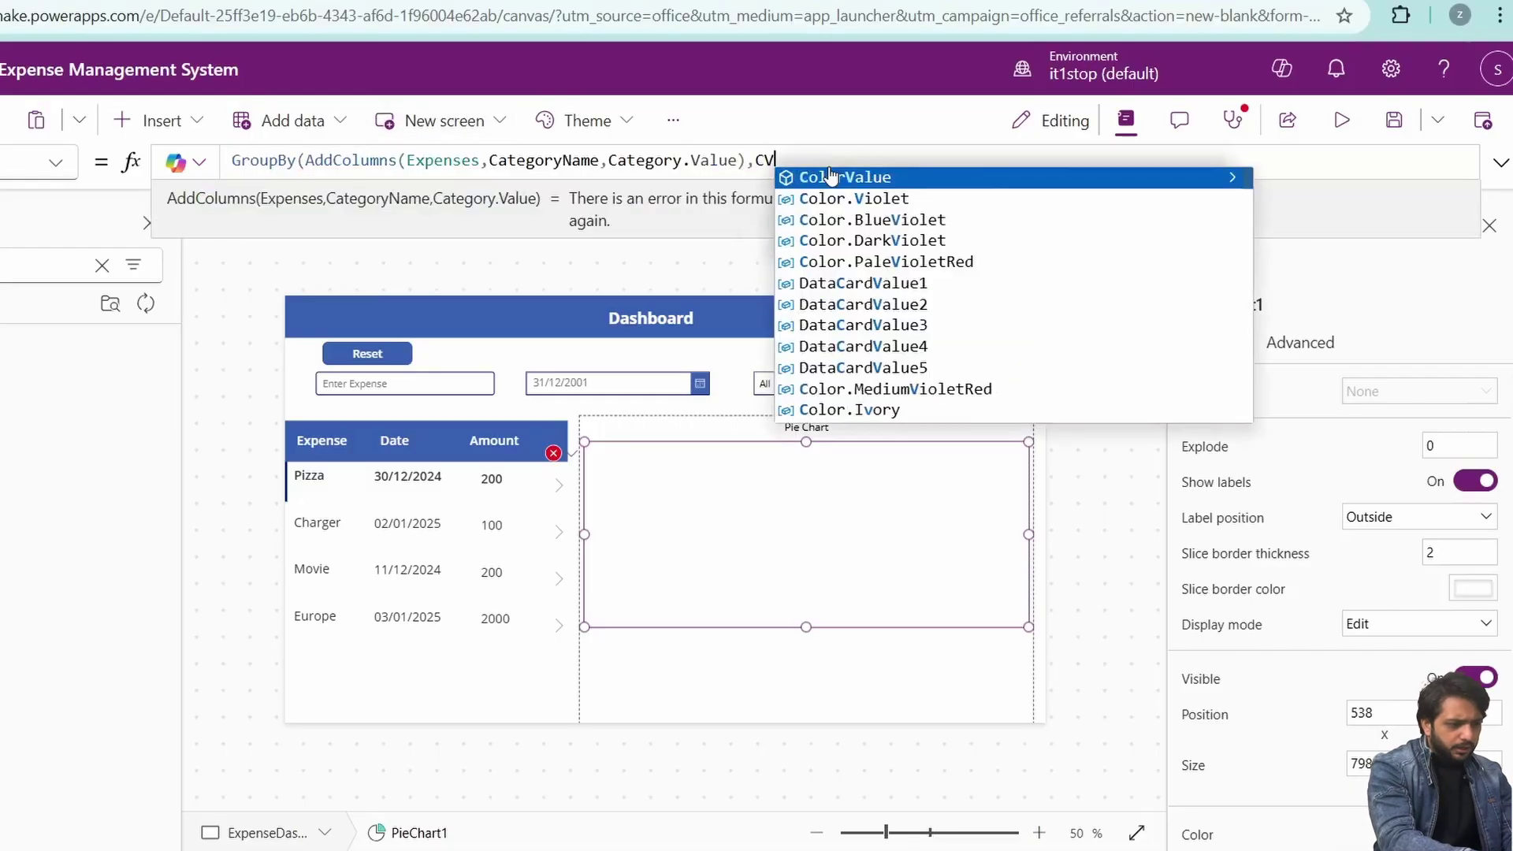
{"action": "type", "text": ","}
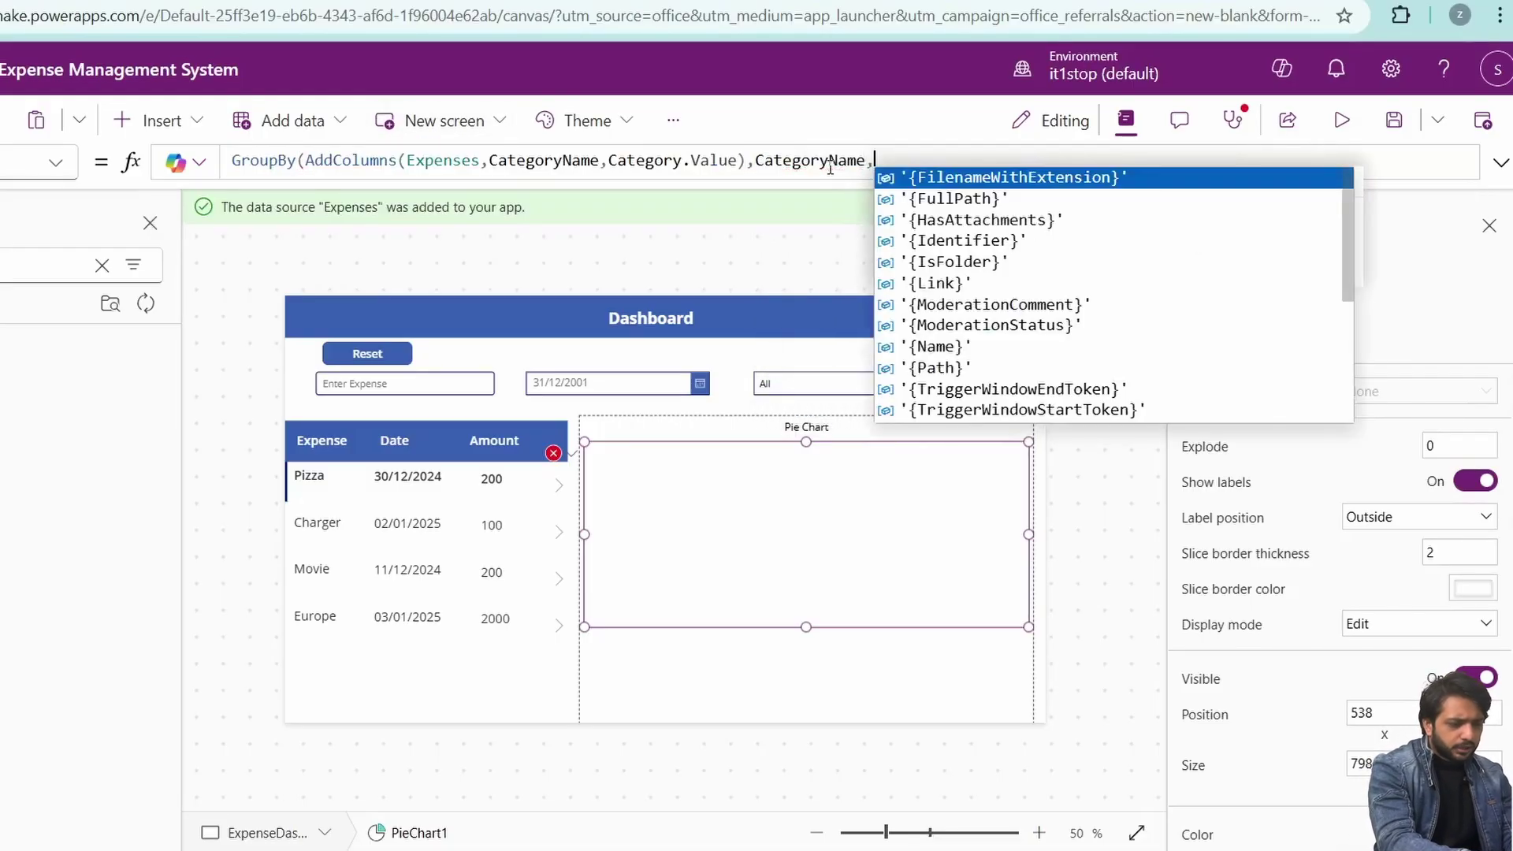
{"action": "type", "text": "GrpExpense)"}
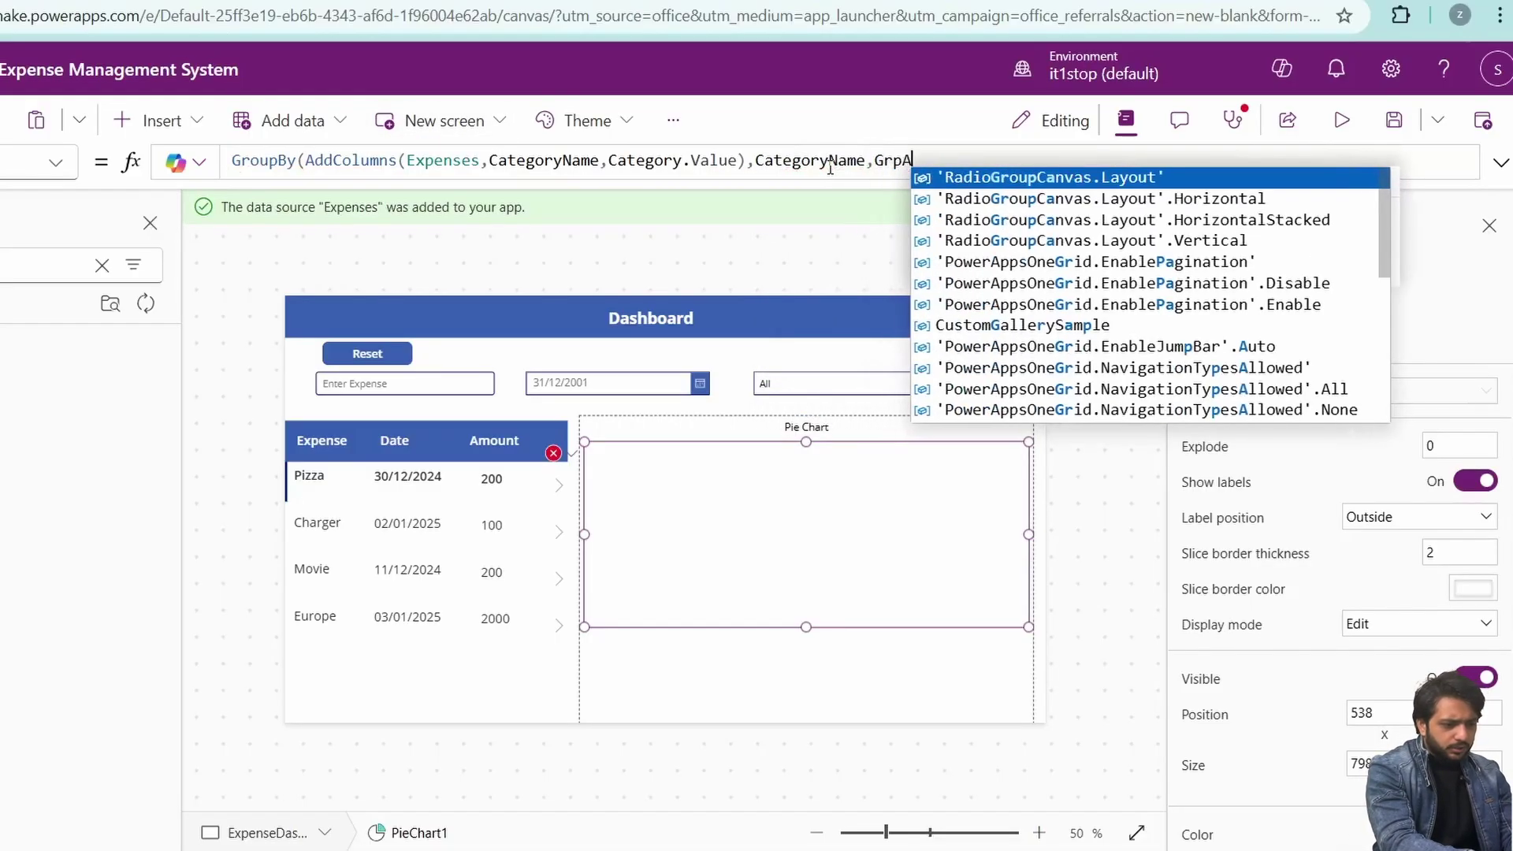
{"action": "left_click", "coordinate": [203, 319]}
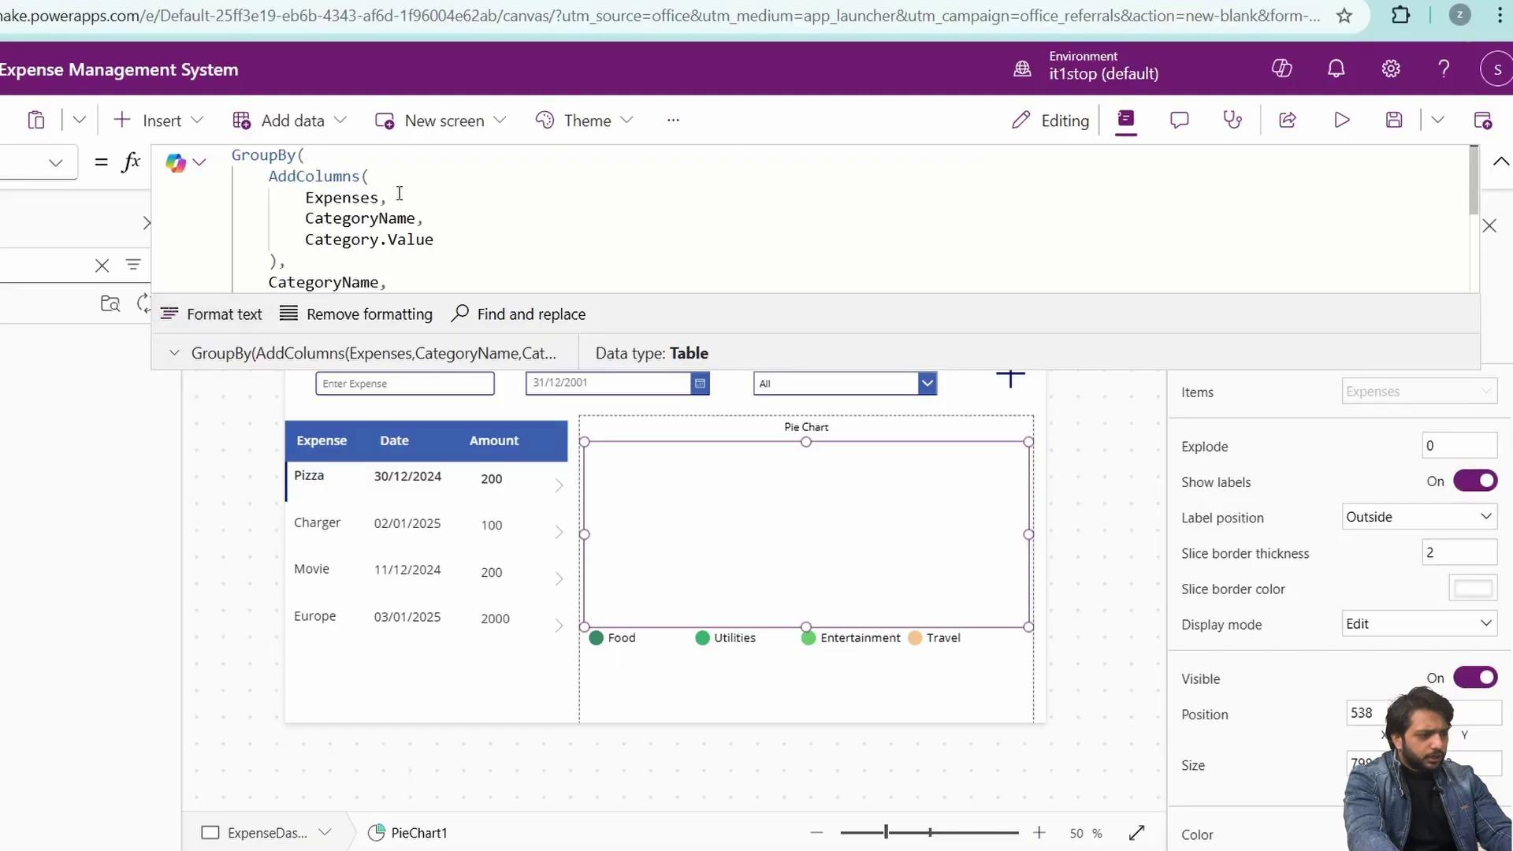
Step: Wrap the GroupBy formula in AddColumns with a Total column computed as Sum(ThisRecord.GrpExpense,Amount)
{"action": "left_click", "coordinate": [234, 154]}
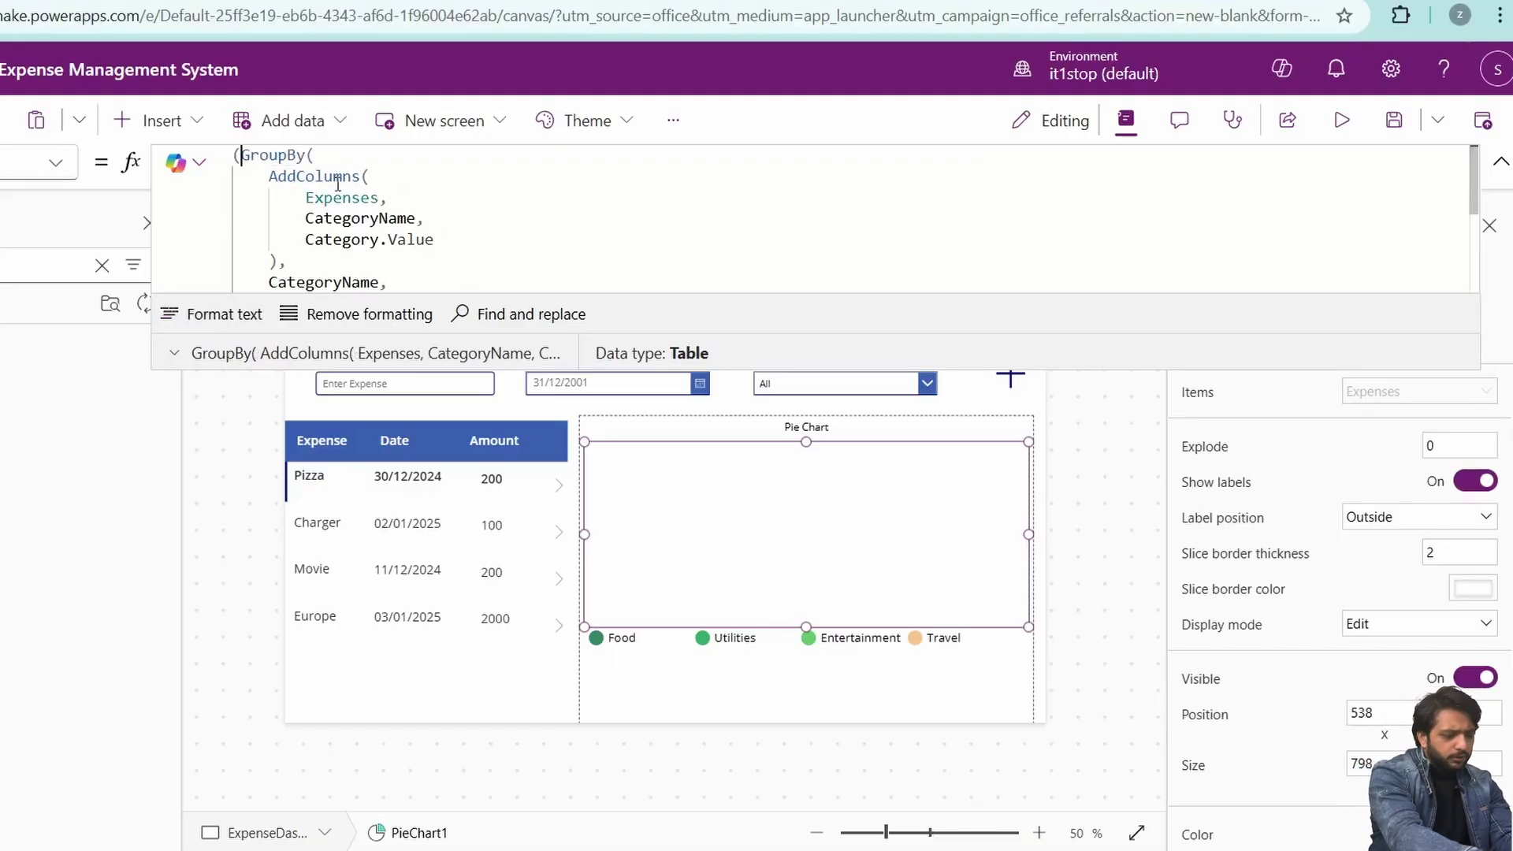
{"action": "type", "text": "AddColumns("}
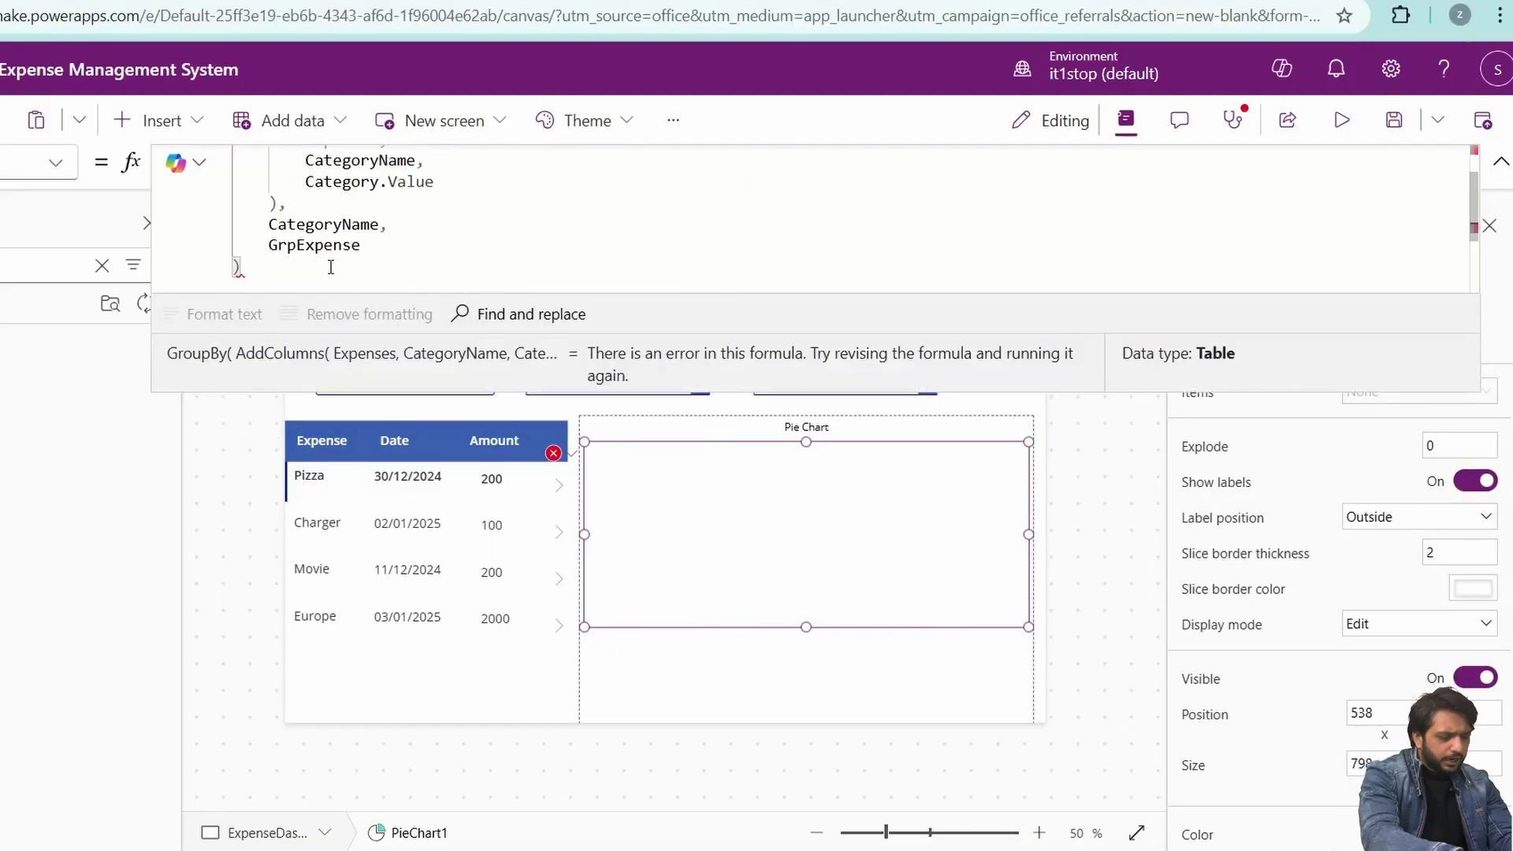
{"action": "type", "text": ",Total,"}
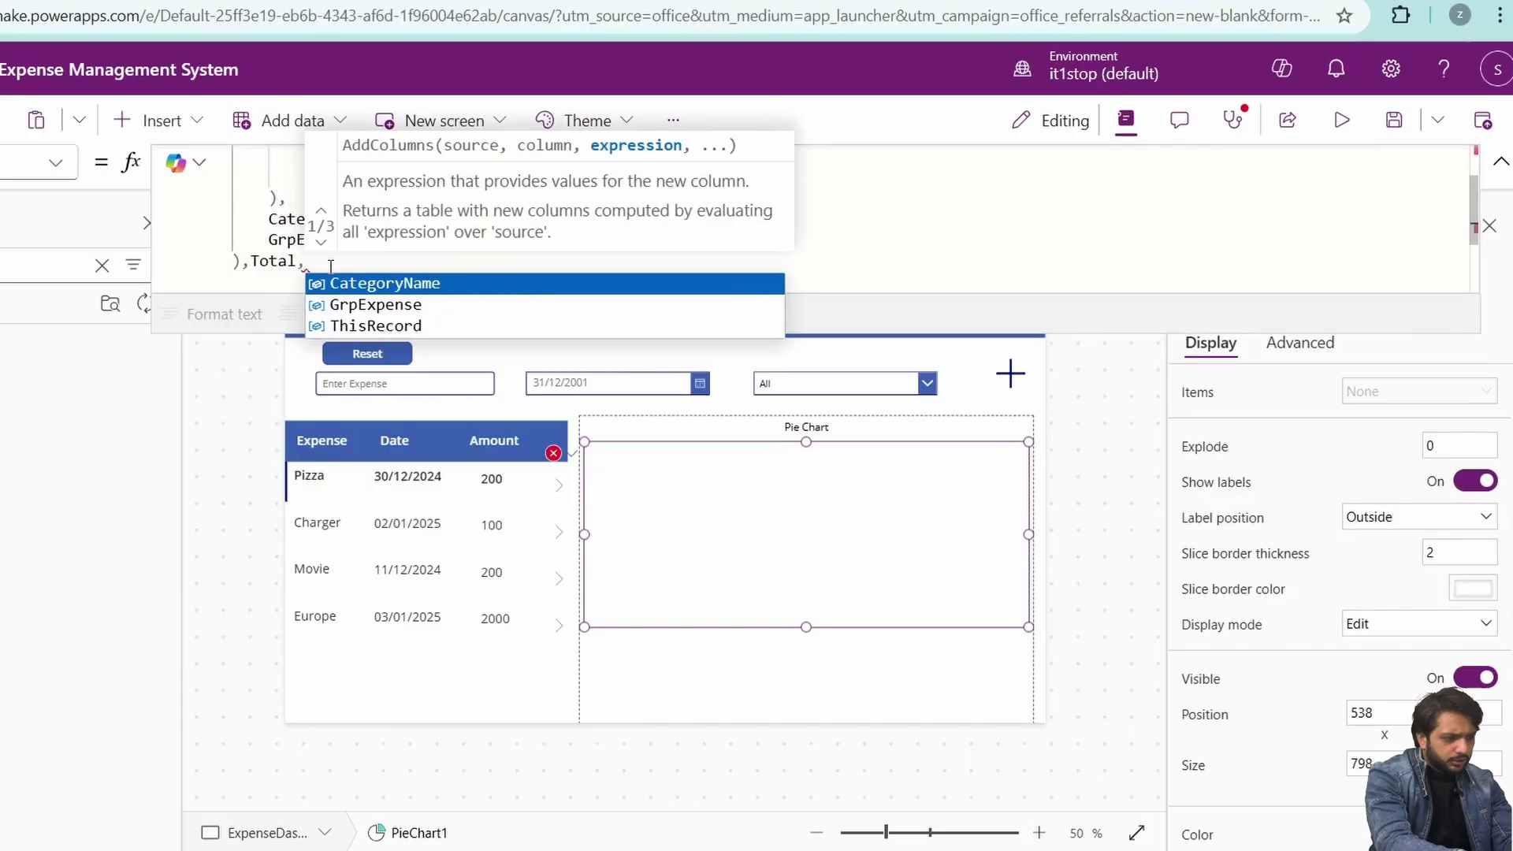
{"action": "type", "text": "Sum(ThisRecord"}
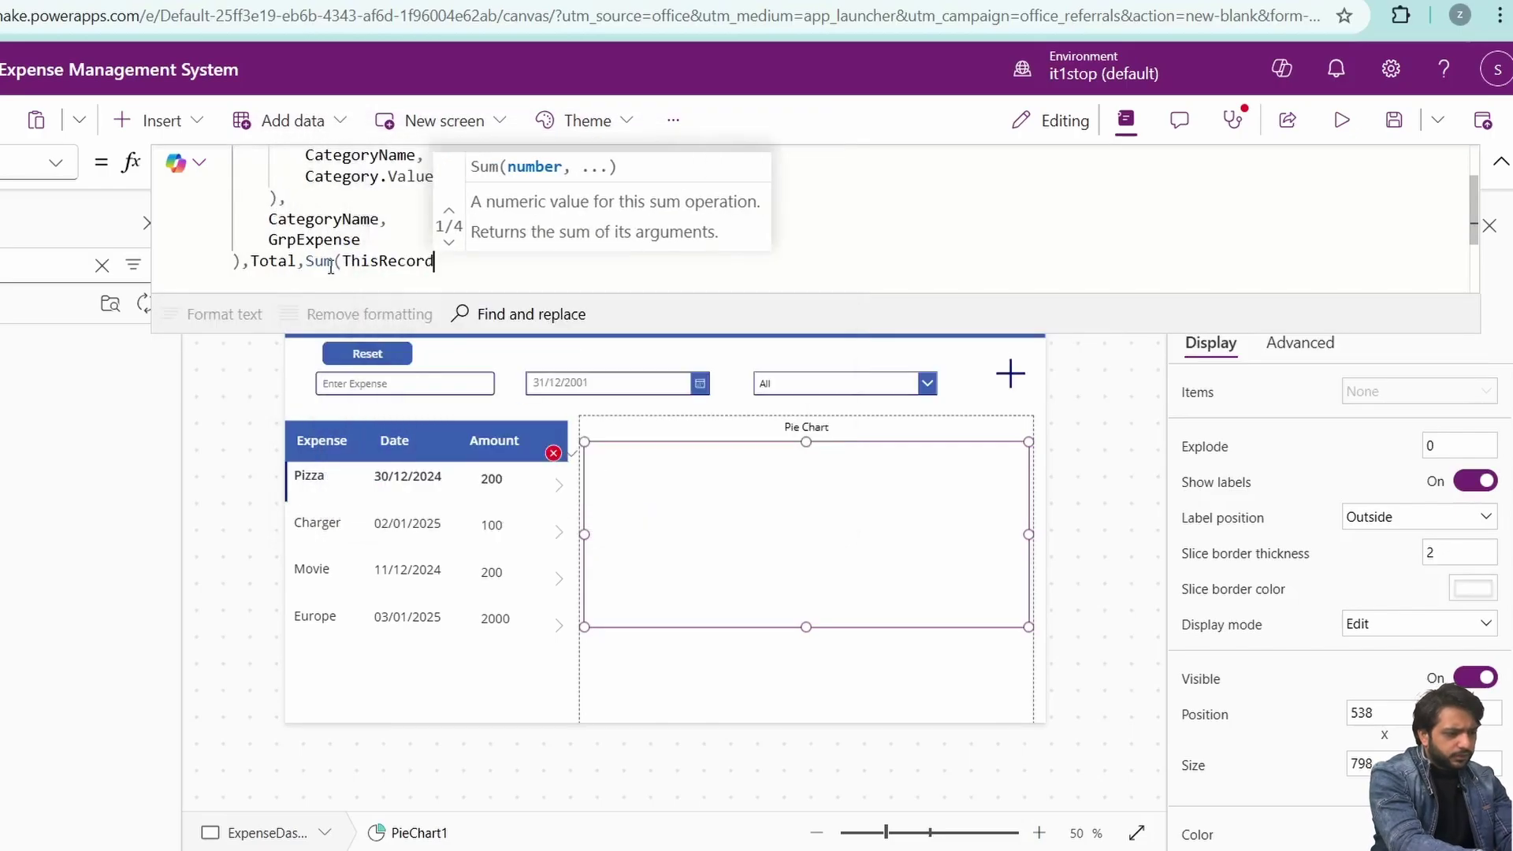
{"action": "type", "text": ".GrpExpense"}
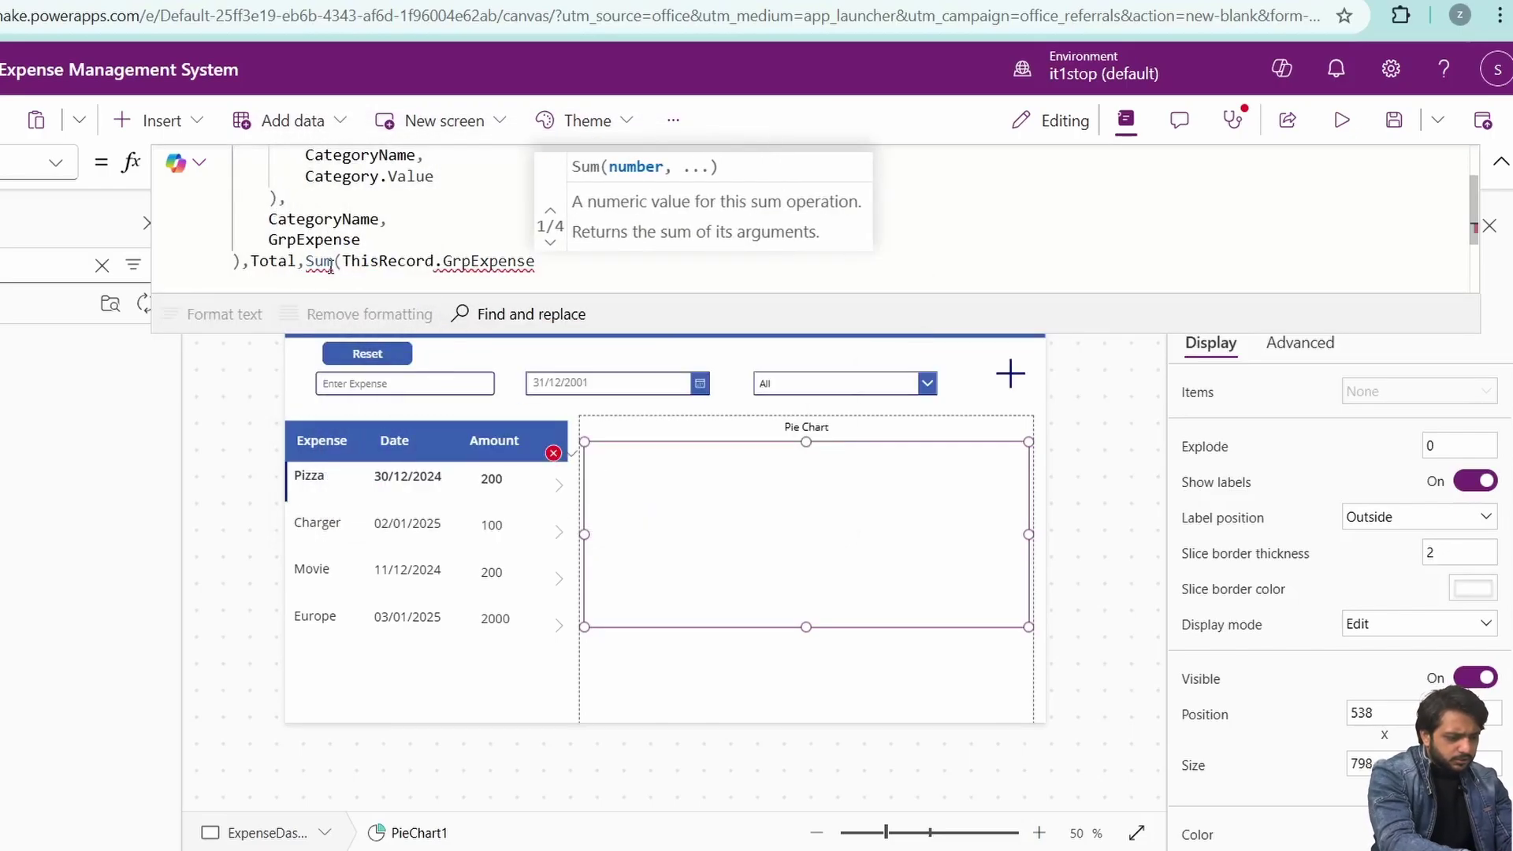
{"action": "type", "text": ",Amount))"}
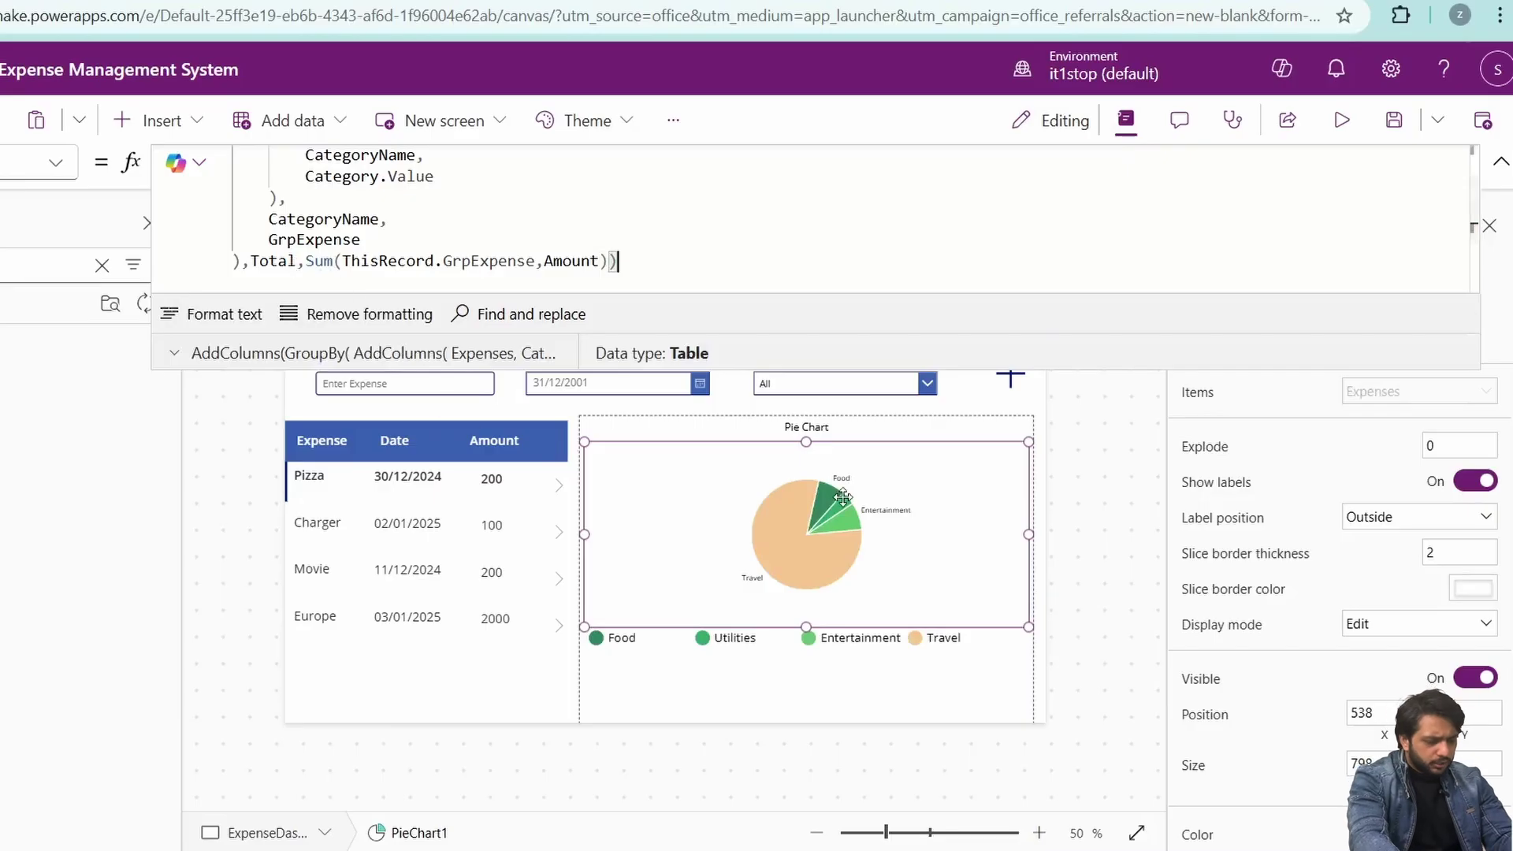
Step: Narrow the pie chart from its gallery side so that it starts at about X 636
{"action": "mouse_move", "coordinate": [583, 534]}
{"action": "left_mouse_down"}
{"action": "mouse_move", "coordinate": [624, 530]}
{"action": "mouse_move", "coordinate": [574, 527]}
{"action": "left_mouse_up"}
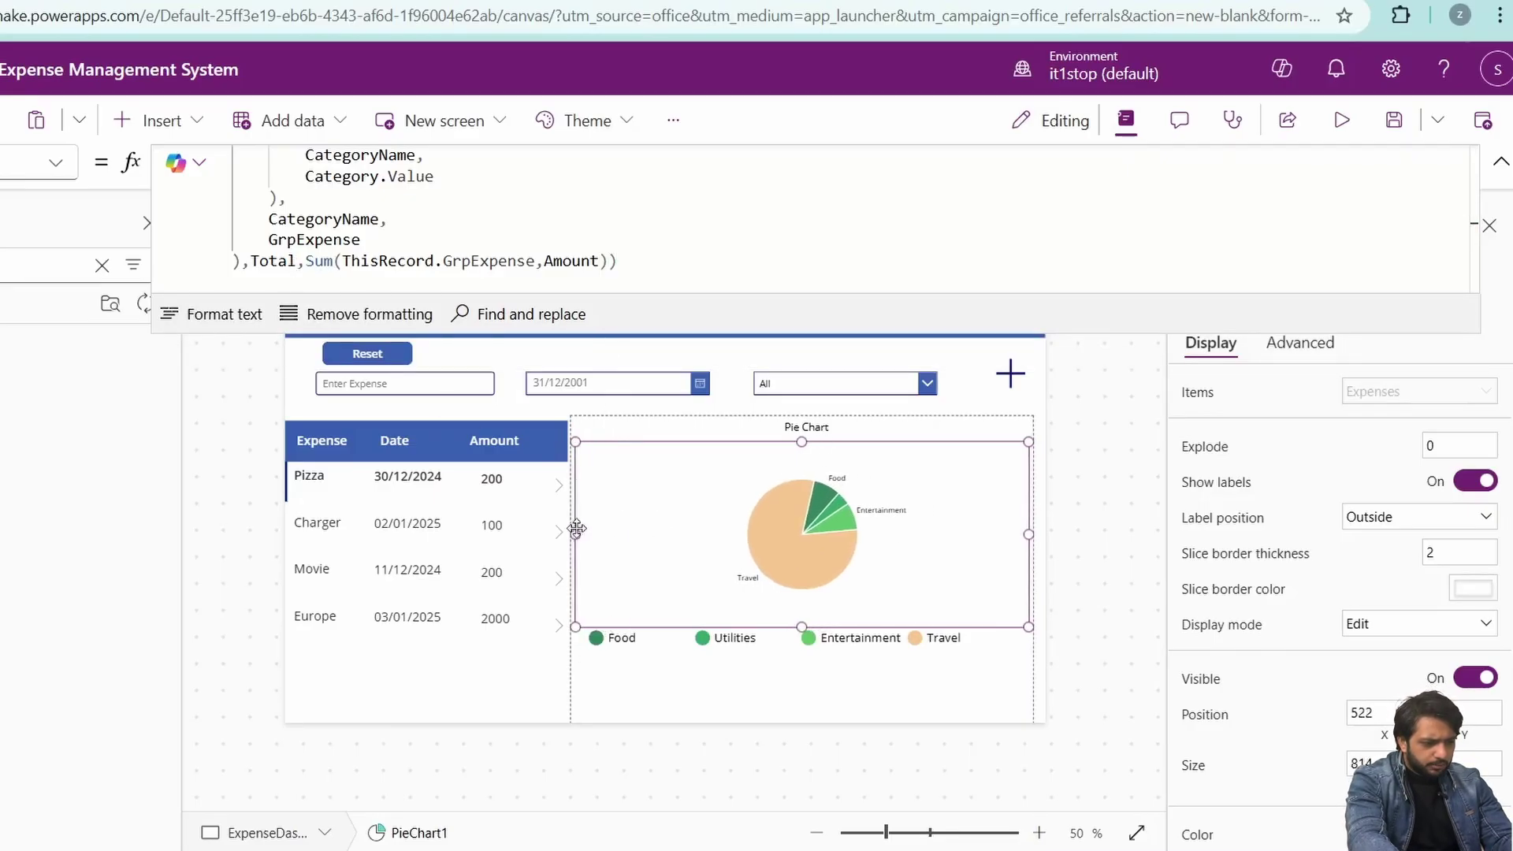
{"action": "left_click", "coordinate": [588, 676]}
{"action": "left_click", "coordinate": [621, 580]}
{"action": "left_click", "coordinate": [567, 598]}
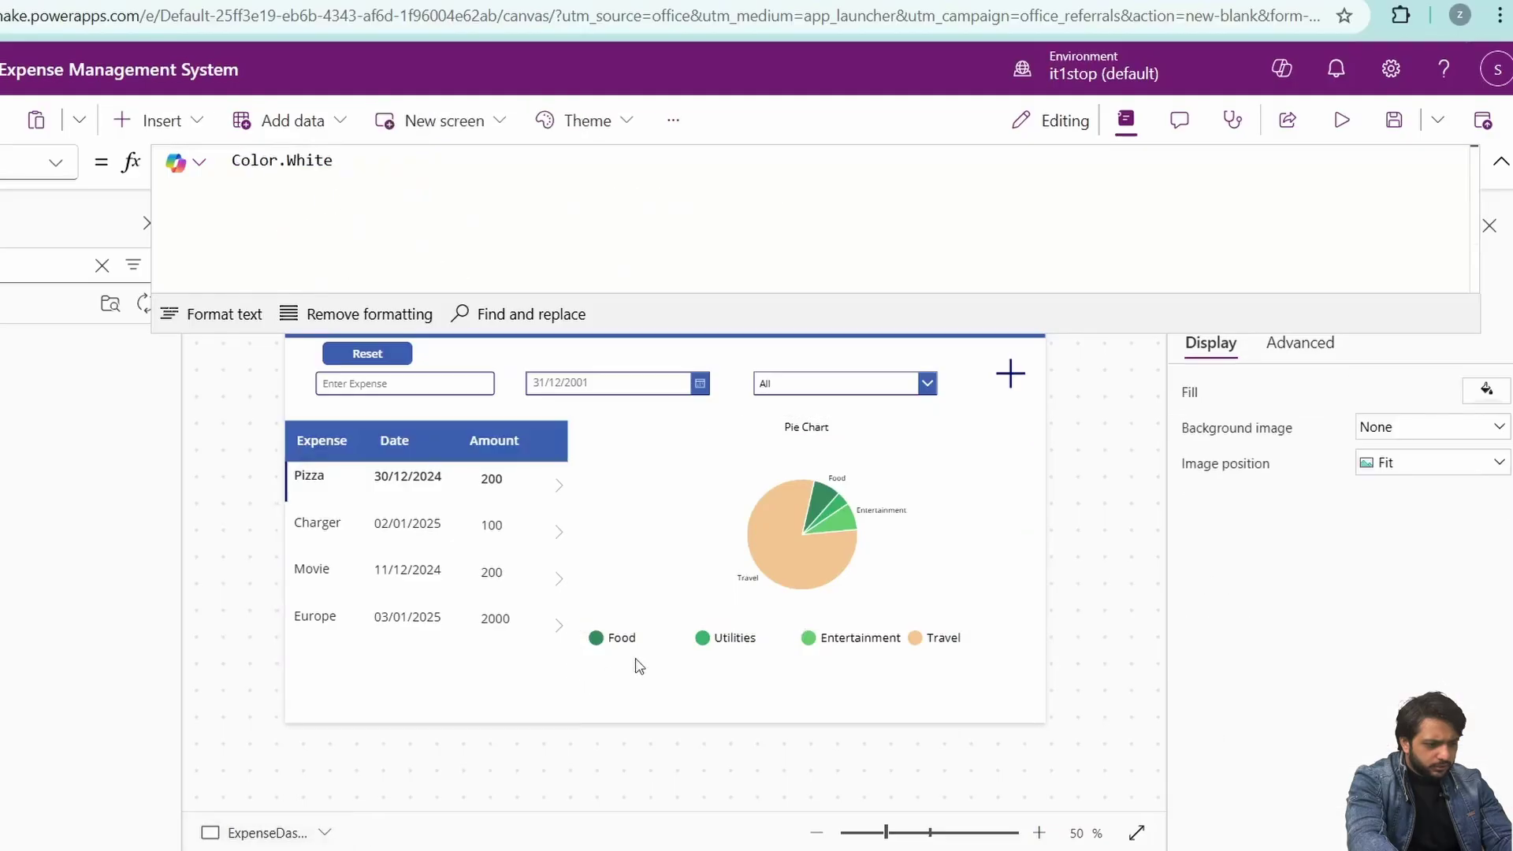
{"action": "left_click", "coordinate": [700, 471]}
{"action": "left_click_drag", "start_coordinate": [573, 573], "coordinate": [635, 573]}
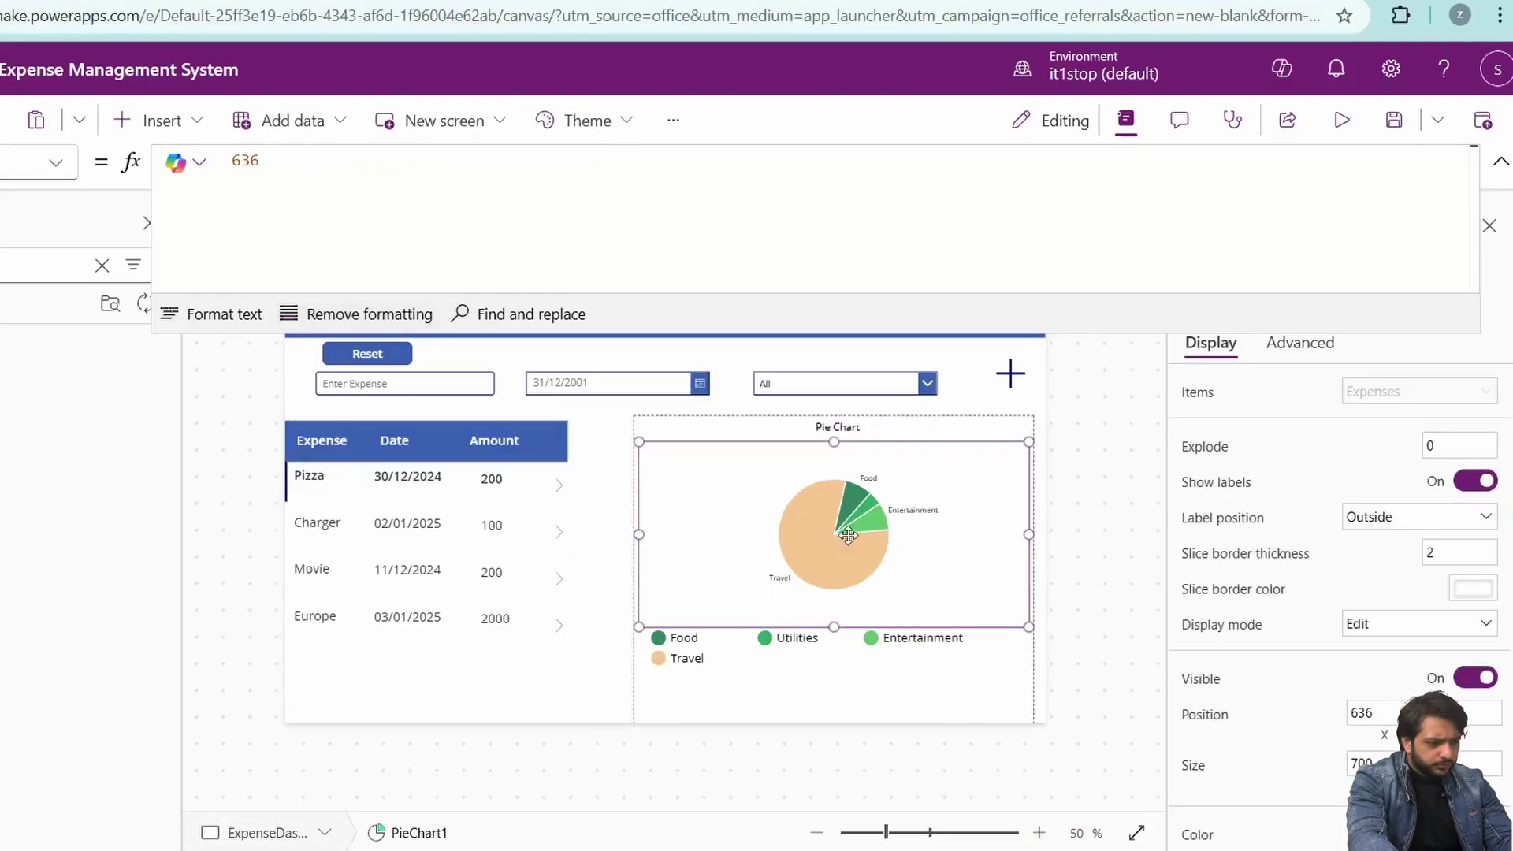
Step: Add a Label column with the value CategoryName after Total in the pie chart's Items formula
{"action": "left_click", "coordinate": [1196, 391]}
{"action": "left_click", "coordinate": [617, 268]}
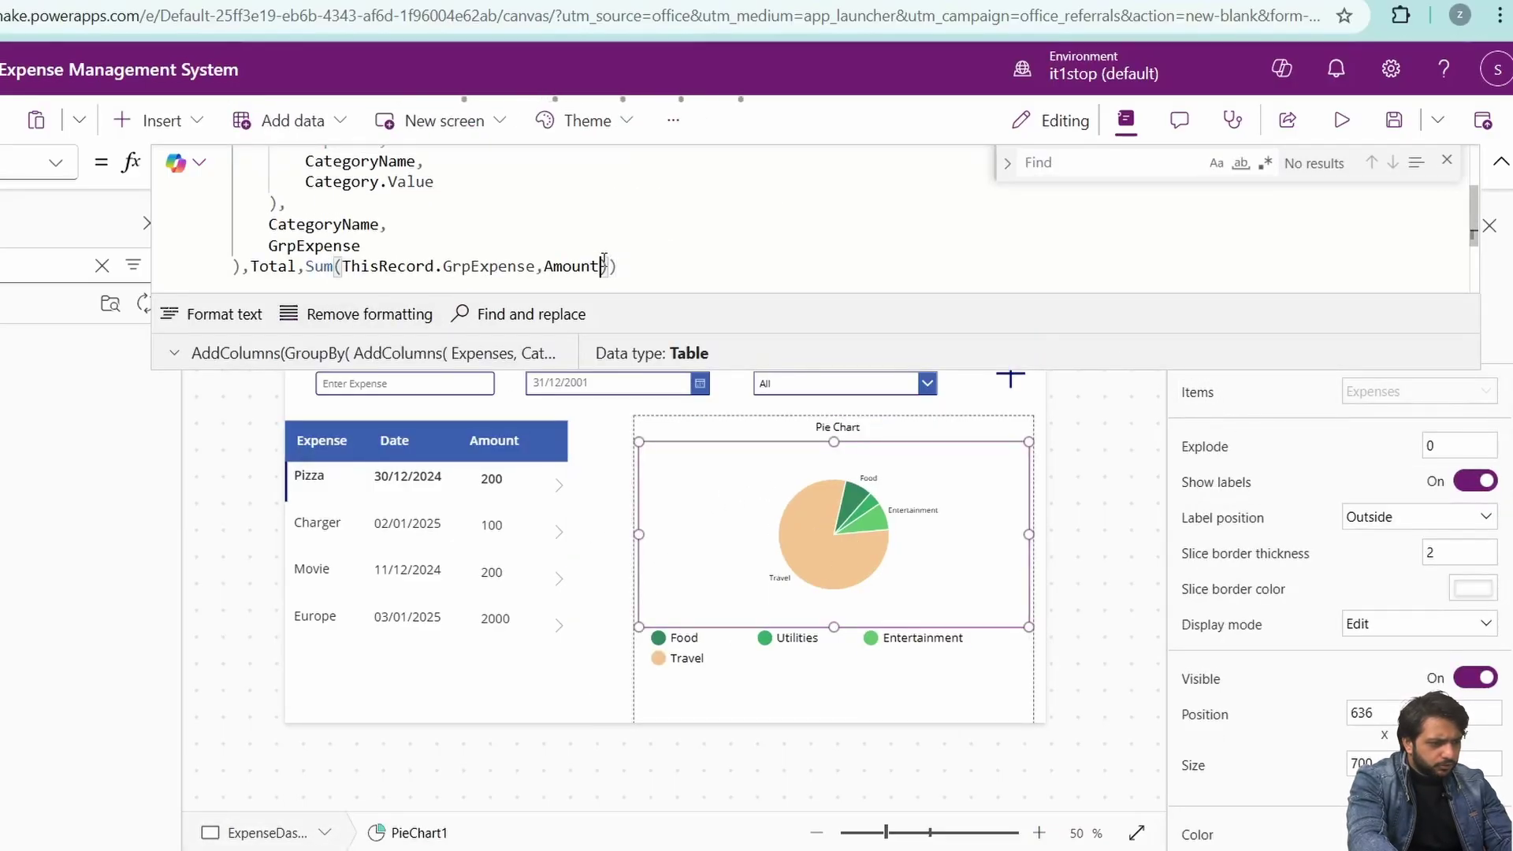
{"action": "type", "text": "),Label"}
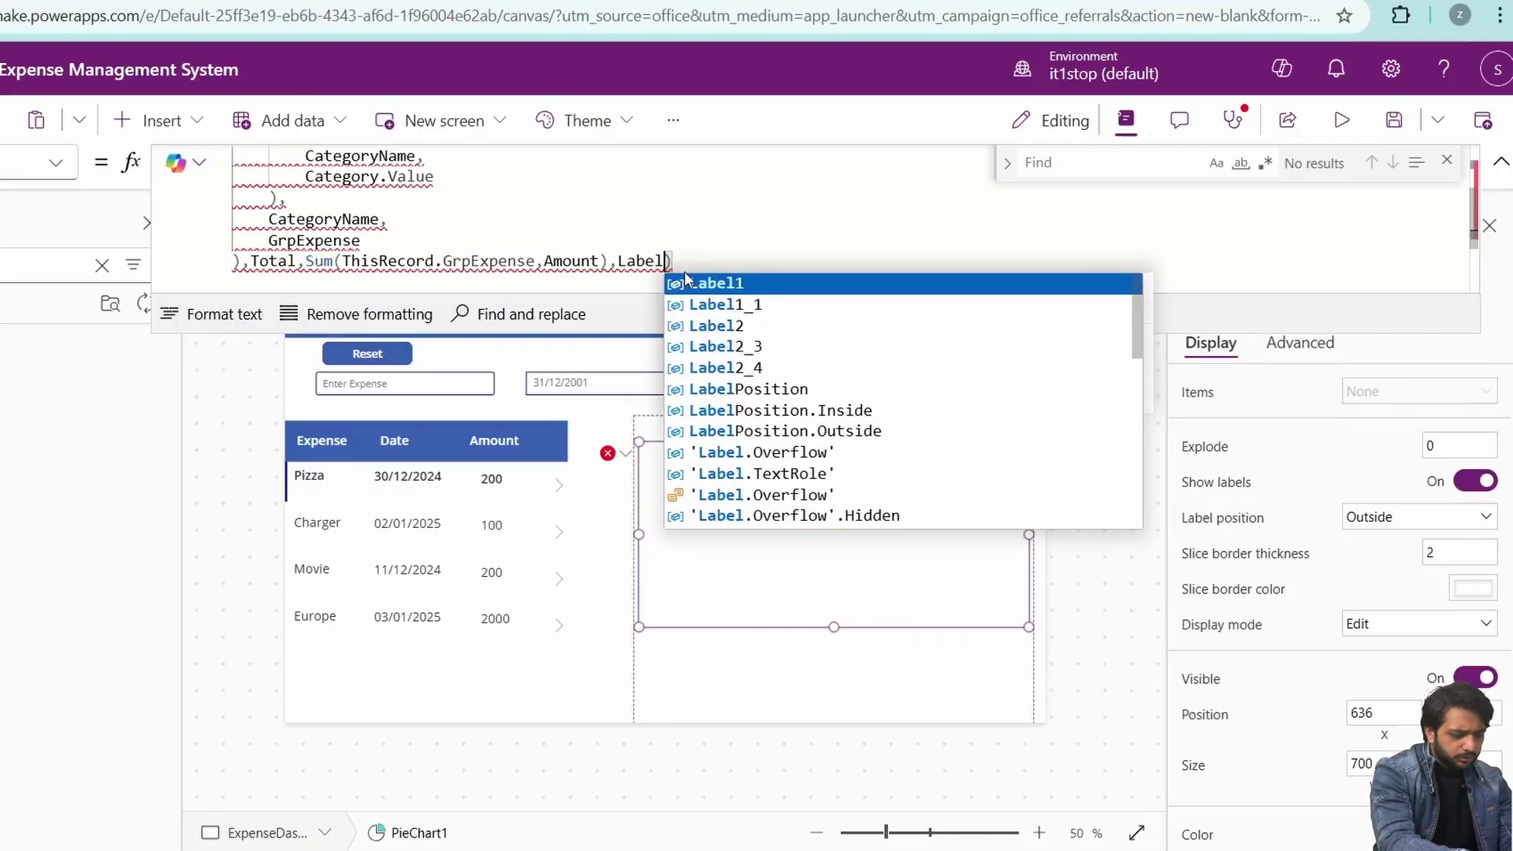
{"action": "type", "text": ","}
{"action": "left_click", "coordinate": [686, 283]}
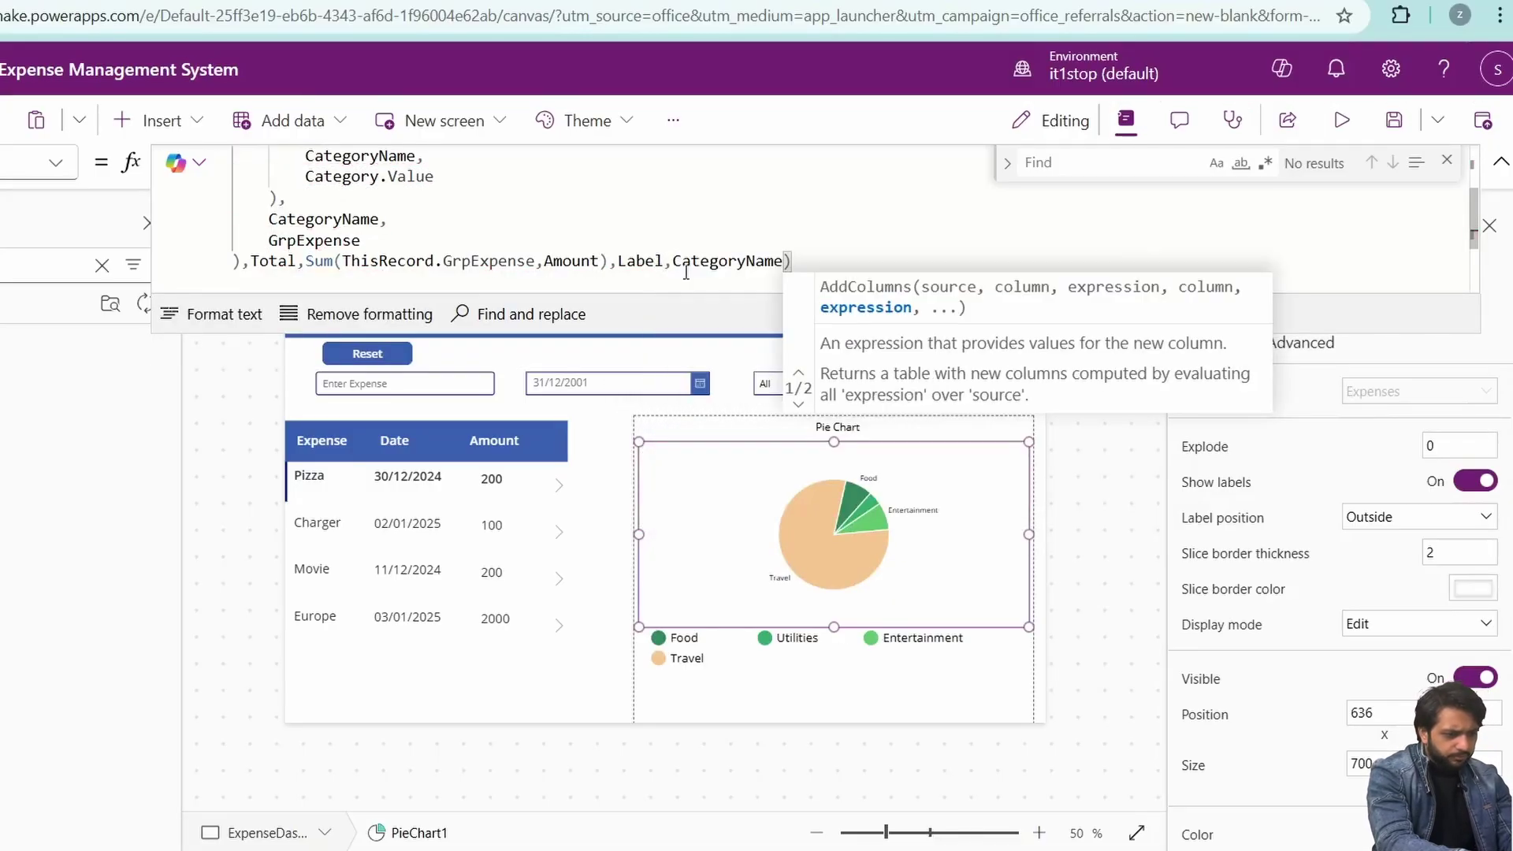
Step: Extend the Label expression after CategoryName with & " (" & Sum(ThisRecord.GrpExpense,Amount)
{"action": "type", "text": "& "}
{"action": "type", "text": "\" ("}
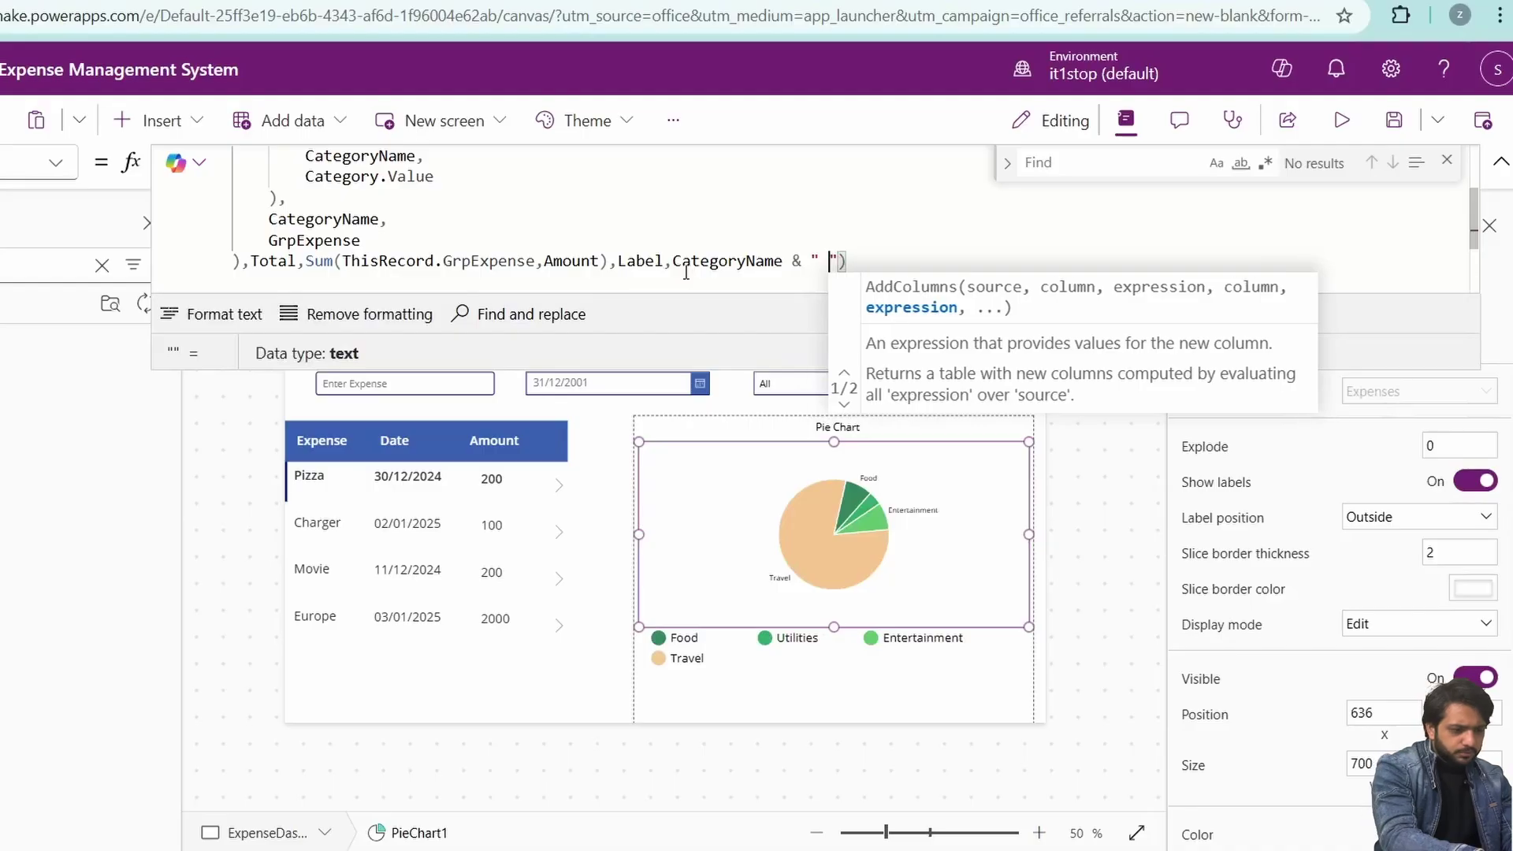
{"action": "type", "text": "\" & Thi"}
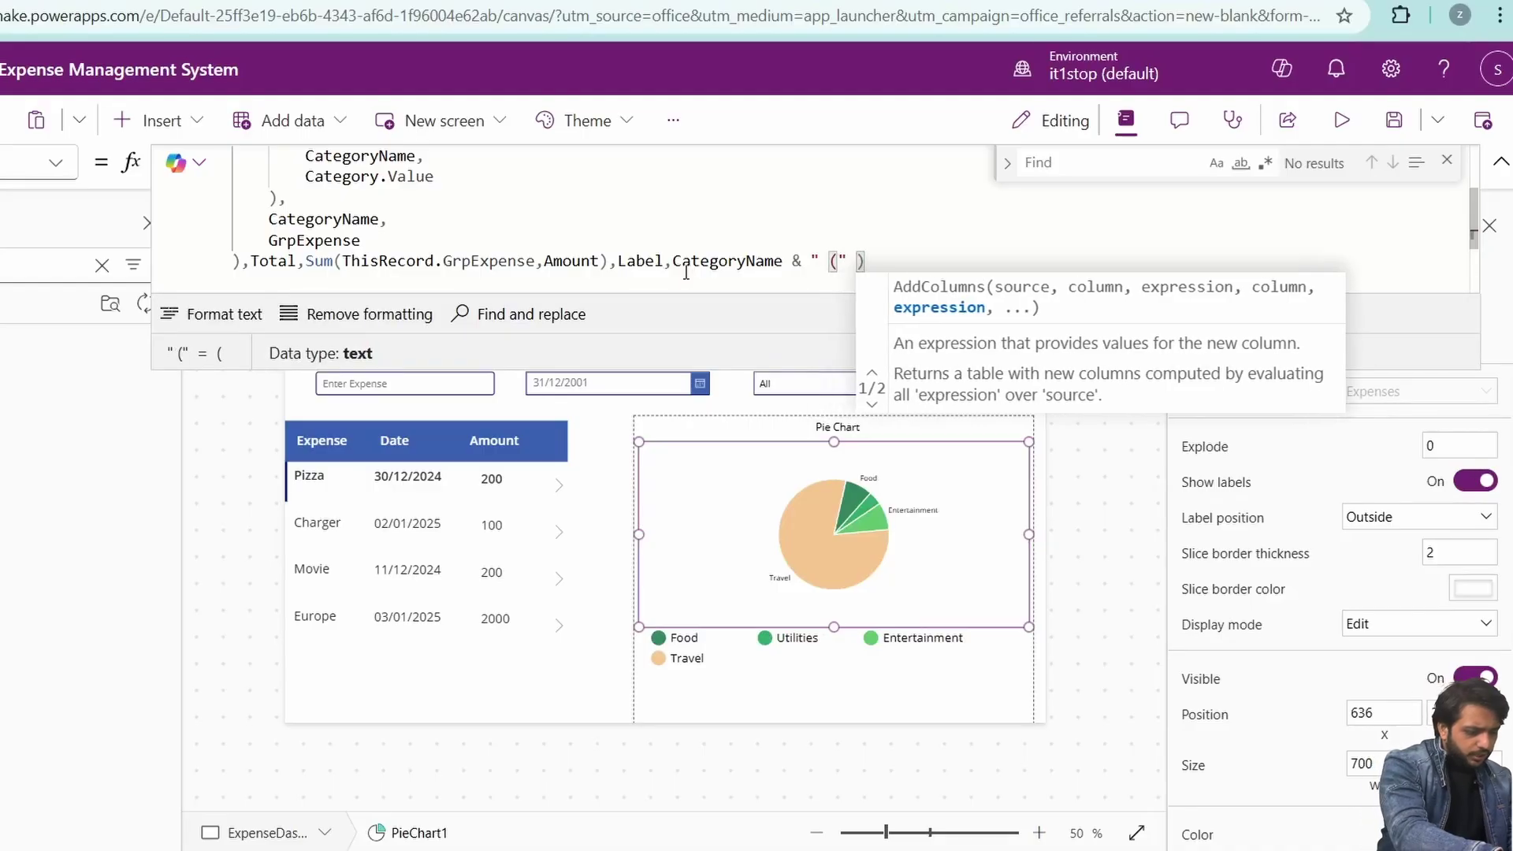
{"action": "key", "text": "Tab"}
{"action": "type", "text": ".G"}
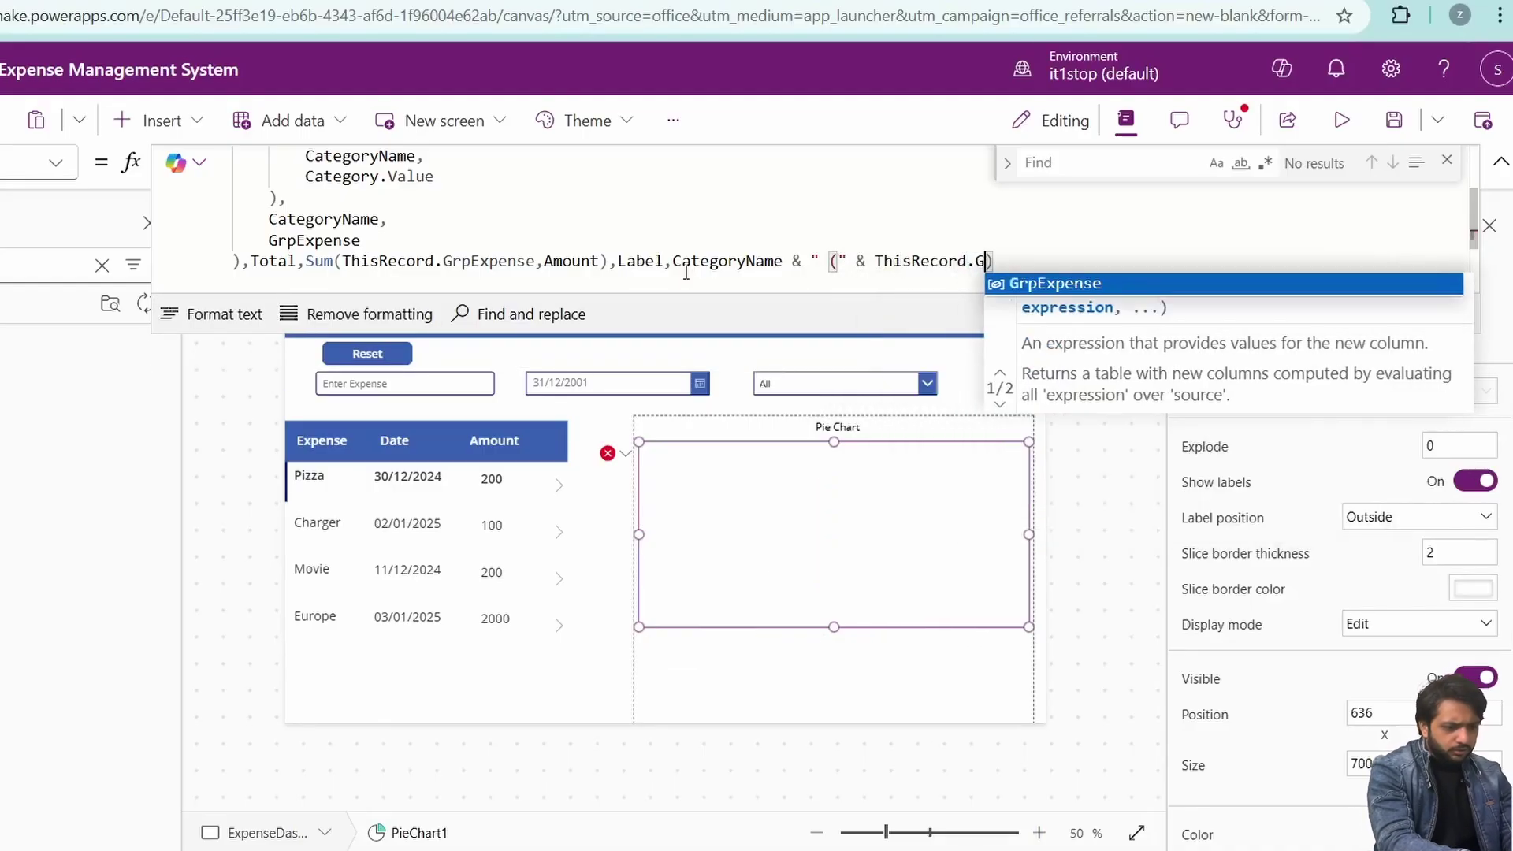
{"action": "key", "text": "Tab"}
{"action": "left_click", "coordinate": [878, 268]}
{"action": "type", "text": "("}
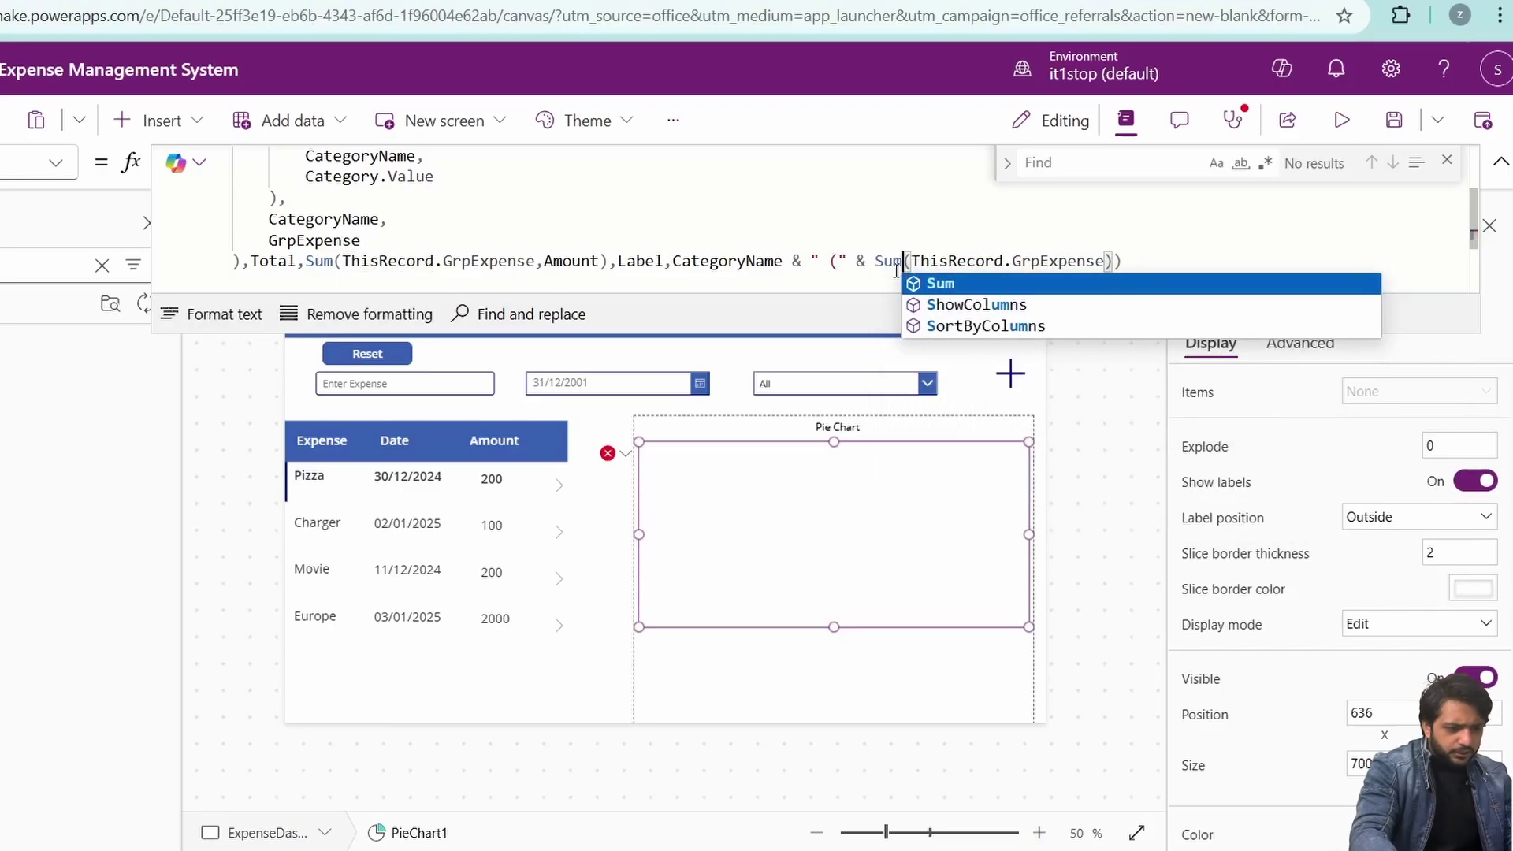
{"action": "left_click", "coordinate": [1109, 264]}
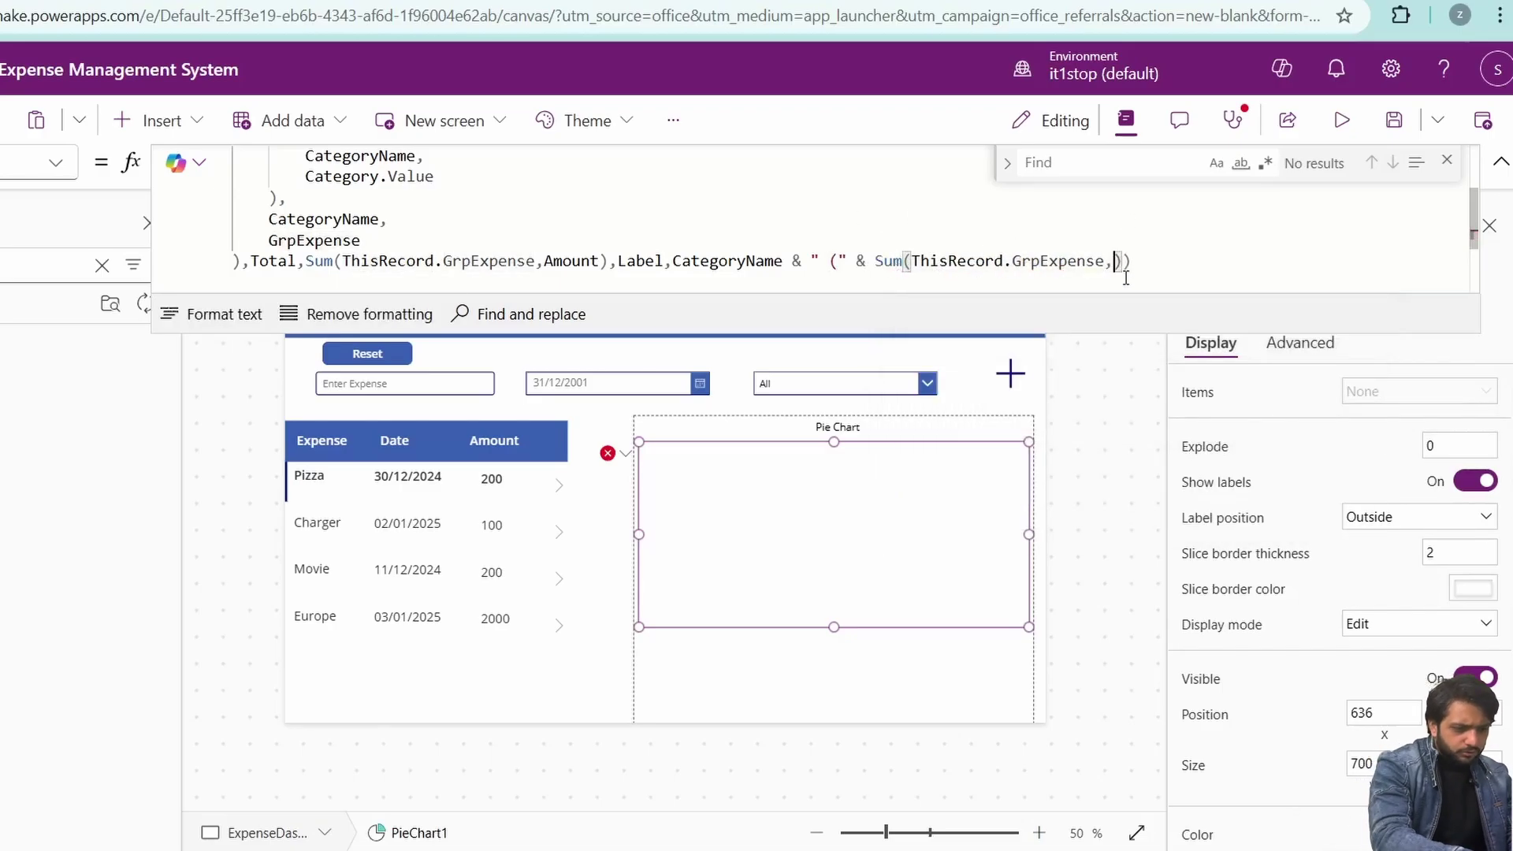
{"action": "type", "text": ",Abs"}
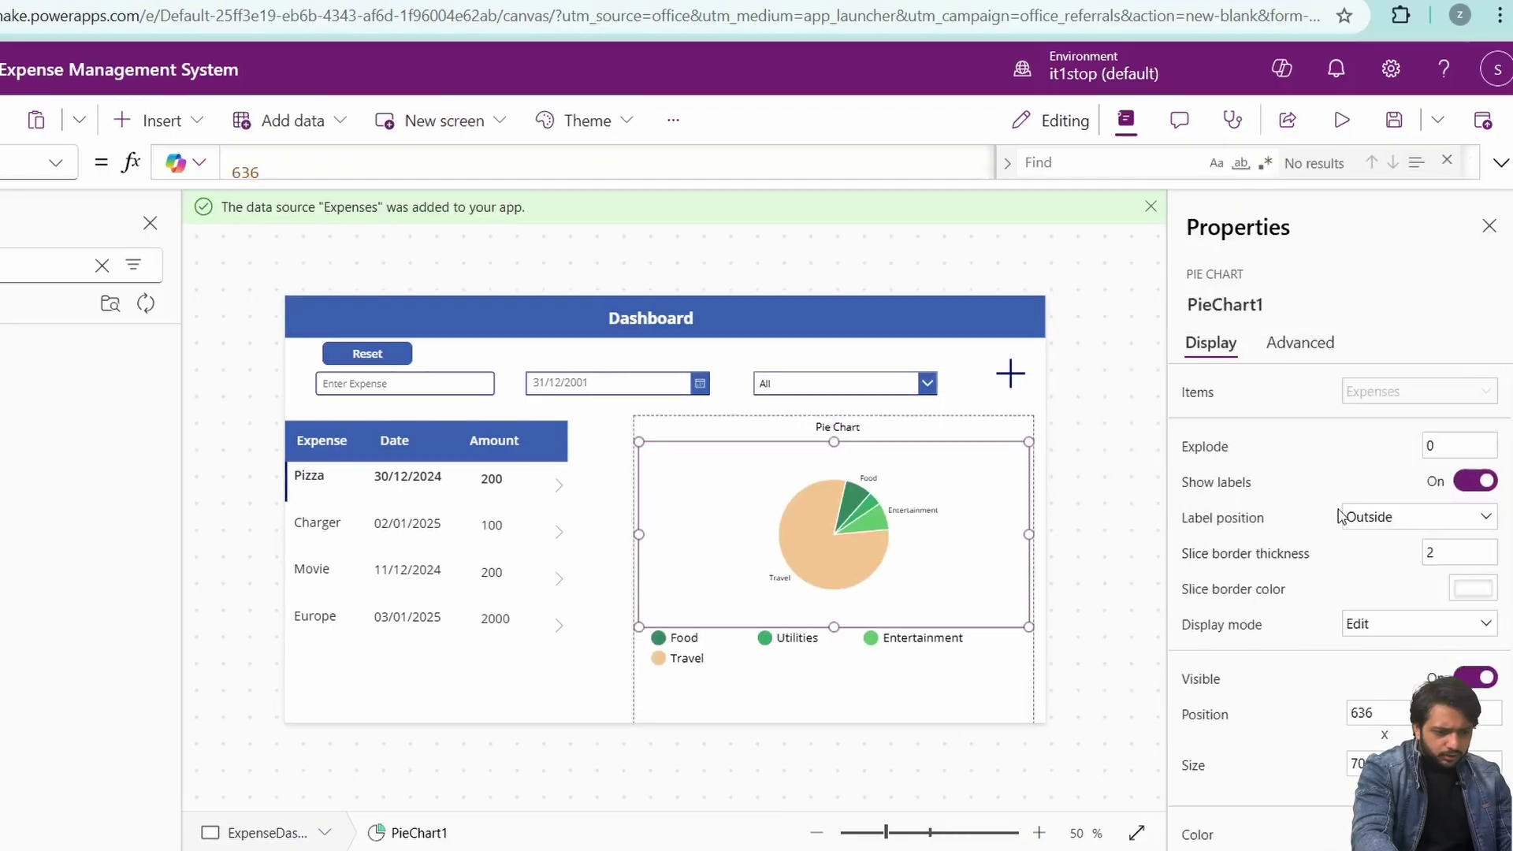
Step: Set the pie chart's Labels field to the Label column and check the legend entries
{"action": "left_click", "coordinate": [1300, 342]}
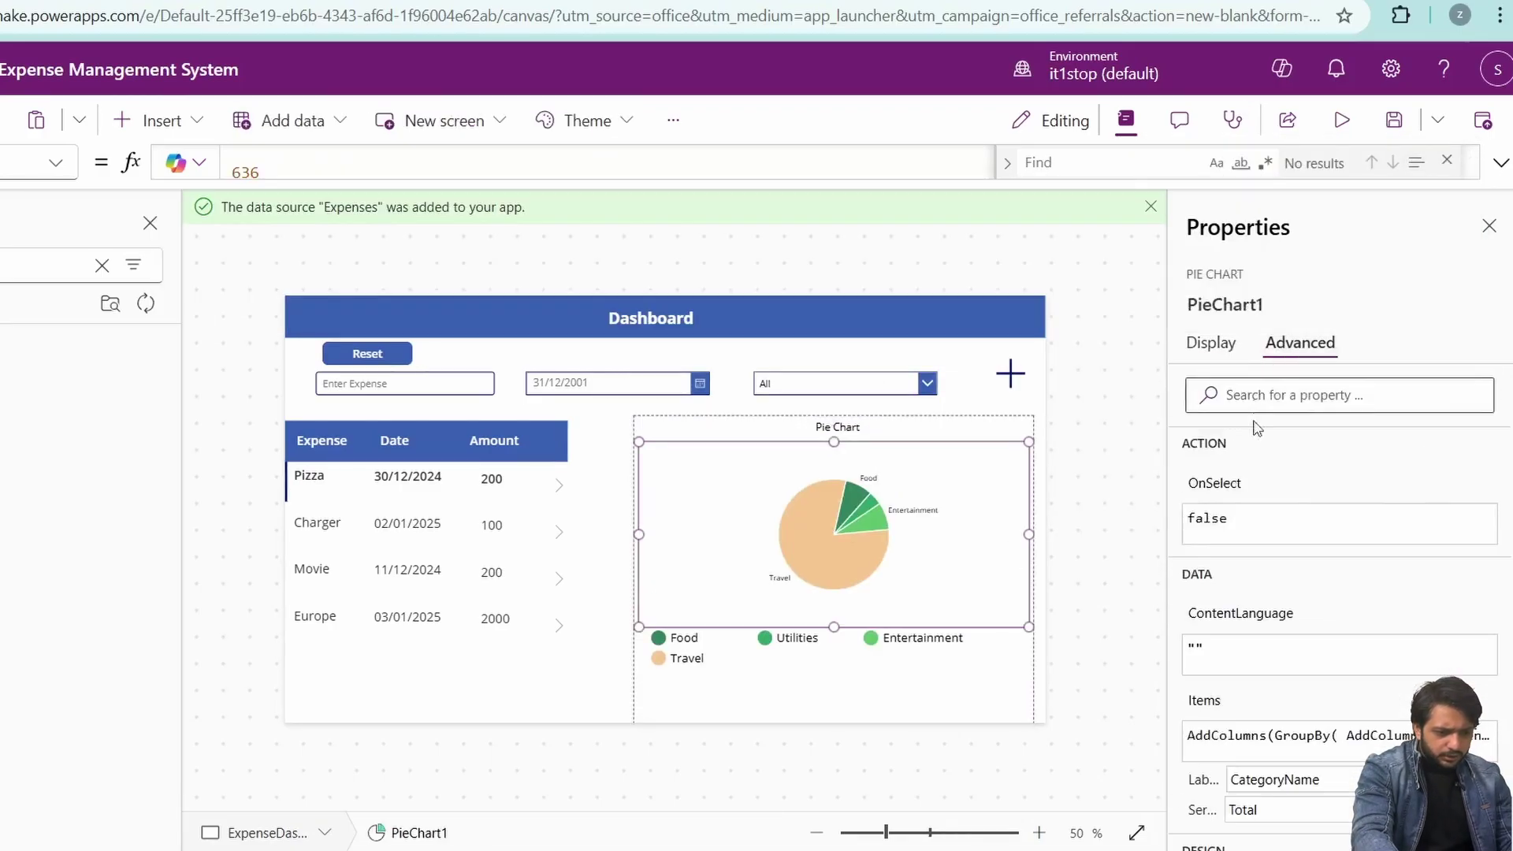
{"action": "scroll", "coordinate": [1242, 648], "scroll_direction": "down", "scroll_amount": 5}
{"action": "scroll", "coordinate": [1219, 678], "scroll_direction": "up", "scroll_amount": 5}
{"action": "left_click", "coordinate": [1262, 670]}
{"action": "left_click", "coordinate": [1270, 722]}
{"action": "left_click", "coordinate": [843, 635]}
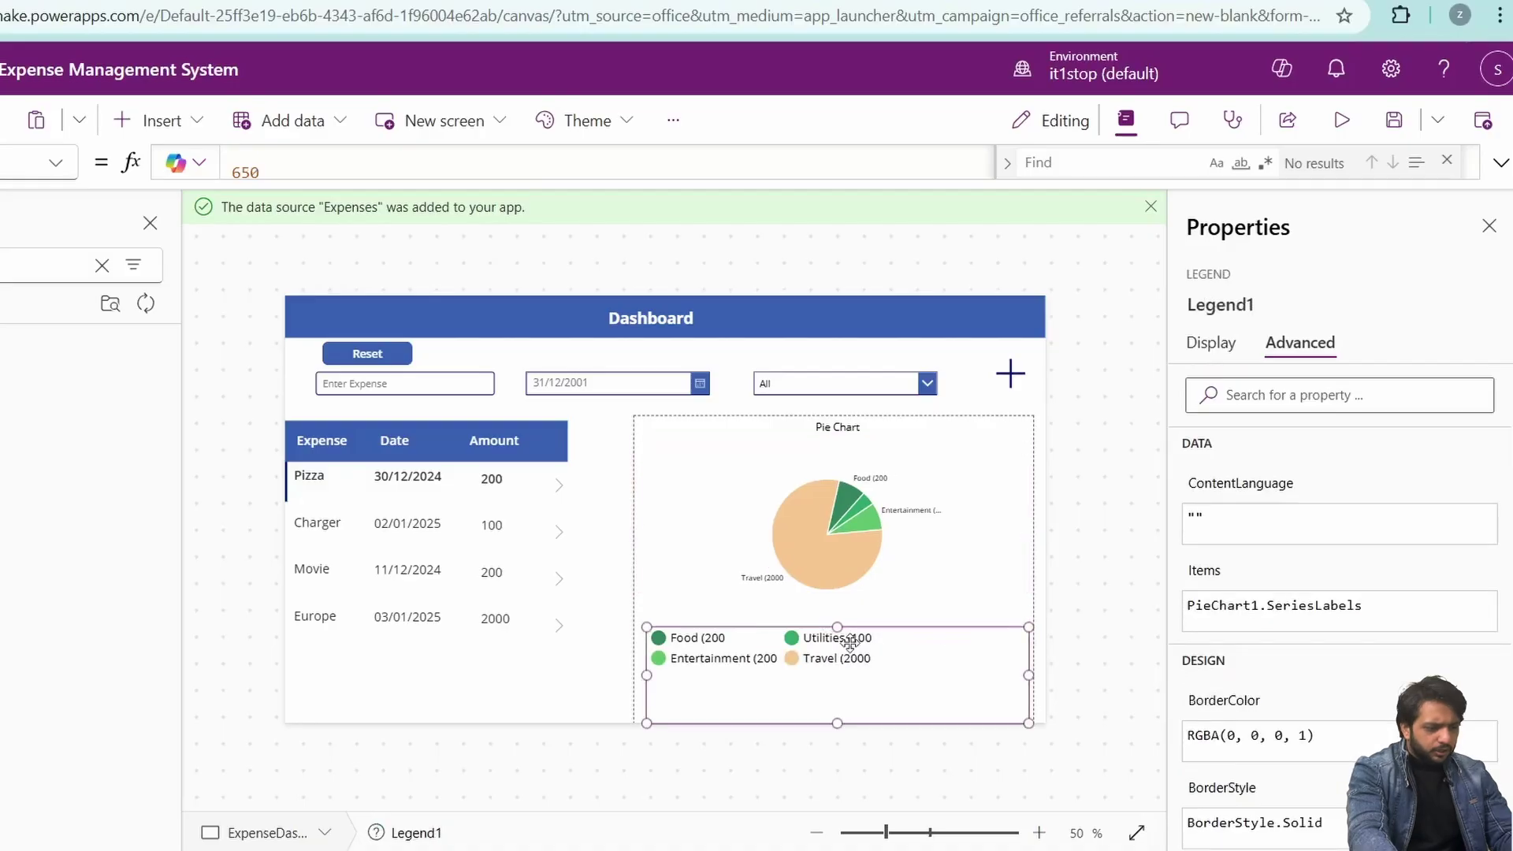
Step: Append & ")" to the Label expression in the pie chart's Items formula and preview the dashboard
{"action": "left_click", "coordinate": [788, 536]}
{"action": "left_click", "coordinate": [693, 168]}
{"action": "left_click", "coordinate": [1500, 162]}
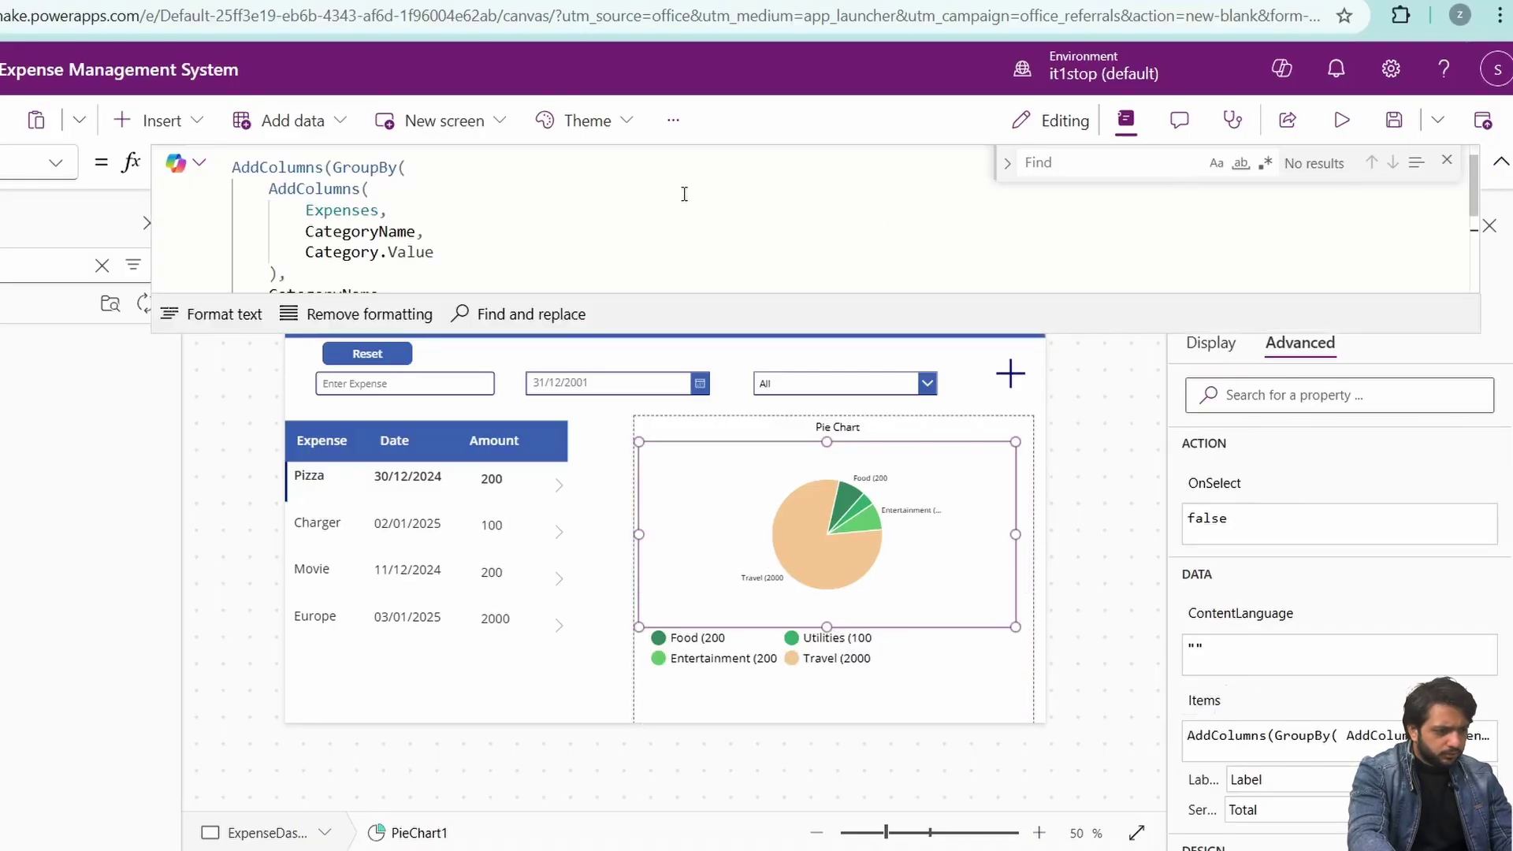
{"action": "left_click", "coordinate": [1174, 267]}
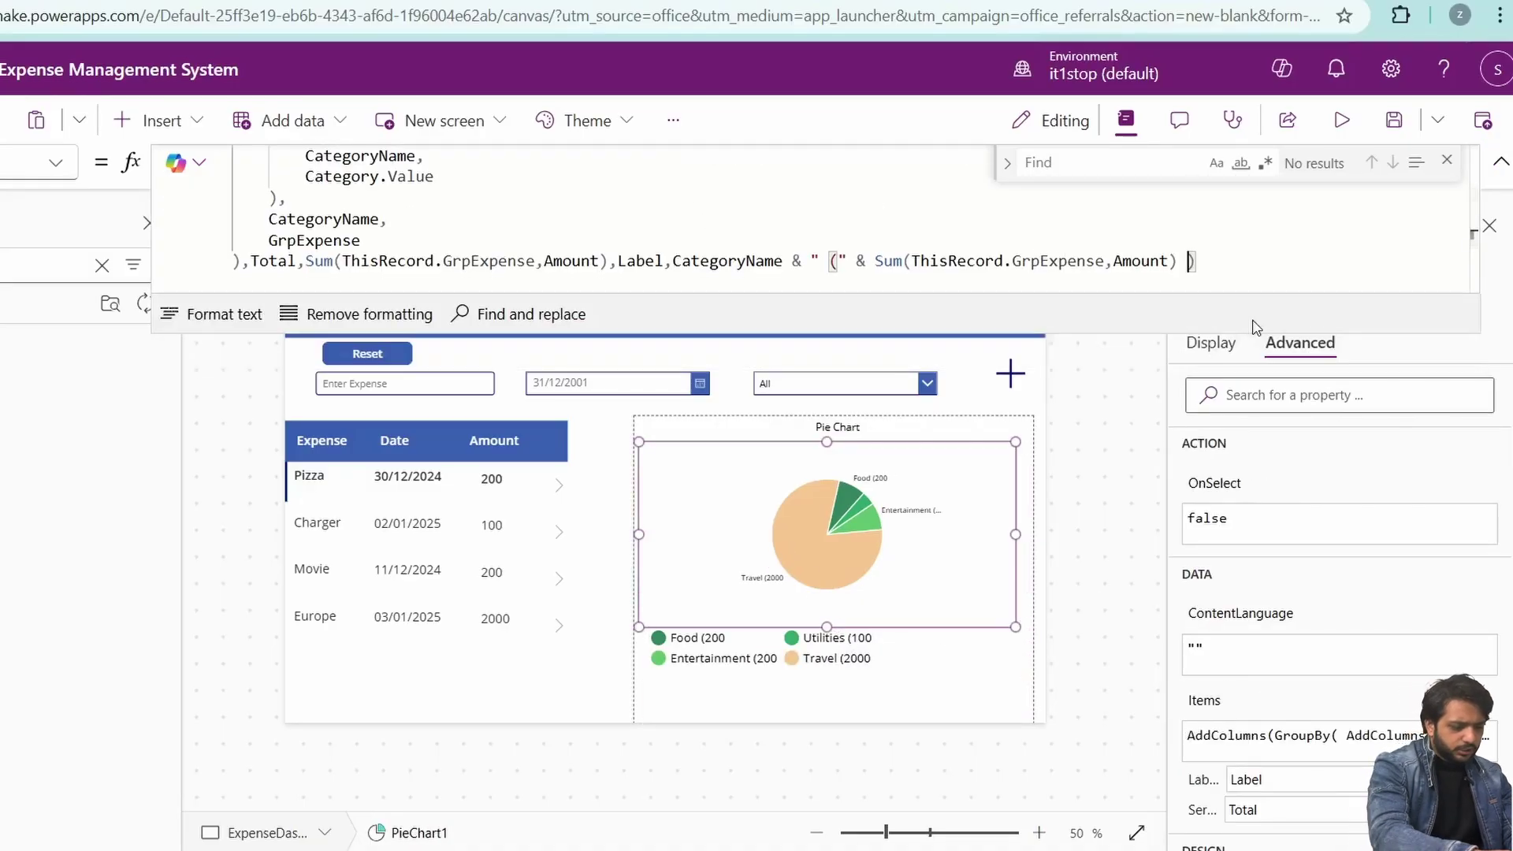
{"action": "type", "text": "& \")"}
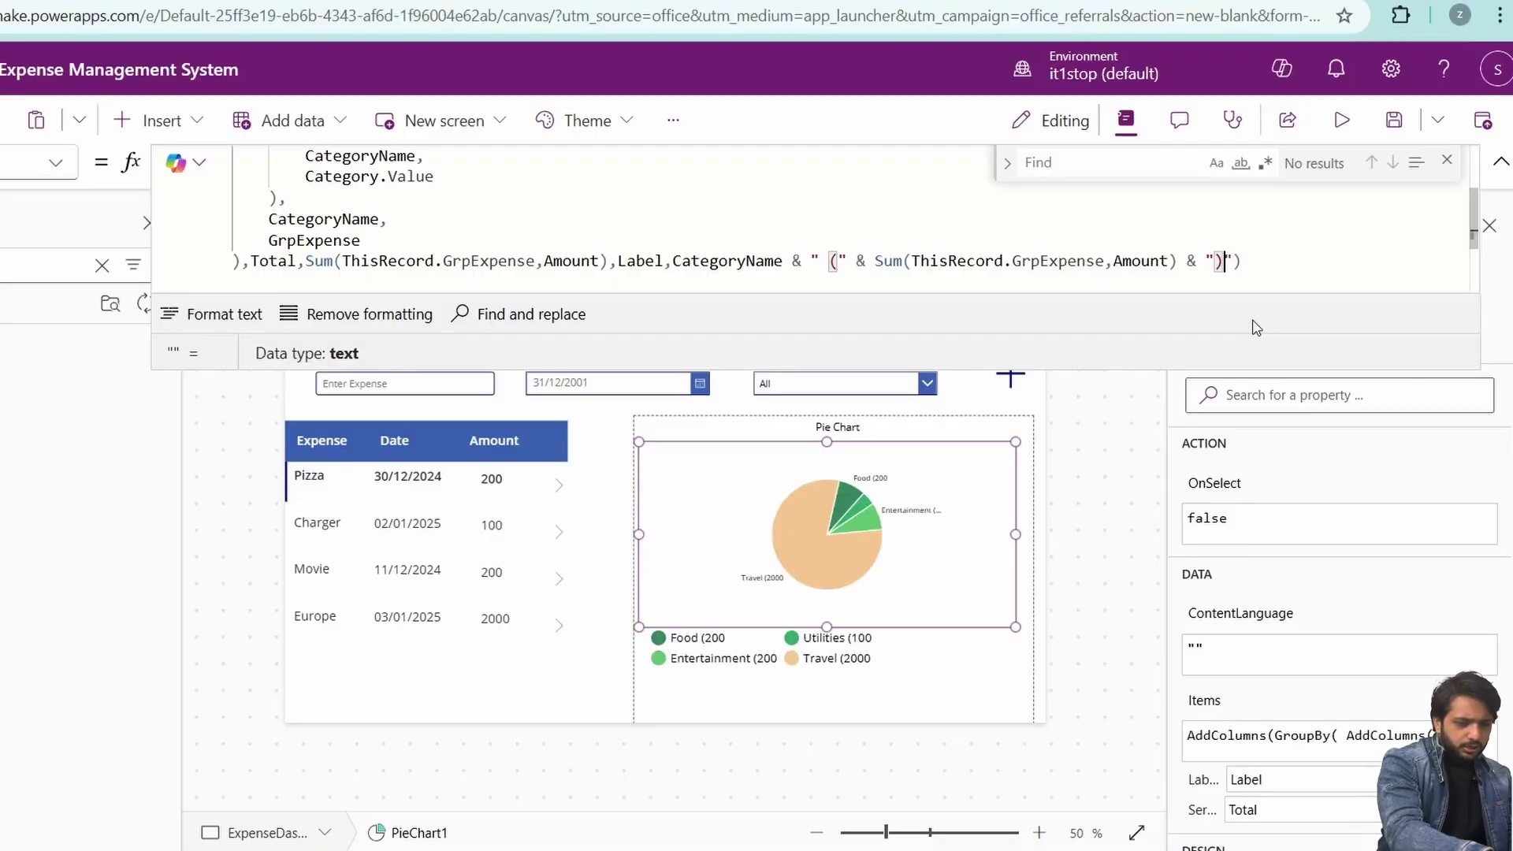
{"action": "left_click", "coordinate": [1341, 120]}
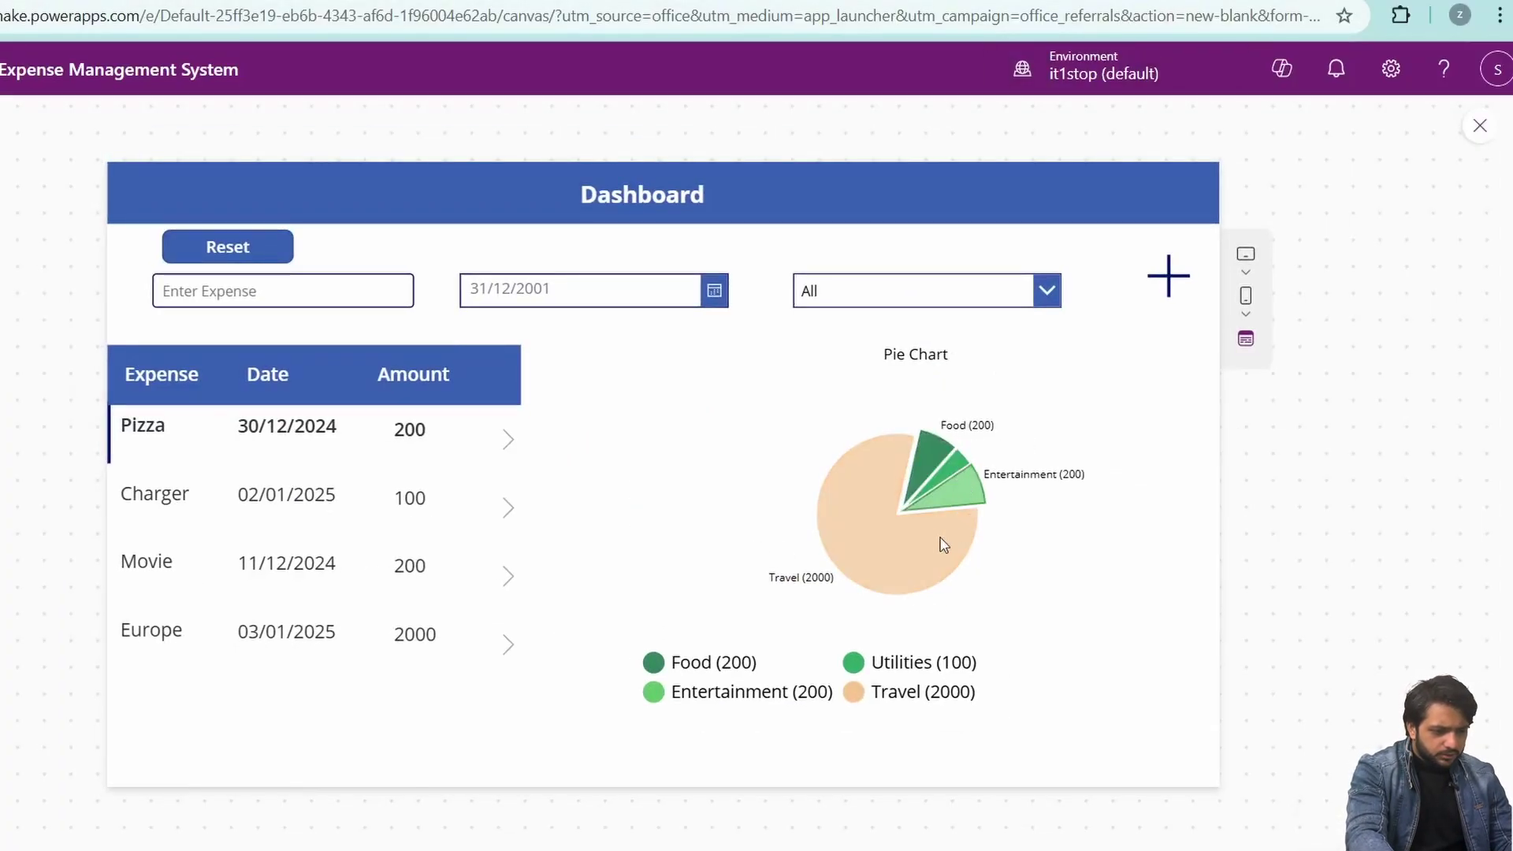
{"action": "key", "text": "Escape"}
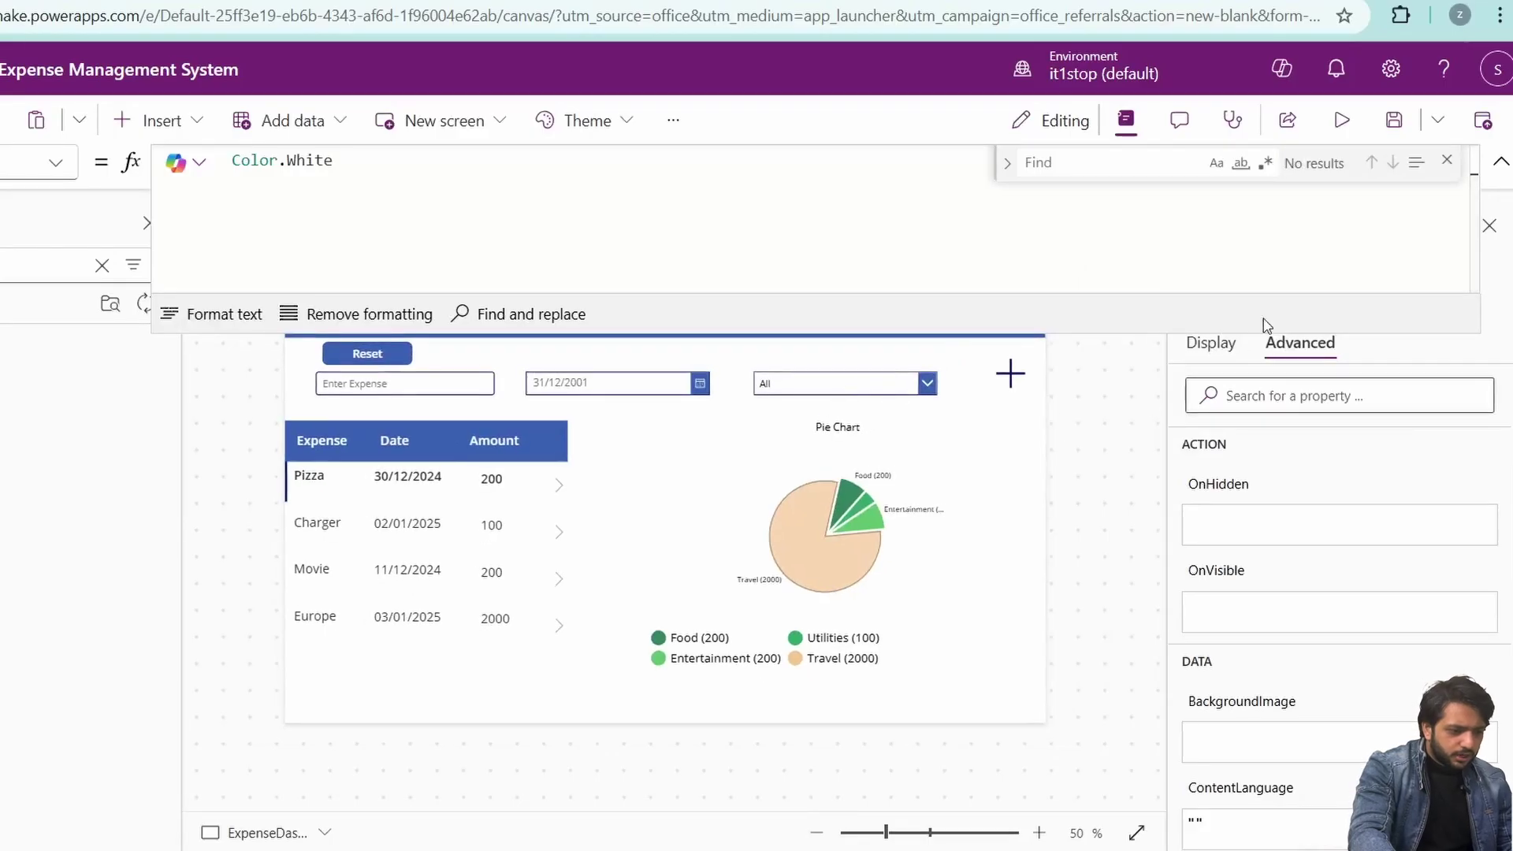